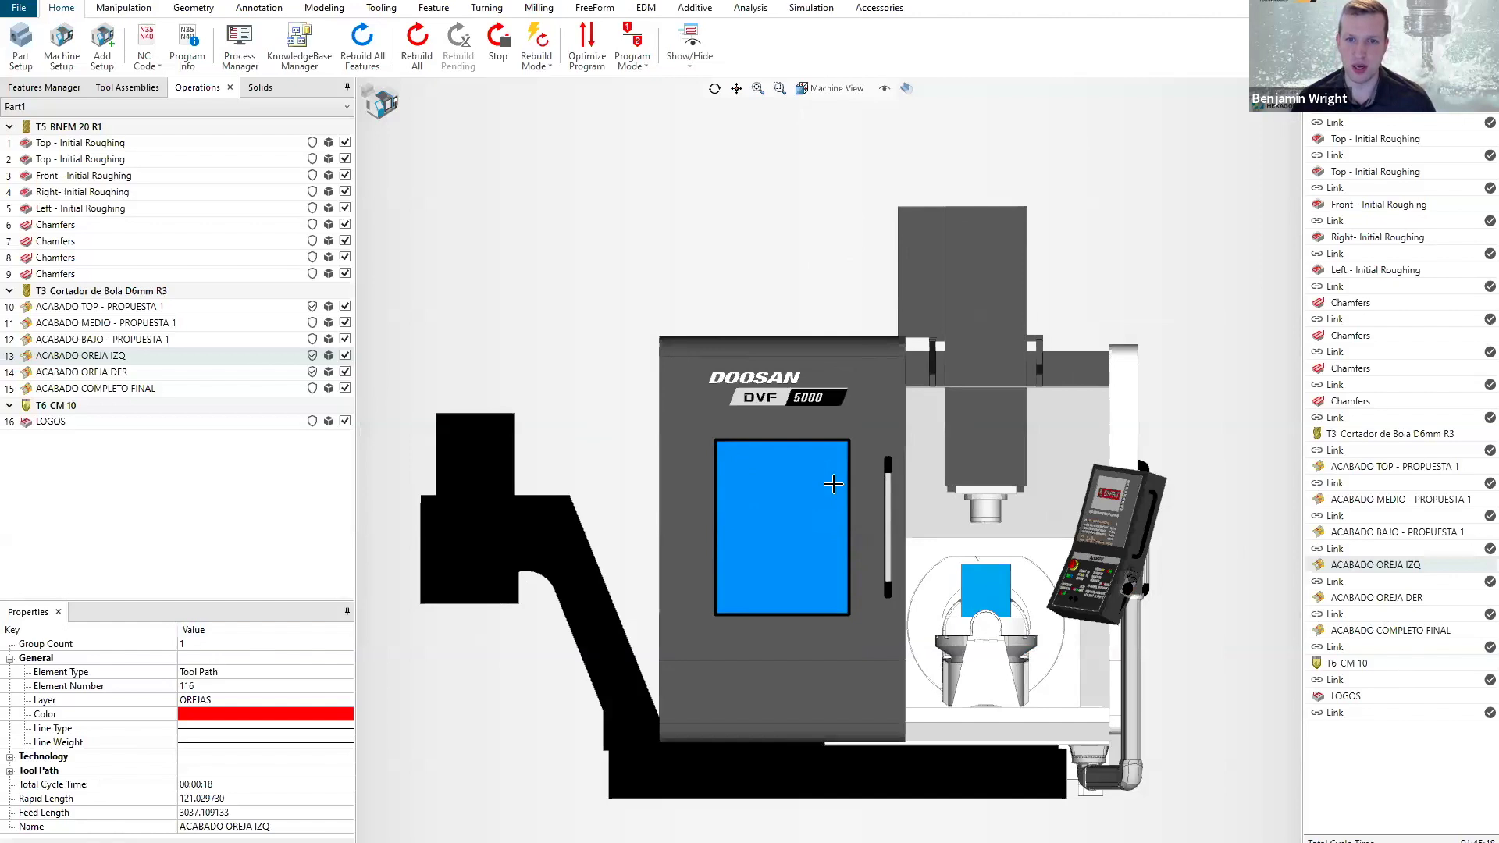
# Display the Machine Axes controls for the Doosan DVF 5000 alongside the program list.
pyautogui.scroll(4, 975, 641)
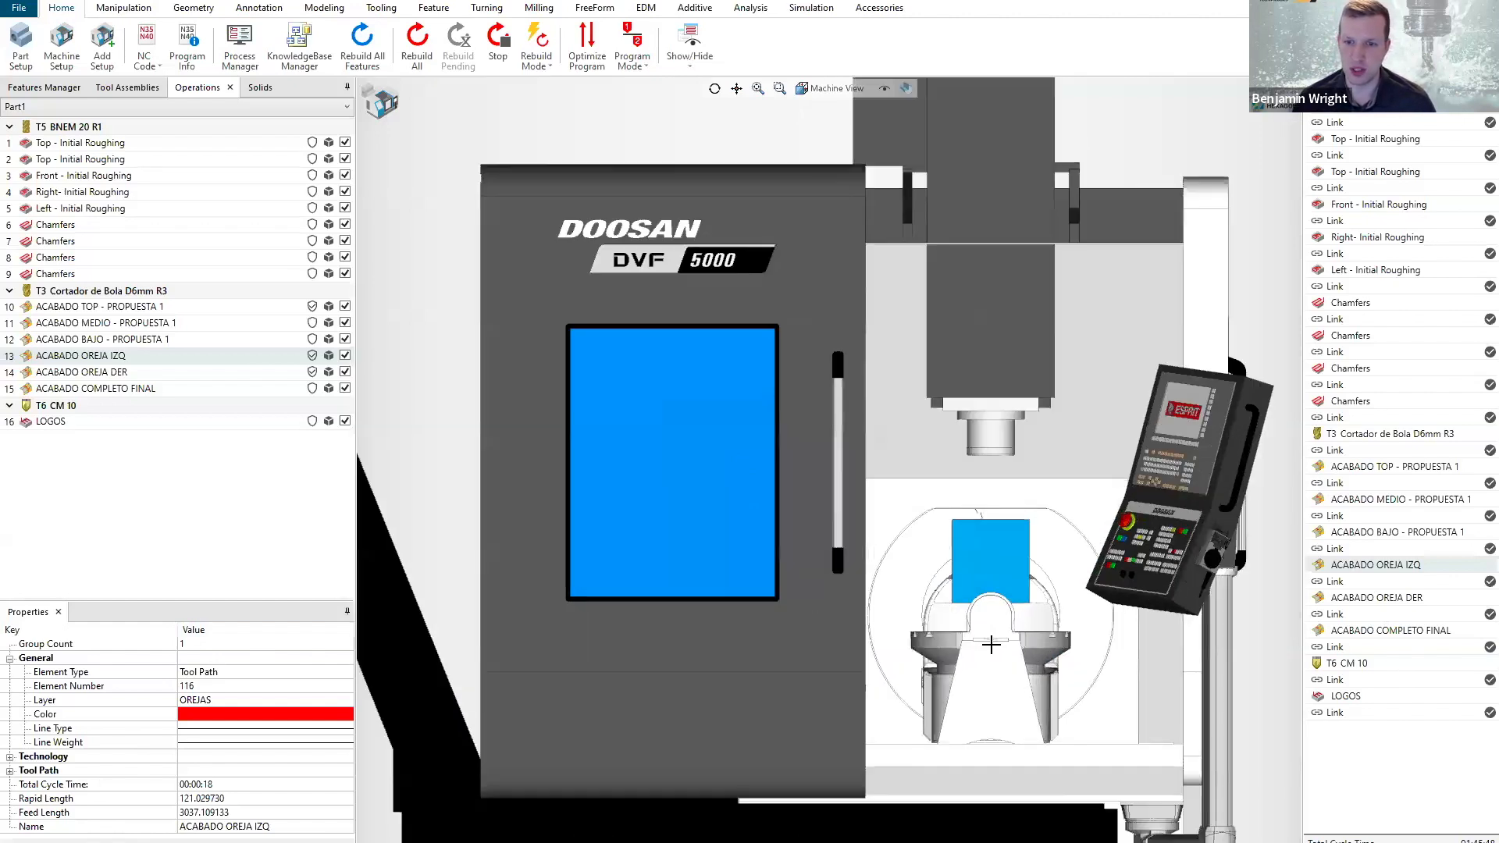
pyautogui.moveTo(980, 665); pyautogui.dragTo(980, 664, button='middle')
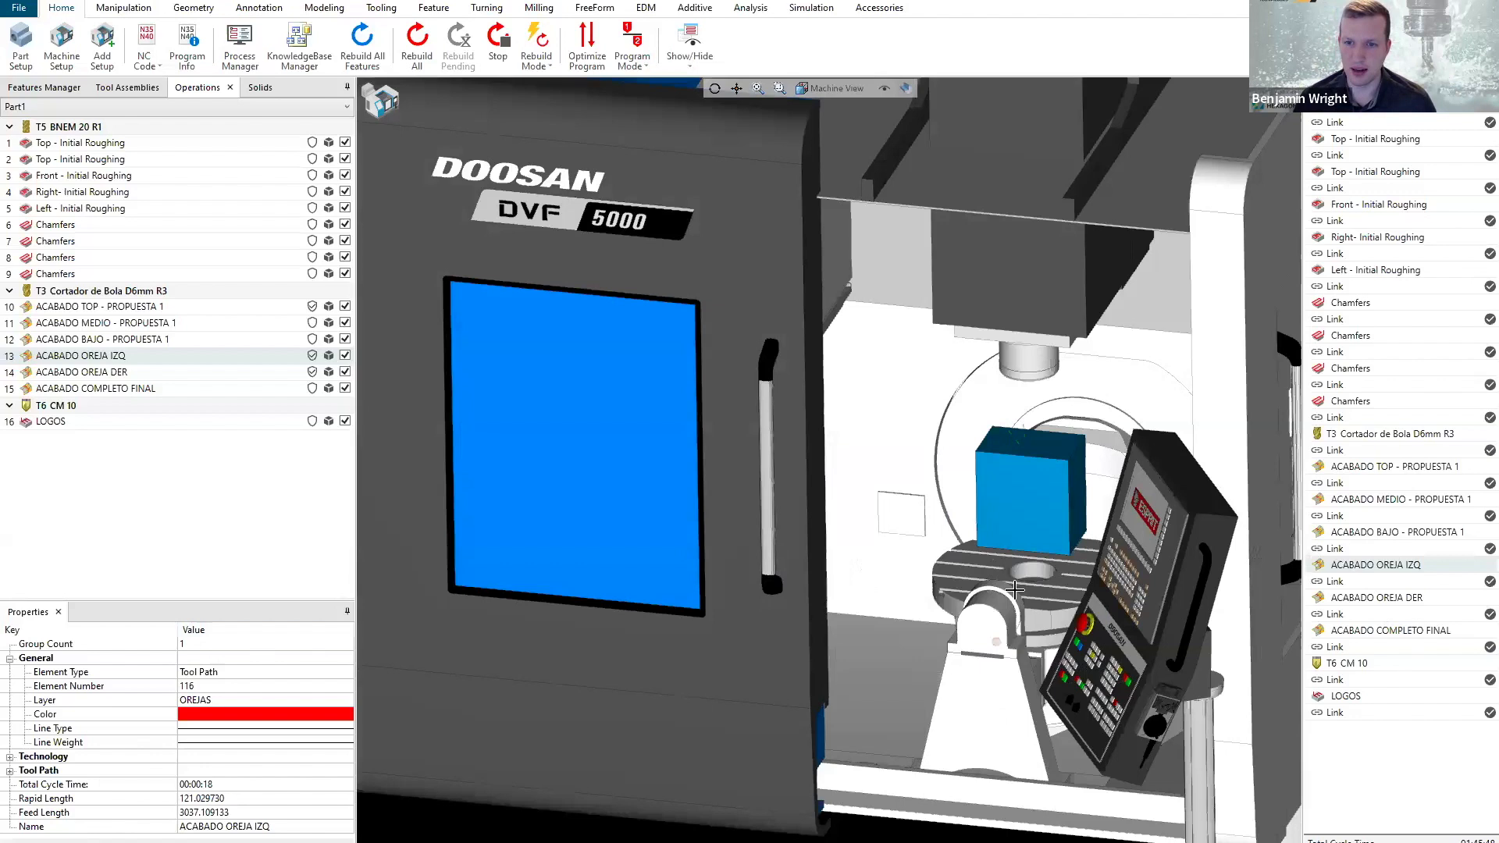
pyautogui.moveTo(1014, 584); pyautogui.dragTo(1014, 591, button='middle')
pyautogui.moveTo(973, 513)
pyautogui.mouseDown(button='middle')
pyautogui.moveTo(935, 464)
pyautogui.moveTo(931, 508)
pyautogui.moveTo(951, 500)
pyautogui.mouseUp(button='middle')
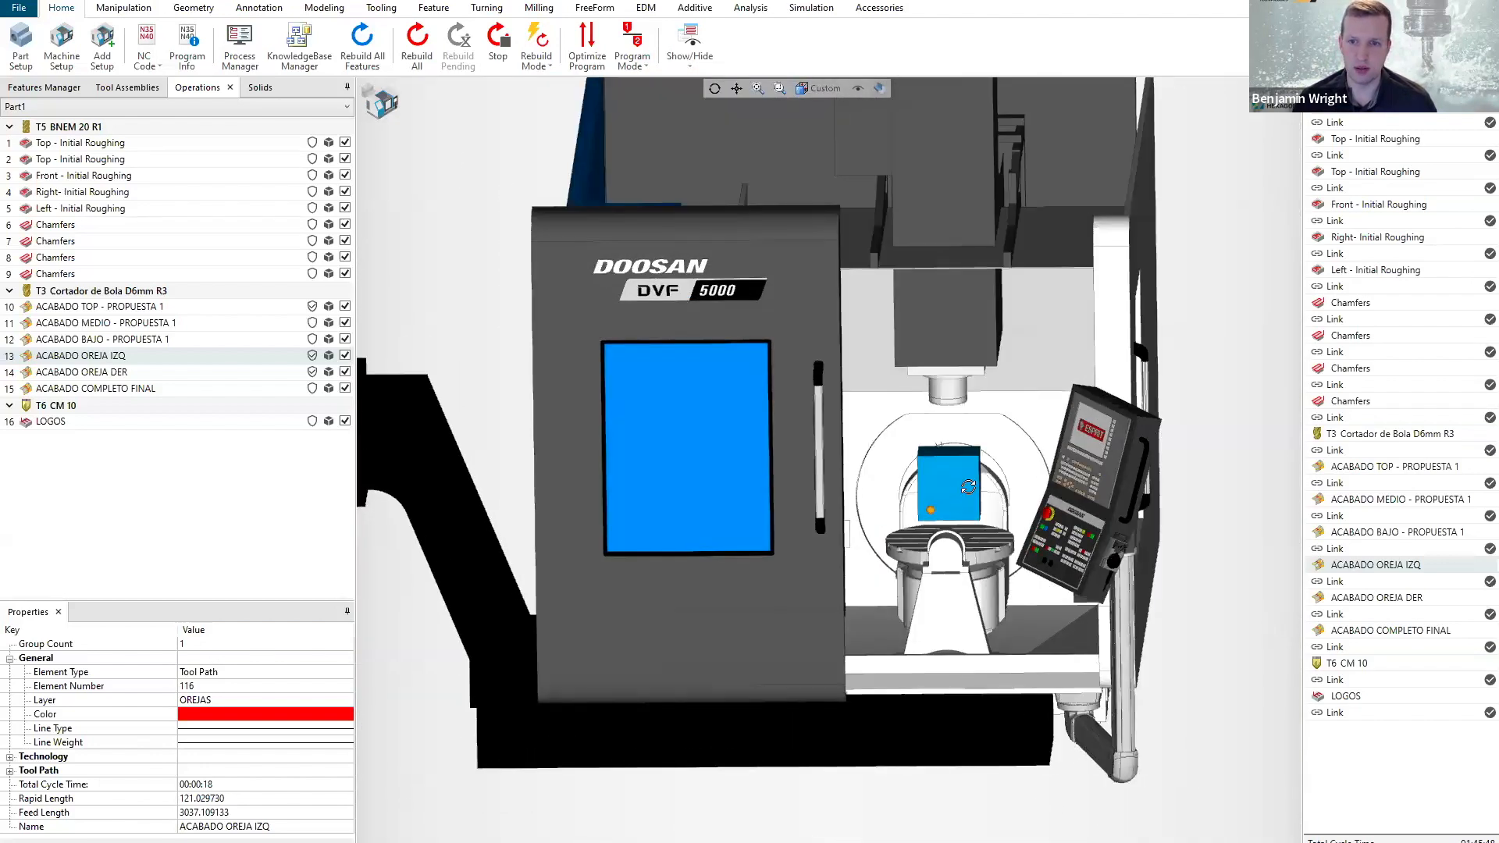
pyautogui.scroll(3, 948, 512)
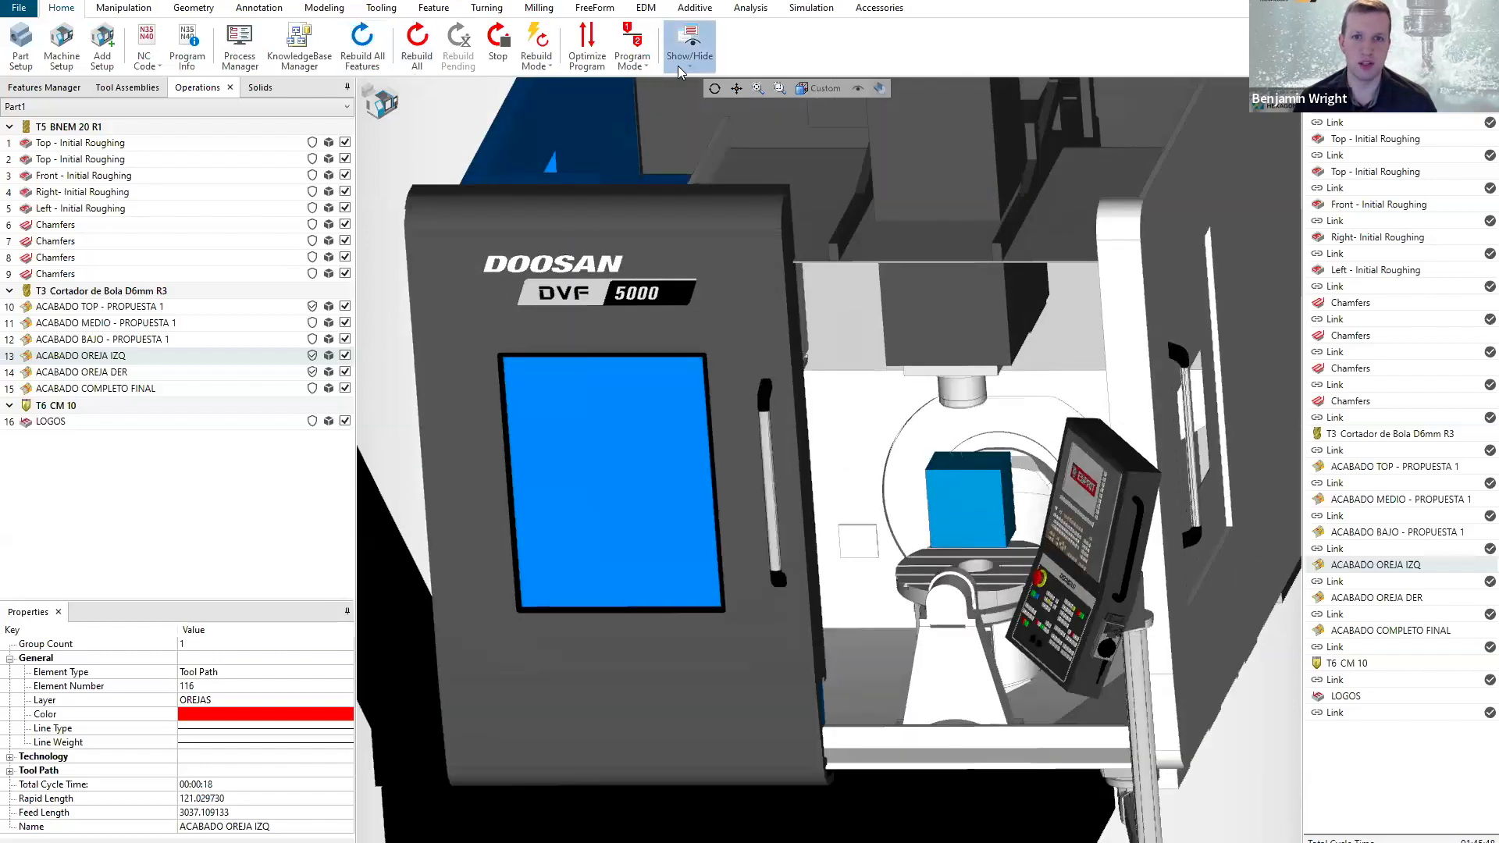
pyautogui.click(684, 62)
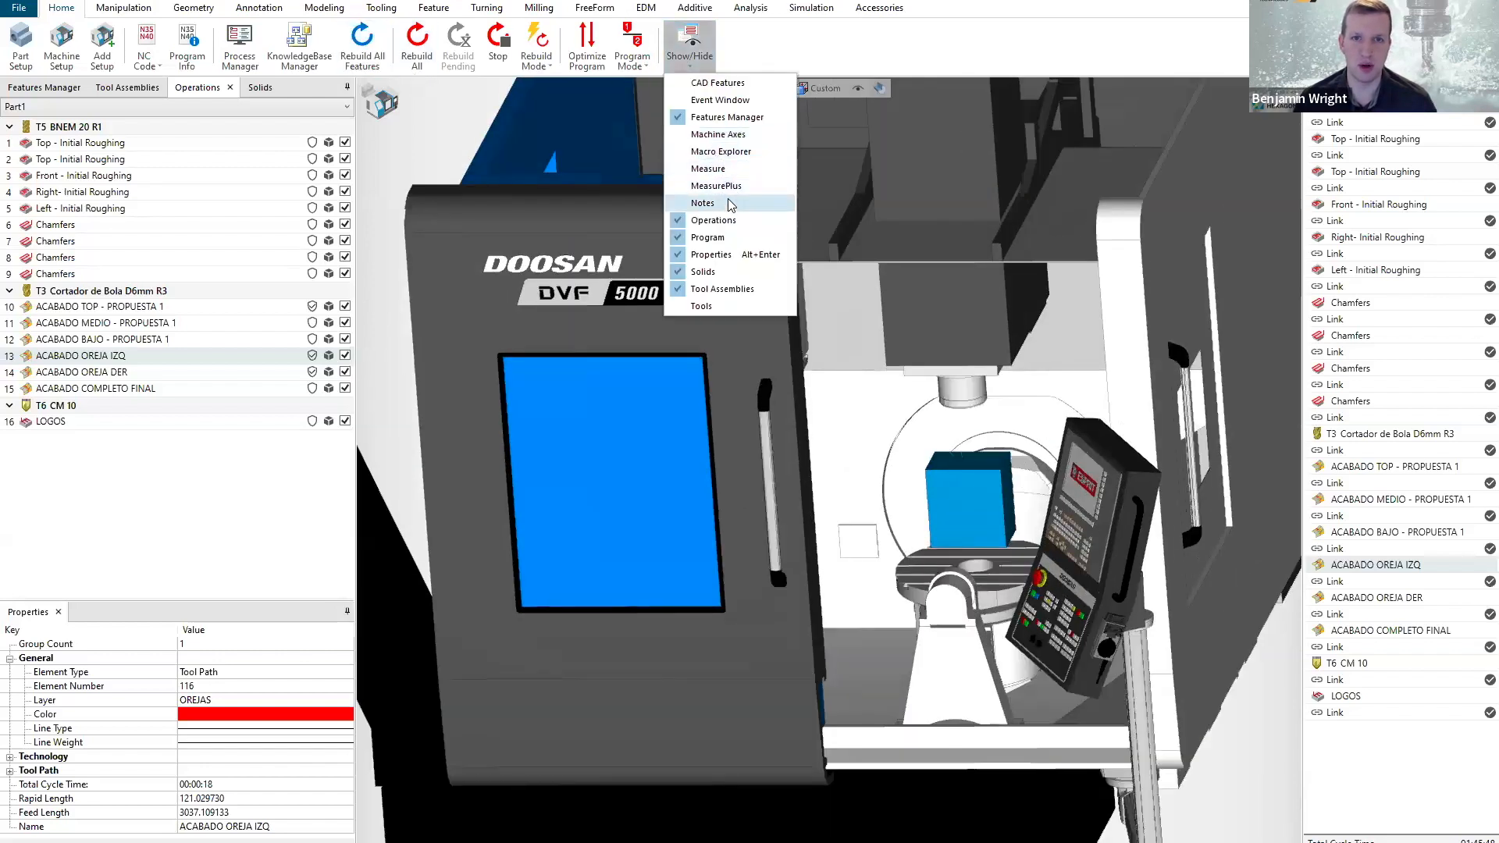
pyautogui.click(718, 135)
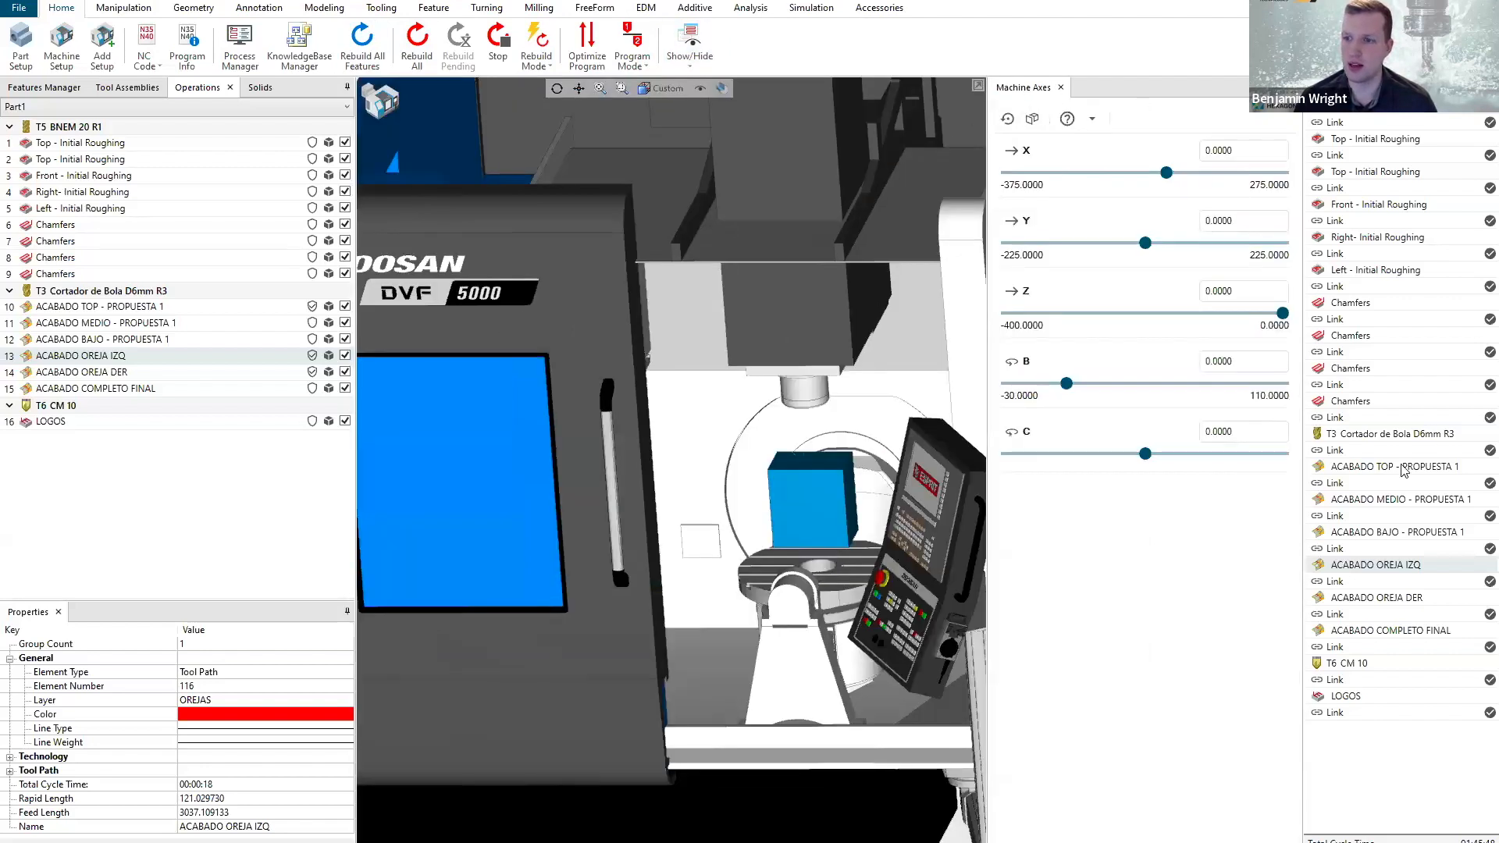
pyautogui.moveTo(1395, 473); pyautogui.dragTo(1395, 470)
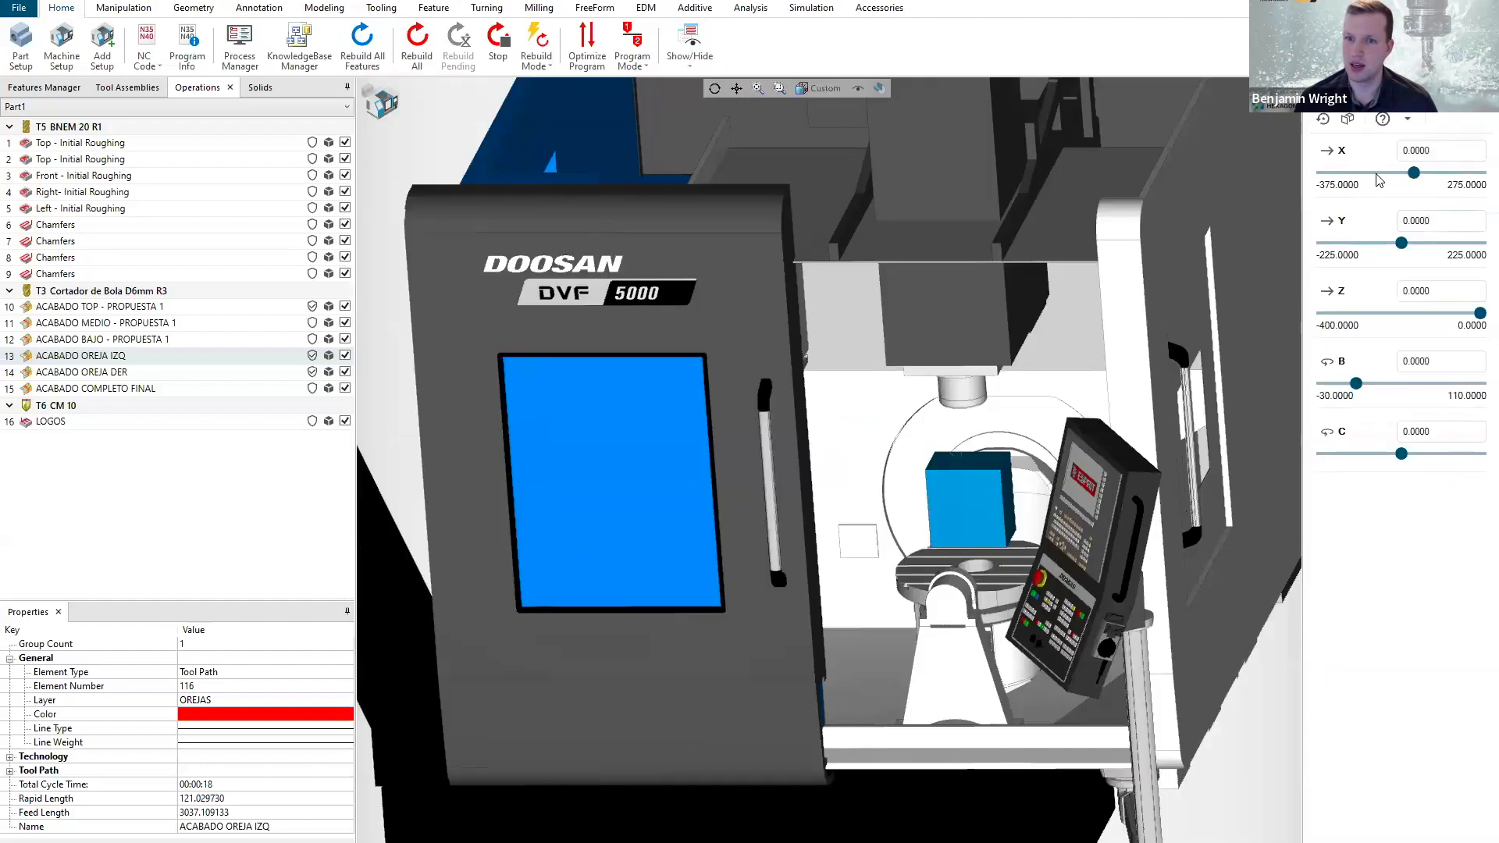
# Jog the machine to about X -151, Y -169, Z -24, B 76 and C -26.
pyautogui.moveTo(1355, 387); pyautogui.dragTo(1444, 387)
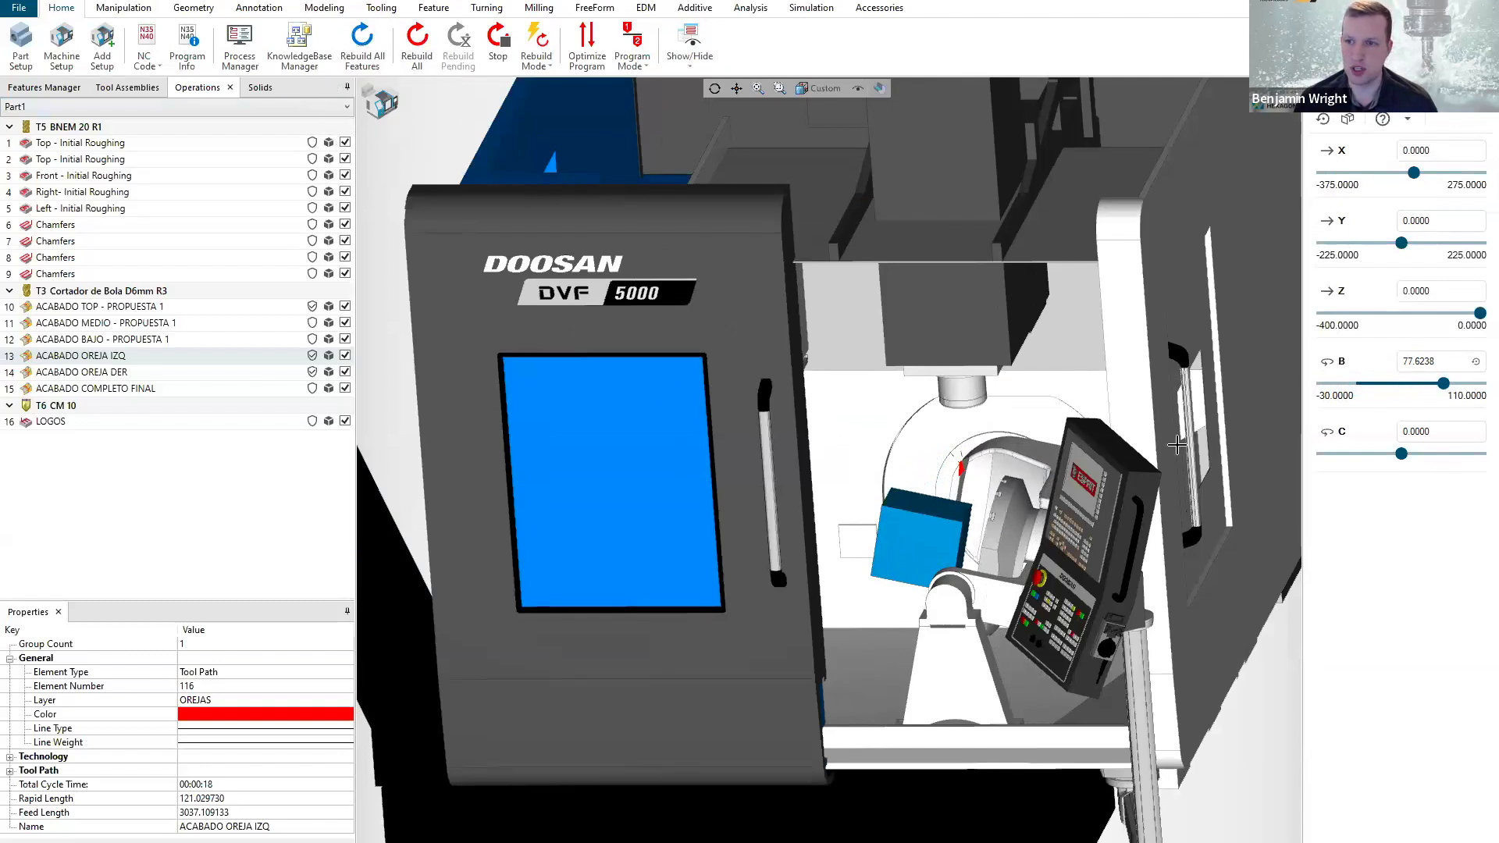
pyautogui.moveTo(1443, 378); pyautogui.dragTo(1442, 378)
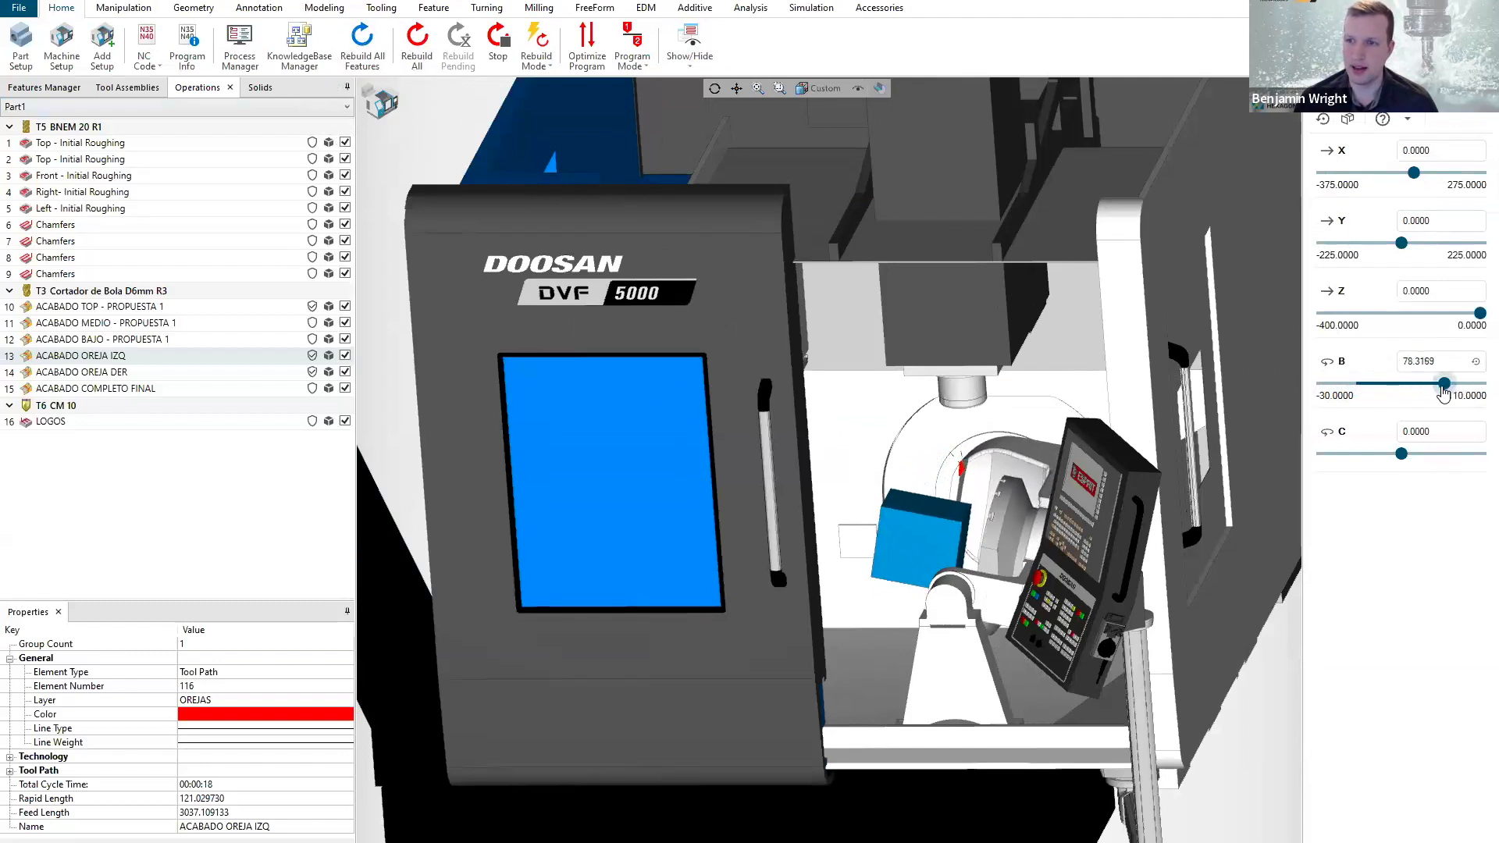
pyautogui.moveTo(1402, 459); pyautogui.dragTo(1349, 459)
pyautogui.moveTo(1480, 313)
pyautogui.mouseDown()
pyautogui.moveTo(1426, 313)
pyautogui.moveTo(1471, 313)
pyautogui.mouseUp()
pyautogui.moveTo(1401, 243); pyautogui.dragTo(1342, 243)
pyautogui.moveTo(1414, 173); pyautogui.dragTo(1377, 172)
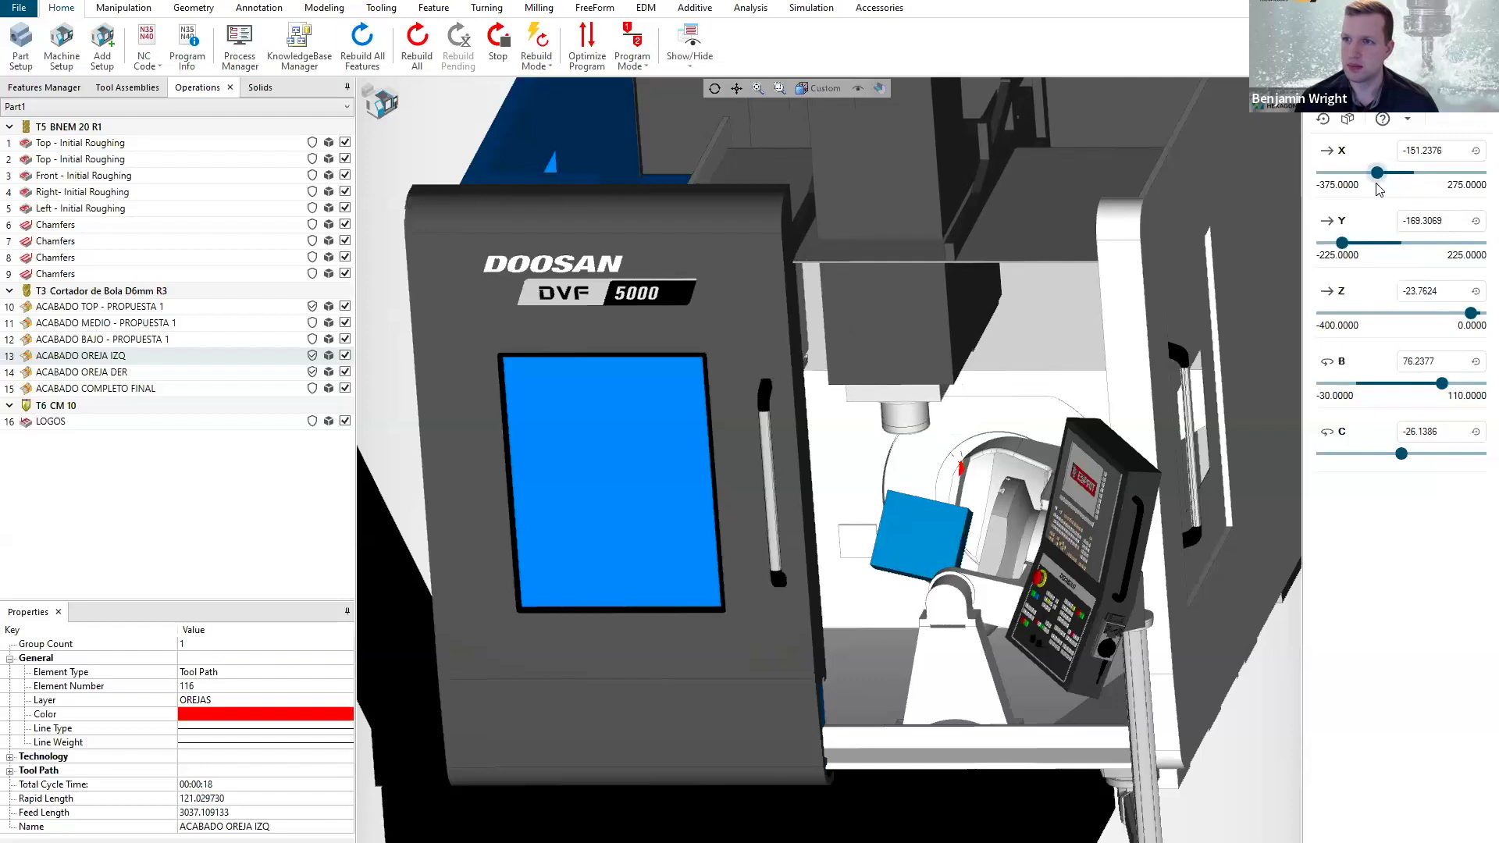
# Reset all machine axes to their home position and close the Machine Axes controls.
pyautogui.click(1323, 119)
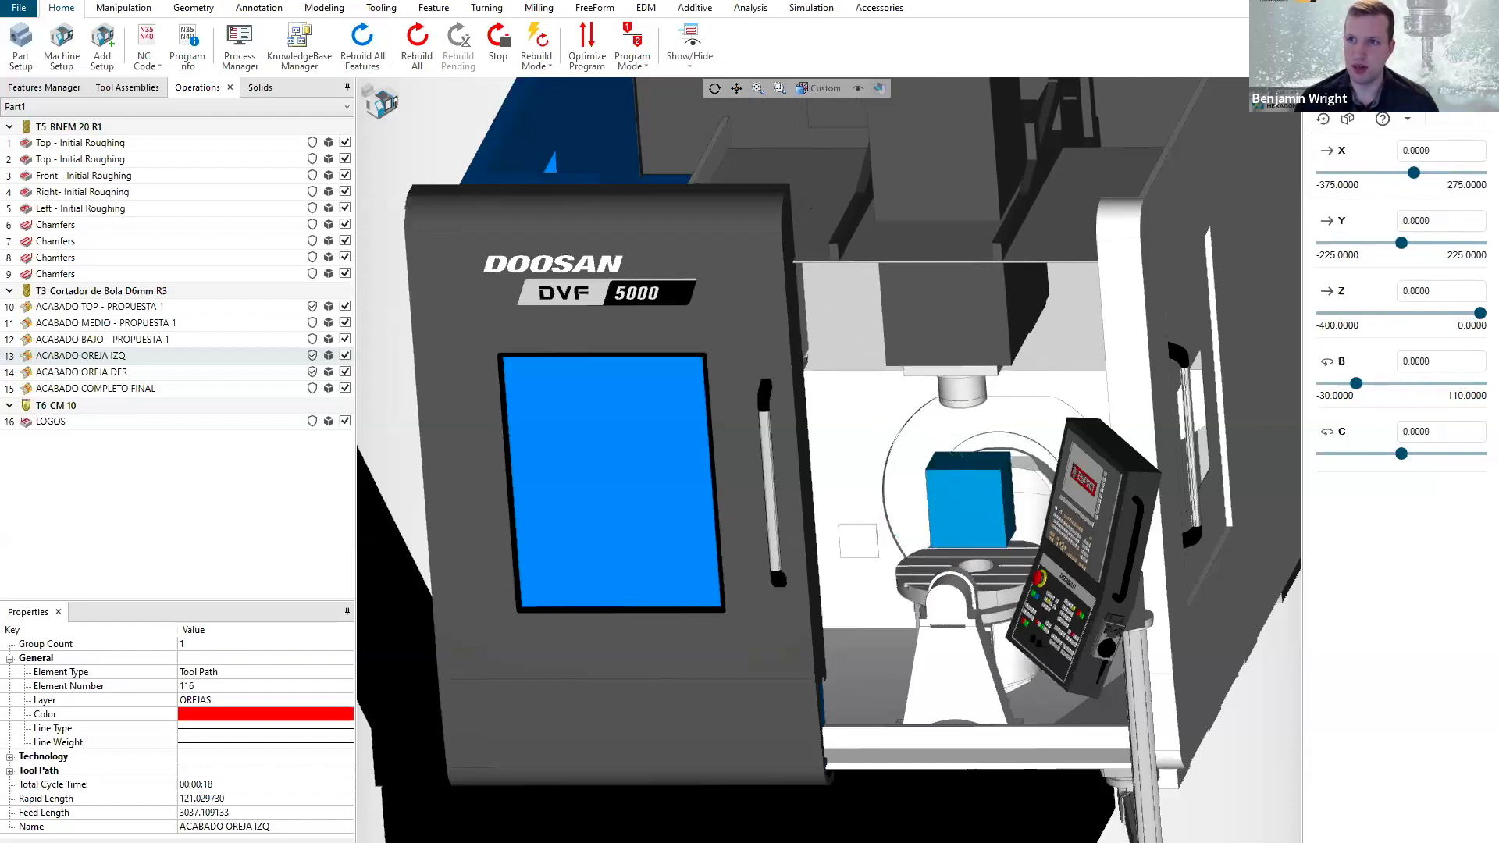
pyautogui.click(1342, 88)
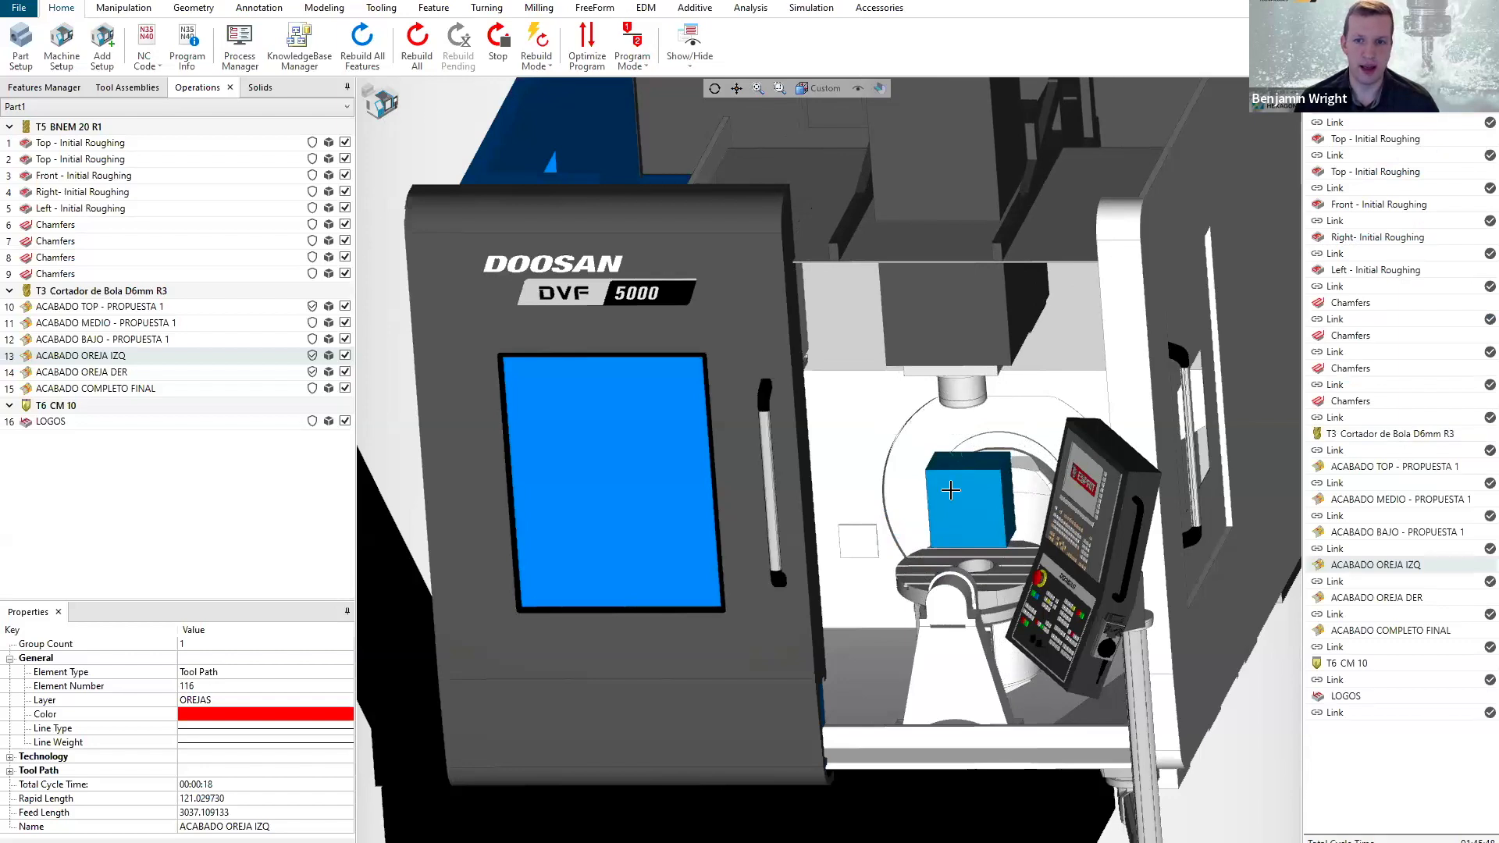
# Preview the T5 BNEM 12 R0.6 tool assembly mounted in the machine spindle.
pyautogui.scroll(5, 950, 489)
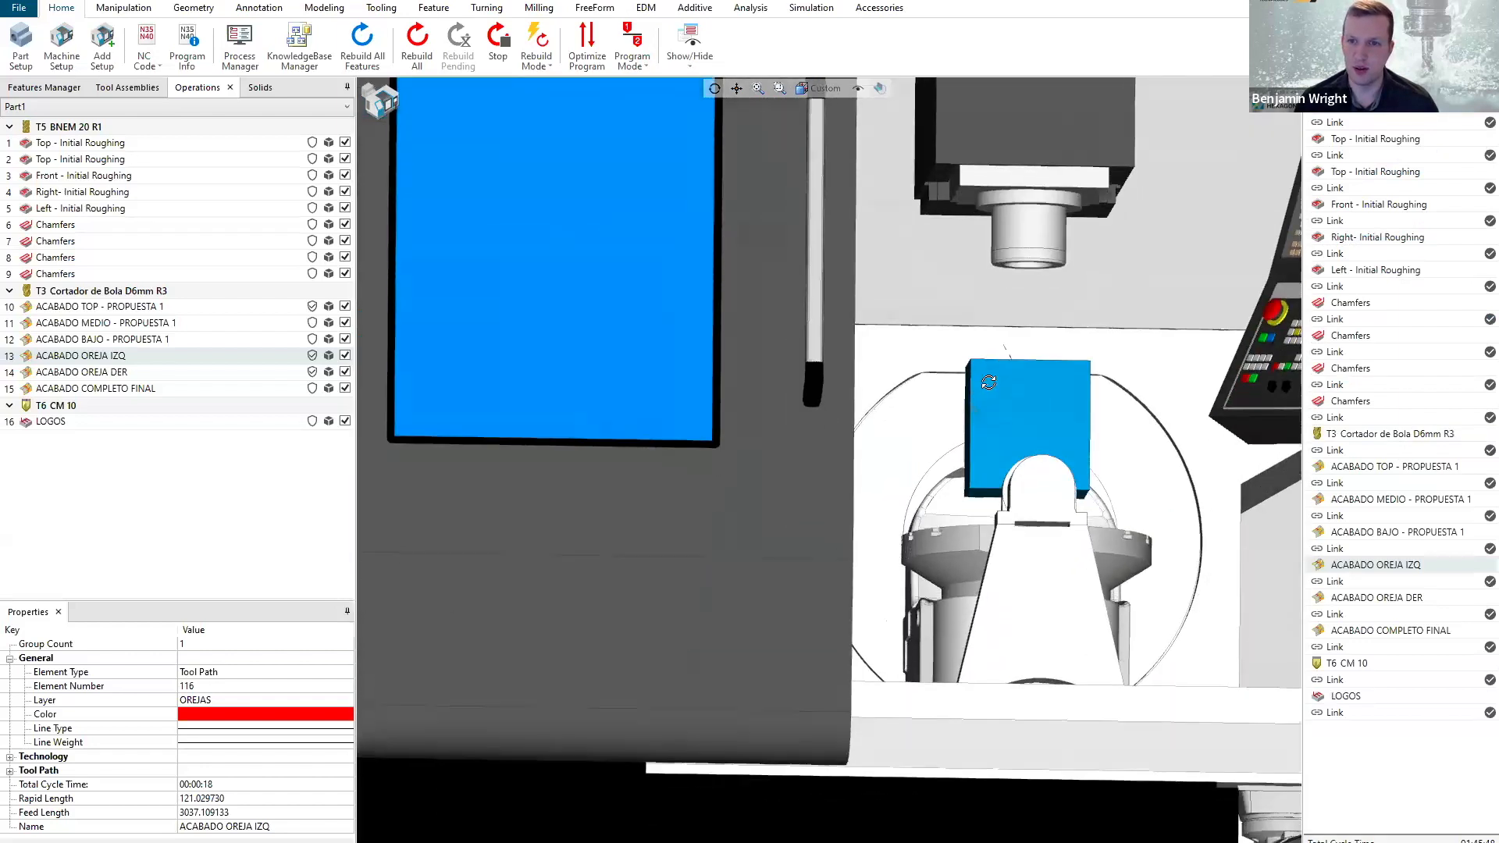
pyautogui.moveTo(989, 382); pyautogui.dragTo(980, 384, button='middle')
pyautogui.scroll(-1, 981, 384)
pyautogui.scroll(1, 991, 303)
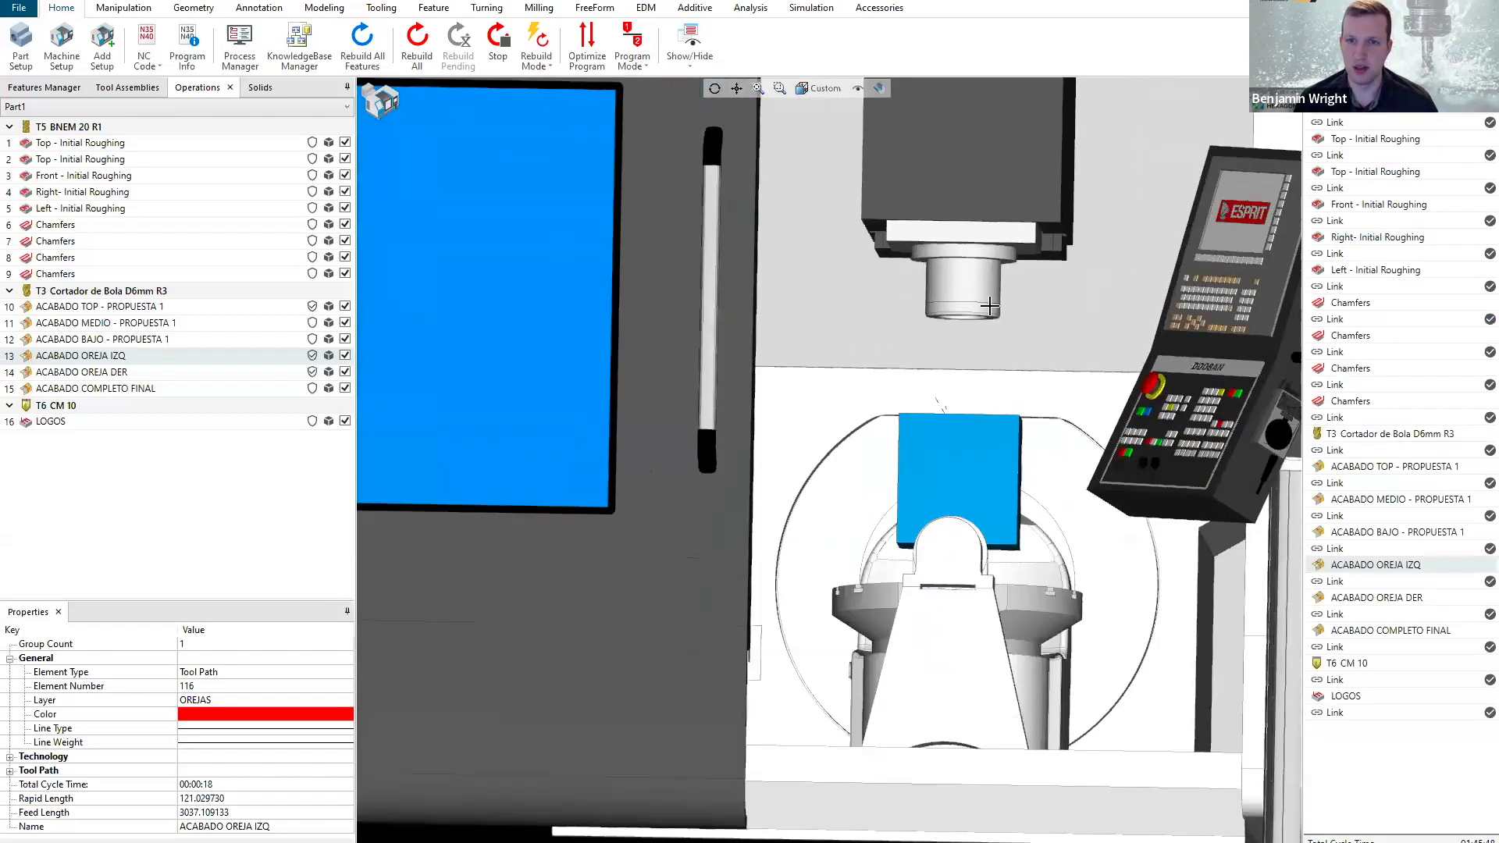
pyautogui.moveTo(988, 315); pyautogui.dragTo(990, 305, button='middle')
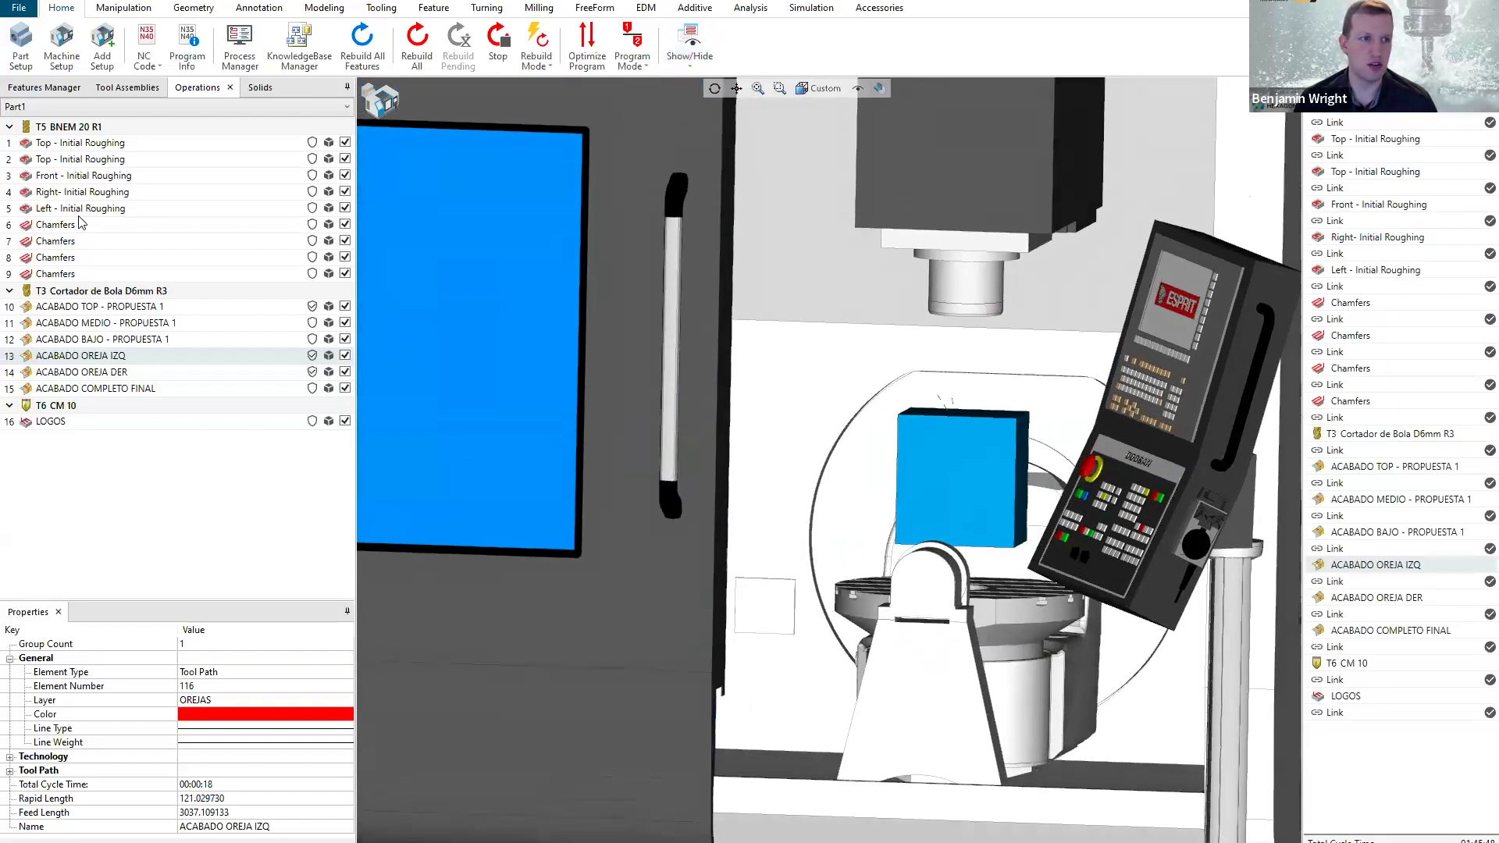
pyautogui.click(137, 90)
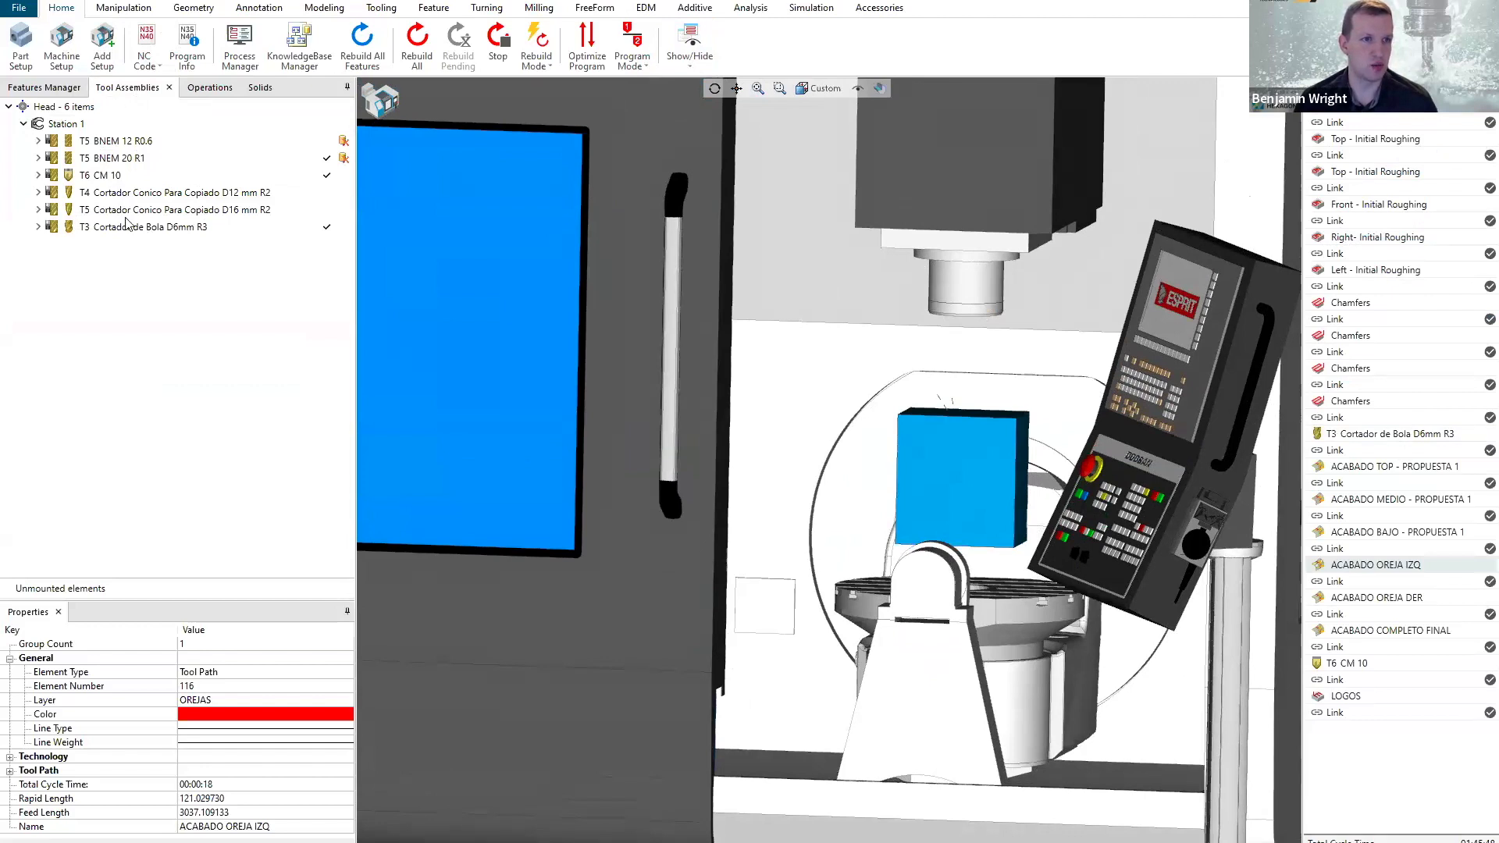
pyautogui.click(107, 145)
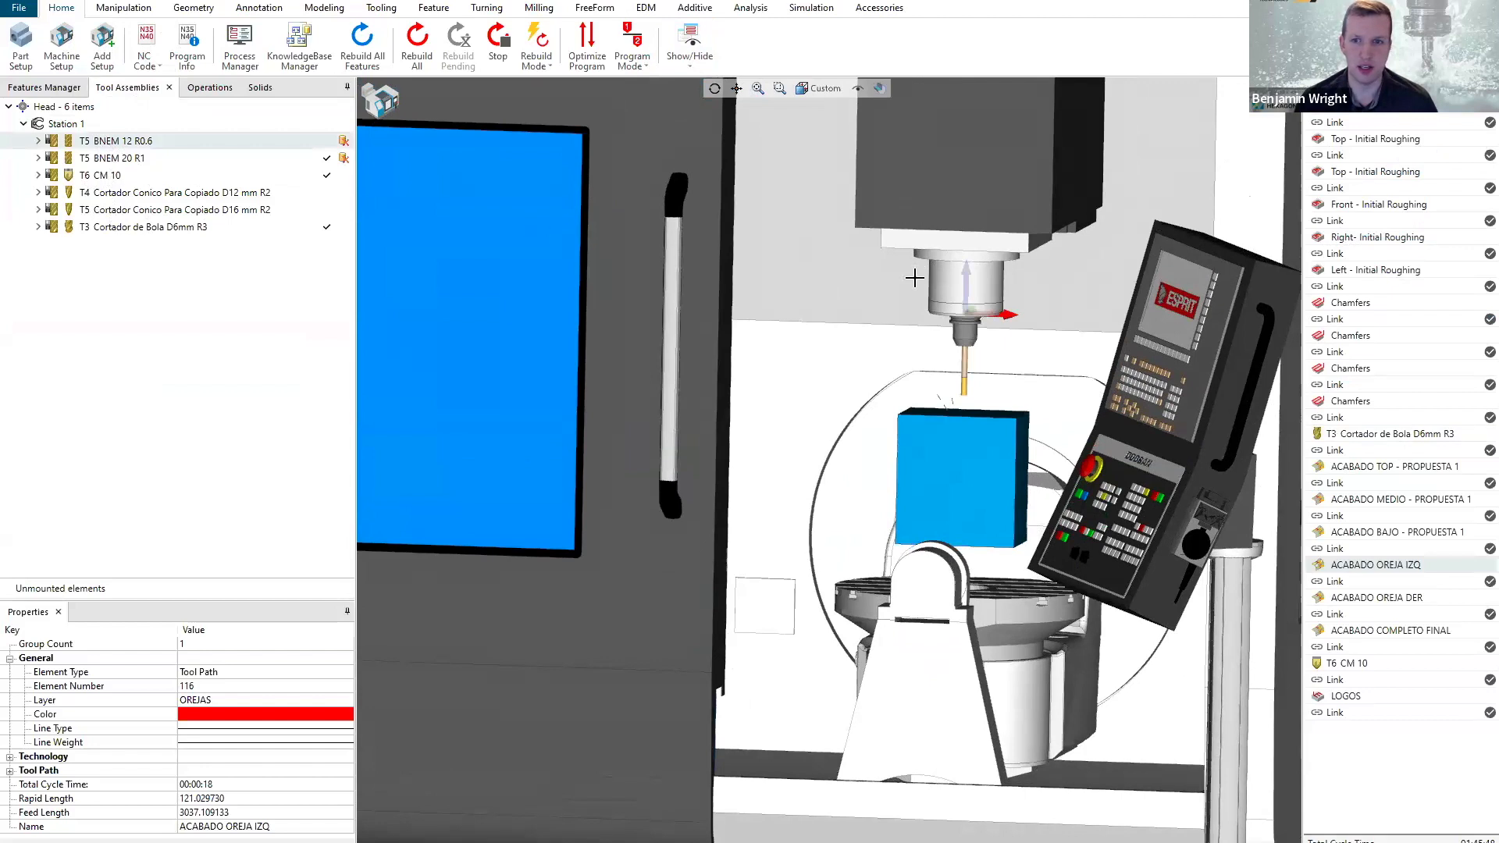
pyautogui.scroll(3, 972, 341)
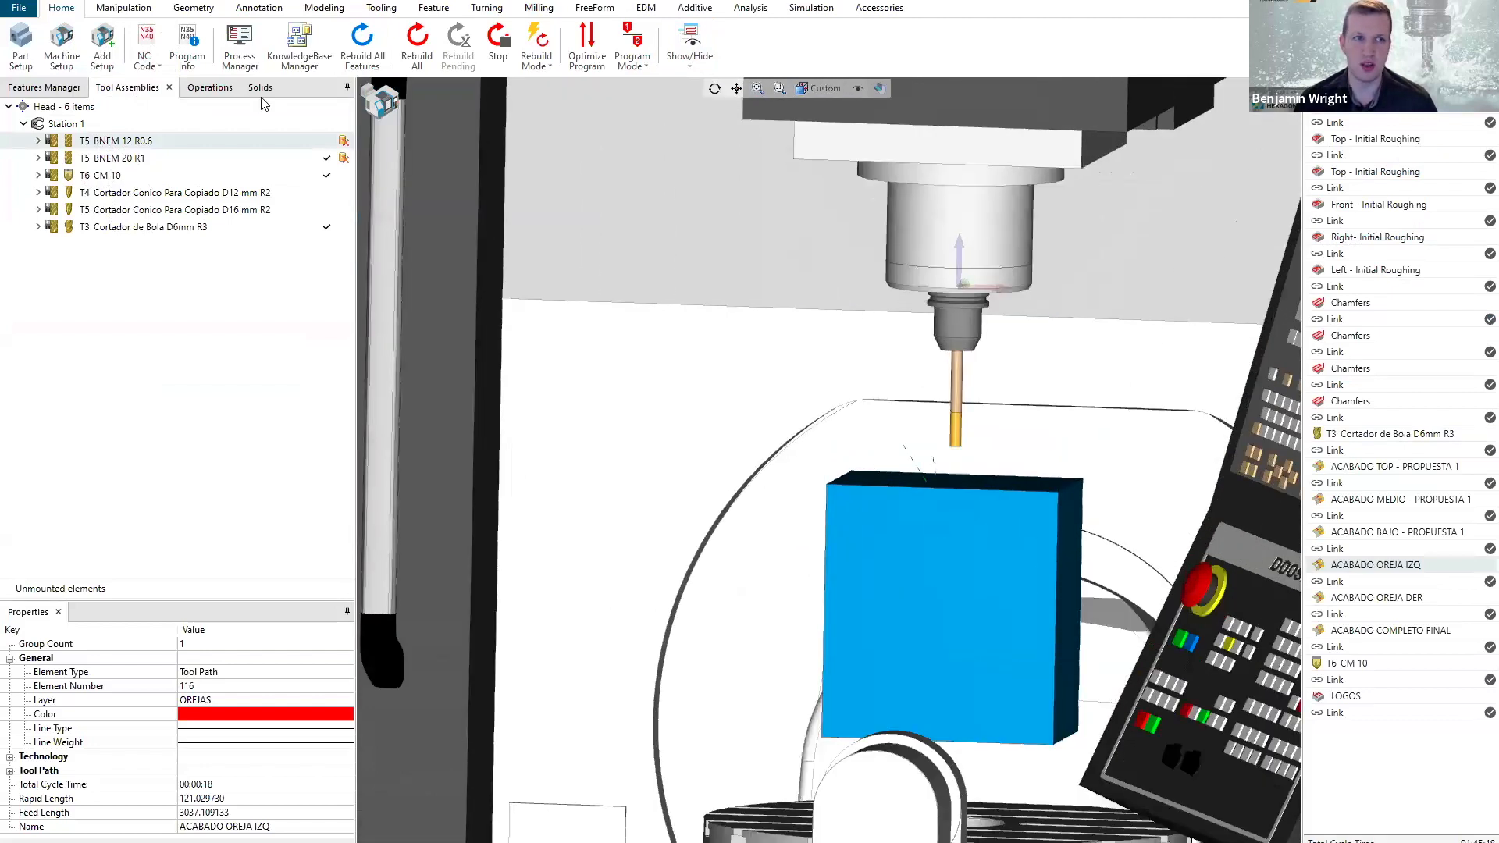
# Expand the T5 BNEM 12 R0.6 assembly and highlight its AK182.CAT40.065.20 holder and its cutter in turn.
pyautogui.click(39, 141)
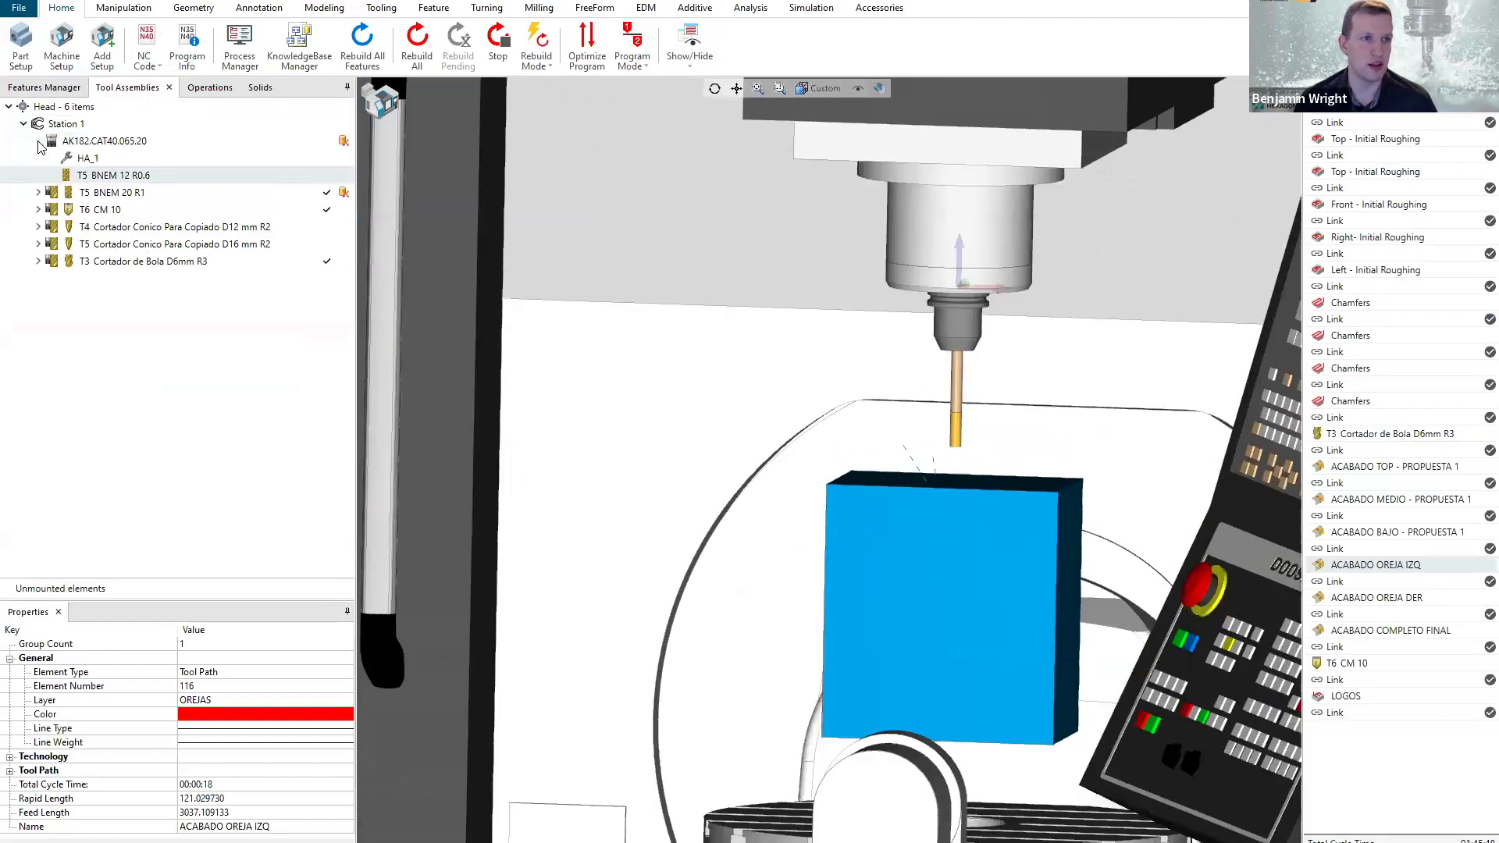
pyautogui.click(92, 142)
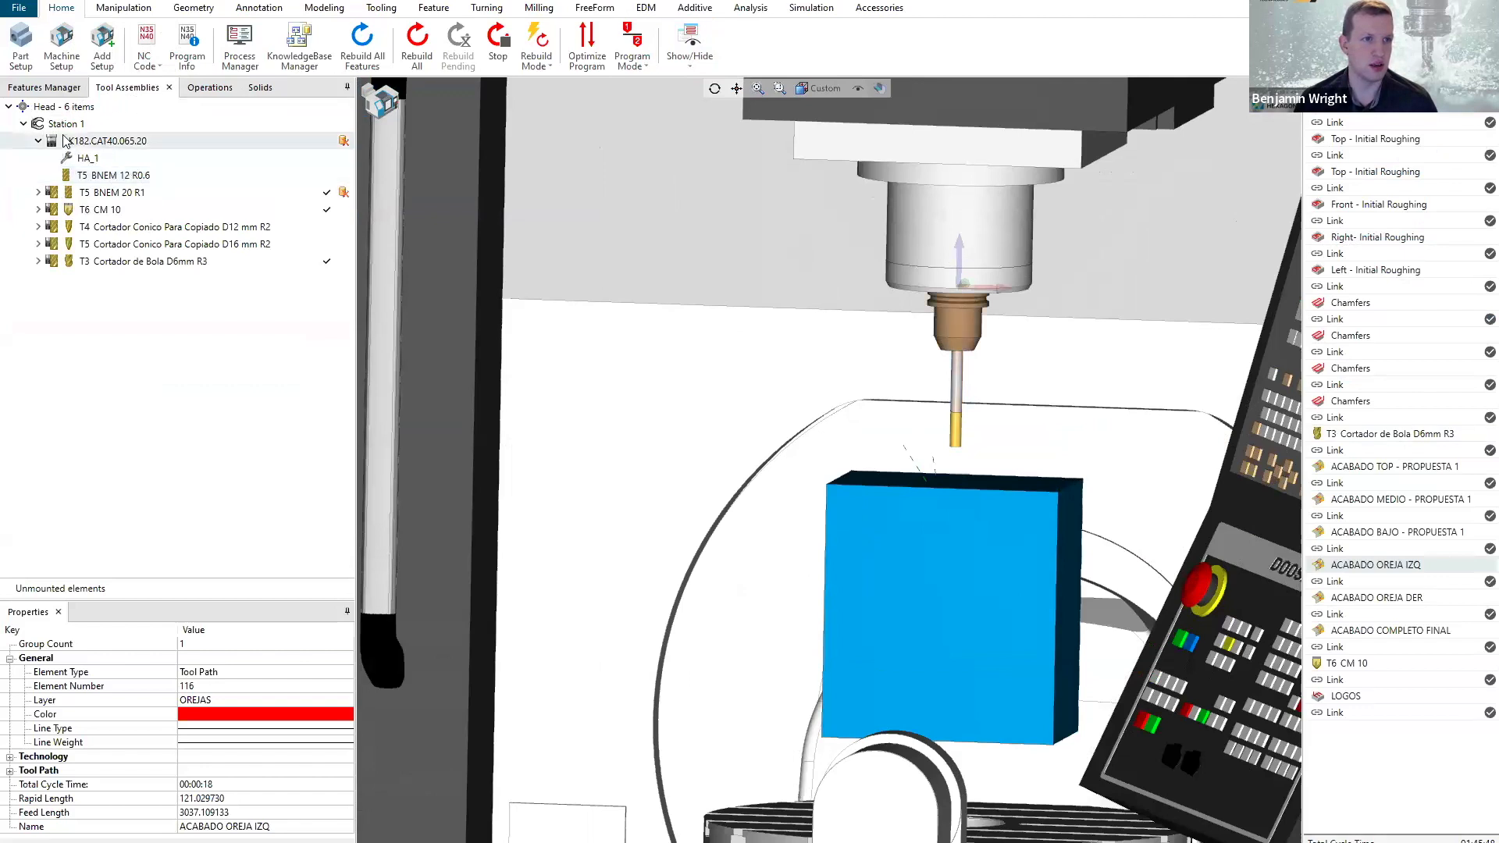
pyautogui.click(107, 177)
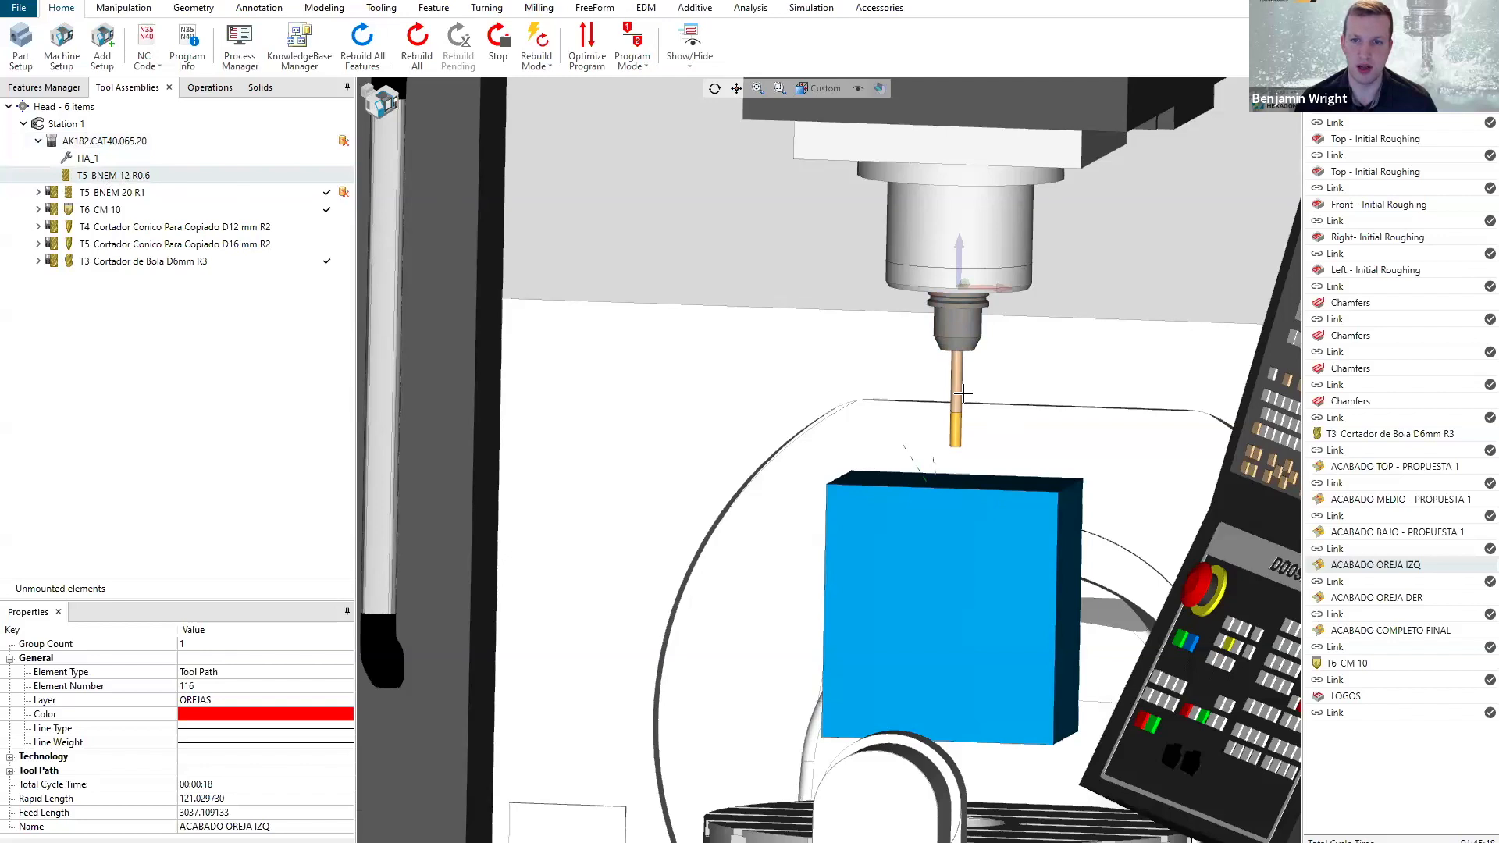
# Preview the remaining tools in the spindle one by one, from T5 BNEM 20 R1 through T3 Cortador de Bola D6mm R3.
pyautogui.click(104, 194)
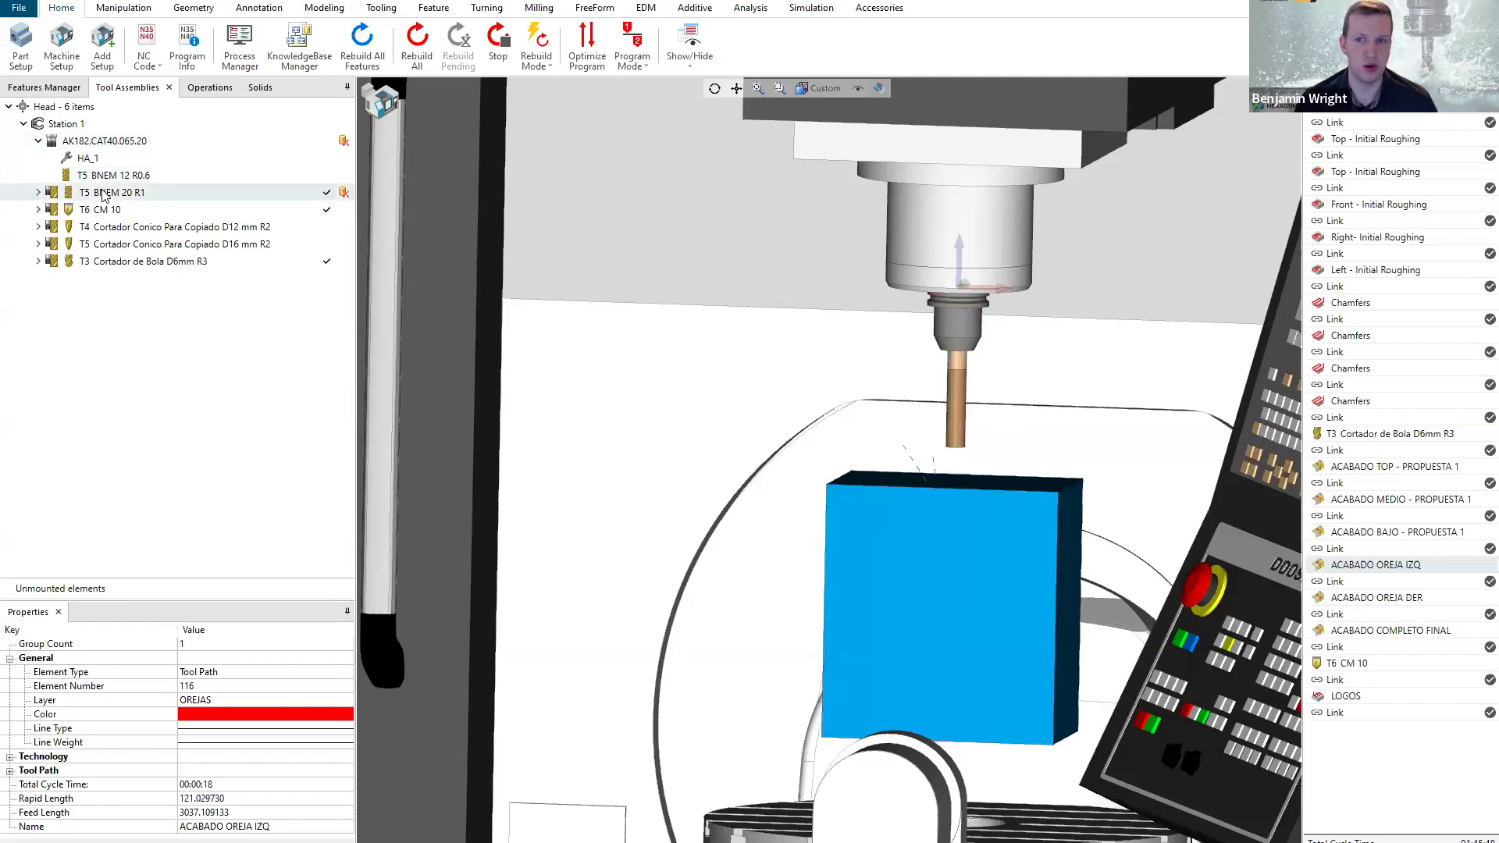
pyautogui.click(108, 211)
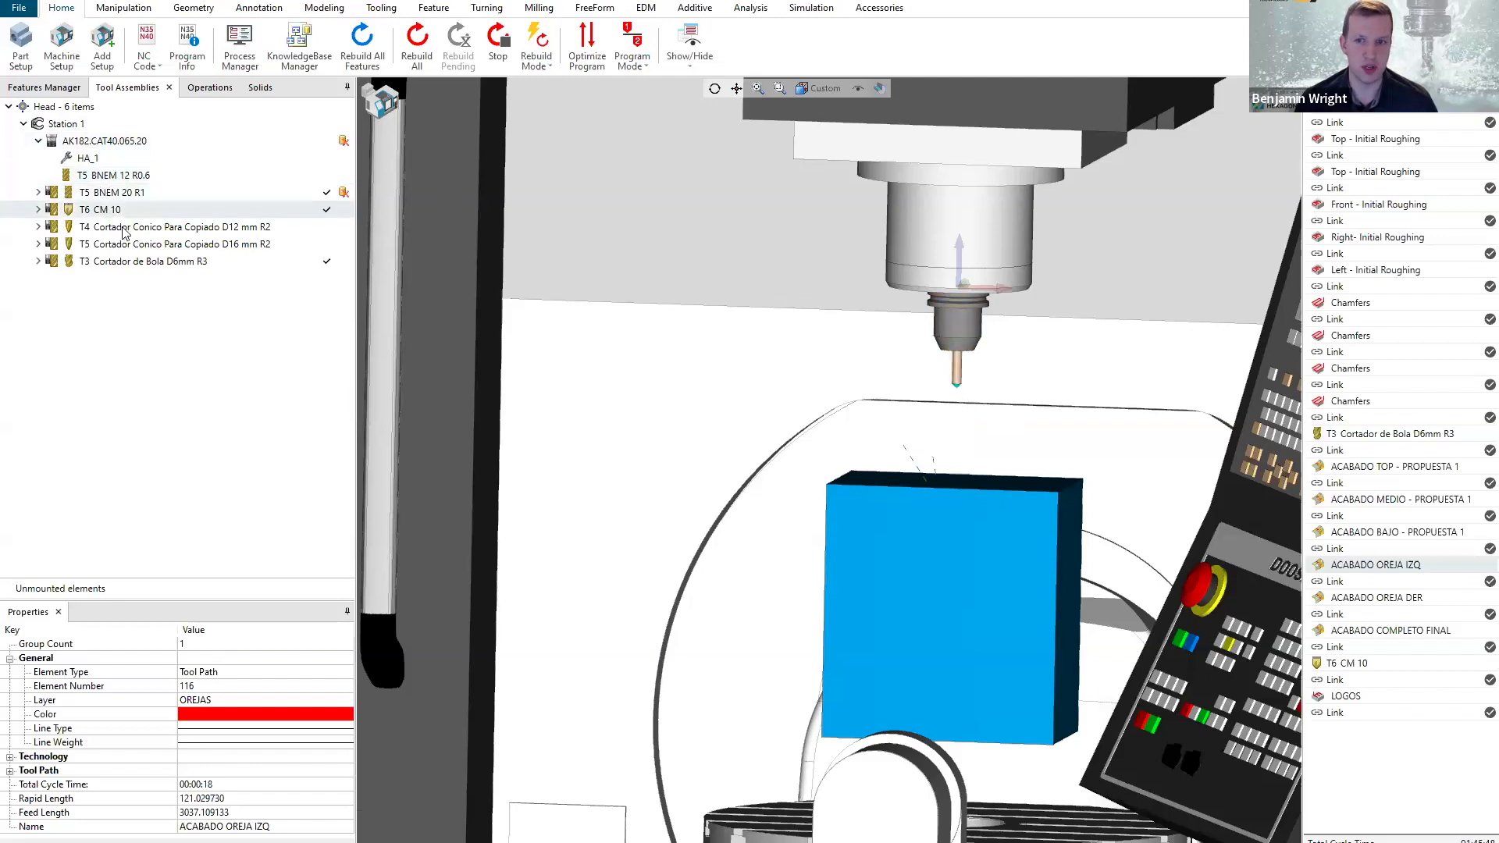
pyautogui.click(123, 227)
pyautogui.click(123, 246)
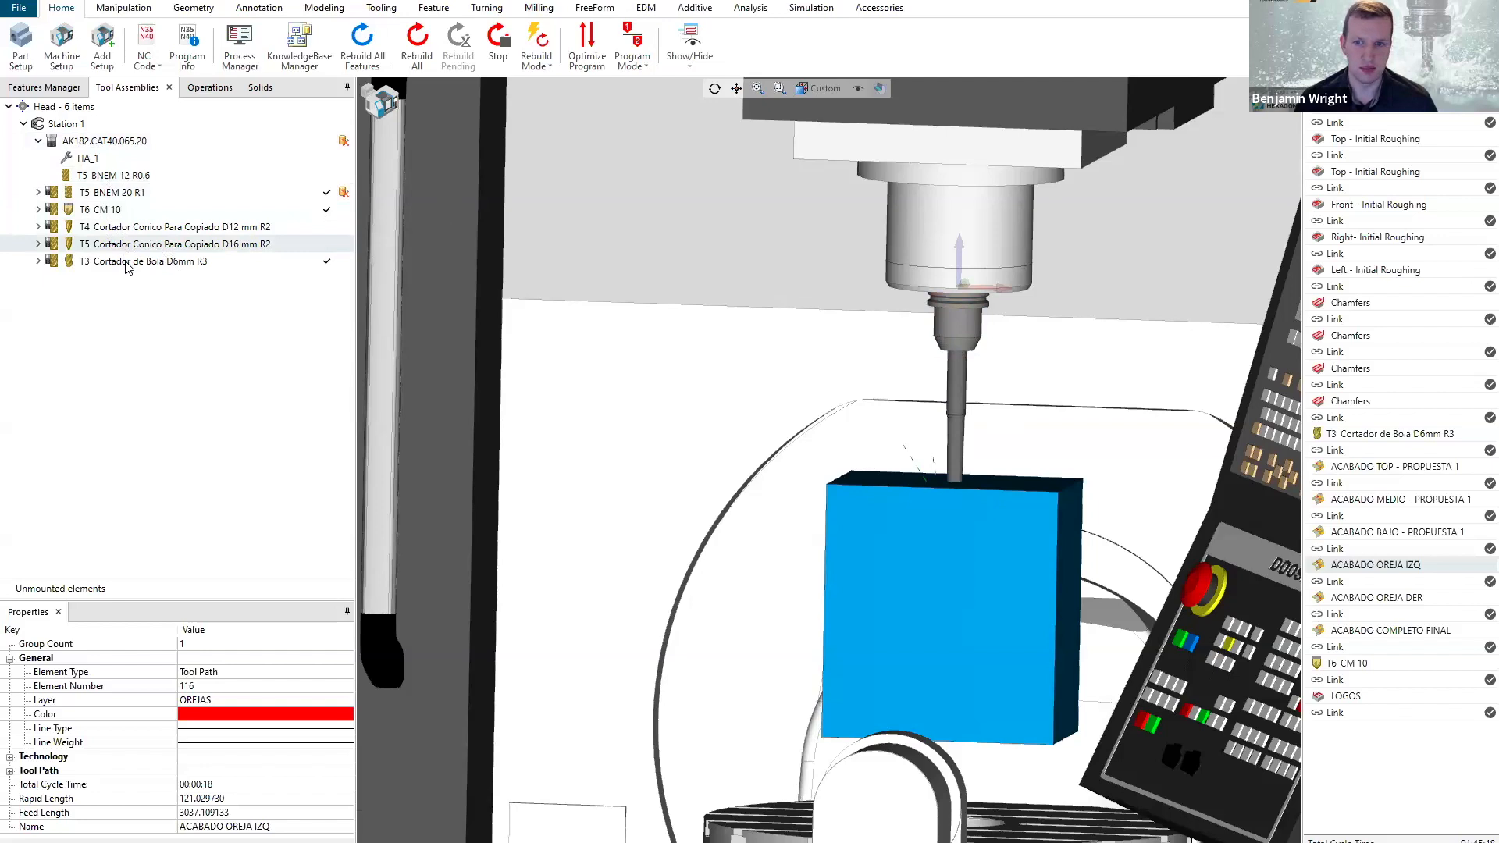
pyautogui.click(129, 263)
# Examine the spindle, mounted ball cutter, stock block and machine enclosure from close up and from further away.
pyautogui.scroll(-4, 953, 445)
pyautogui.moveTo(959, 444)
pyautogui.mouseDown(button='middle')
pyautogui.moveTo(977, 428)
pyautogui.moveTo(953, 448)
pyautogui.mouseUp(button='middle')
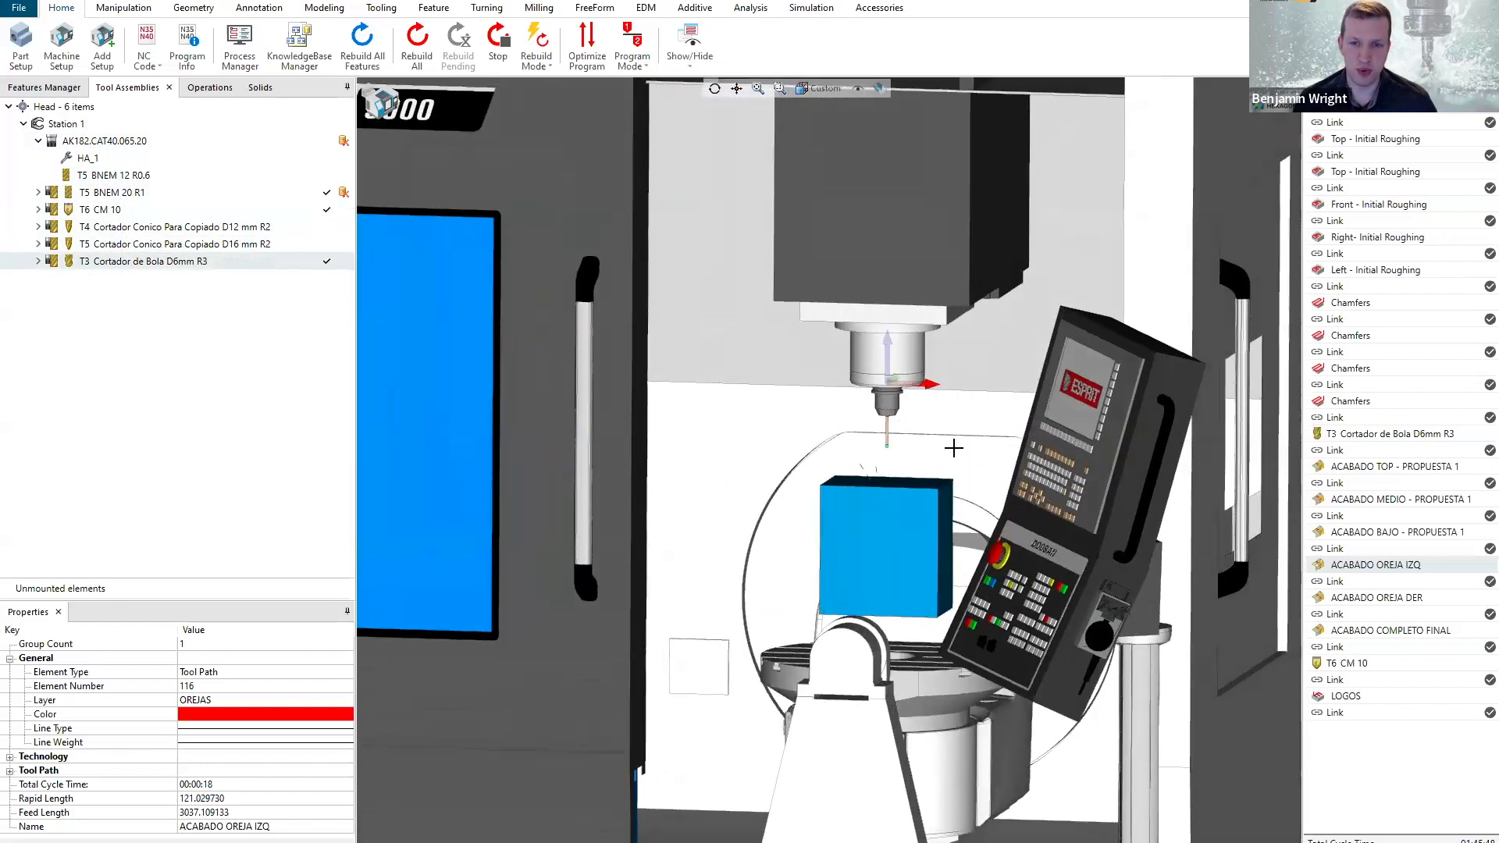
pyautogui.scroll(-1, 953, 448)
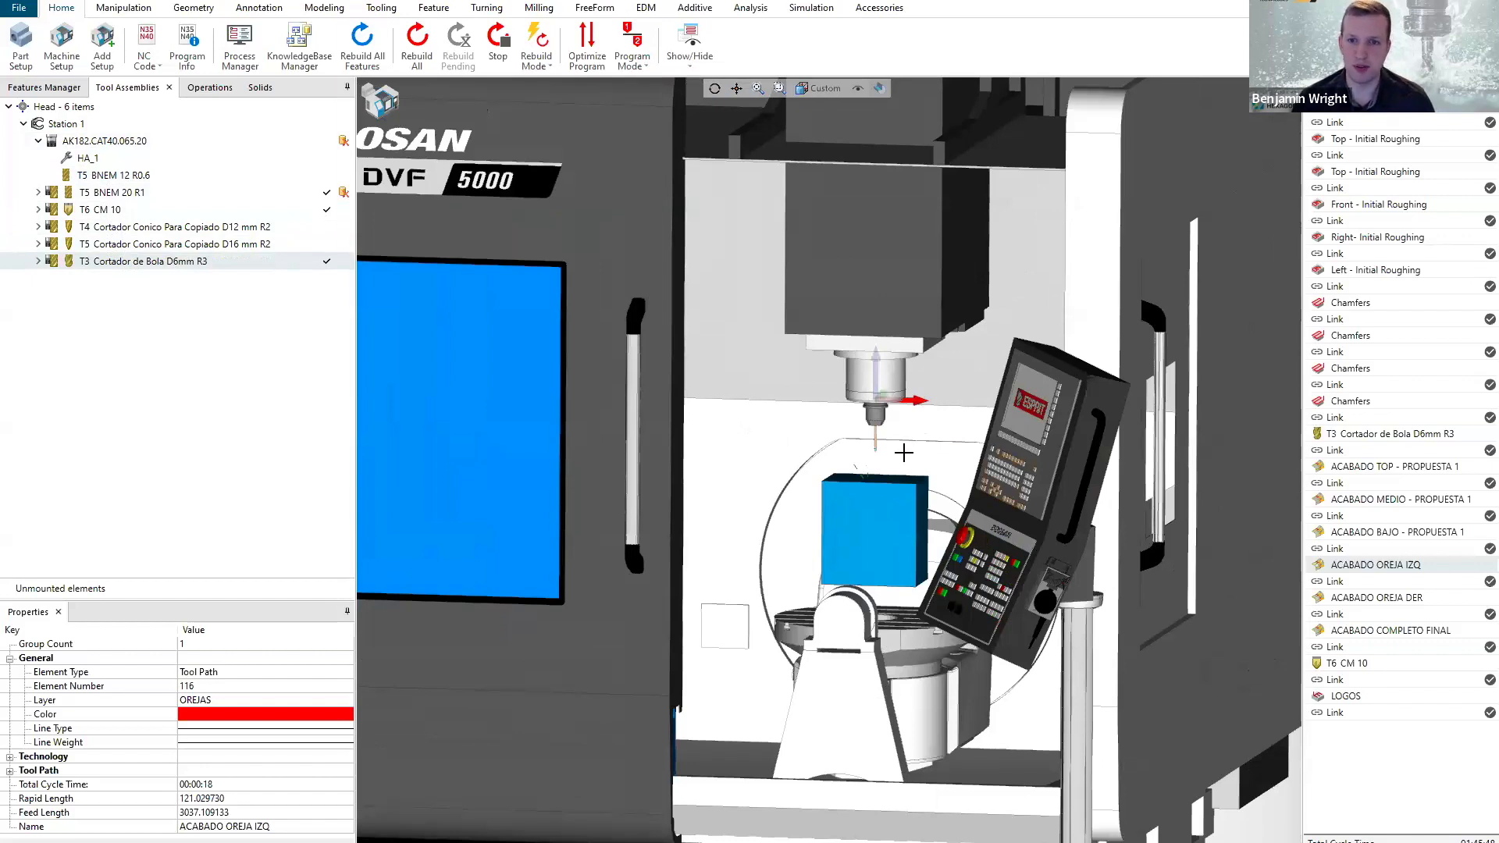
pyautogui.scroll(3, 887, 458)
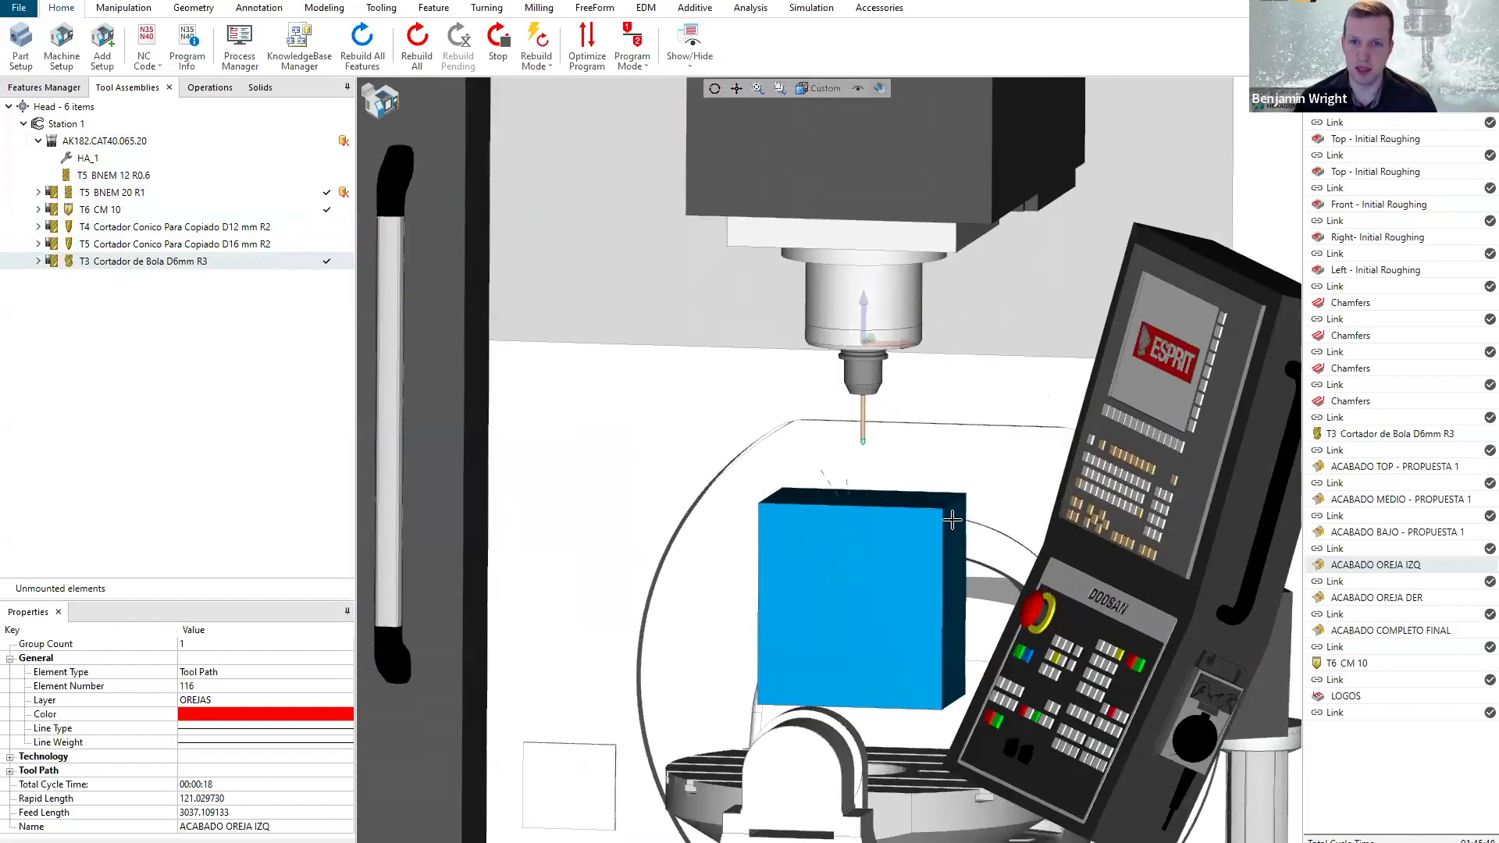
pyautogui.scroll(-3, 853, 445)
pyautogui.moveTo(853, 445); pyautogui.dragTo(838, 455, button='middle')
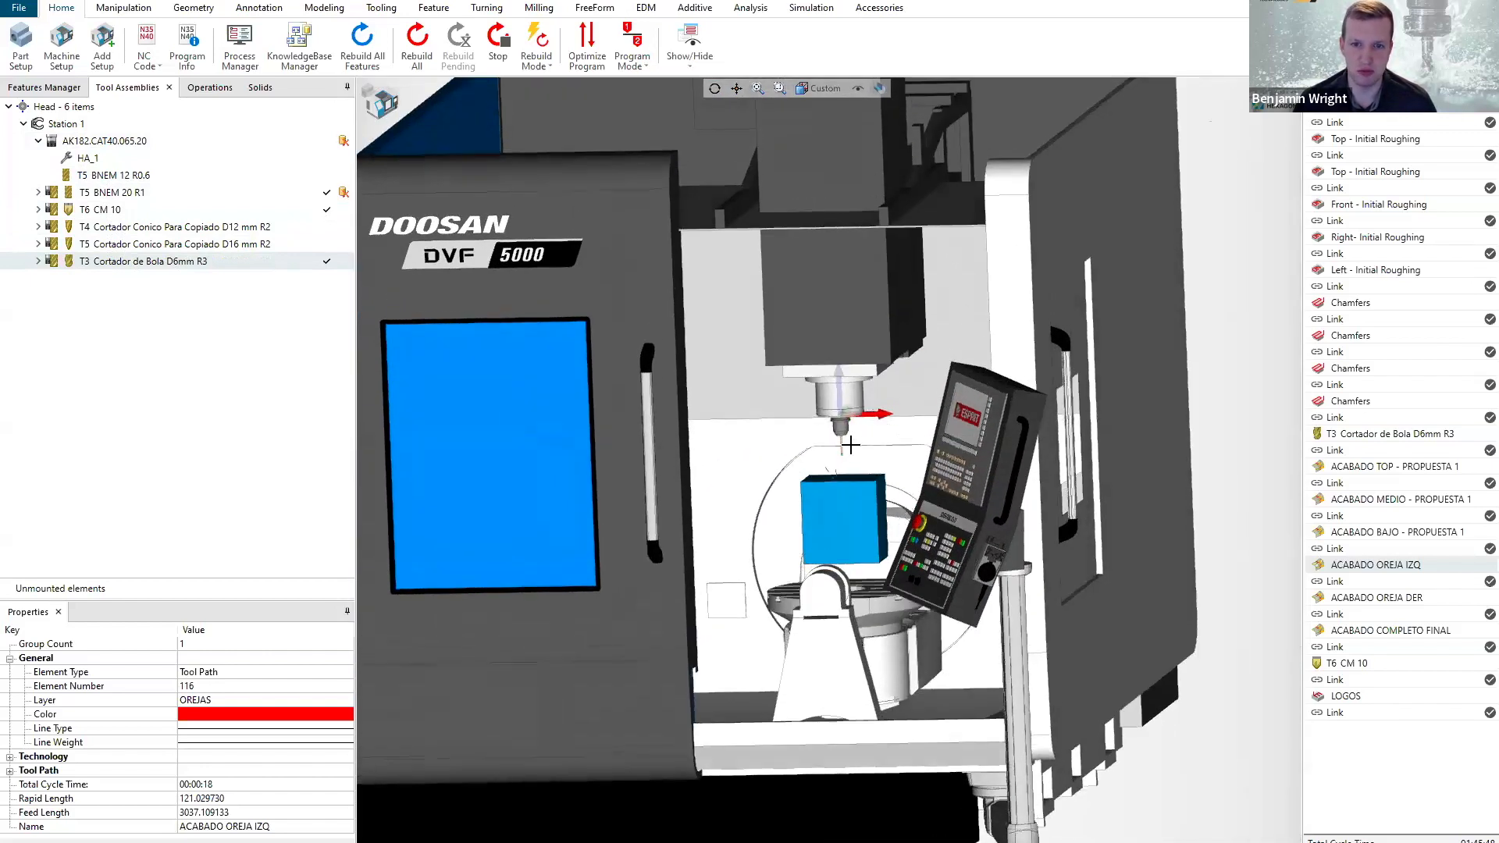
pyautogui.scroll(2, 837, 453)
pyautogui.scroll(2, 837, 454)
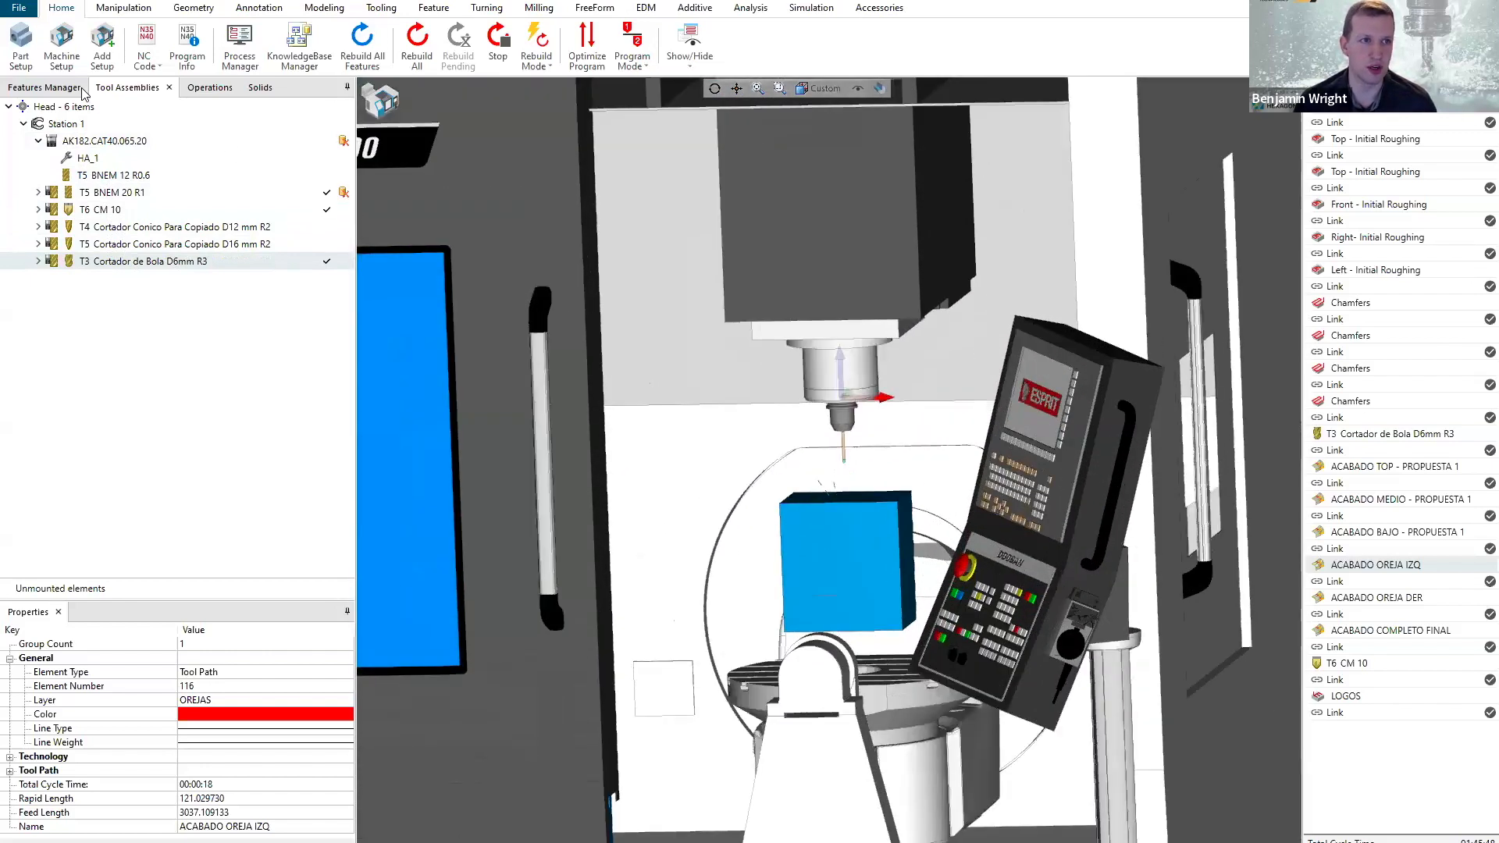
pyautogui.scroll(1, 874, 541)
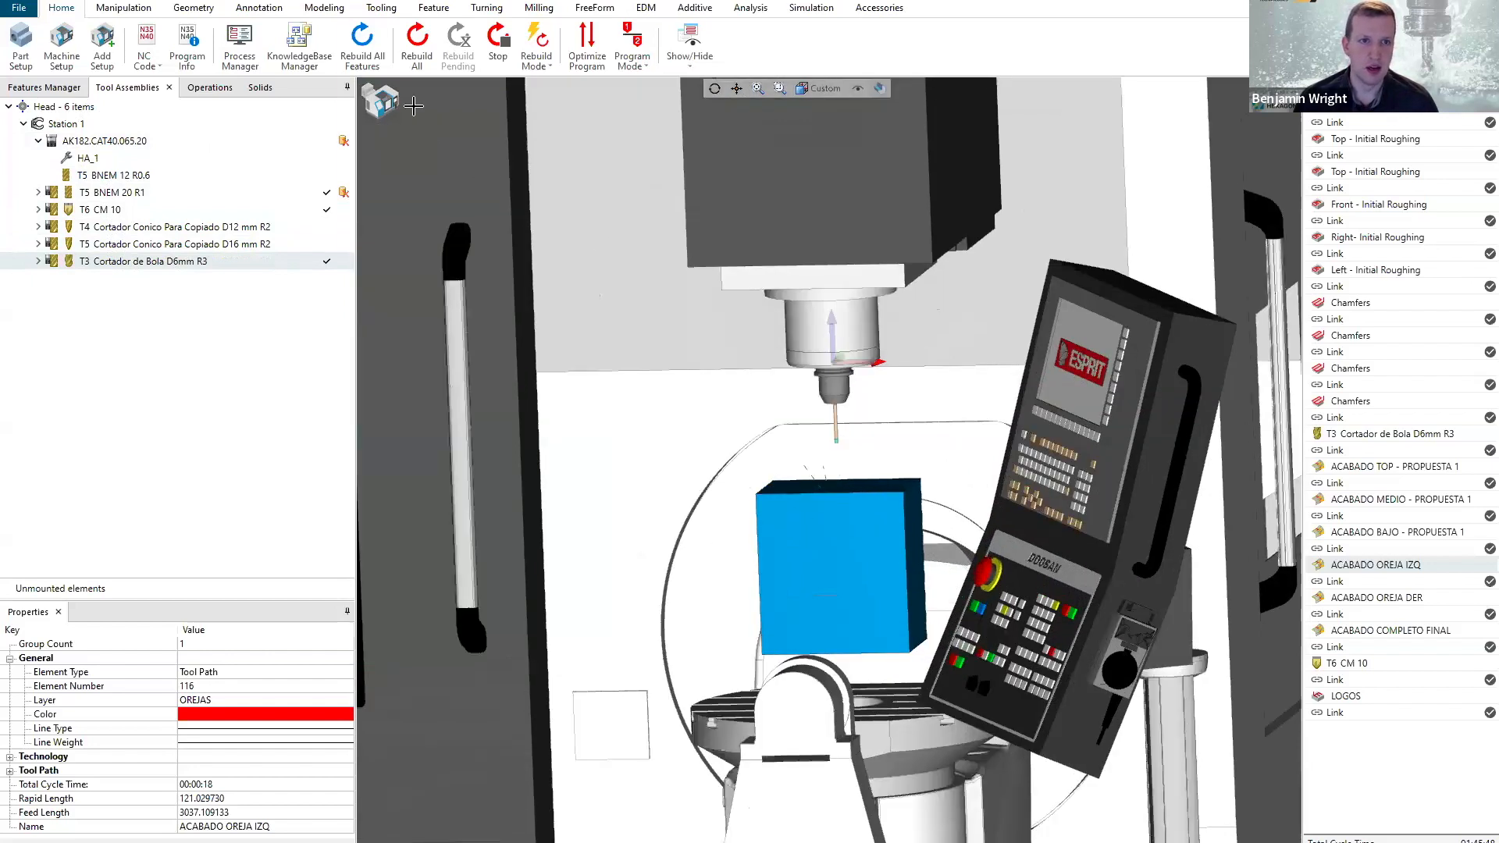
pyautogui.scroll(-2, 848, 471)
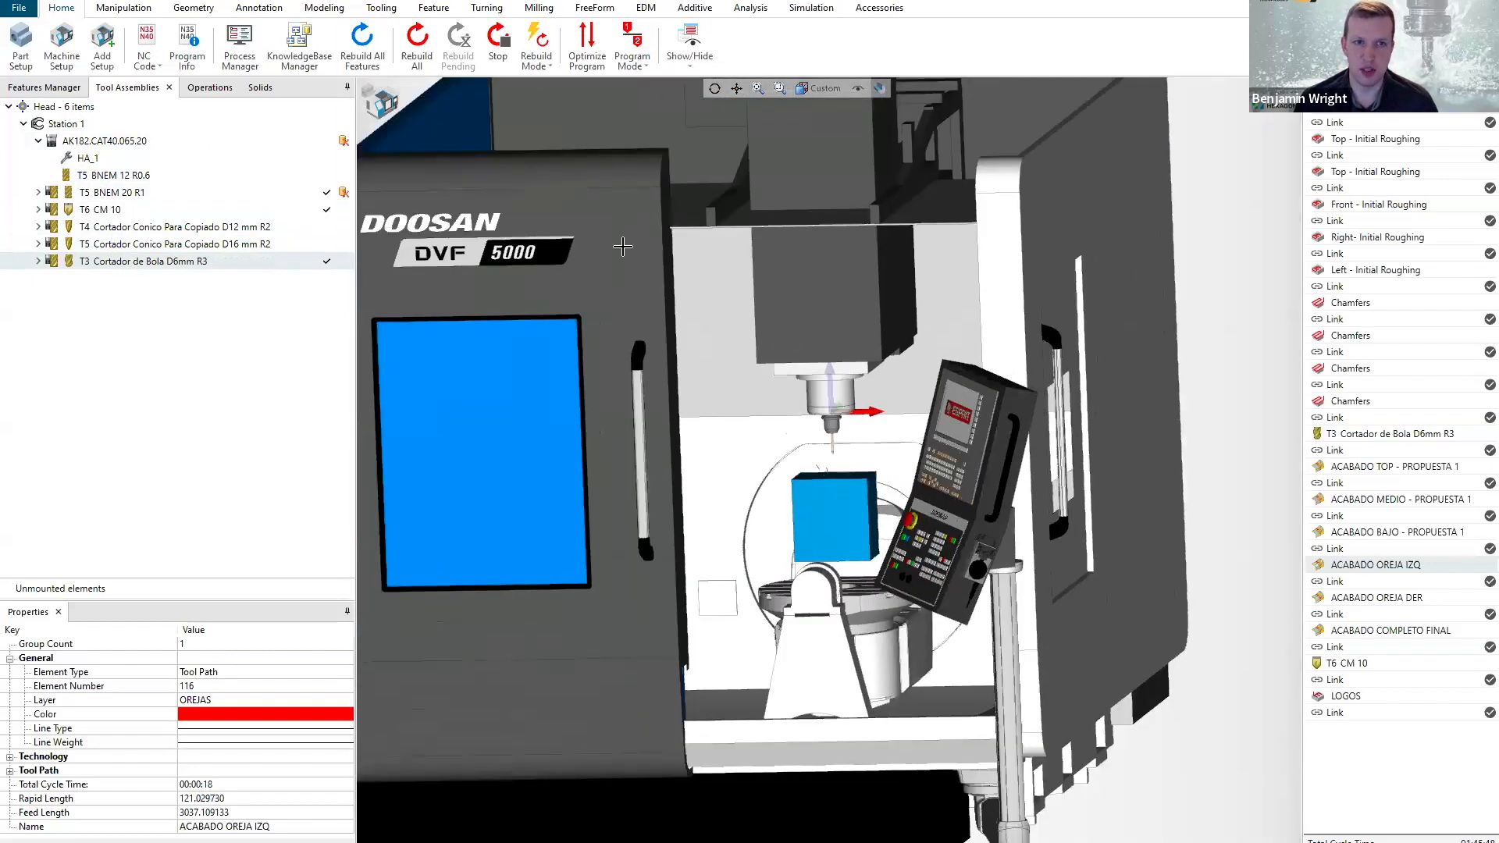
# Switch to the part view and hide all toolpaths so only the bust model and its base are displayed.
pyautogui.click(383, 107)
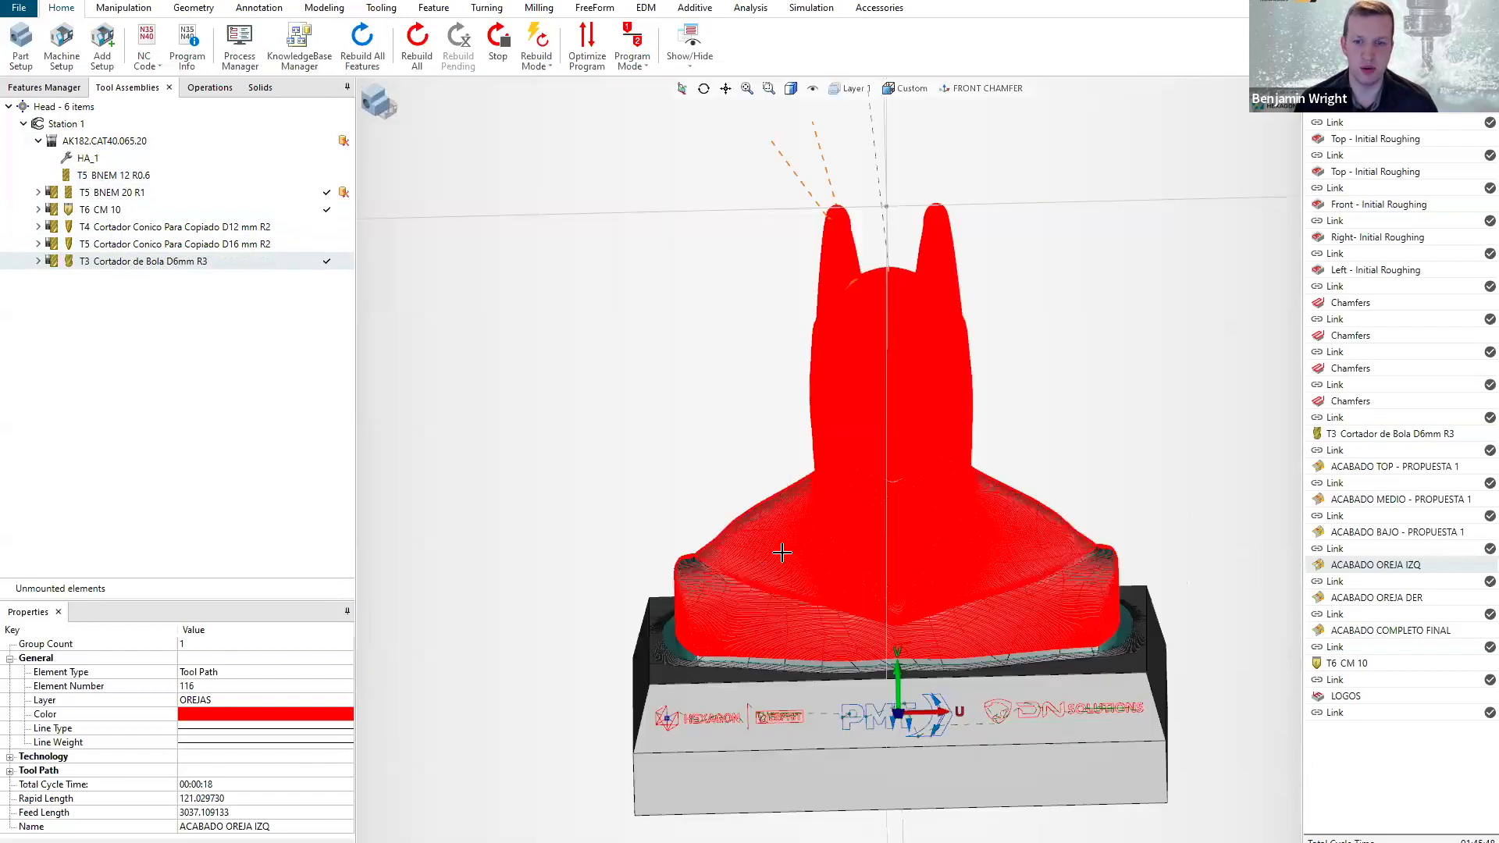
pyautogui.scroll(-2, 819, 573)
pyautogui.moveTo(882, 590)
pyautogui.mouseDown(button='middle')
pyautogui.moveTo(925, 576)
pyautogui.moveTo(864, 595)
pyautogui.mouseUp(button='middle')
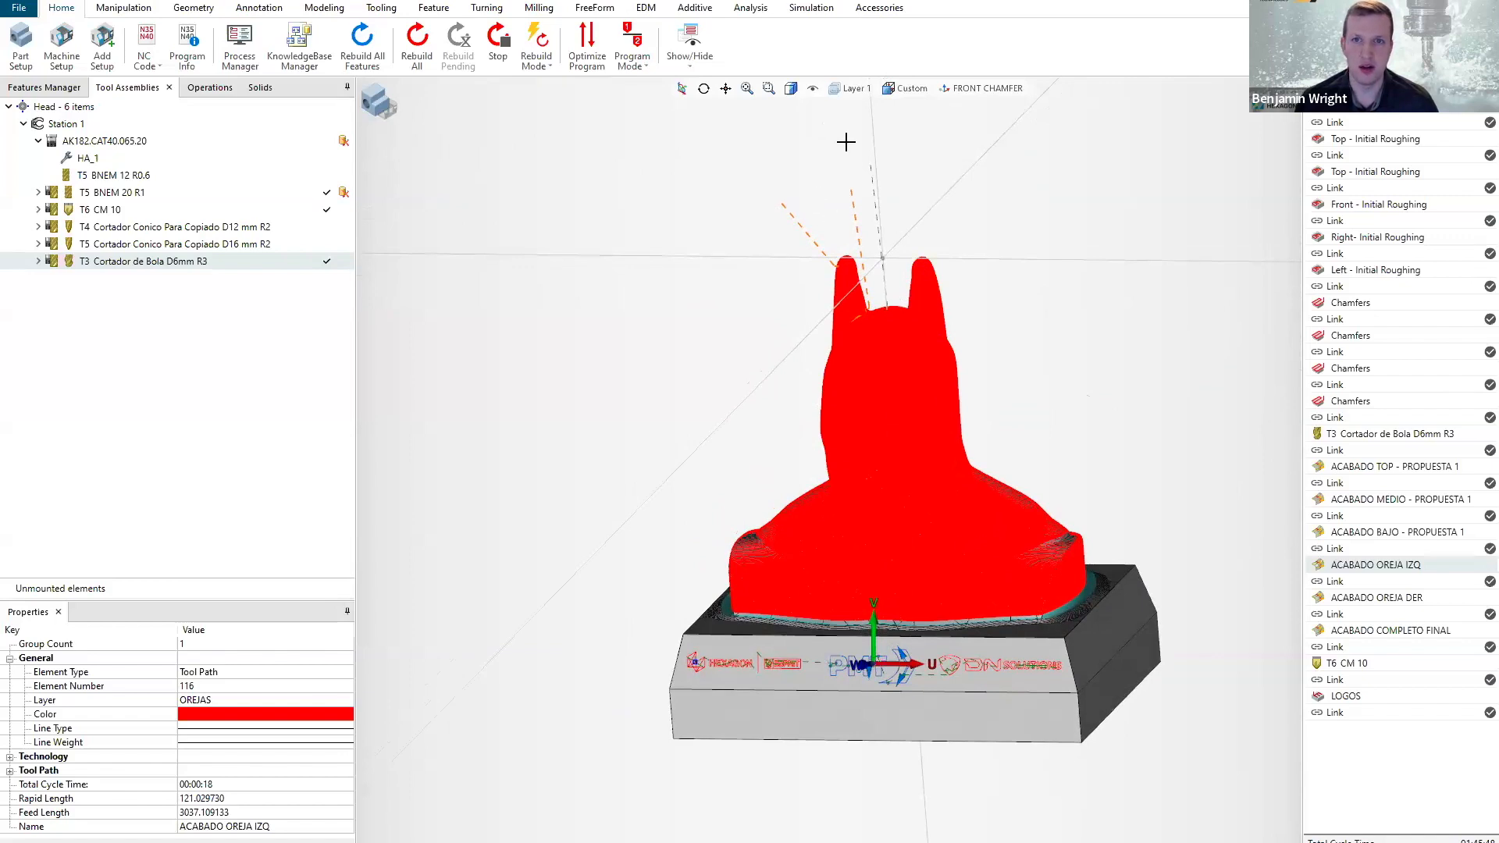
pyautogui.click(813, 91)
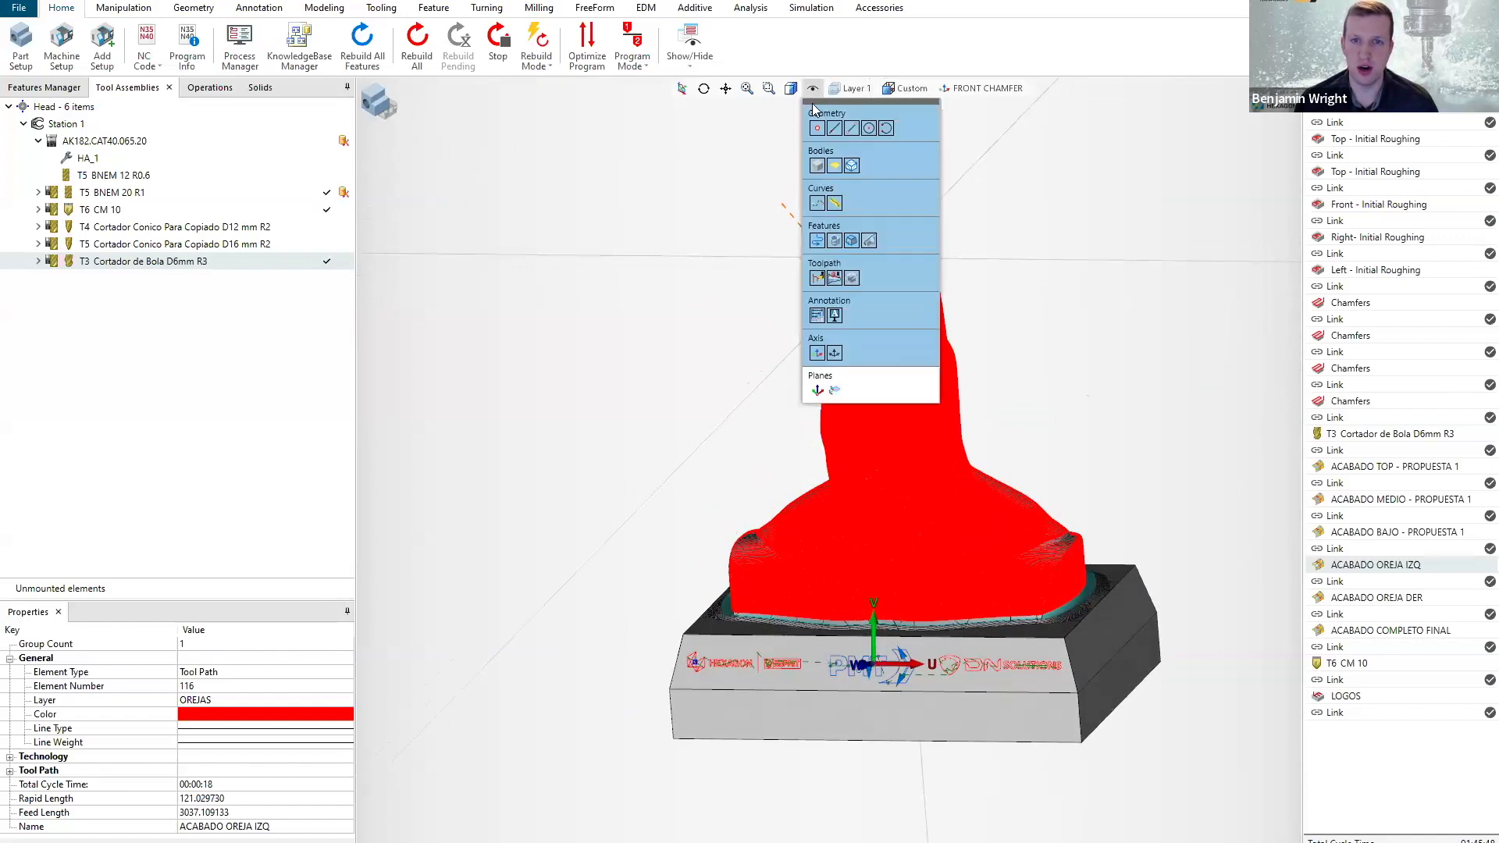
pyautogui.click(877, 273)
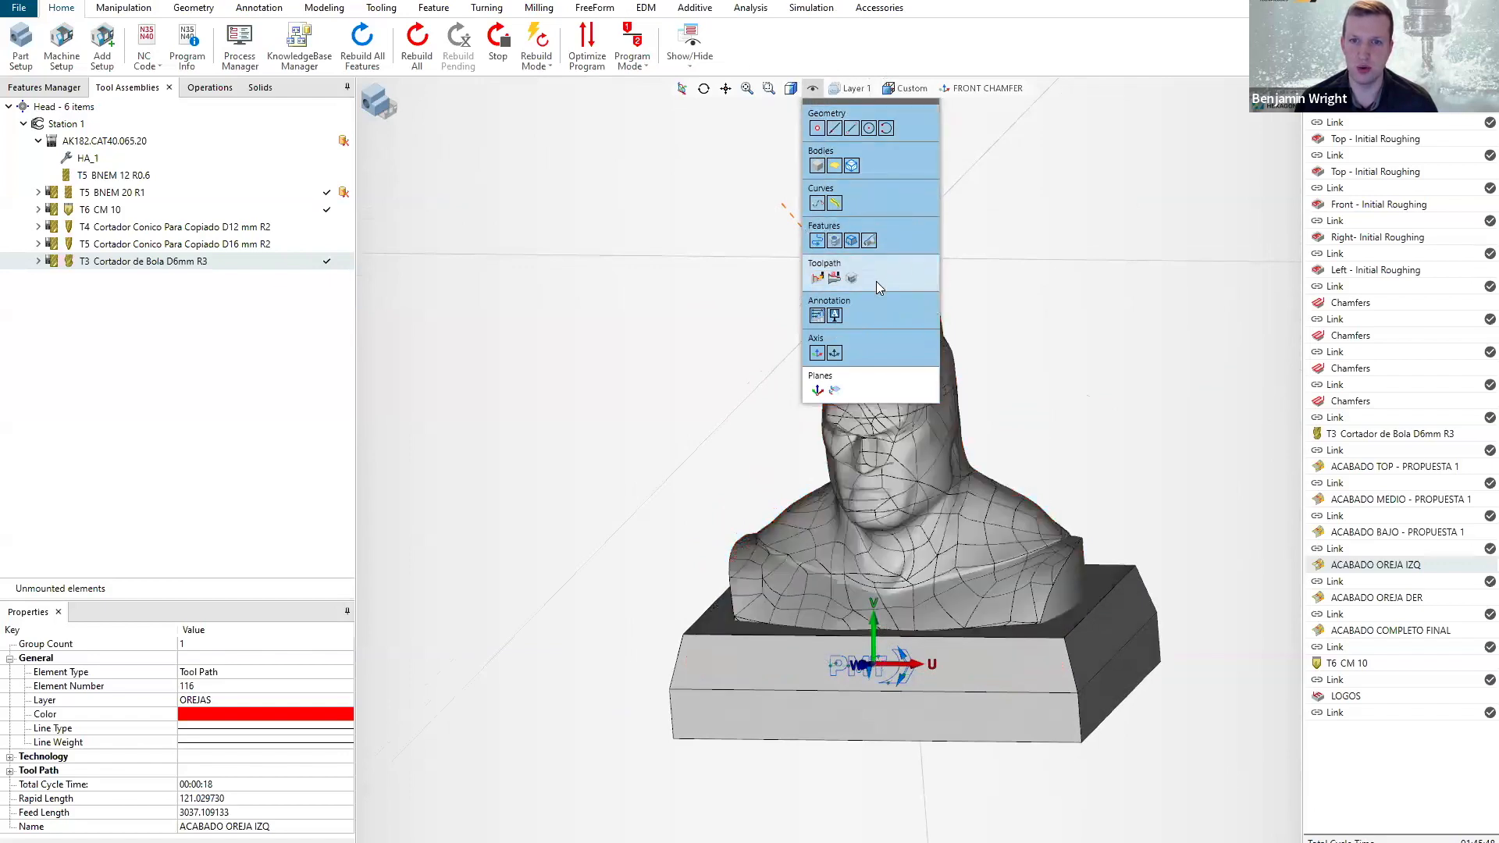
# Show the operations list and highlight the LOGOS toolpath on the front of the bust's base, then clear the selection.
pyautogui.click(650, 372)
pyautogui.scroll(-2, 825, 507)
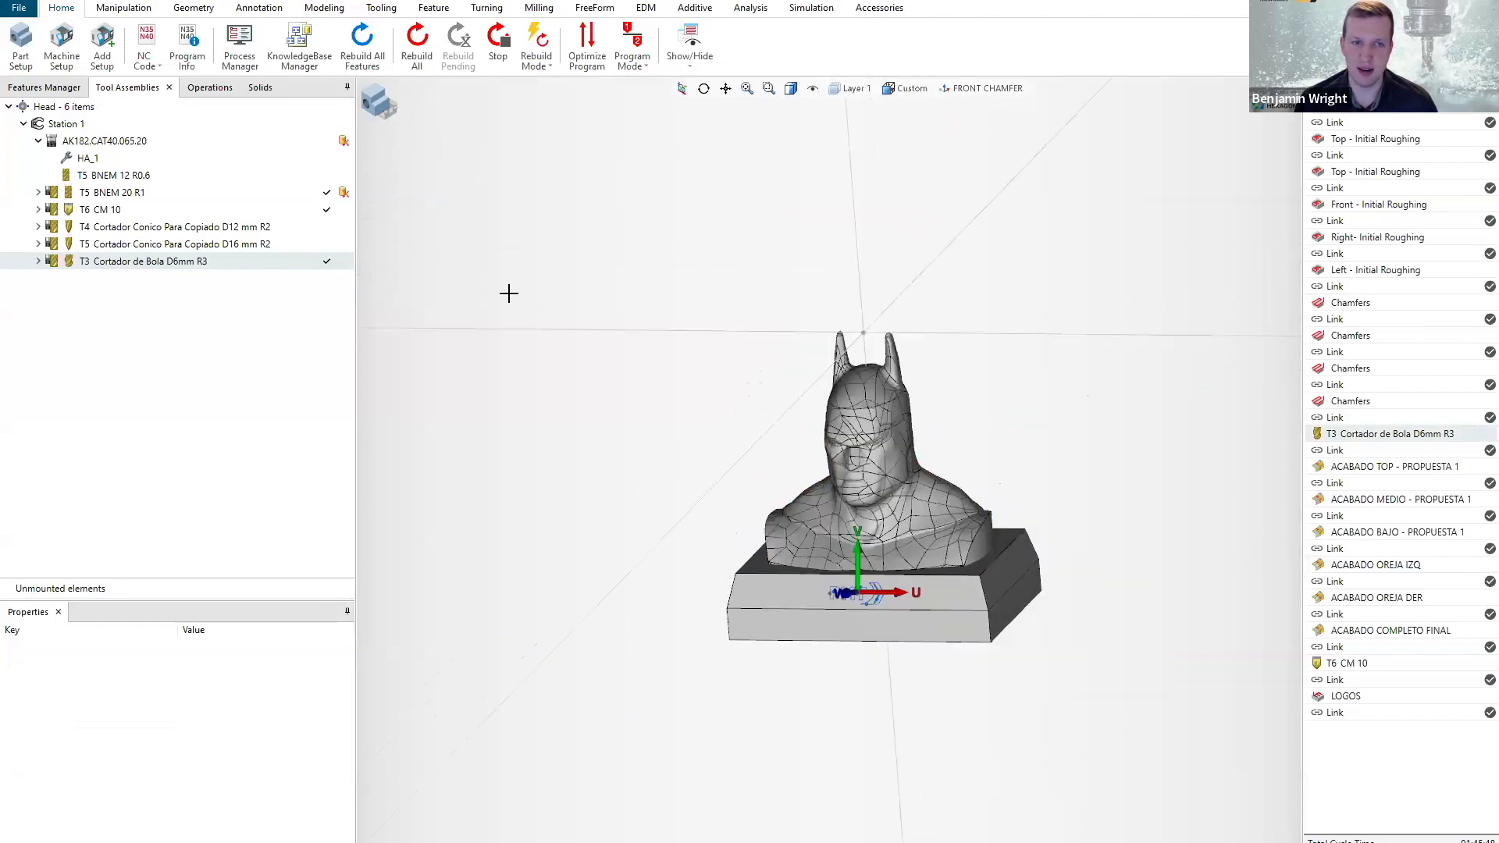
pyautogui.scroll(2, 815, 452)
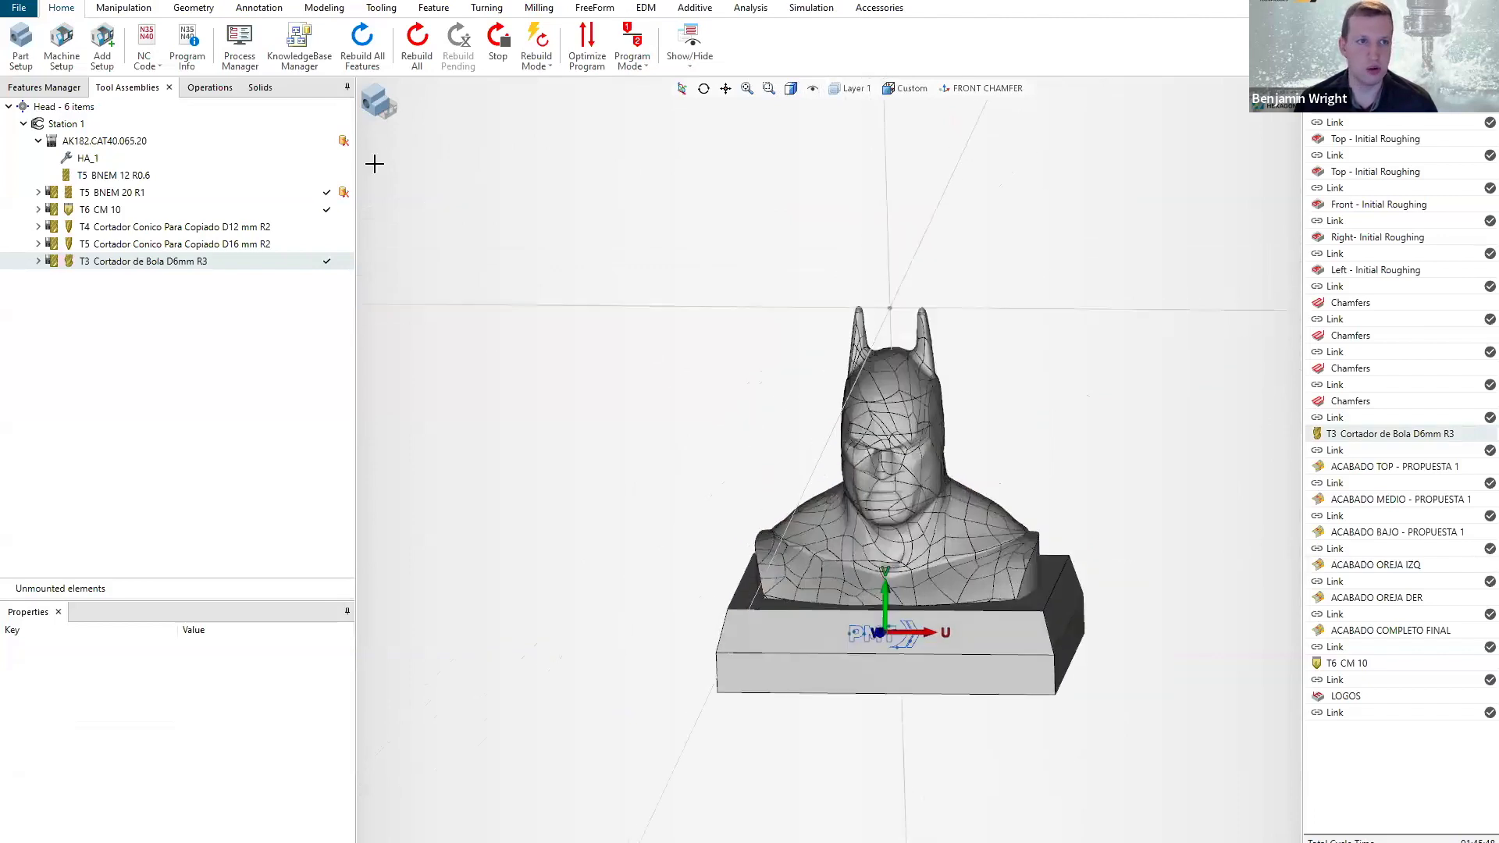
pyautogui.click(198, 87)
pyautogui.click(105, 429)
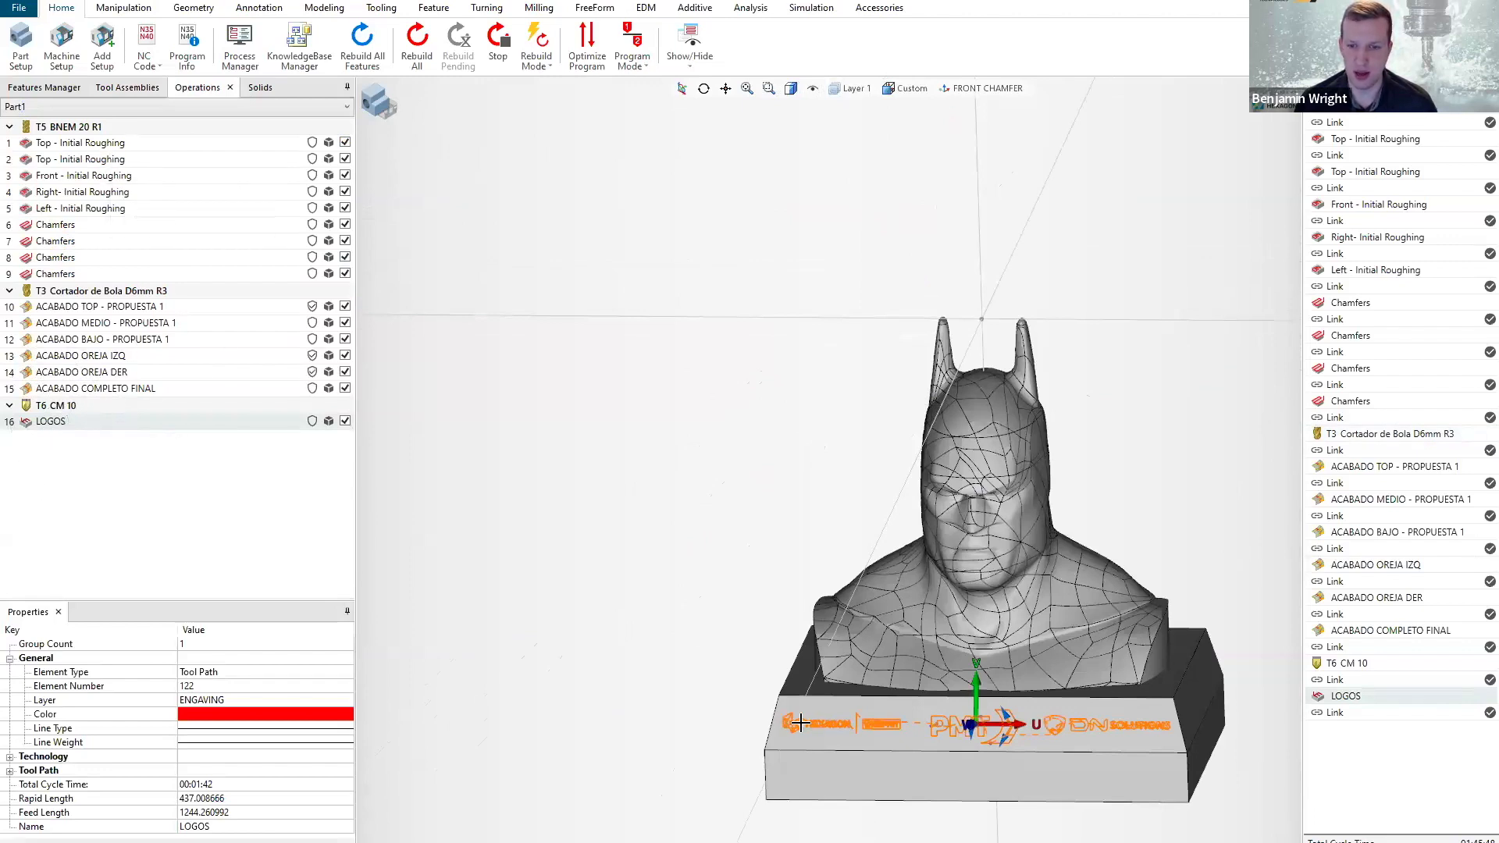
pyautogui.click(769, 502)
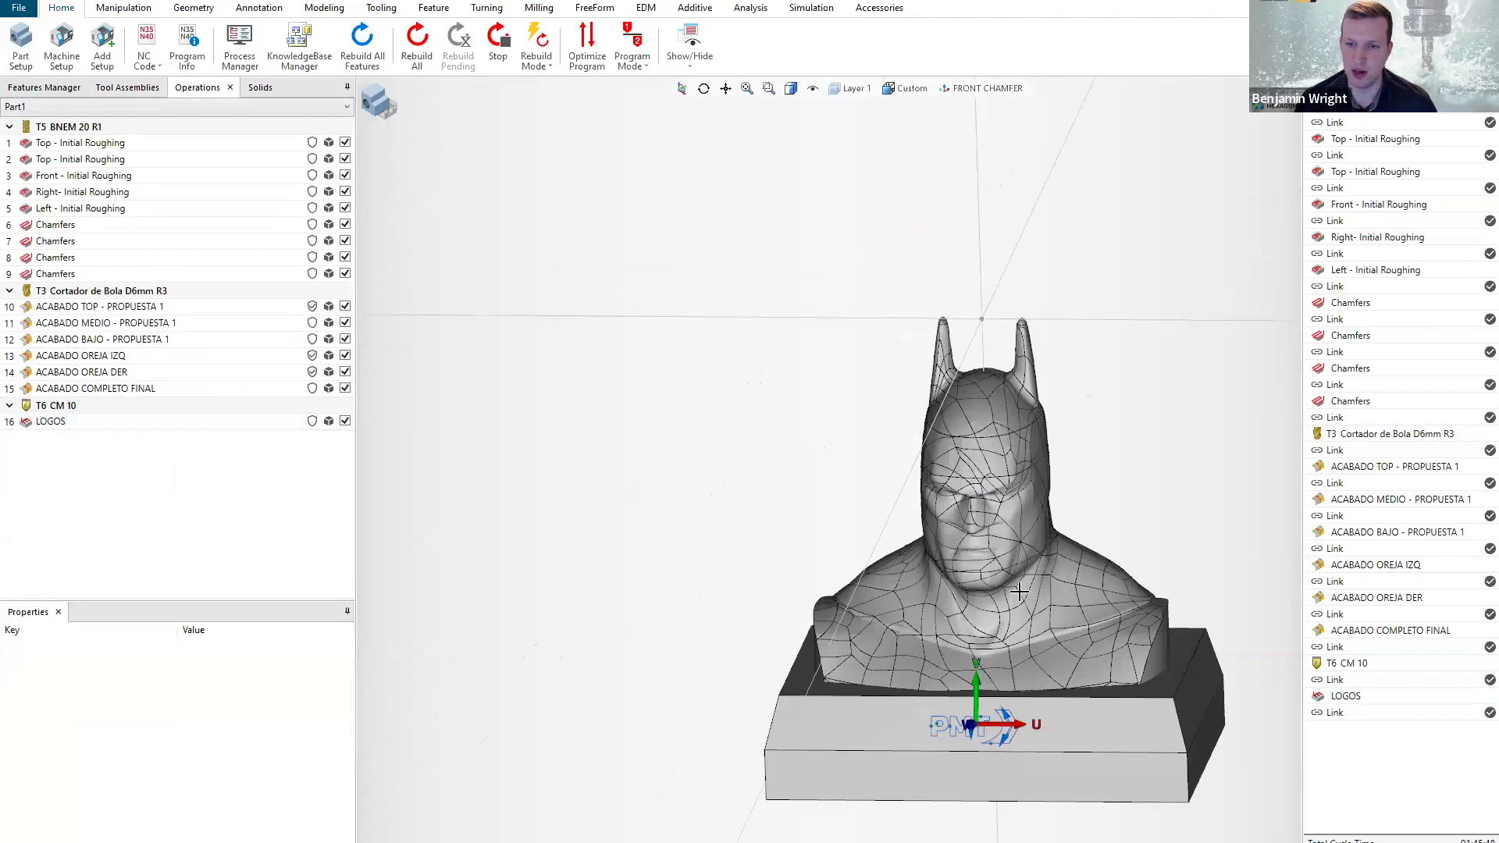
# Examine the bust's face, ears and shoulders from the side, close up and from the front.
pyautogui.scroll(2, 1031, 592)
pyautogui.moveTo(1053, 606); pyautogui.dragTo(1100, 588, button='middle')
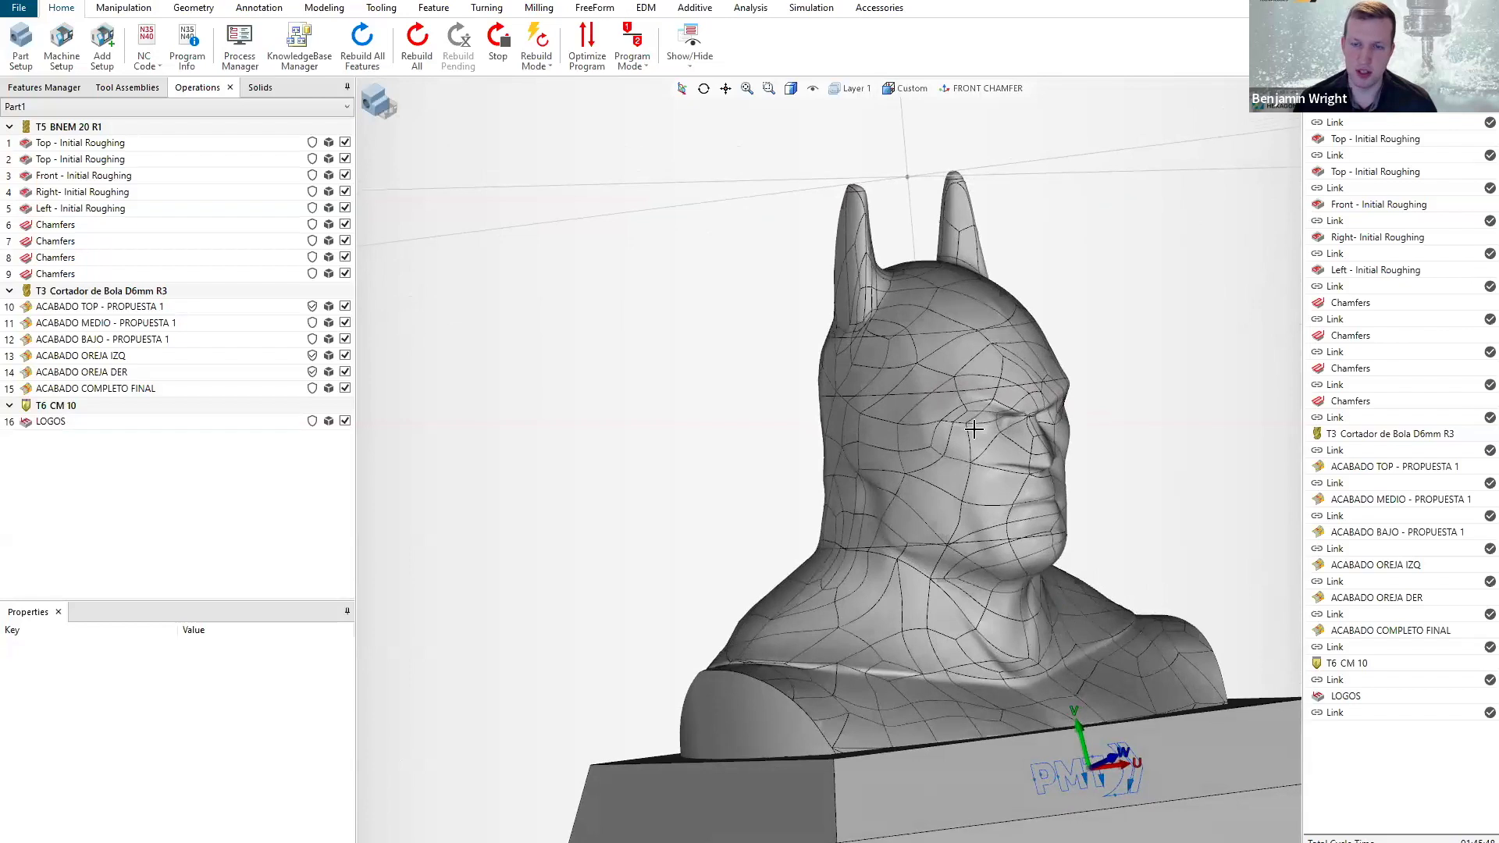
pyautogui.scroll(2, 955, 408)
pyautogui.moveTo(957, 434); pyautogui.dragTo(965, 459, button='middle')
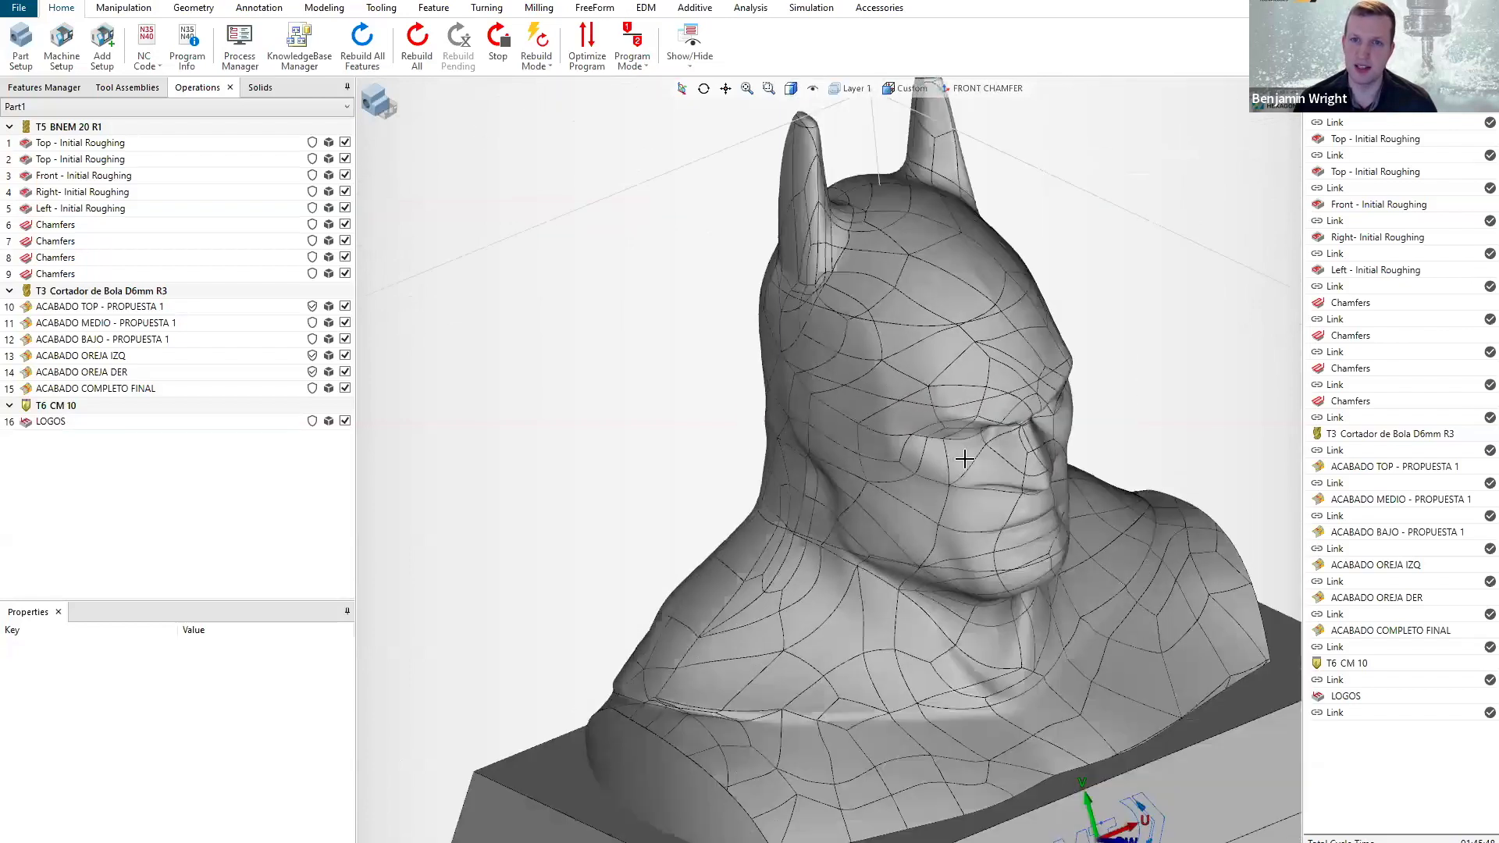
pyautogui.scroll(-3, 974, 503)
pyautogui.moveTo(976, 559); pyautogui.dragTo(942, 562, button='middle')
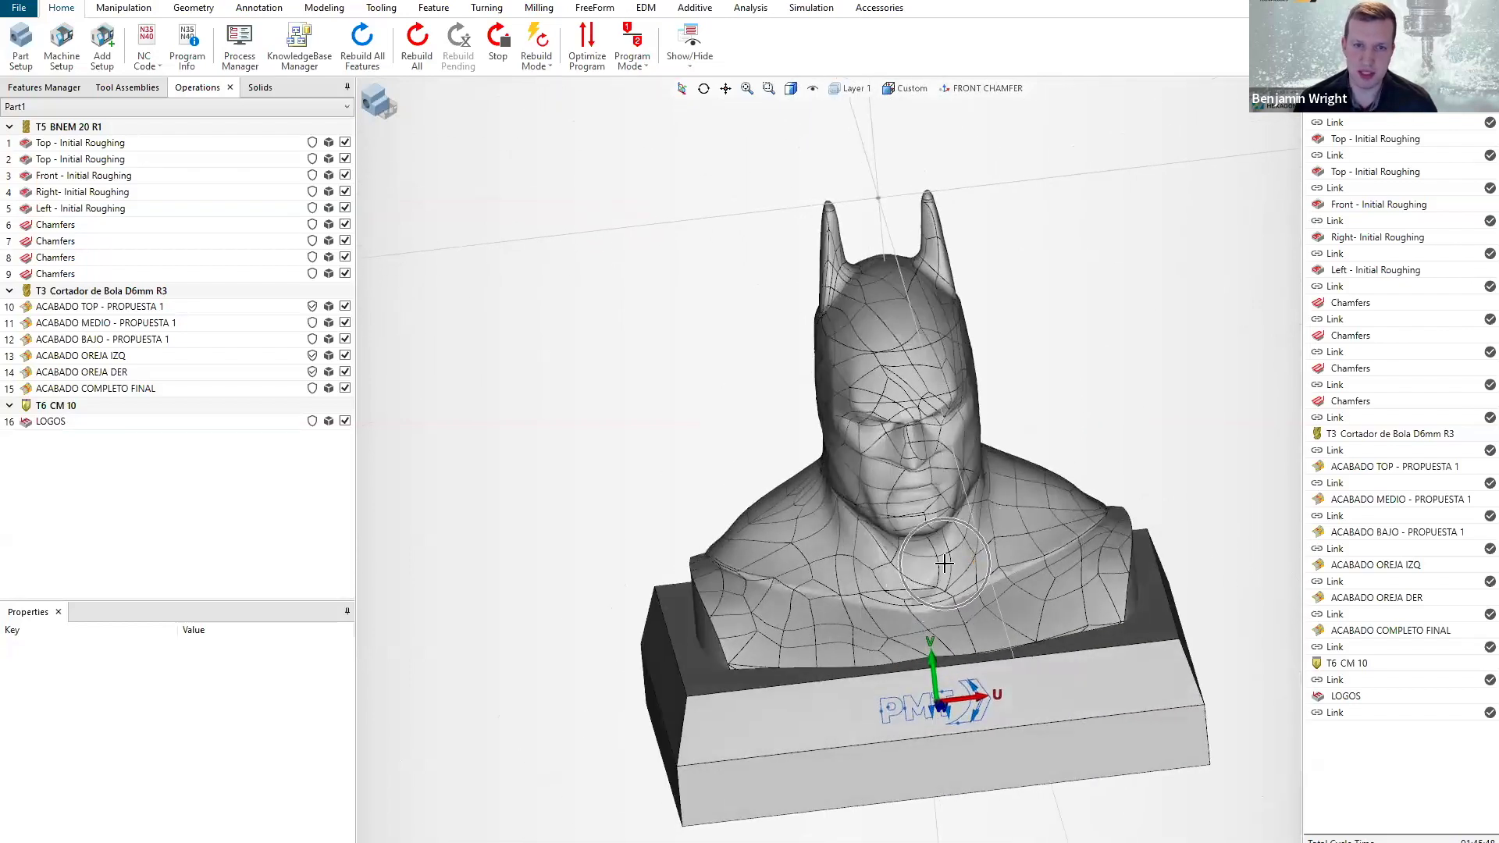
# Highlight the ACABADO OREJA IZQ finishing toolpath and inspect it on the bust's ear from several angles.
pyautogui.click(127, 357)
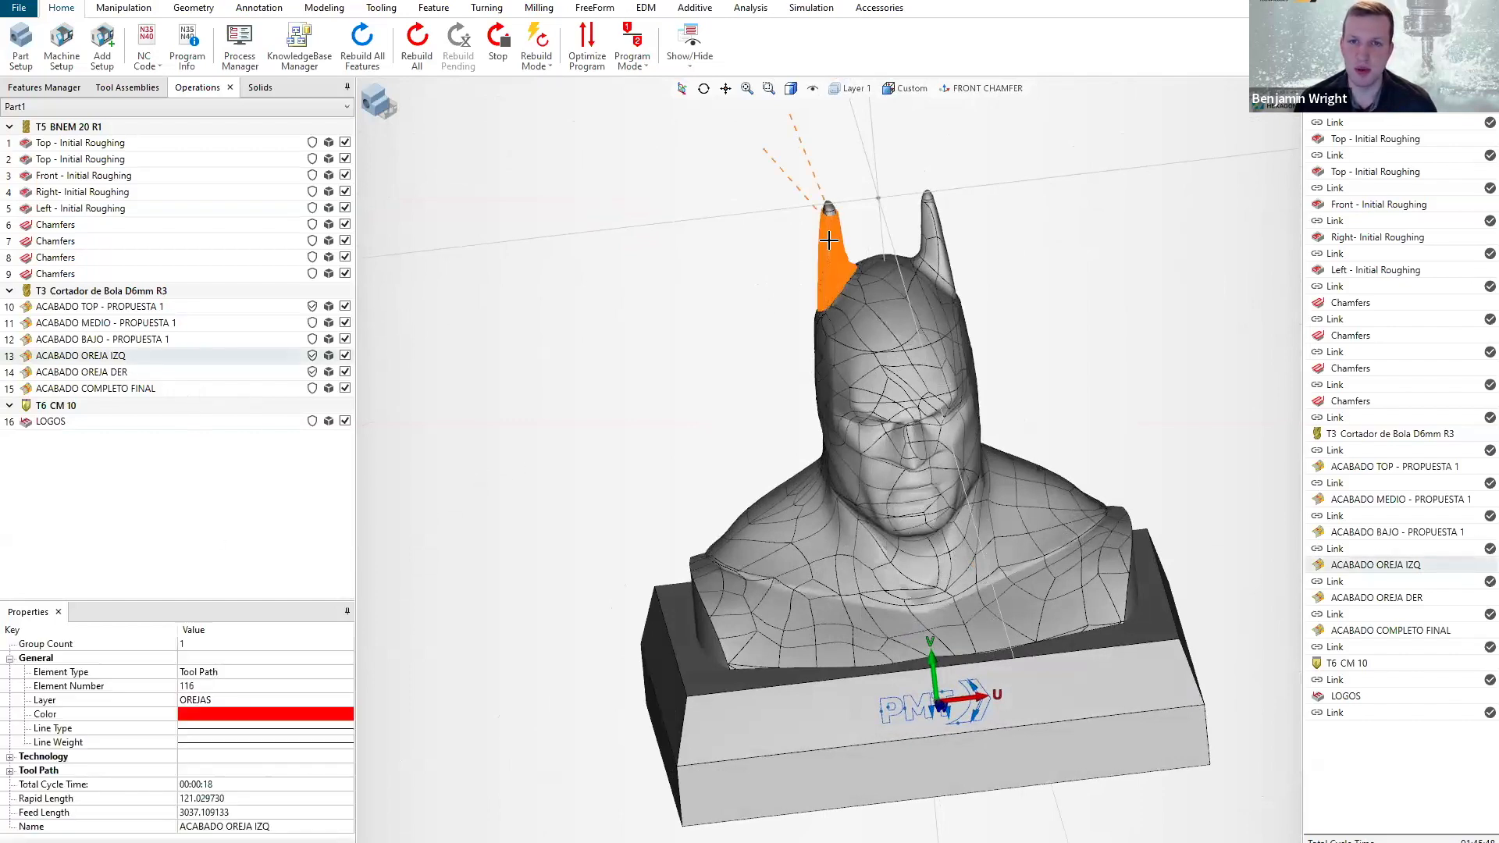
pyautogui.scroll(3, 830, 234)
pyautogui.moveTo(888, 336)
pyautogui.mouseDown(button='middle')
pyautogui.moveTo(904, 320)
pyautogui.moveTo(884, 332)
pyautogui.mouseUp(button='middle')
pyautogui.scroll(2, 850, 233)
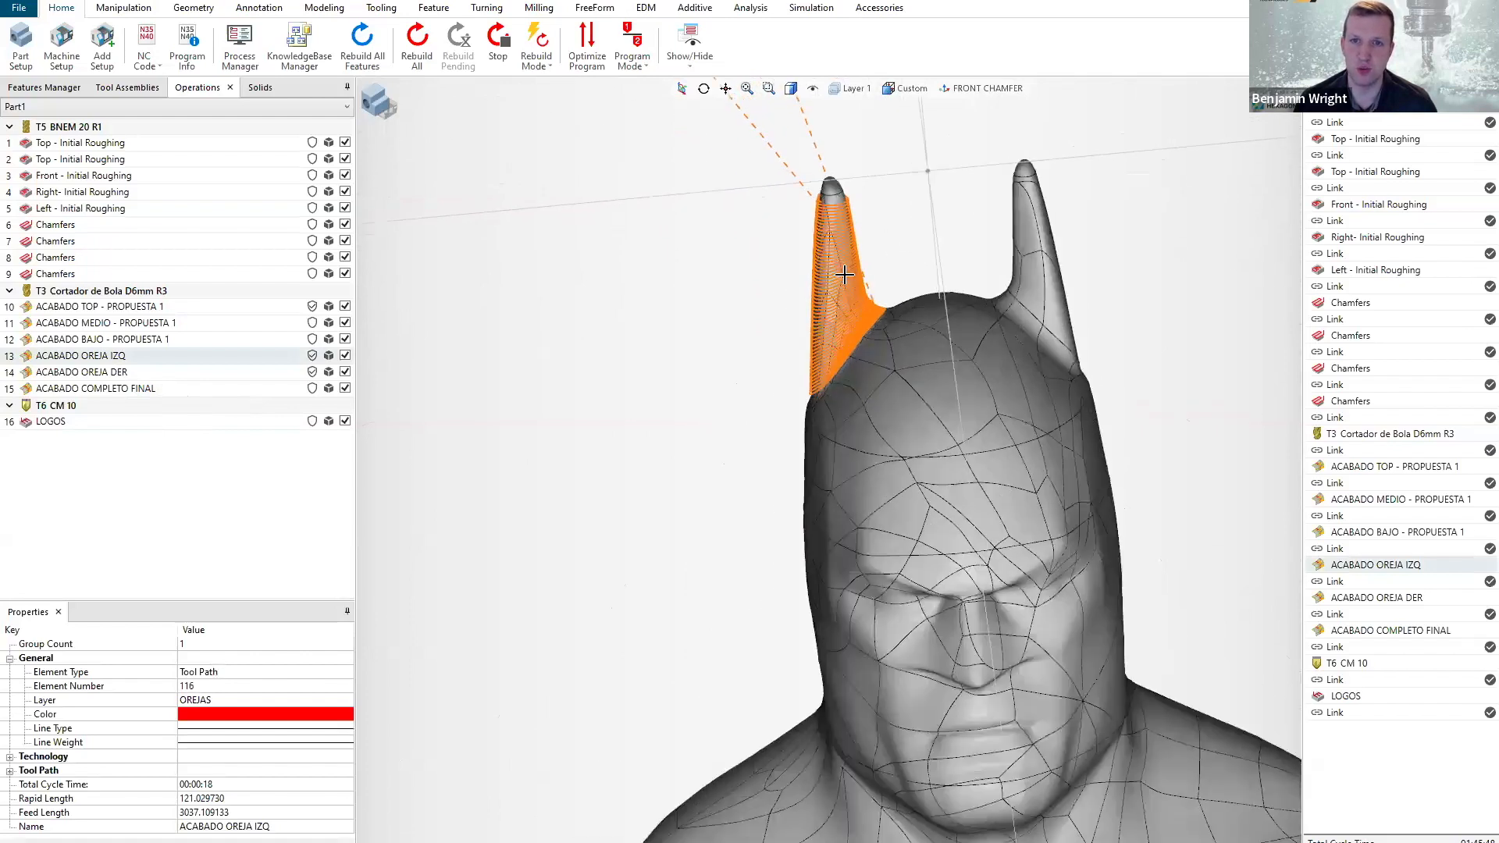
pyautogui.scroll(-5, 845, 274)
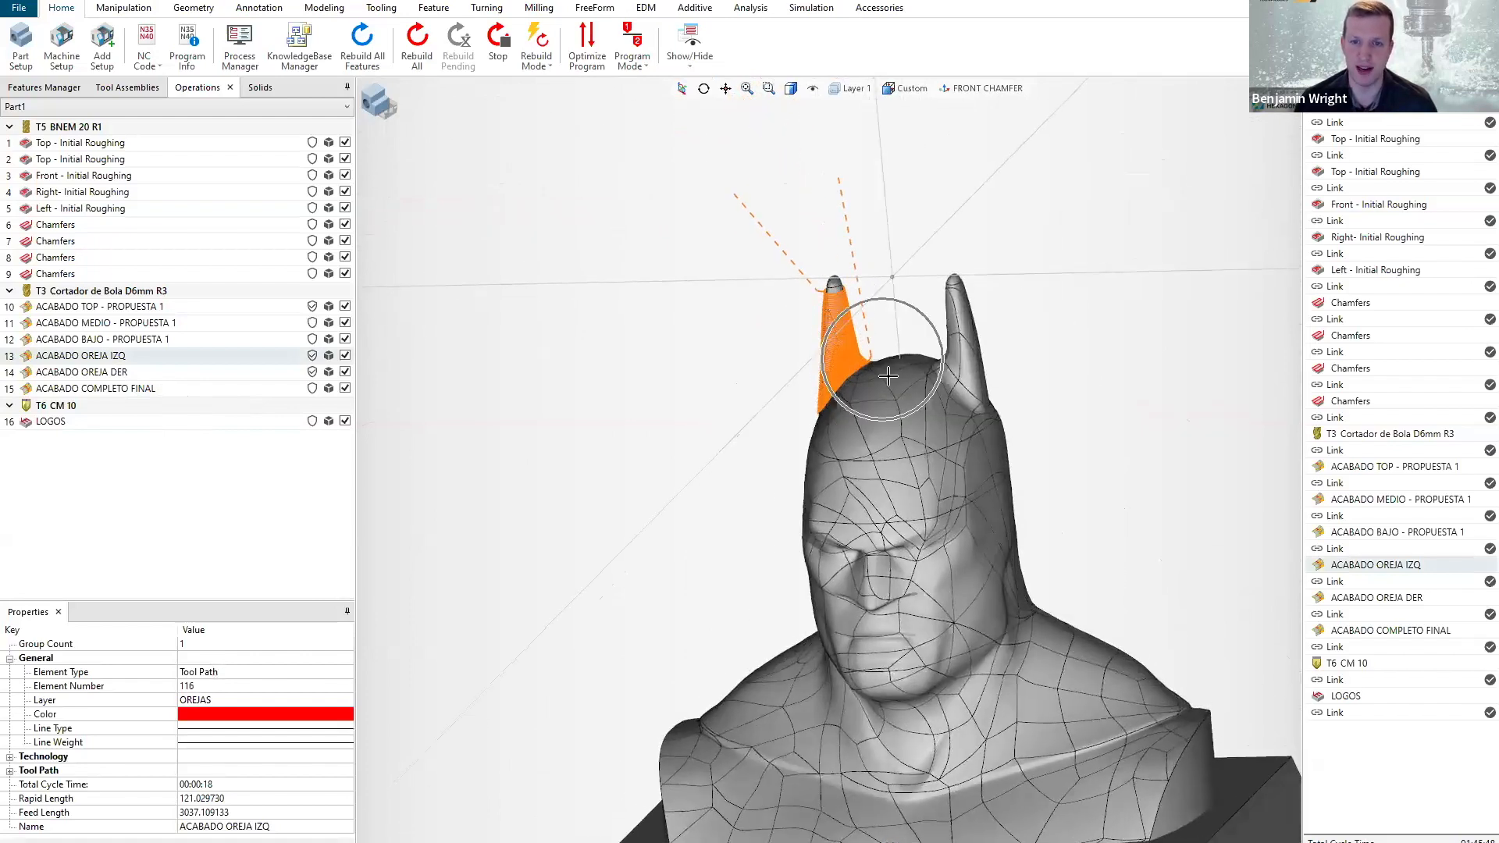
pyautogui.scroll(-2, 924, 446)
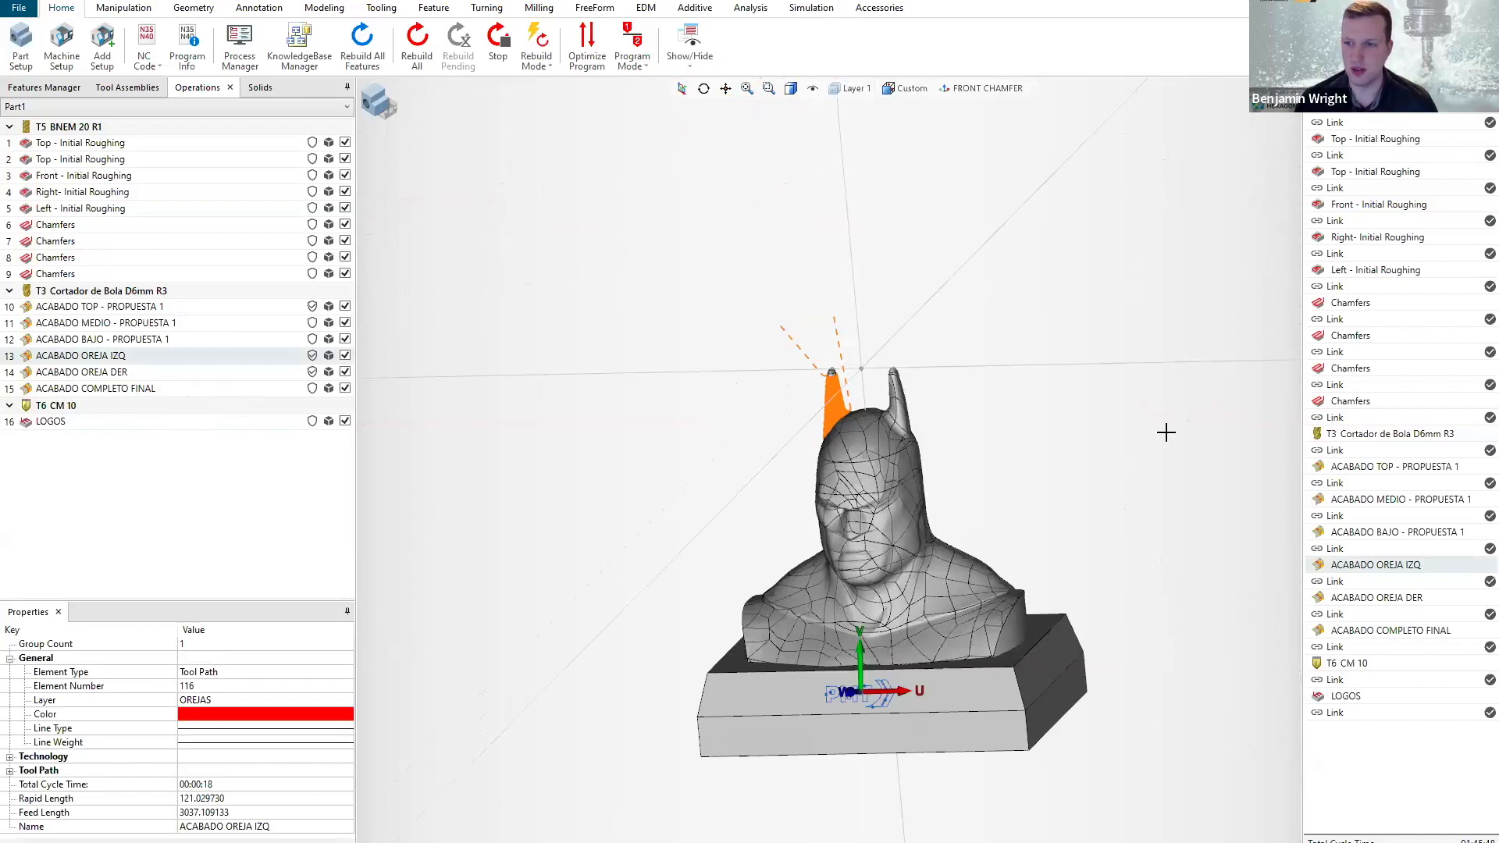
# Start the machine simulation at the ACABADO OREJA IZQ operation and focus on the ball cutter above the ear.
pyautogui.click(811, 8)
pyautogui.click(95, 48)
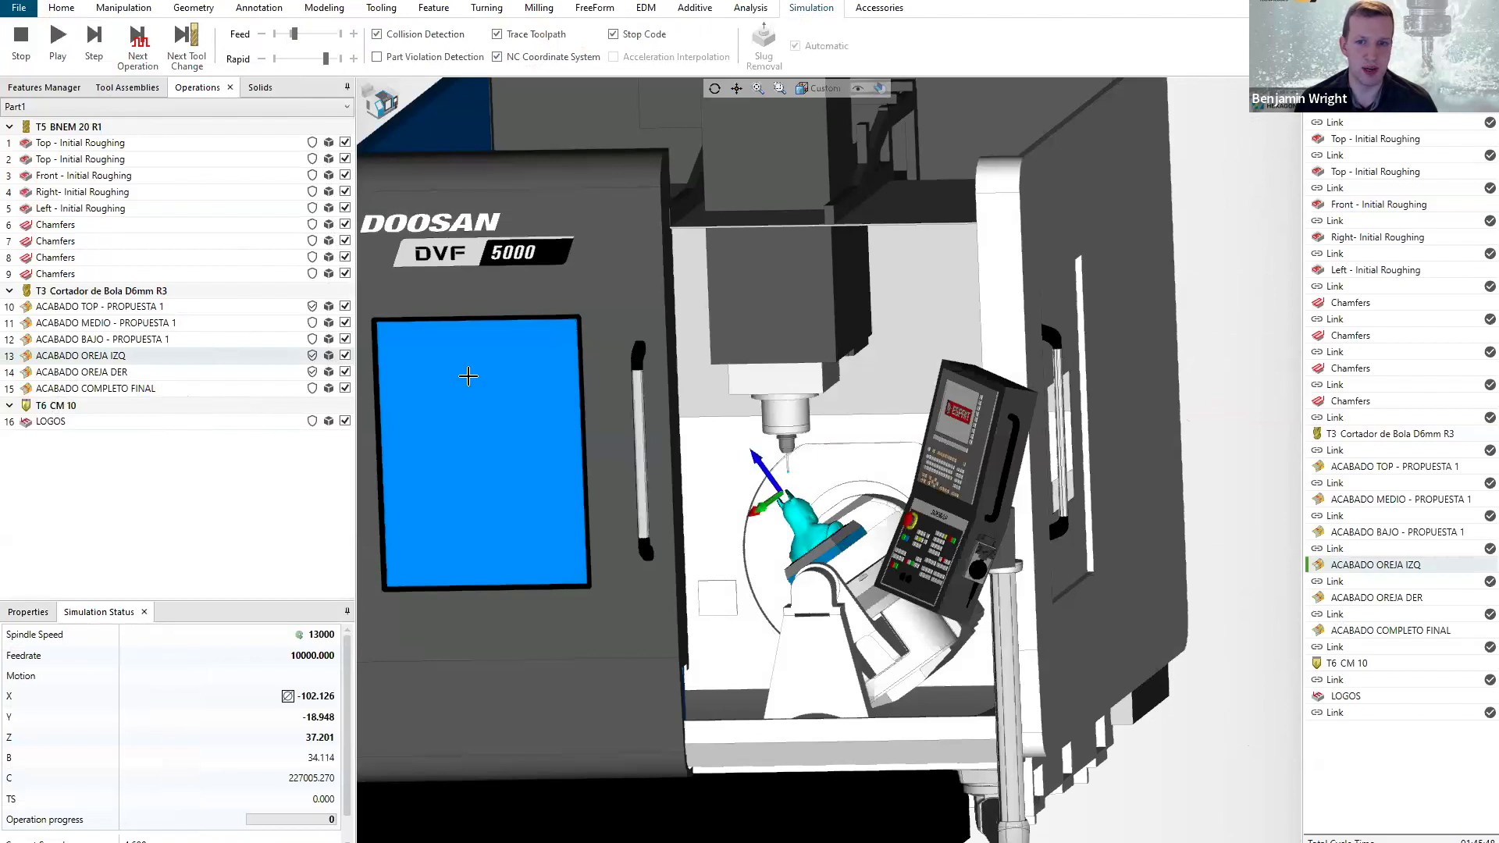
pyautogui.scroll(5, 797, 493)
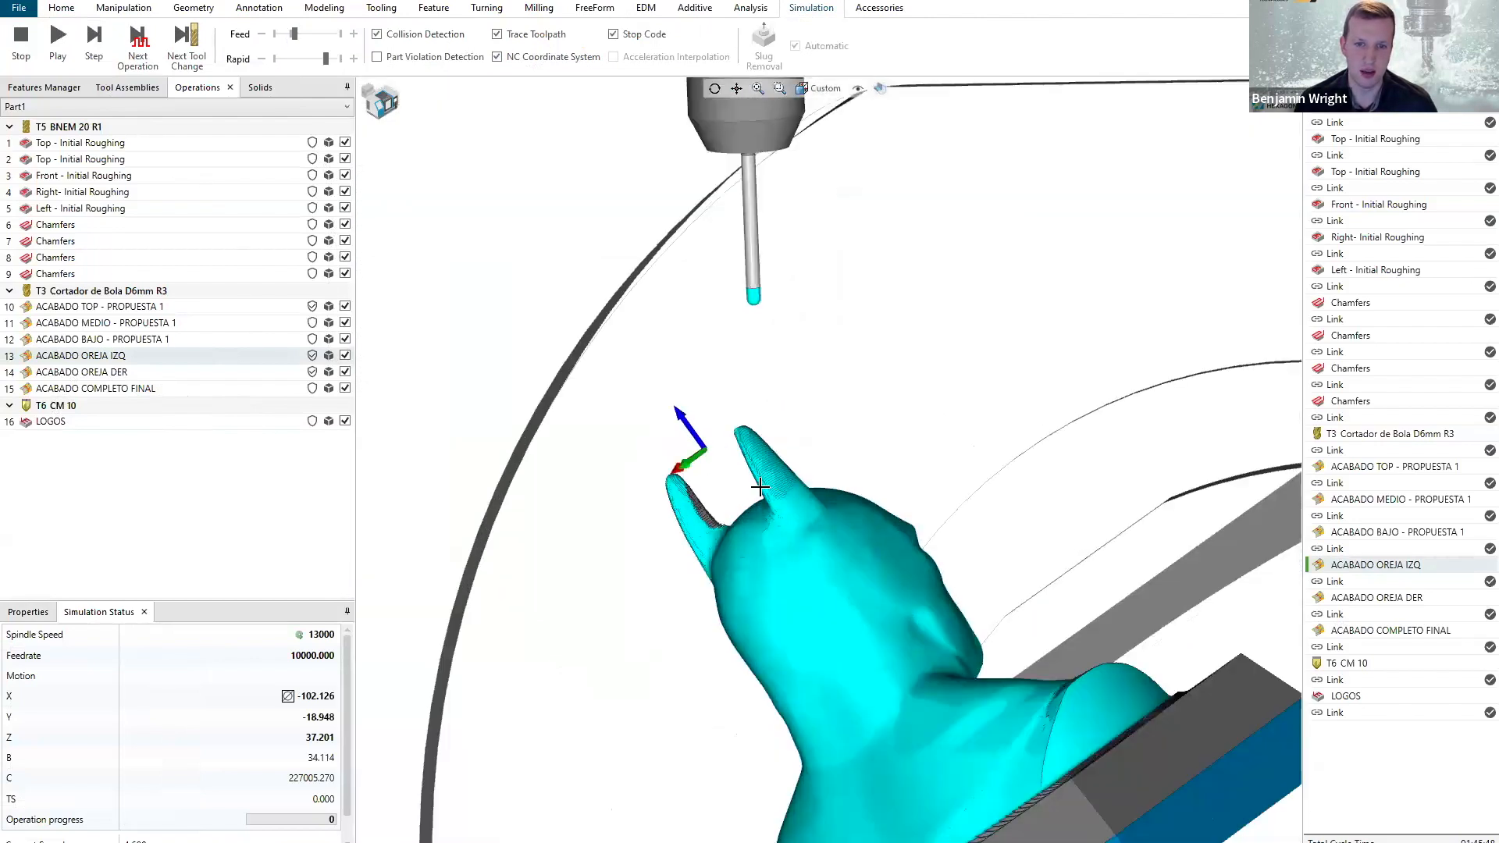
pyautogui.scroll(2, 759, 486)
pyautogui.moveTo(773, 484); pyautogui.dragTo(749, 439, button='middle')
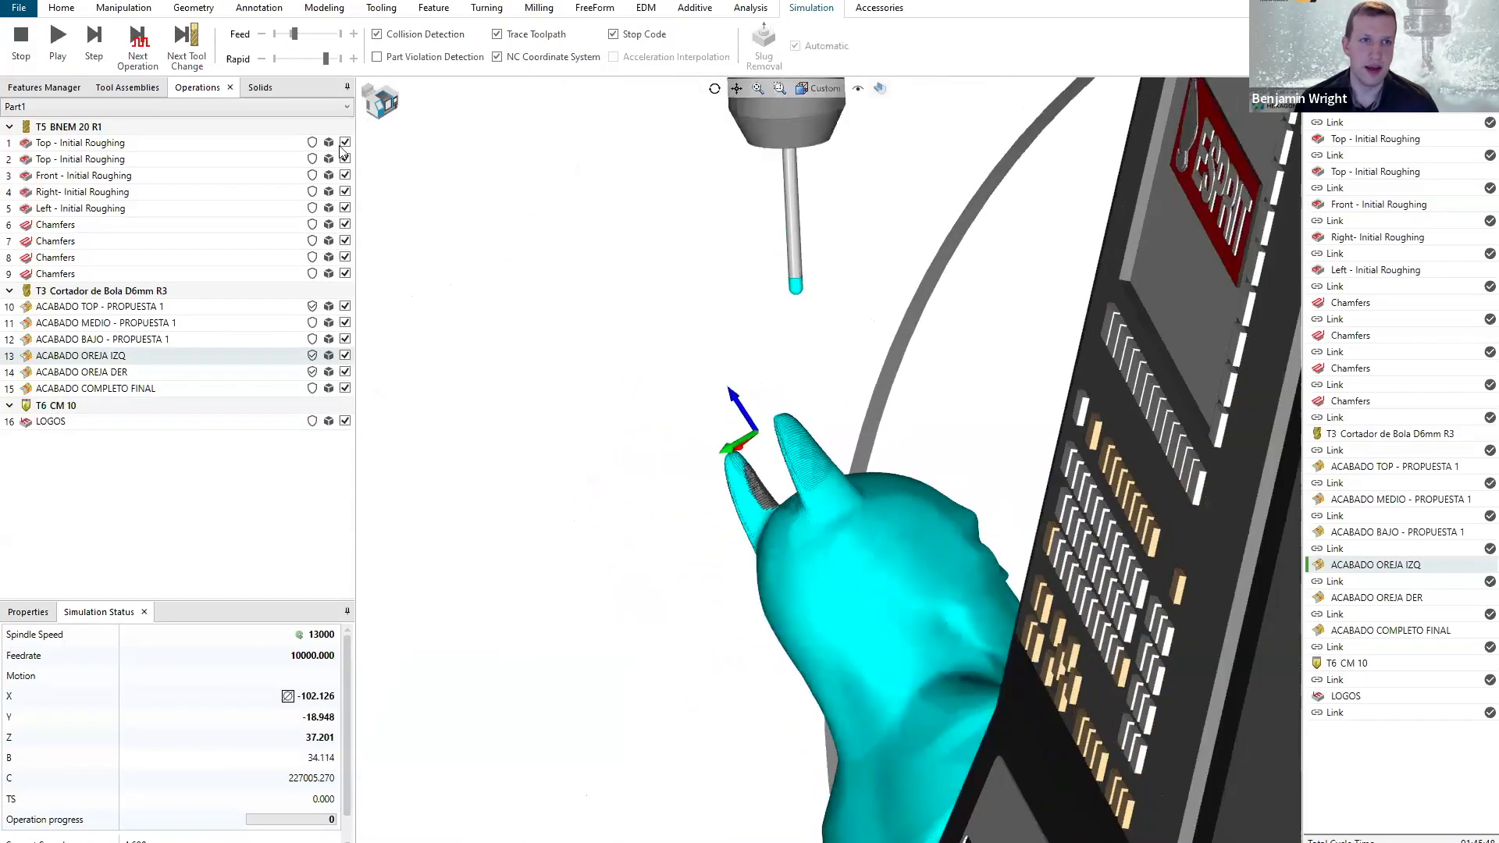
# Play the ear finishing simulation, pausing to lower the simulated feed speed before resuming it.
pyautogui.click(261, 34)
pyautogui.click(290, 33)
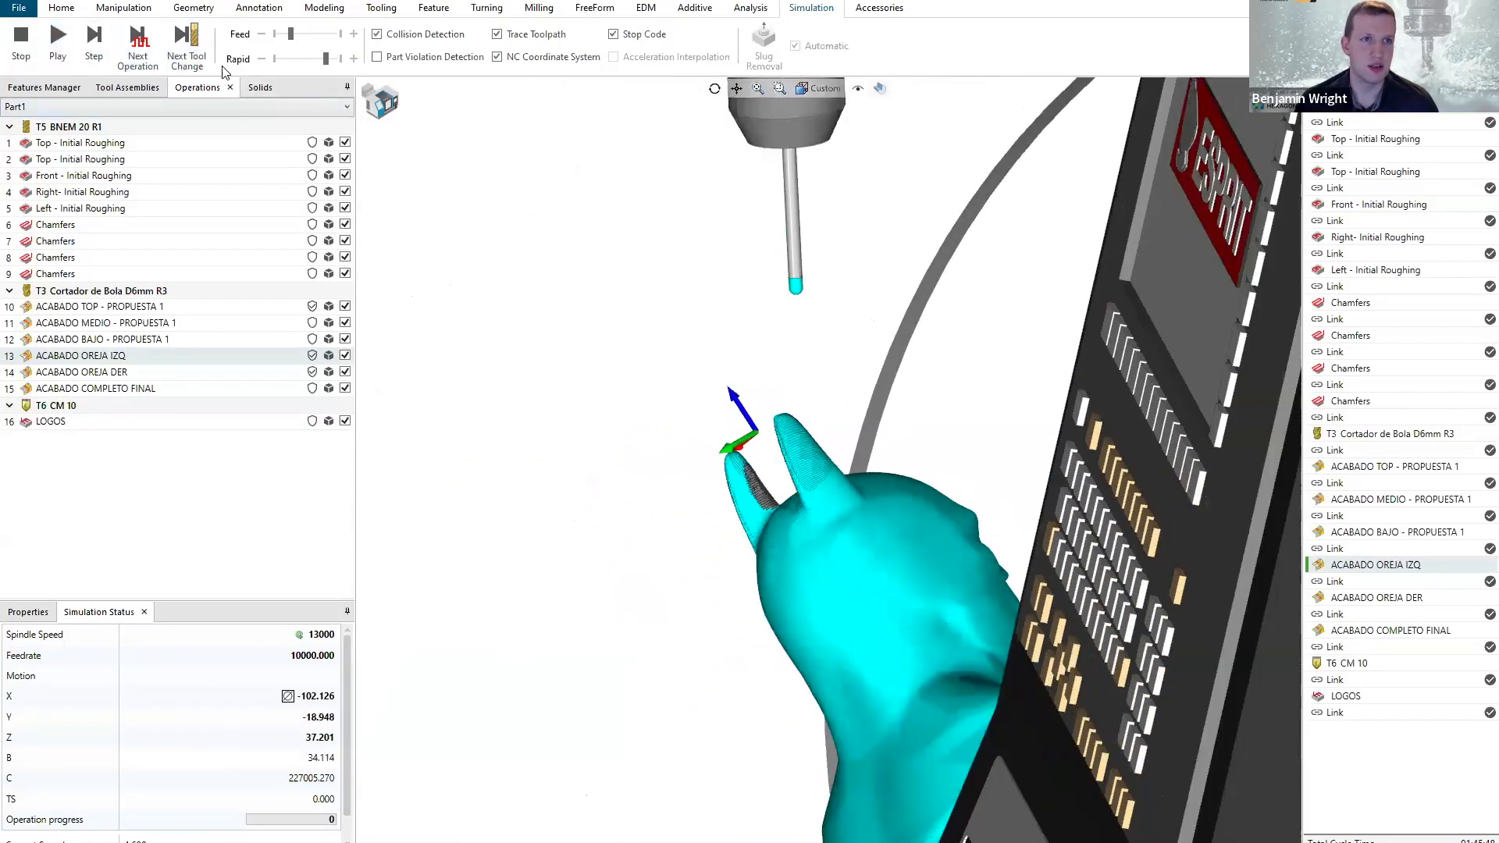
pyautogui.click(60, 55)
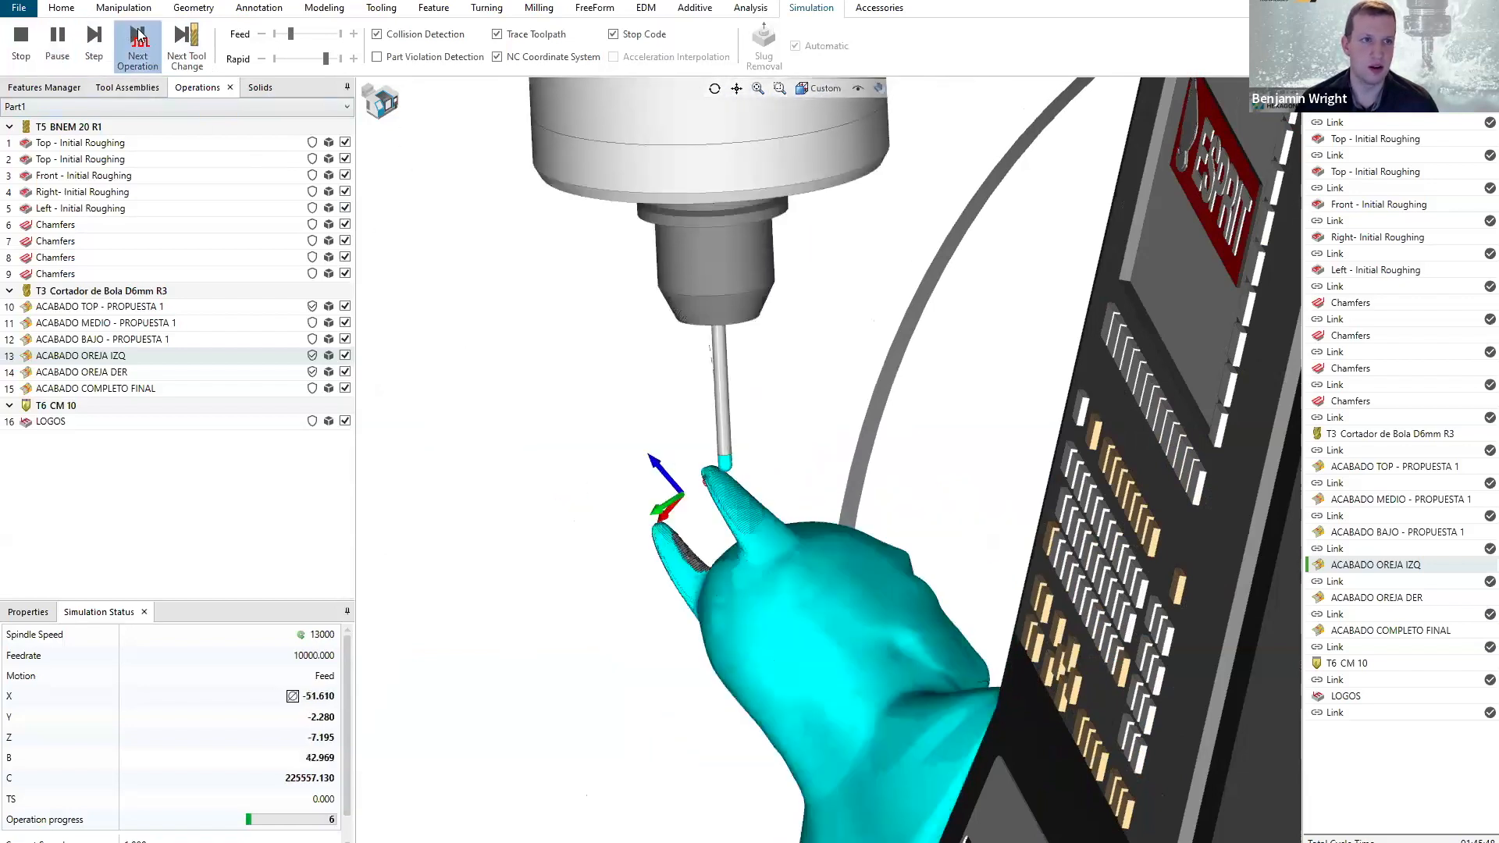
pyautogui.click(71, 43)
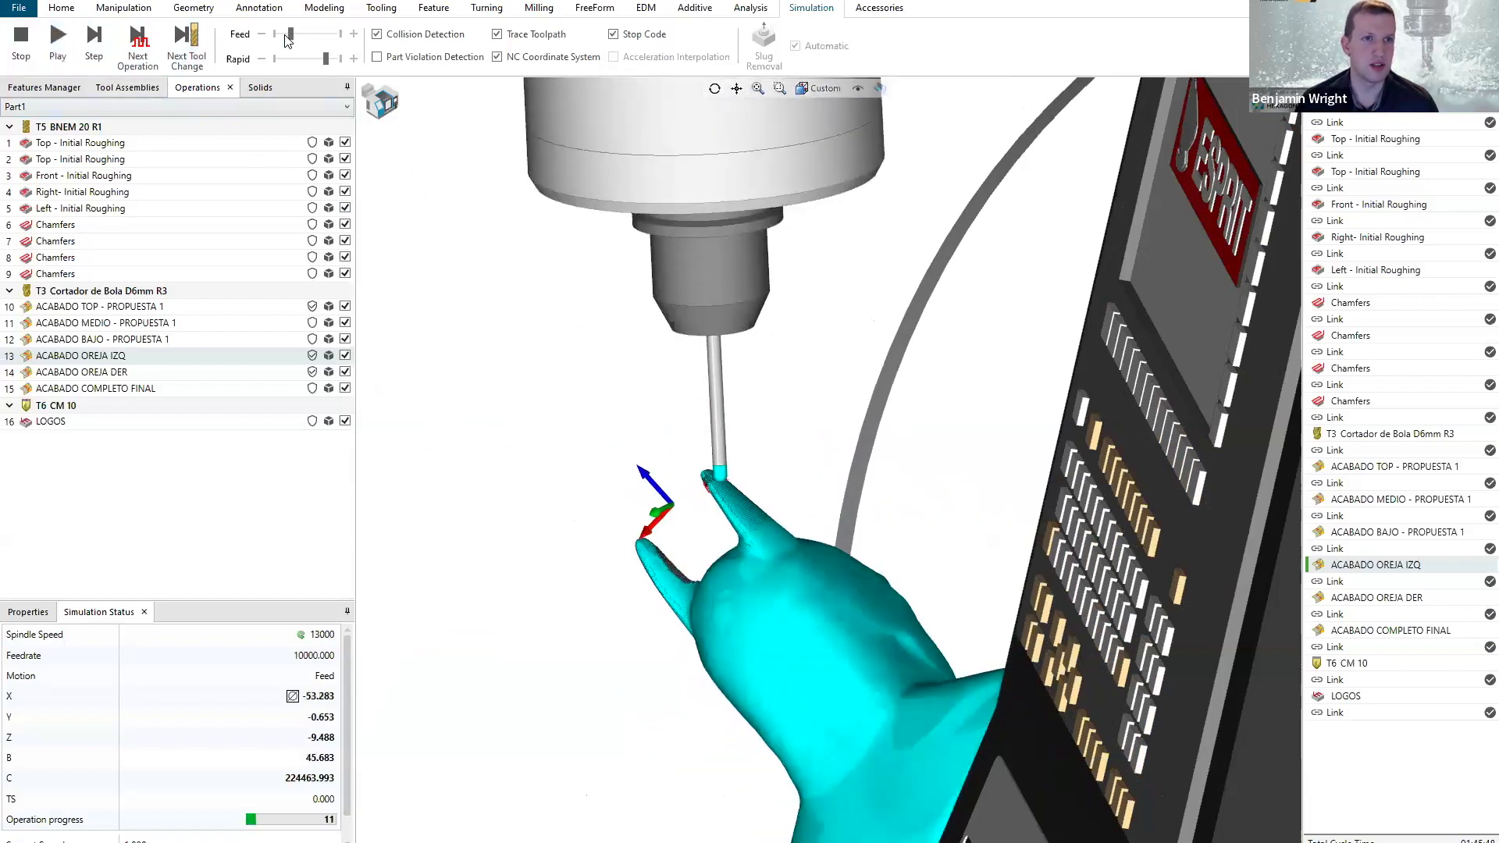
pyautogui.moveTo(274, 35); pyautogui.dragTo(282, 36)
pyautogui.click(58, 39)
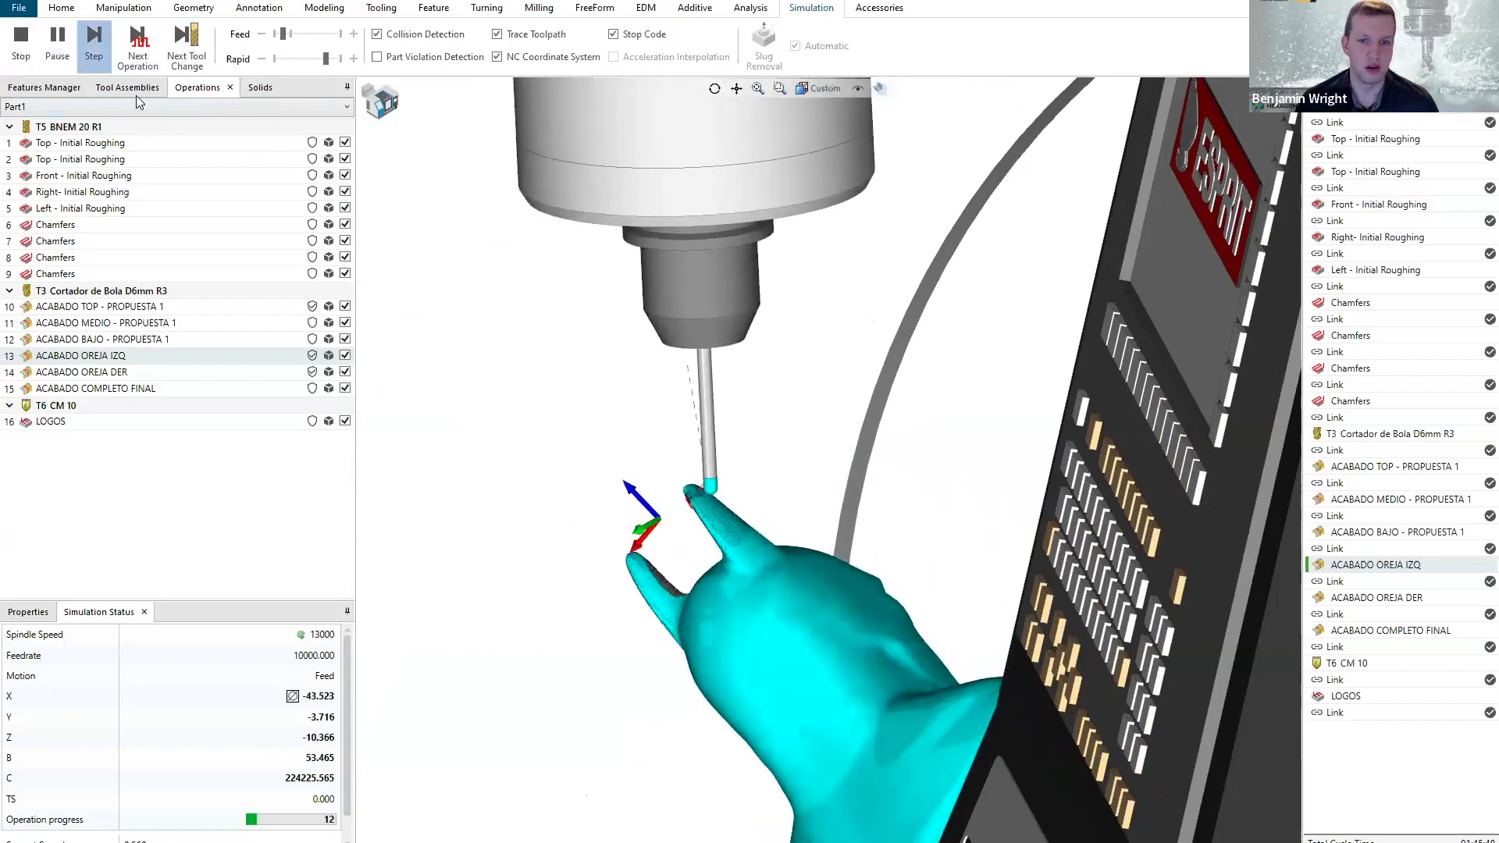
# Watch the simultaneous five-axis motion around the ear from the whole machine and close up, then stop the simulation.
pyautogui.moveTo(710, 522); pyautogui.dragTo(927, 621, button='middle')
pyautogui.scroll(-6, 785, 614)
pyautogui.scroll(-2, 929, 619)
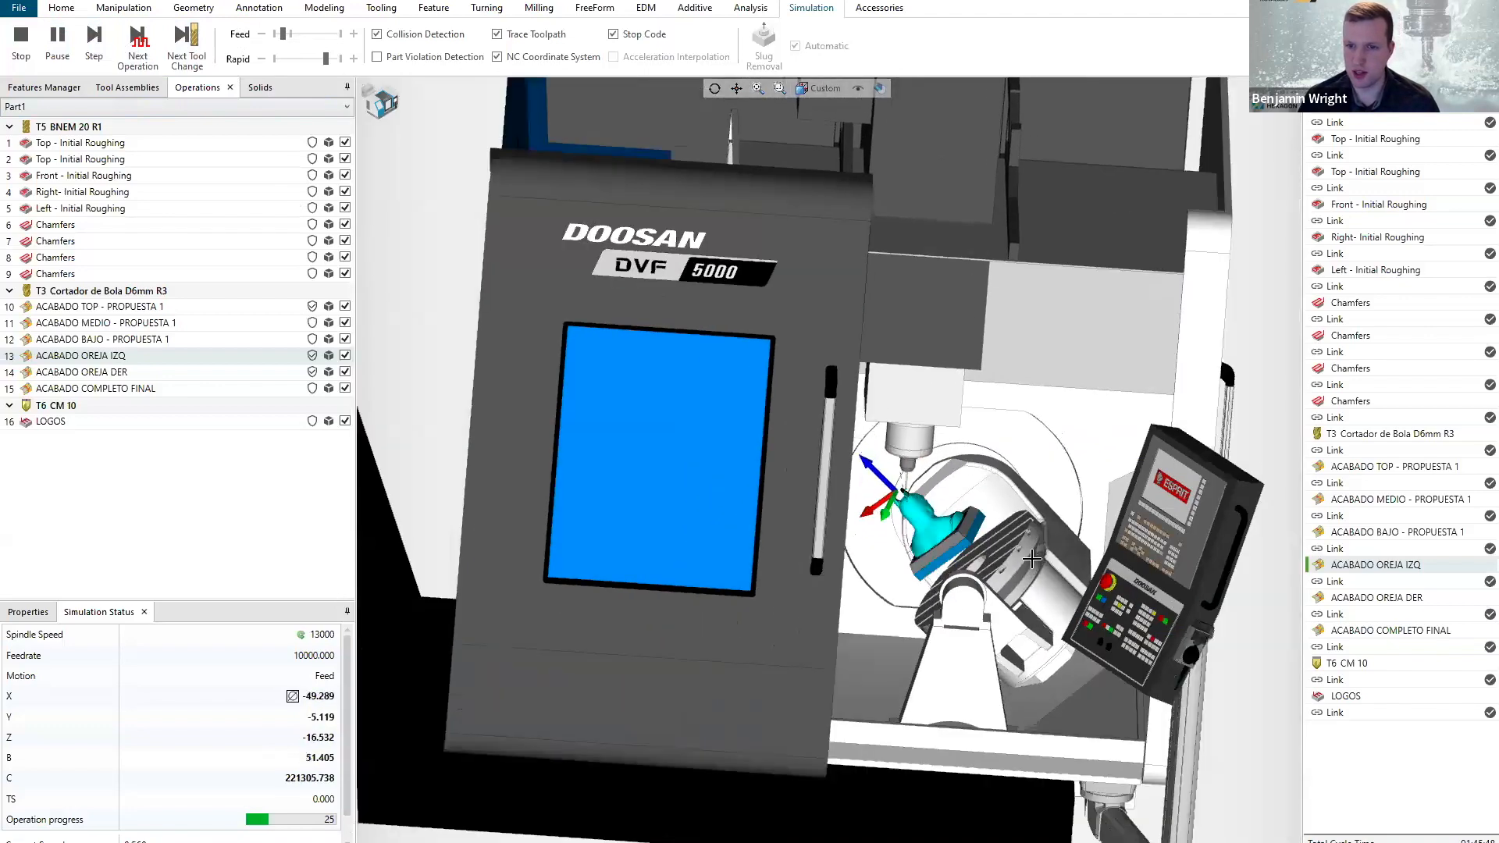
pyautogui.scroll(1, 1038, 561)
pyautogui.scroll(2, 1037, 561)
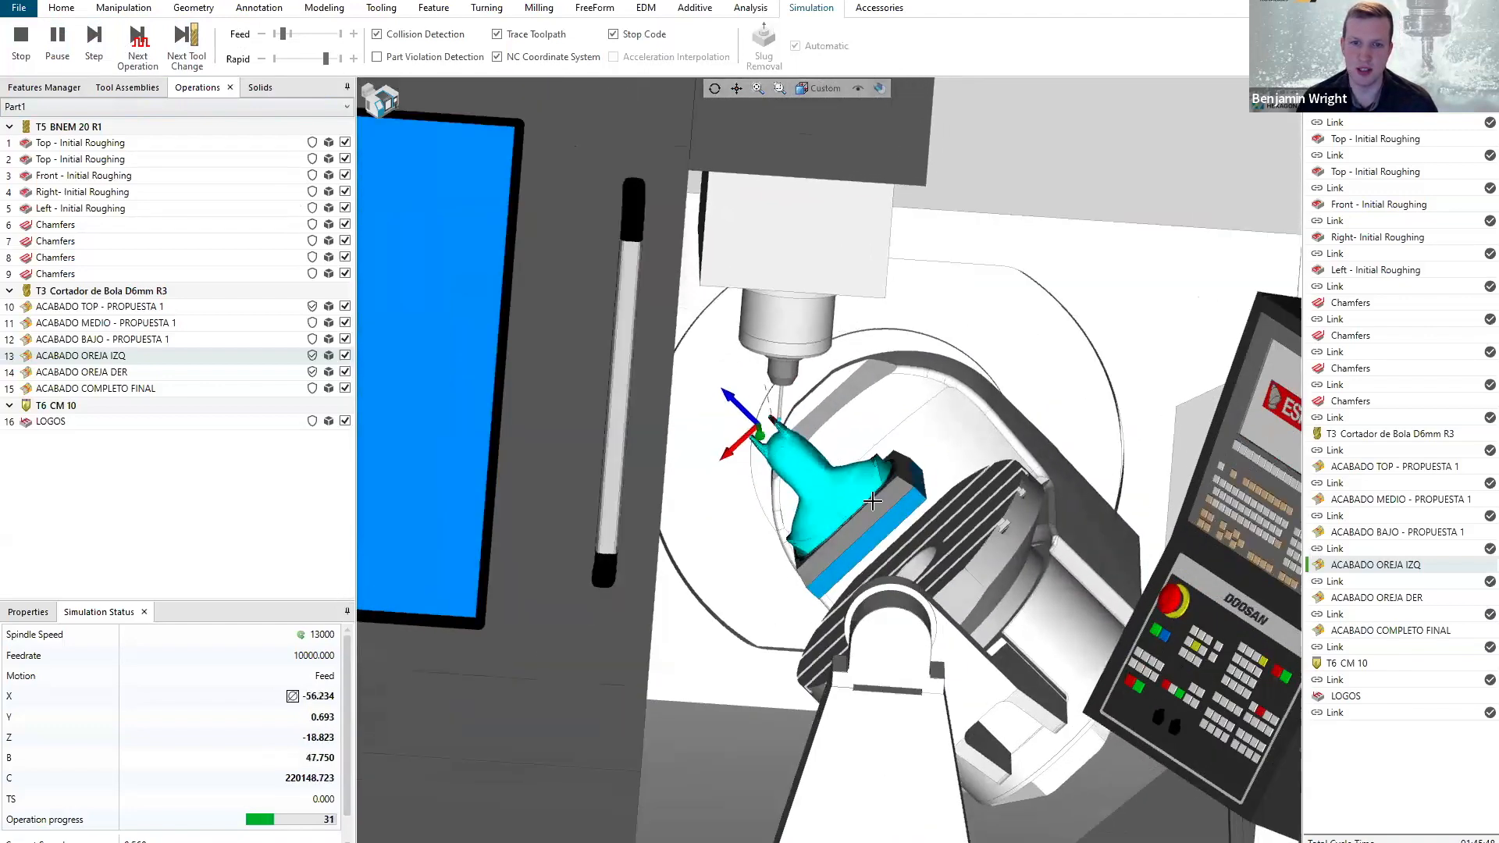
pyautogui.scroll(2, 784, 458)
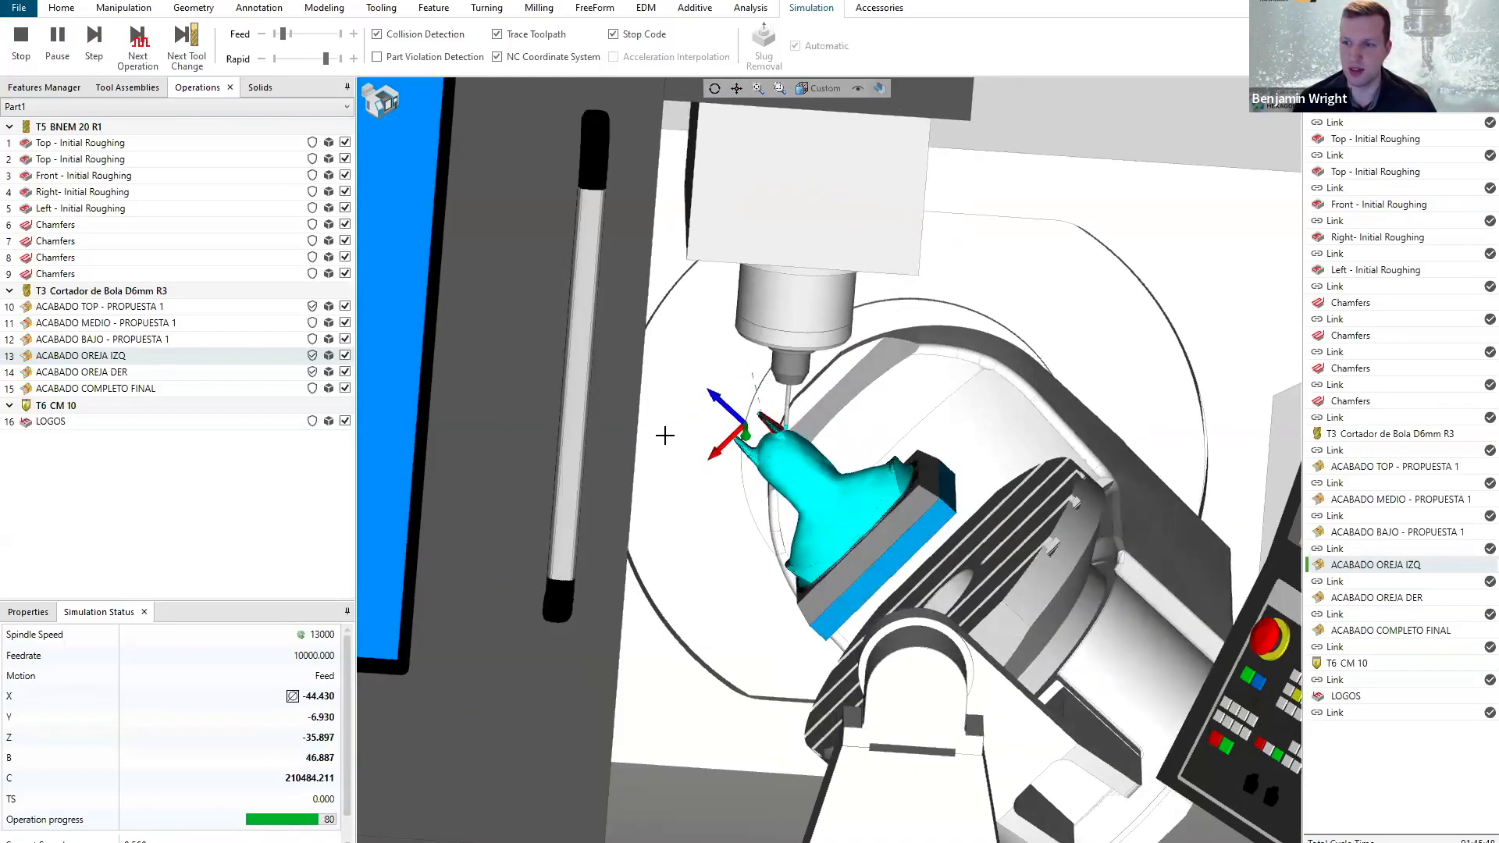
pyautogui.scroll(3, 816, 422)
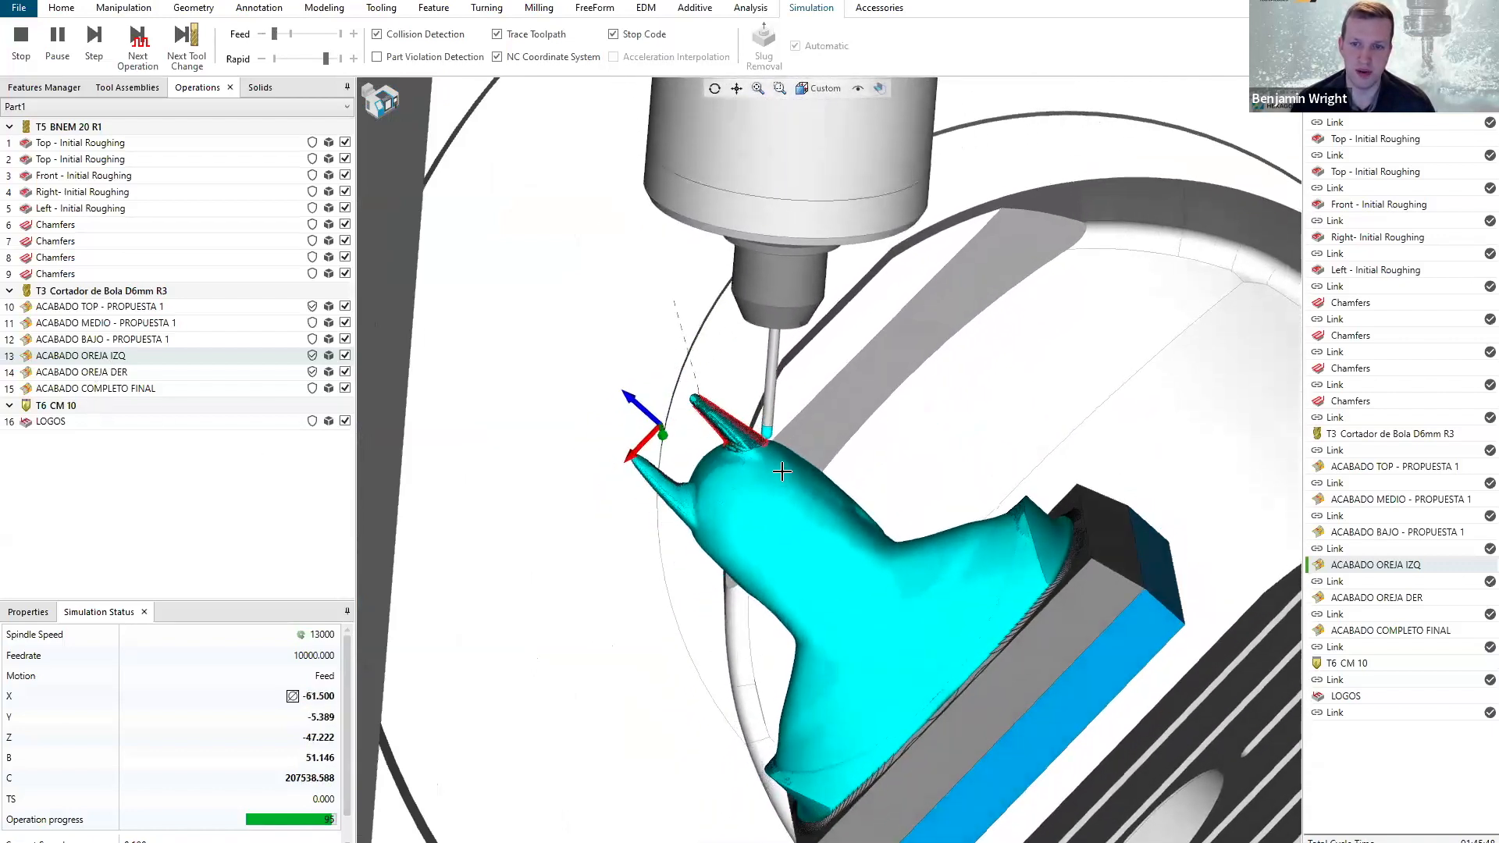
pyautogui.scroll(-3, 782, 471)
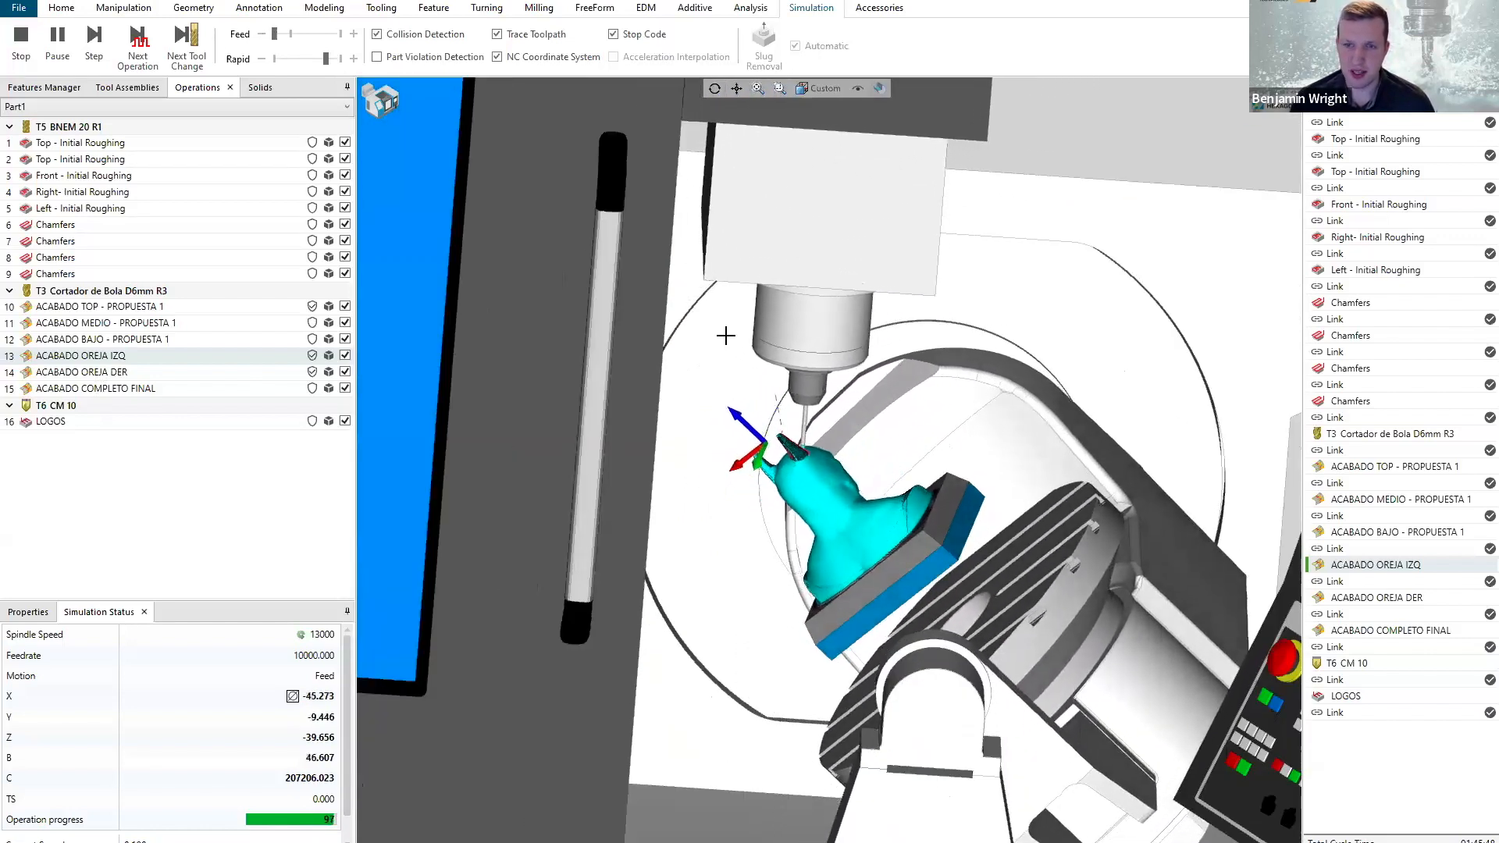
pyautogui.click(28, 59)
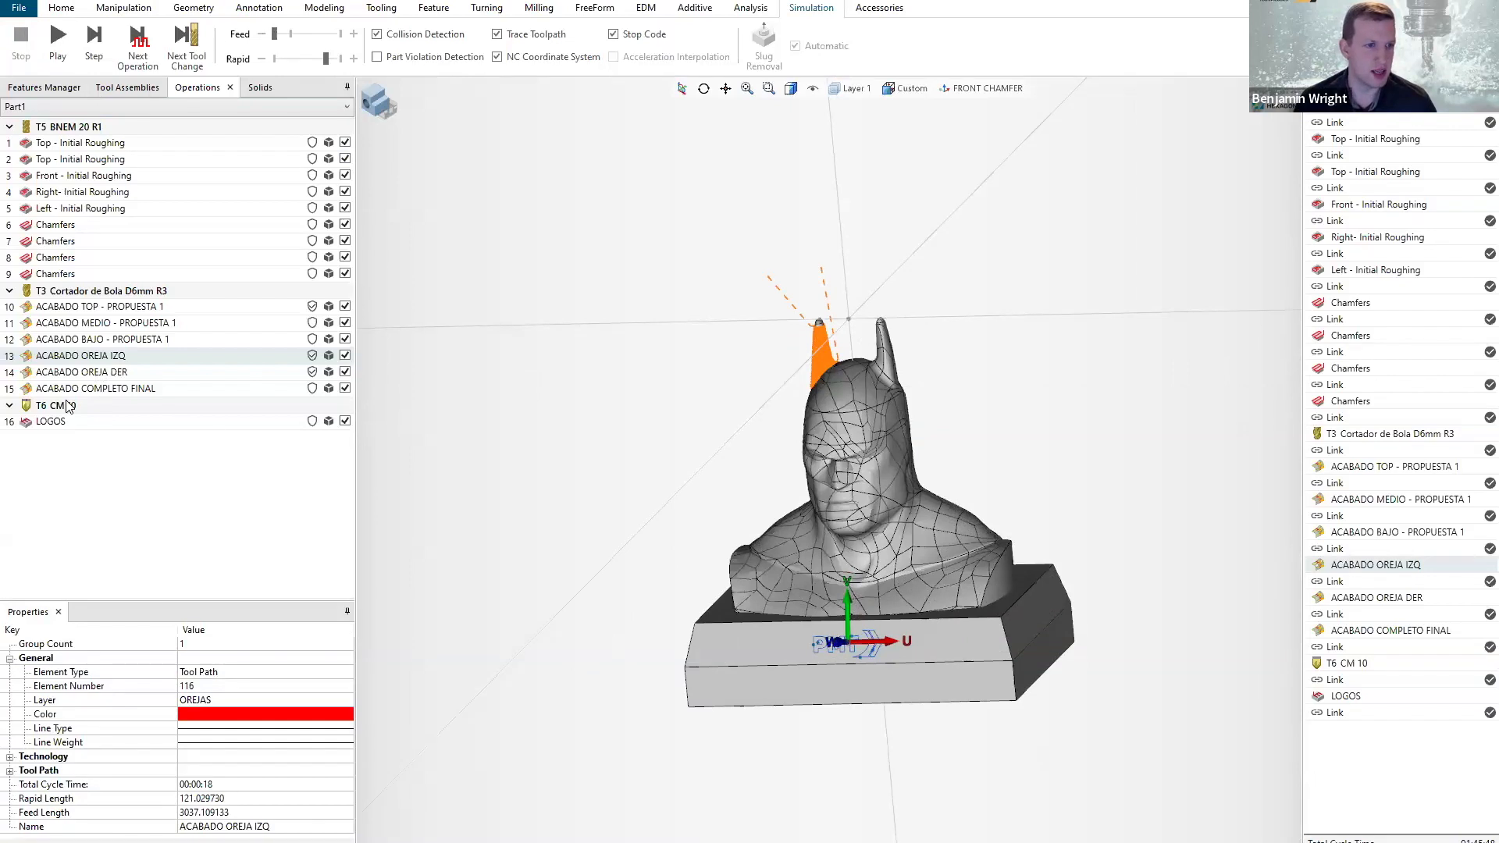
# Show the MachiningCloud Connection import option among the tooling commands and select the T6 CM 10 tool in the operations list.
pyautogui.moveTo(66, 412)
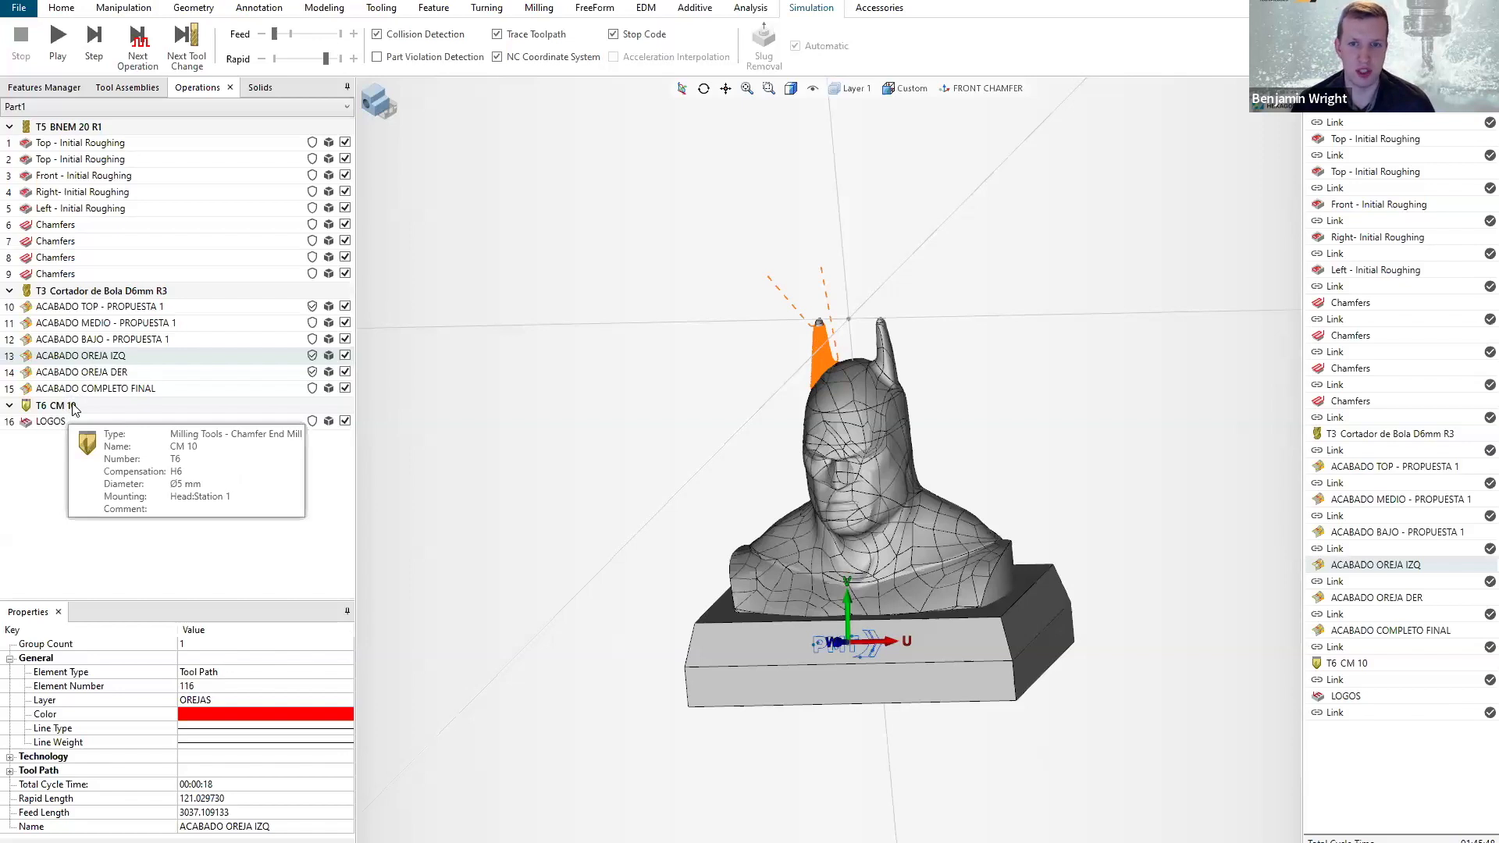
pyautogui.click(380, 9)
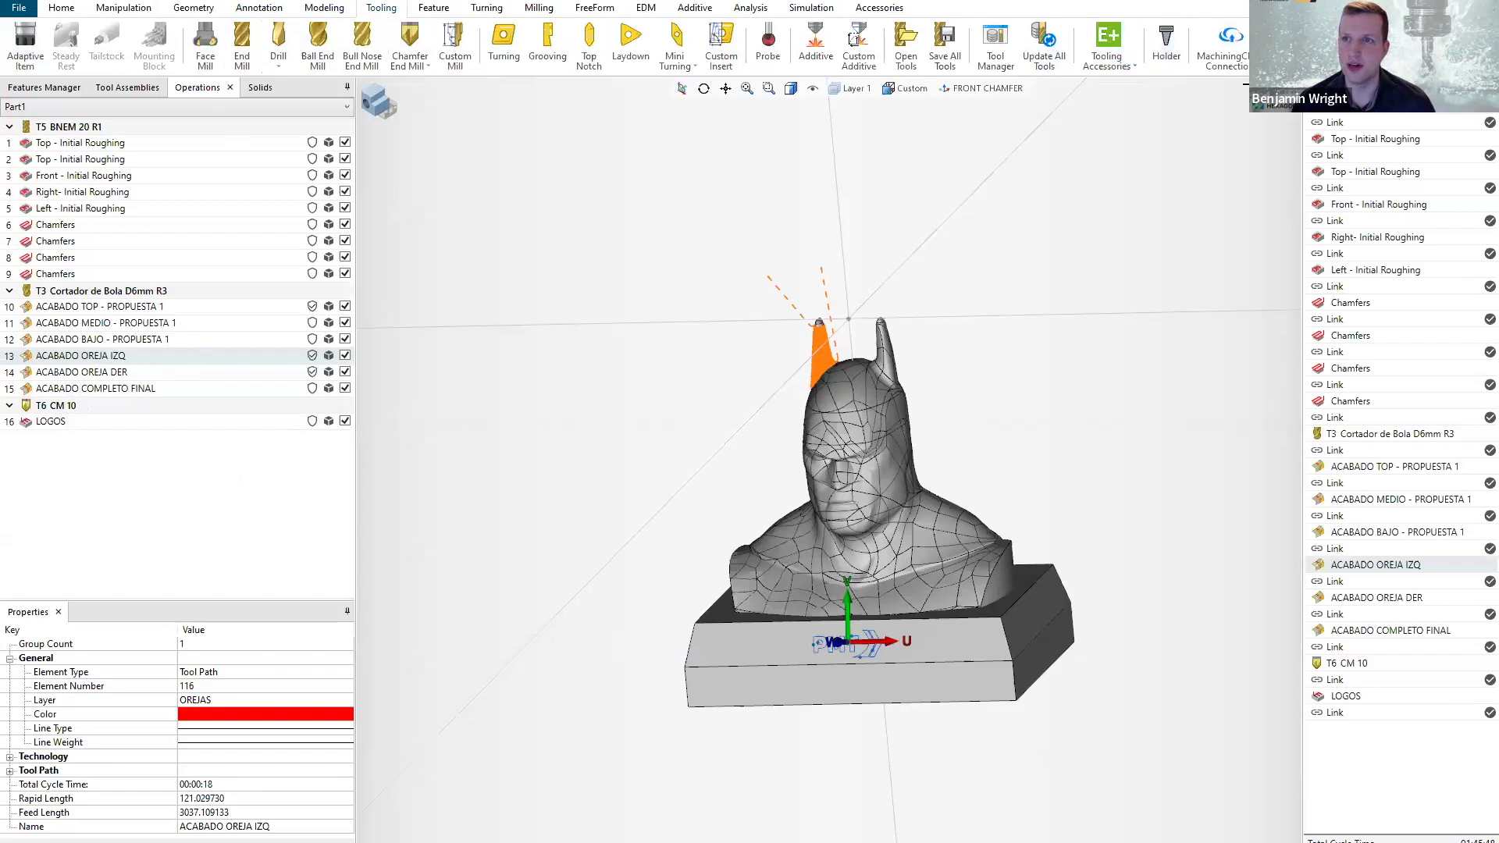
pyautogui.click(1245, 64)
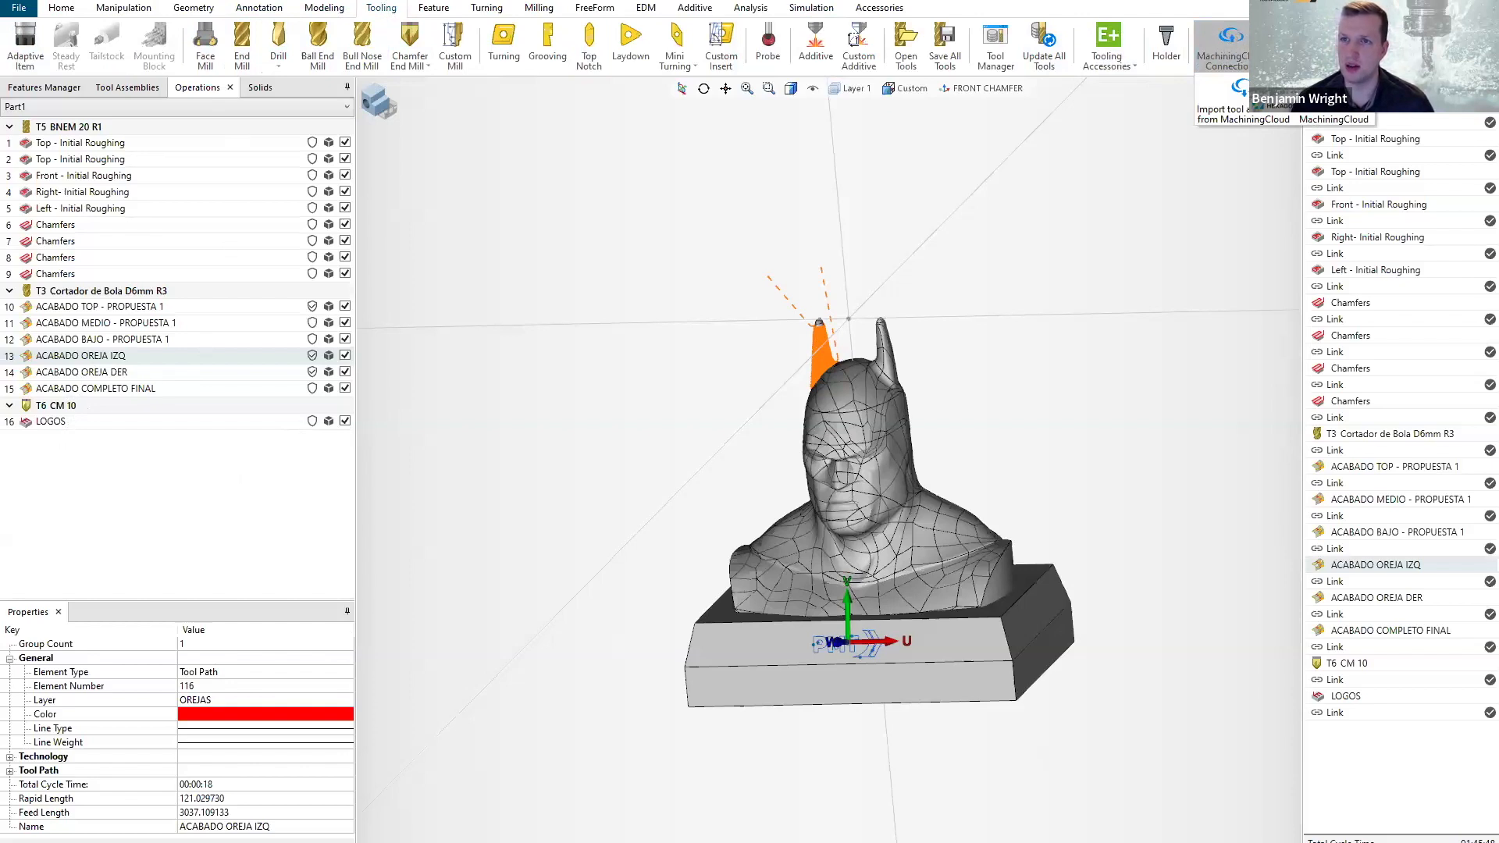
pyautogui.click(1143, 120)
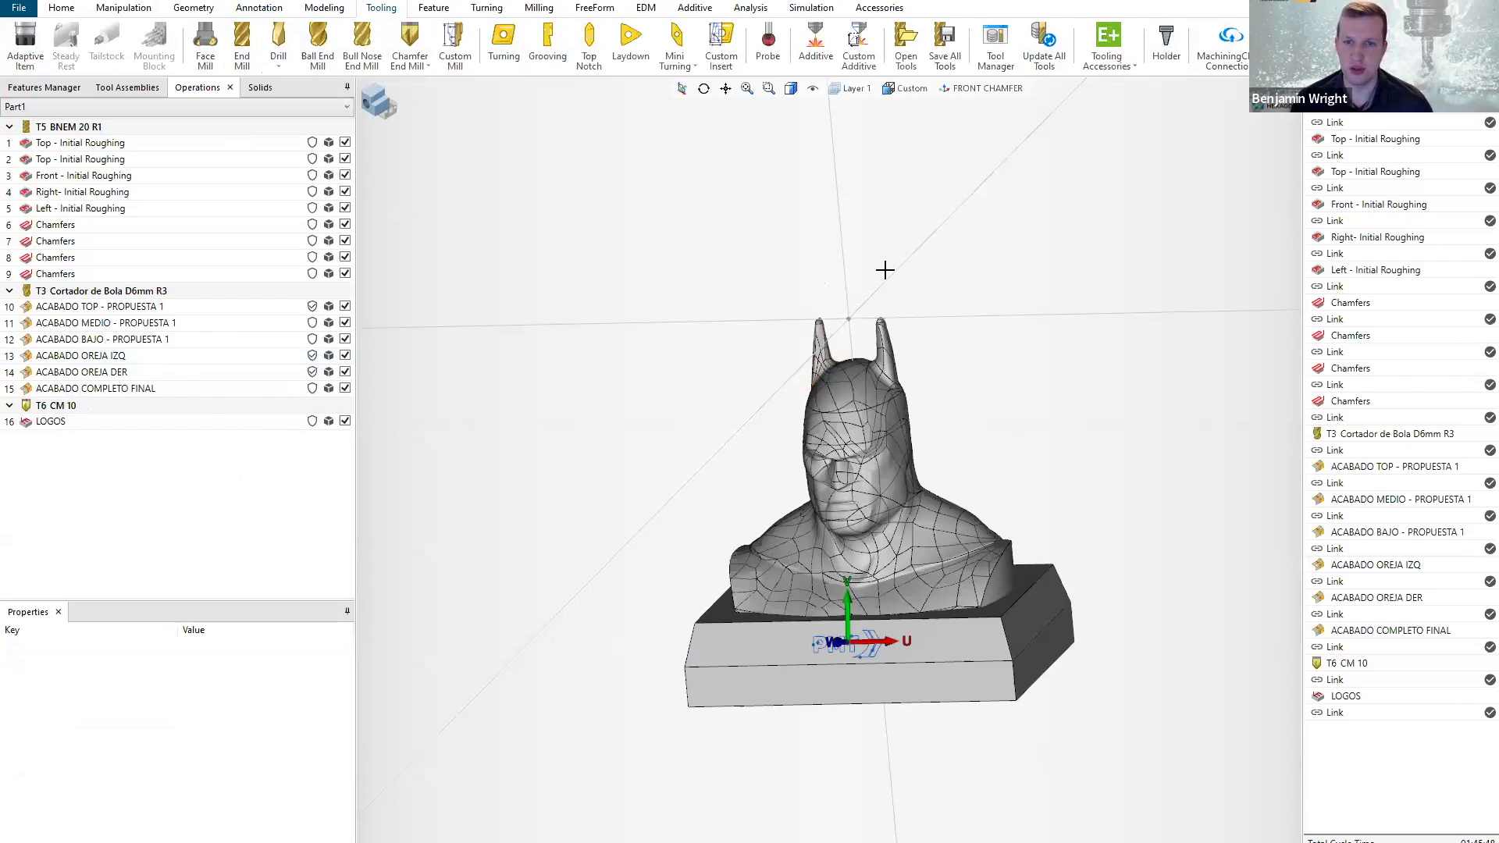
pyautogui.click(1228, 57)
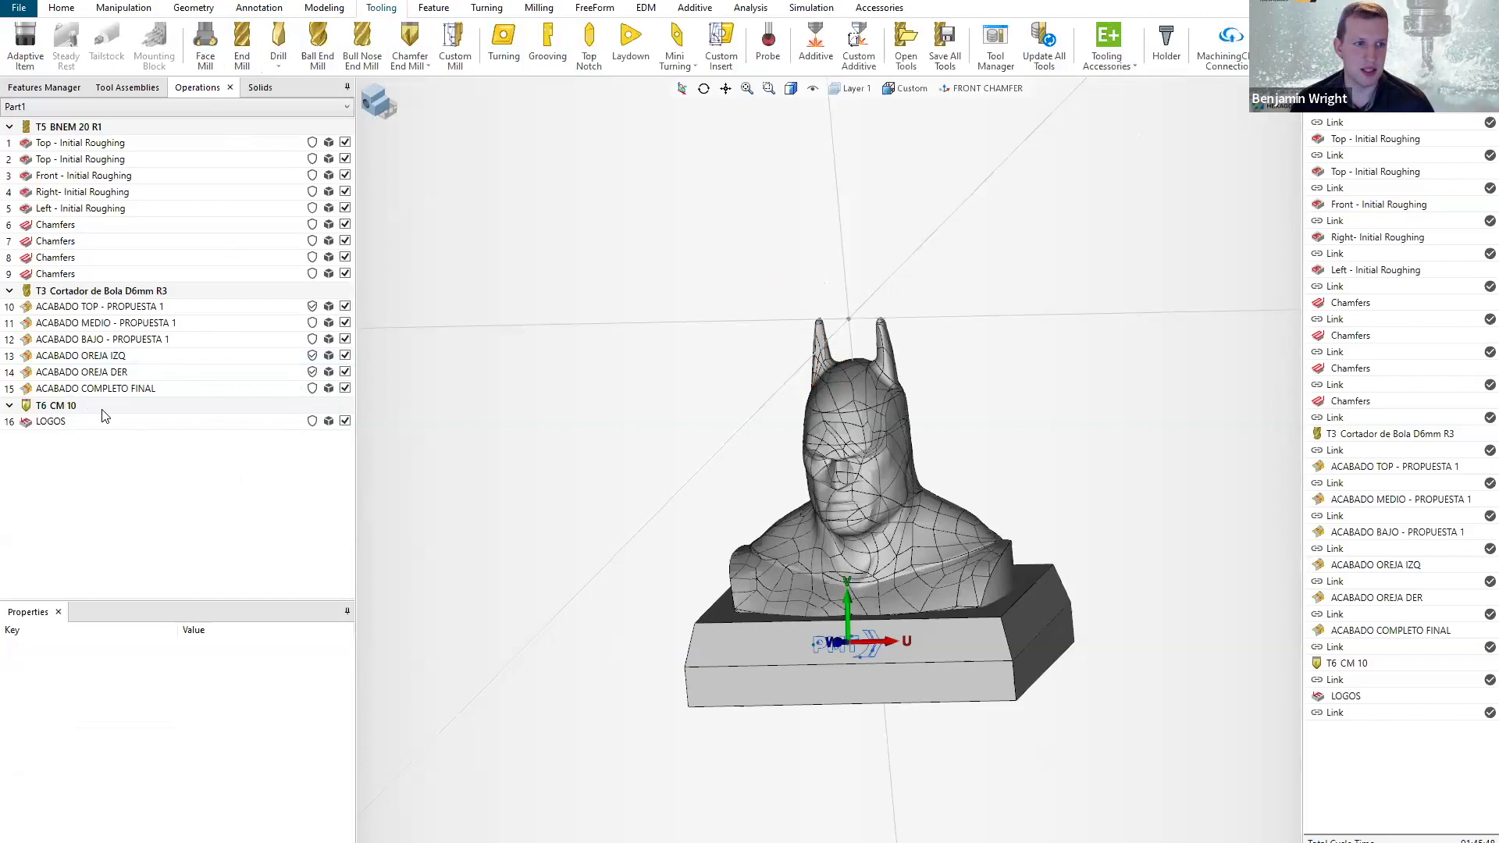
pyautogui.click(62, 412)
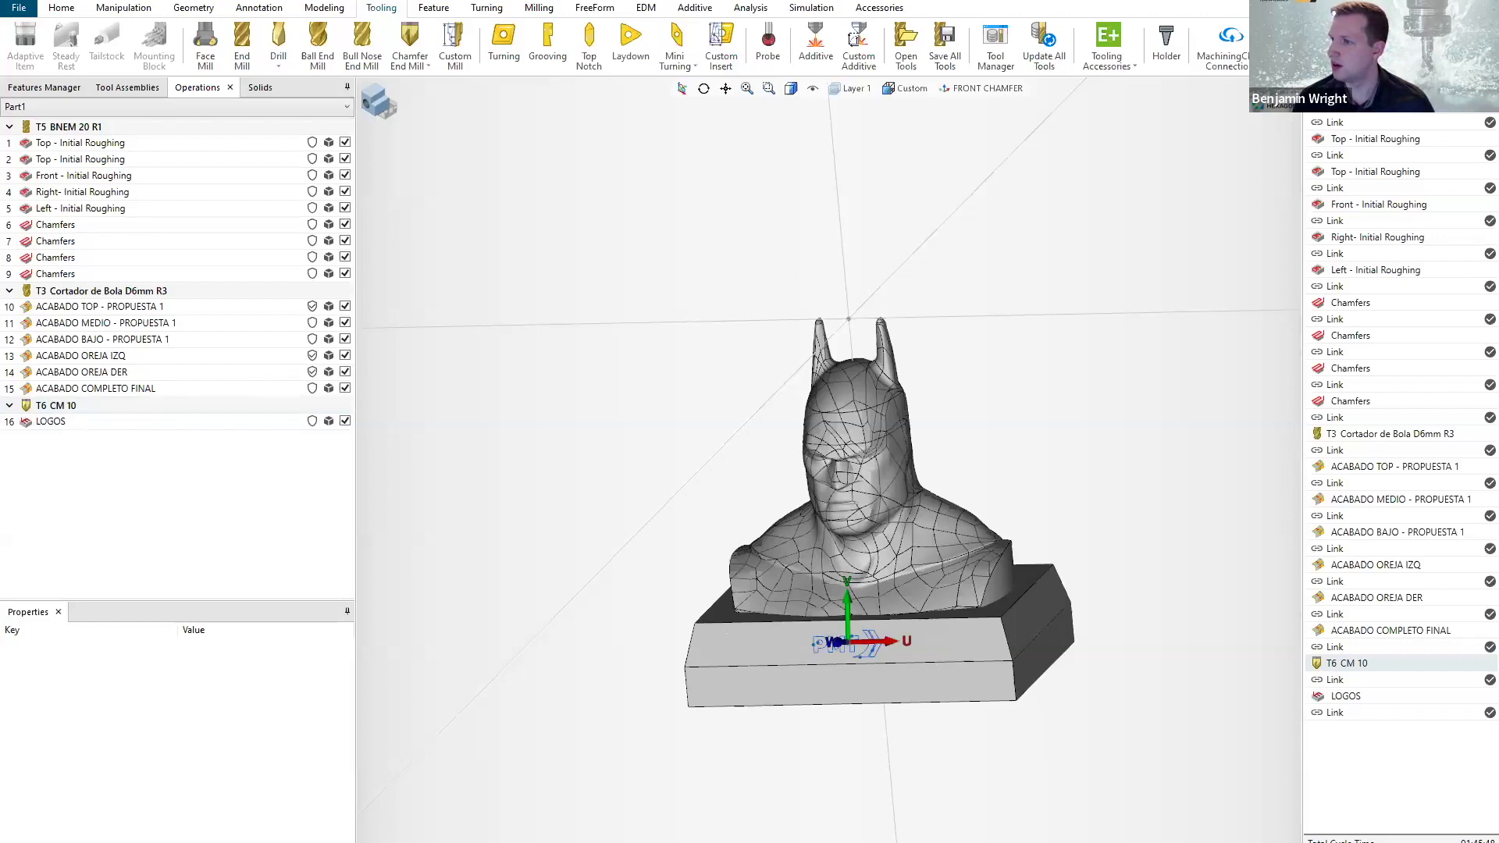
# Switch to the MachiningCloud web app in the browser and view the suggestions of its product search.
pyautogui.hotkey('alt', 'Tab')
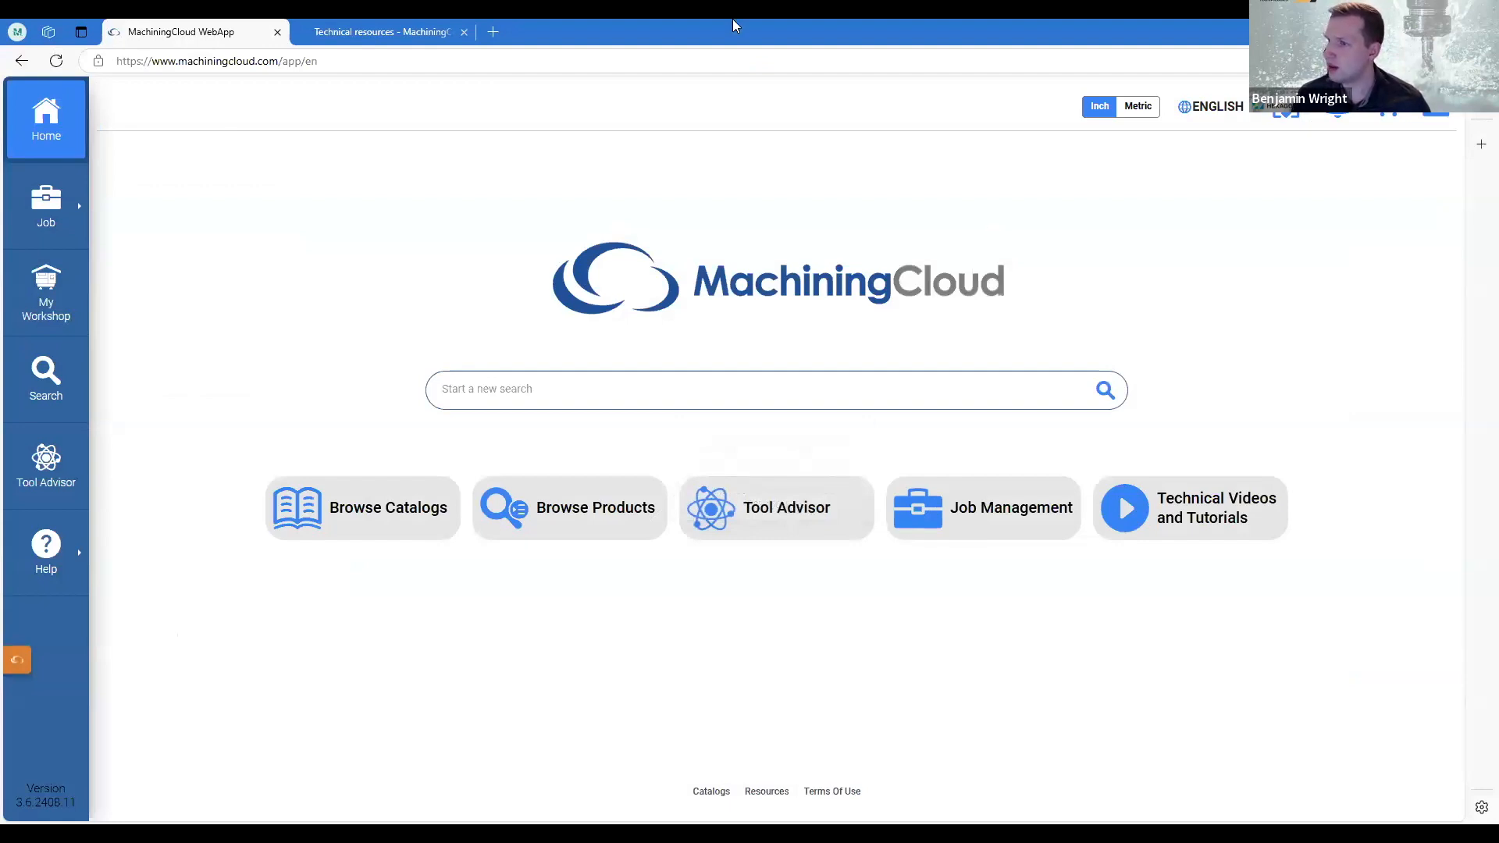
pyautogui.click(509, 388)
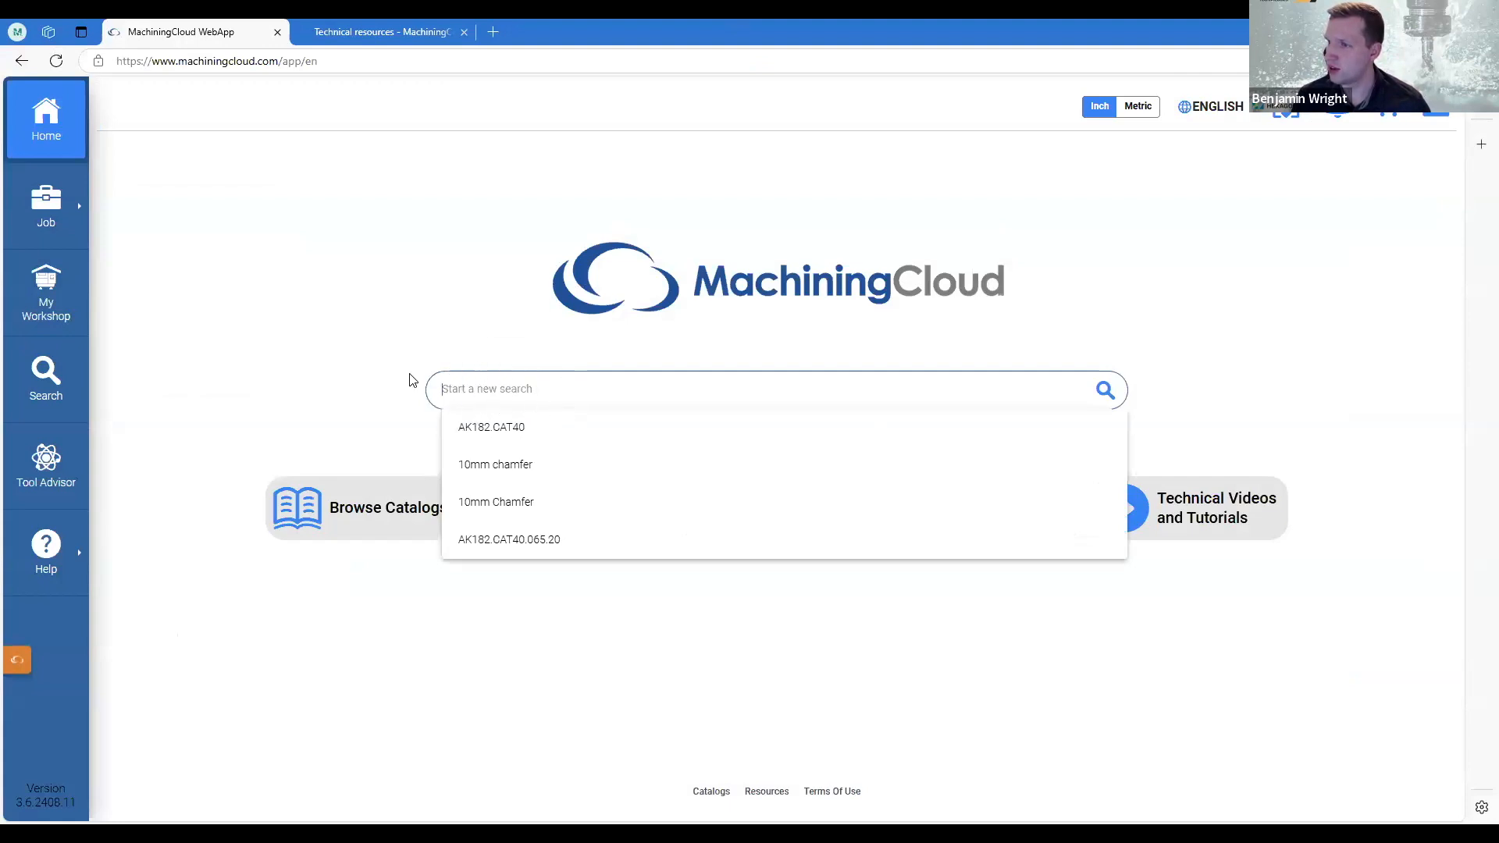
pyautogui.click(475, 327)
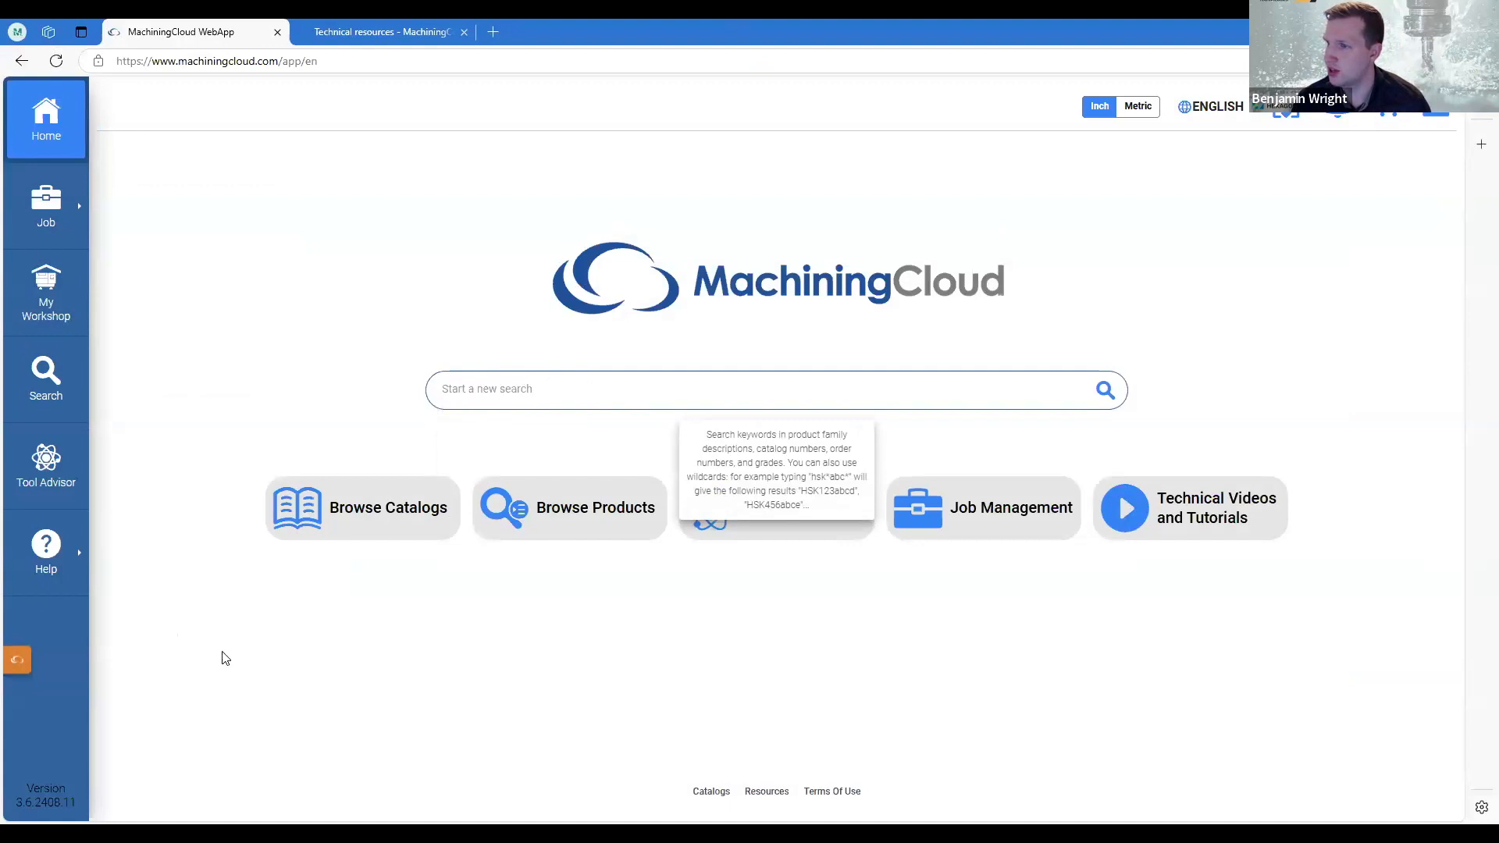
# Browse the tool manufacturers available in the MachiningCloud catalogs and close the brand list.
pyautogui.click(389, 525)
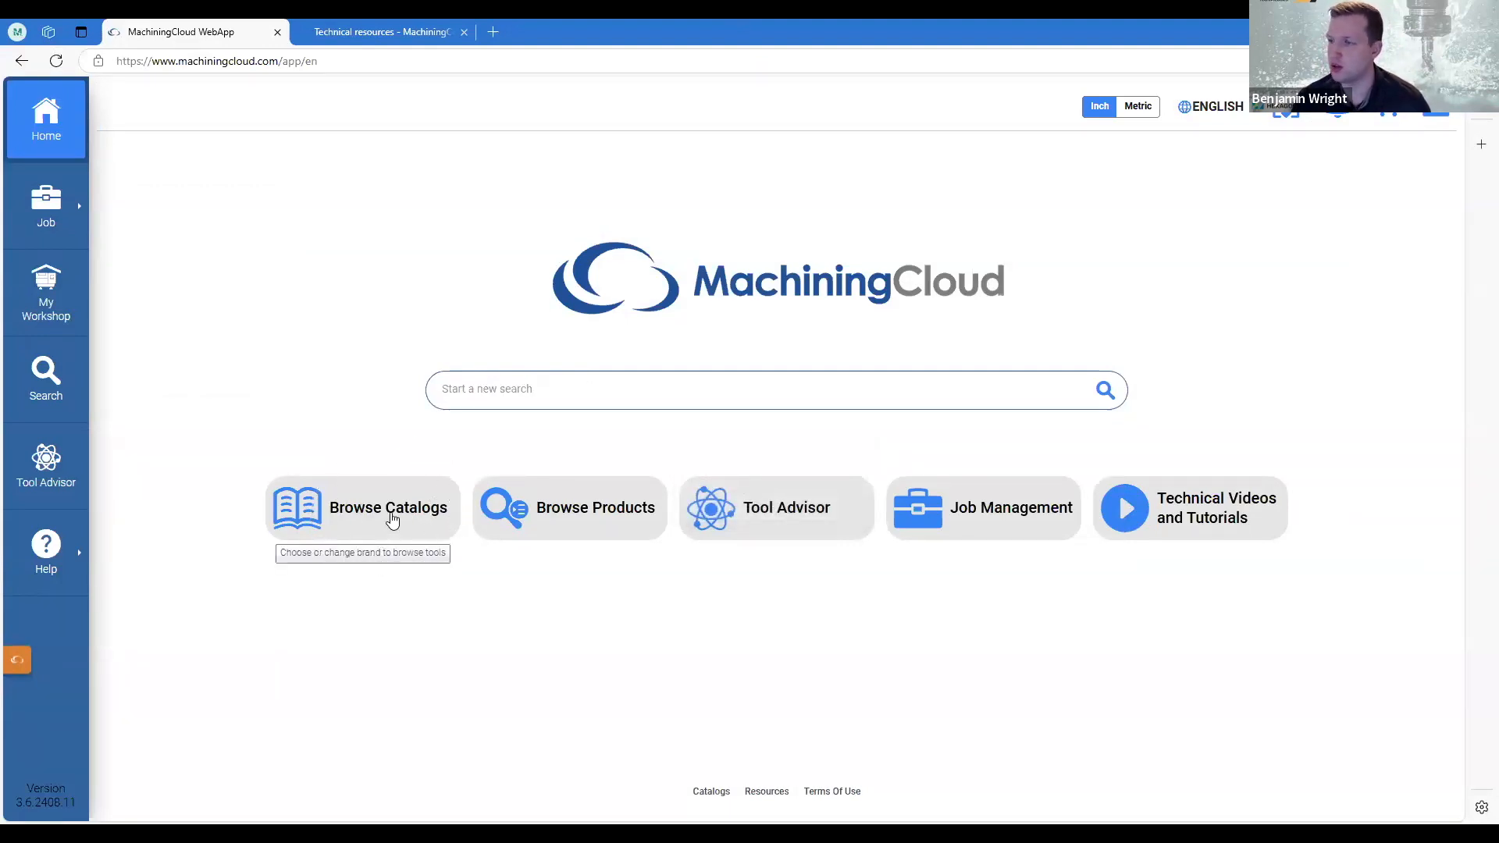
pyautogui.click(388, 521)
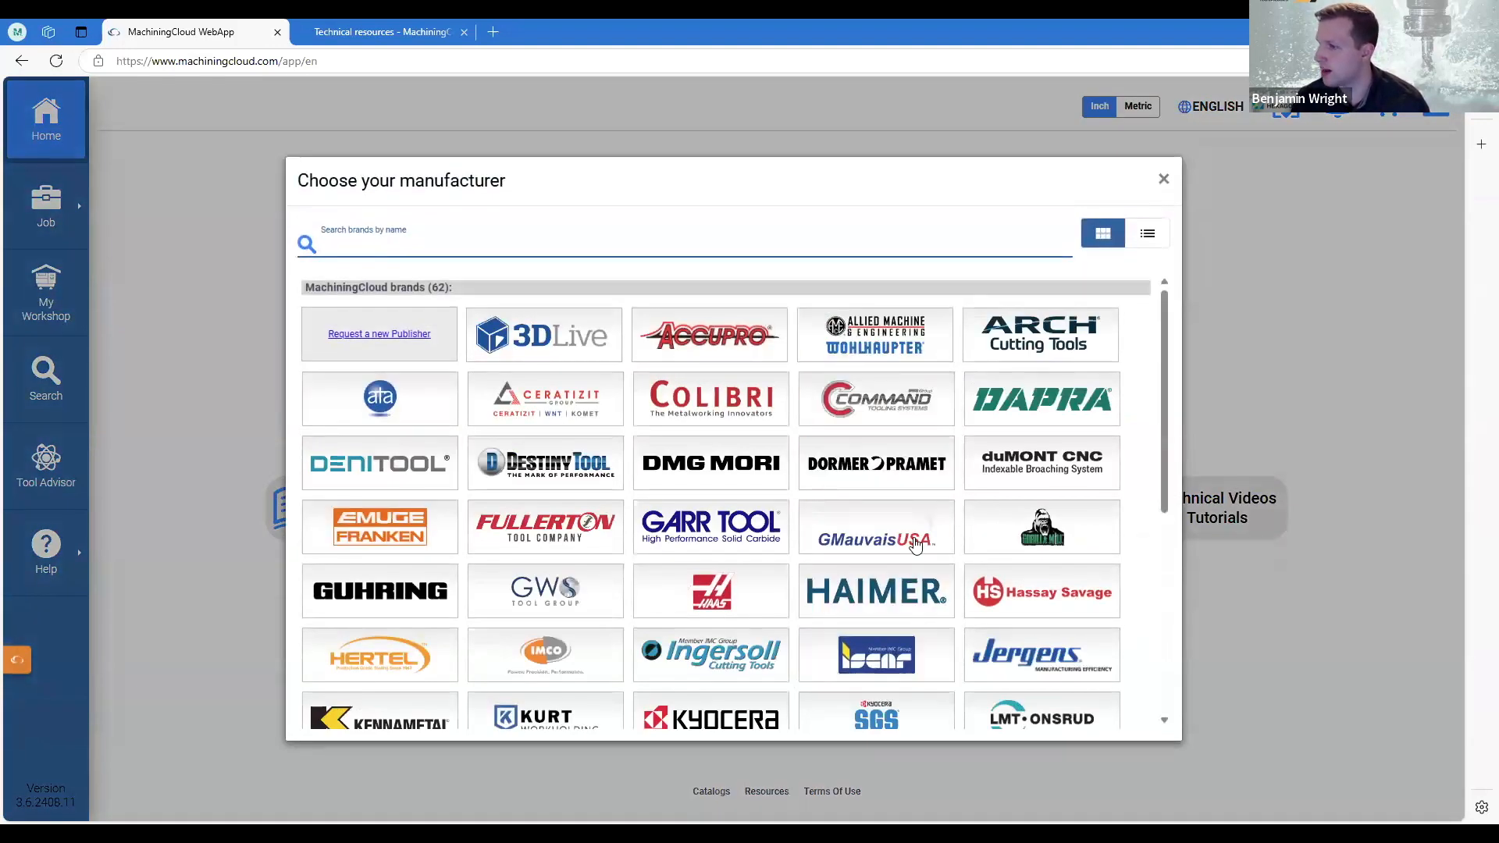
pyautogui.scroll(-1, 866, 539)
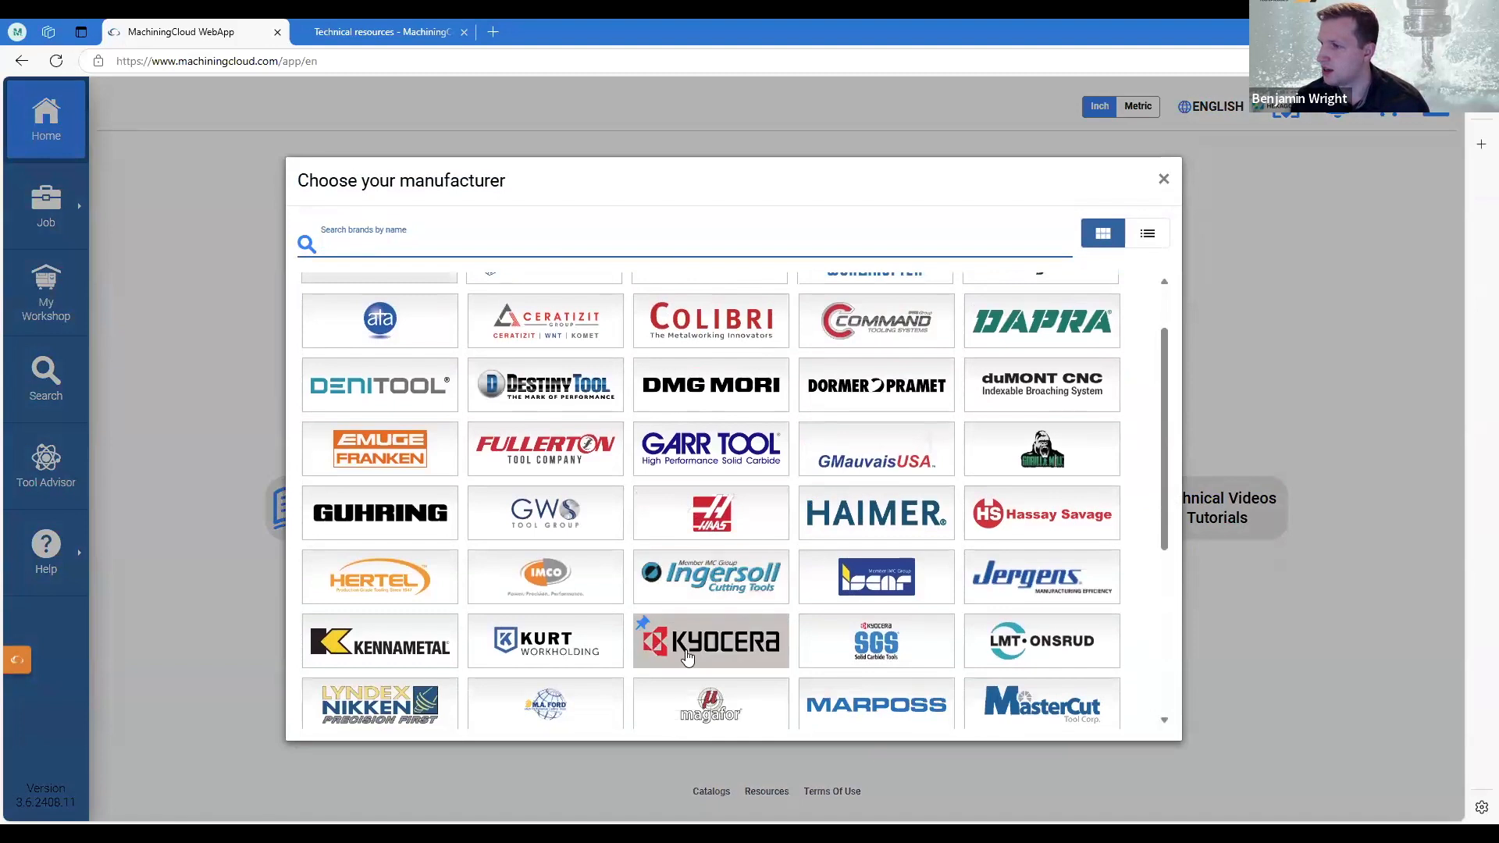
pyautogui.scroll(-3, 693, 557)
pyautogui.scroll(-2, 694, 557)
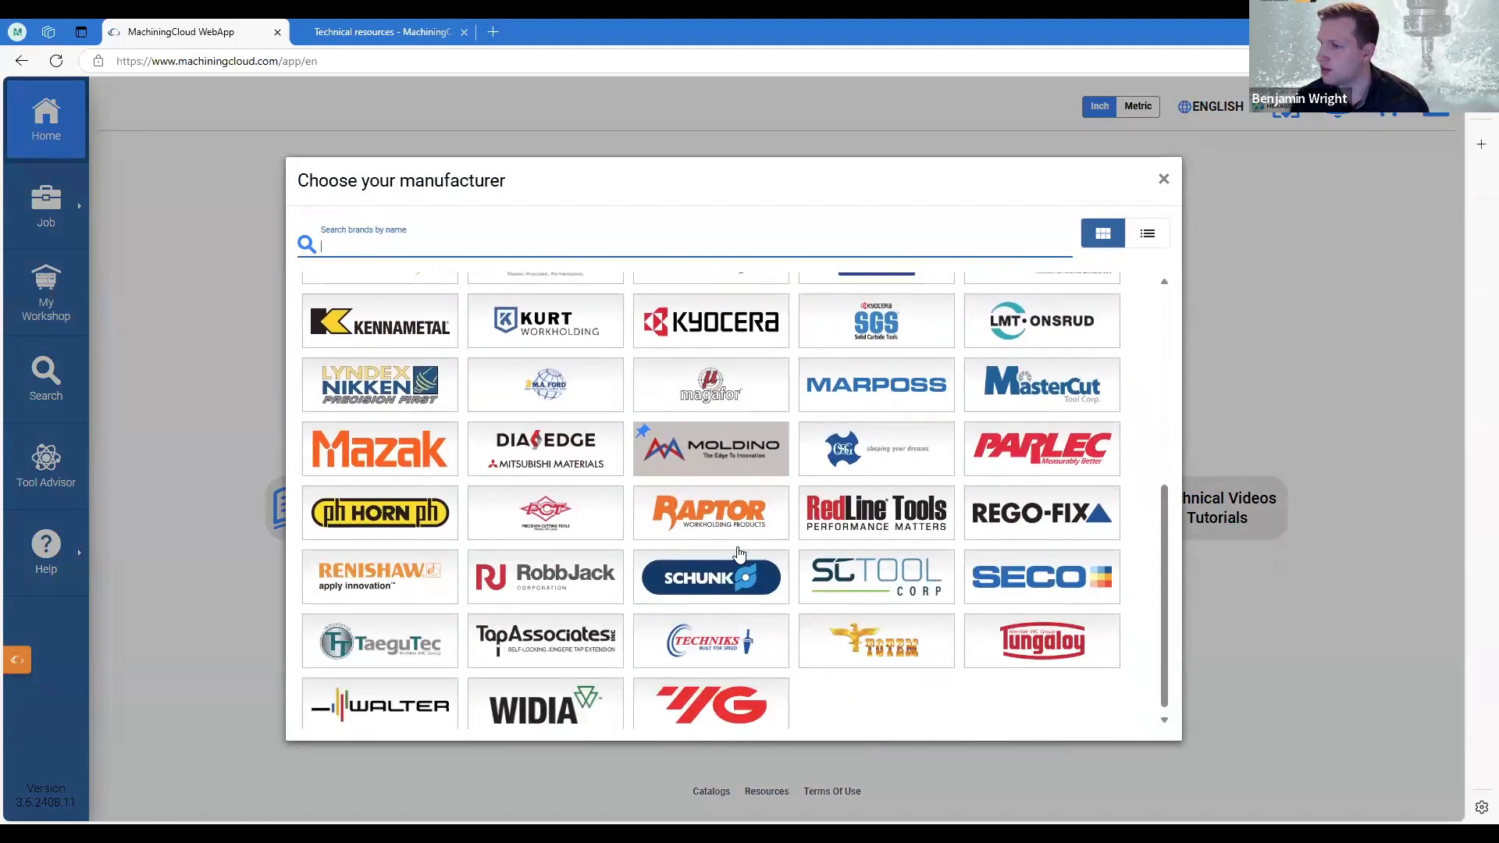
pyautogui.scroll(6, 951, 405)
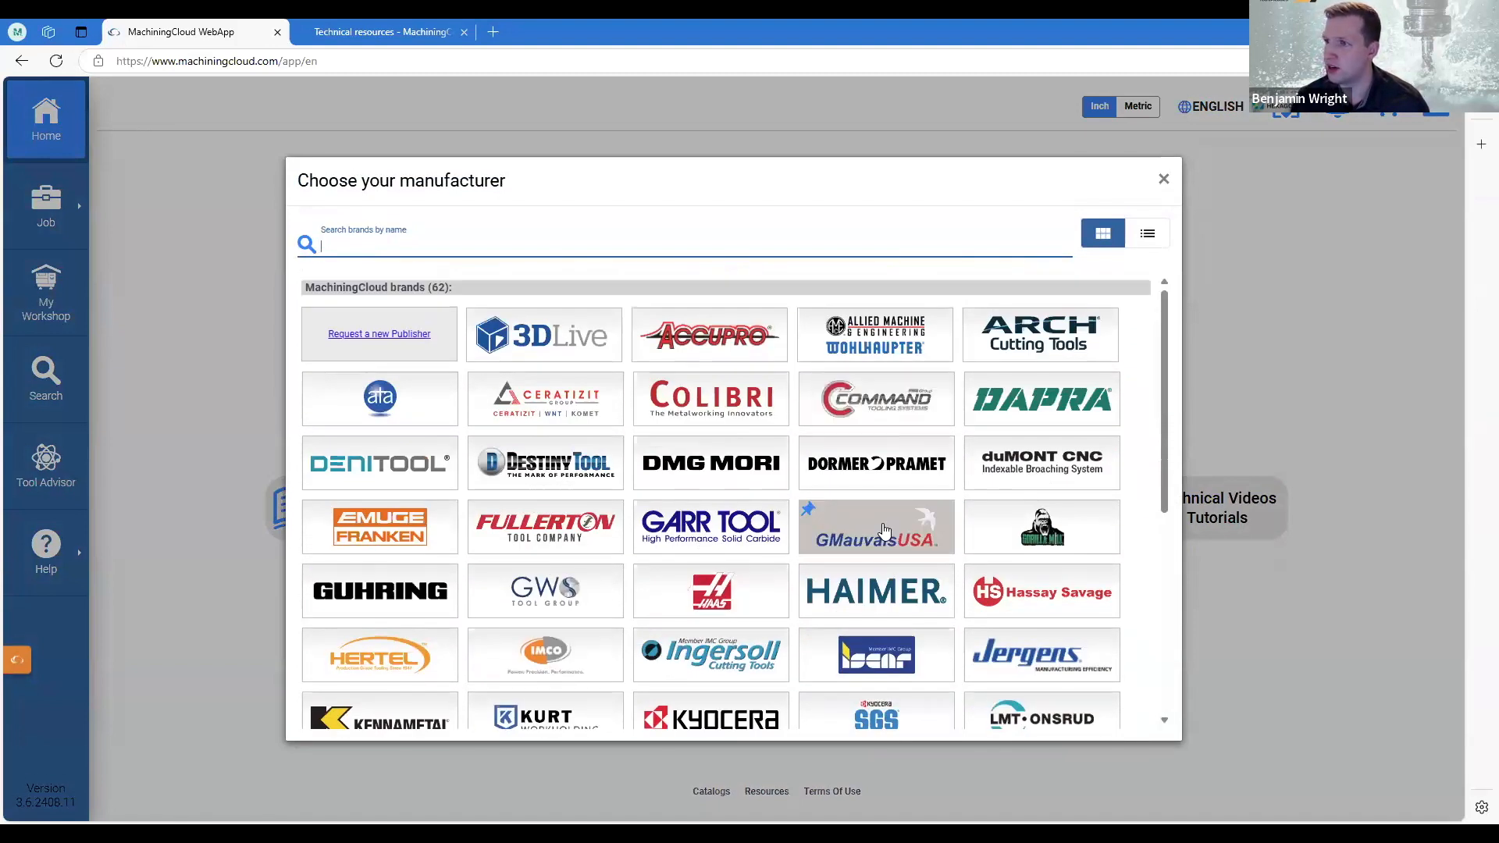
pyautogui.click(1163, 183)
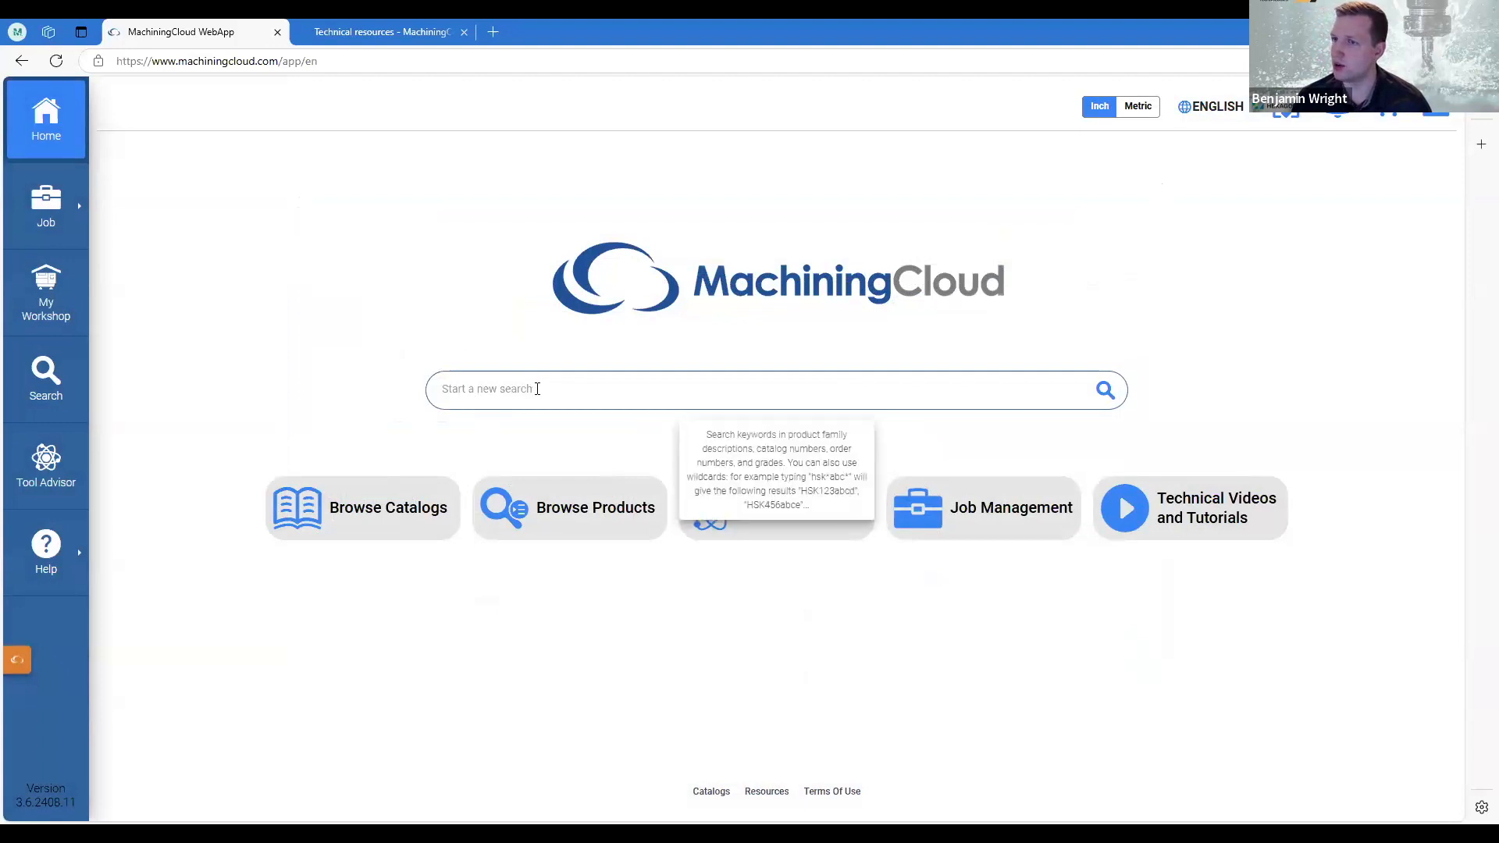
# Search the catalog for CAT40 and look through the rotary adapters among the results.
pyautogui.click(529, 389)
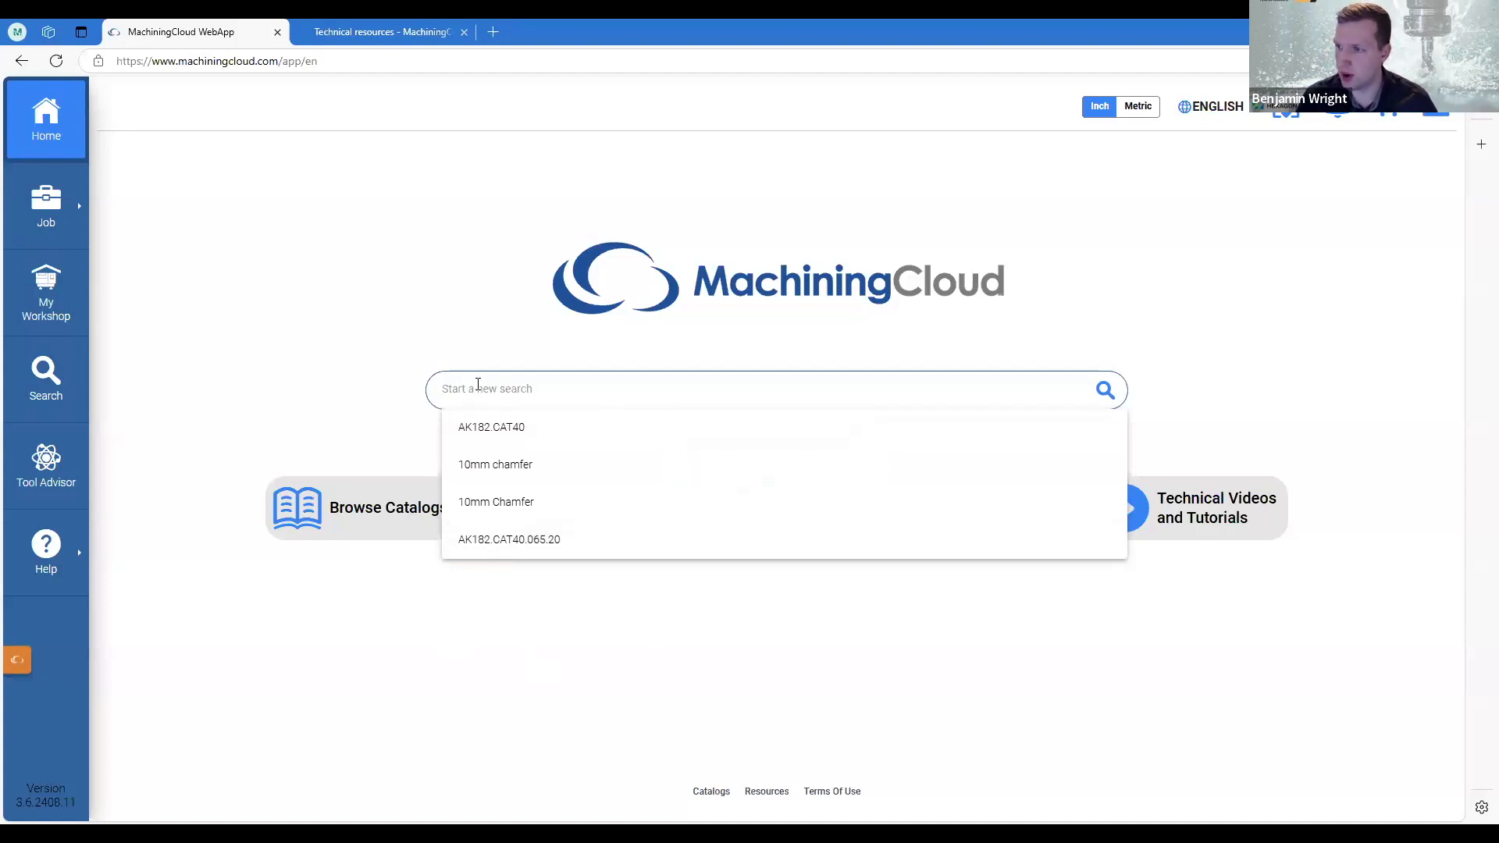
pyautogui.write('CAT40')
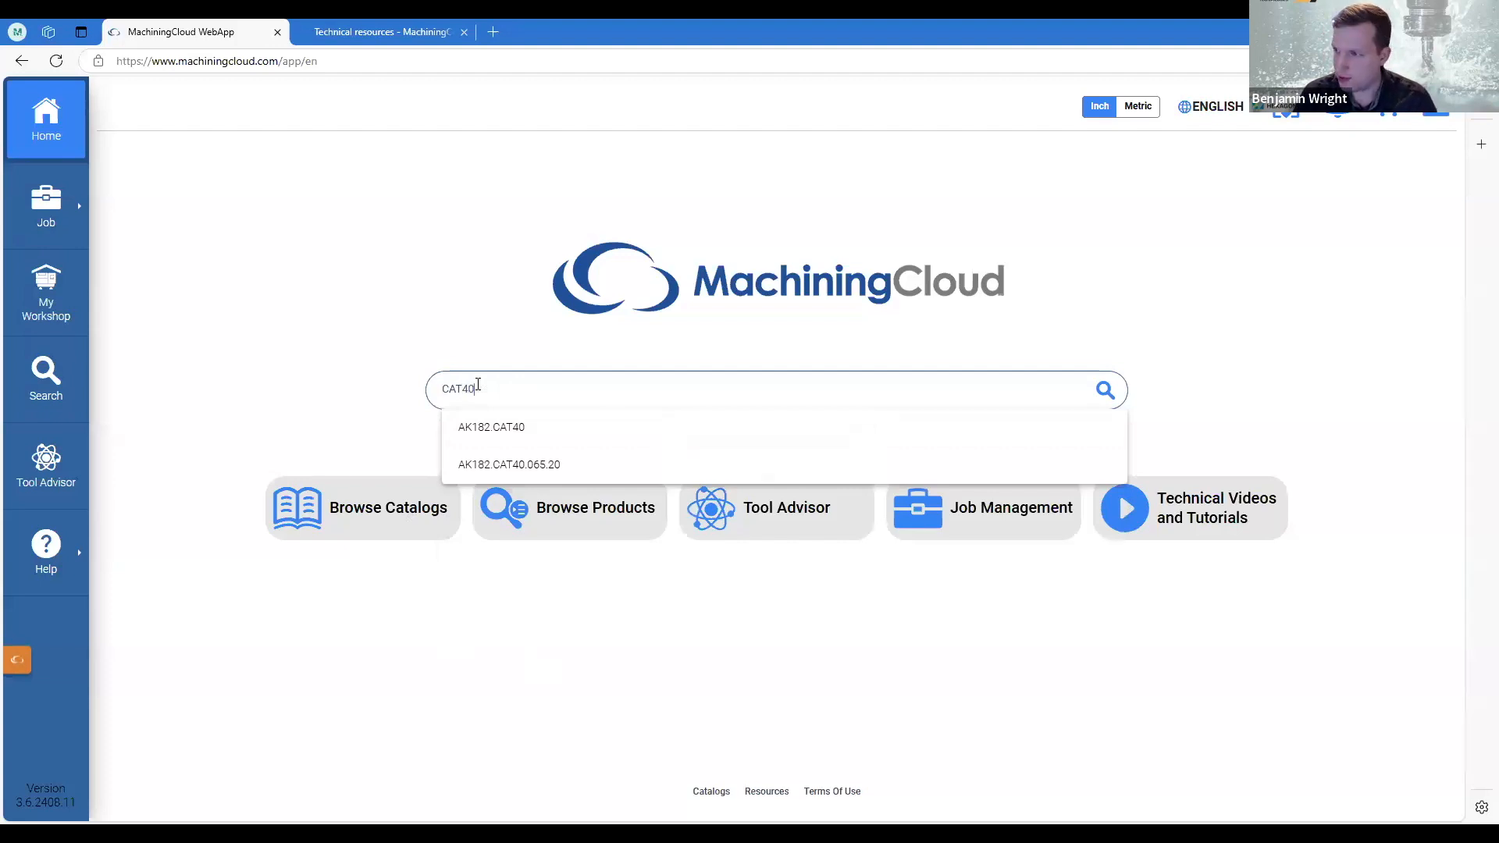
pyautogui.press('Return')
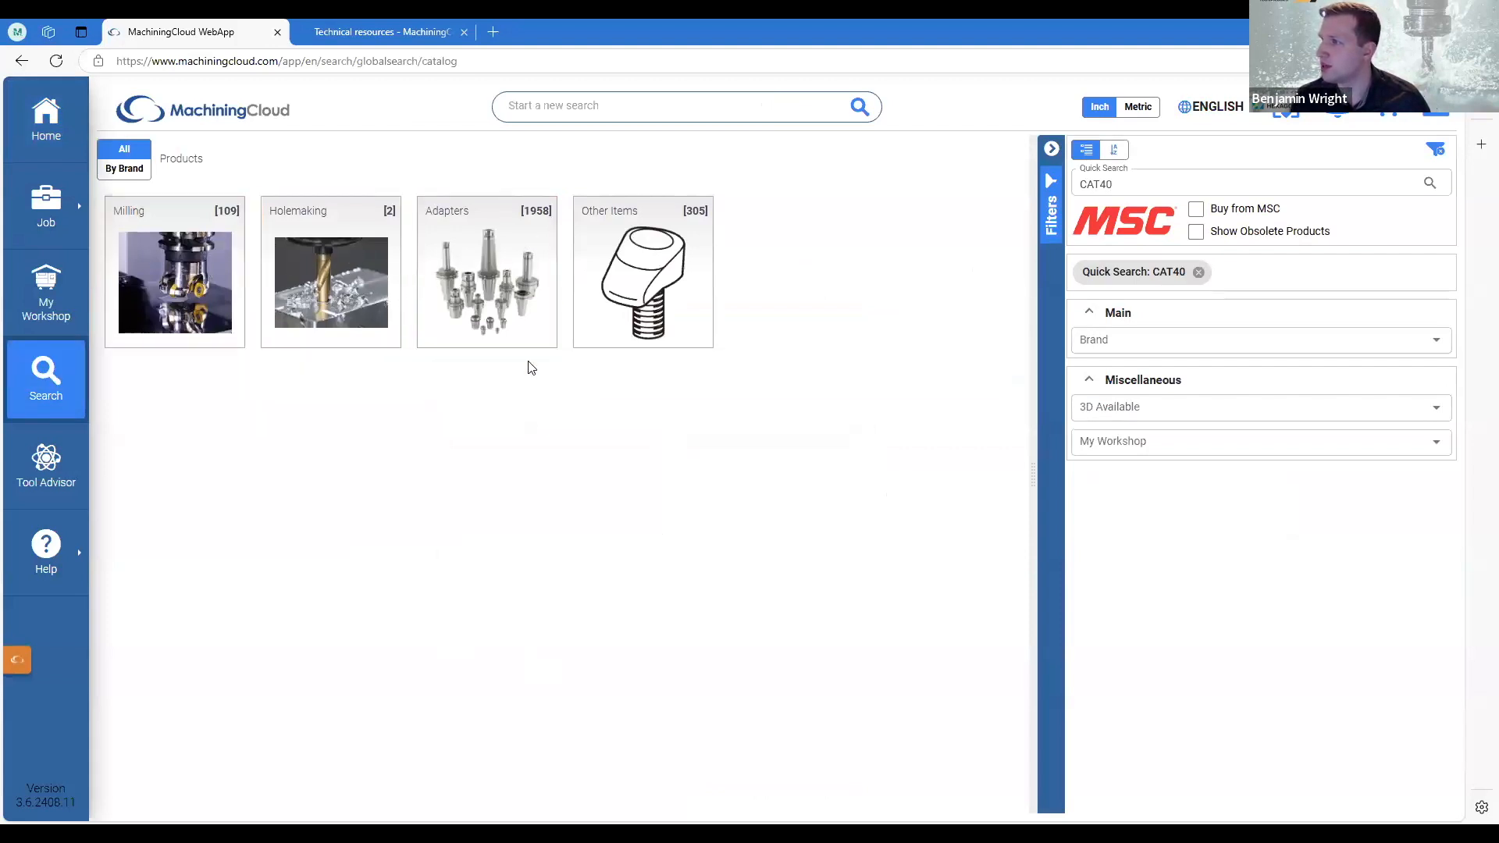
pyautogui.click(471, 295)
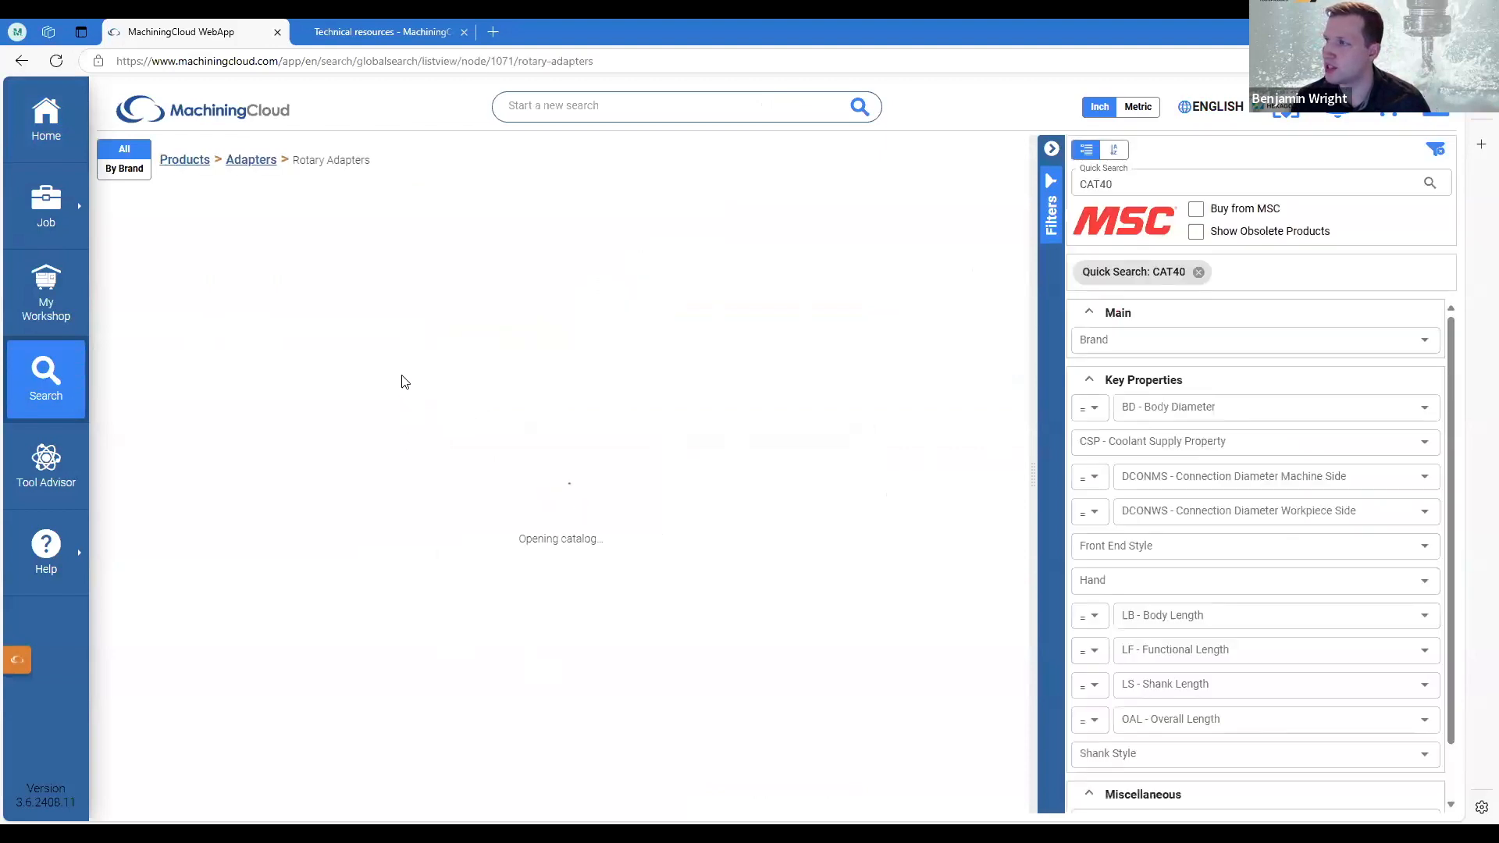
pyautogui.scroll(-10, 474, 429)
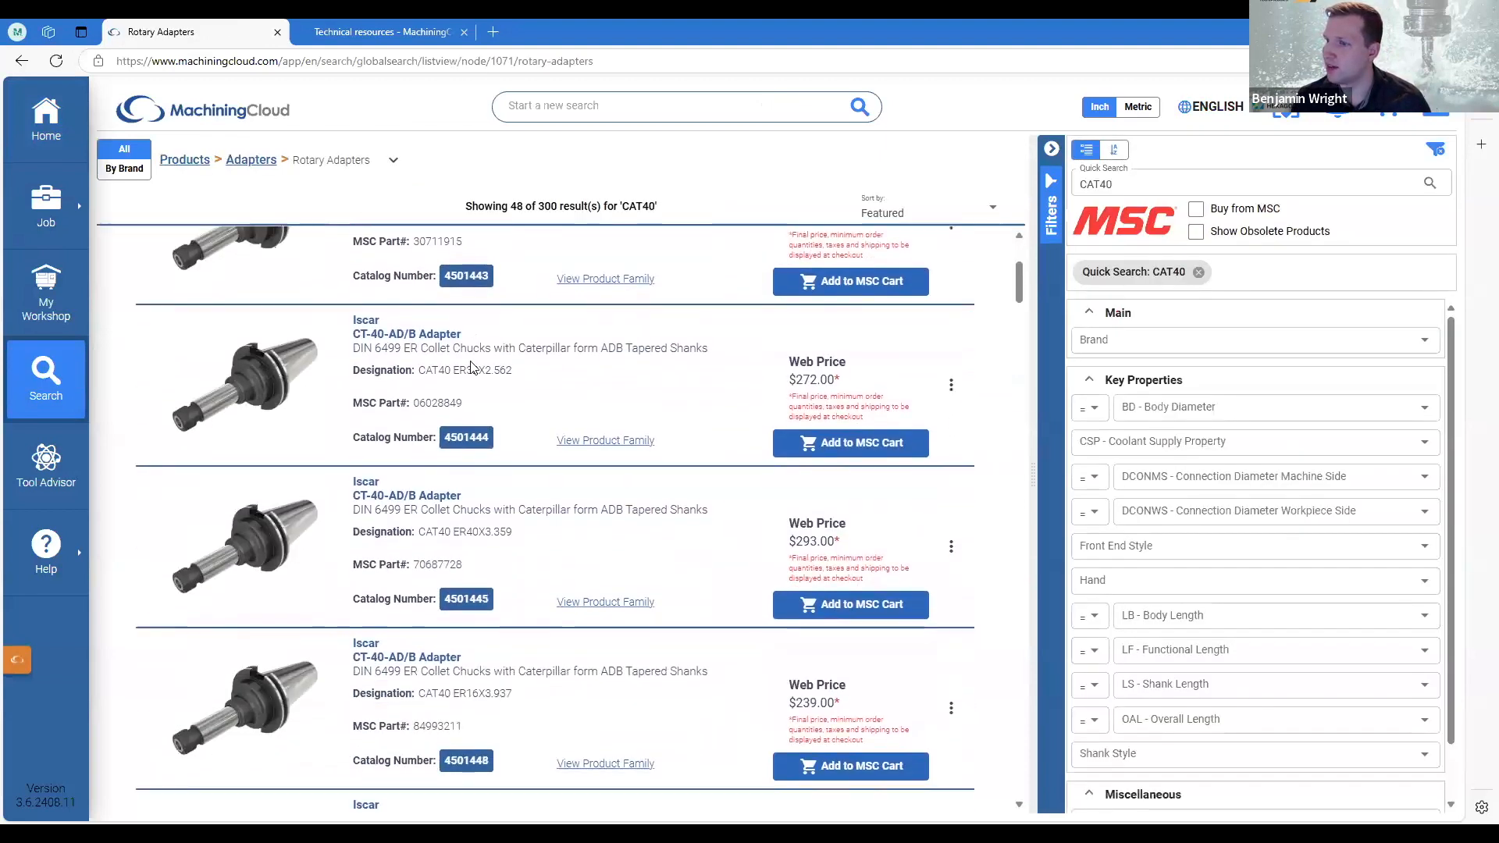
pyautogui.scroll(-10, 472, 491)
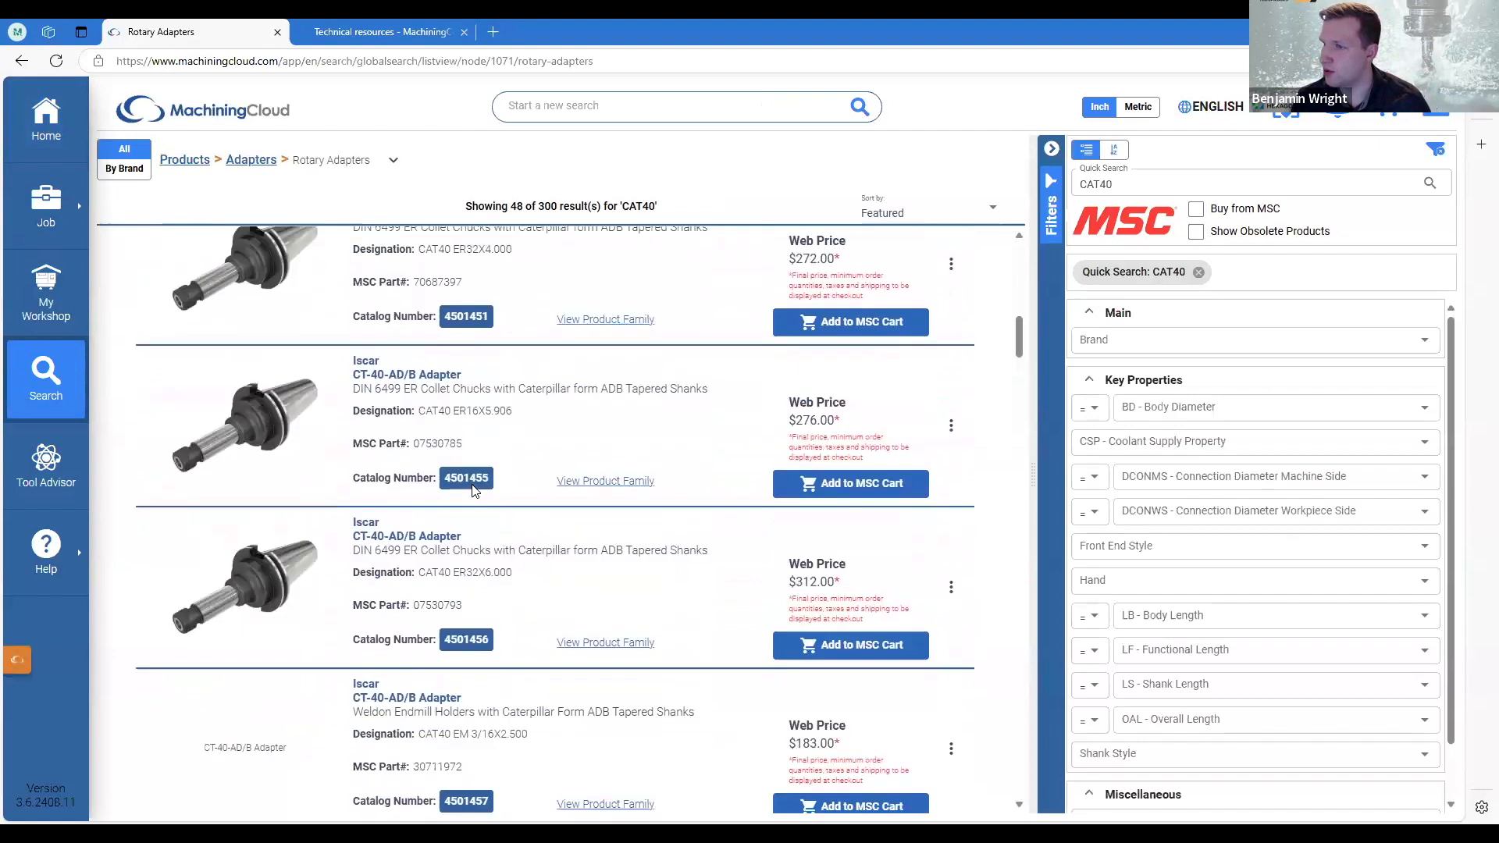
pyautogui.scroll(20, 472, 490)
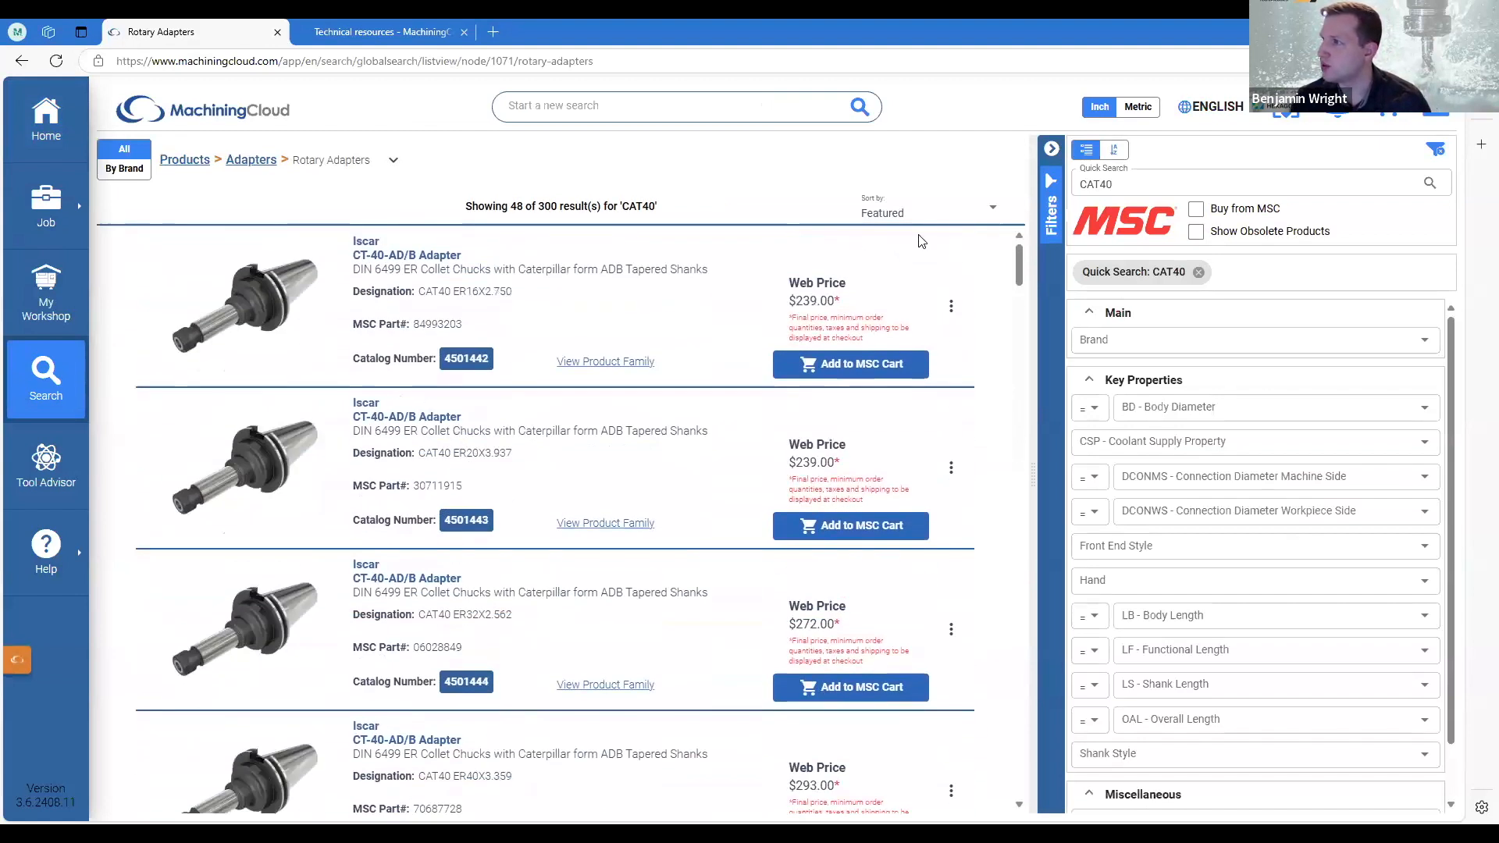
# Return to the home page, search for AK182.CAT40 and open the Walter CT-40-AD adapter's product page.
pyautogui.click(1082, 184)
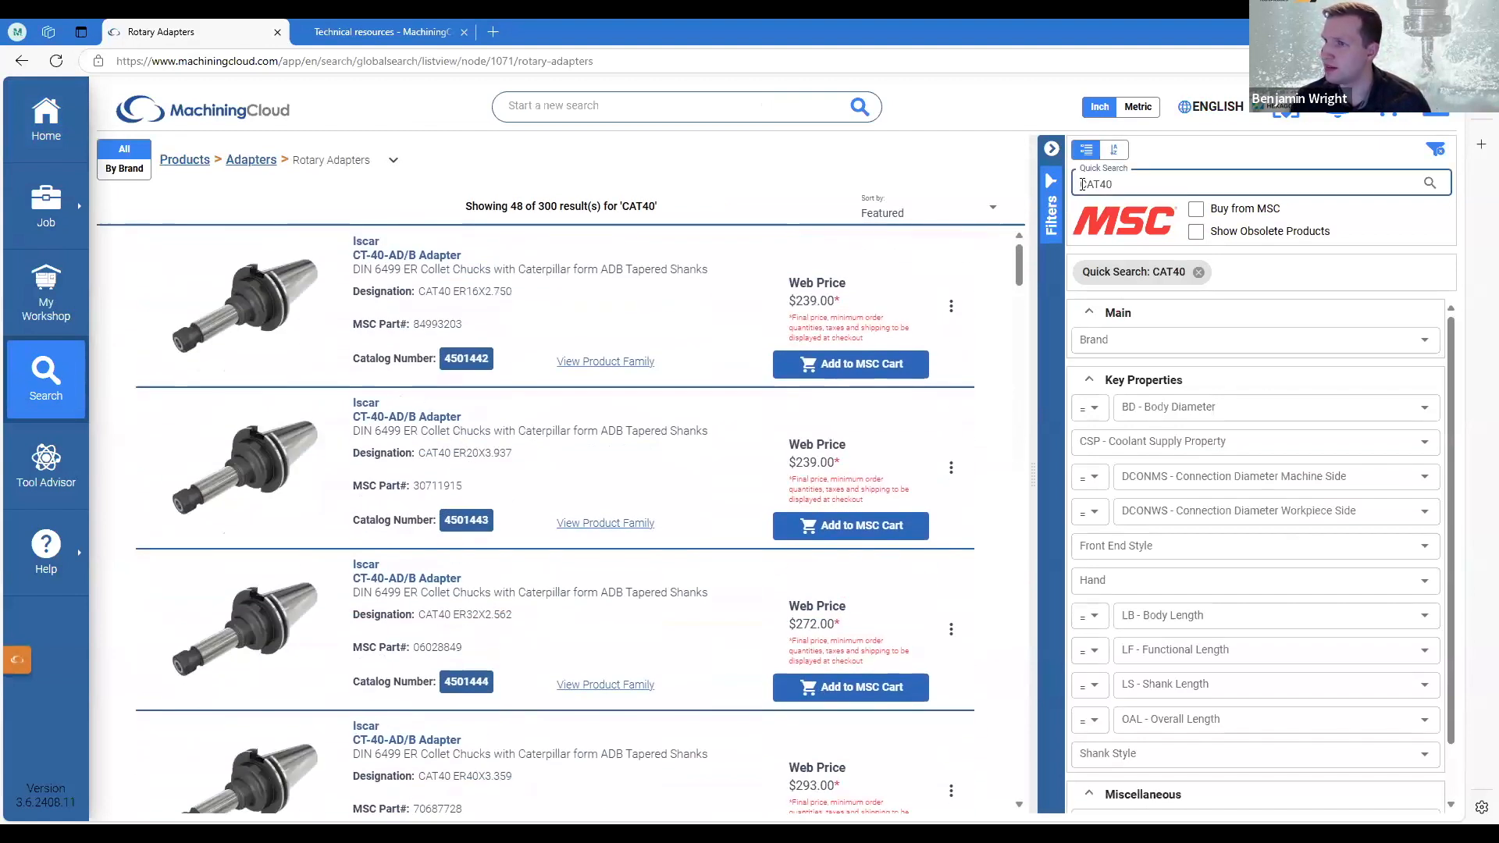
pyautogui.click(34, 66)
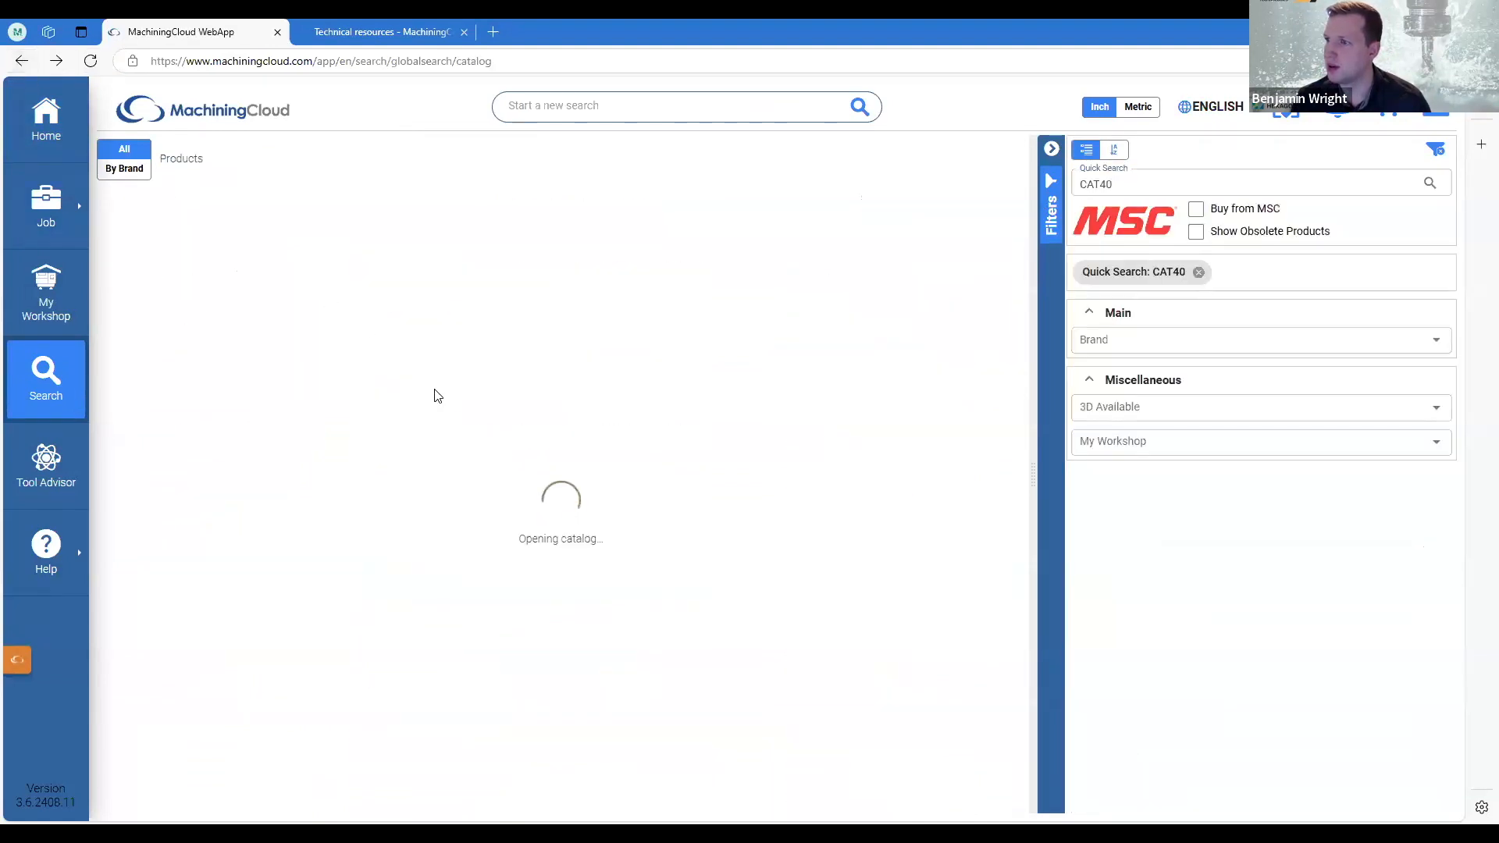
pyautogui.click(498, 389)
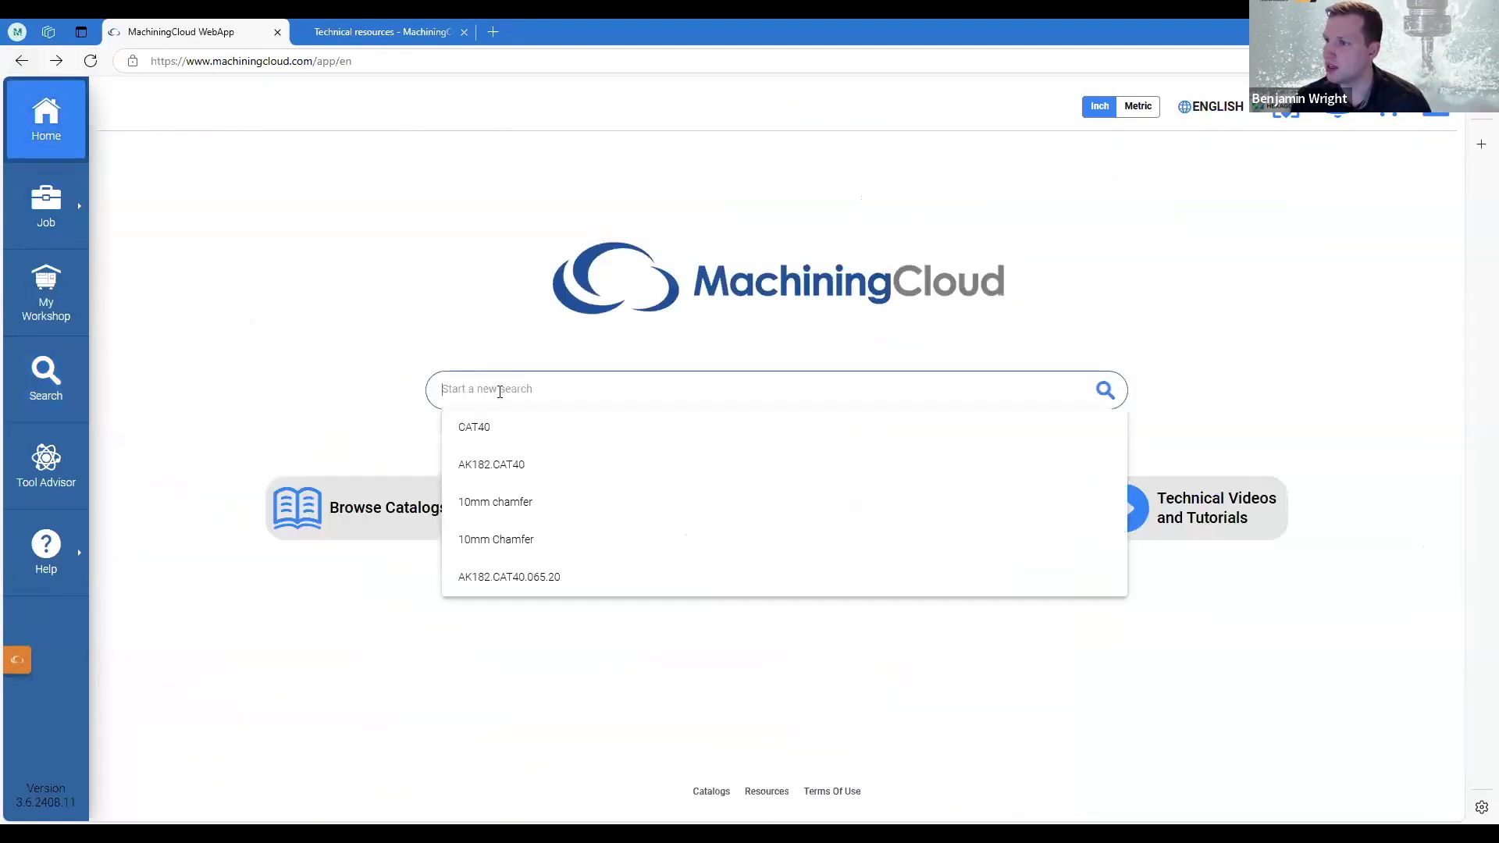
pyautogui.write('AK182.')
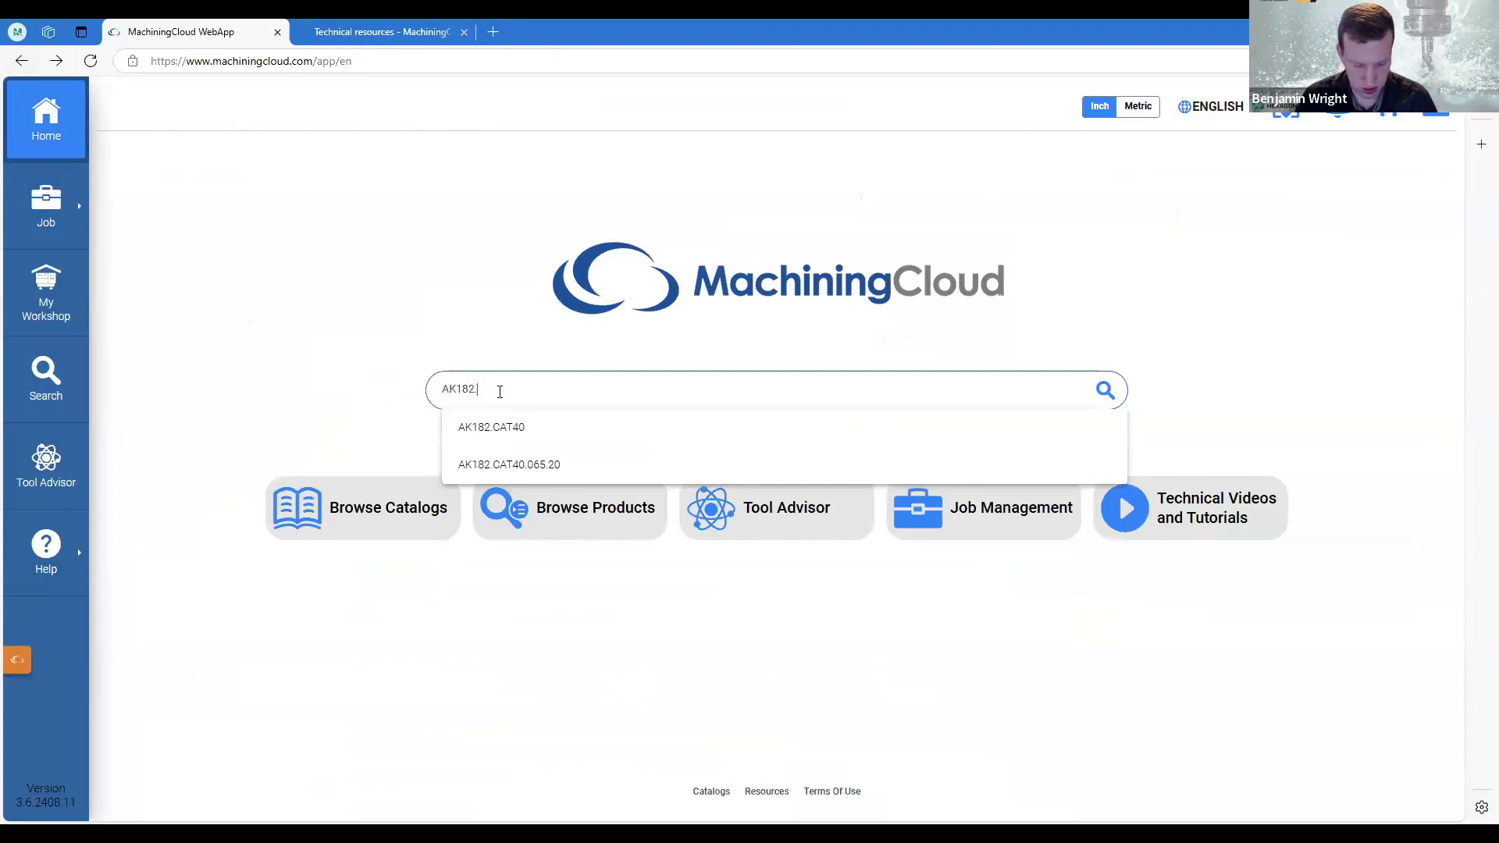
pyautogui.write('CAT40')
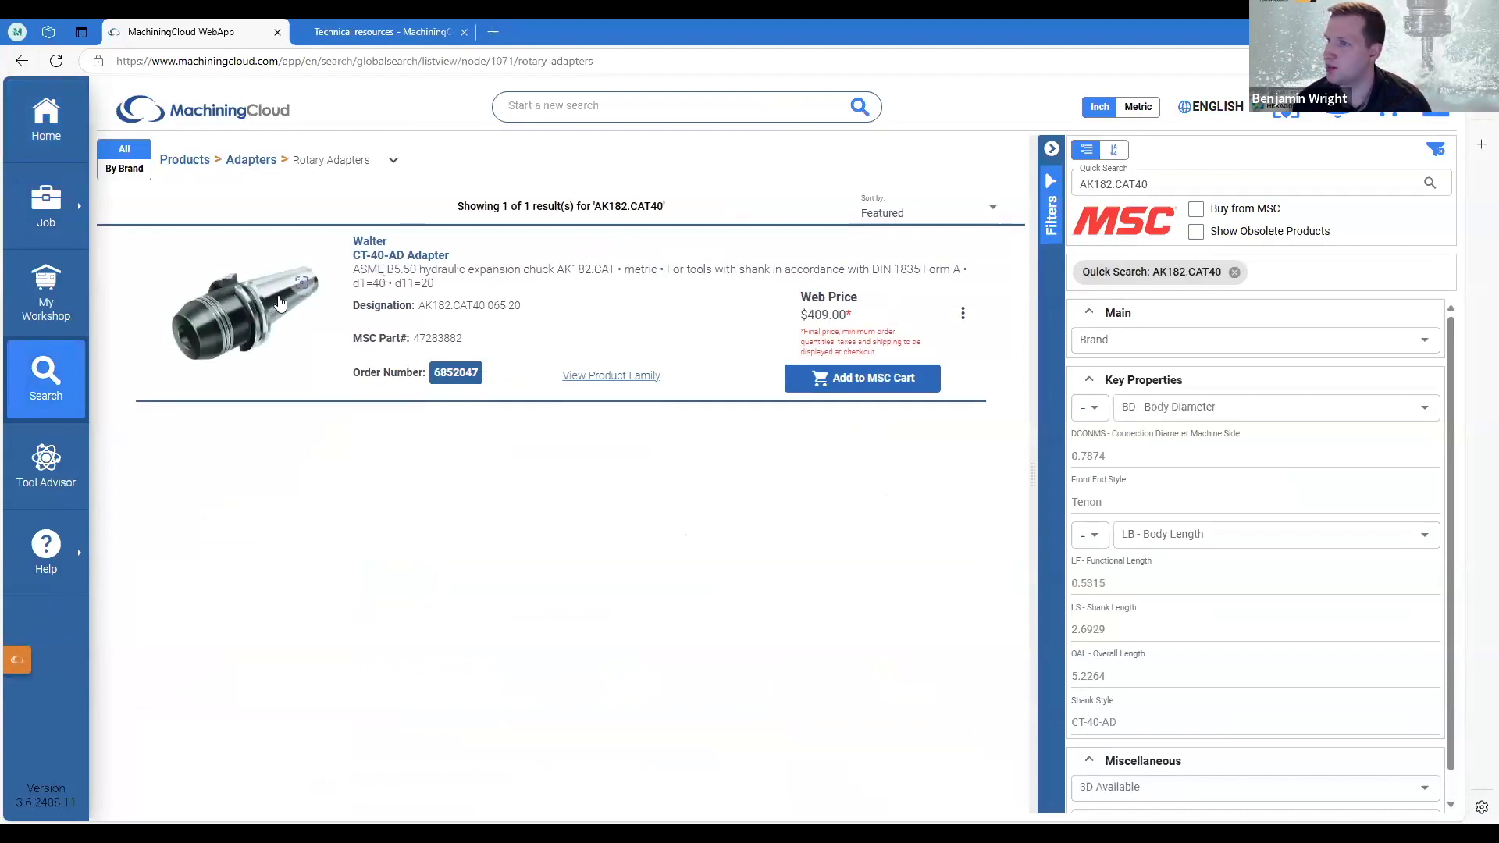
pyautogui.click(422, 256)
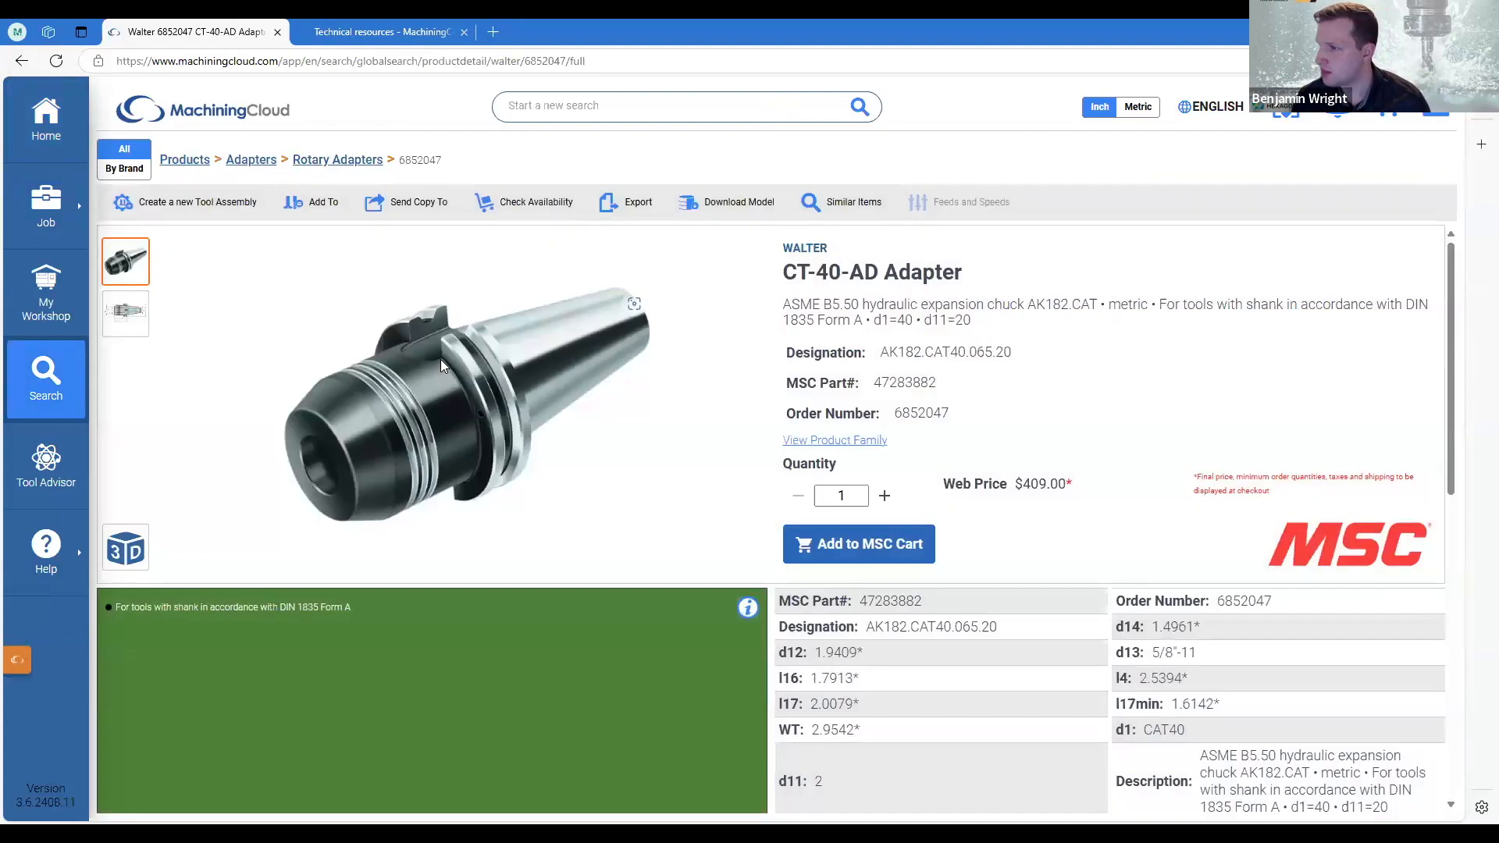
pyautogui.click(840, 546)
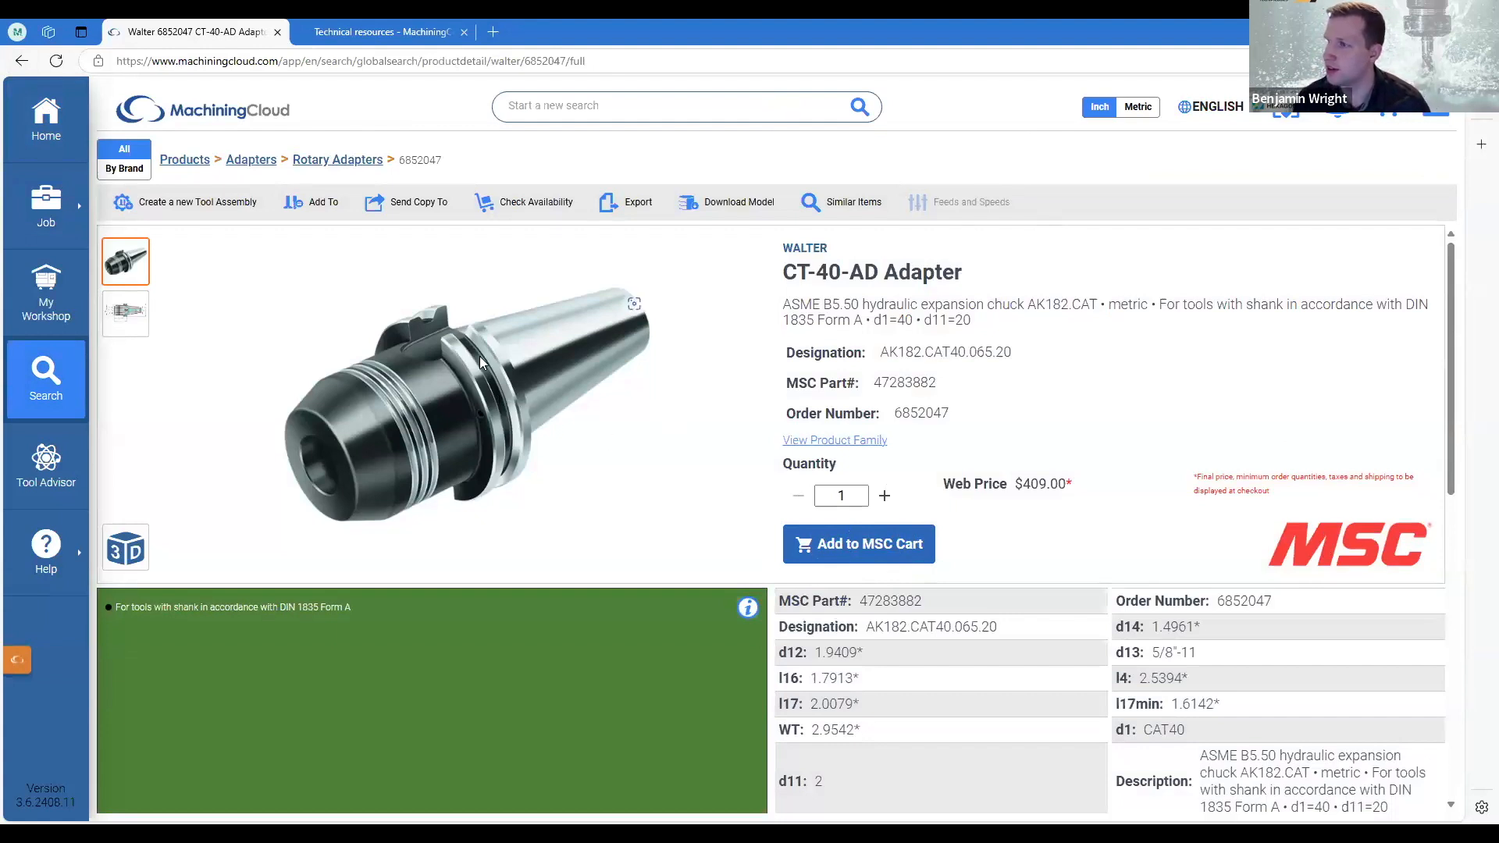
# Examine the Walter adapter's specifications and the similar items on its product page.
pyautogui.scroll(-4, 696, 451)
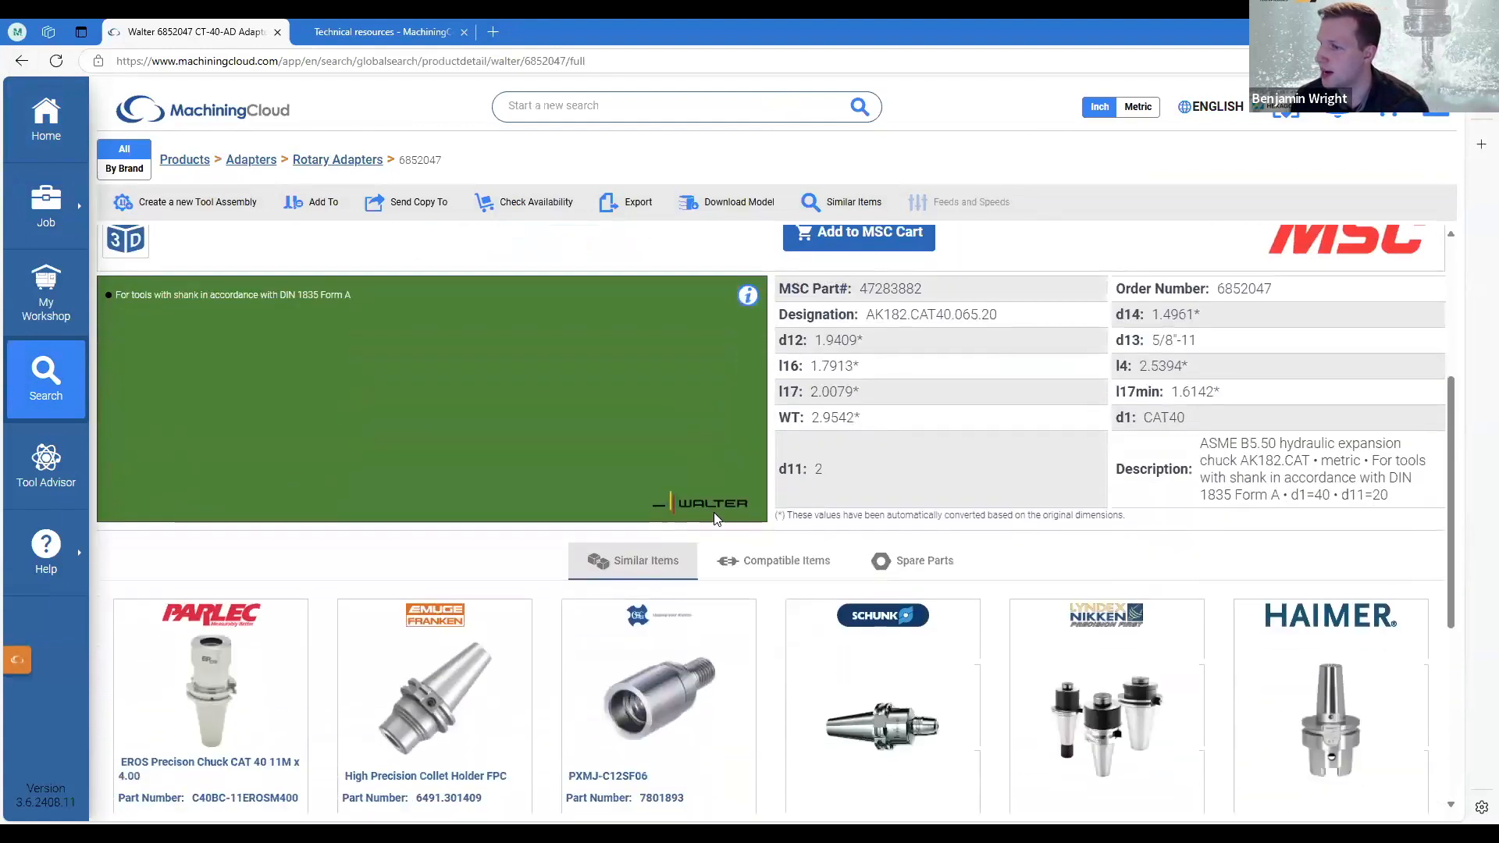
pyautogui.scroll(-2, 713, 518)
pyautogui.scroll(5, 804, 527)
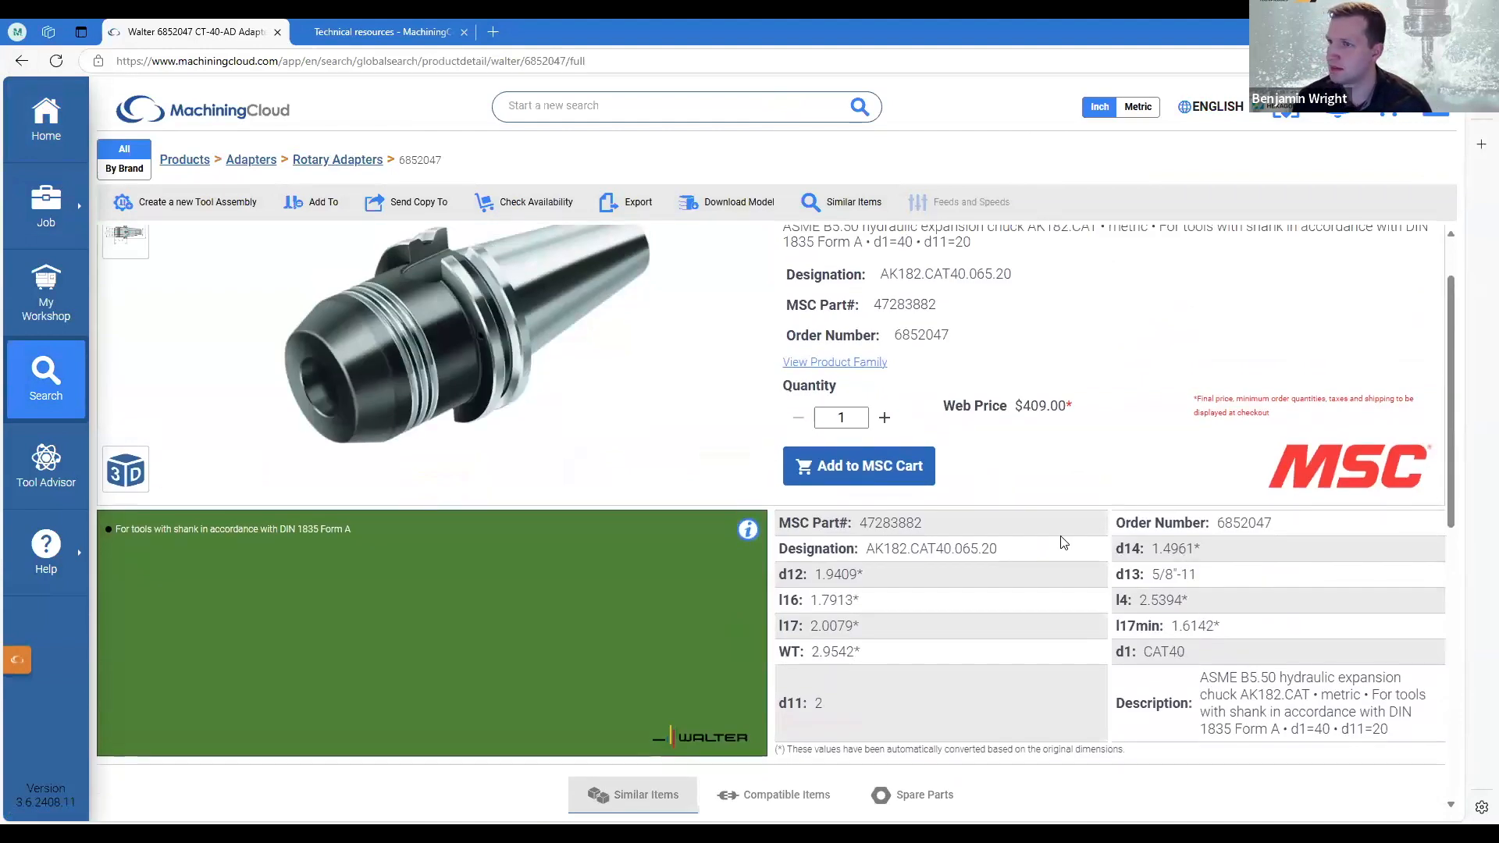
pyautogui.scroll(1, 895, 575)
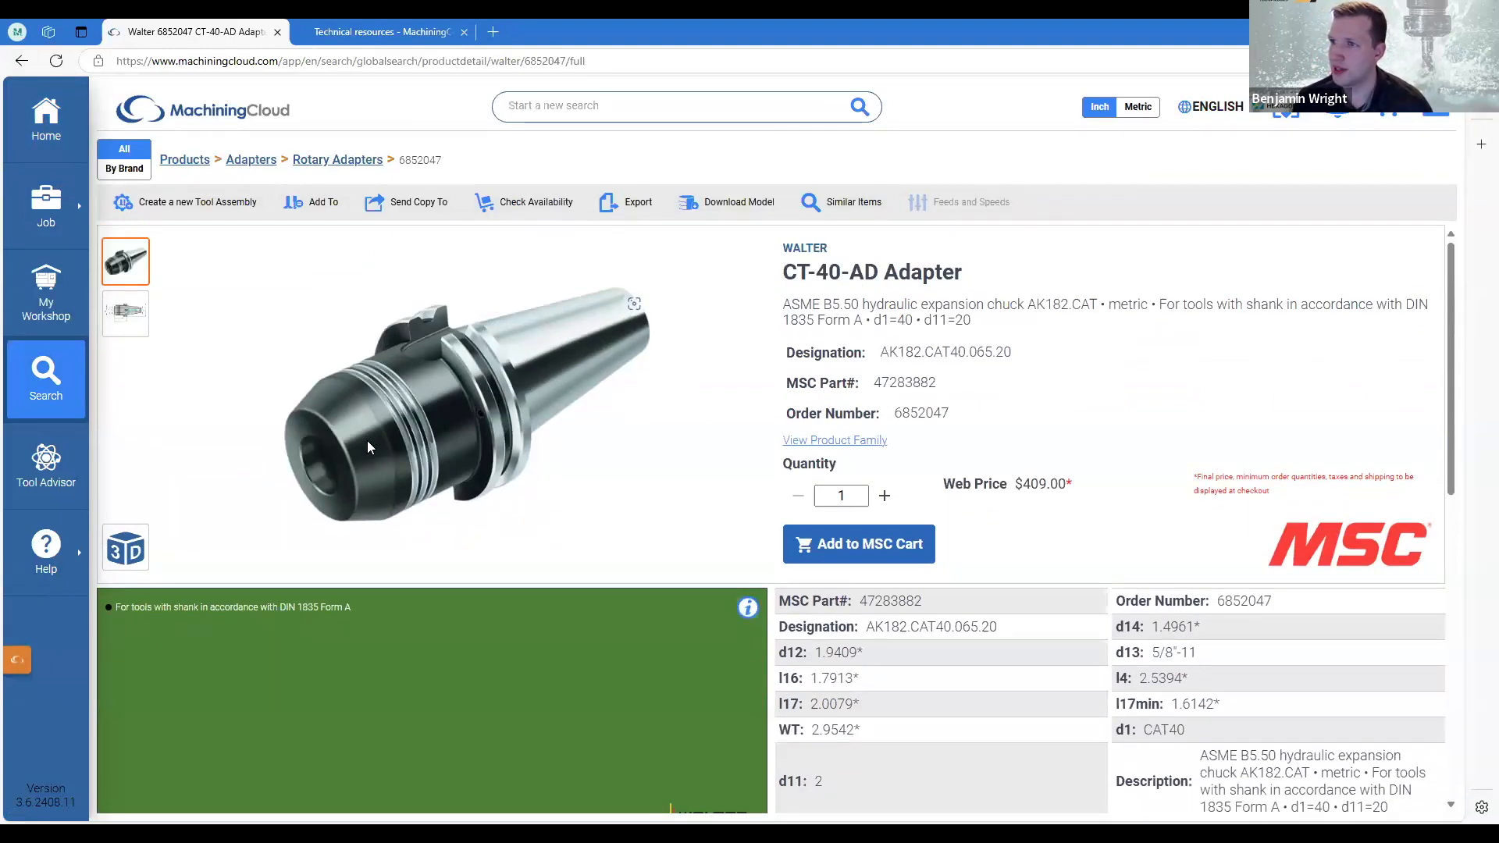
# Create a new tool assembly from the AK182.CAT40.065.20 adapter and bring up Walter tool items for its cutting side.
pyautogui.click(183, 203)
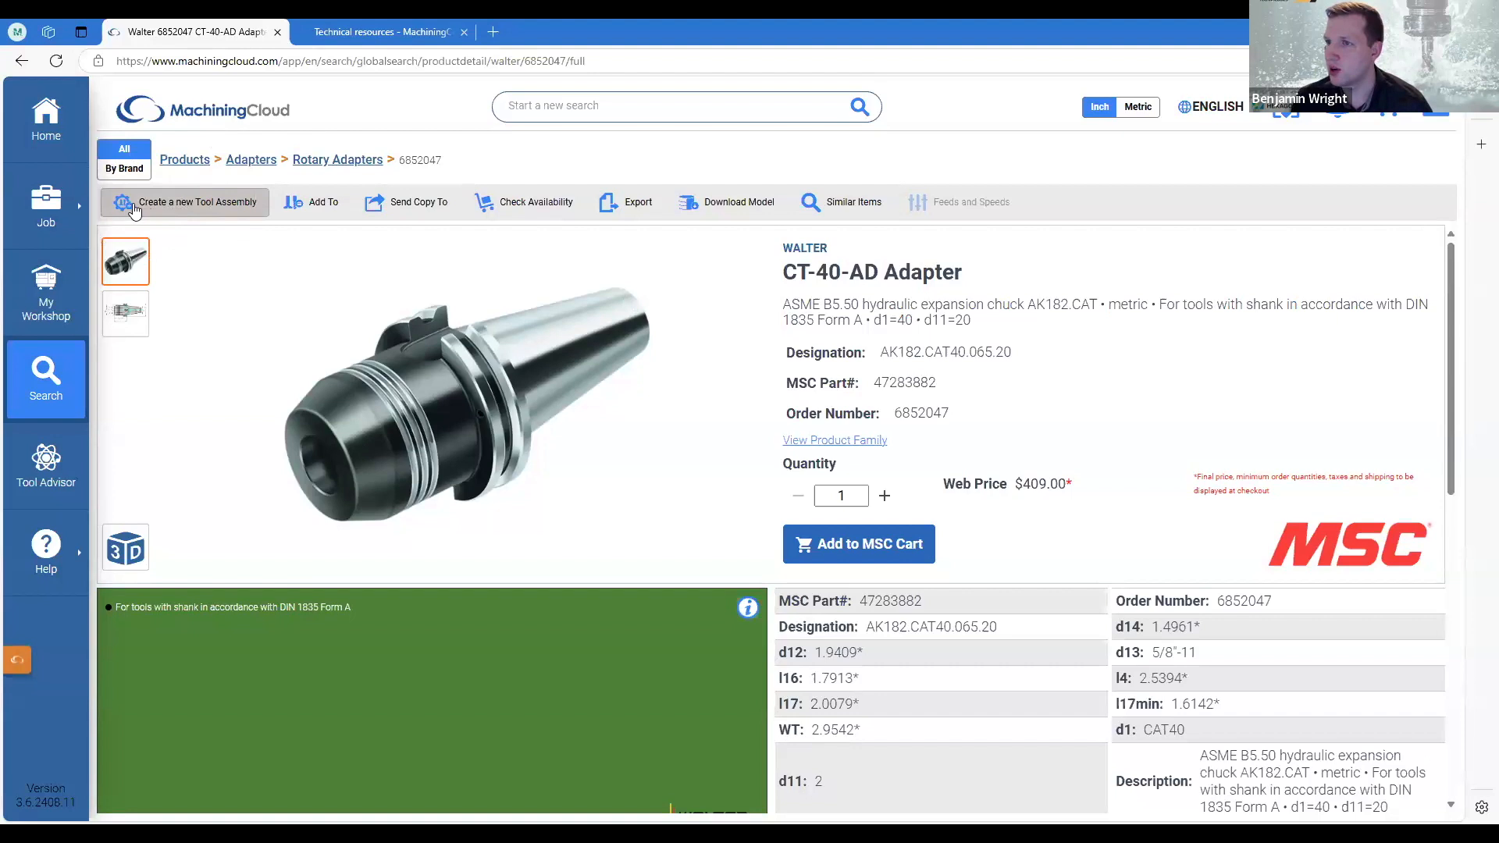
pyautogui.click(186, 209)
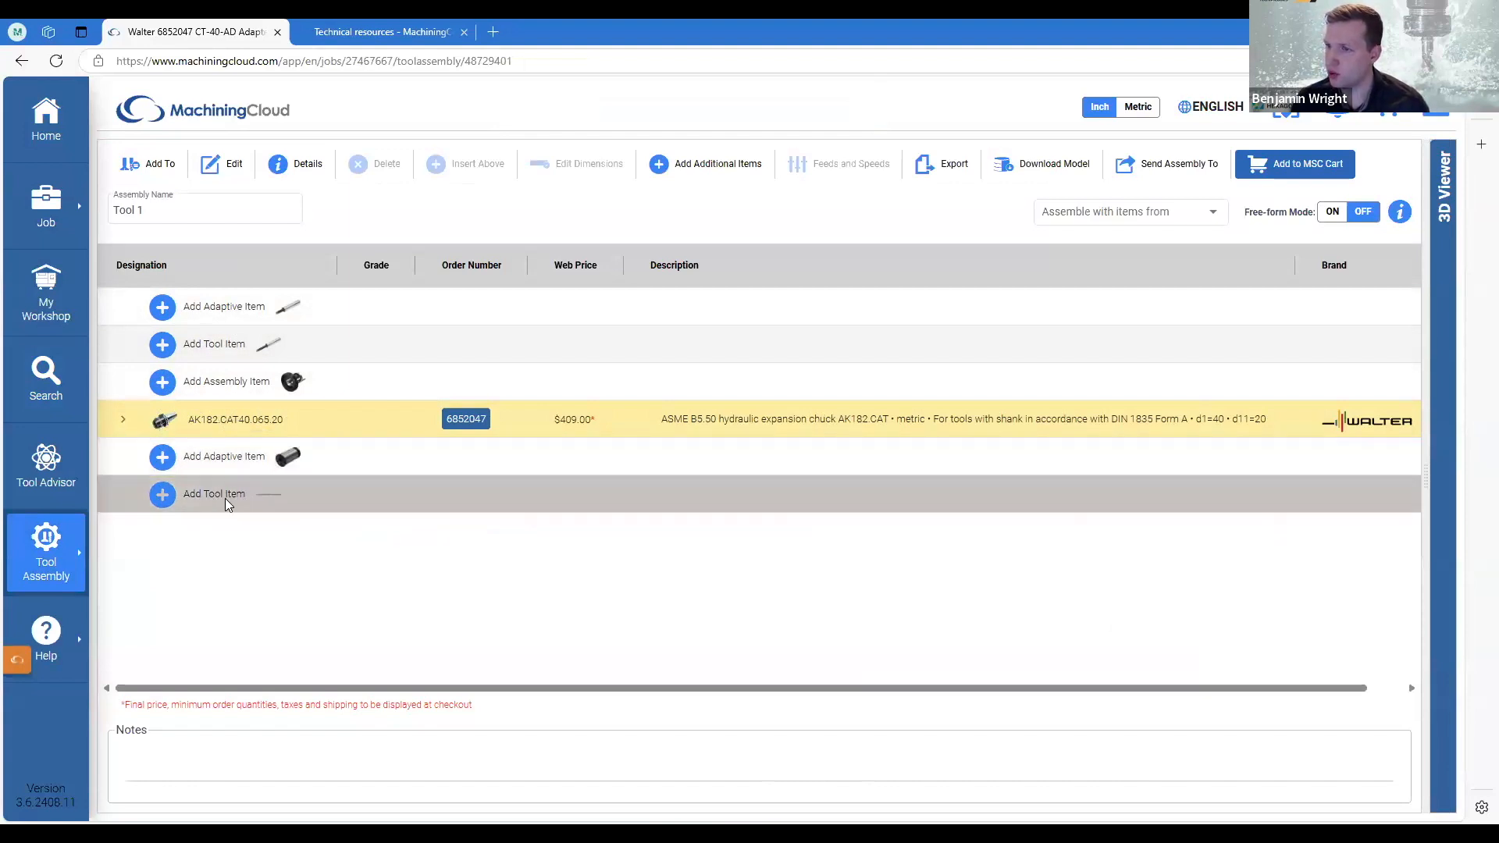
pyautogui.click(162, 495)
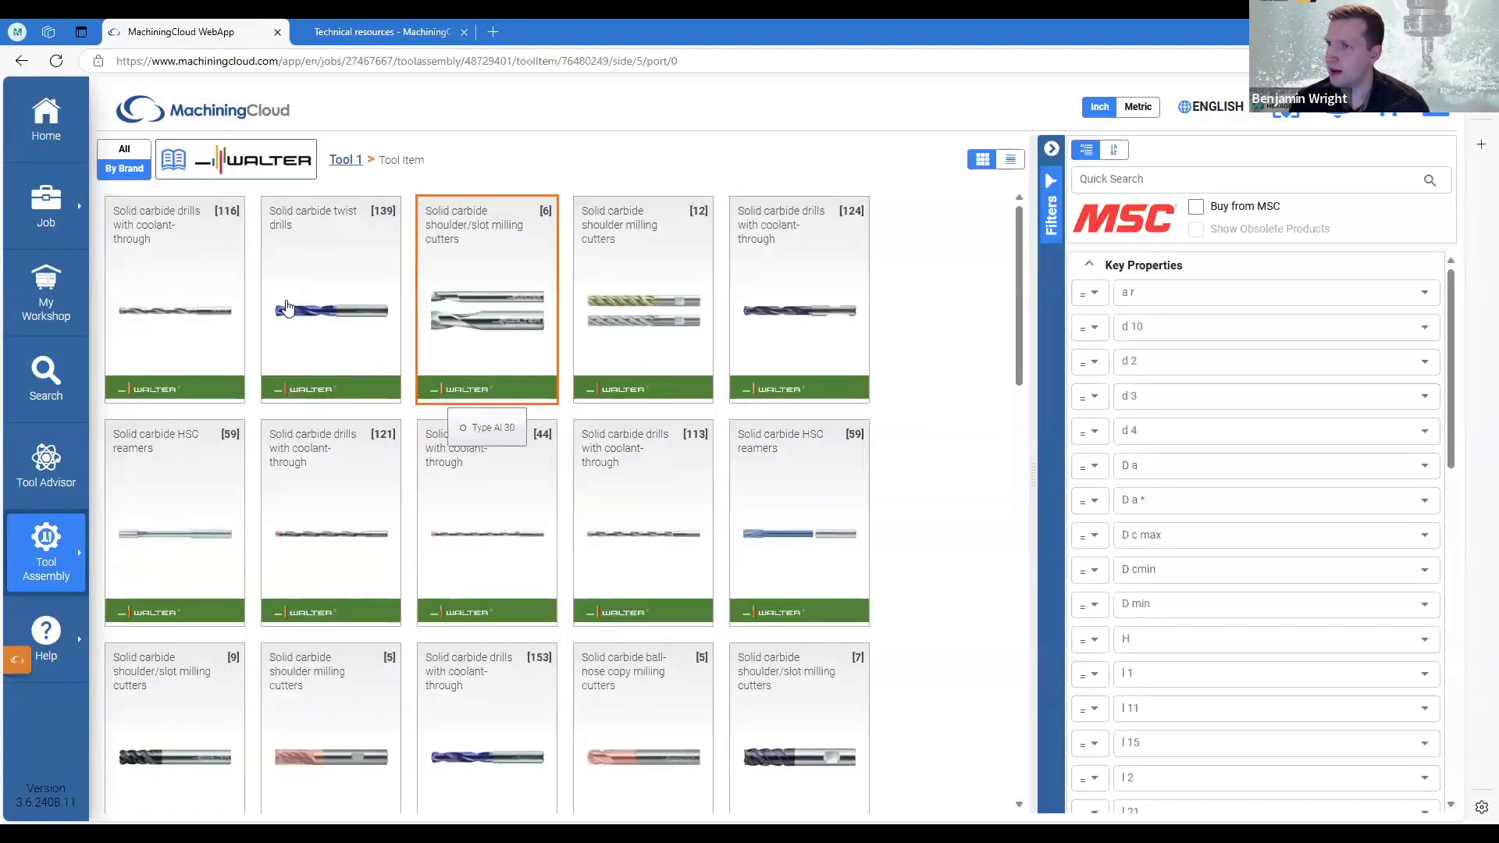
pyautogui.click(250, 171)
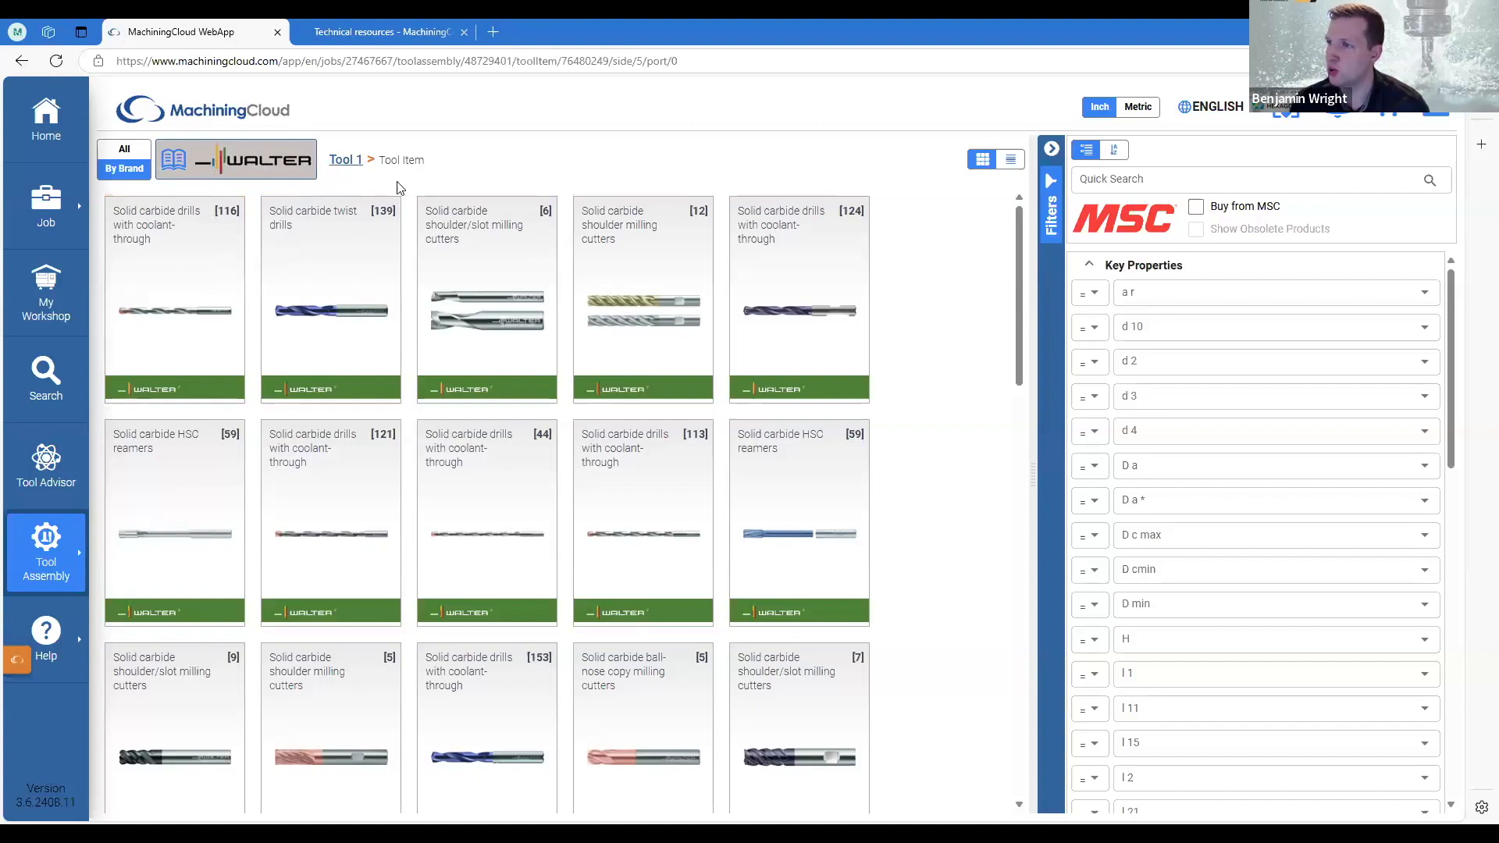
# Filter the Walter tool items by Chamfer and open the 90° solid carbide chamfer mill family.
pyautogui.click(1124, 180)
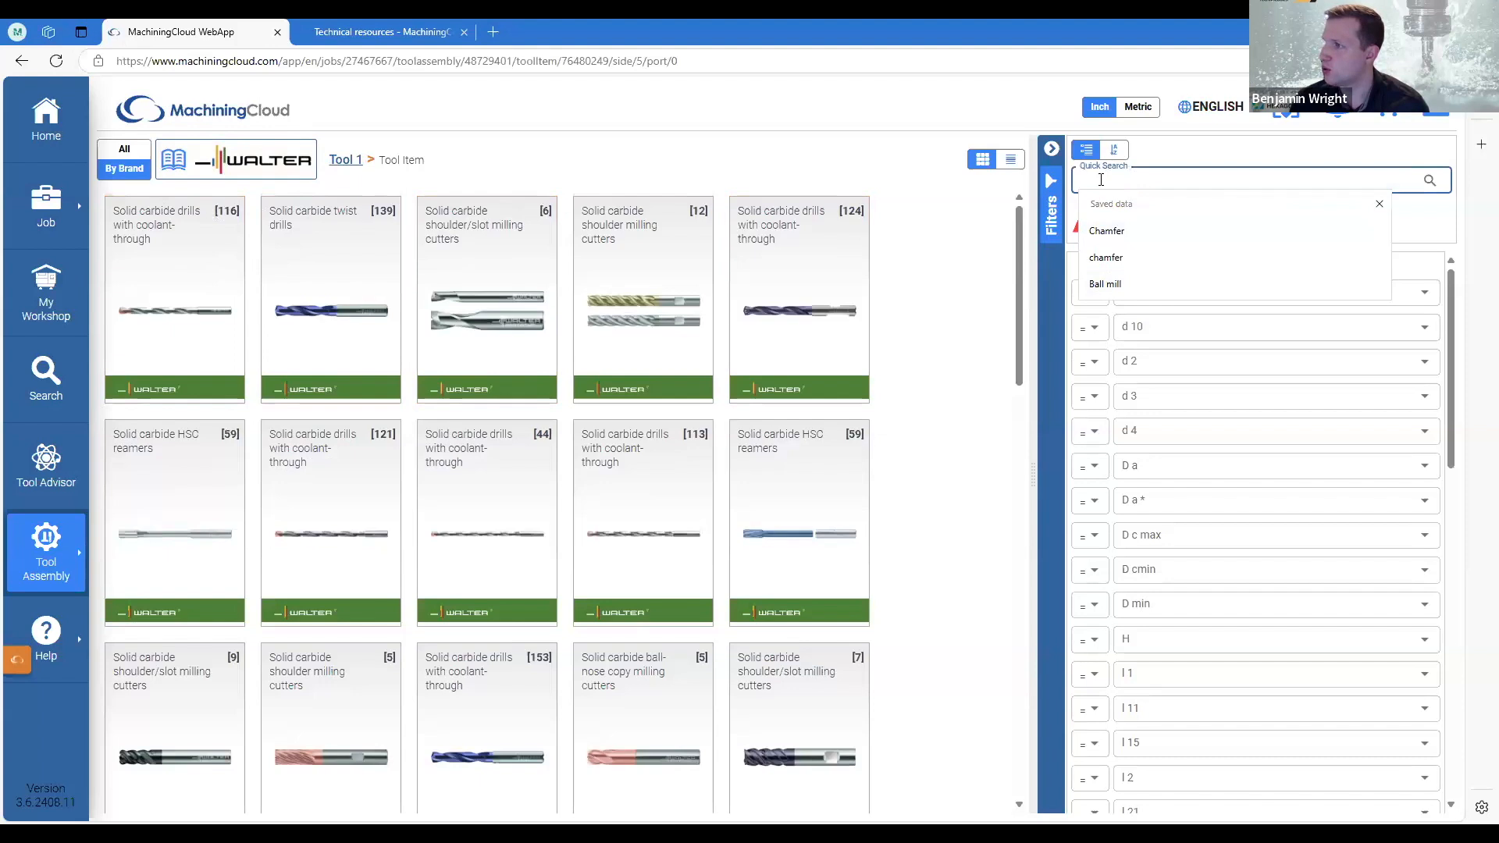
pyautogui.write('Chamfer')
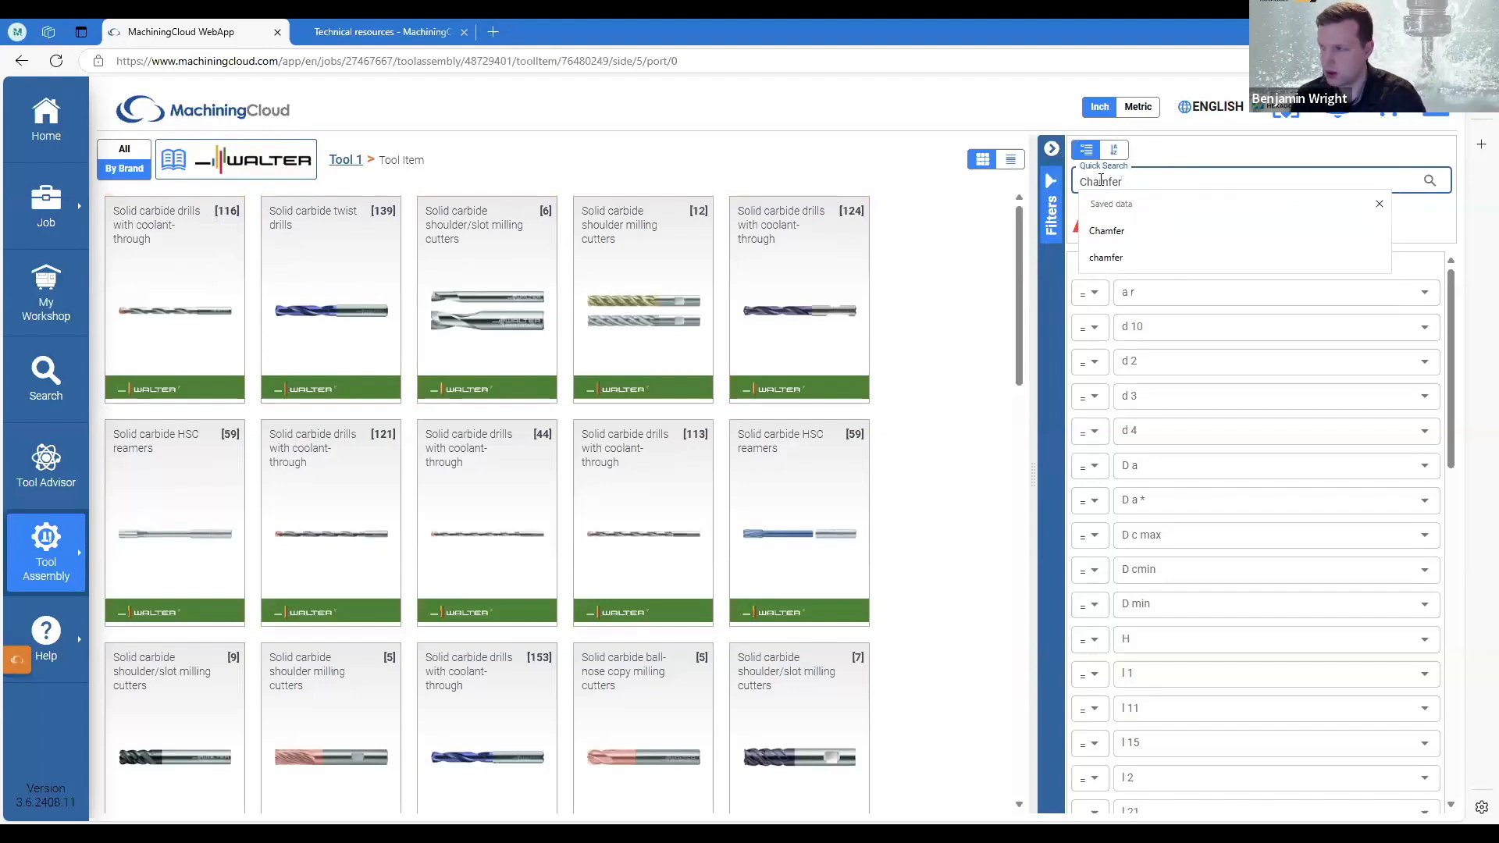
pyautogui.press('Return')
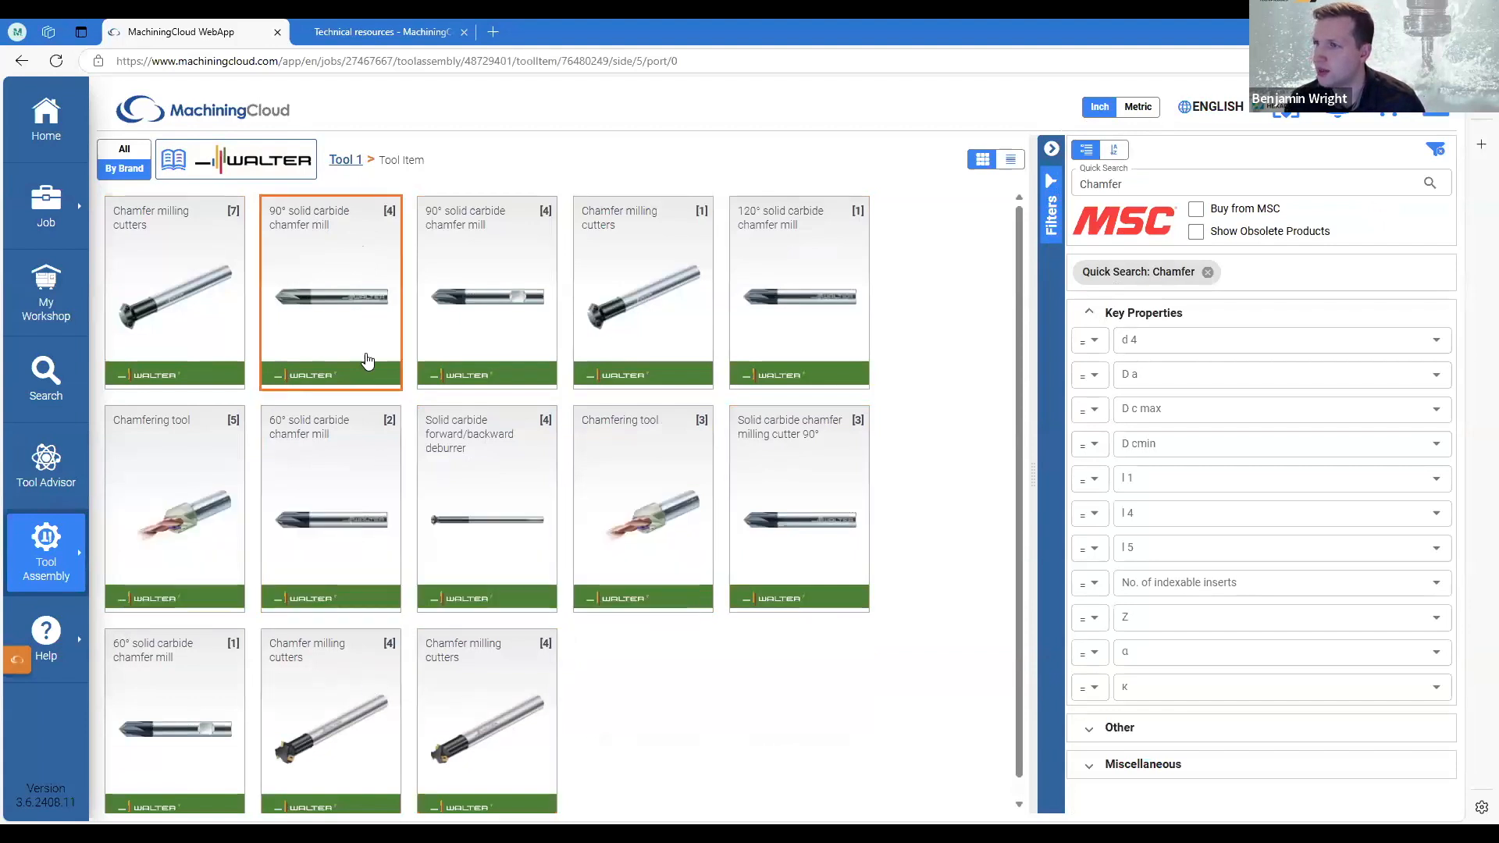
pyautogui.click(311, 228)
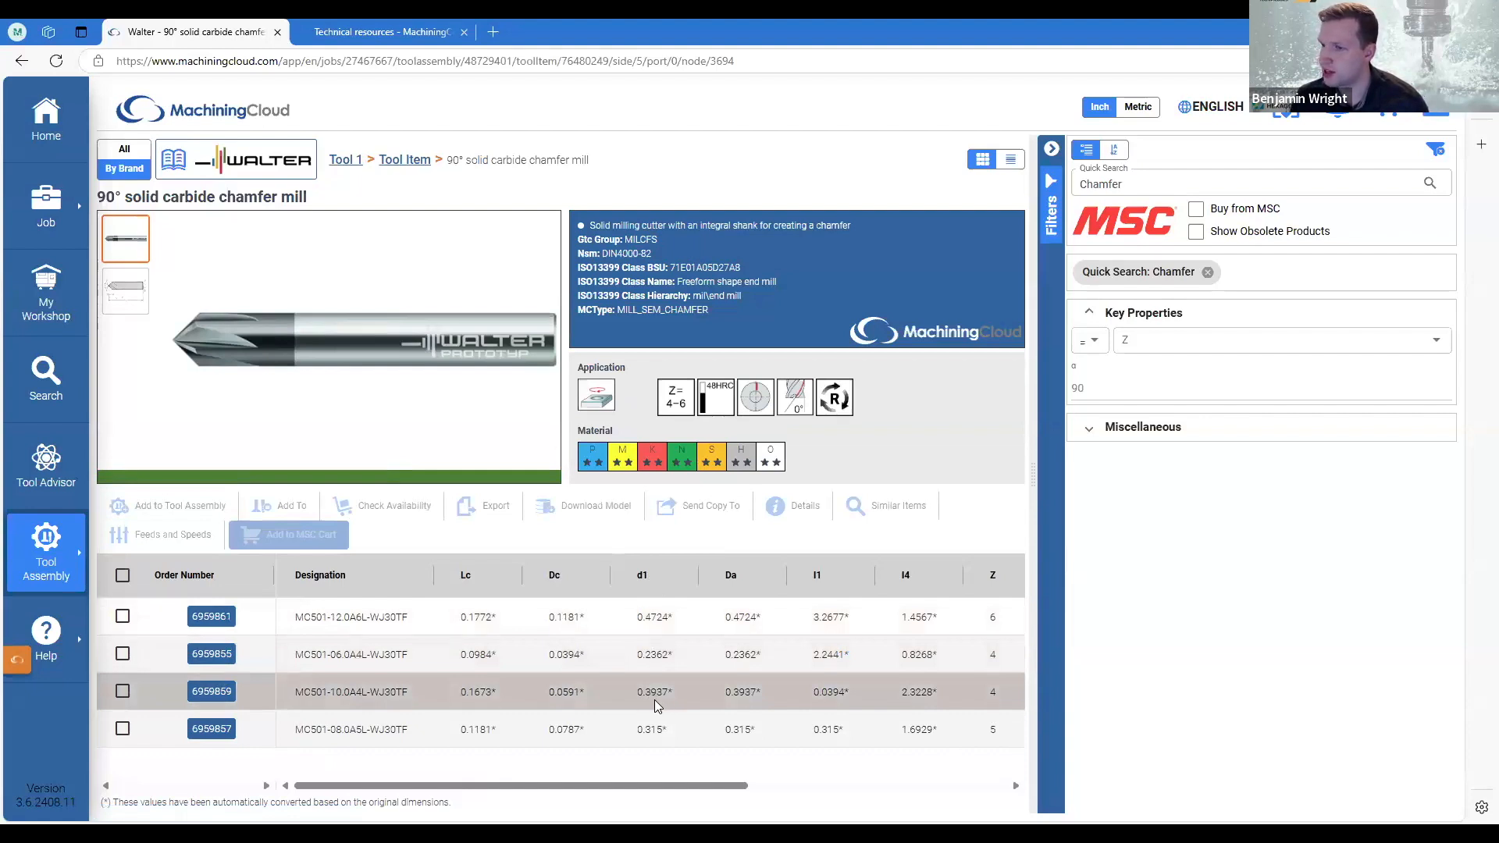
# Add the chamfer mill MC501-10.0A4L-WJ30TF to the tool assembly.
pyautogui.click(123, 692)
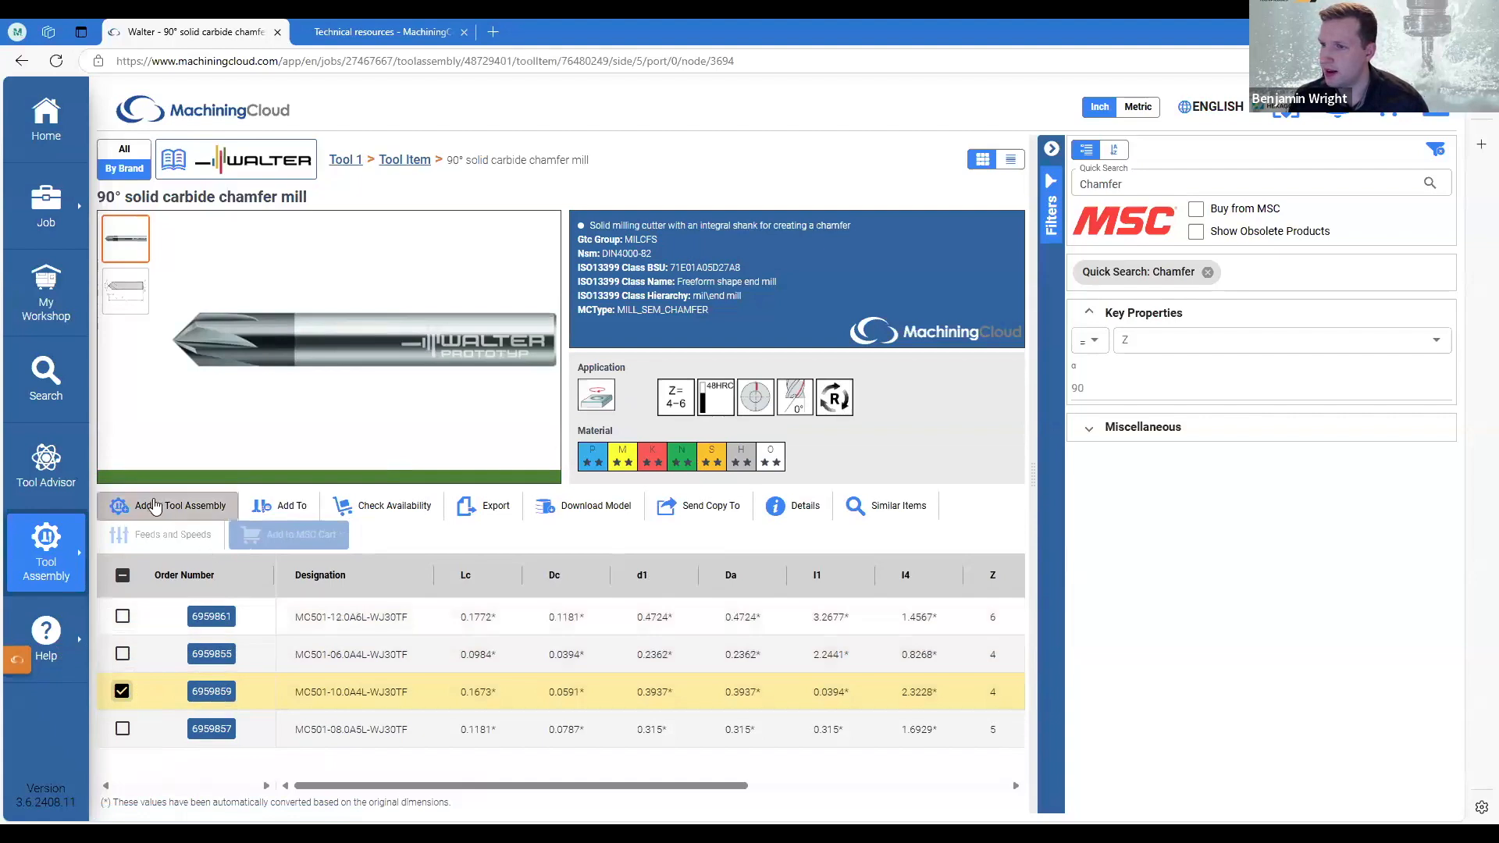
pyautogui.click(169, 513)
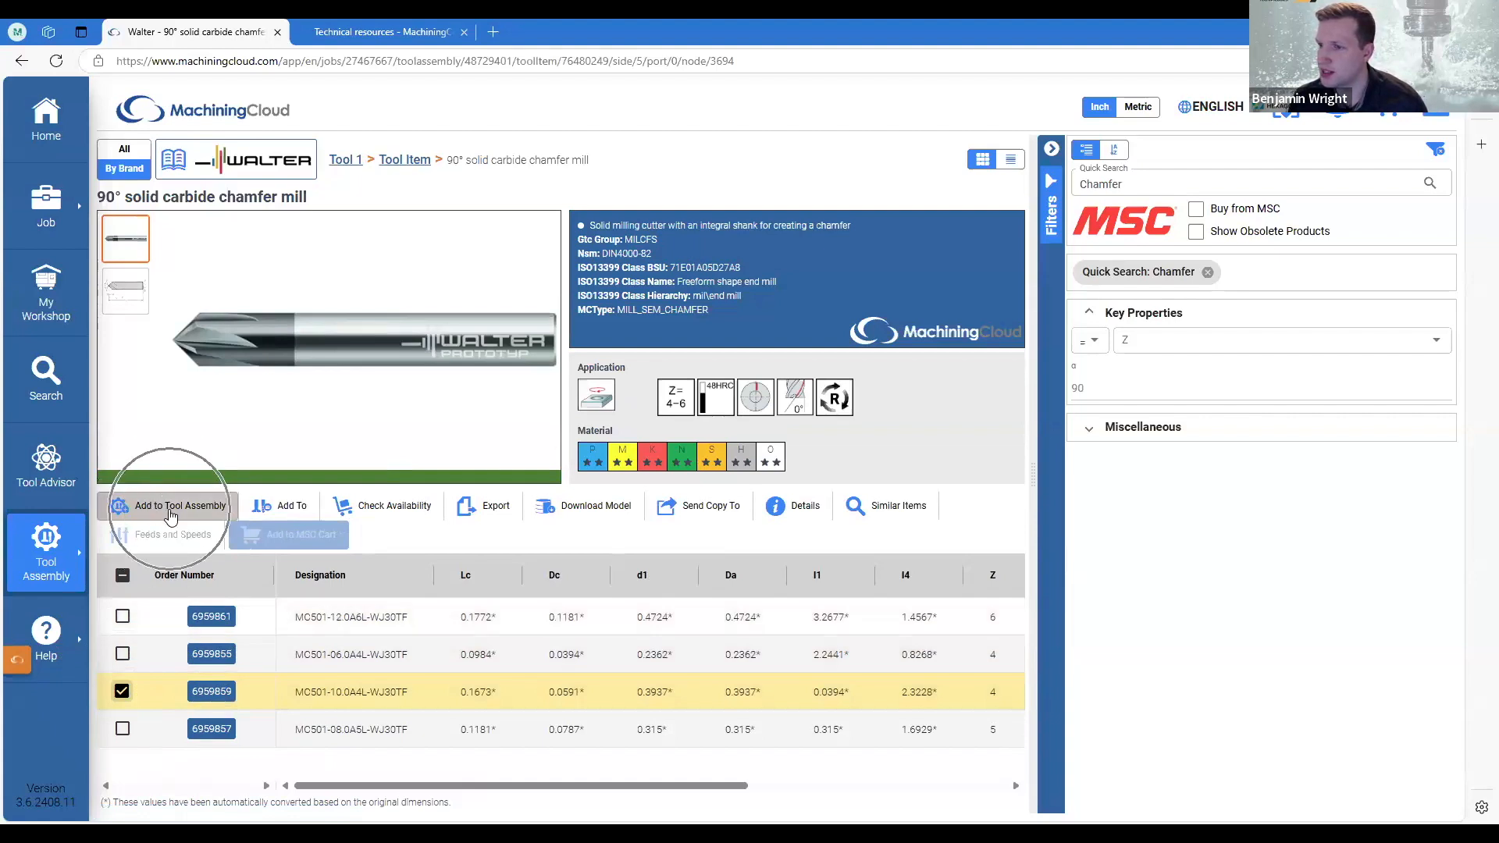
pyautogui.click(170, 512)
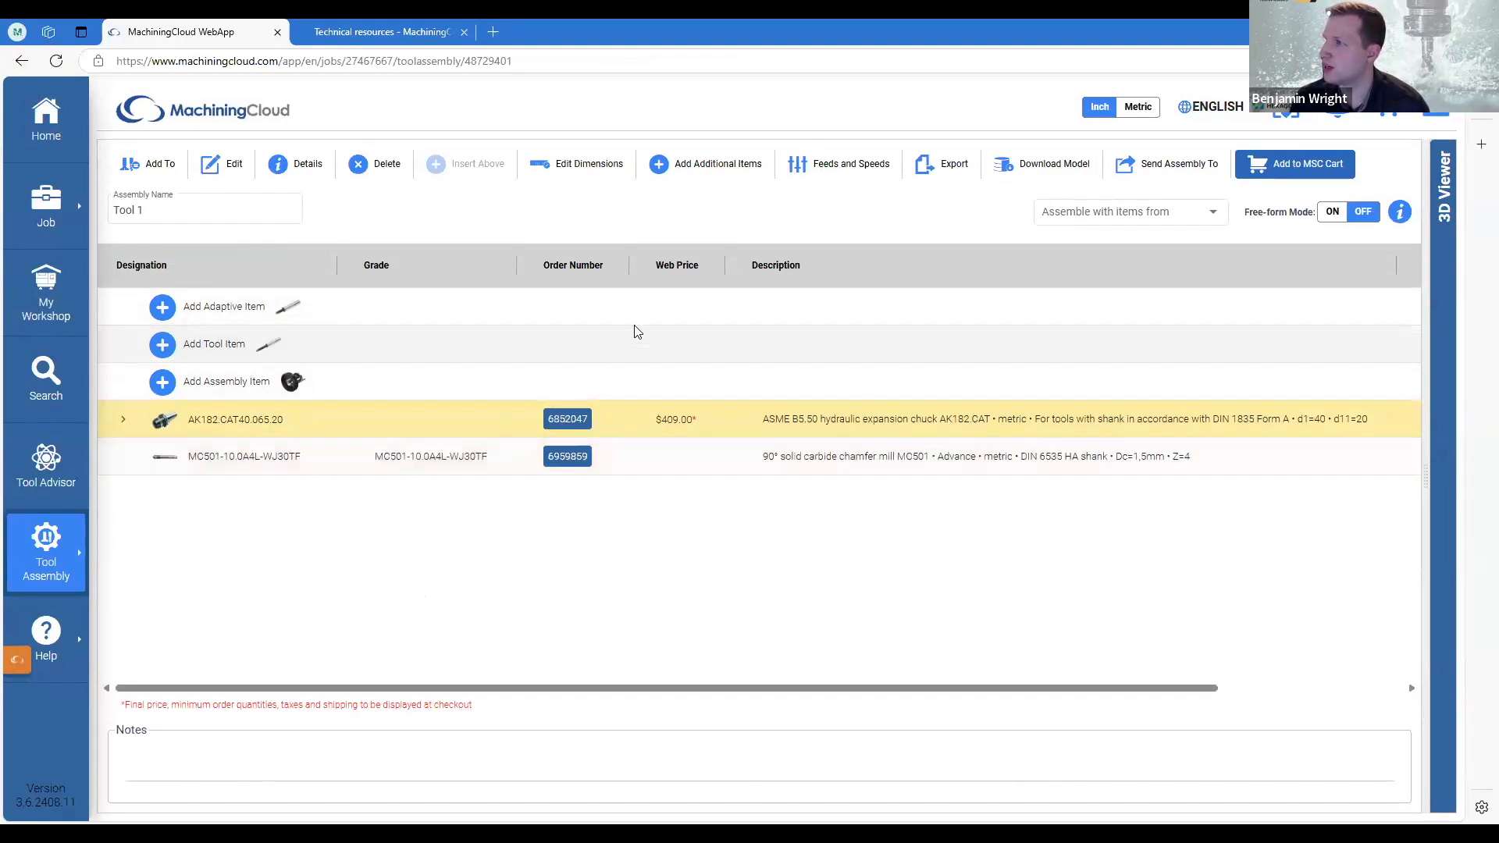
# Export the Tool 1 assembly for ESPRIT EDGE and switch back to the bust project in ESPRIT EDGE.
pyautogui.click(940, 170)
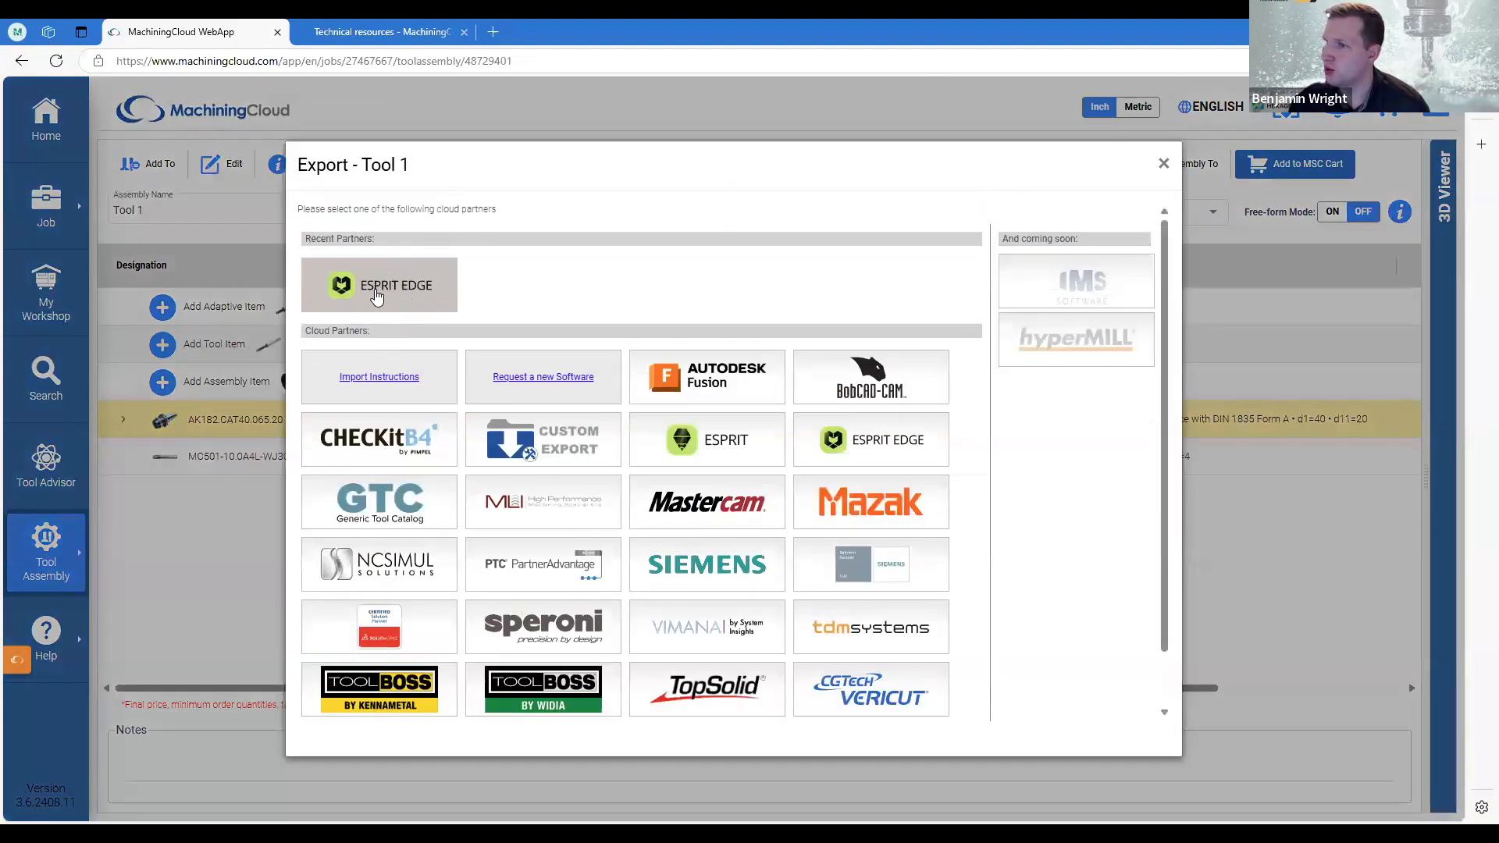
pyautogui.click(376, 295)
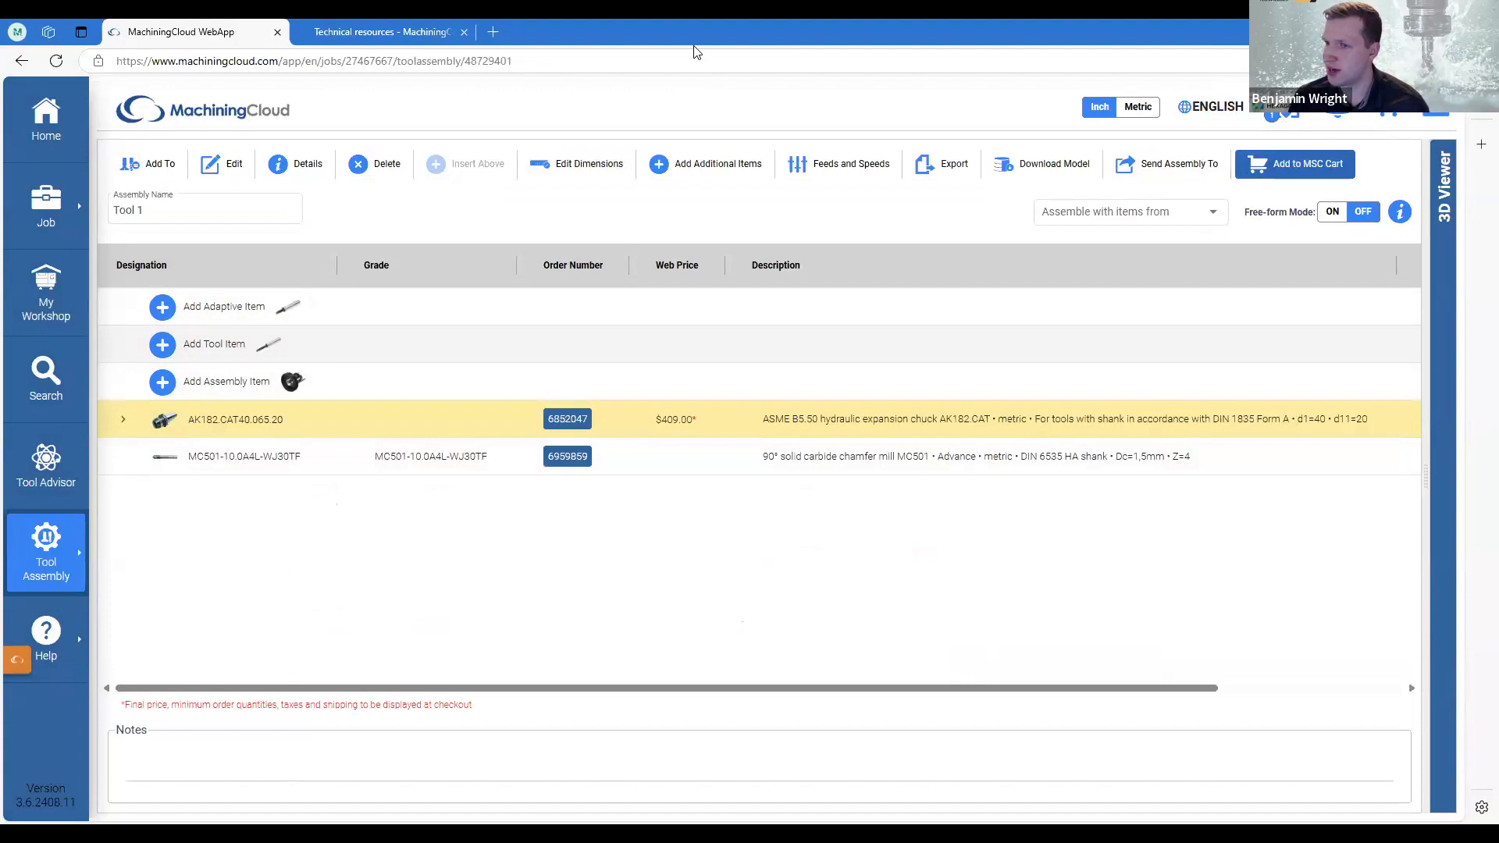
pyautogui.hotkey('alt', 'Tab')
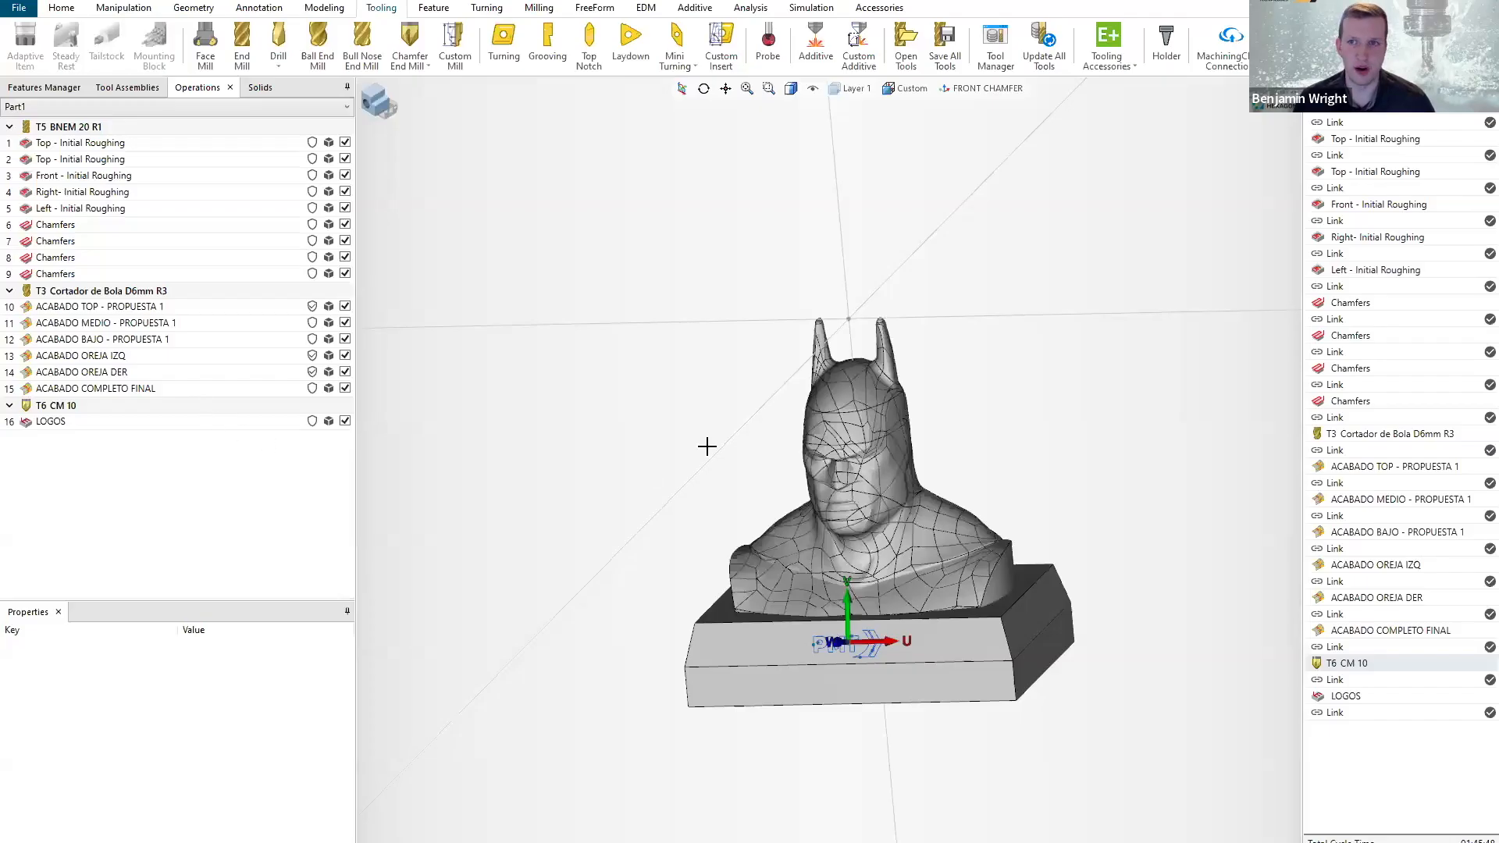
# Start importing tools from MachiningCloud and open the Chamfer.zip job report from the Webinar Files folder.
pyautogui.click(1233, 66)
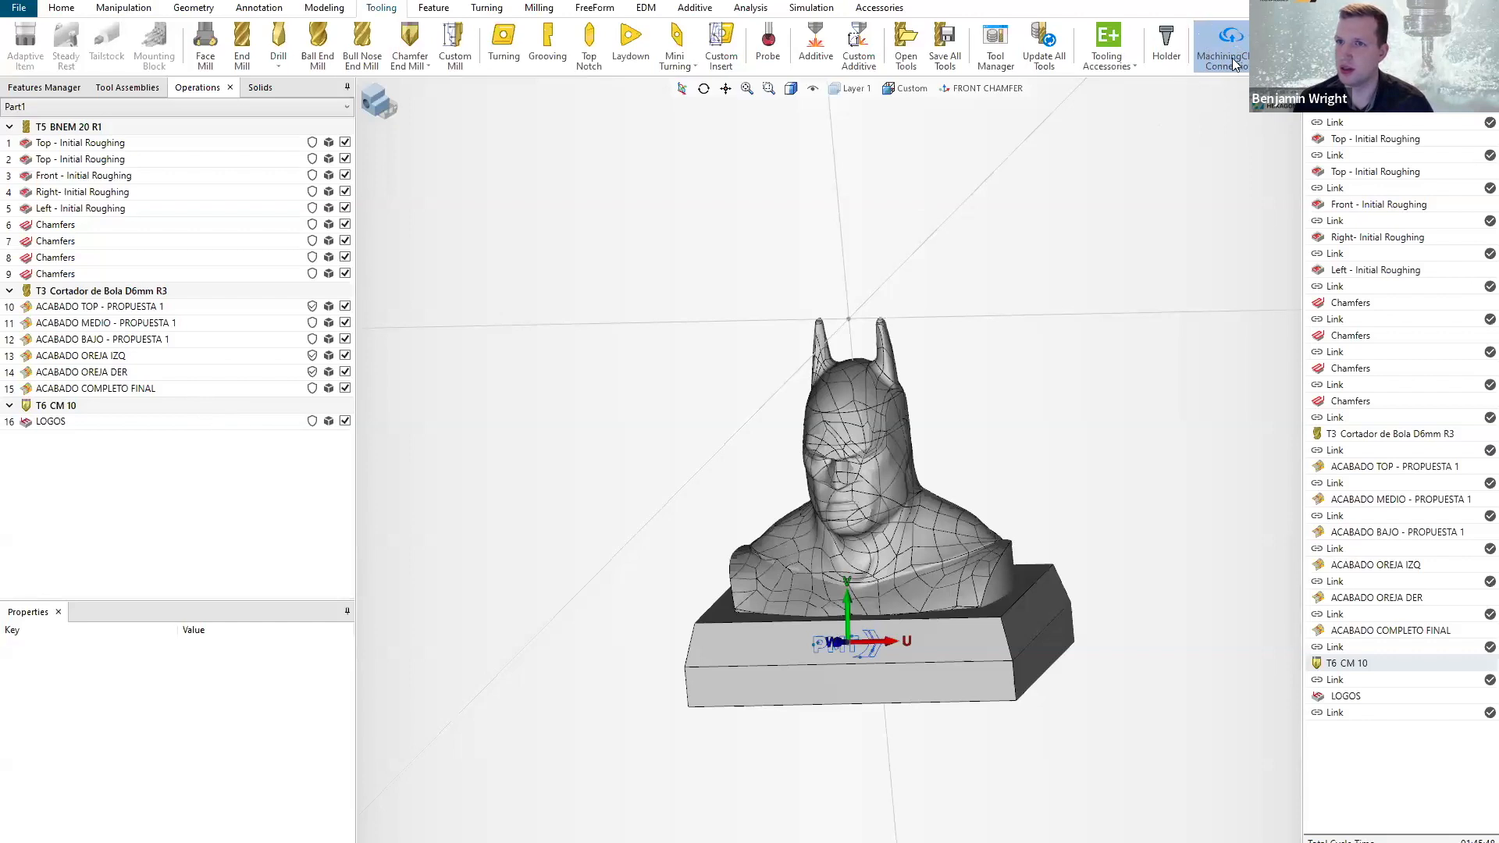
pyautogui.click(1234, 64)
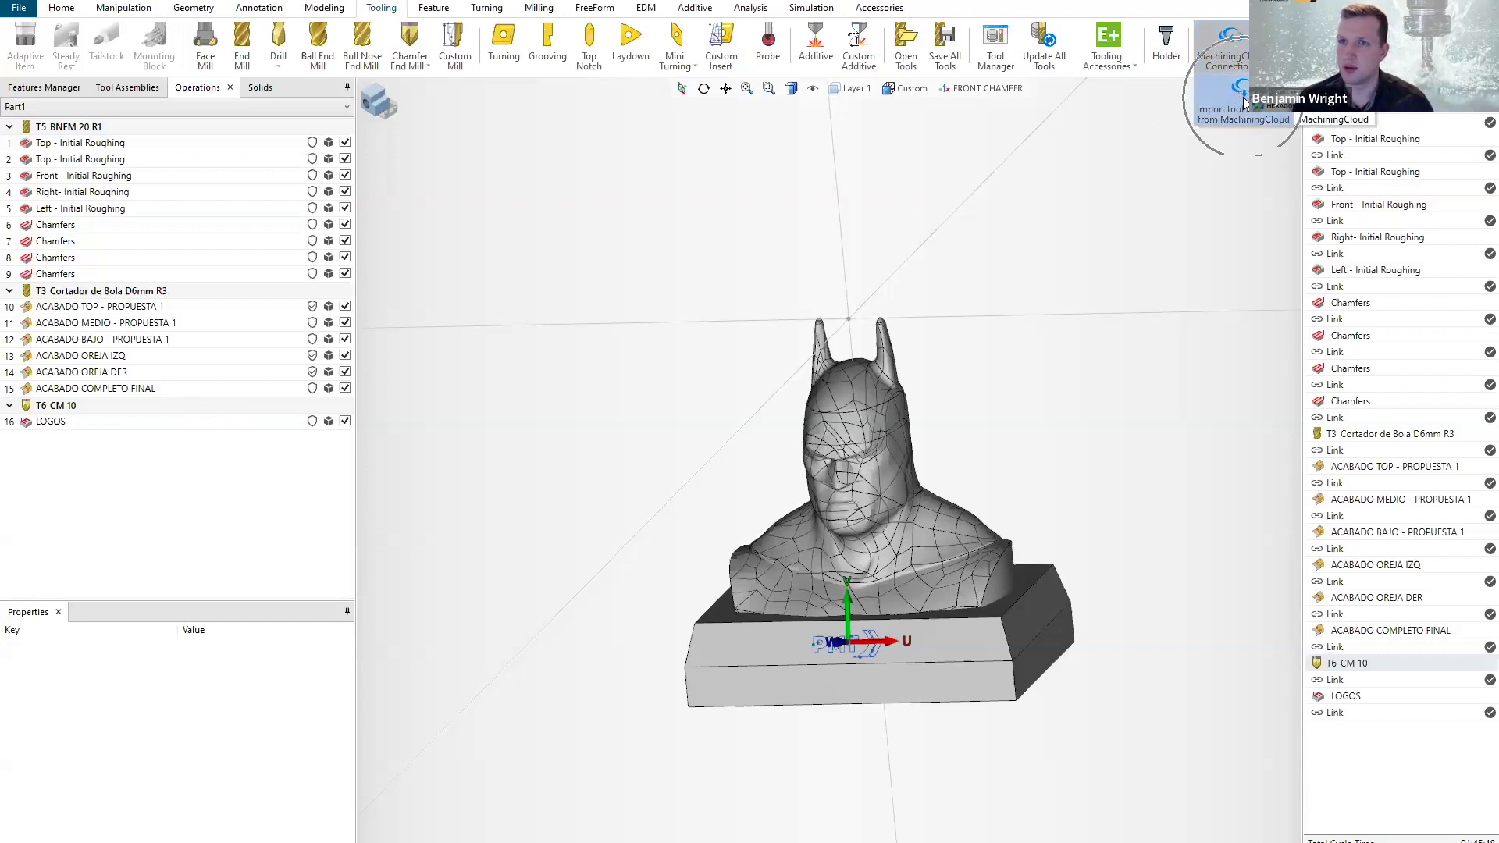
pyautogui.click(1241, 96)
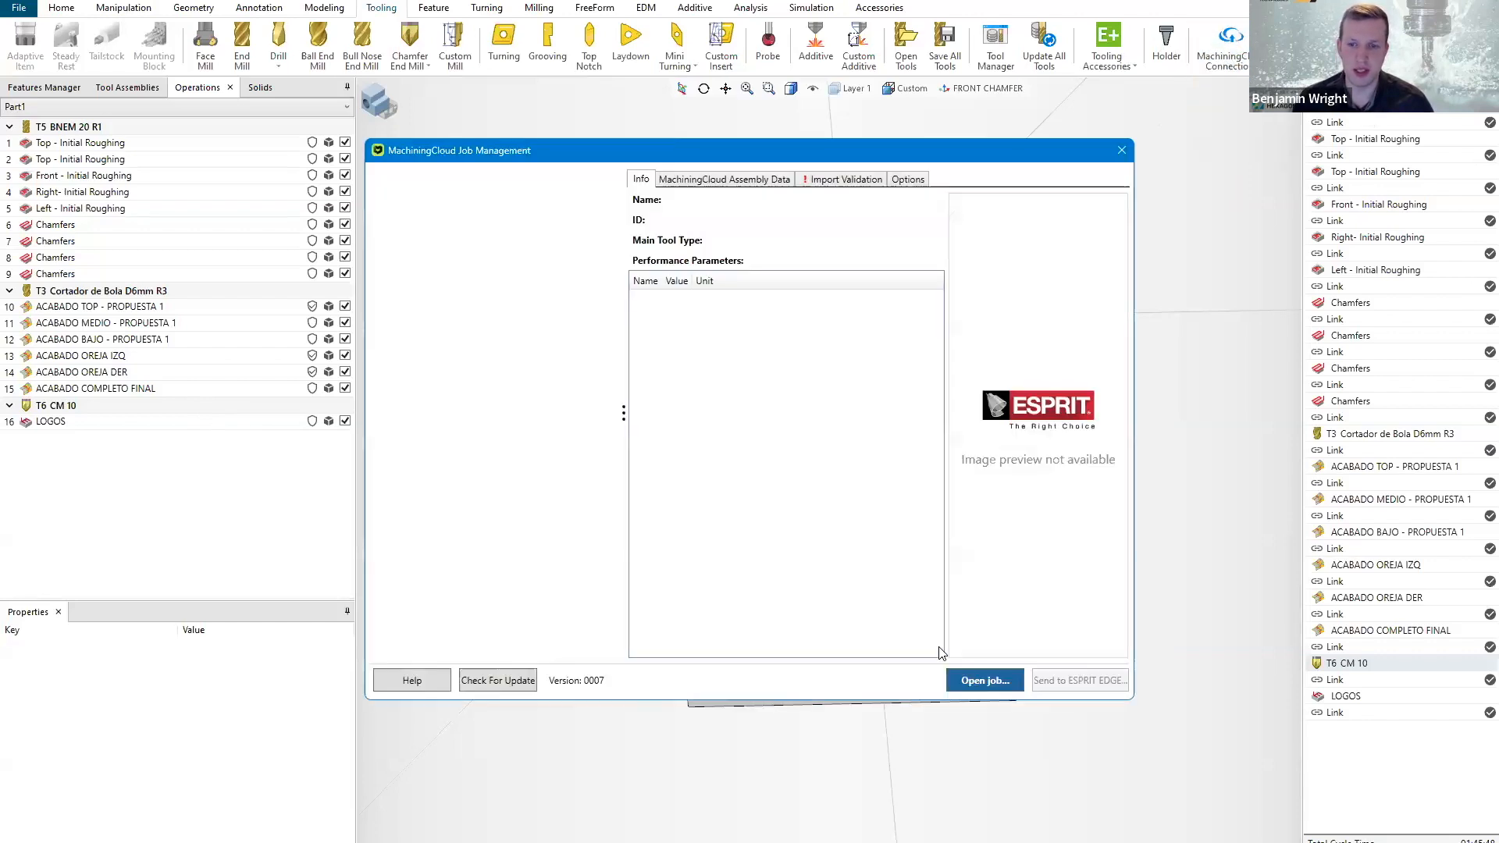
pyautogui.click(985, 684)
pyautogui.click(671, 370)
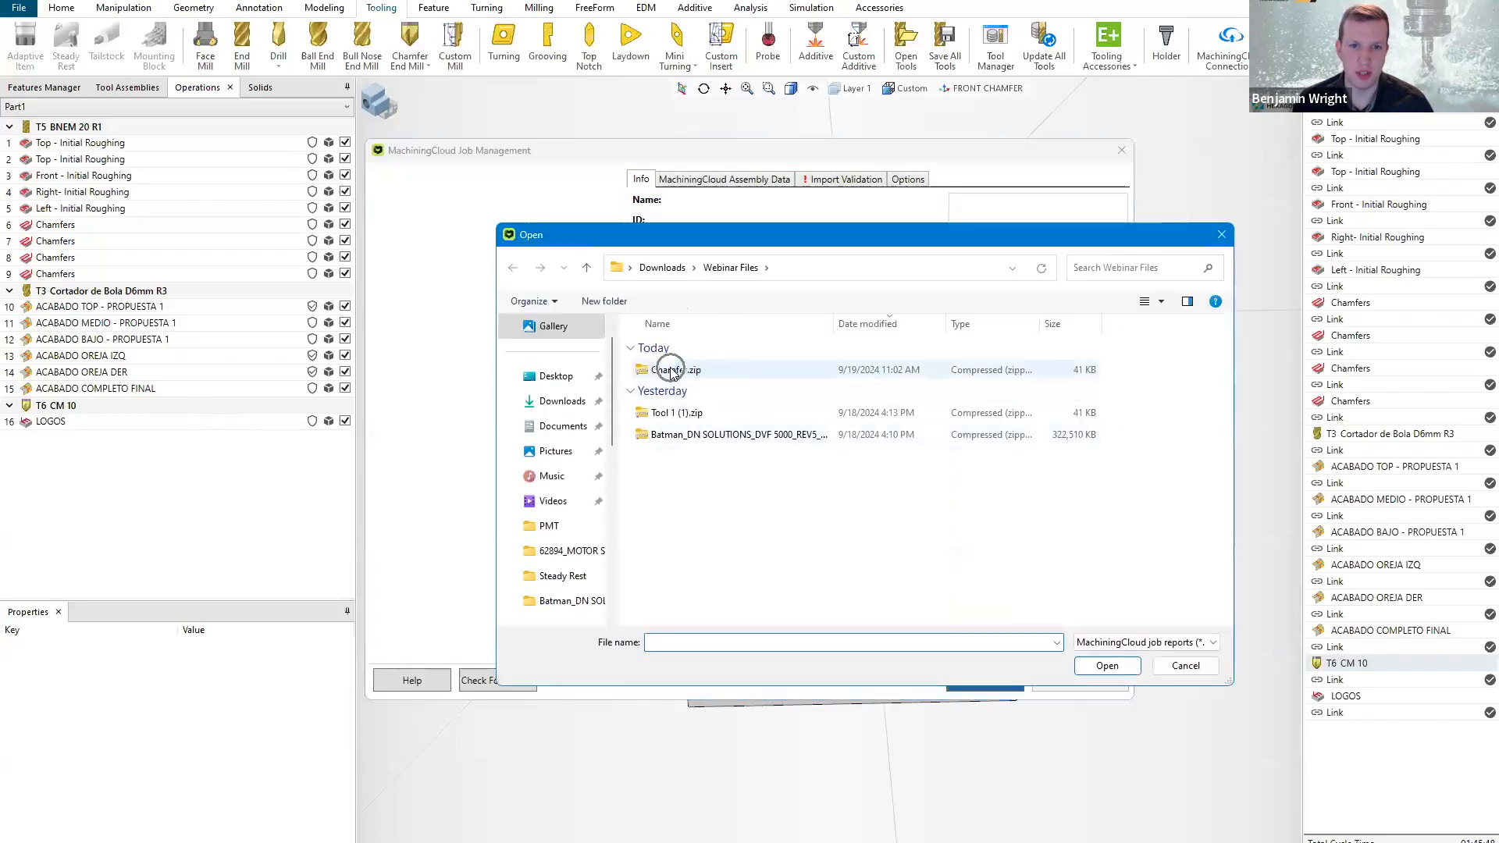
pyautogui.click(1110, 669)
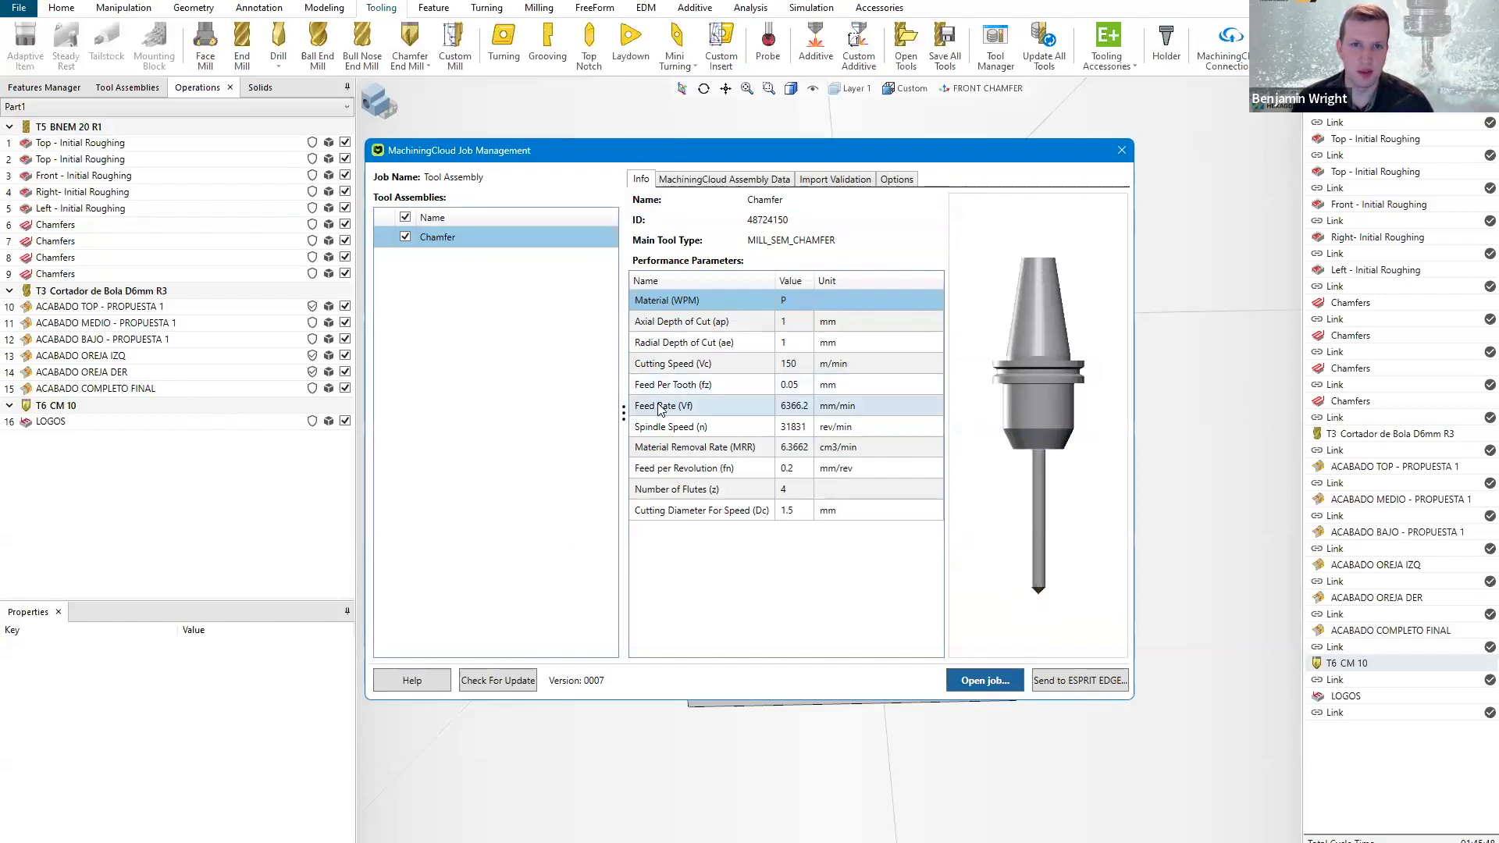
# Review the Chamfer assembly's import validation parameters and send it to ESPRIT EDGE.
pyautogui.click(833, 179)
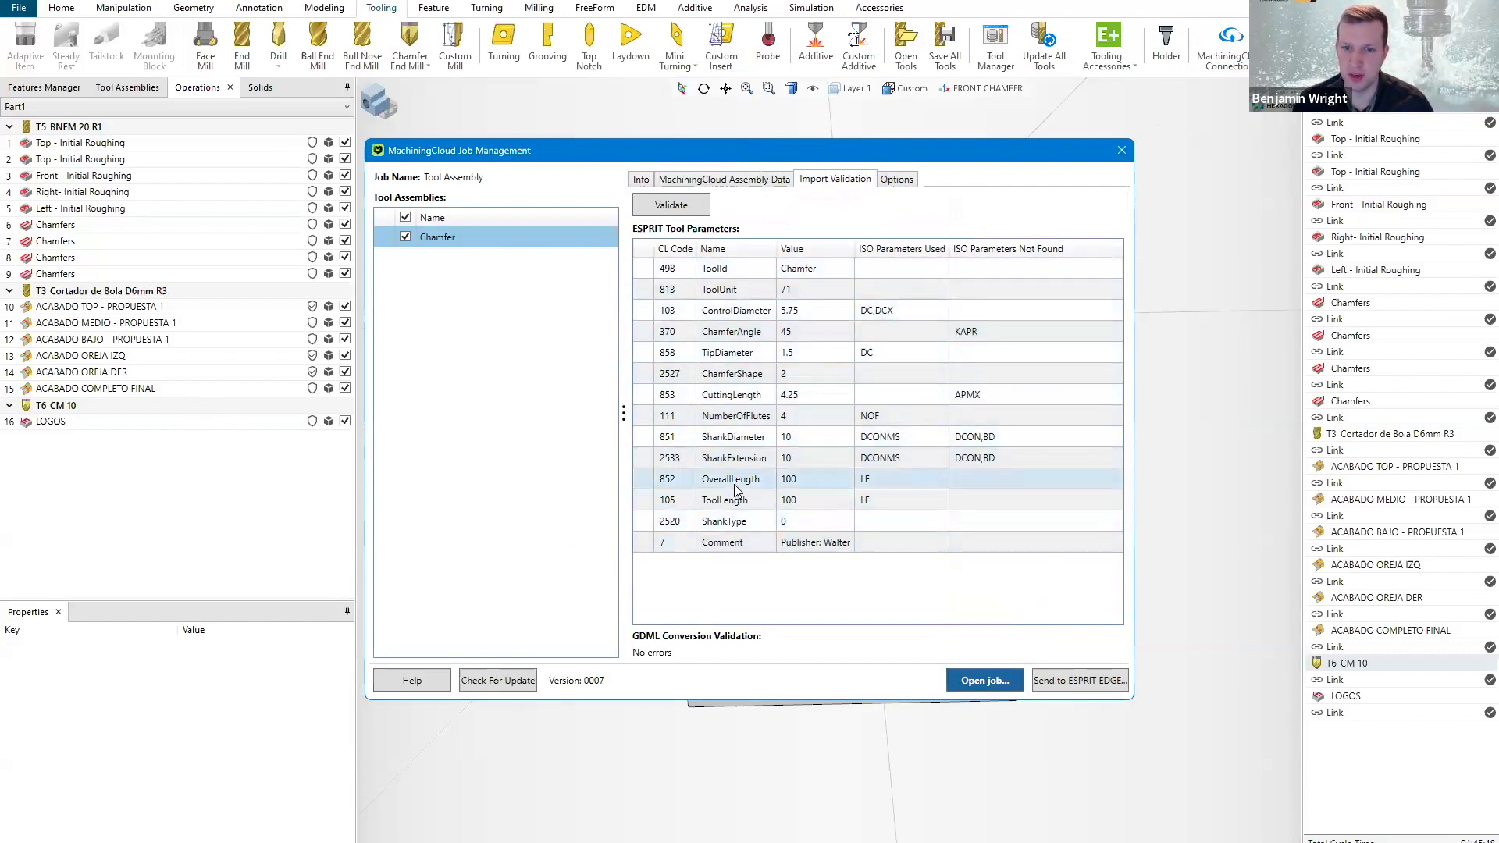
pyautogui.click(641, 181)
pyautogui.click(1068, 679)
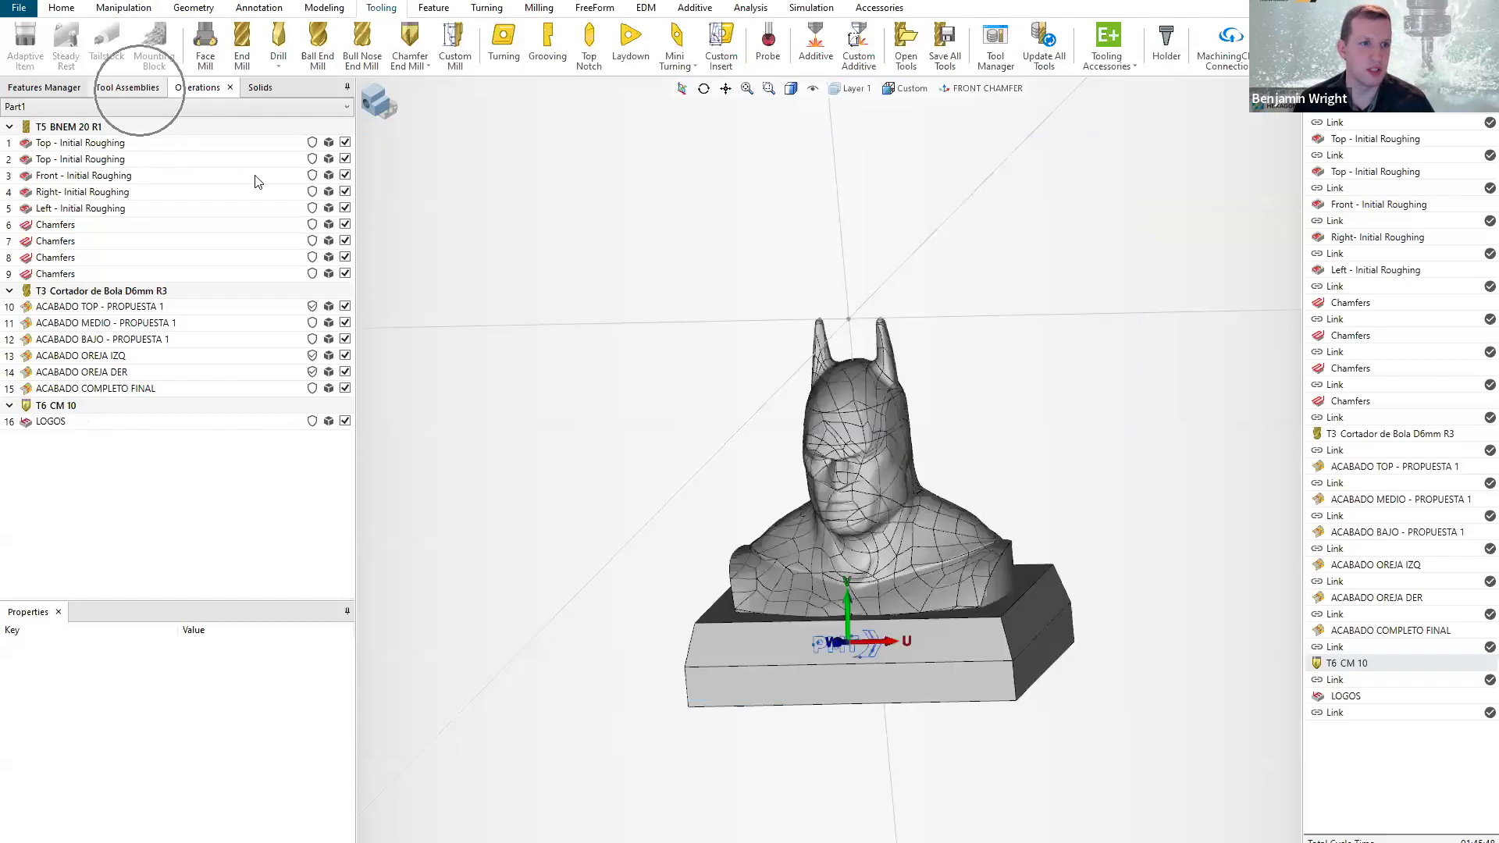
# Examine the imported hydraulic chuck assembly and its T7 Chamfer tool among the project's tool assemblies.
pyautogui.click(136, 90)
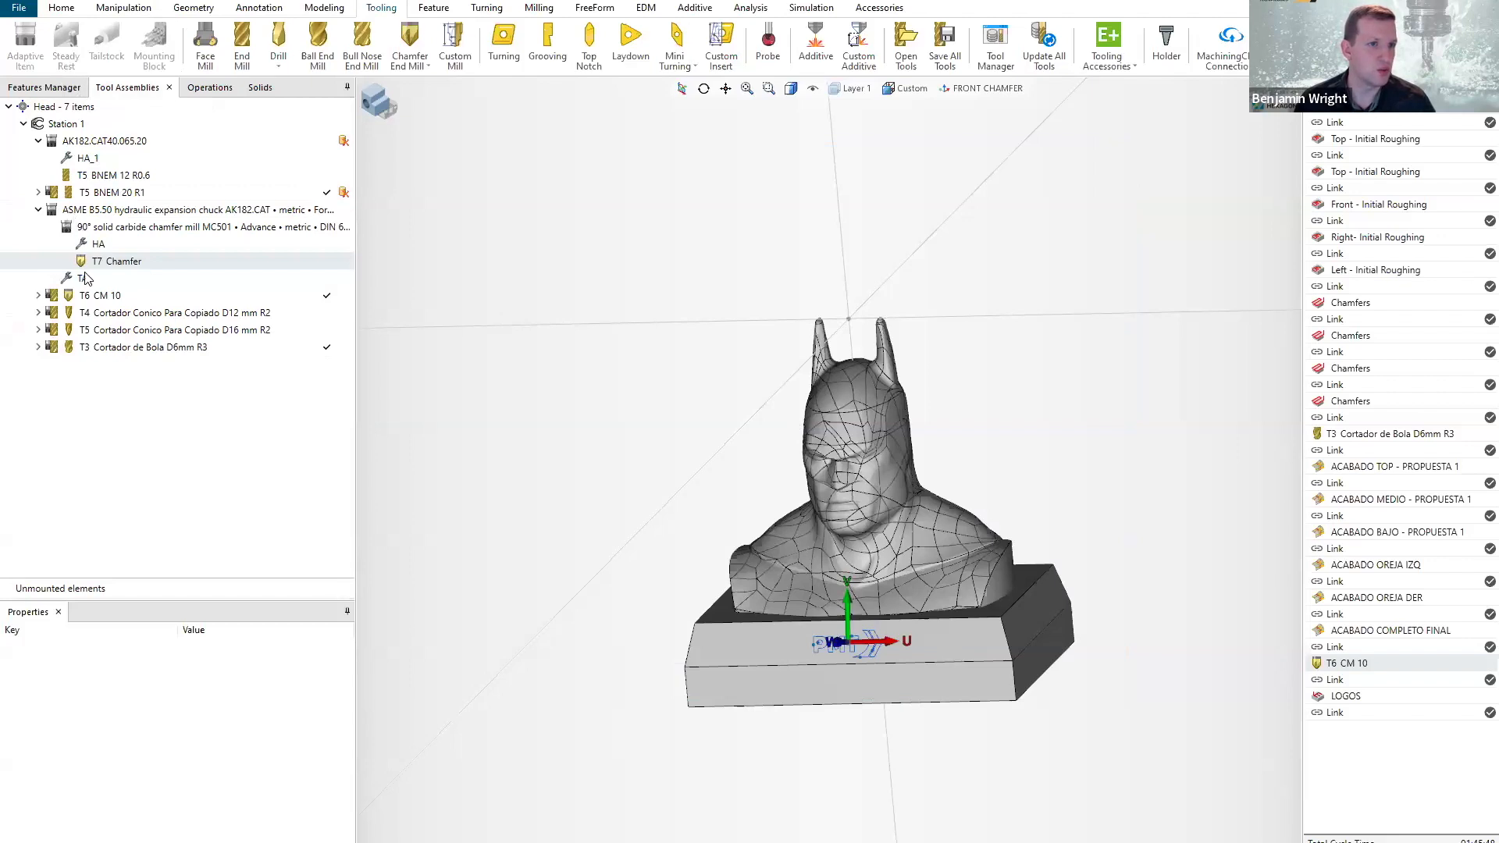
pyautogui.click(93, 213)
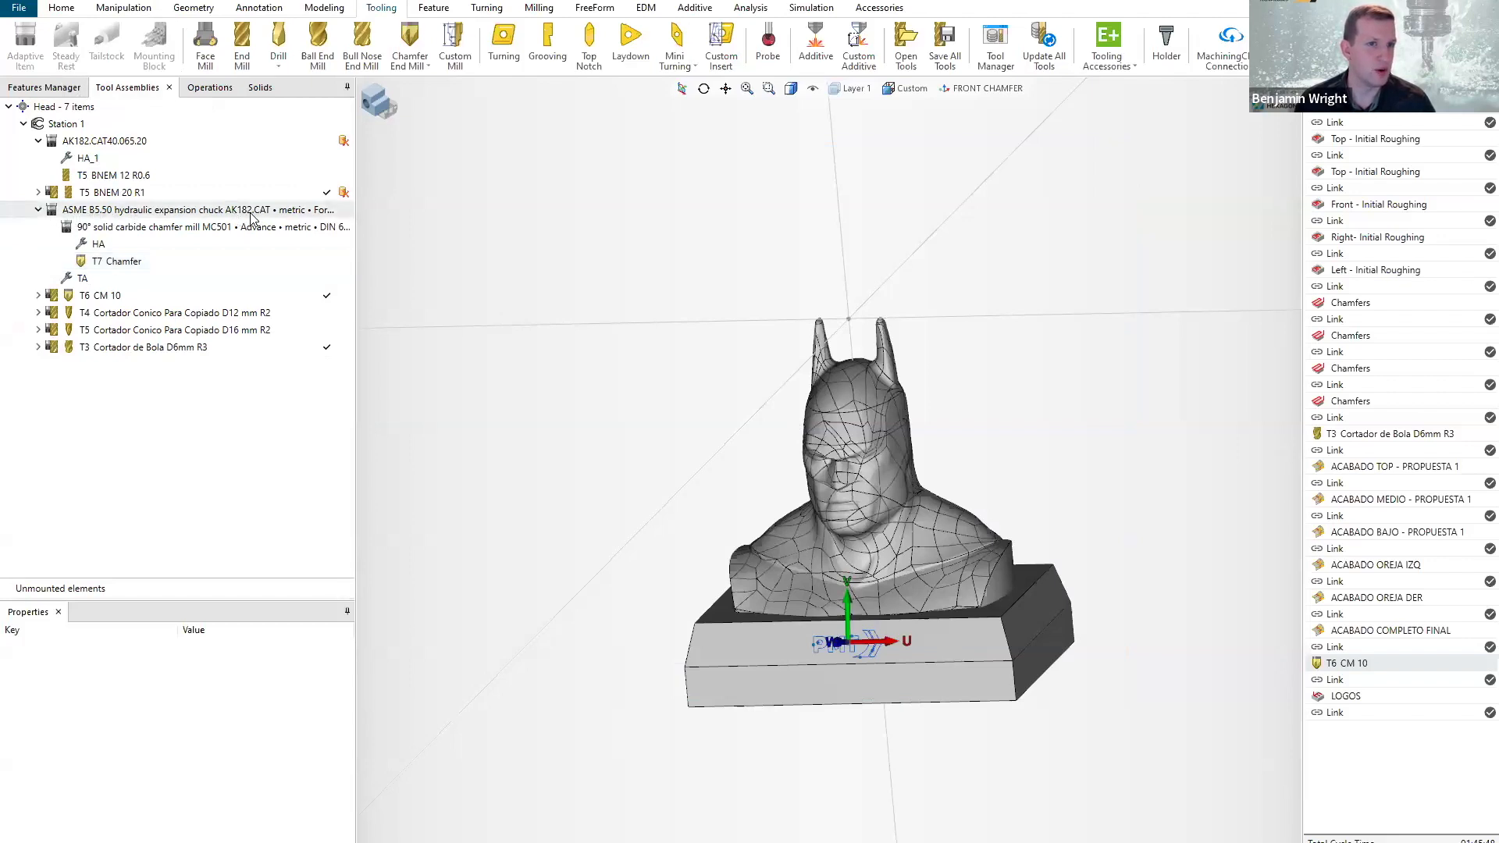
pyautogui.click(114, 266)
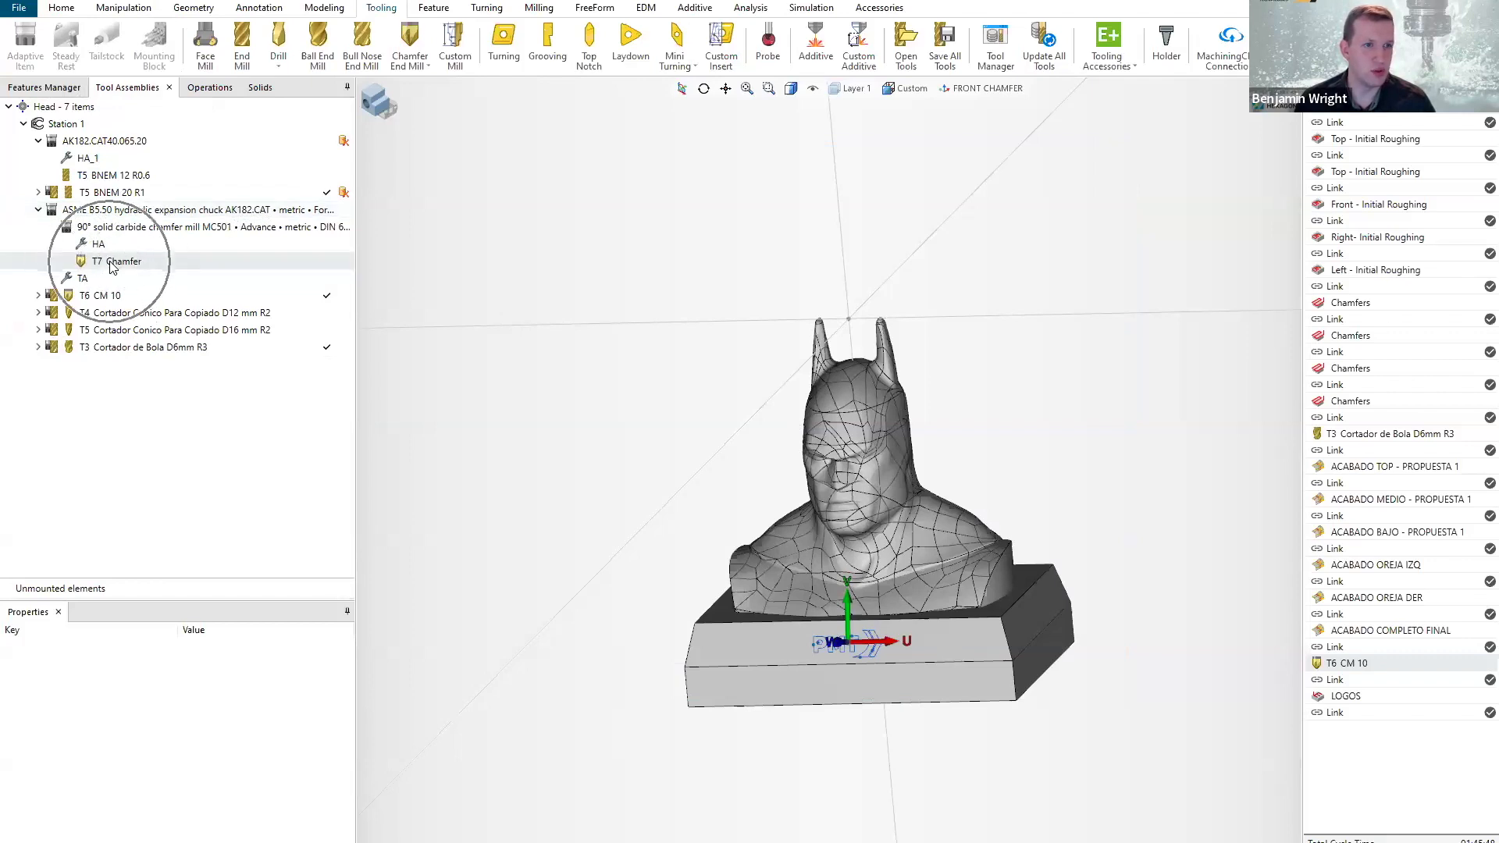
pyautogui.click(38, 209)
pyautogui.click(38, 209)
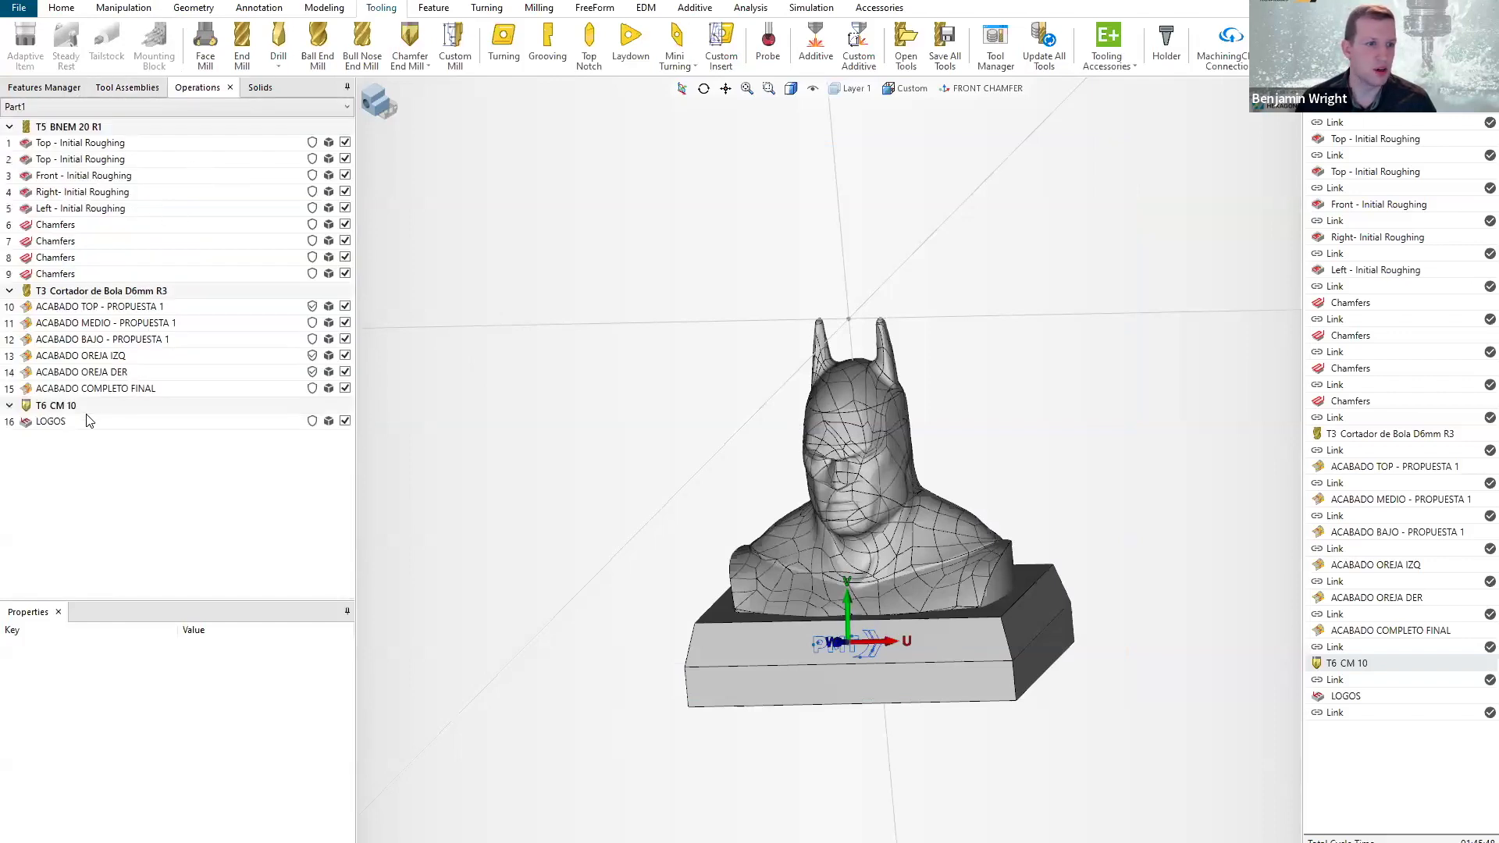
# Change the tool of the LOGOS engraving operation to Chamfer and apply the edit.
pyautogui.moveTo(53, 429)
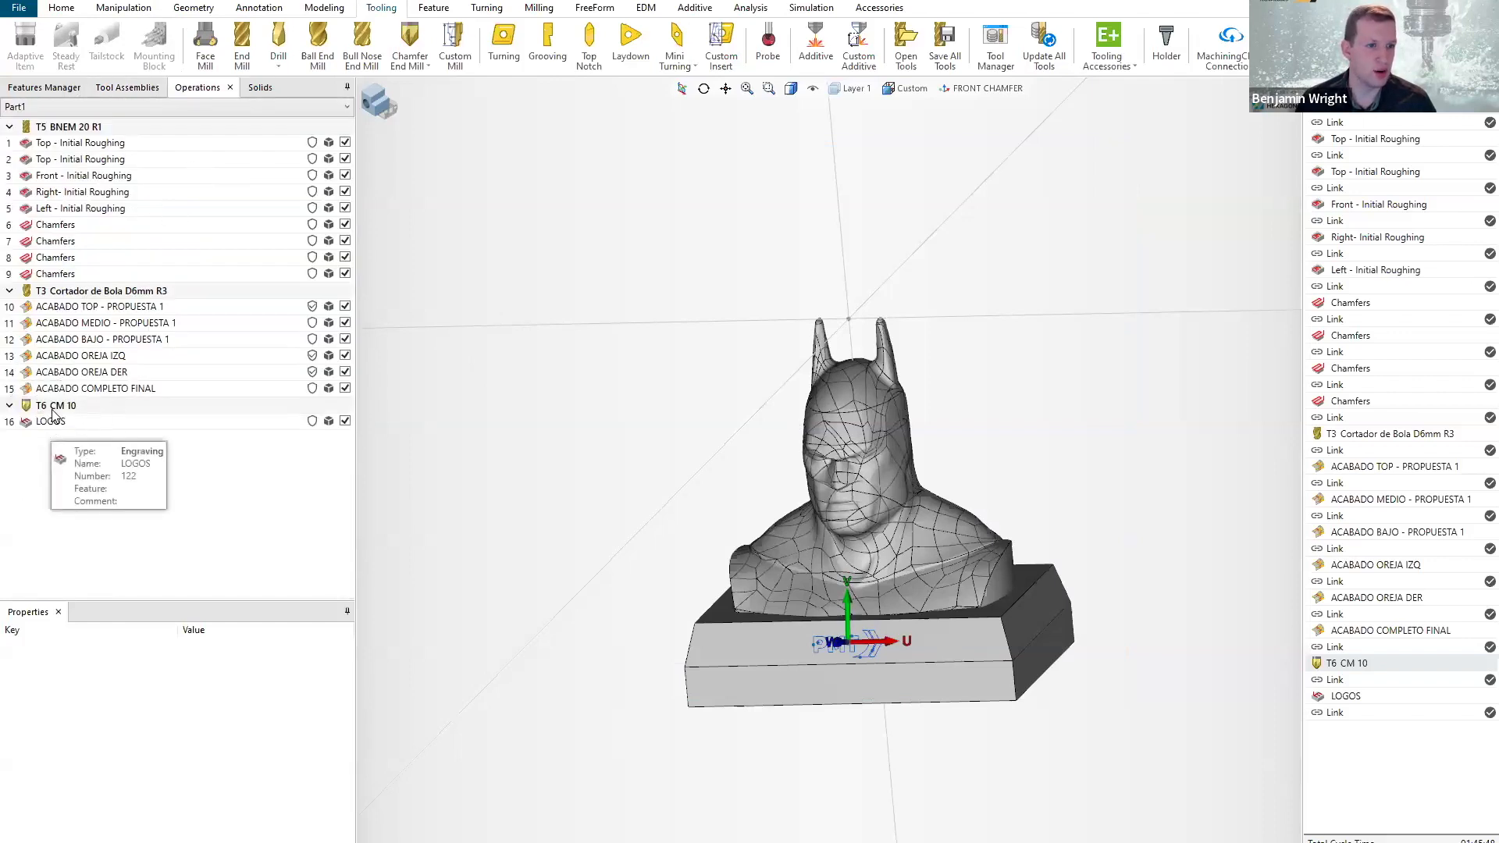
pyautogui.click(51, 421)
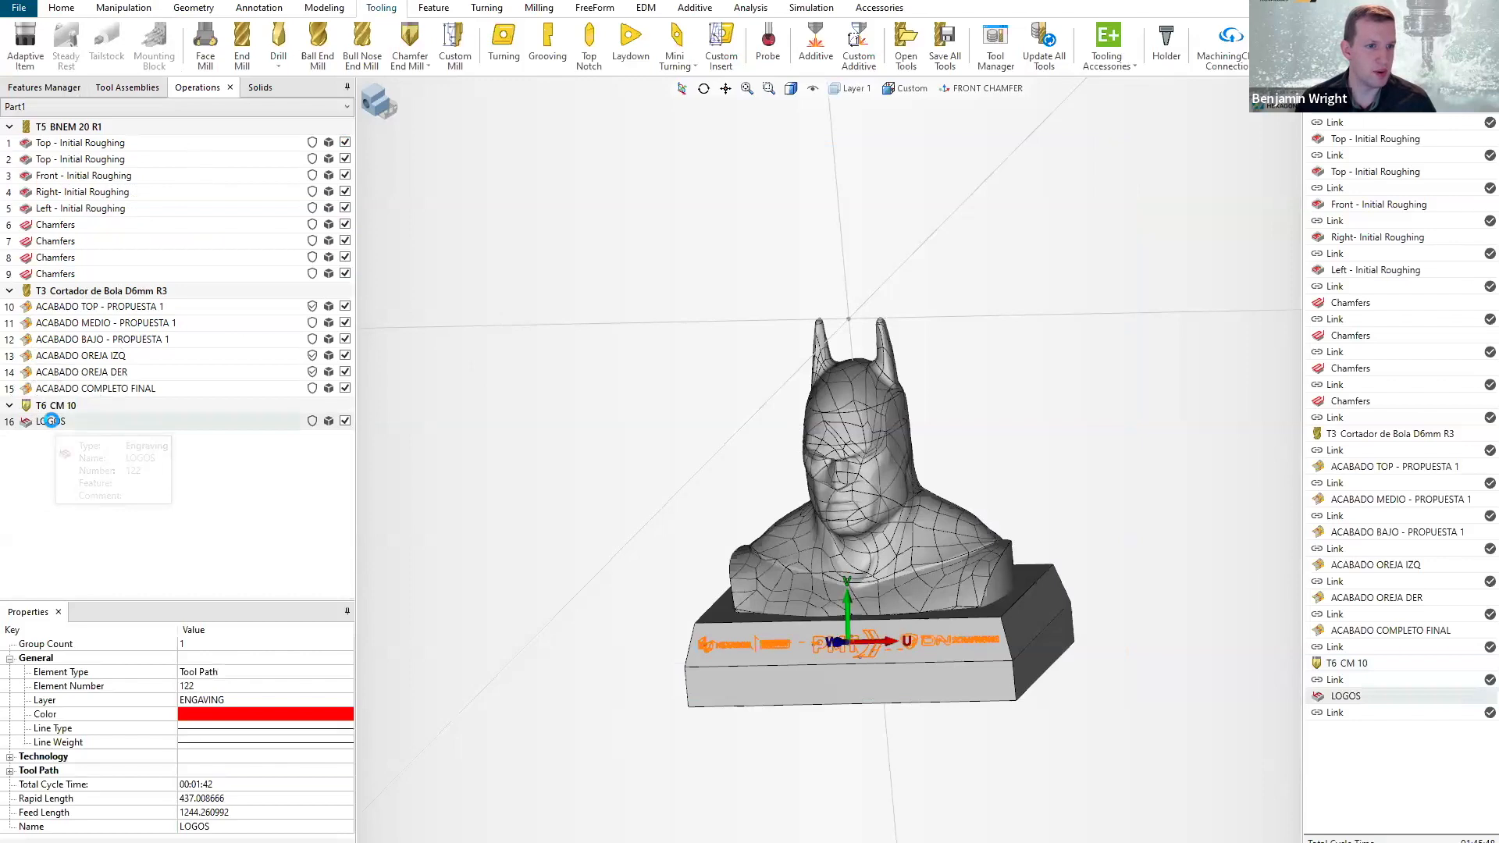
pyautogui.doubleClick(51, 421)
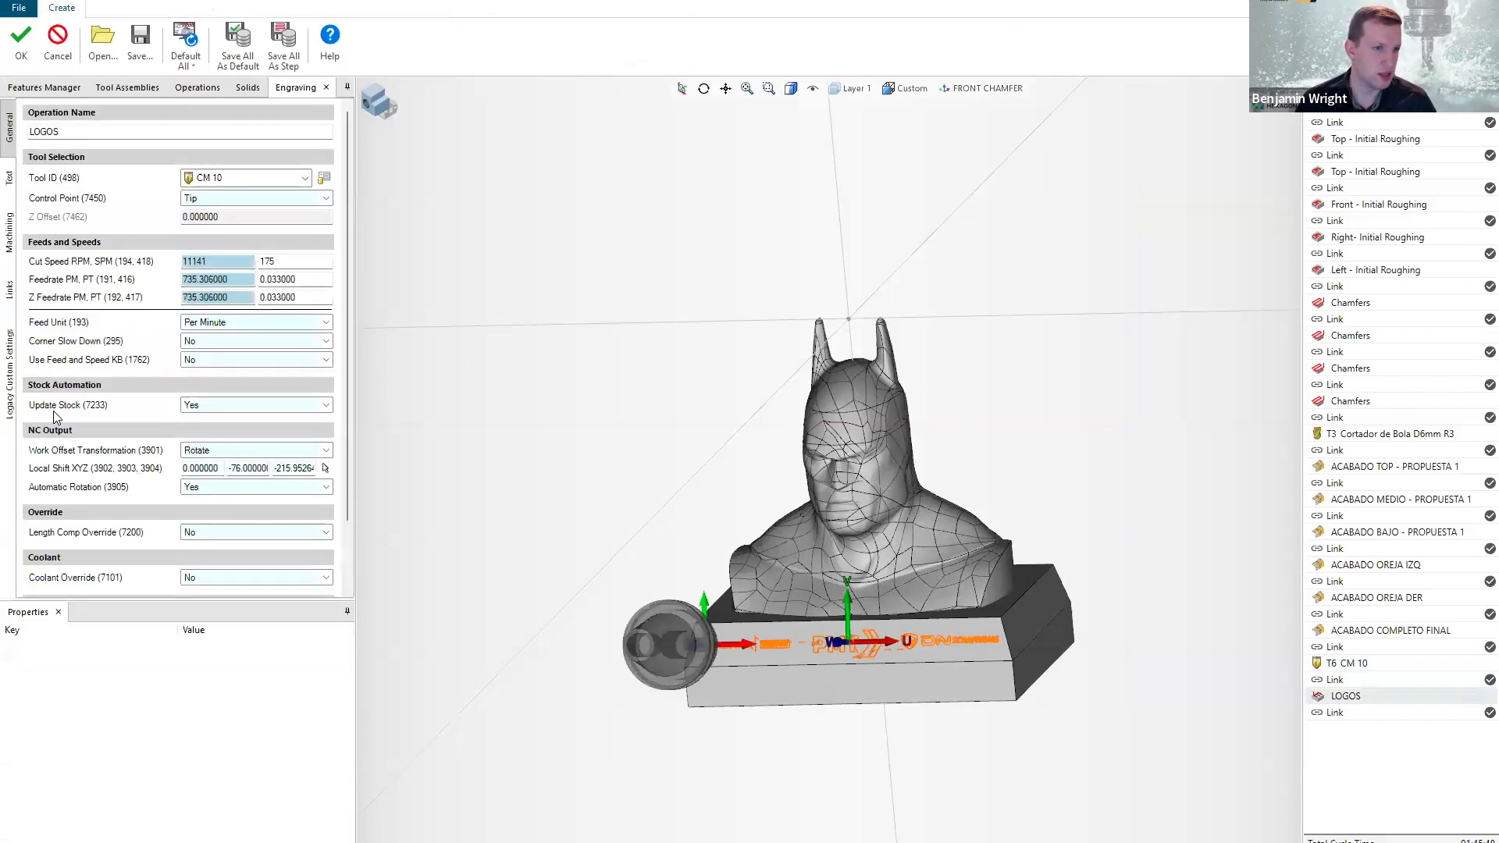
pyautogui.click(231, 178)
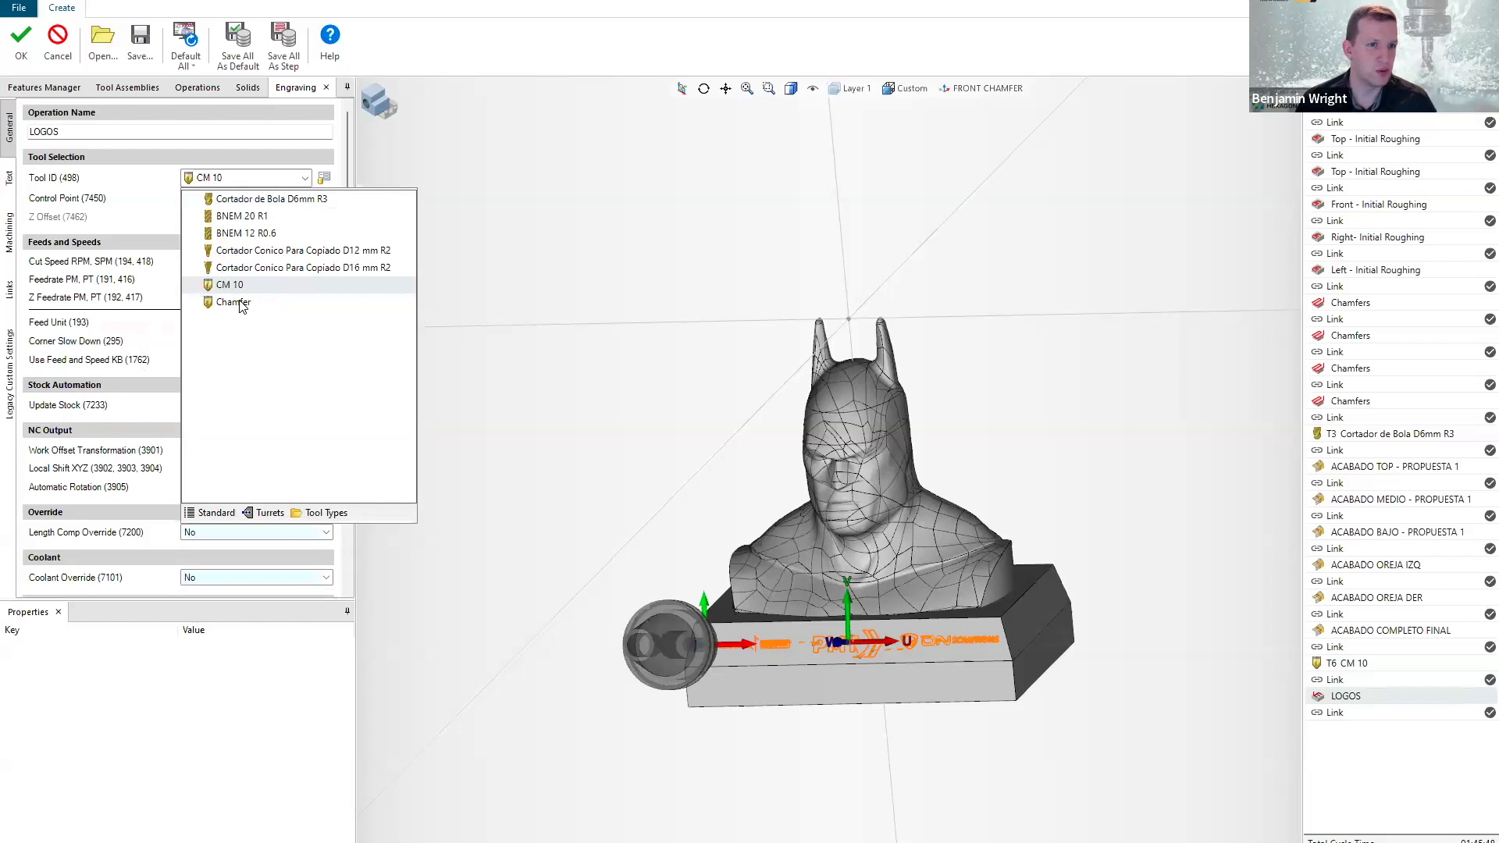
pyautogui.click(21, 59)
pyautogui.click(21, 58)
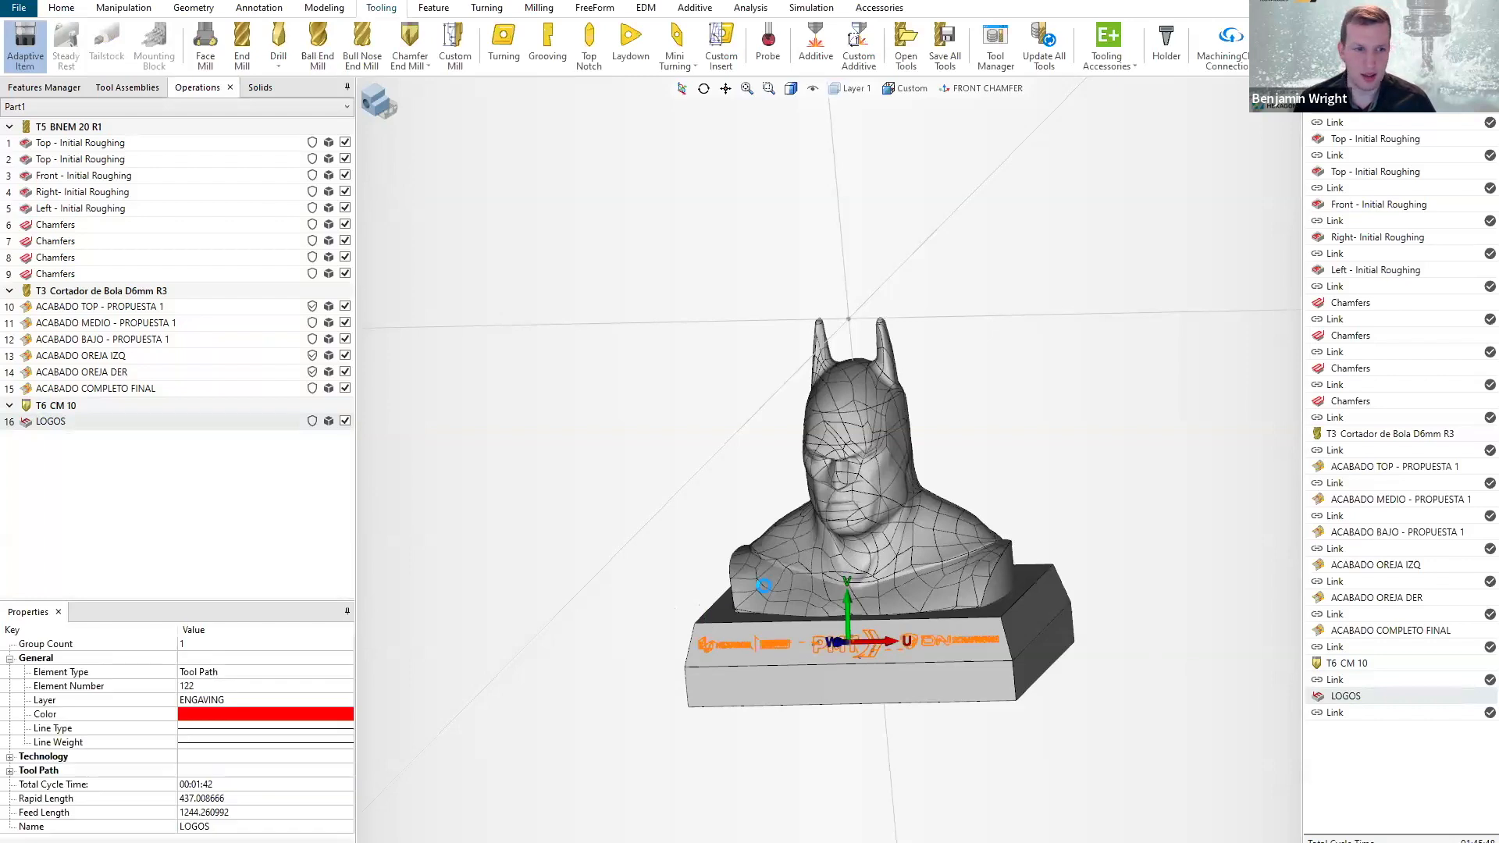
pyautogui.press('ctrl')
pyautogui.press('ctrl')
pyautogui.press('ctrl')
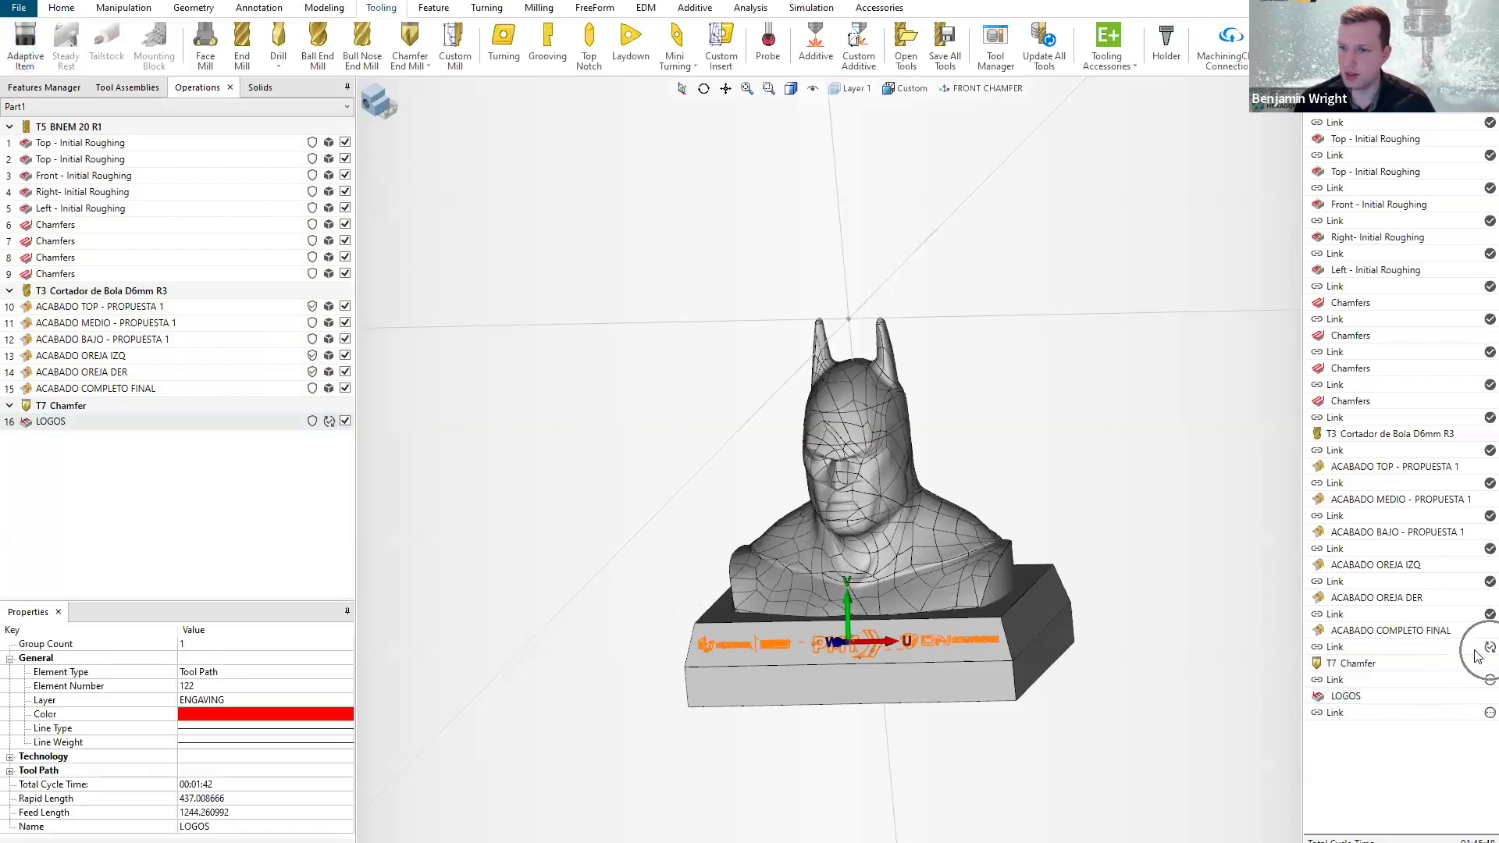
pyautogui.moveTo(1477, 670)
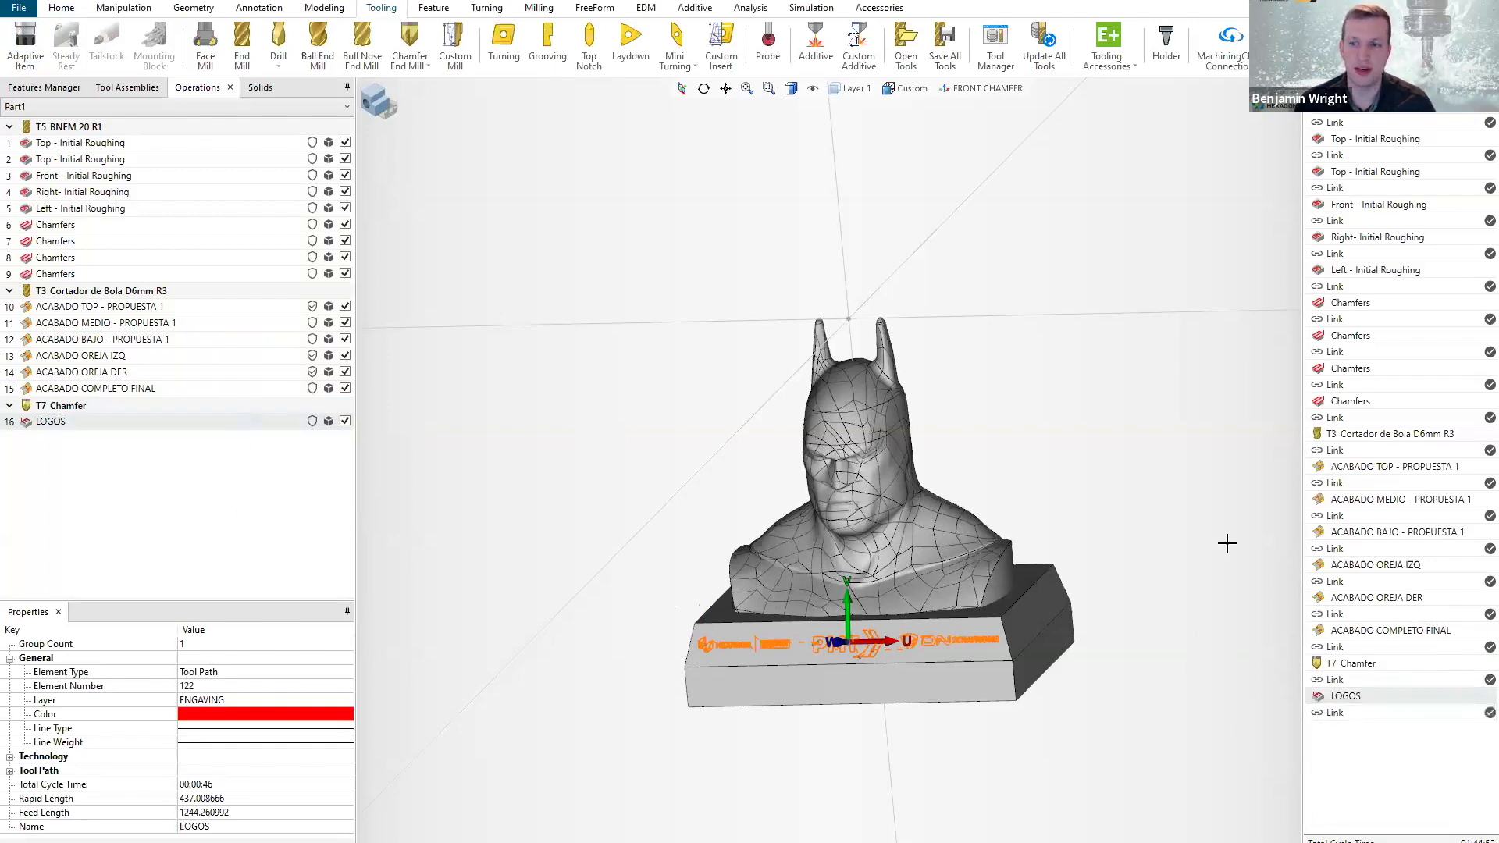
# Start the machine simulation at the LOGOS engraving operation.
pyautogui.click(1339, 698)
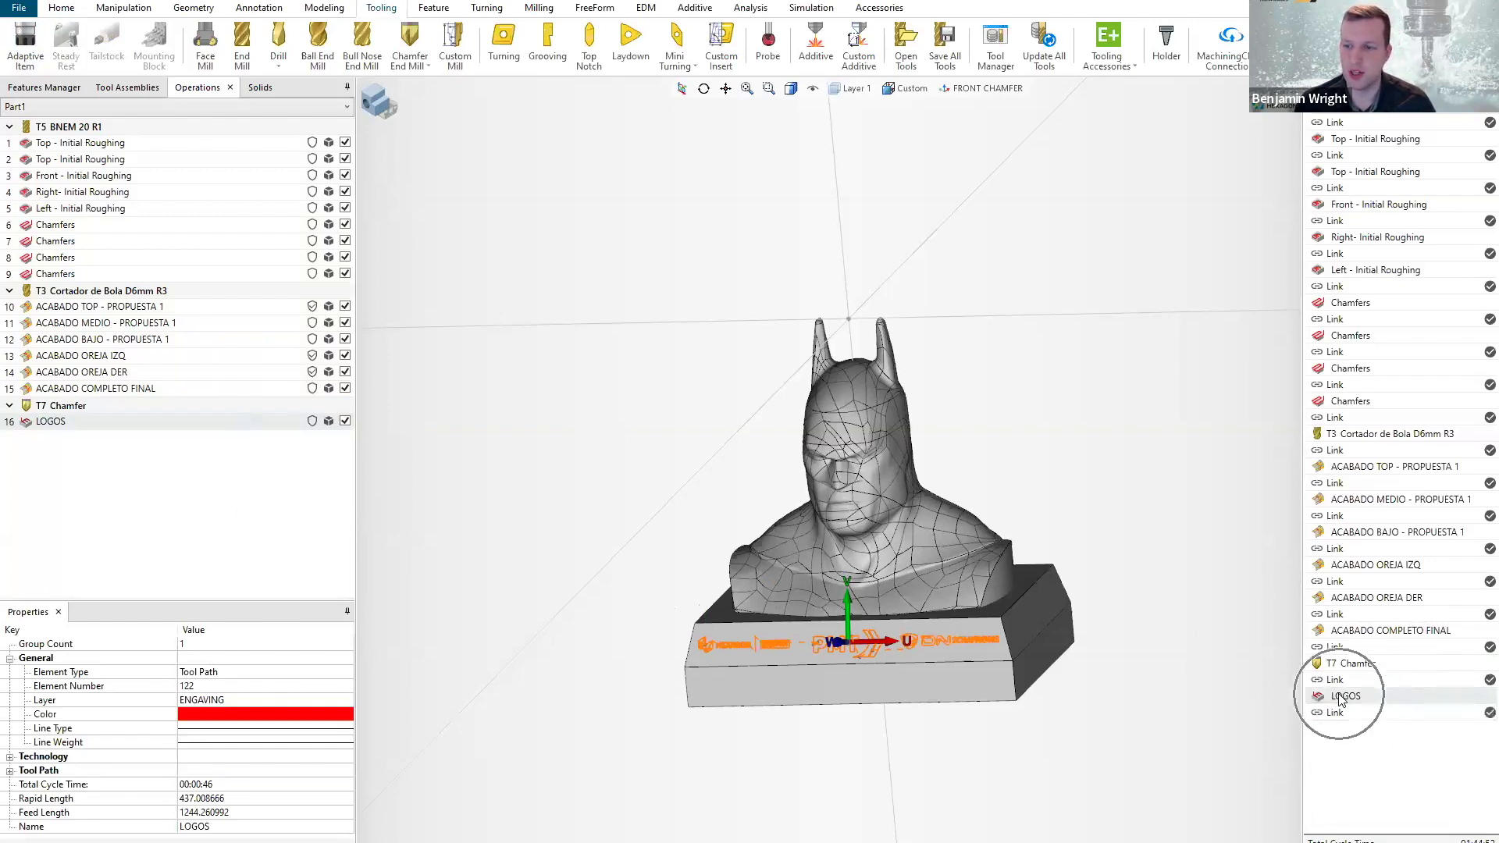
pyautogui.click(811, 8)
pyautogui.click(93, 50)
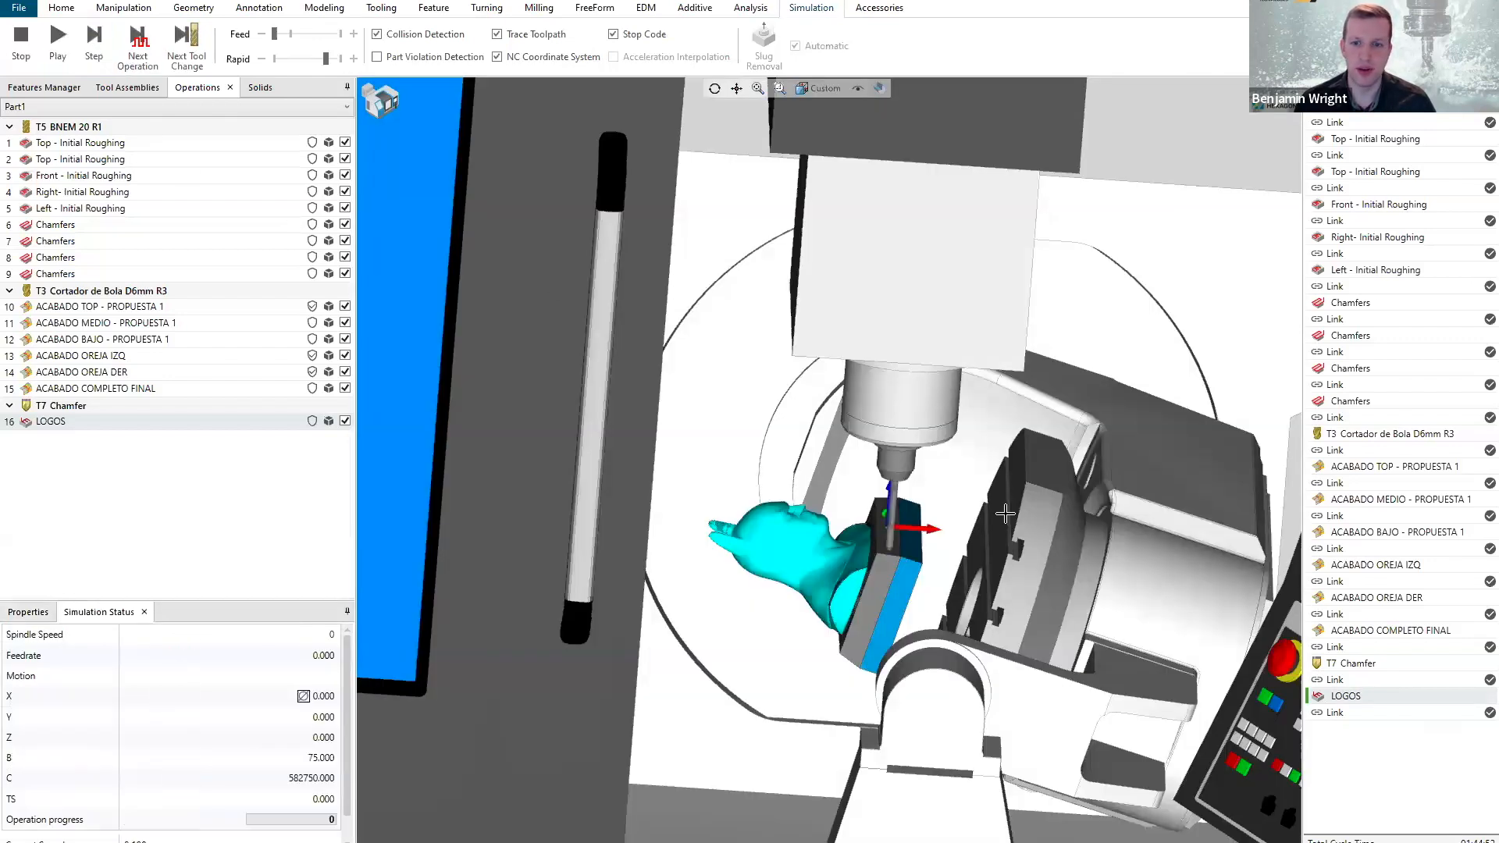
pyautogui.scroll(-2, 1004, 514)
pyautogui.moveTo(992, 542); pyautogui.dragTo(948, 525, button='middle')
pyautogui.scroll(3, 942, 524)
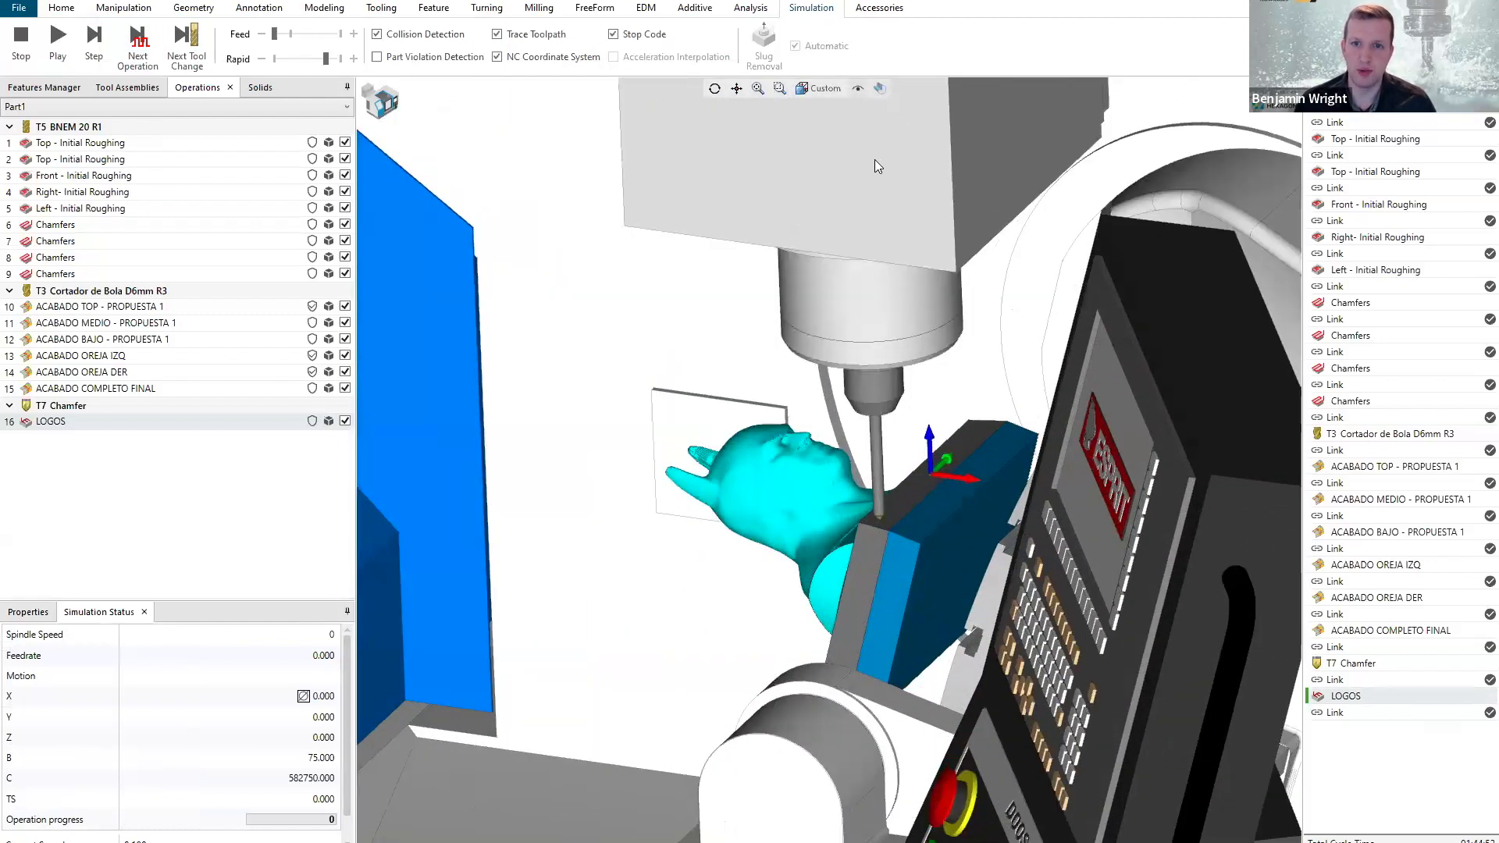
# Hide the machine's outer enclosure in the simulation and switch to the saved Engraving View.
pyautogui.click(857, 89)
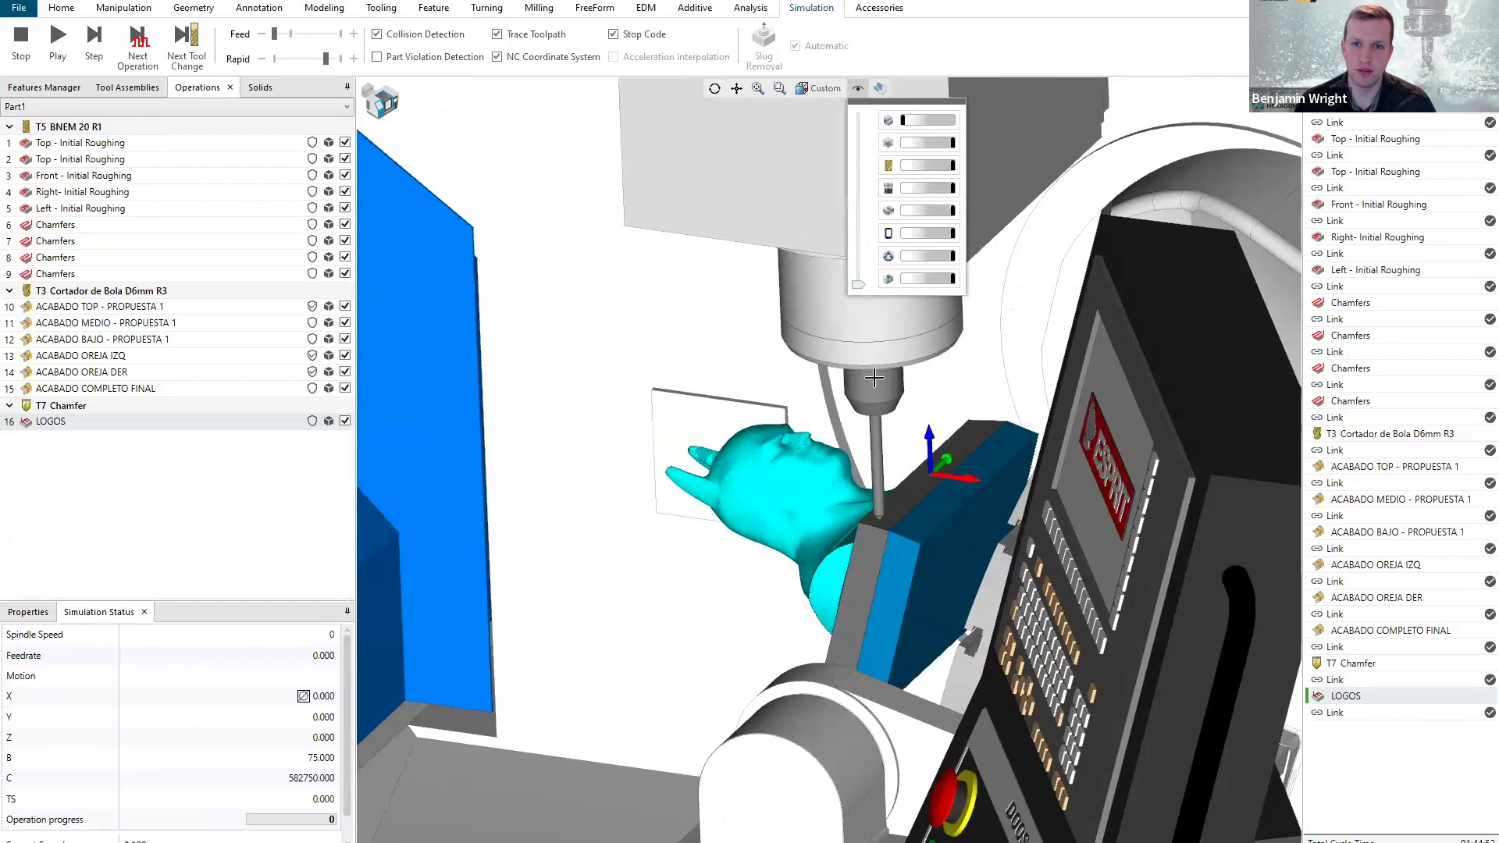
pyautogui.scroll(-5, 873, 379)
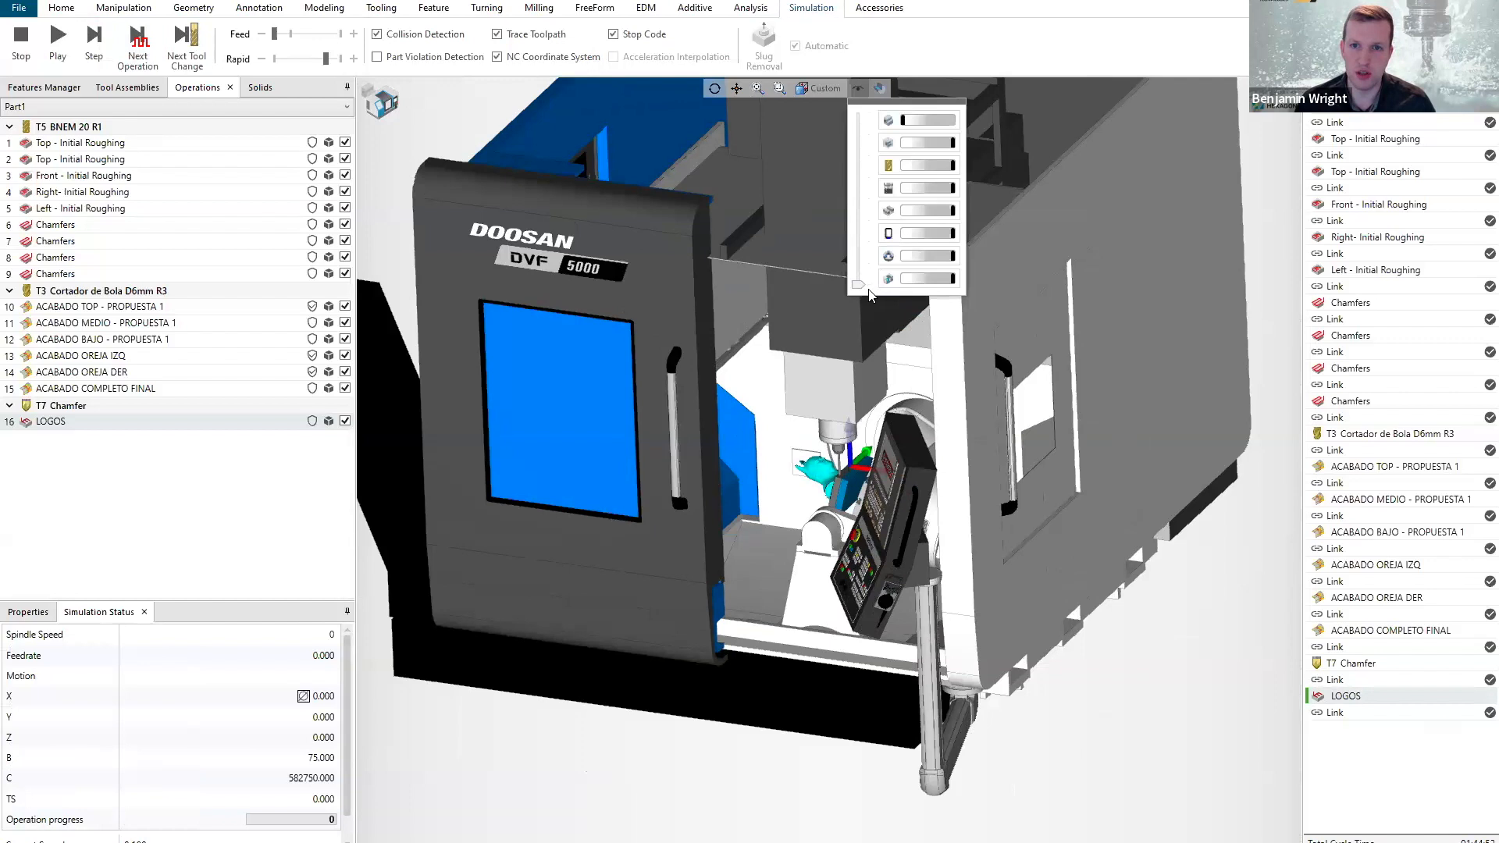
pyautogui.moveTo(861, 289); pyautogui.dragTo(861, 274)
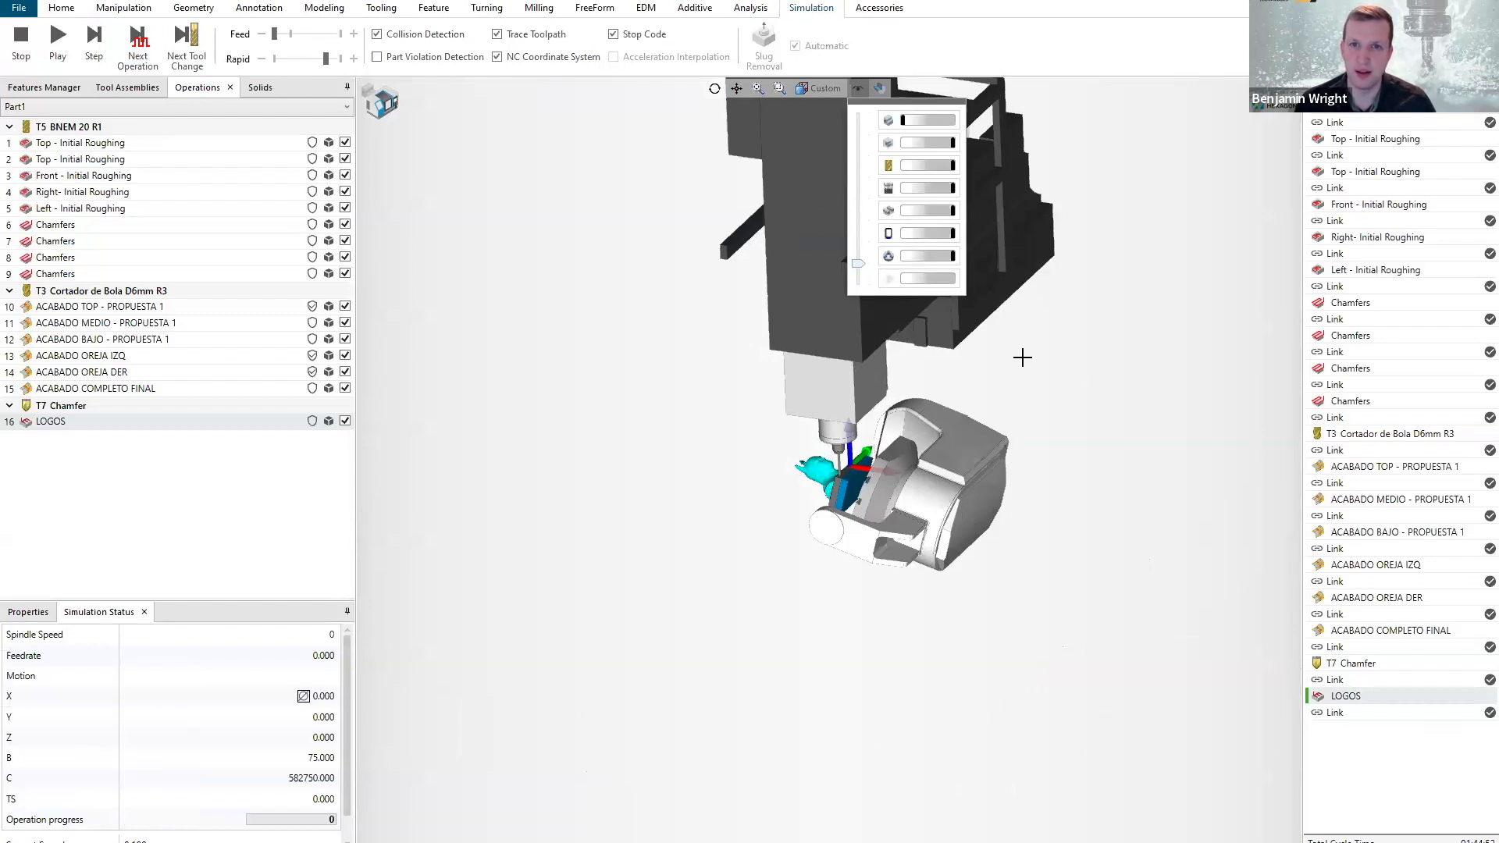
pyautogui.click(813, 92)
pyautogui.click(828, 195)
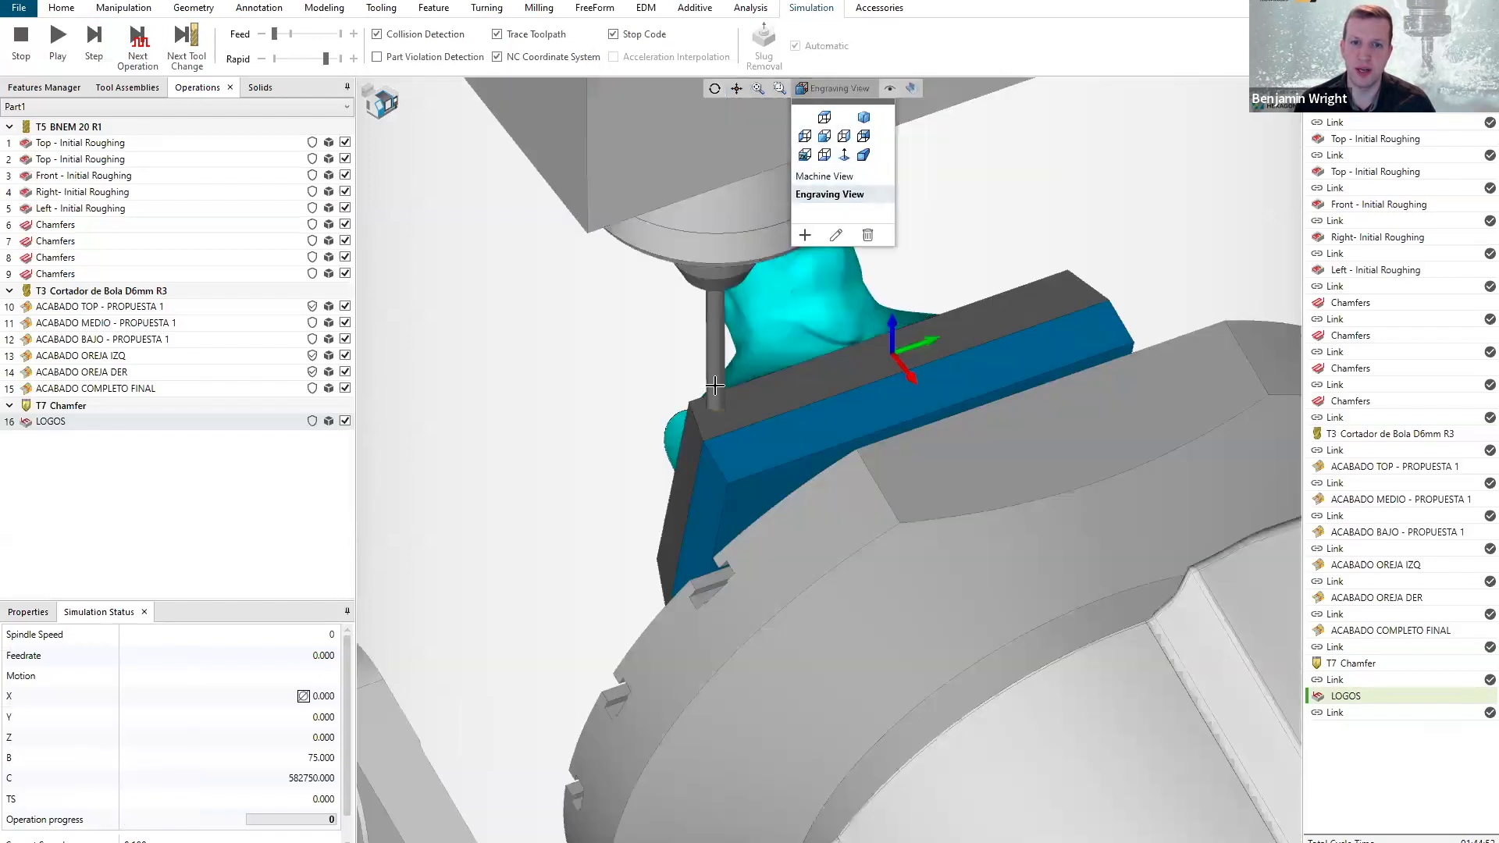
pyautogui.scroll(3, 688, 422)
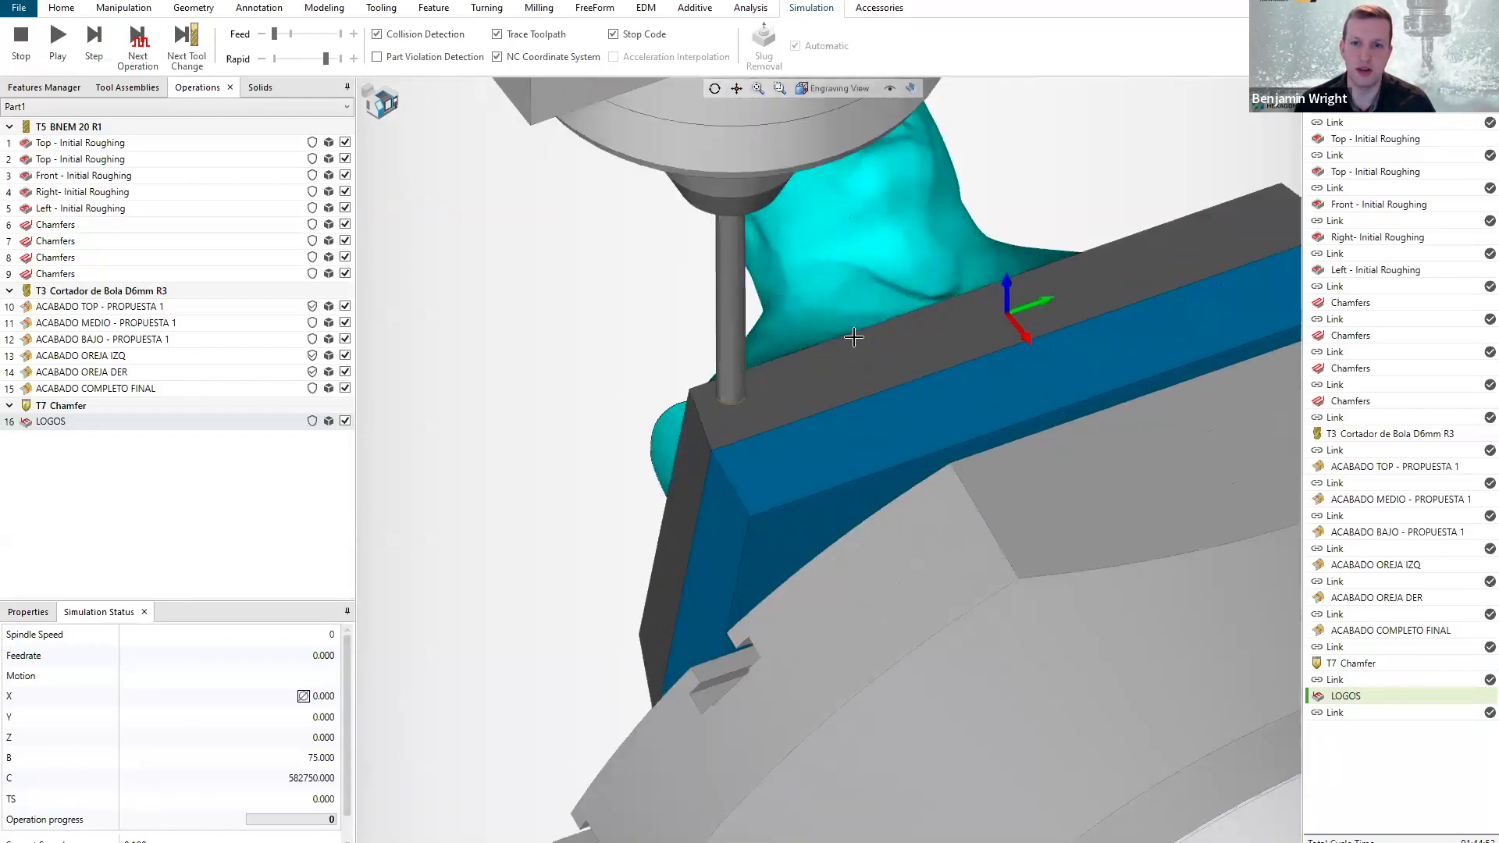
# Raise the simulation feed speed and play the LOGOS engraving.
pyautogui.moveTo(278, 35); pyautogui.dragTo(291, 34)
pyautogui.click(64, 49)
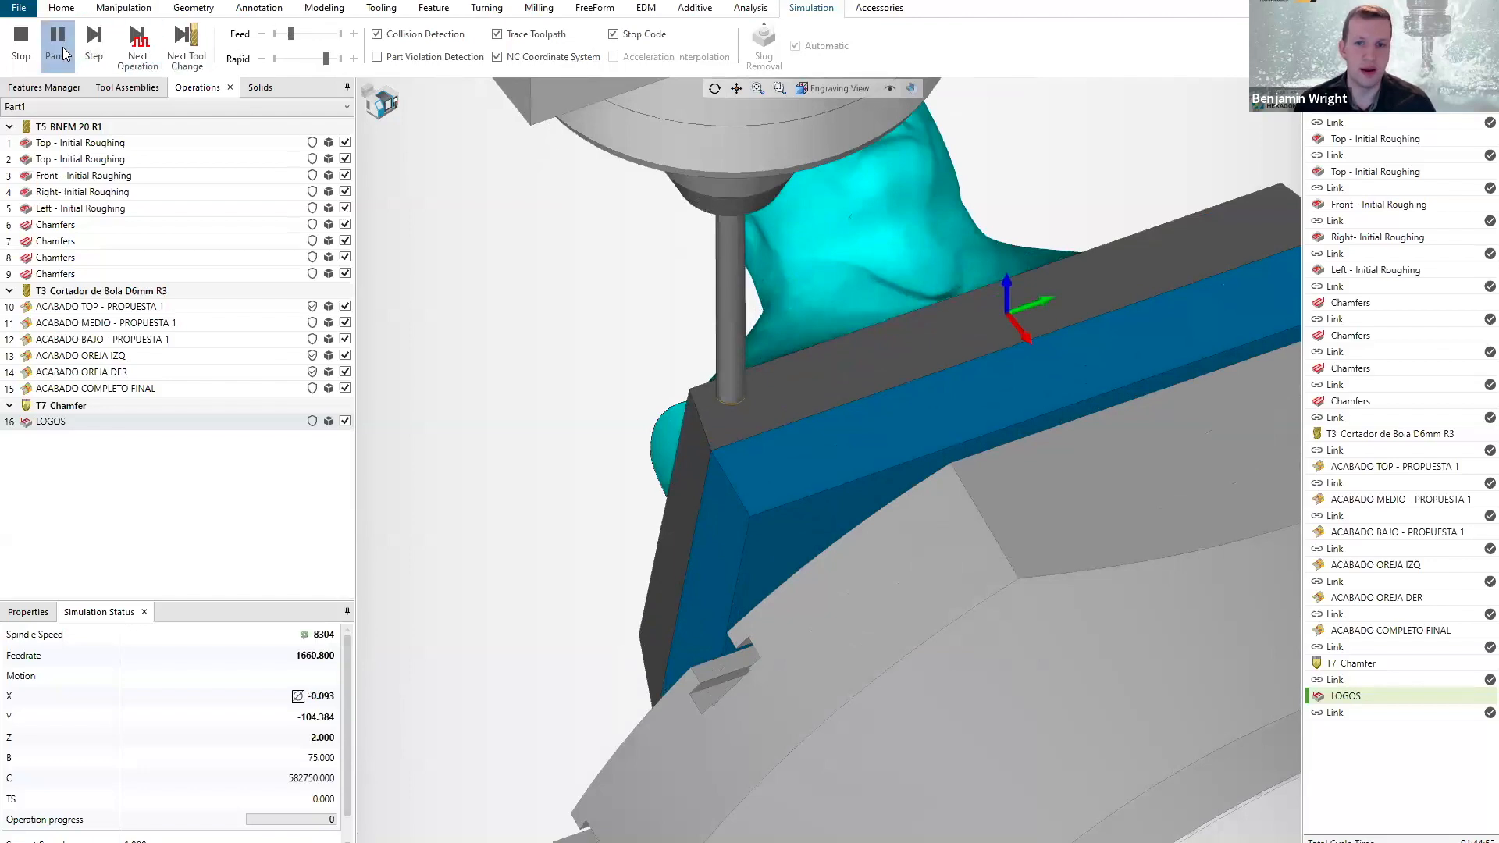
pyautogui.click(310, 35)
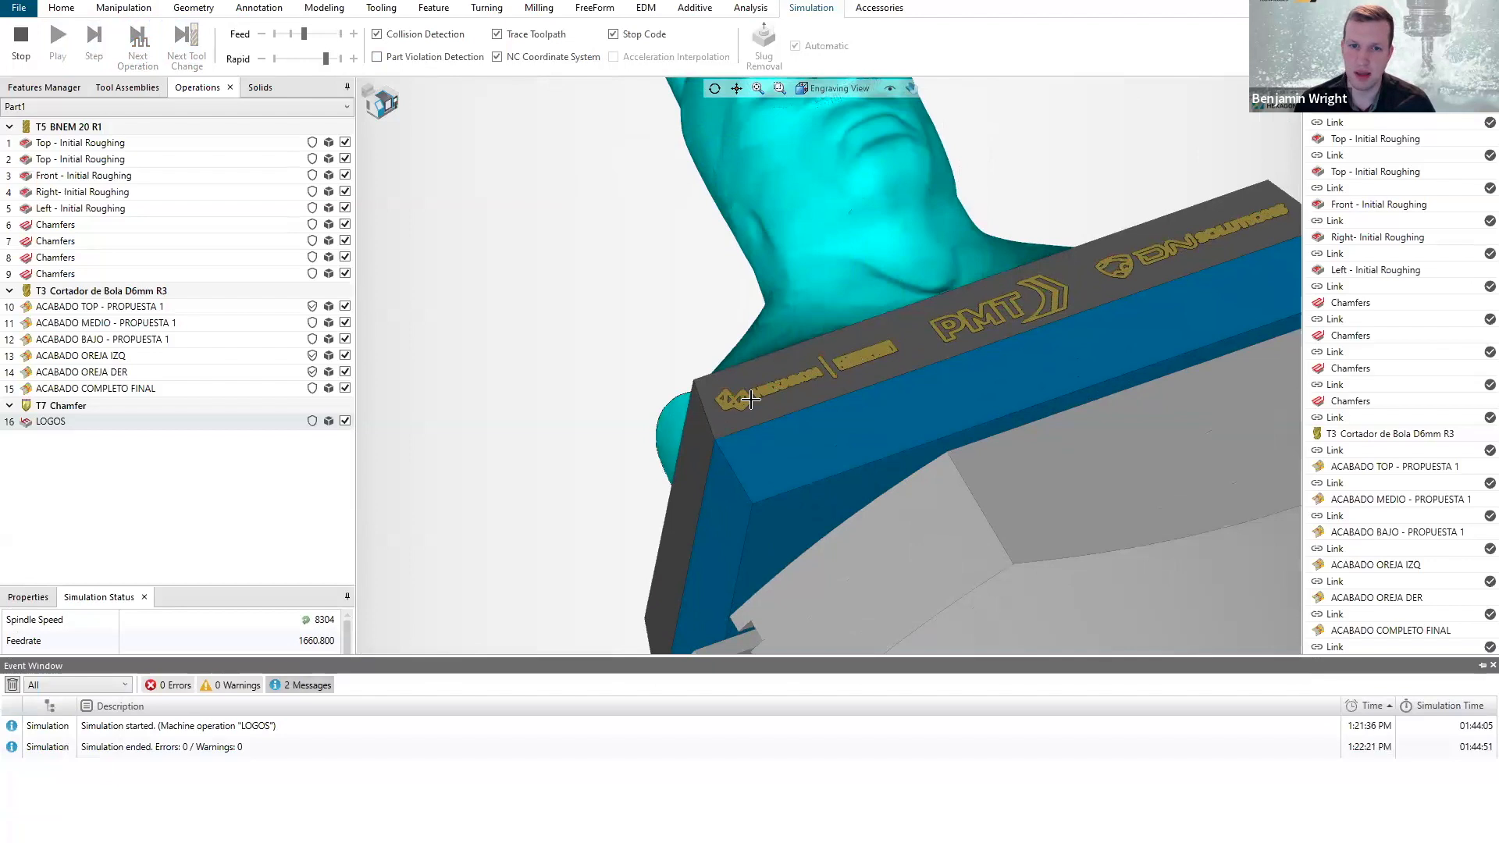
# Inspect the engraved logos on the front of the bust's base and stop the simulation.
pyautogui.scroll(5, 750, 400)
pyautogui.scroll(-1, 763, 427)
pyautogui.moveTo(763, 427); pyautogui.dragTo(786, 388, button='middle')
pyautogui.scroll(3, 786, 388)
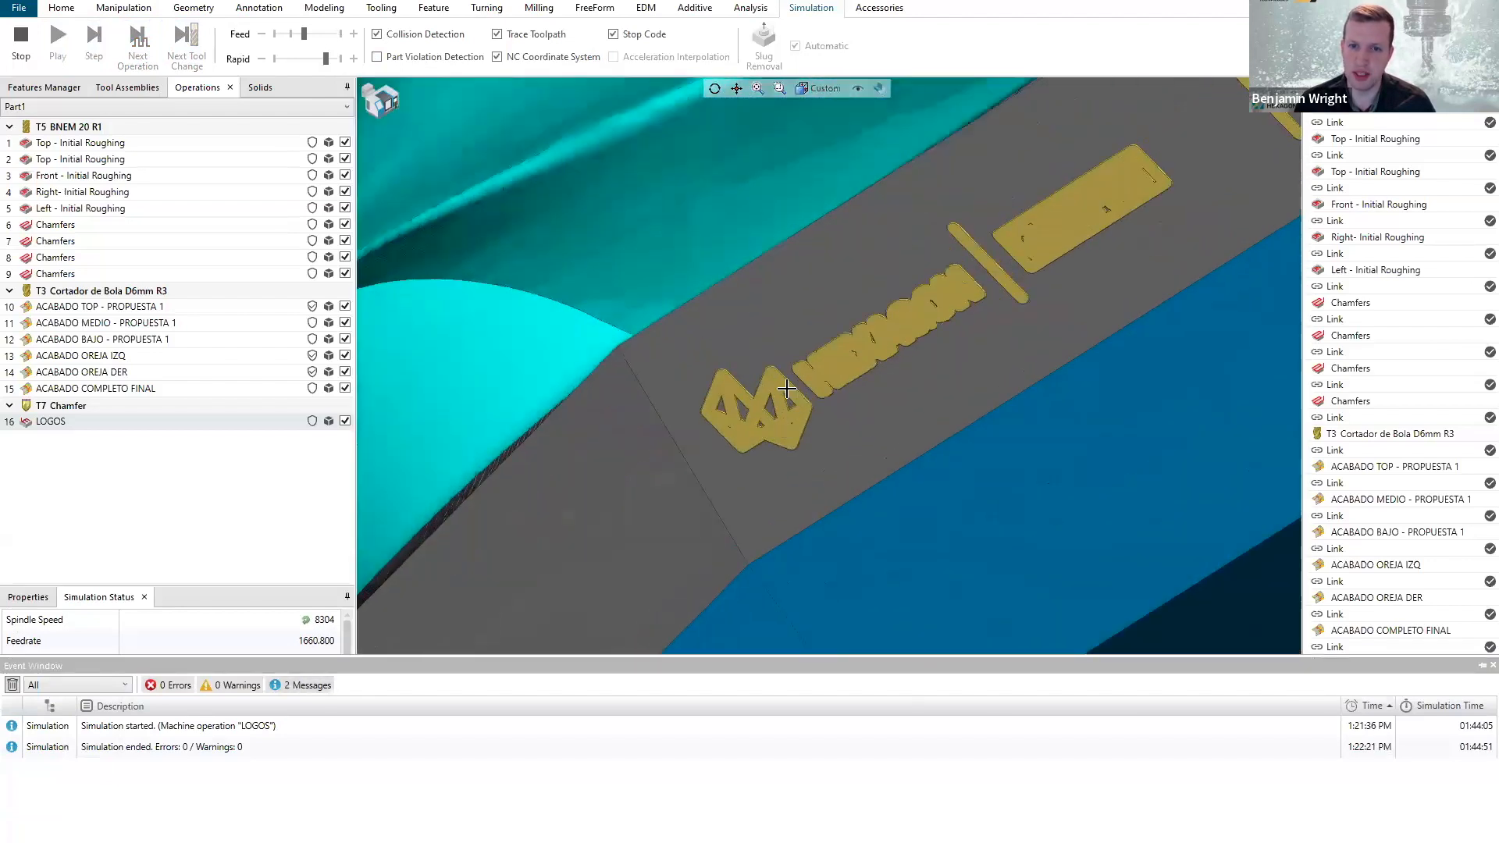
pyautogui.scroll(-2, 746, 399)
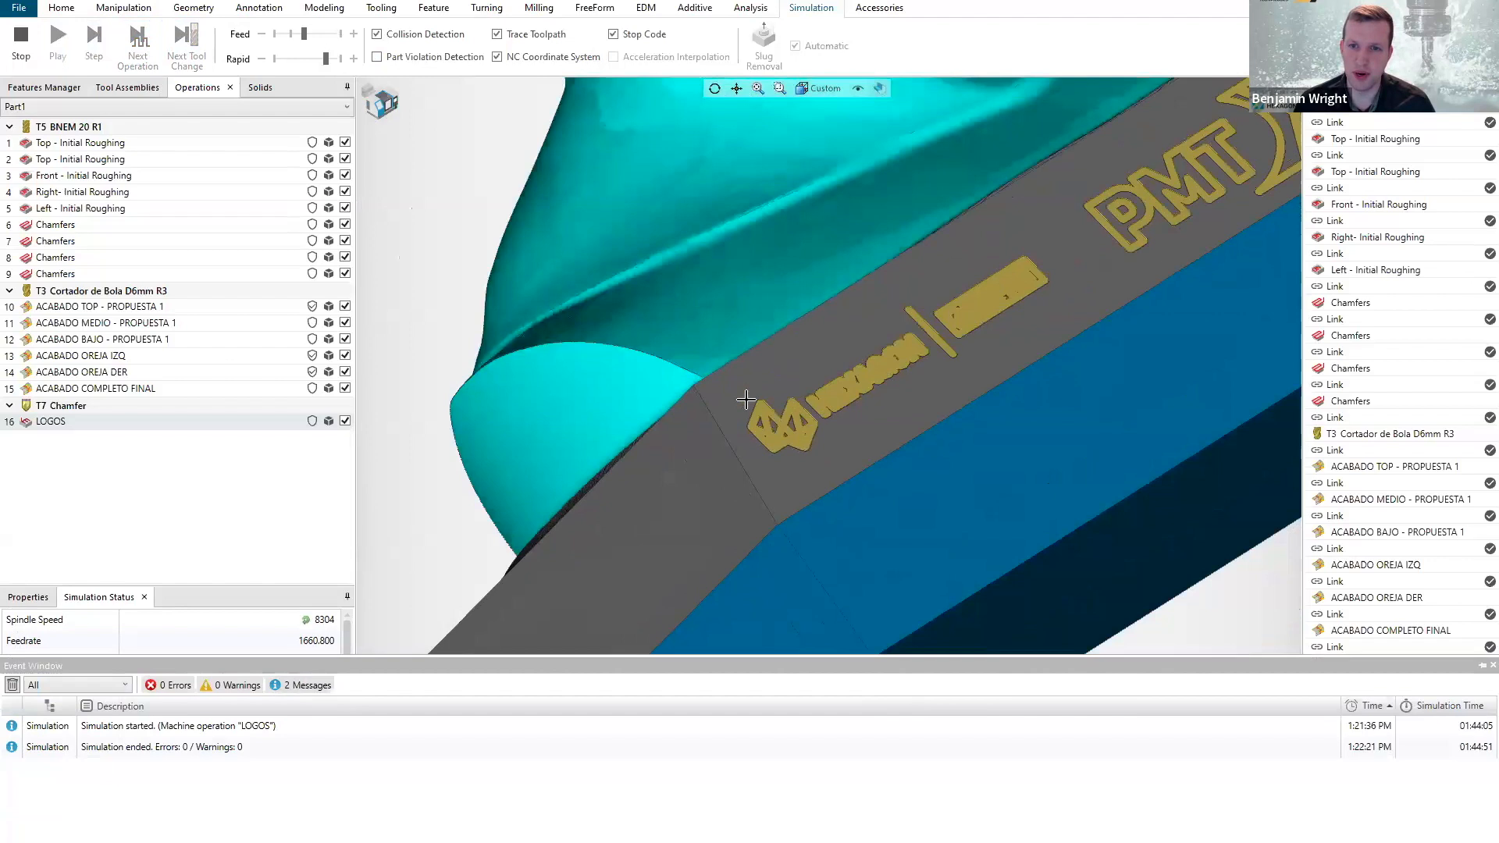
pyautogui.scroll(-2, 746, 400)
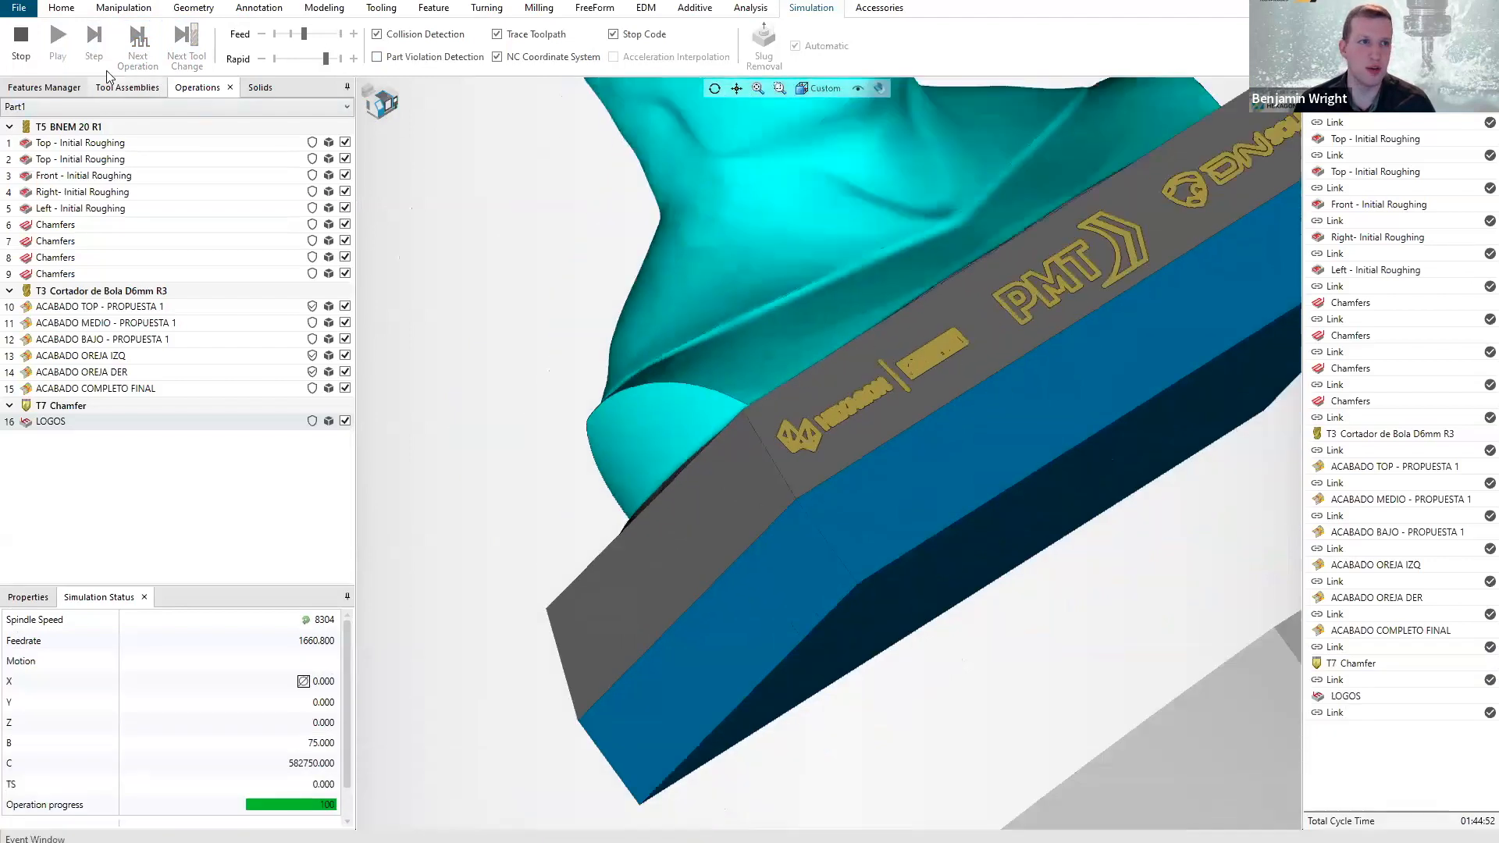
pyautogui.click(21, 39)
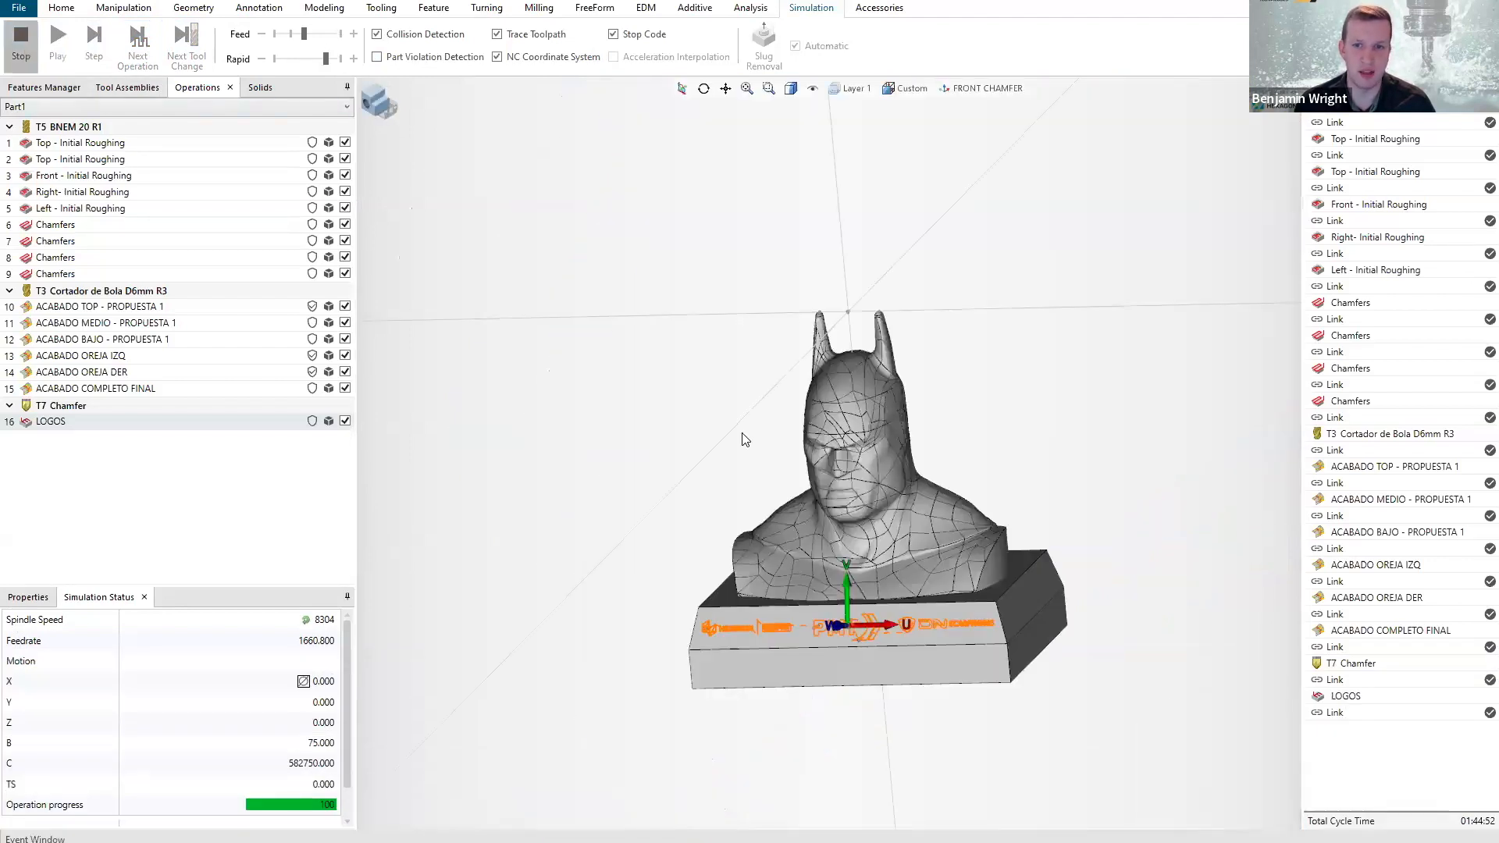
# Change the T7 Chamfer tool's chamfer shape to Shape 1, check its shank, and save the tool.
pyautogui.click(69, 408)
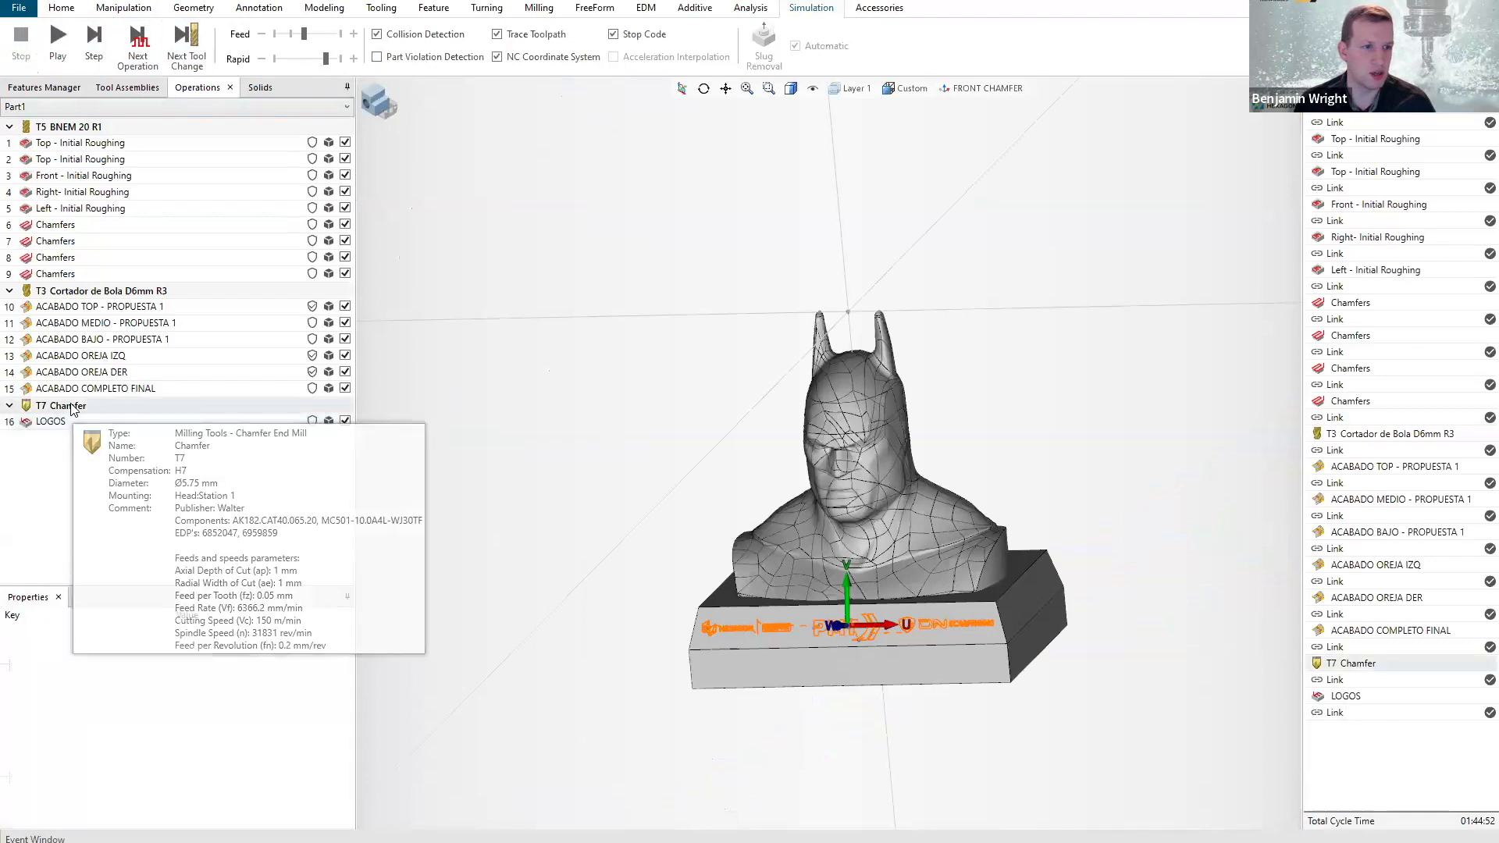
pyautogui.doubleClick(73, 406)
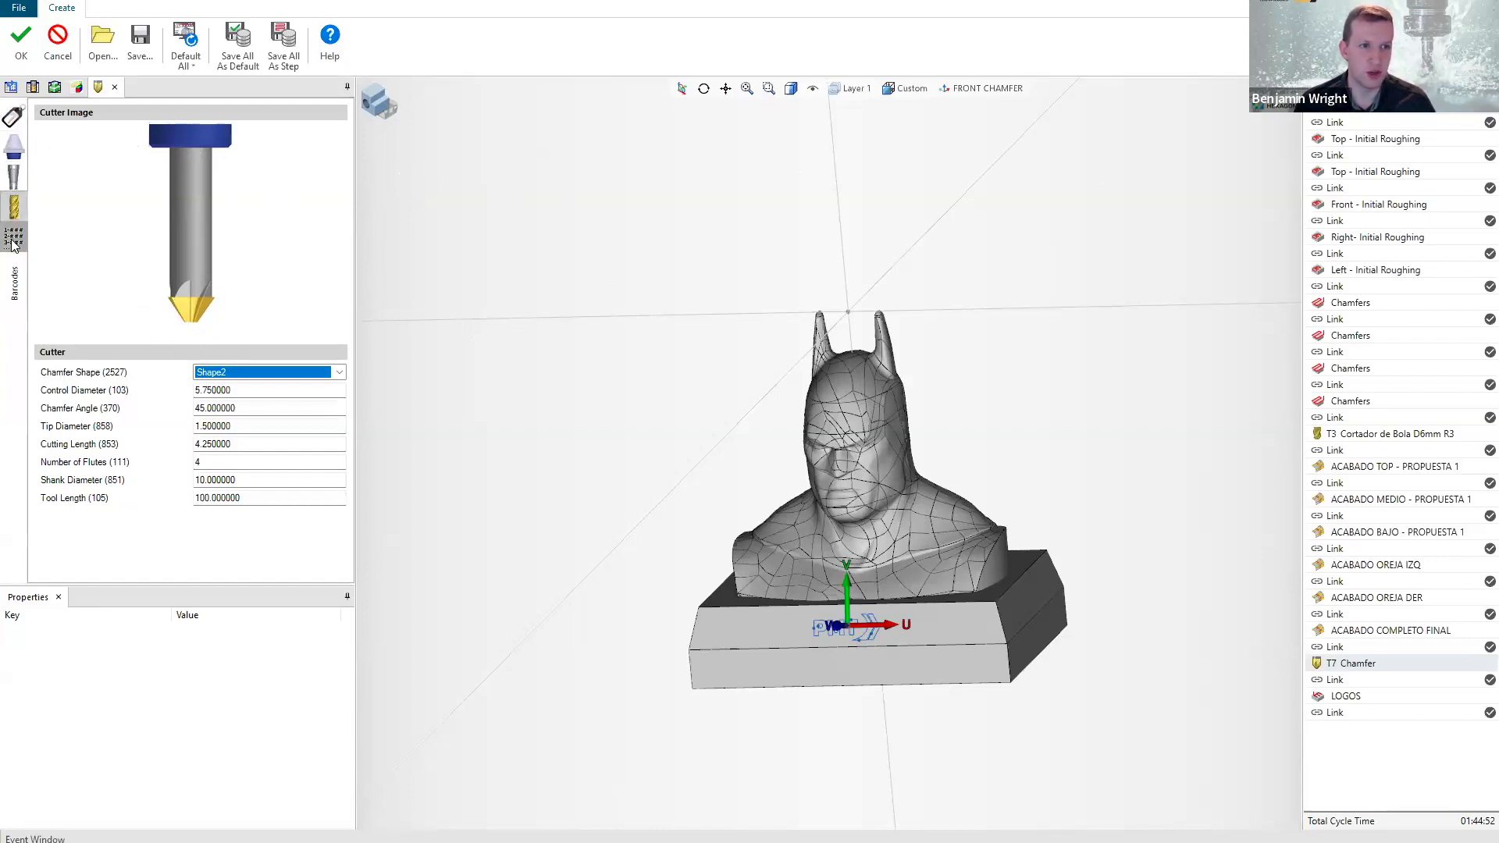
pyautogui.click(339, 374)
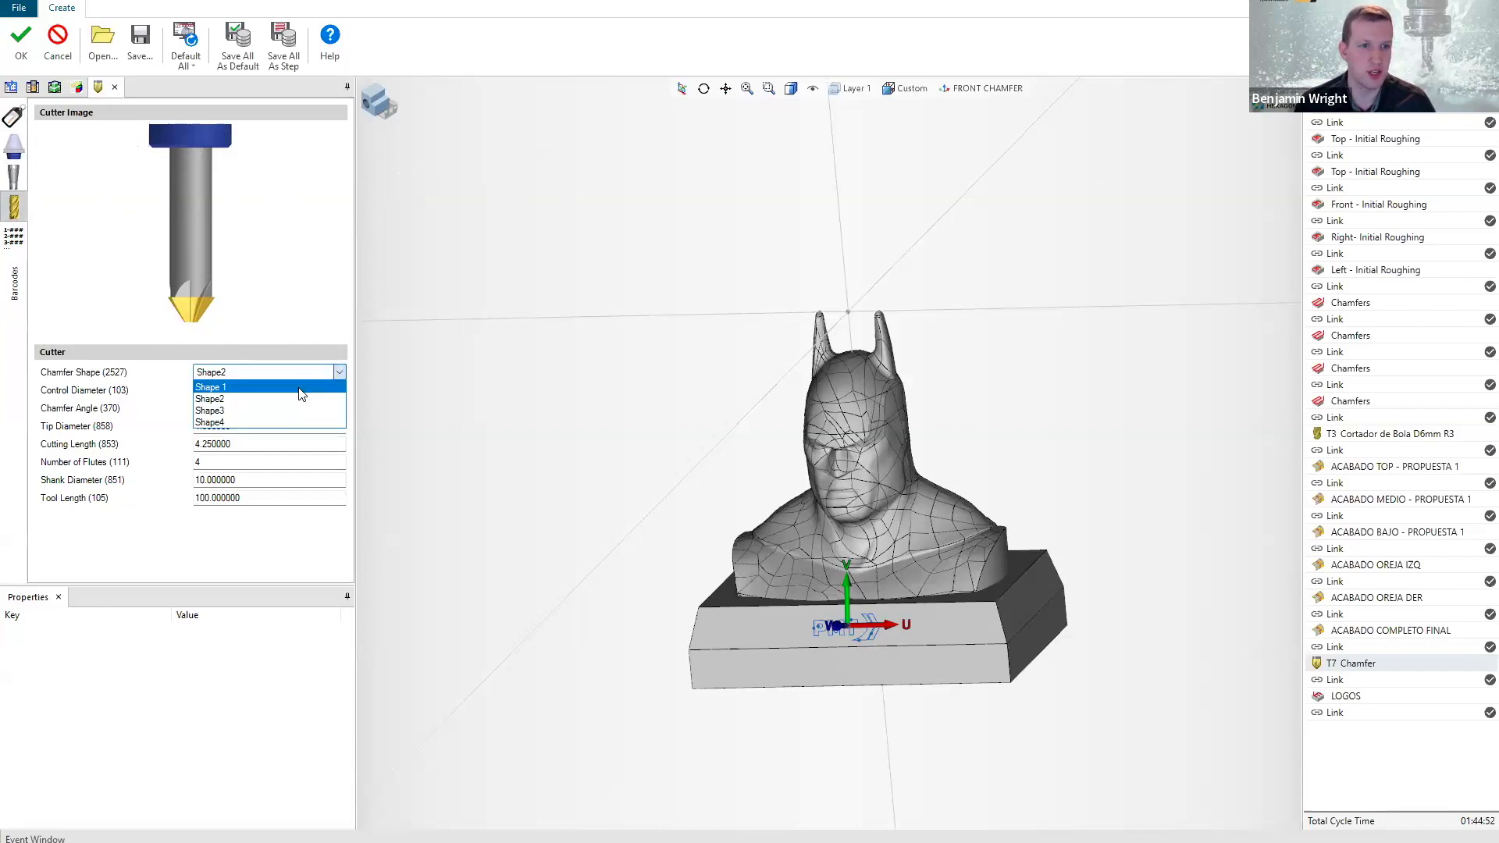
pyautogui.click(301, 388)
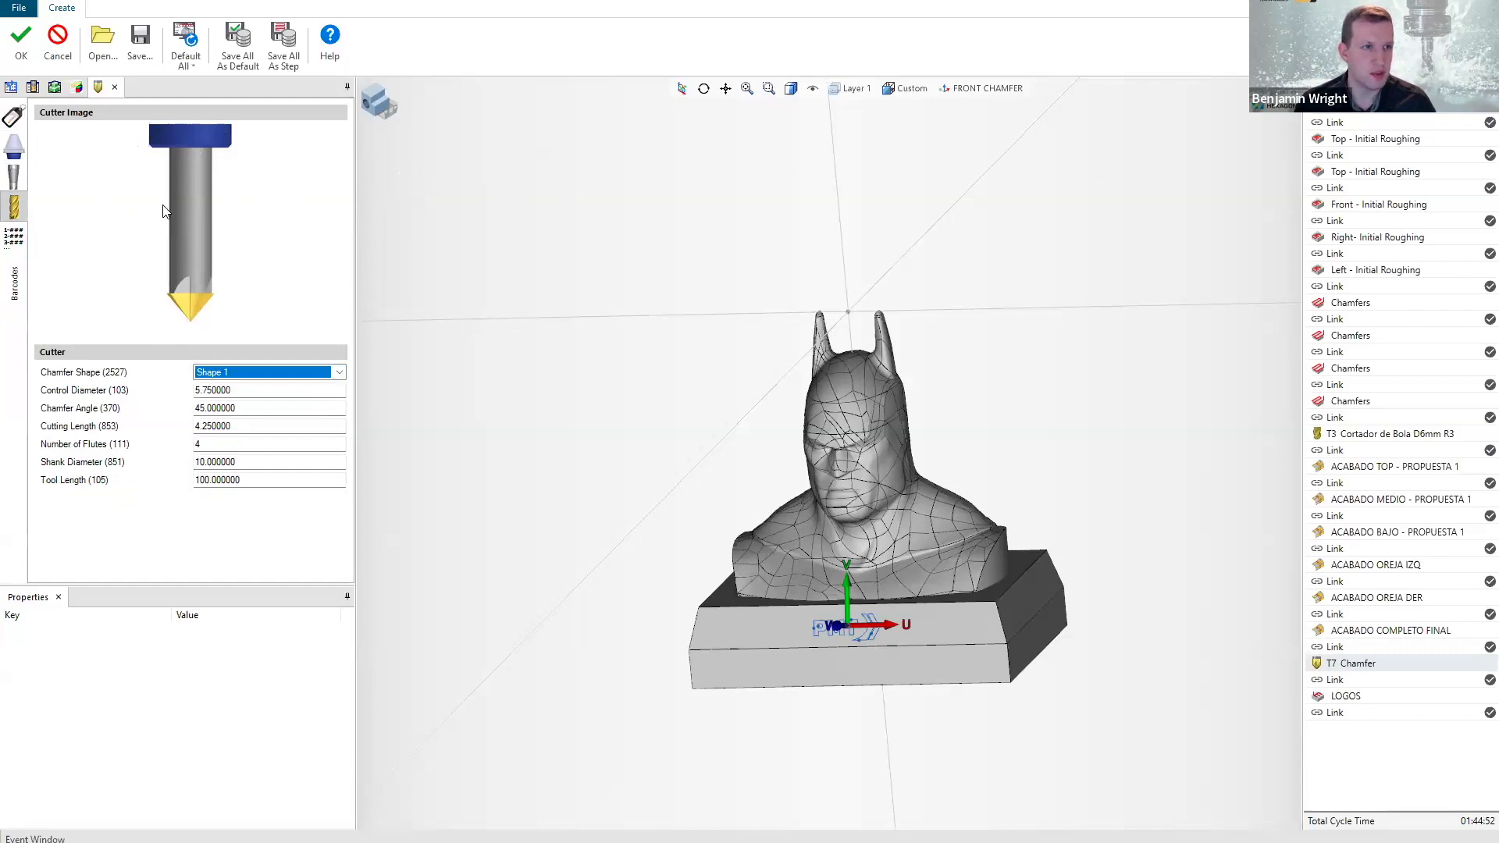
pyautogui.click(15, 178)
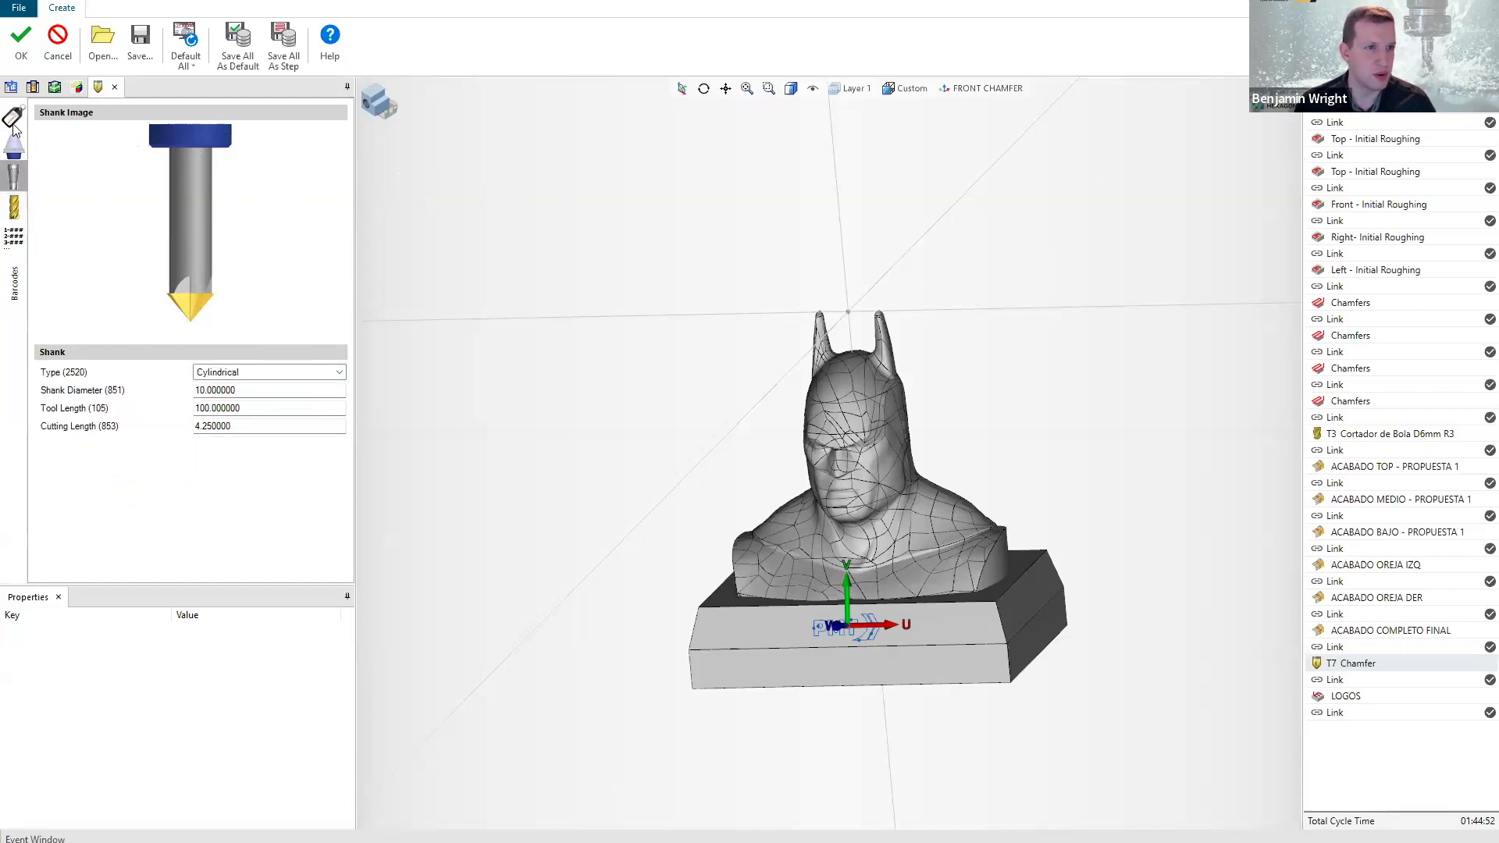
pyautogui.click(15, 208)
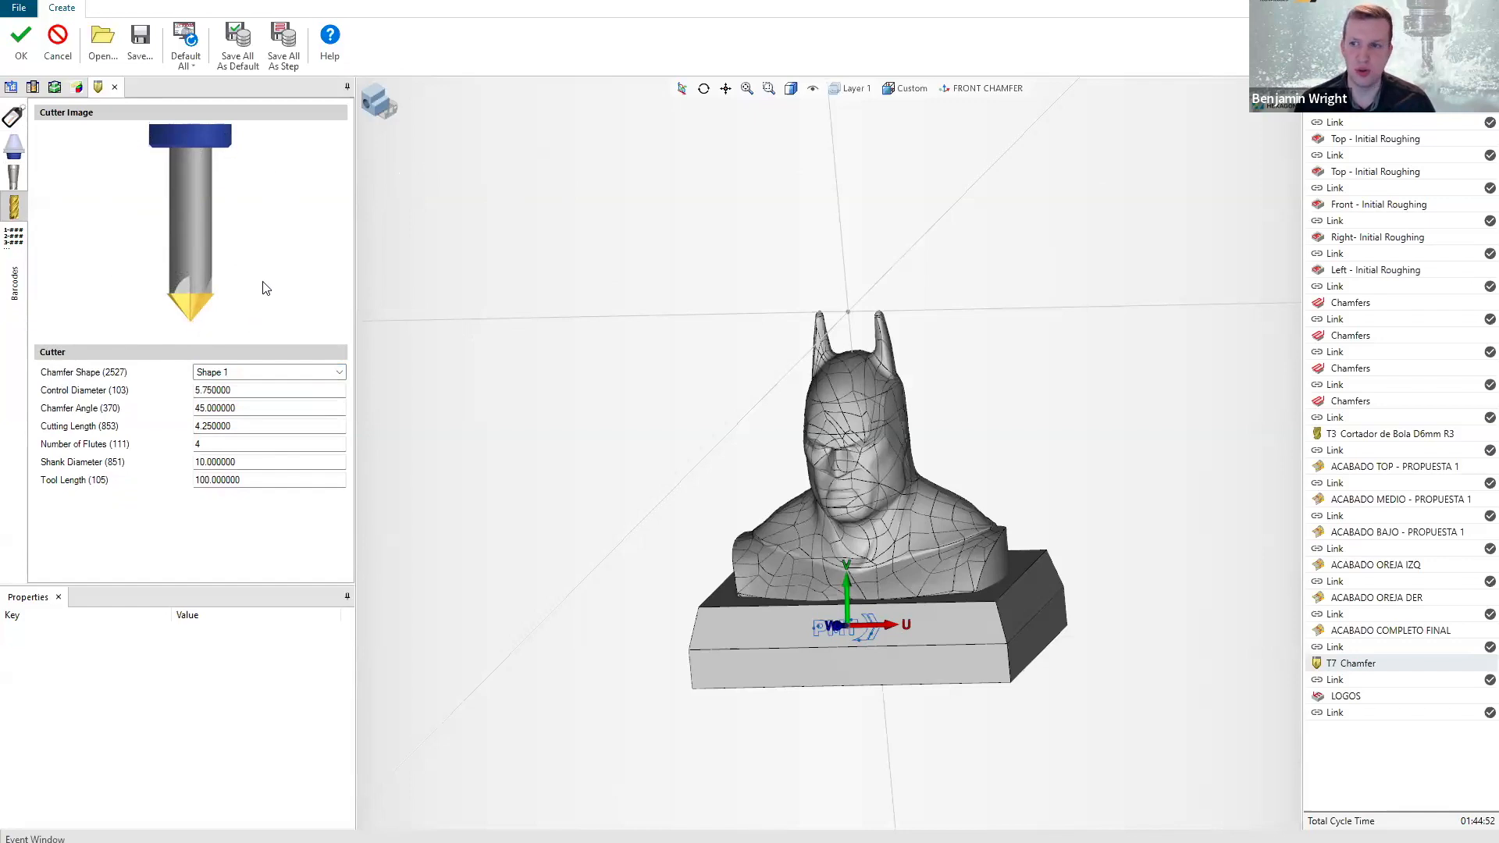
pyautogui.click(21, 37)
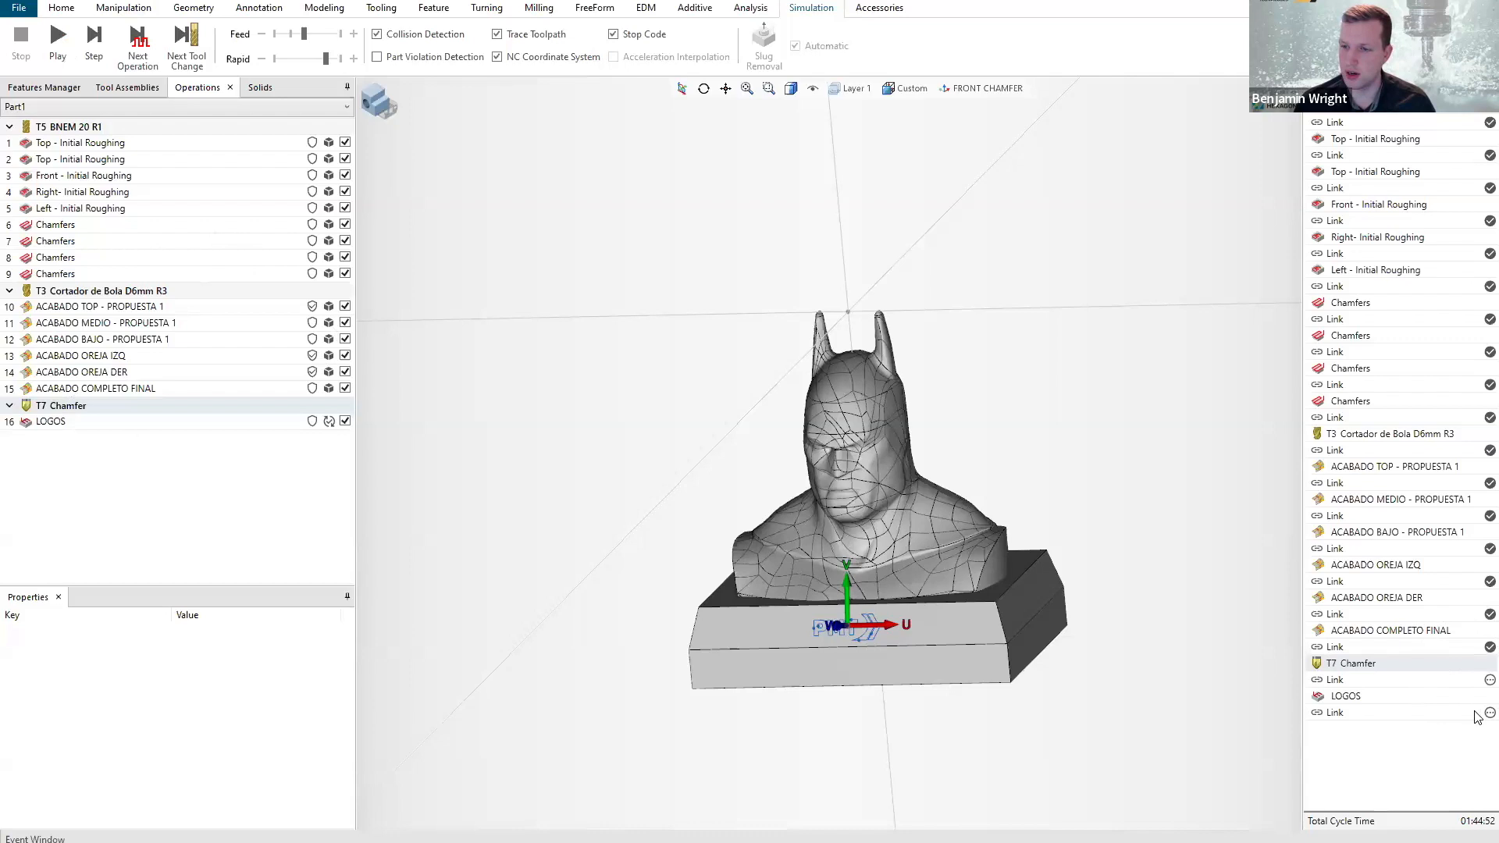
# Select the LOGOS operation and try to start its machine simulation with the modified chamfer tool.
pyautogui.moveTo(1478, 716)
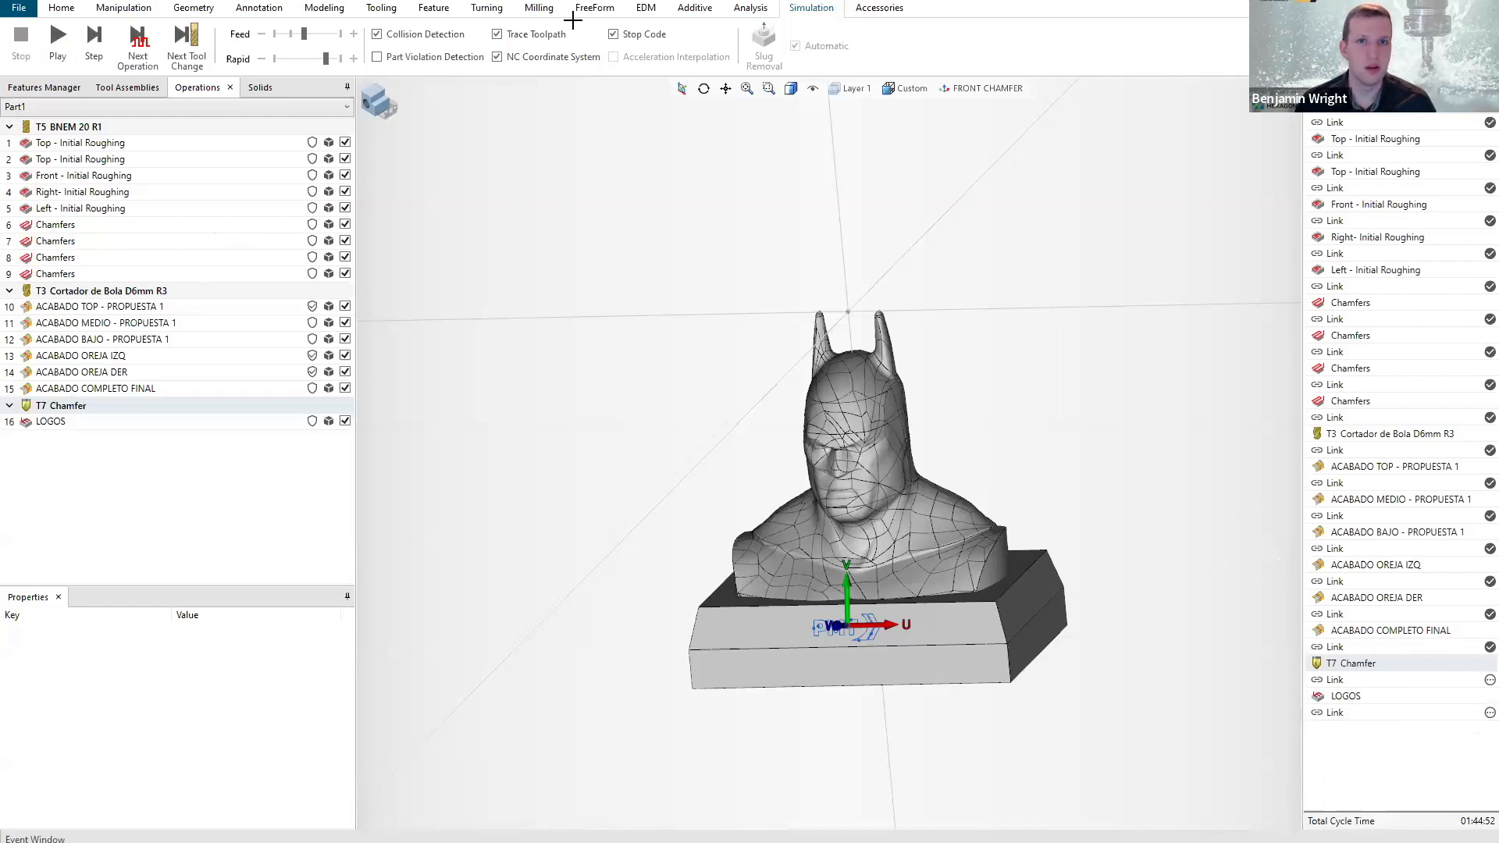
pyautogui.click(433, 9)
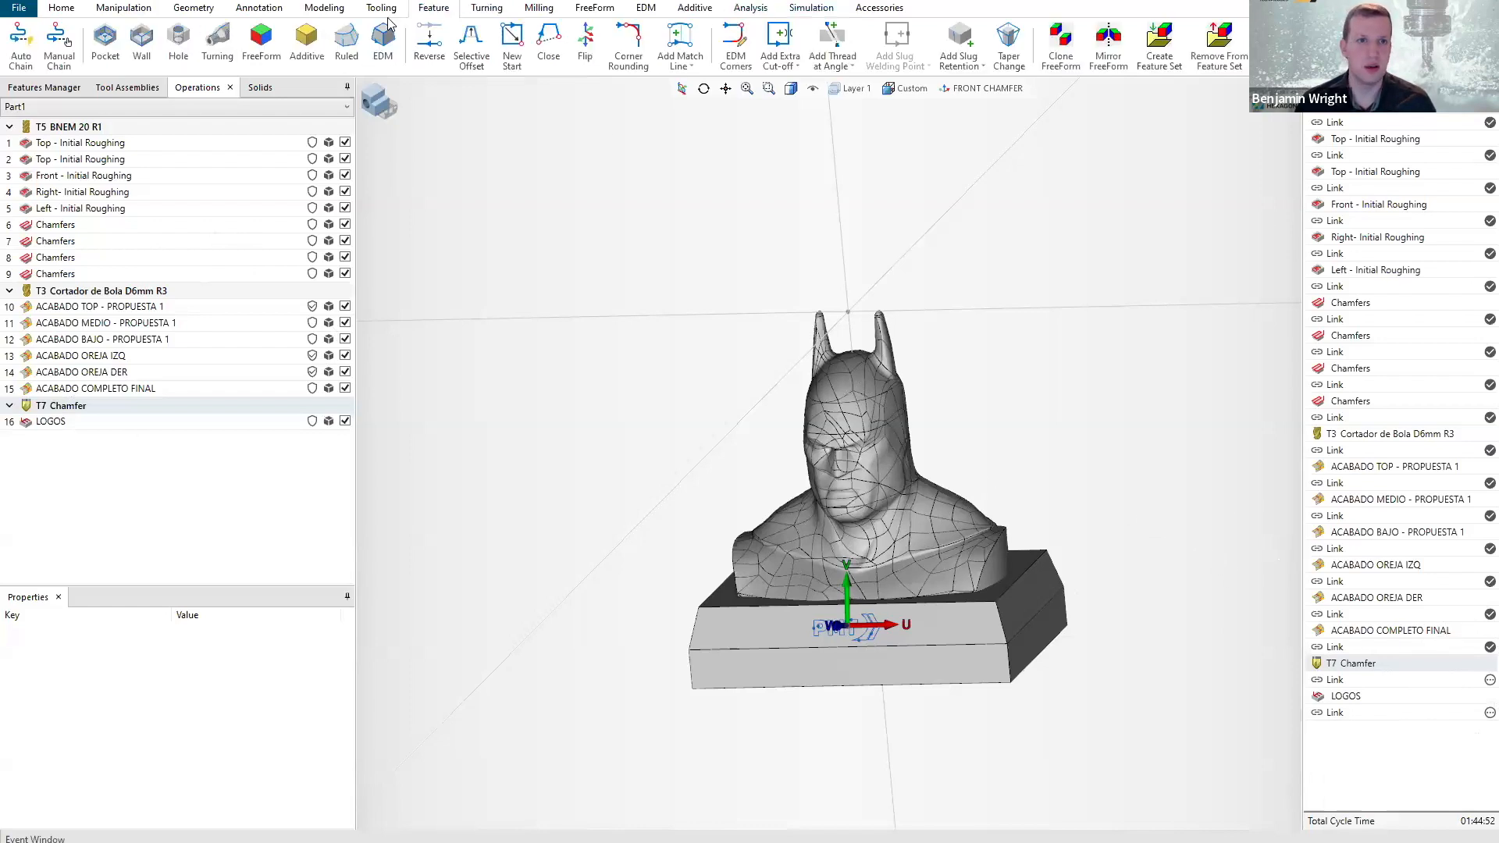
pyautogui.click(65, 8)
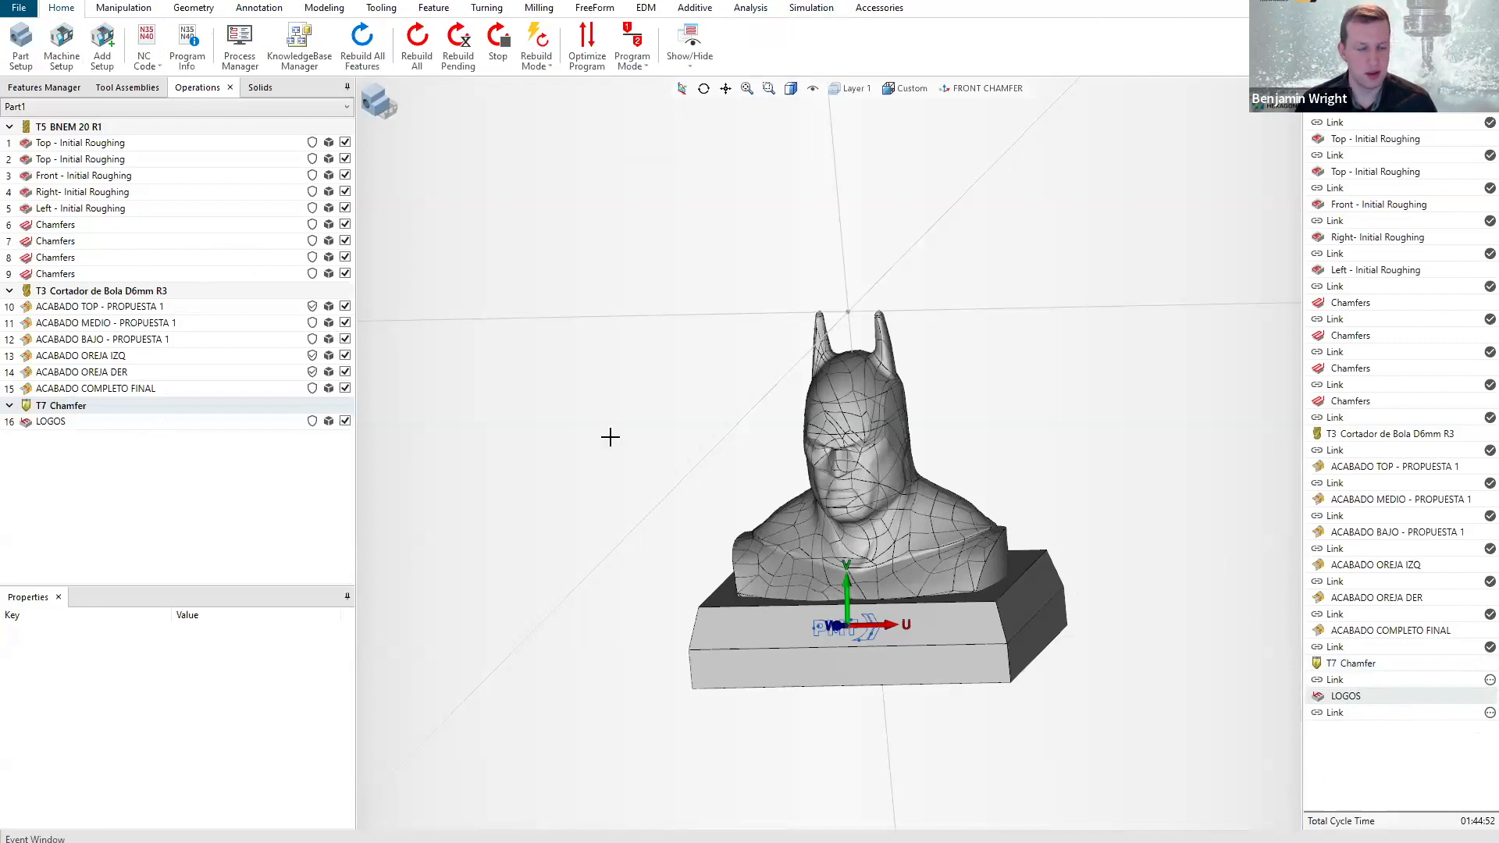
pyautogui.click(152, 423)
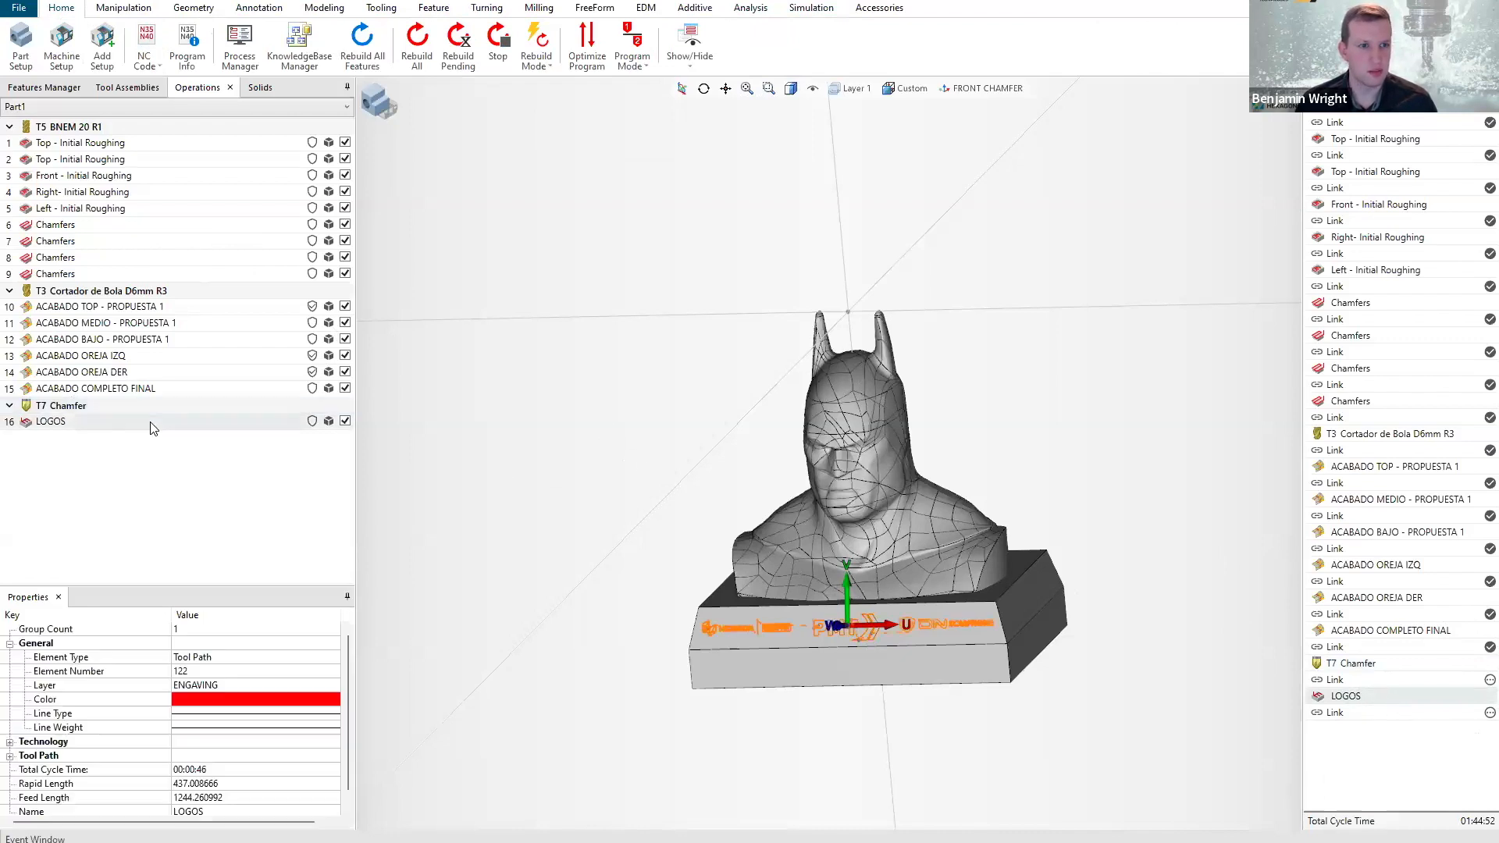
pyautogui.click(817, 12)
pyautogui.click(100, 51)
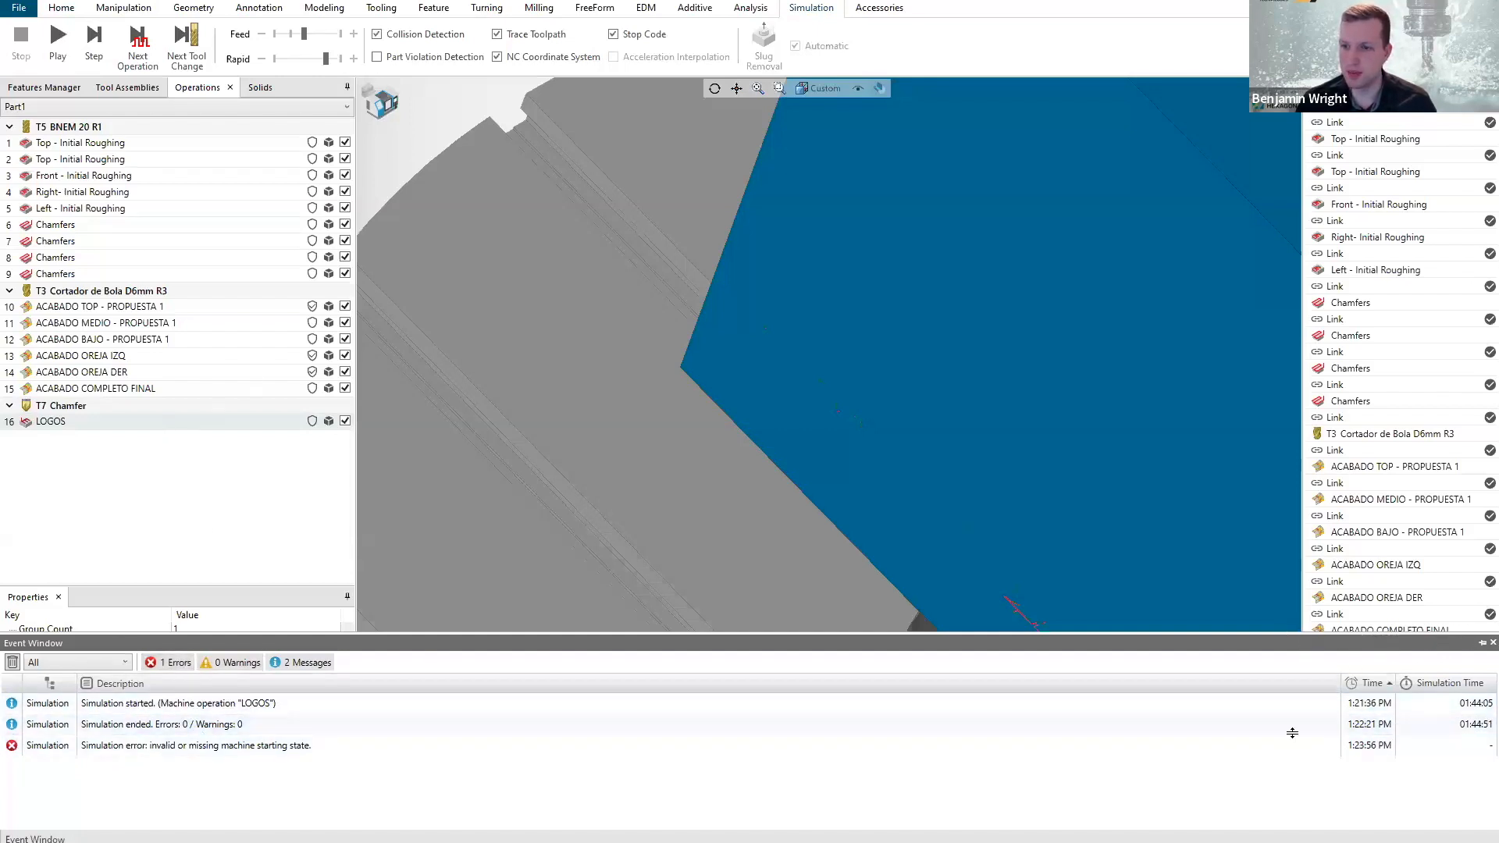
# Enlarge the event log to read the simulation messages, and collapse it again.
pyautogui.moveTo(1292, 733); pyautogui.dragTo(1292, 734)
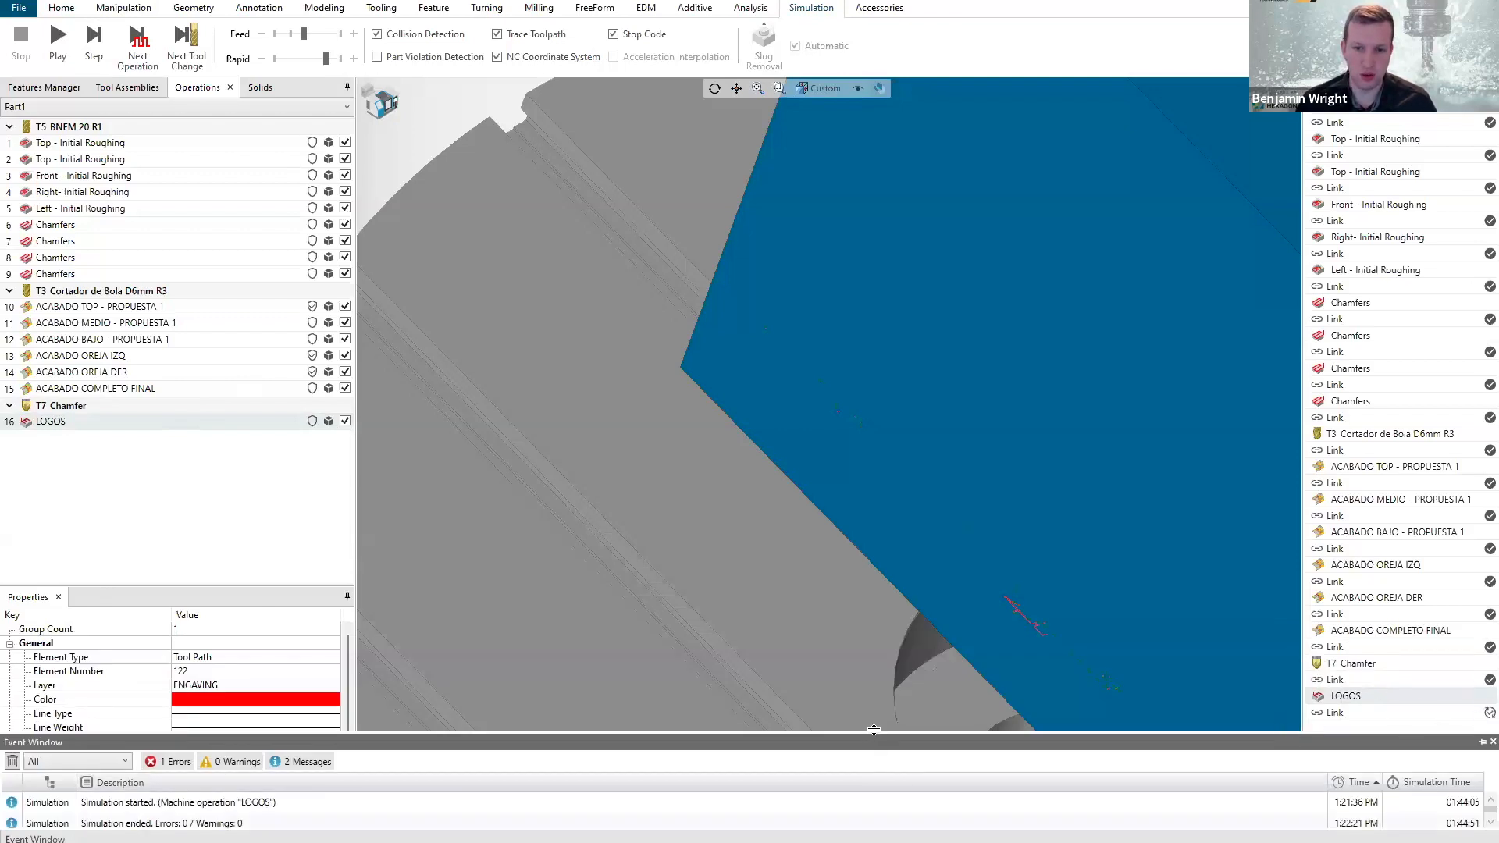
pyautogui.moveTo(875, 641); pyautogui.dragTo(875, 645)
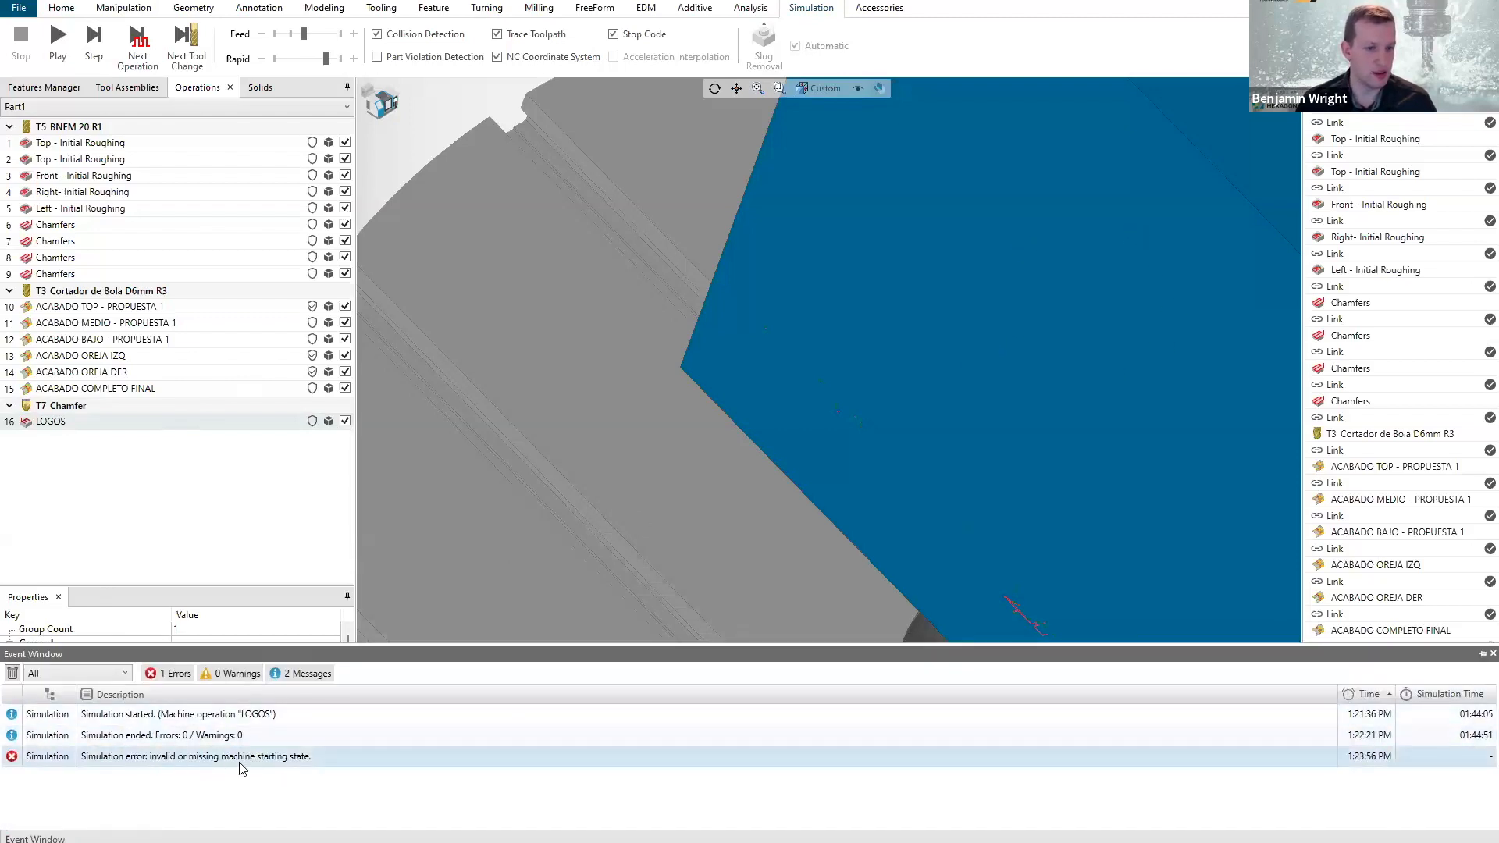
pyautogui.click(1481, 655)
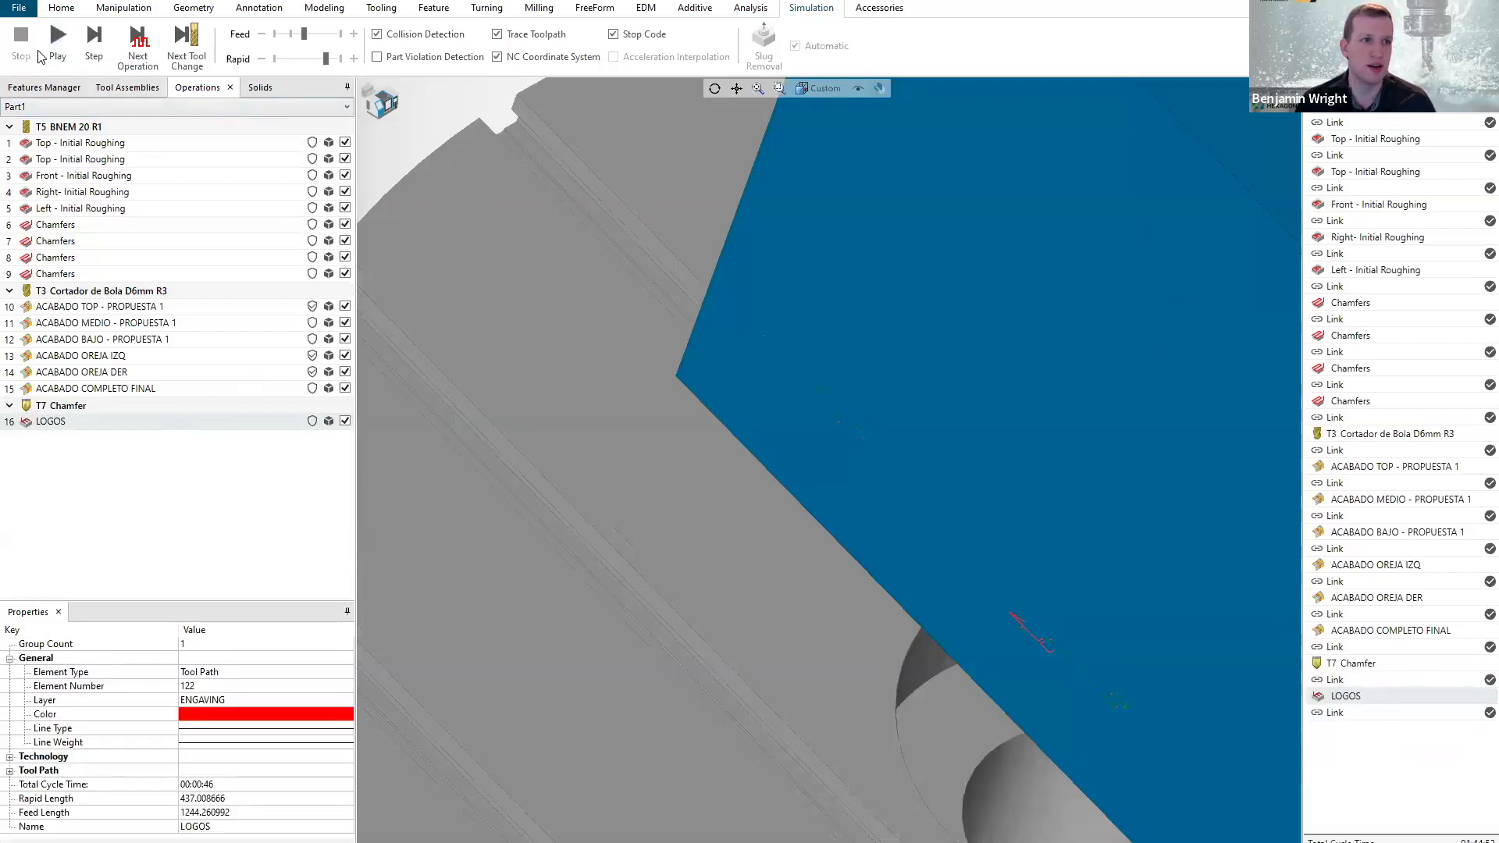
# Restart the machine simulation at the LOGOS operation and show the tool at the front of the bust's base.
pyautogui.scroll(-5, 726, 400)
pyautogui.scroll(-2, 730, 402)
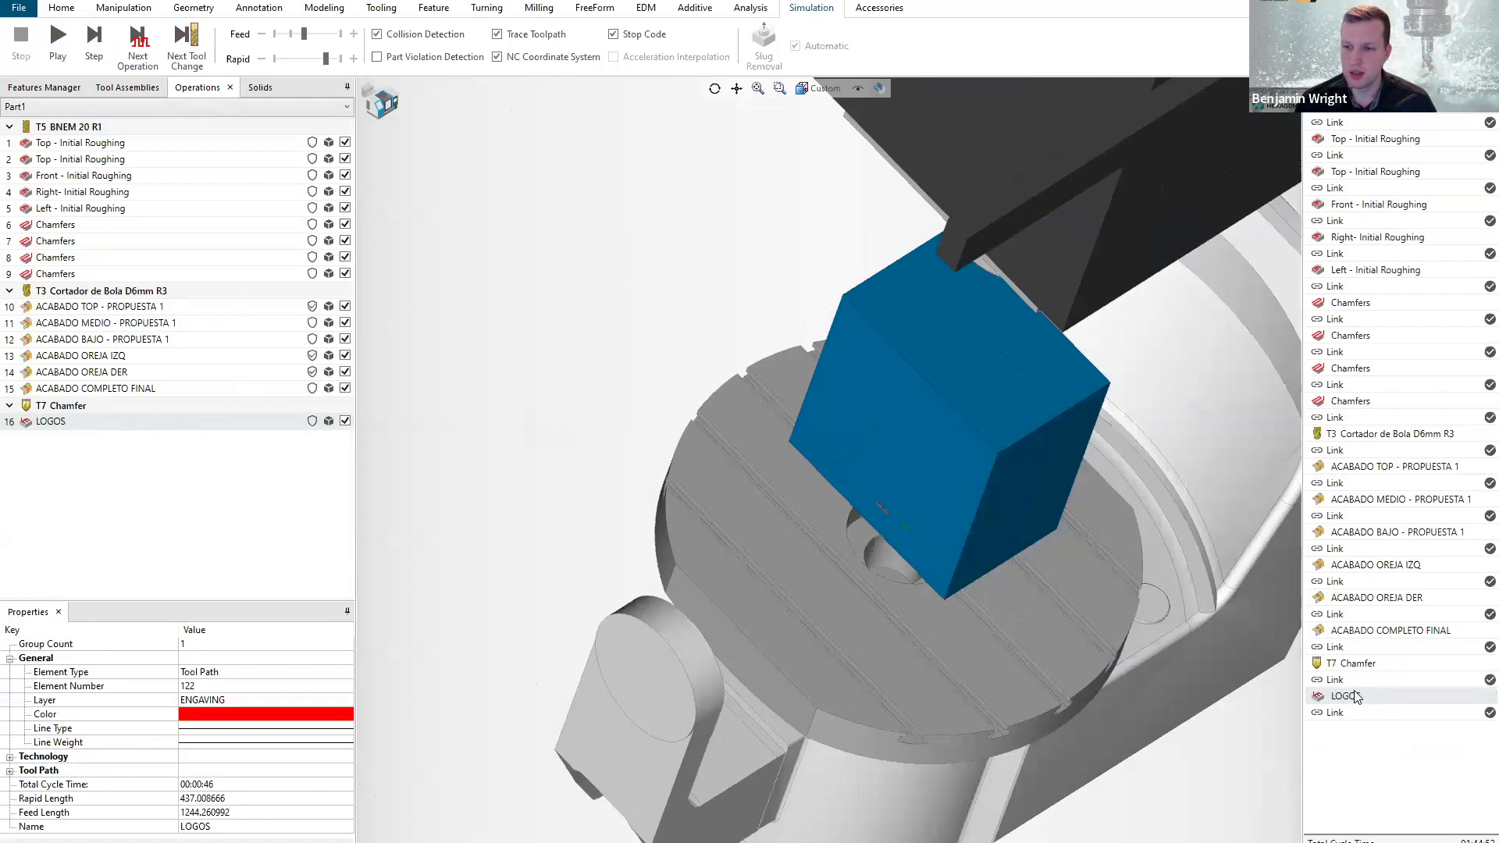
pyautogui.click(94, 43)
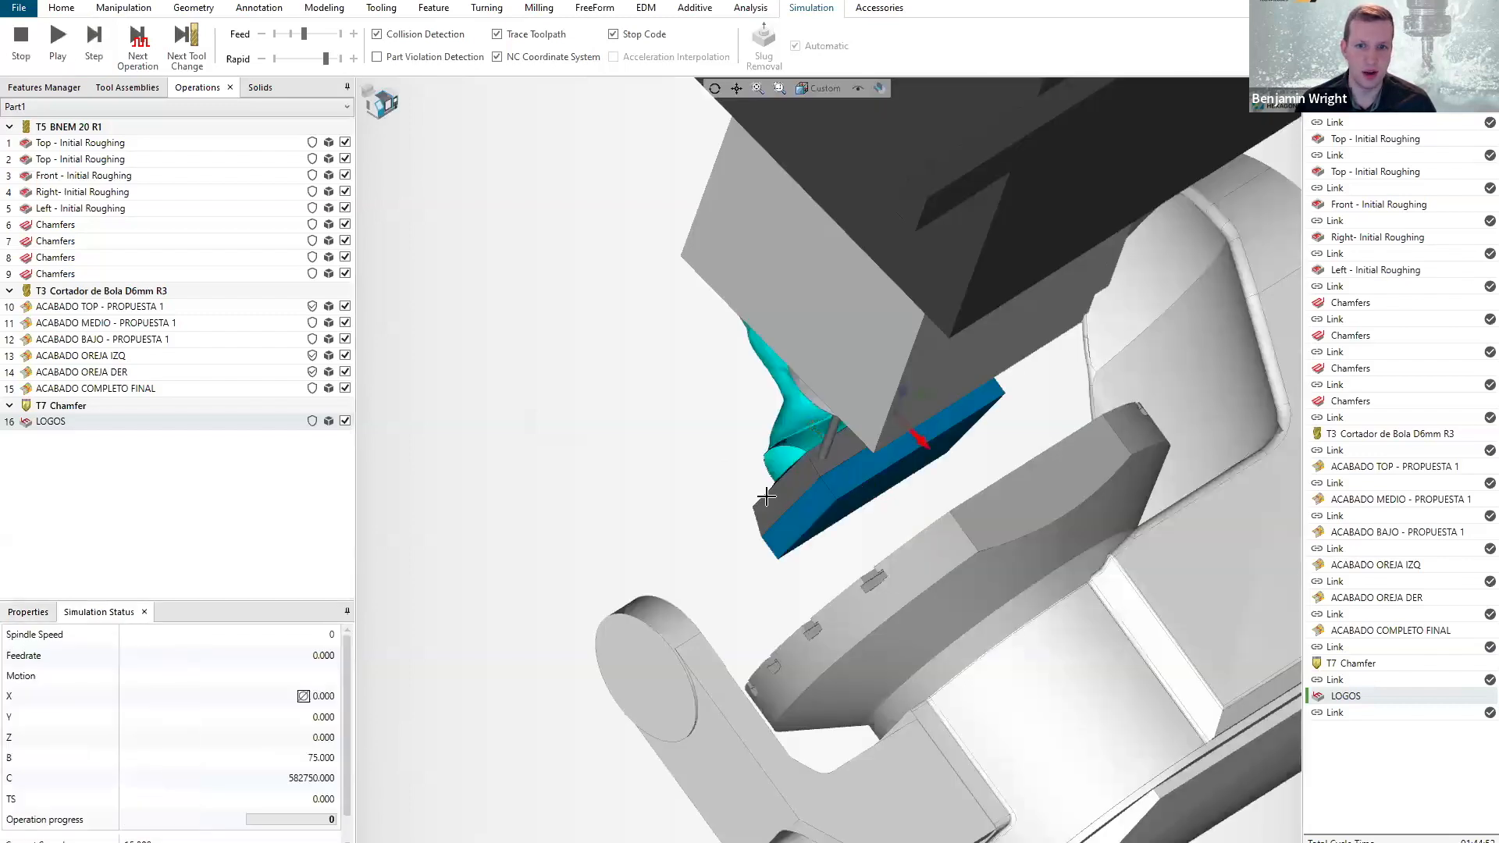
pyautogui.moveTo(825, 512); pyautogui.dragTo(801, 464, button='middle')
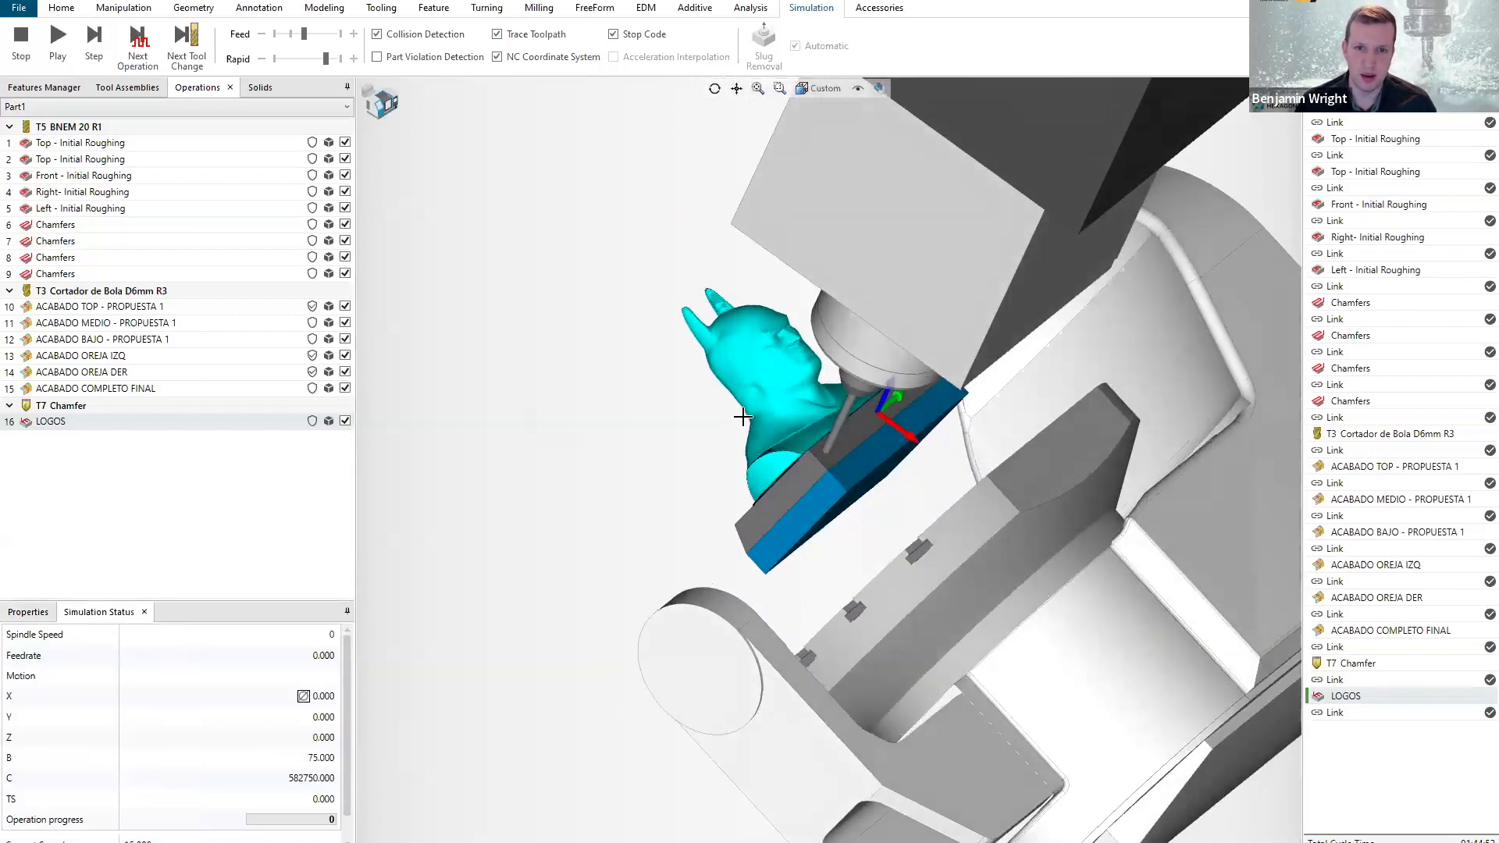
pyautogui.scroll(3, 768, 383)
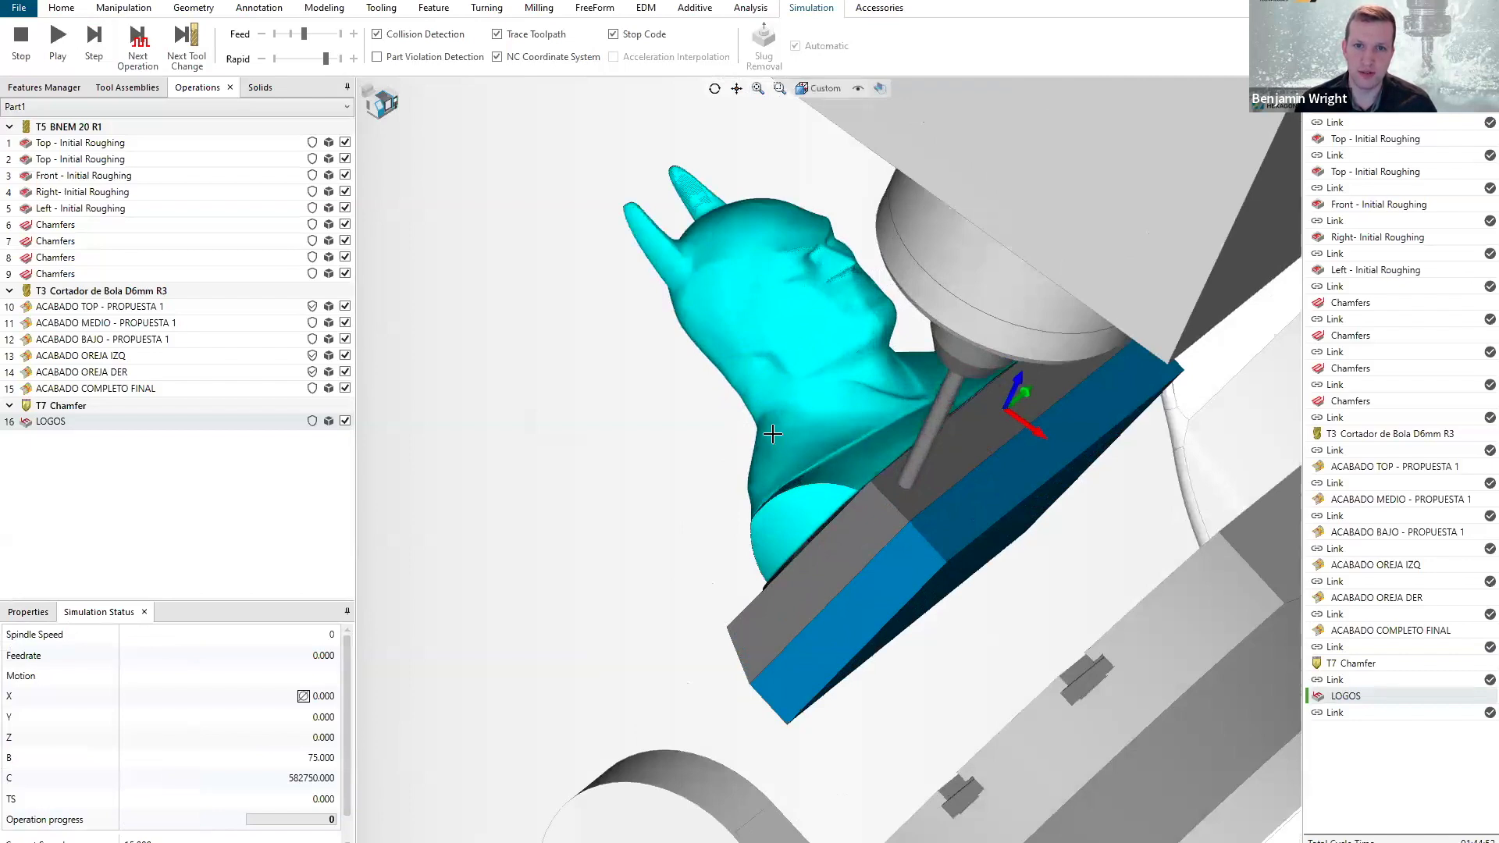
pyautogui.scroll(-3, 914, 494)
pyautogui.scroll(4, 928, 447)
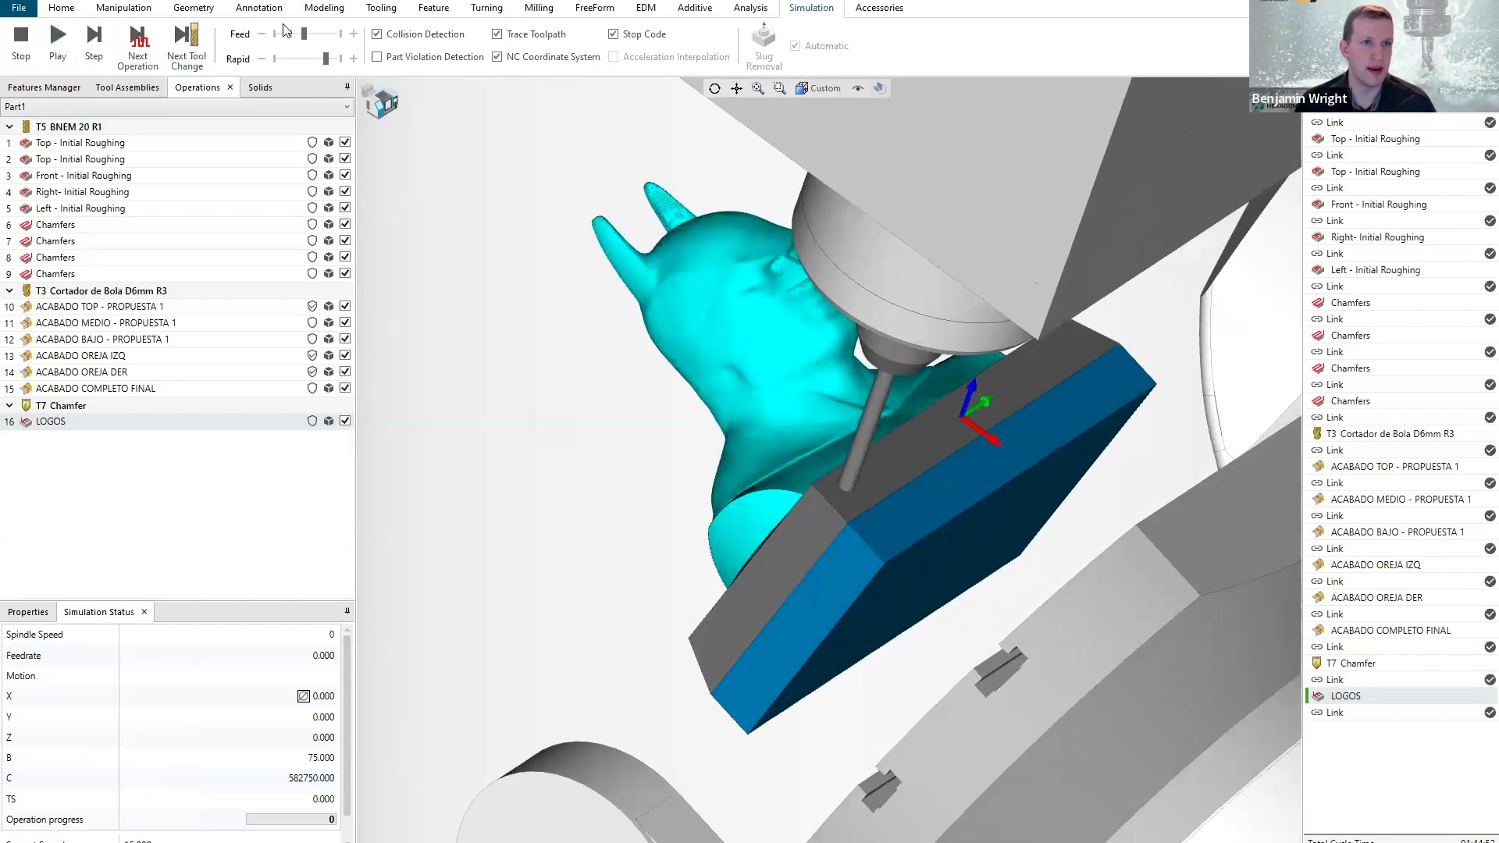
# Lower the simulation feed speed, play the LOGOS engraving, and raise the feed speed again while it runs.
pyautogui.click(289, 37)
pyautogui.click(58, 39)
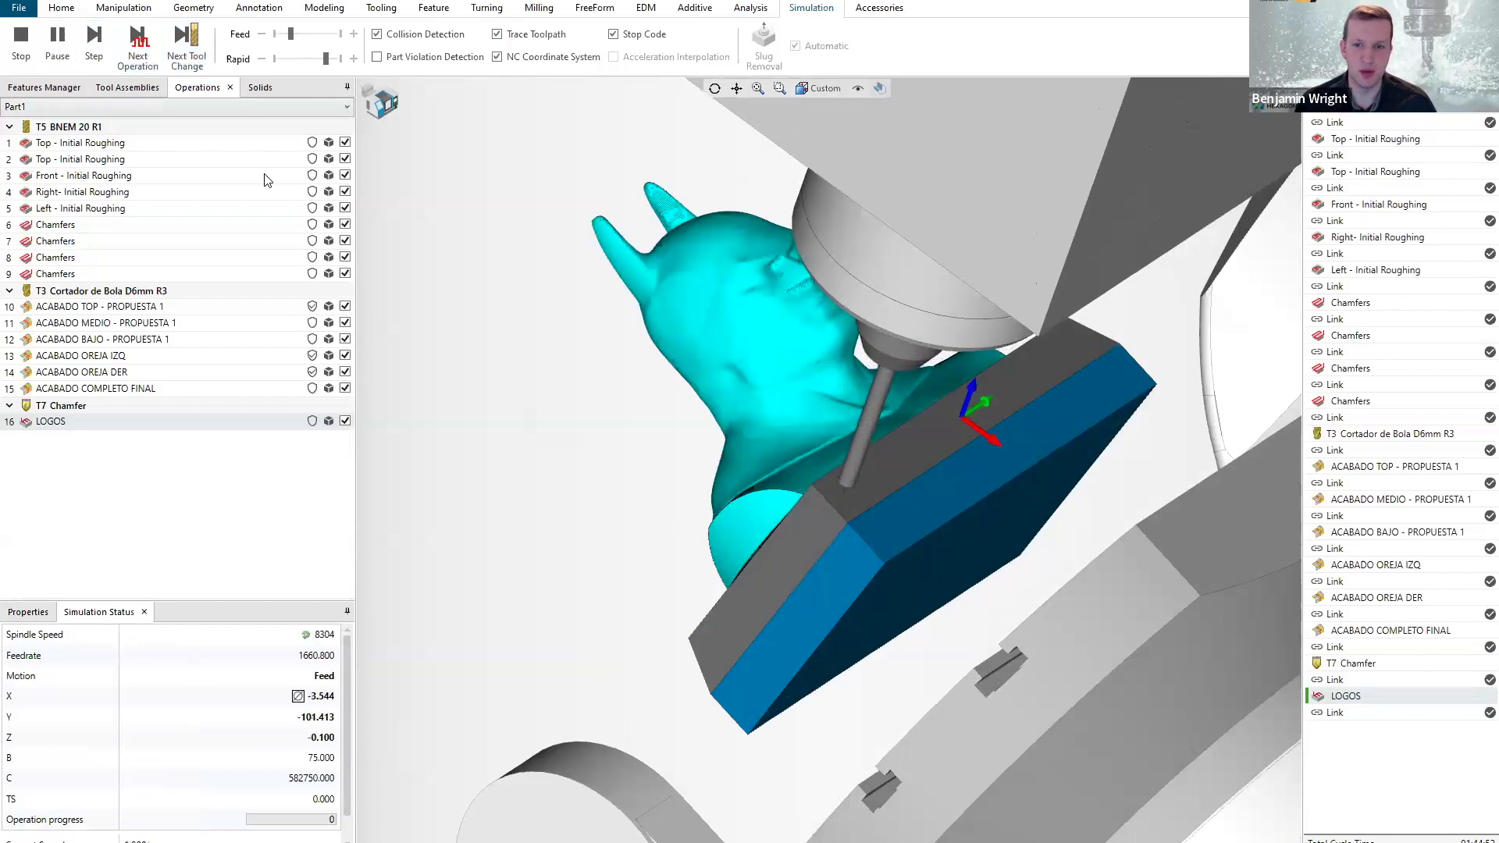
pyautogui.scroll(3, 843, 489)
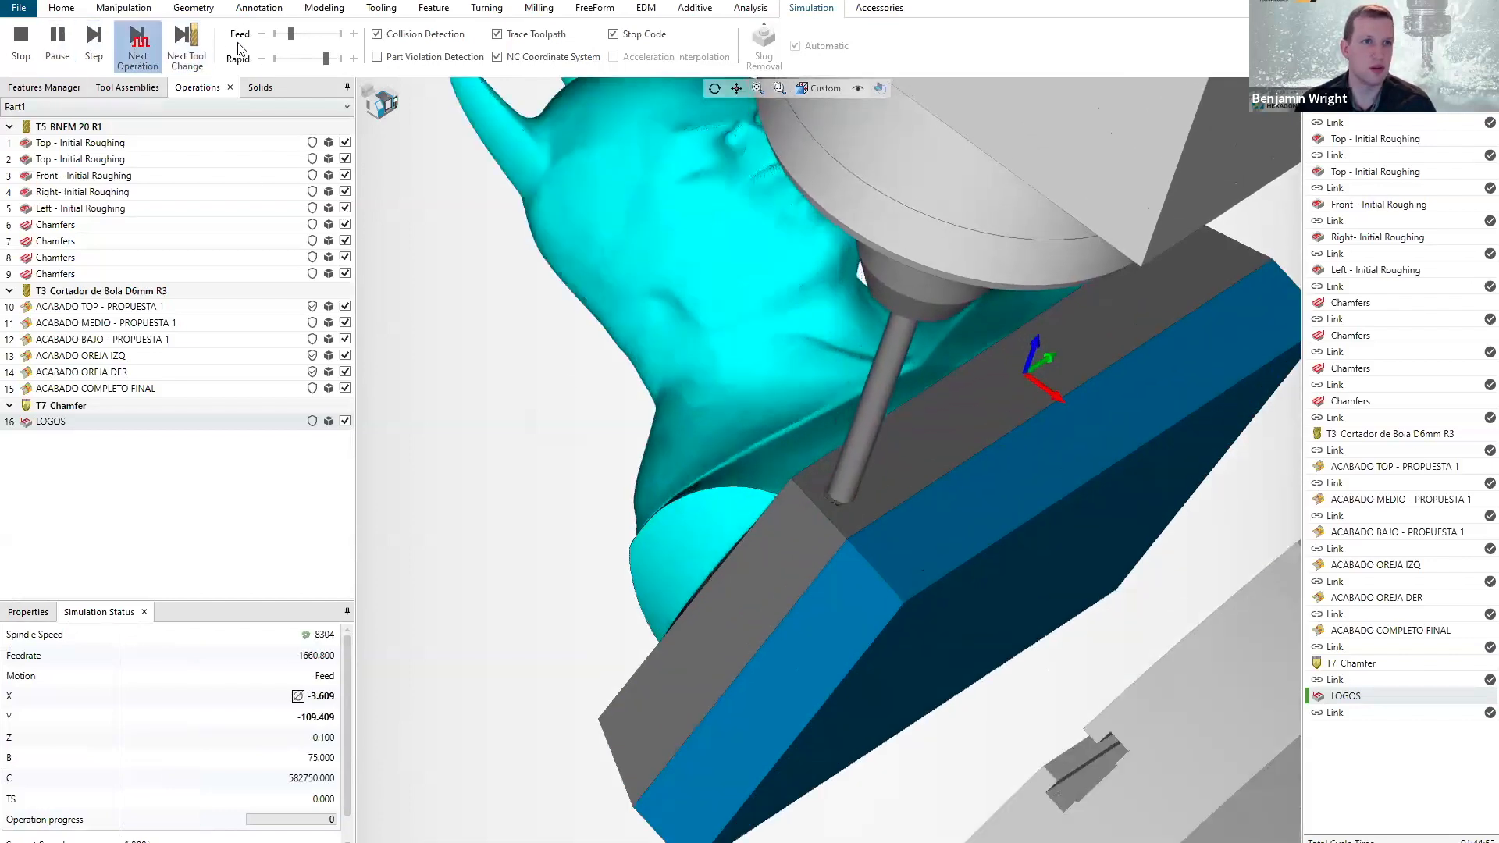
pyautogui.click(354, 34)
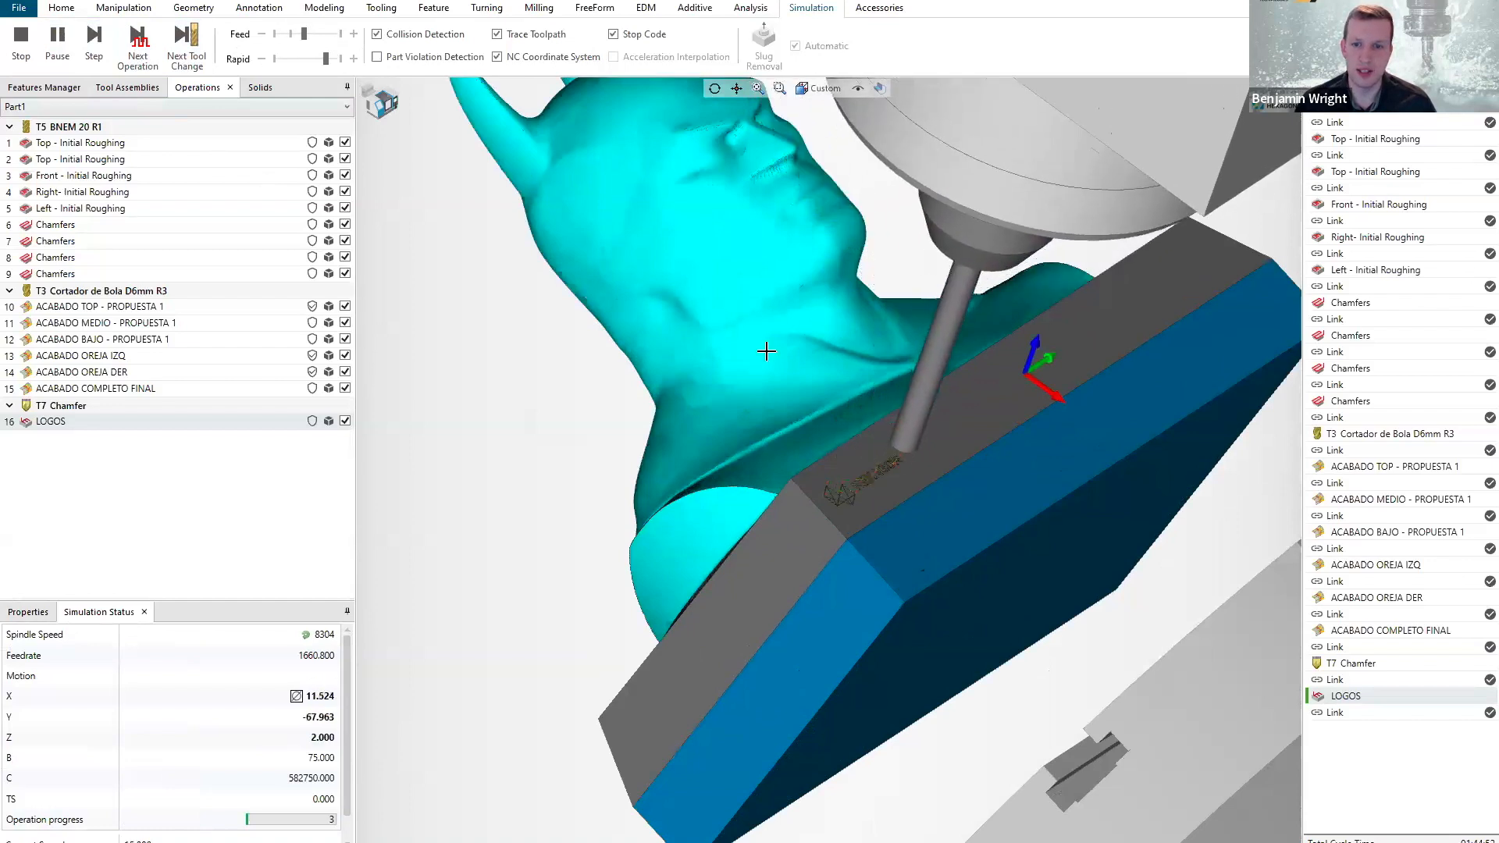
# Examine the engraved logos on the front of the bust's base up close and collapse the event log.
pyautogui.scroll(3, 944, 445)
pyautogui.scroll(-2, 905, 429)
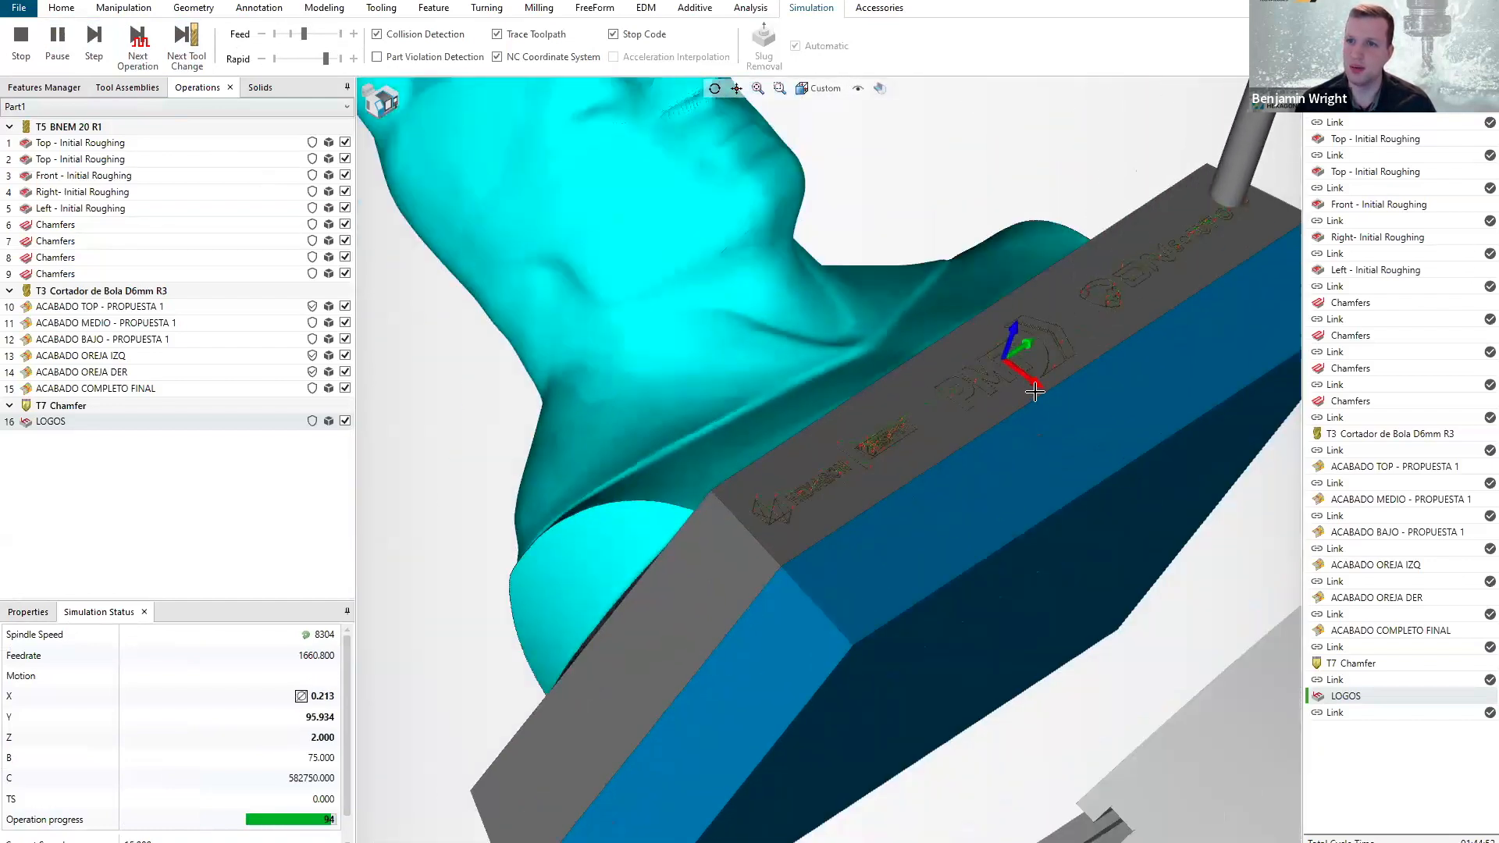
pyautogui.scroll(5, 735, 469)
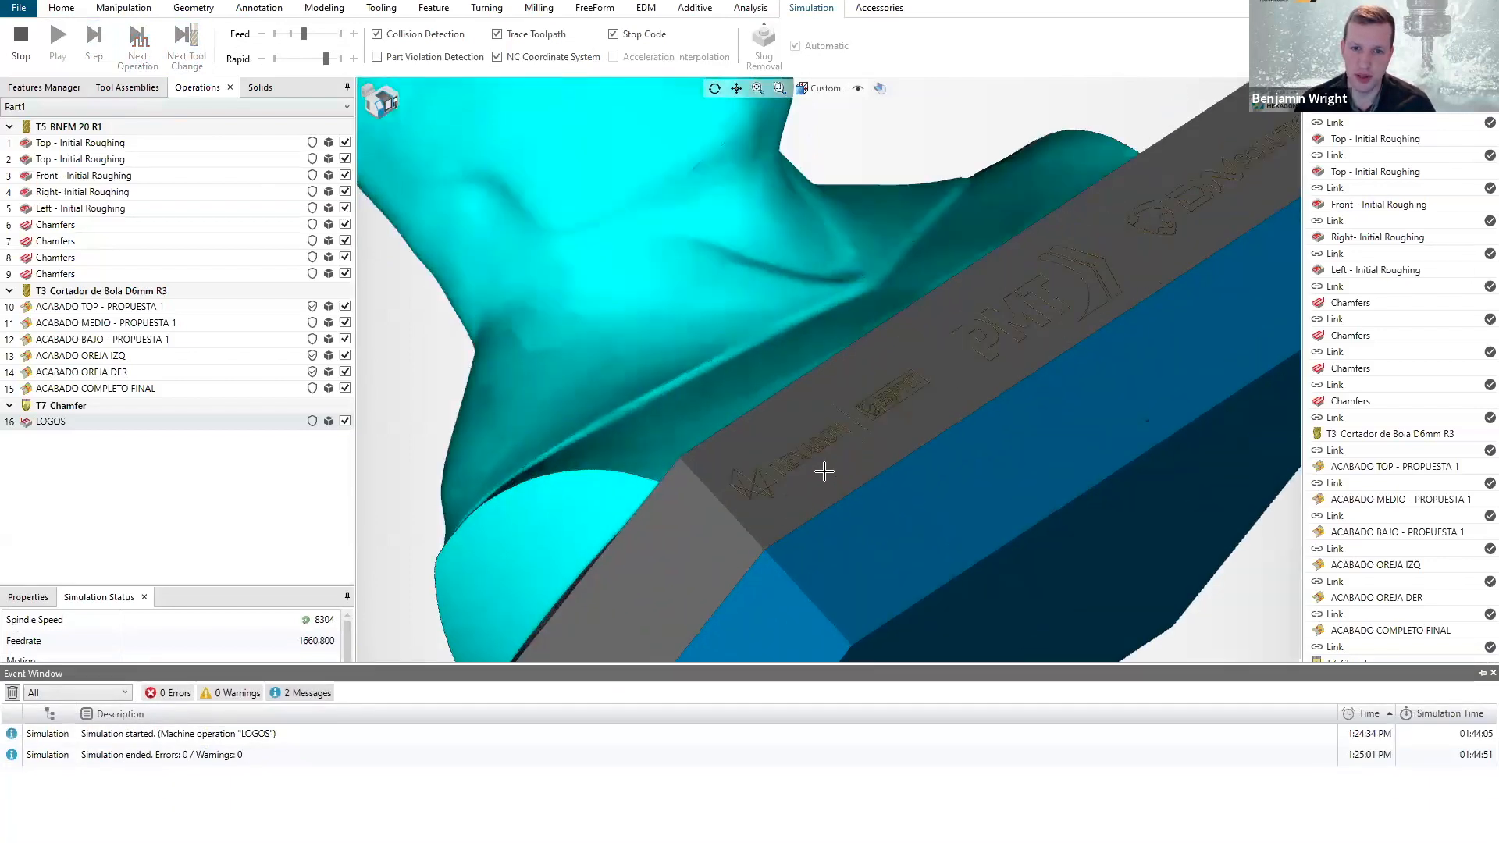
pyautogui.scroll(2, 735, 469)
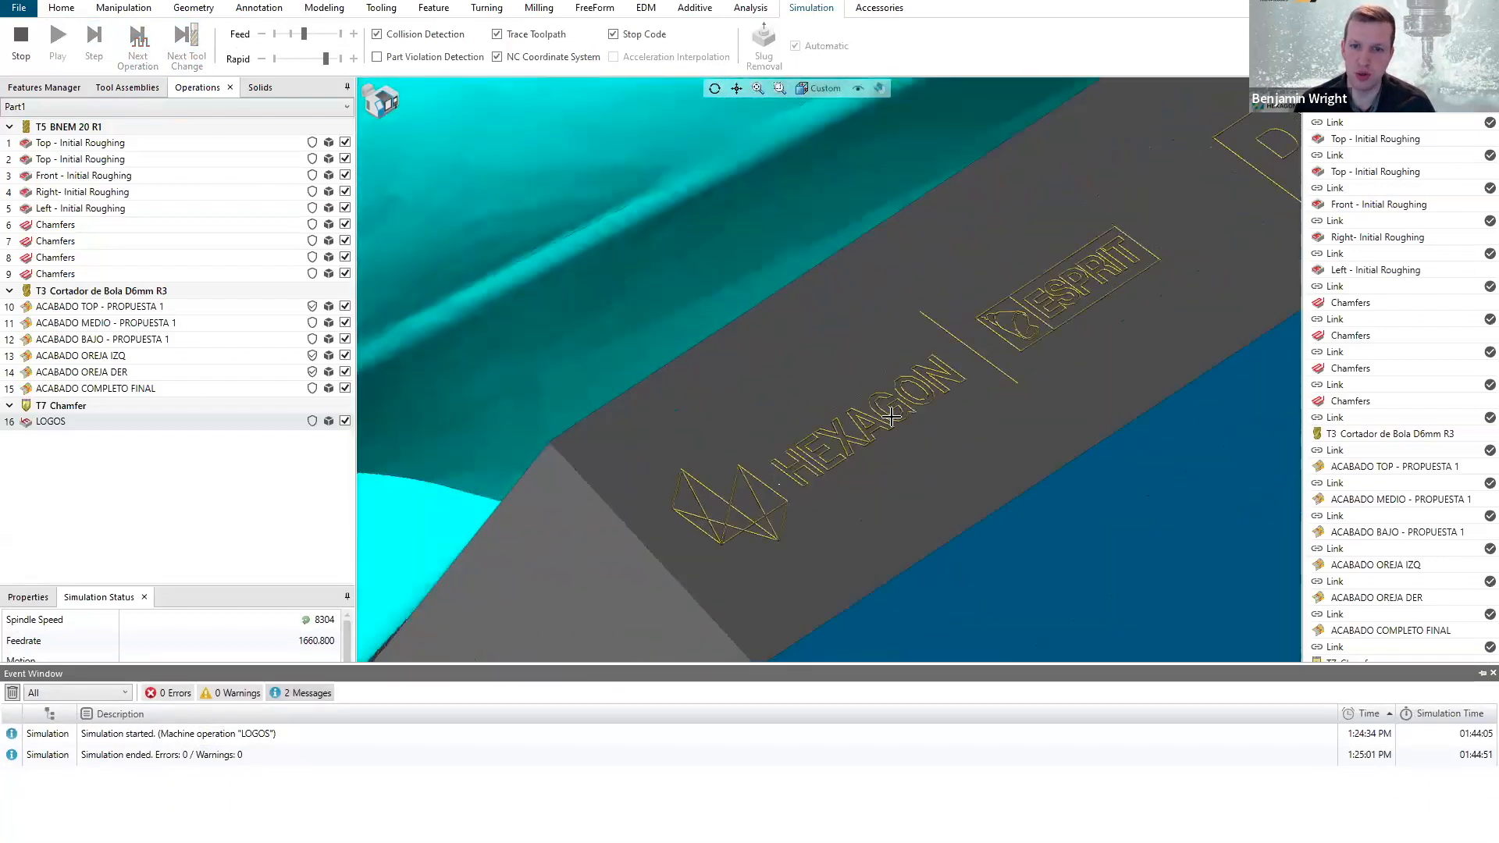
pyautogui.scroll(-6, 963, 332)
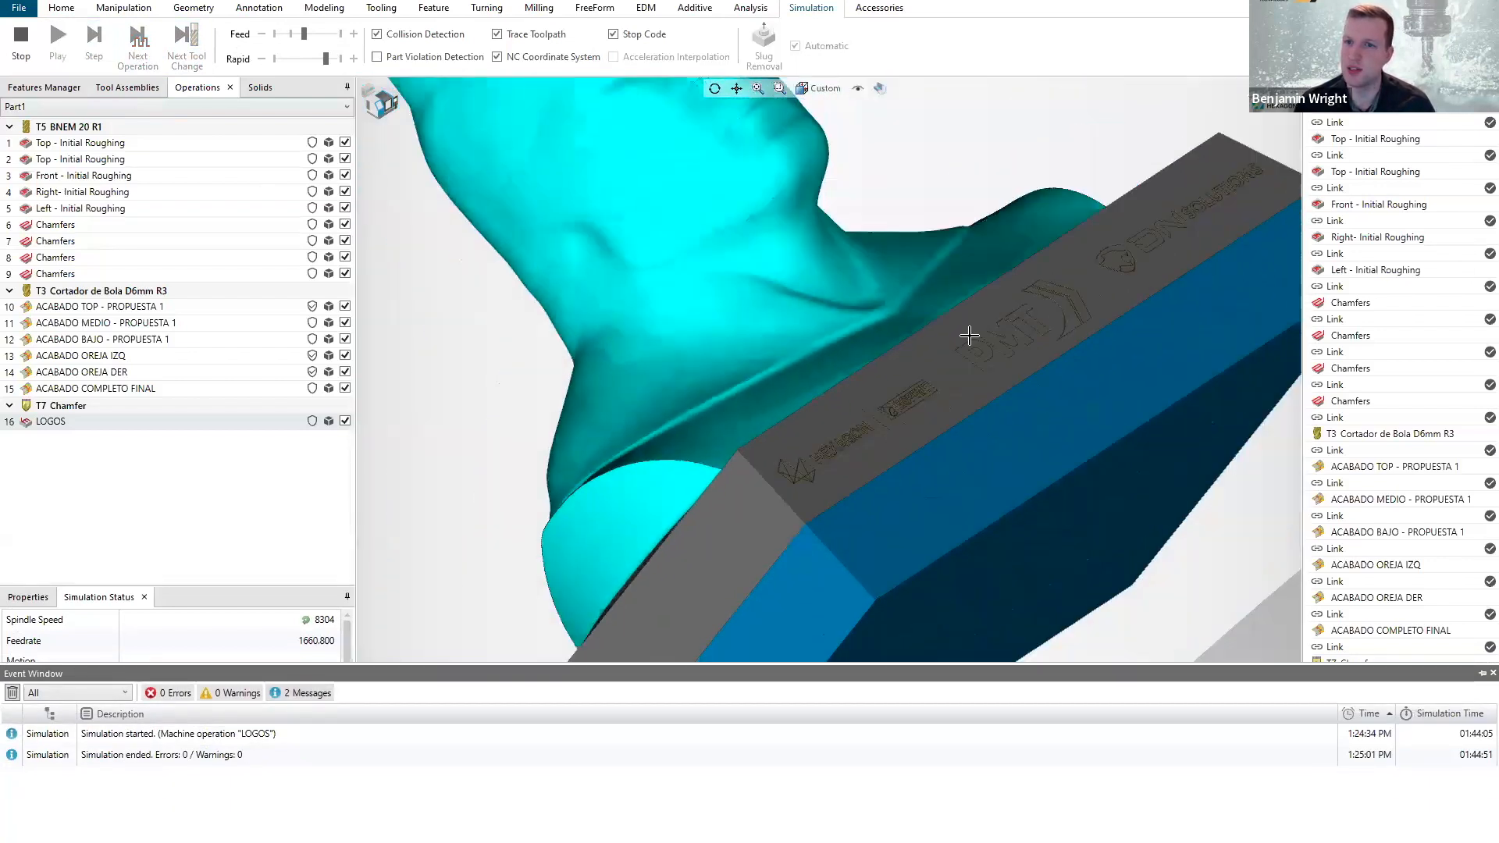
pyautogui.click(1481, 673)
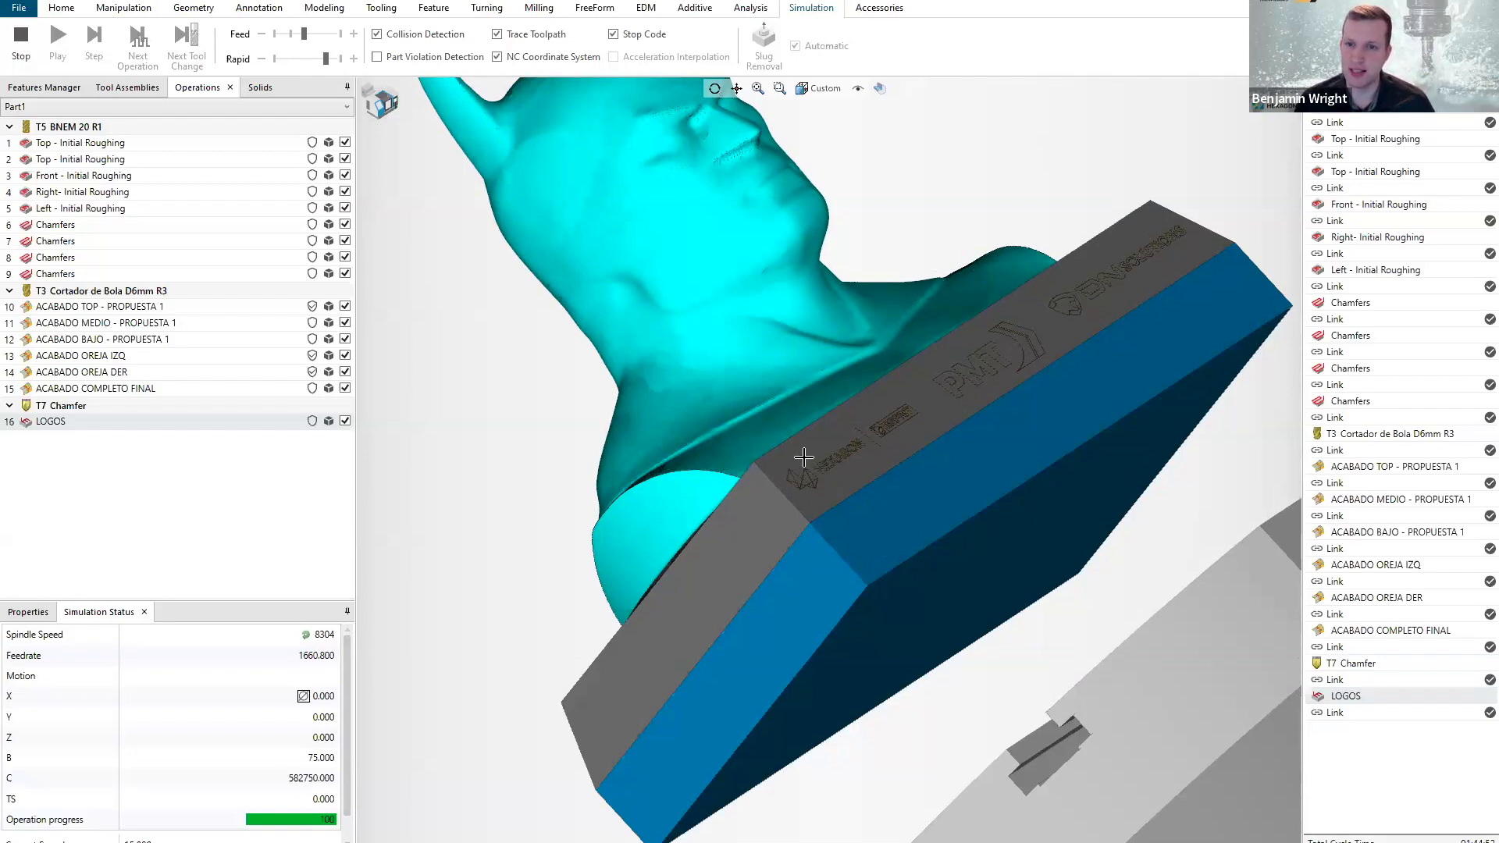
pyautogui.scroll(-3, 947, 417)
pyautogui.moveTo(926, 459)
pyautogui.mouseDown(button='middle')
pyautogui.moveTo(976, 429)
pyautogui.moveTo(981, 460)
pyautogui.moveTo(949, 435)
pyautogui.moveTo(942, 460)
pyautogui.moveTo(933, 449)
pyautogui.mouseUp(button='middle')
pyautogui.scroll(3, 397, 115)
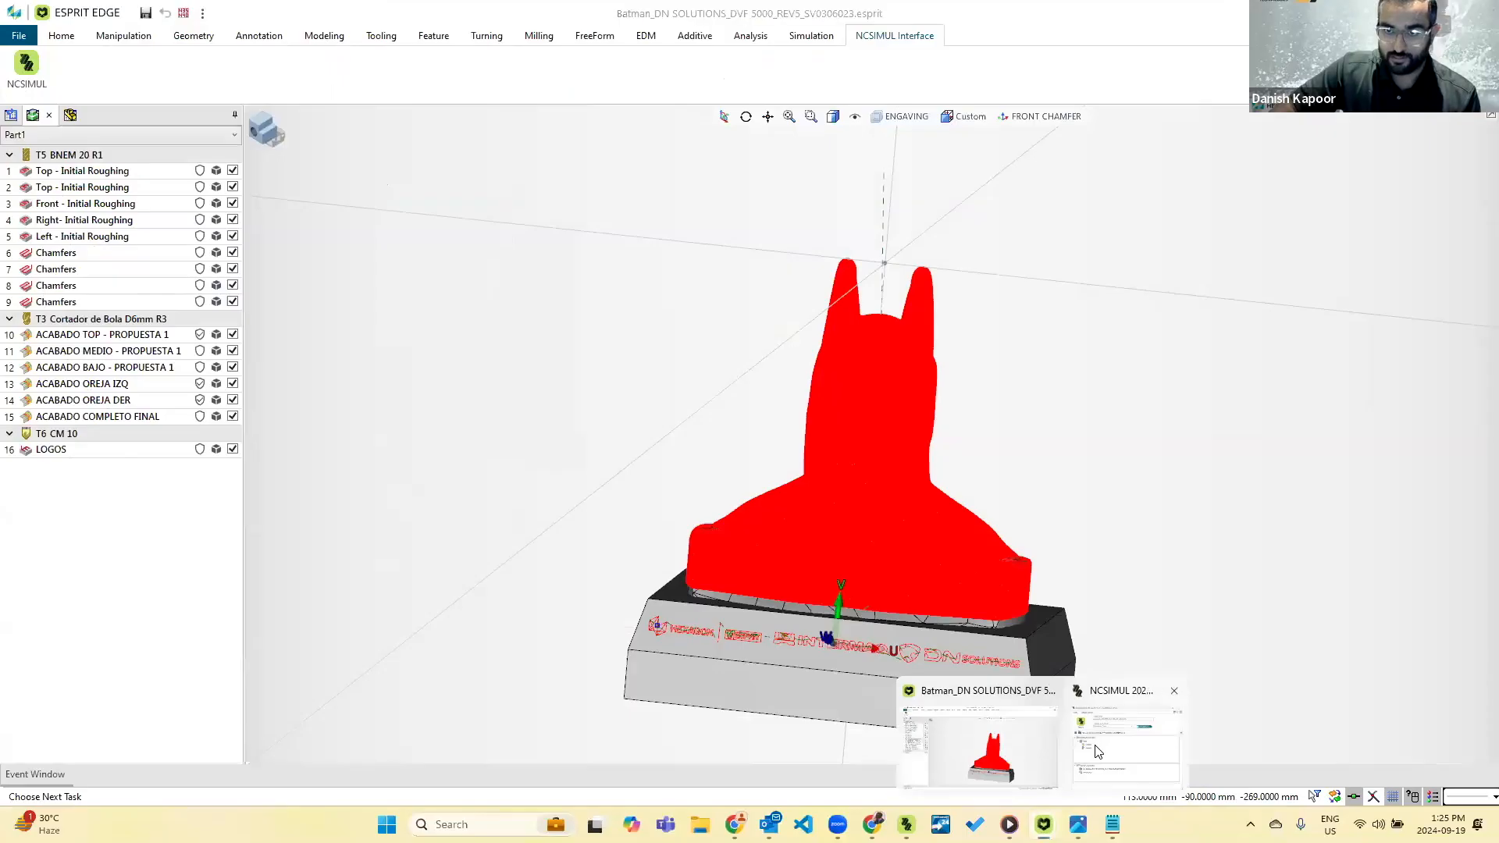
# Bring up the NCSIMUL interface window for the Batman project and move it clear of the bust model.
pyautogui.click(1094, 747)
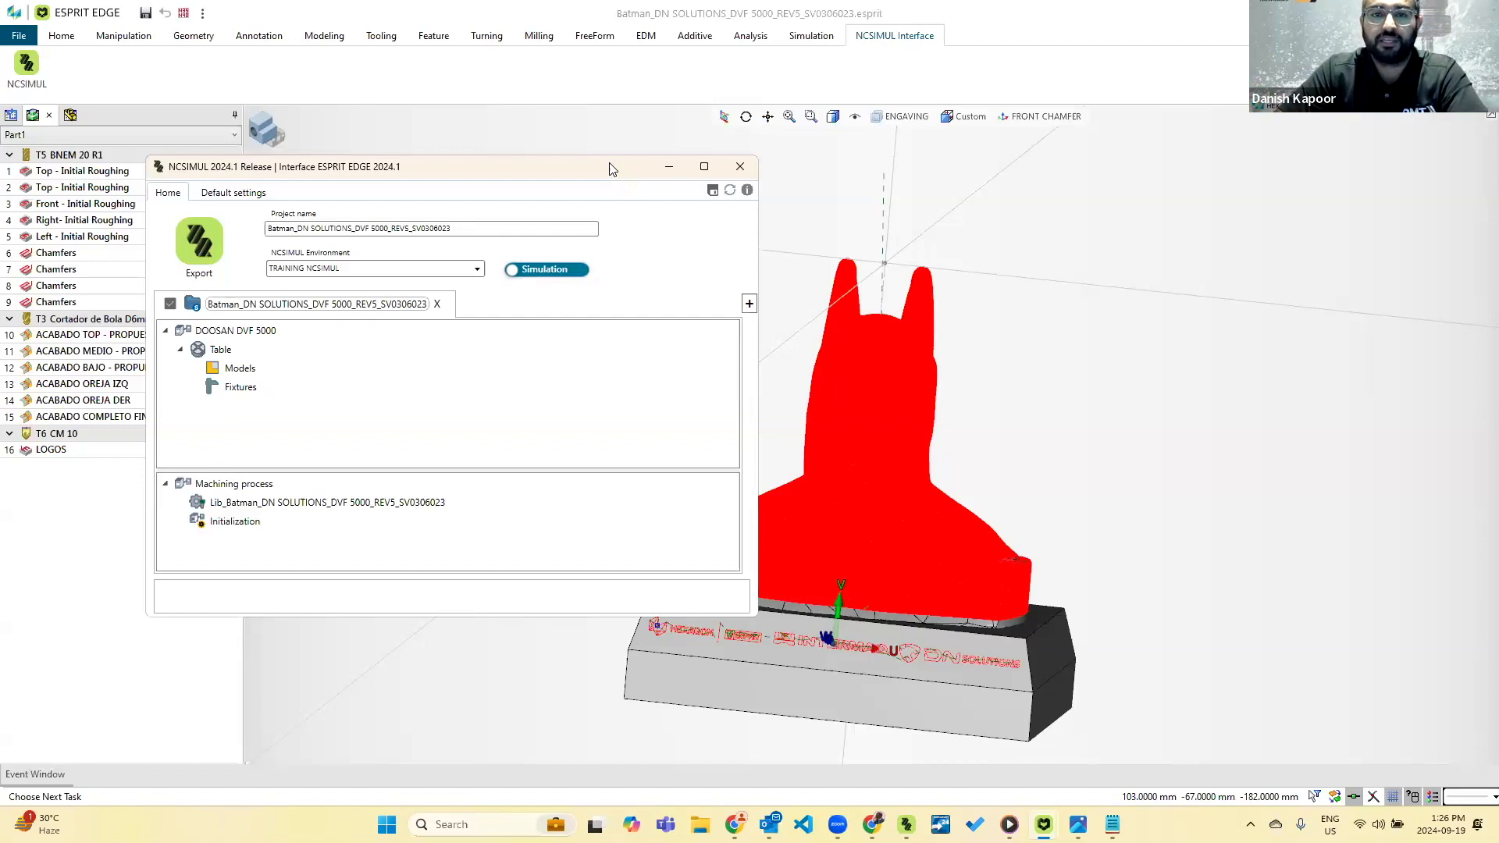
pyautogui.click(668, 171)
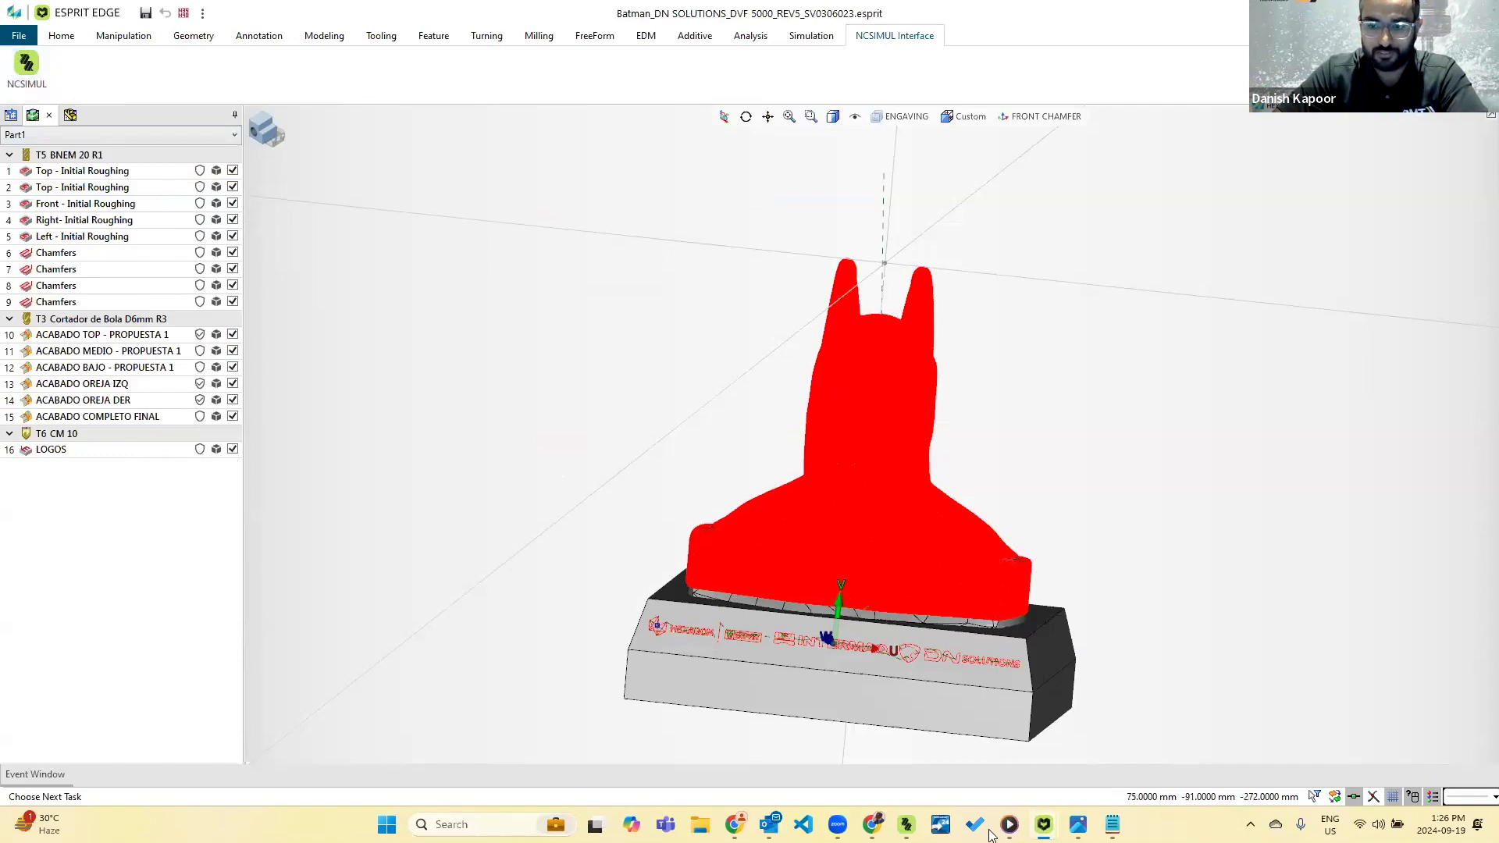
pyautogui.moveTo(1045, 832)
pyautogui.click(1128, 741)
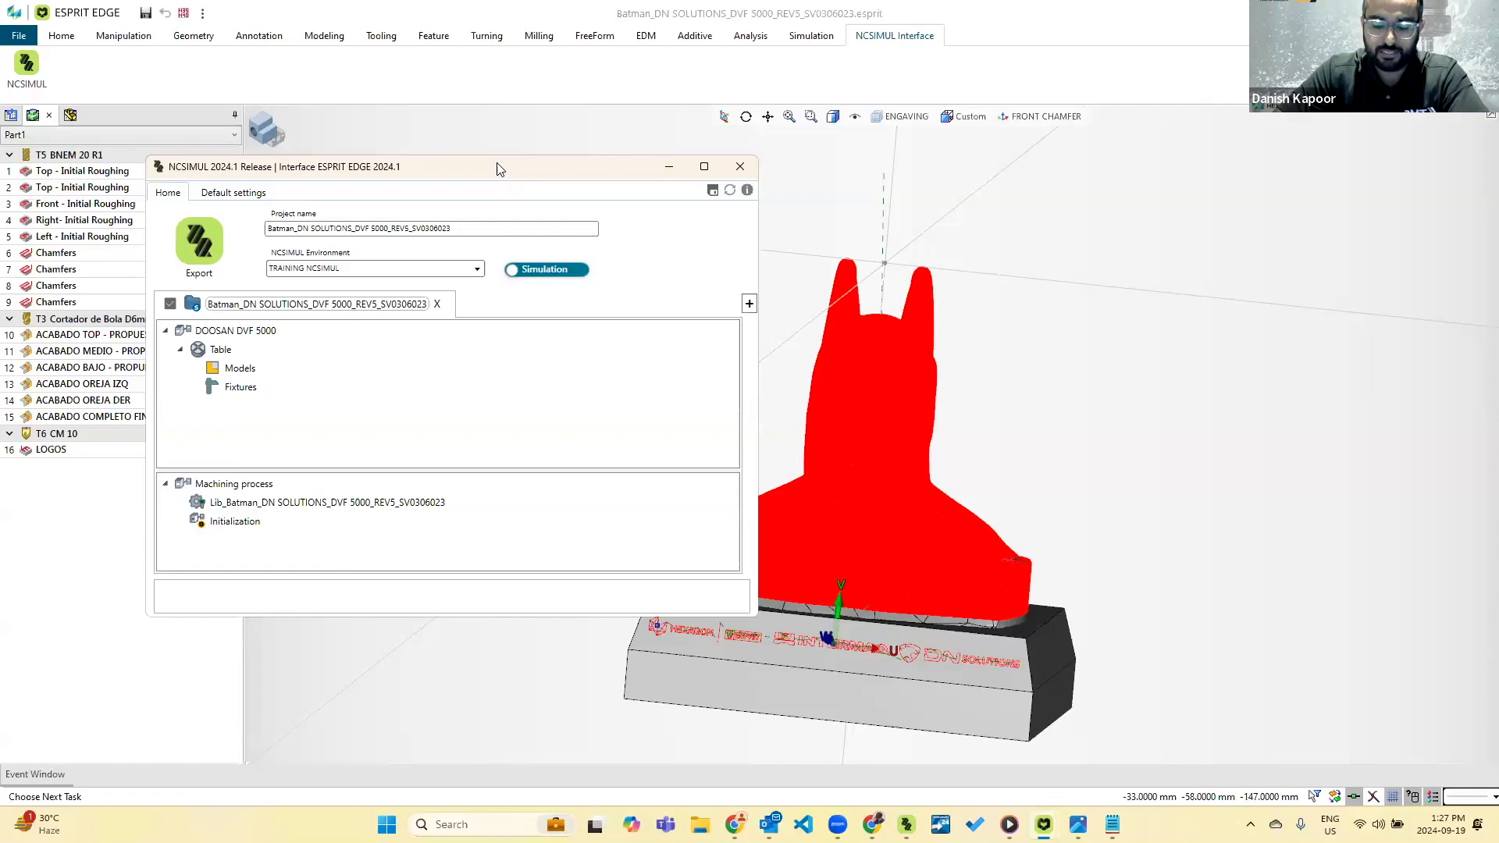
pyautogui.moveTo(500, 169); pyautogui.dragTo(545, 127)
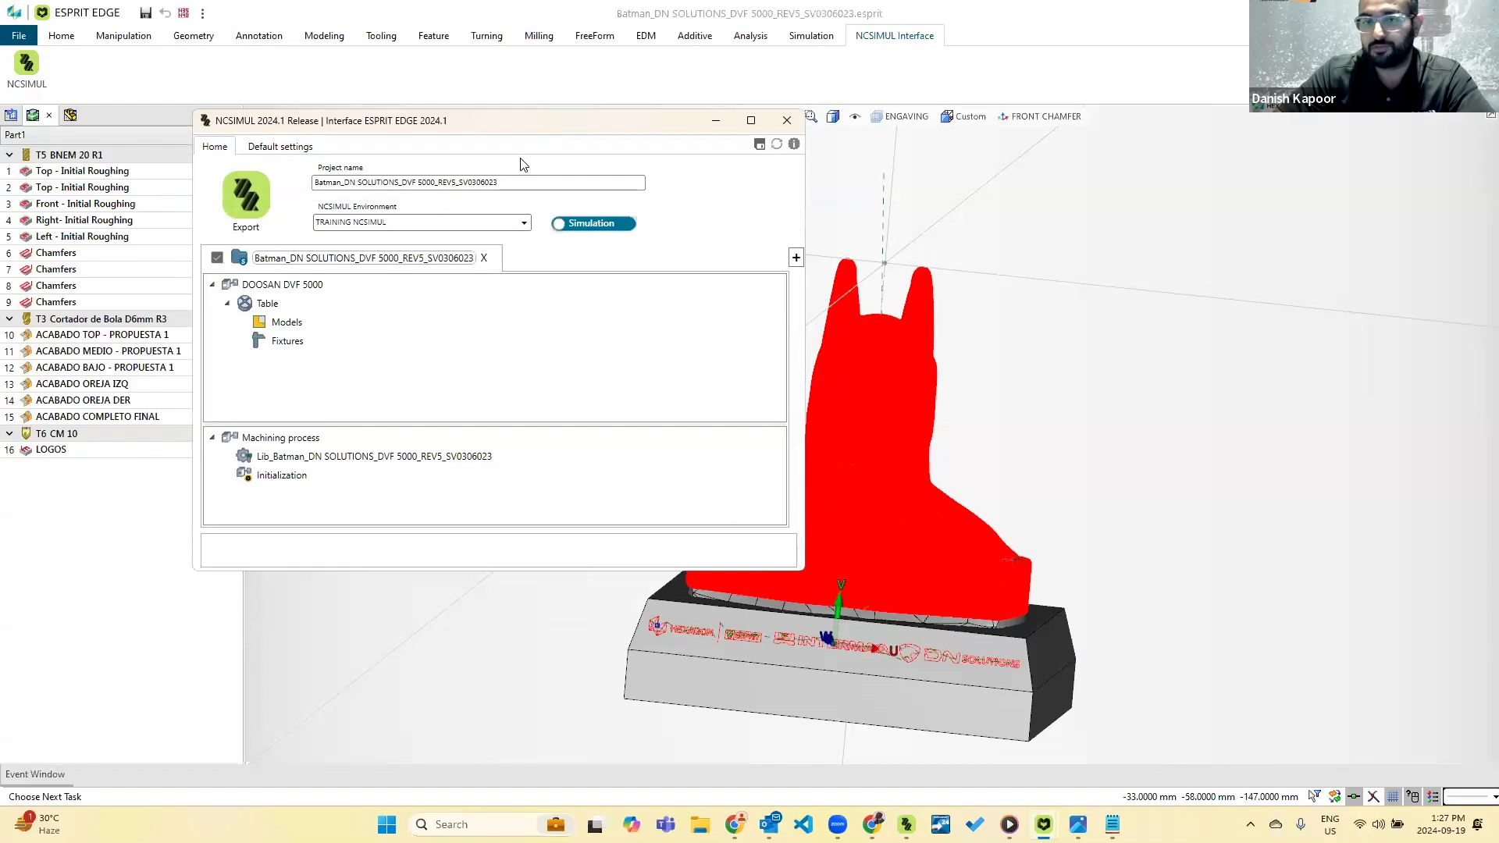
# Look through the machines available for the DOOSAN DVF 5000 entry and keep the current machine.
pyautogui.click(284, 289)
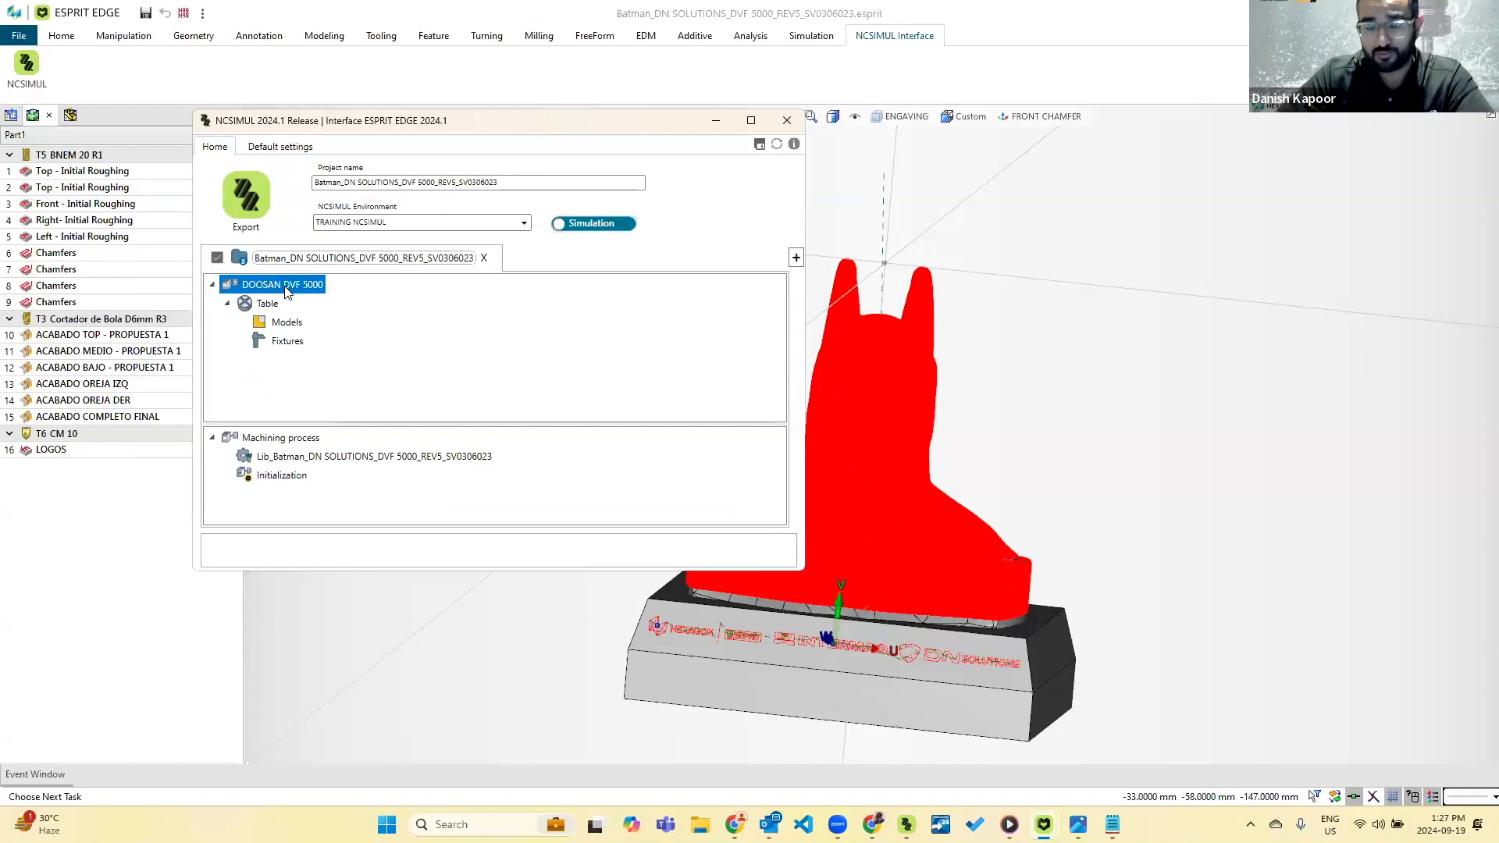
pyautogui.click(286, 290)
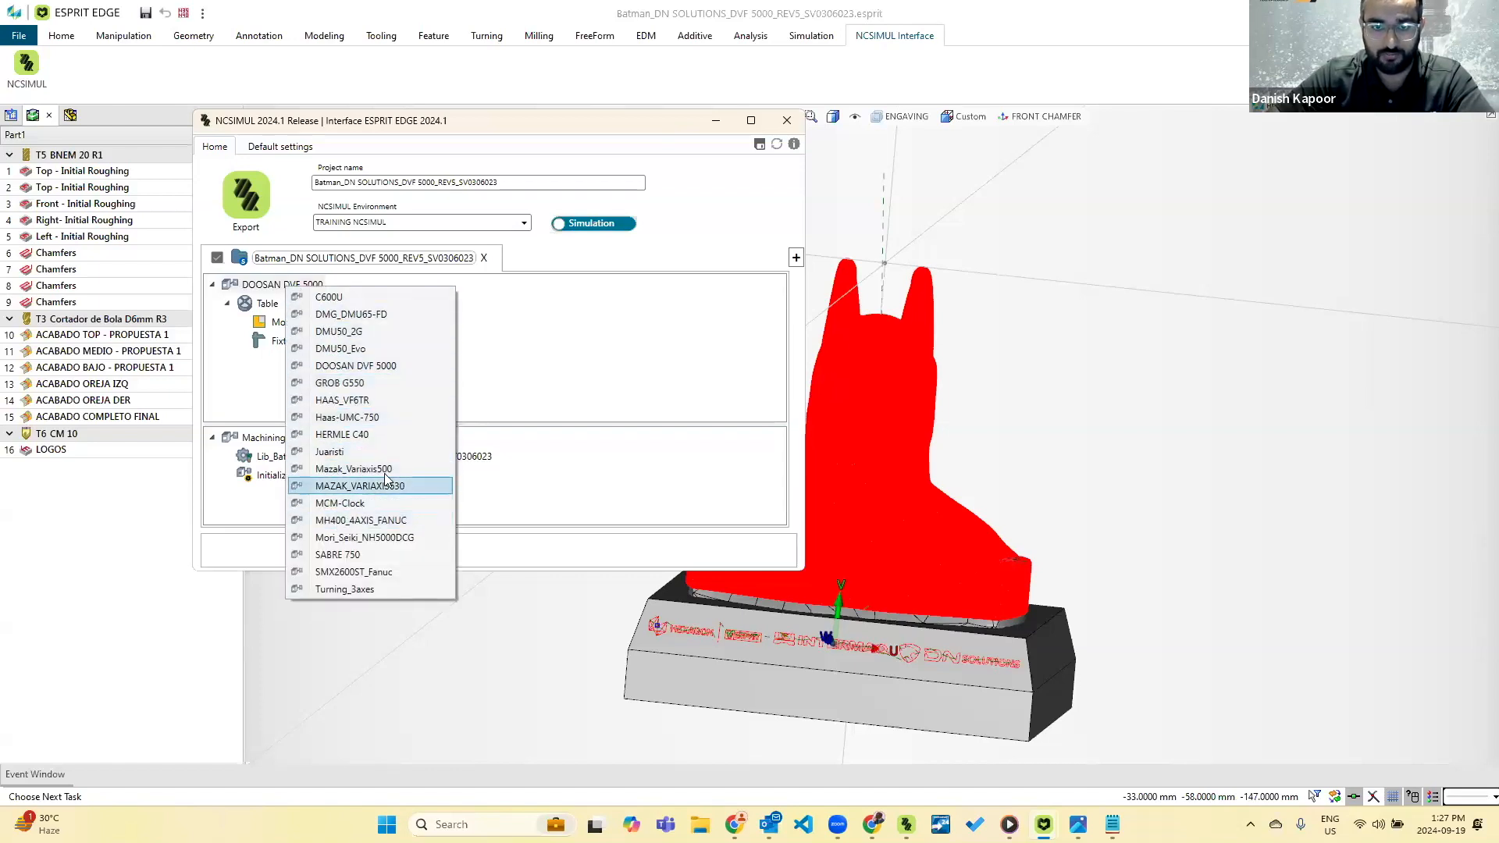
pyautogui.click(478, 377)
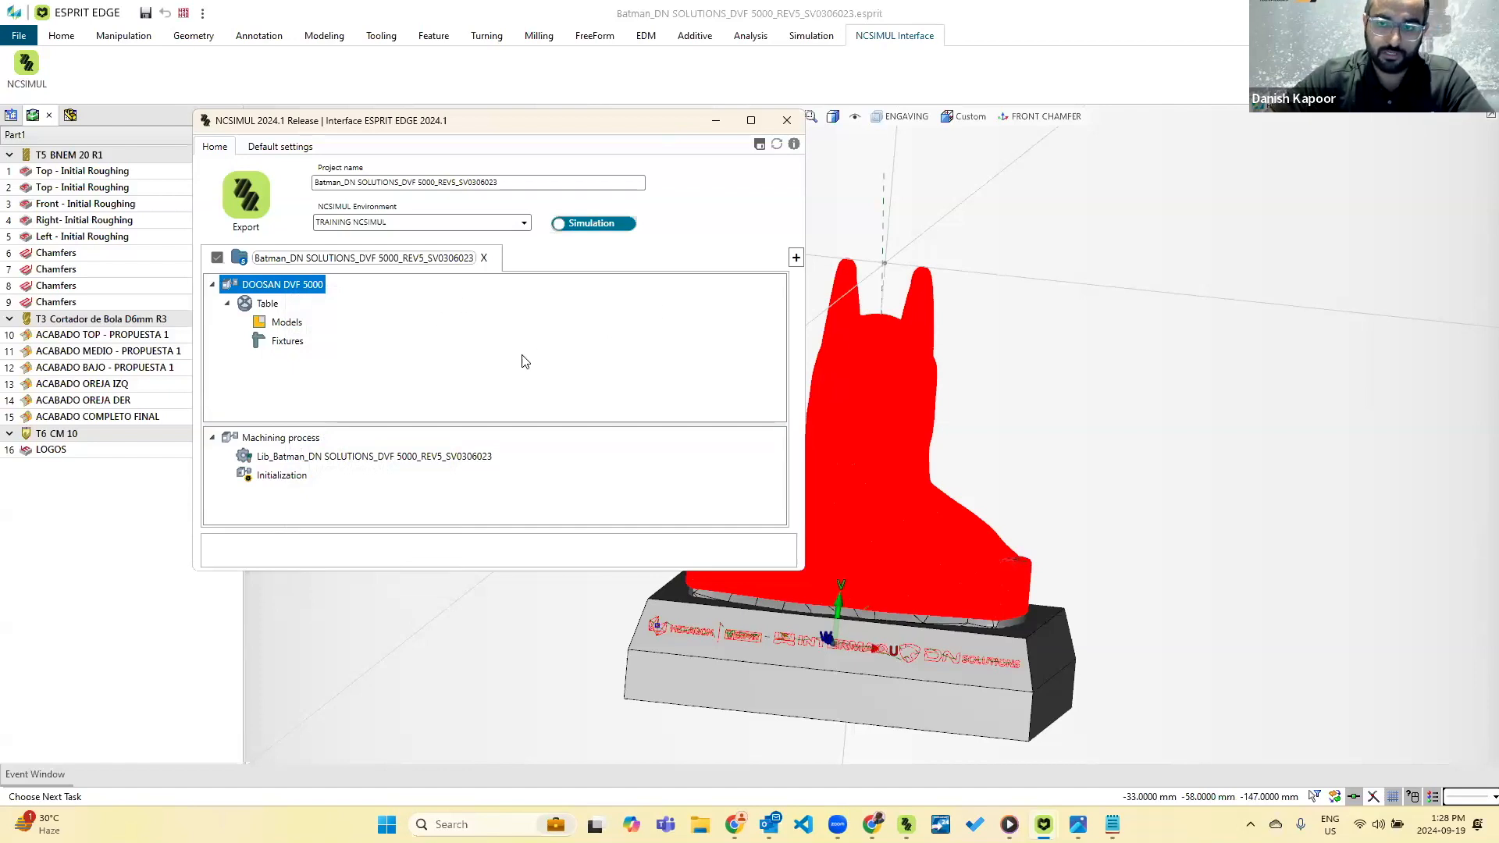
# Review the export's models, fixtures and tool library, and check the interface's default settings.
pyautogui.click(285, 322)
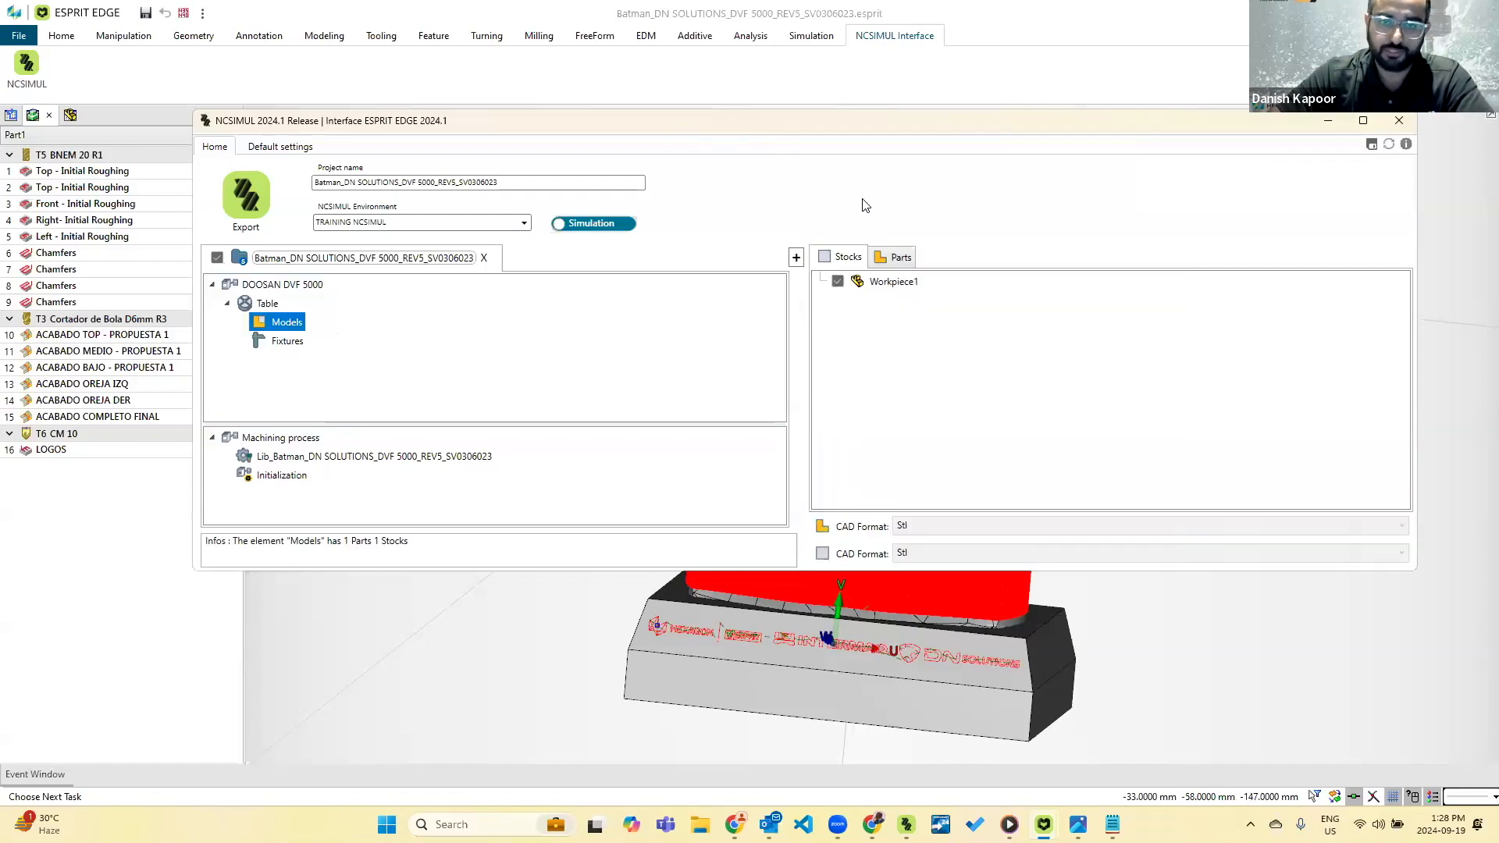
pyautogui.click(297, 346)
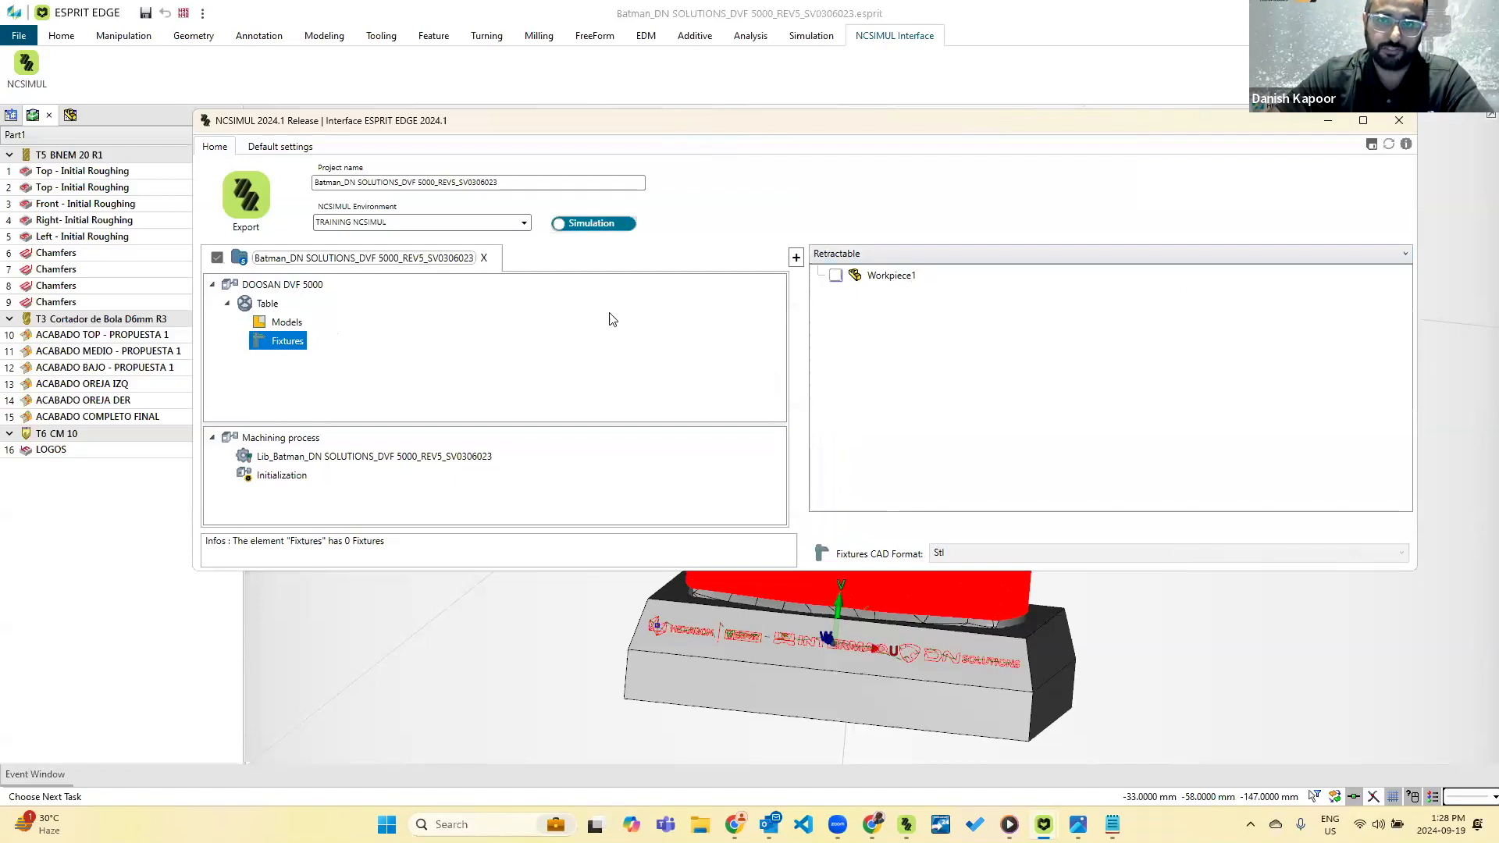
pyautogui.click(283, 460)
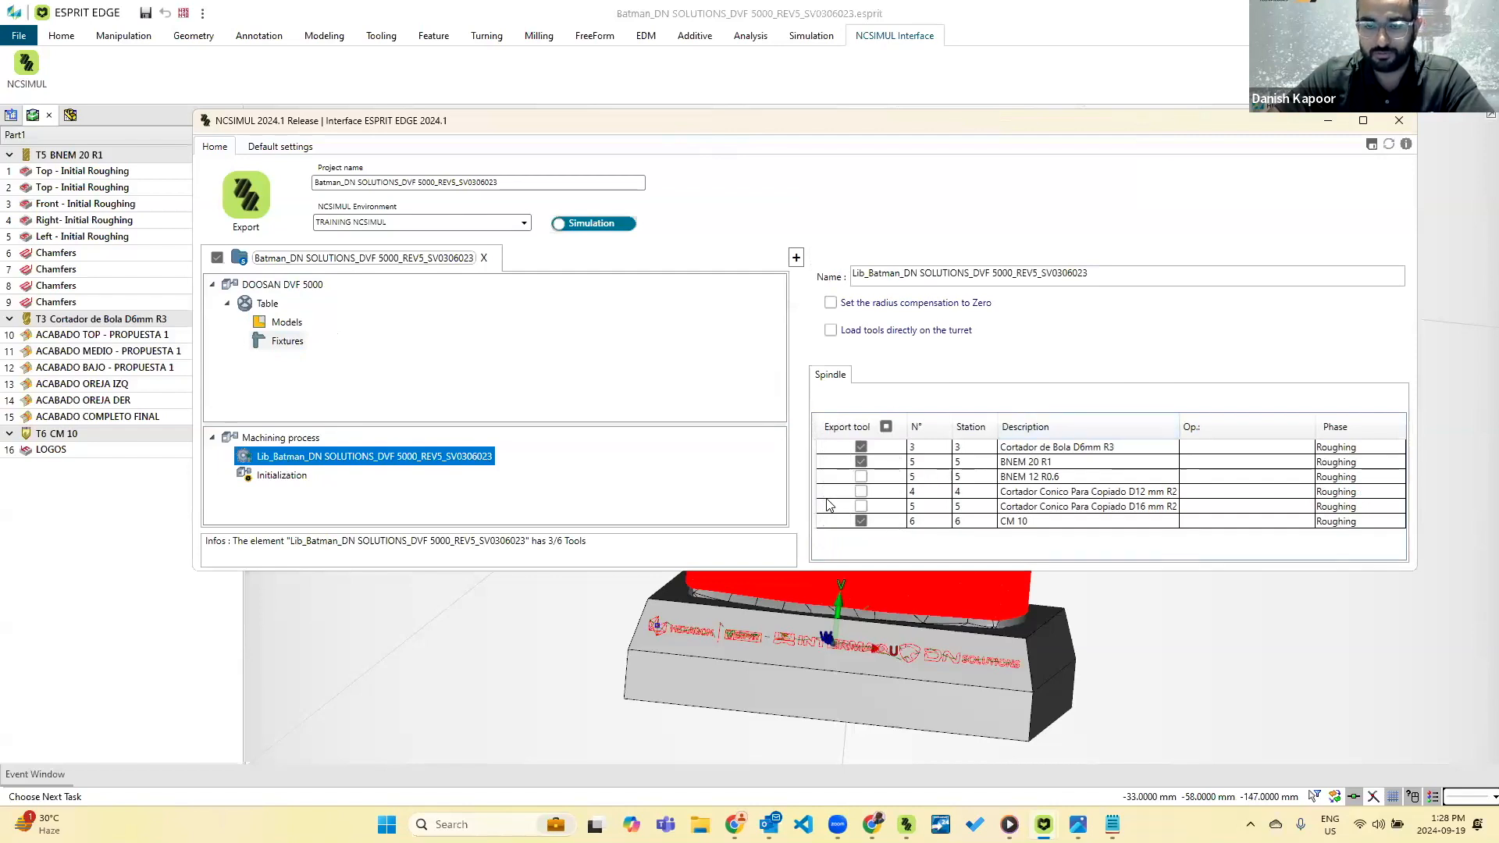
pyautogui.click(303, 442)
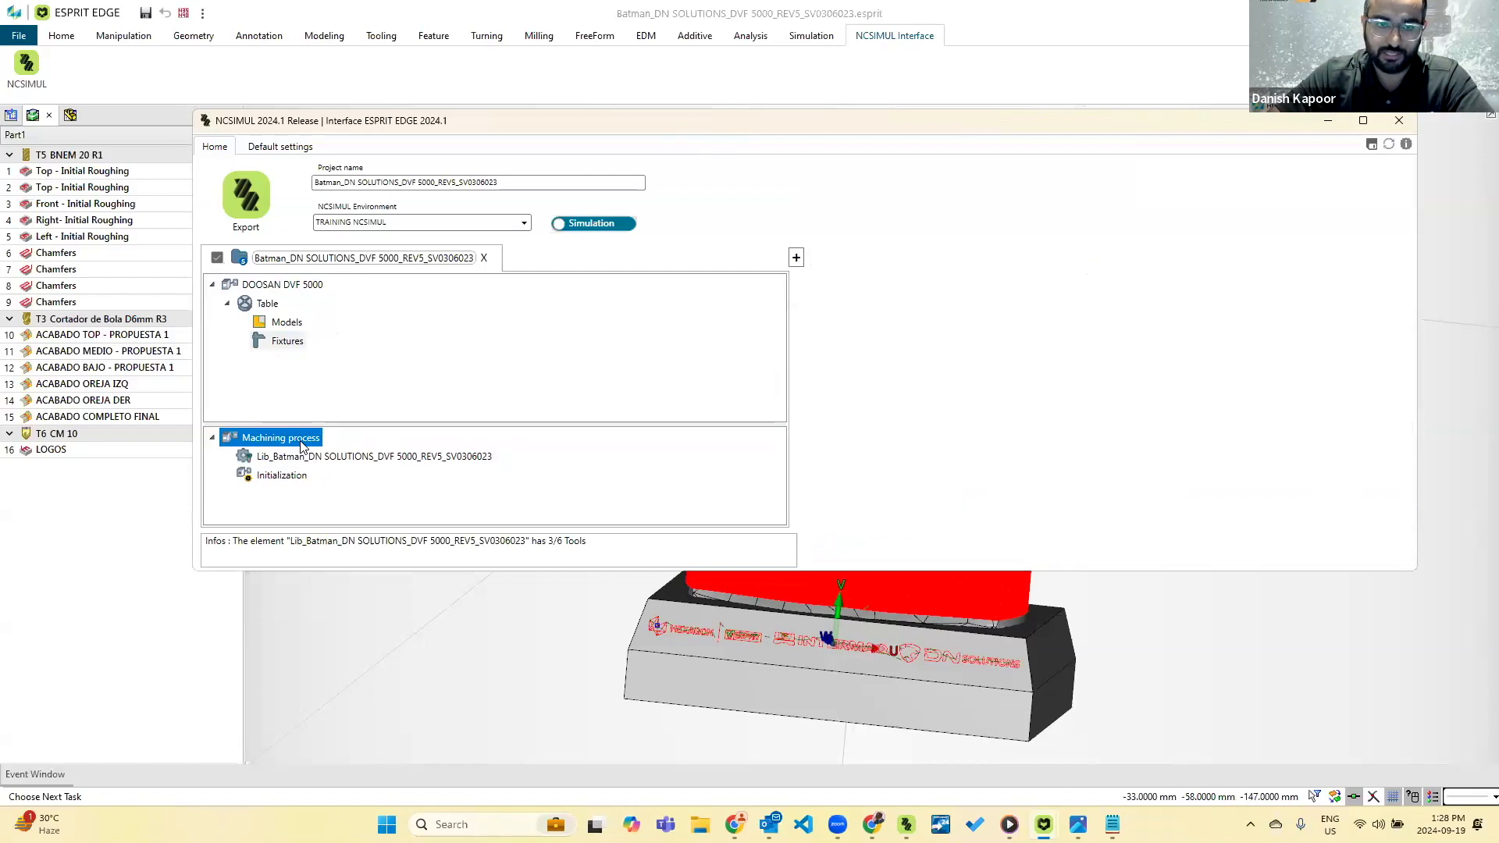
pyautogui.click(296, 148)
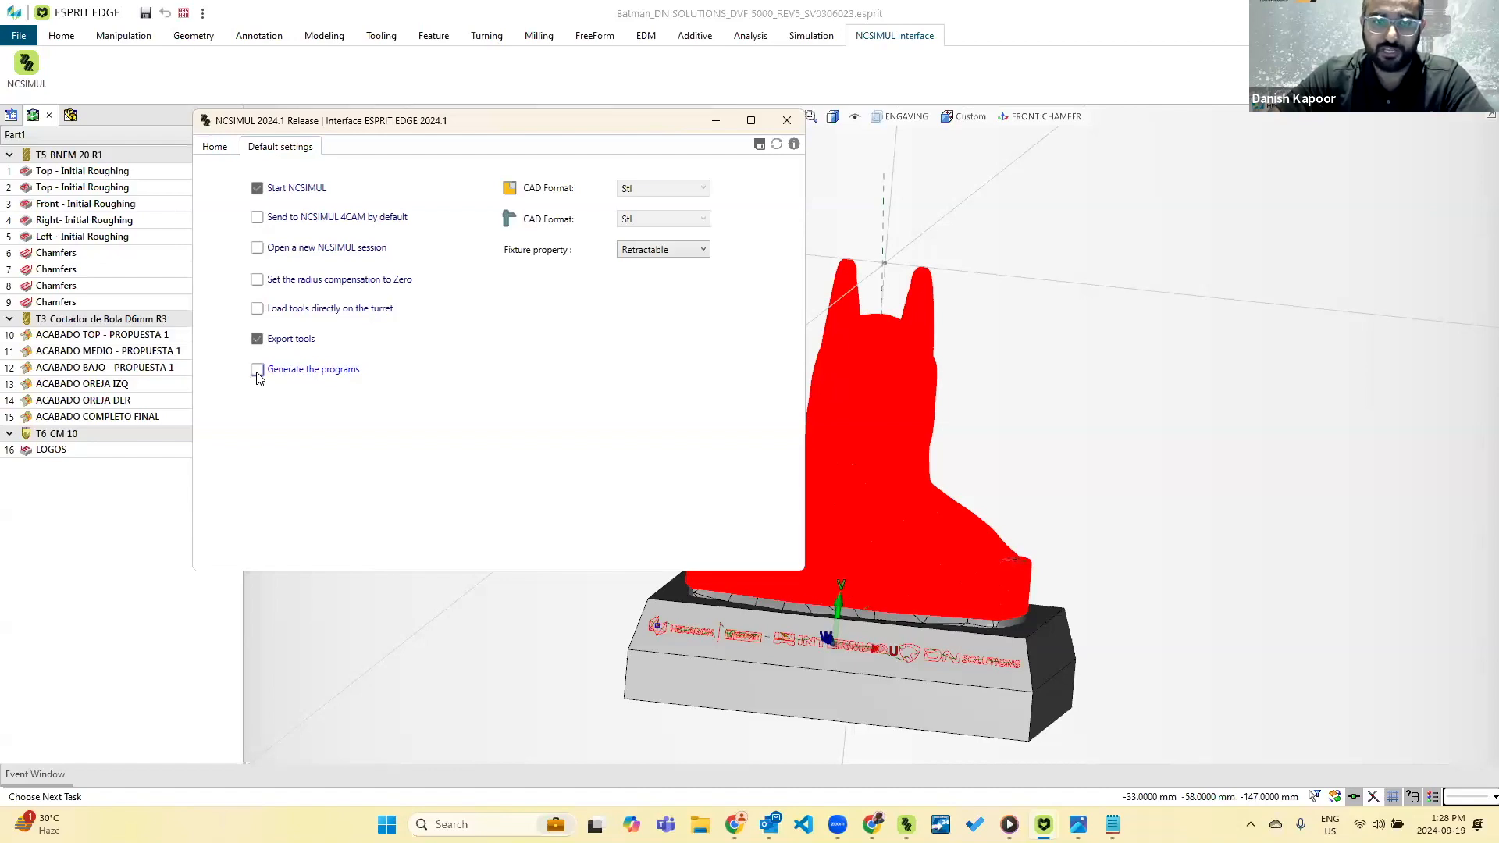
pyautogui.click(223, 147)
# Add the NC file Batman_DN SOLUTIONS_DVF 5000_REV5_SV0306023.nc from the Desktop as a new program in the machining process.
pyautogui.rightClick(310, 439)
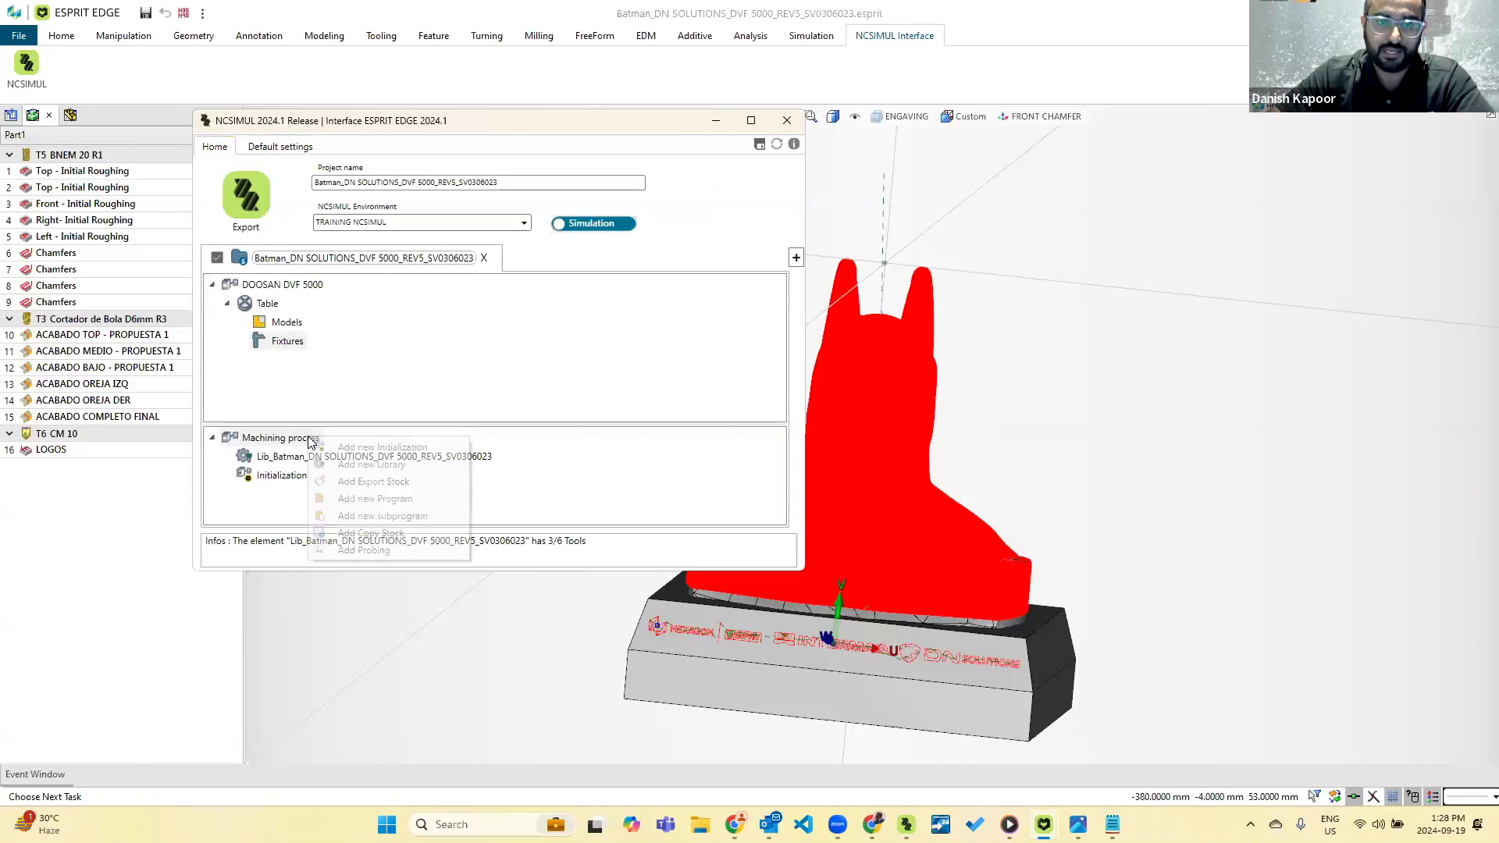
pyautogui.click(366, 501)
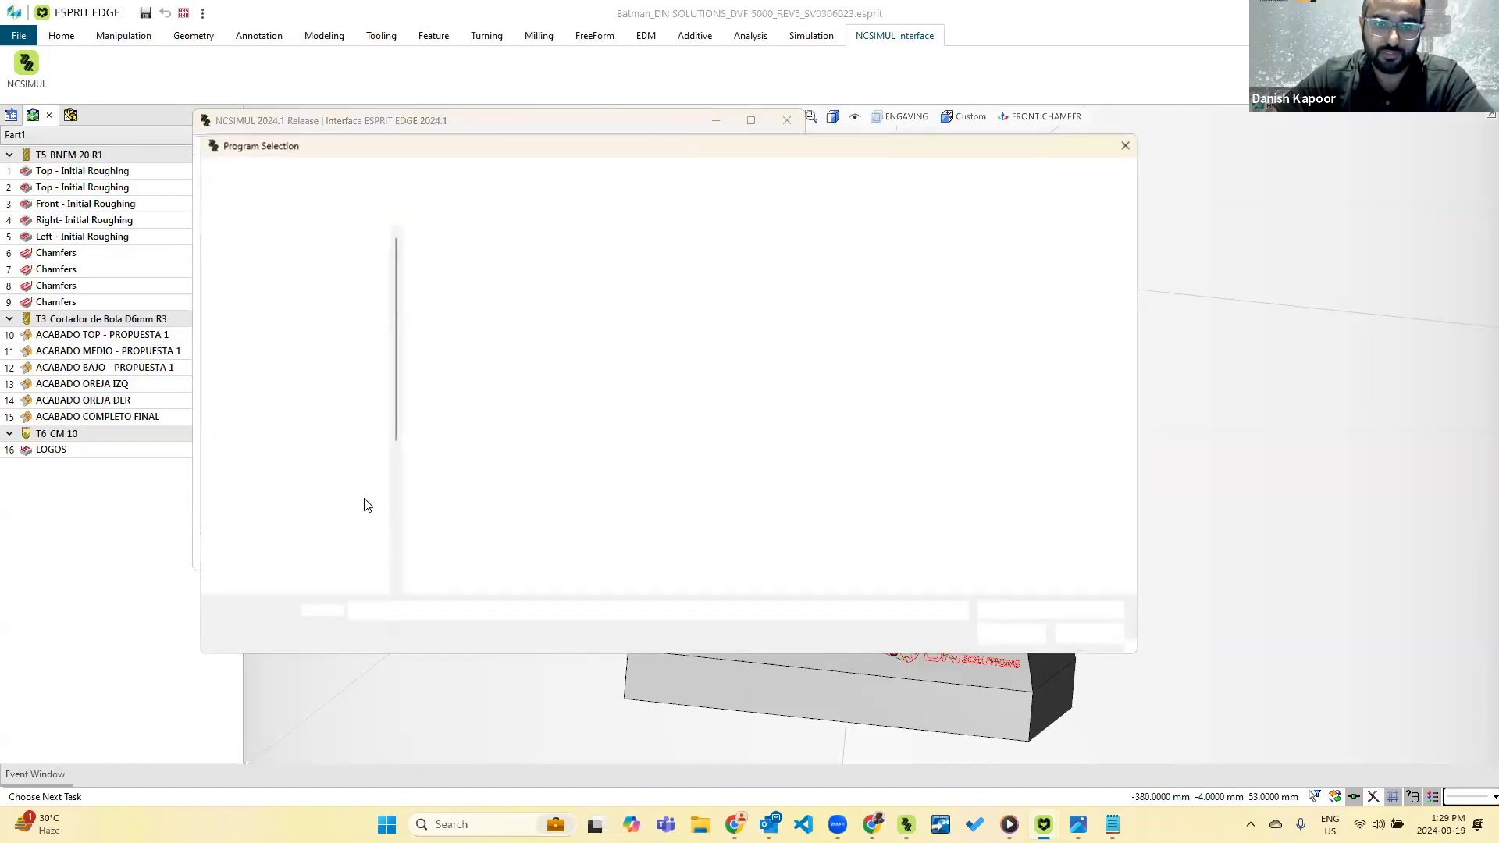
pyautogui.click(496, 257)
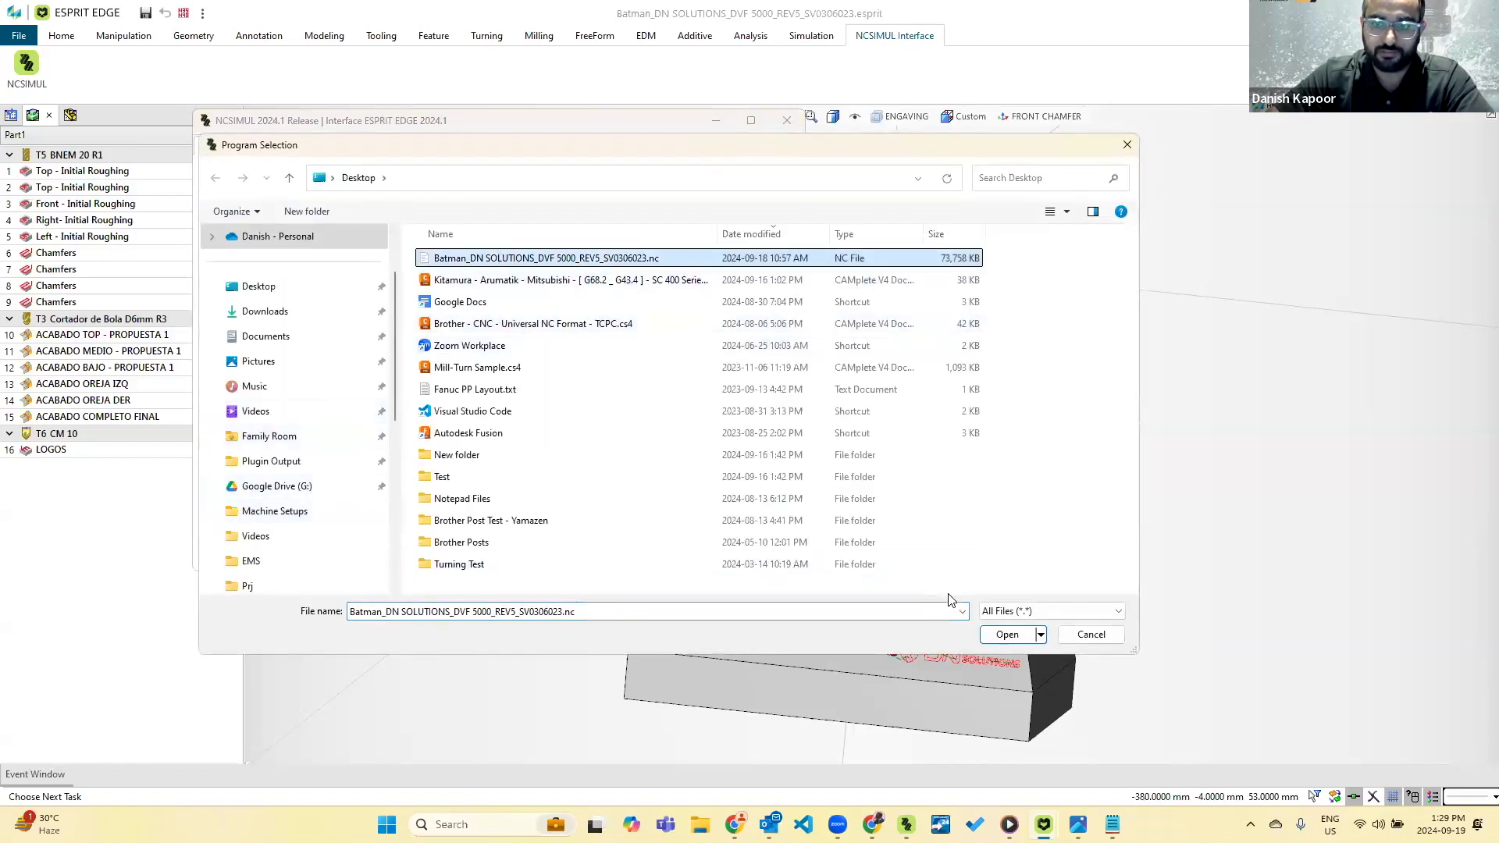
pyautogui.click(1007, 634)
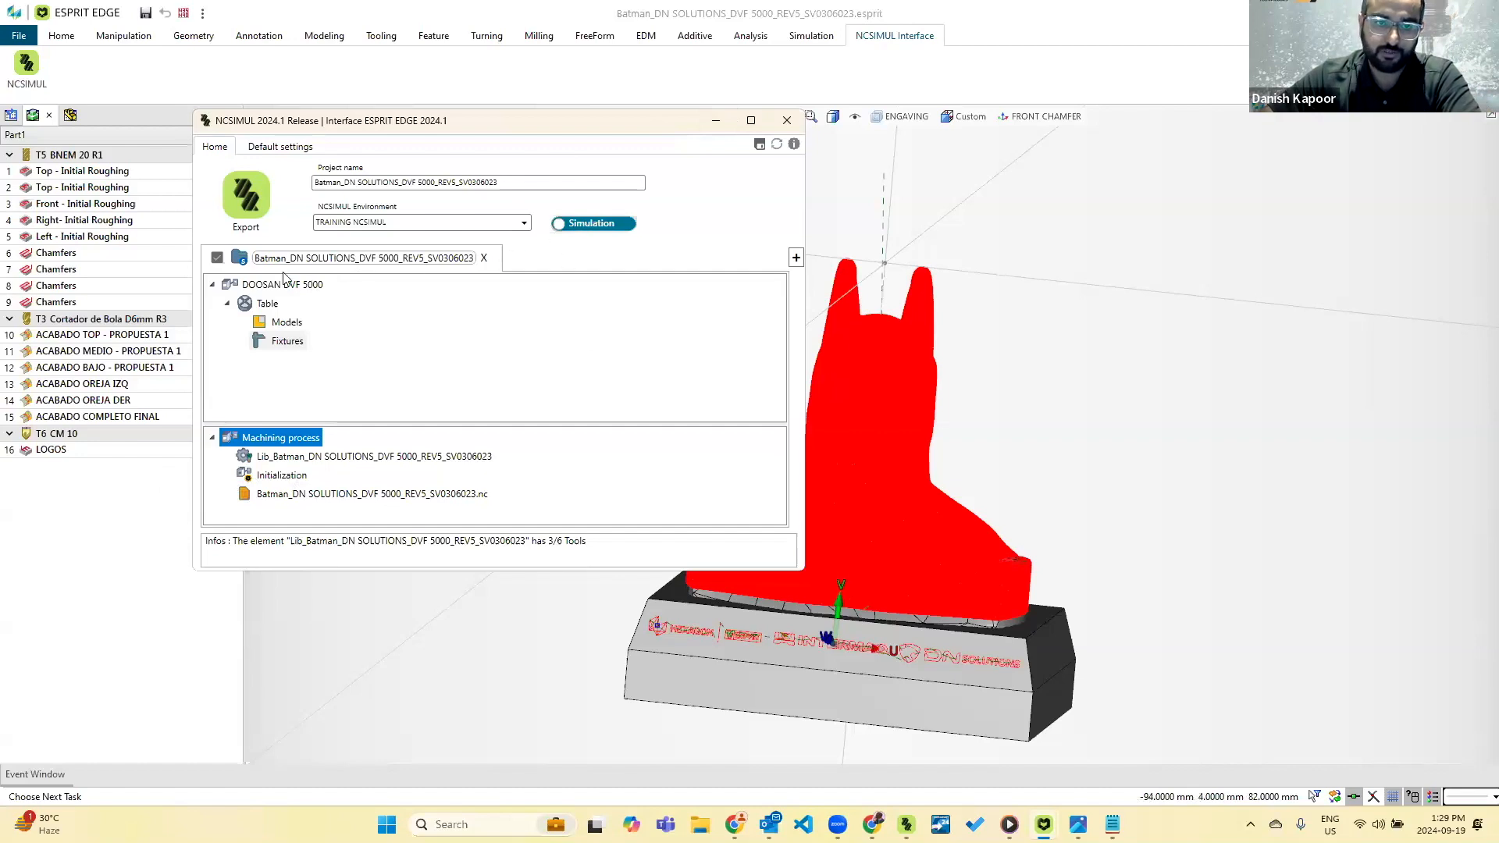
# Export the Batman project from the interface and switch to NCSIMUL.
pyautogui.click(245, 215)
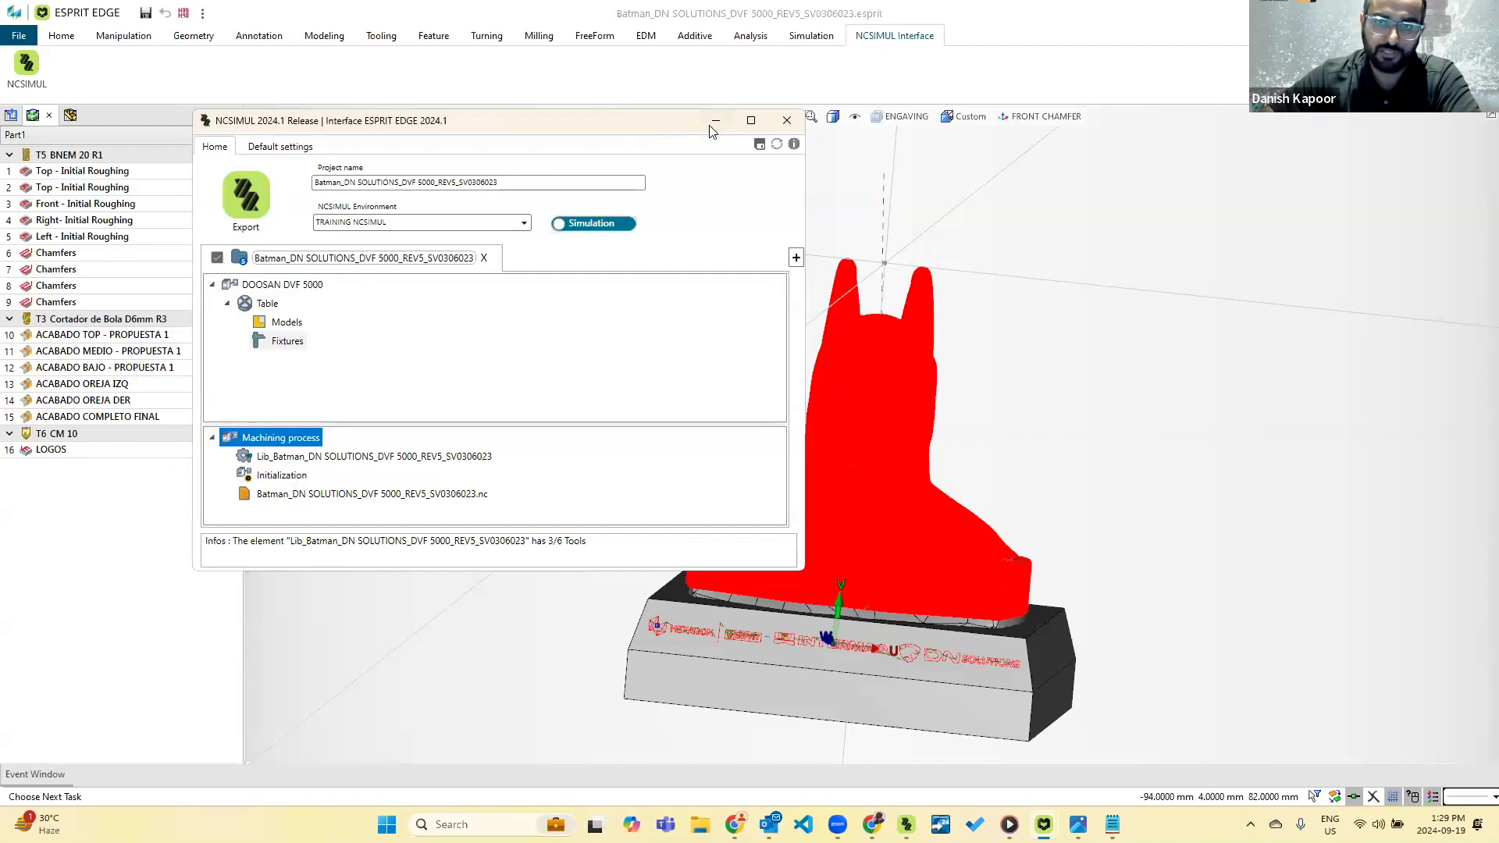
pyautogui.click(906, 825)
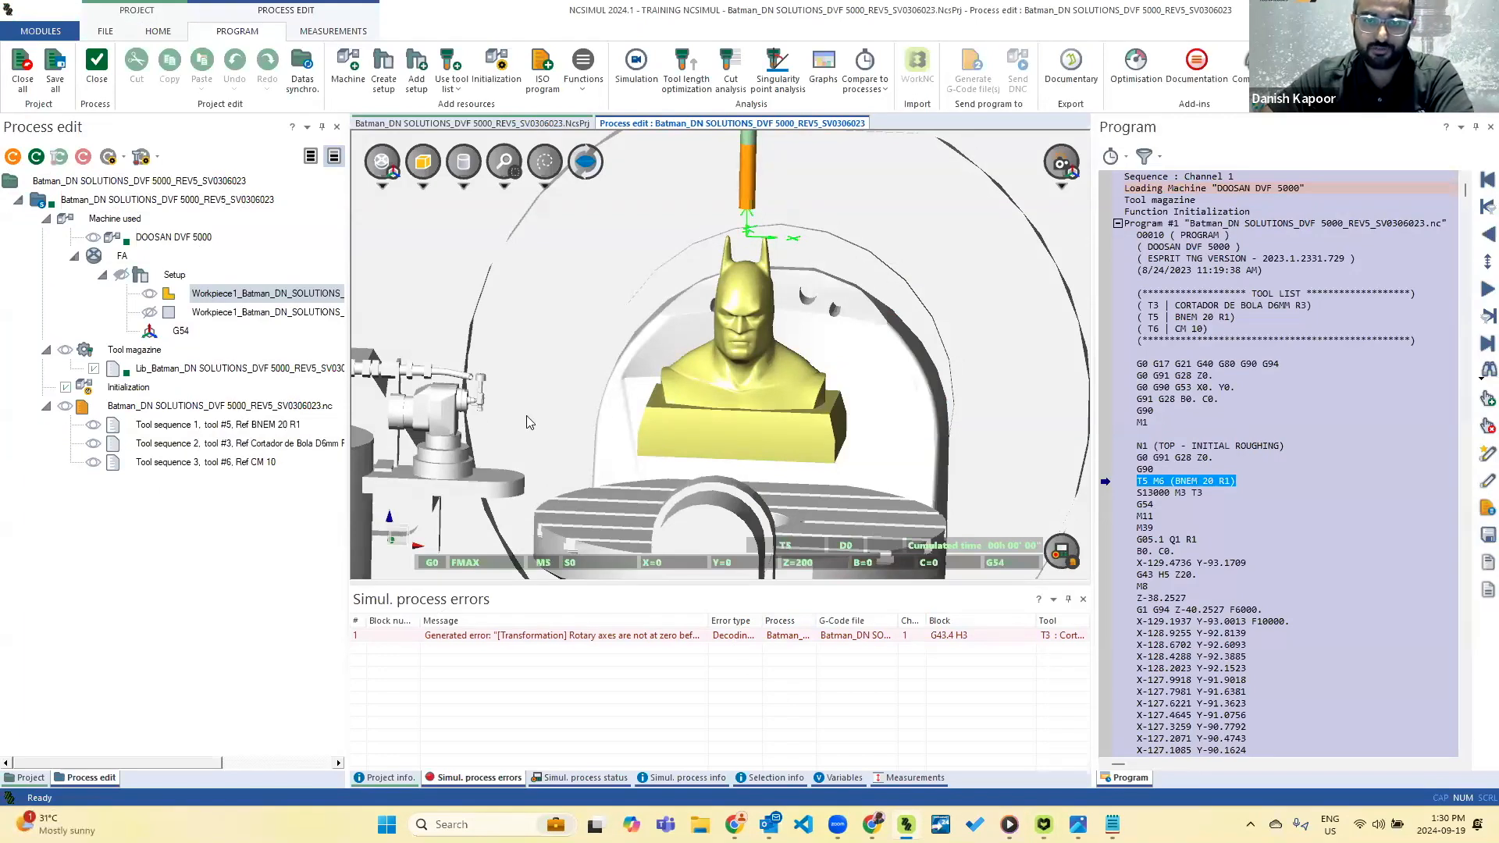
# Show the stock block around the bust, select the G54 origin, and hide the stock again.
pyautogui.scroll(-2, 502, 414)
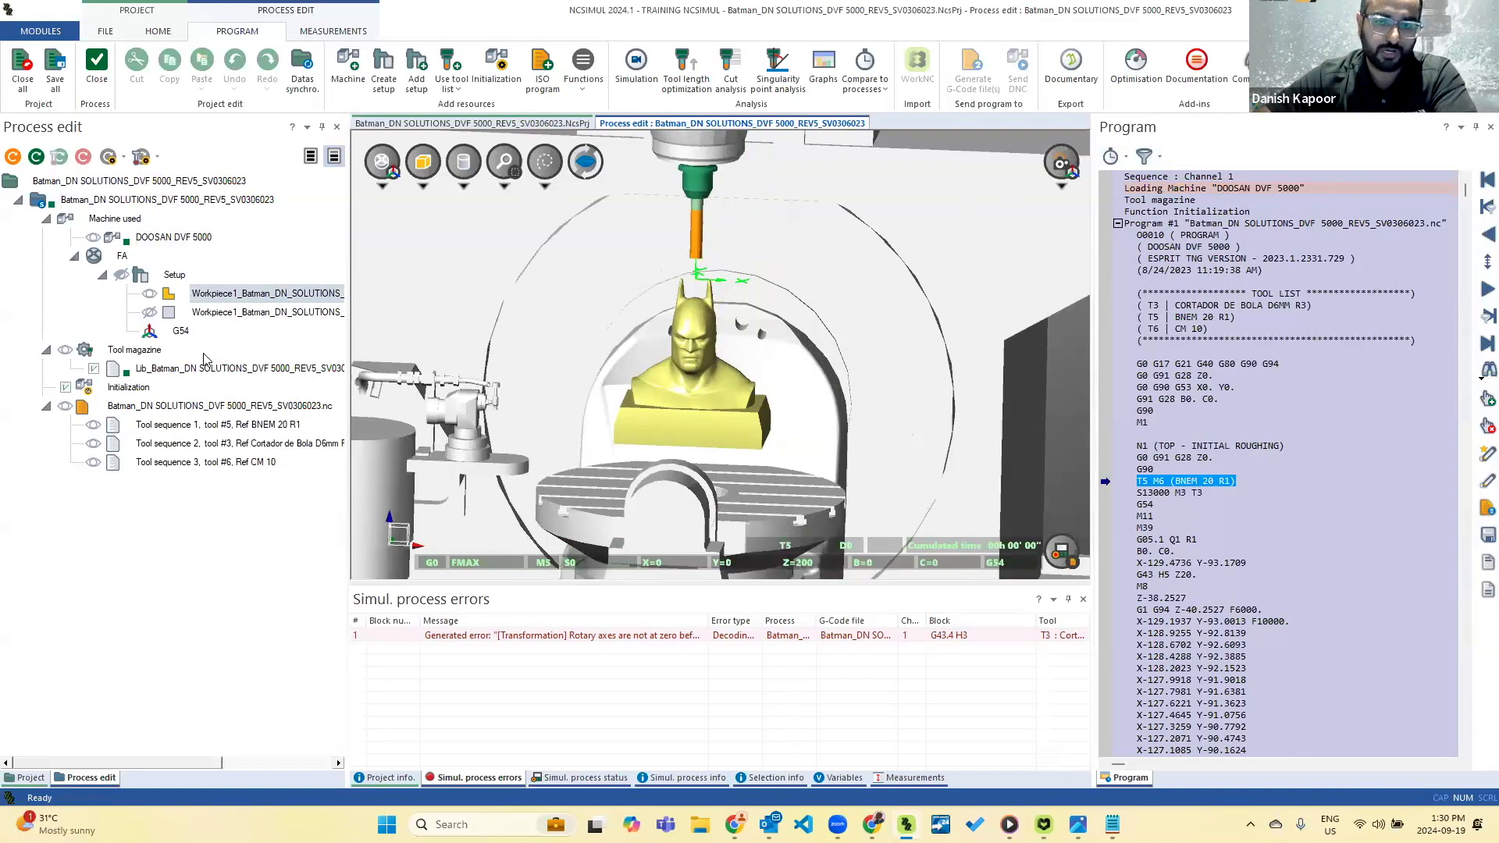
pyautogui.click(149, 314)
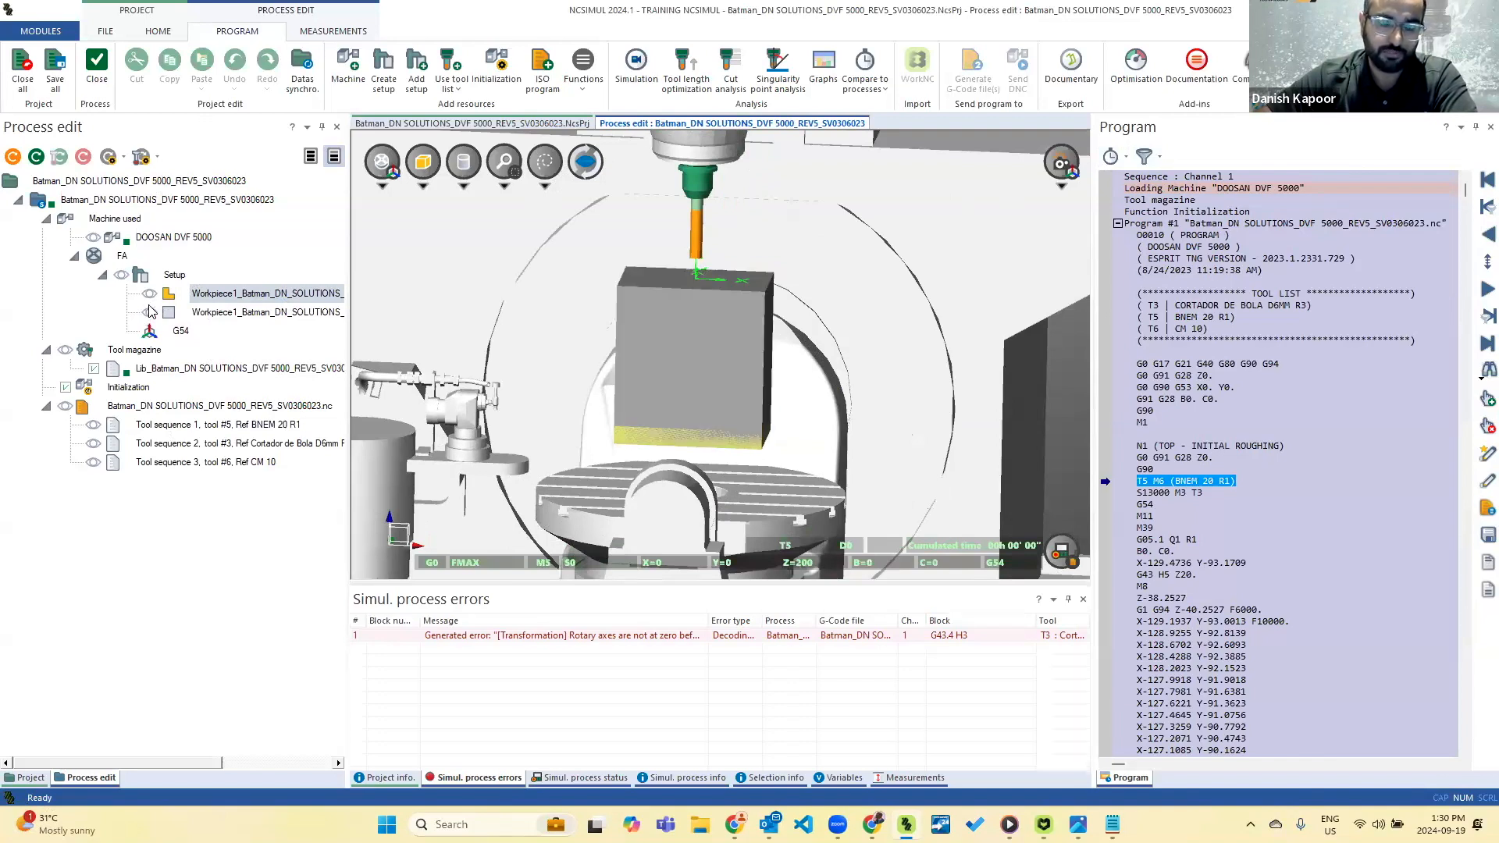
pyautogui.click(181, 331)
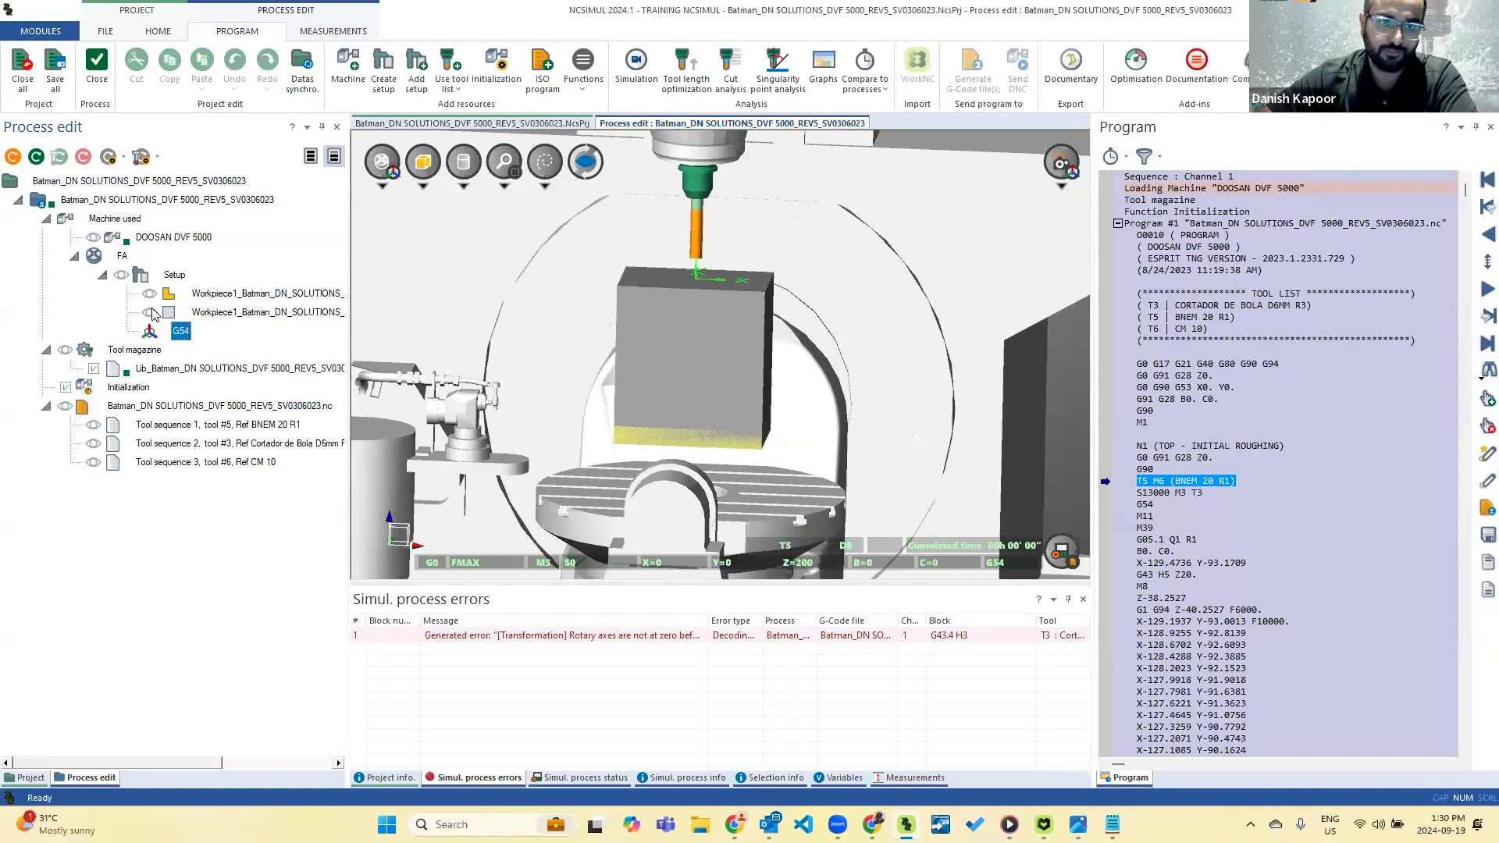
pyautogui.click(149, 314)
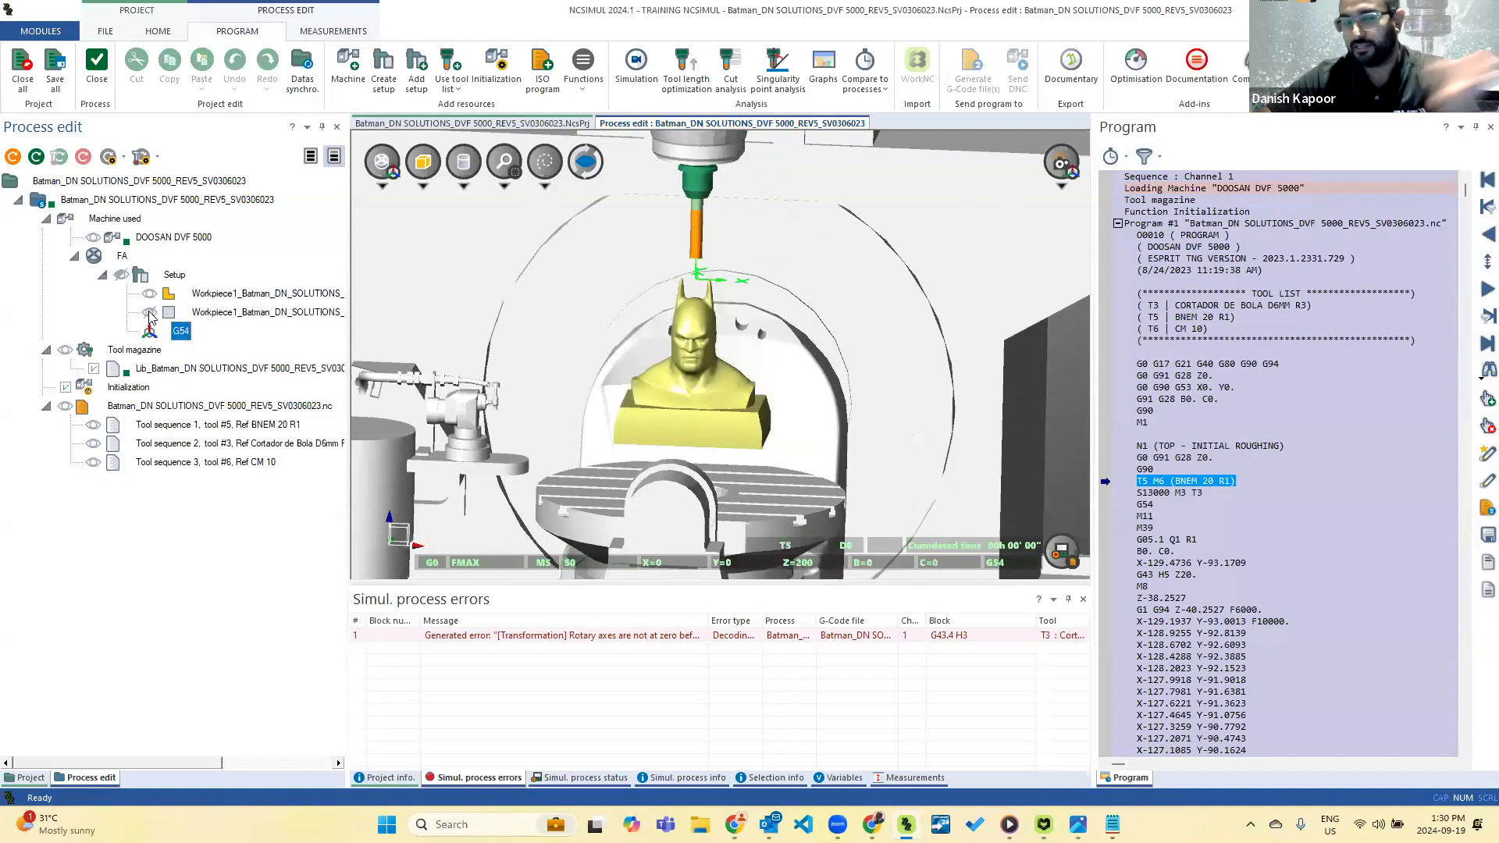
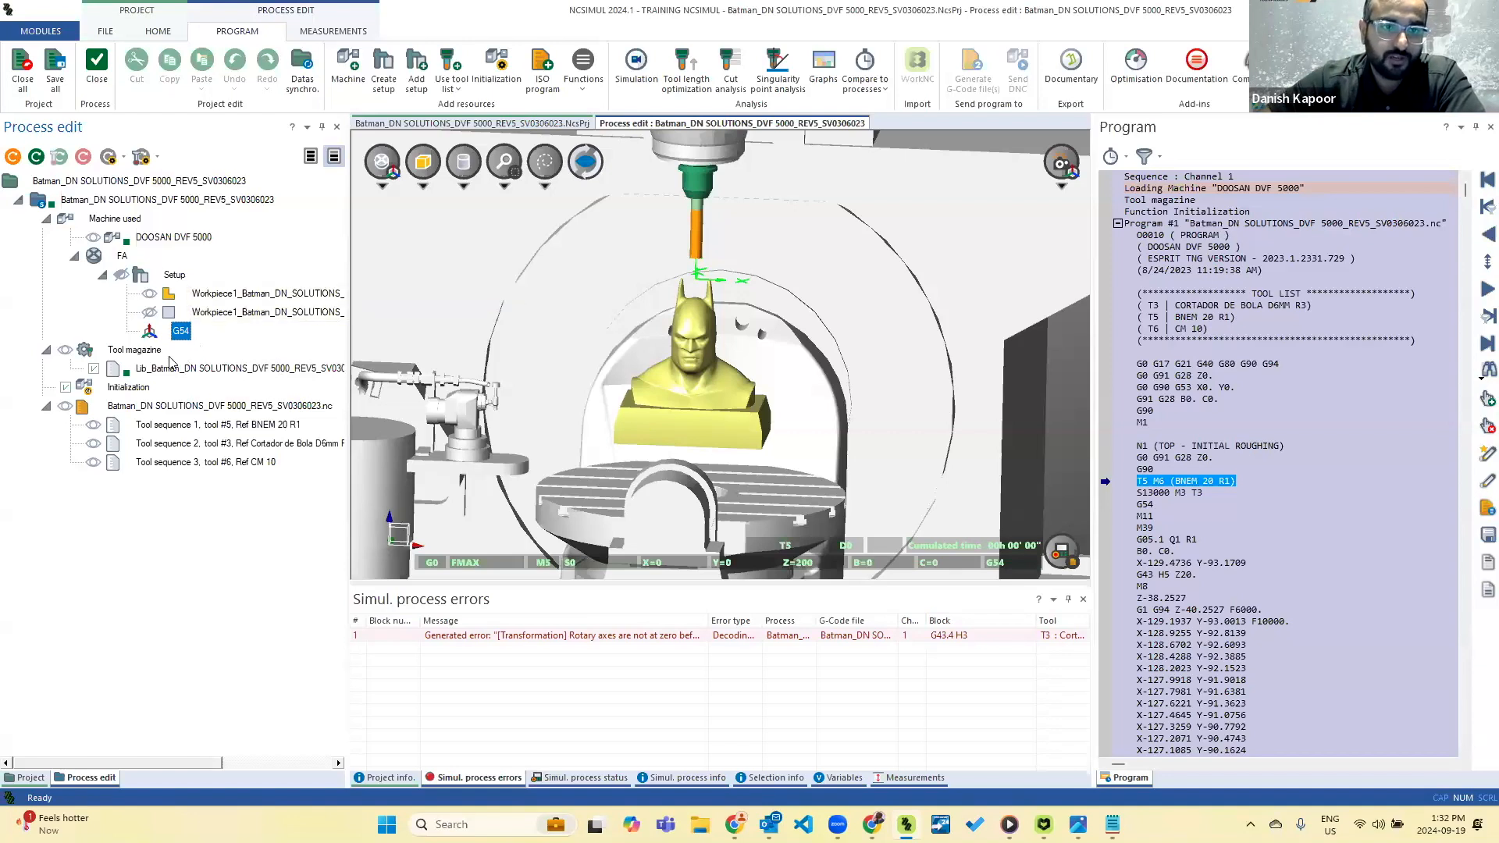
# Open the tool magazine for editing, review the BNEM 20 R1, Cortador de Bola D6mm R3 and CM 10 tools, and exit discarding changes.
pyautogui.click(139, 352)
pyautogui.rightClick(140, 353)
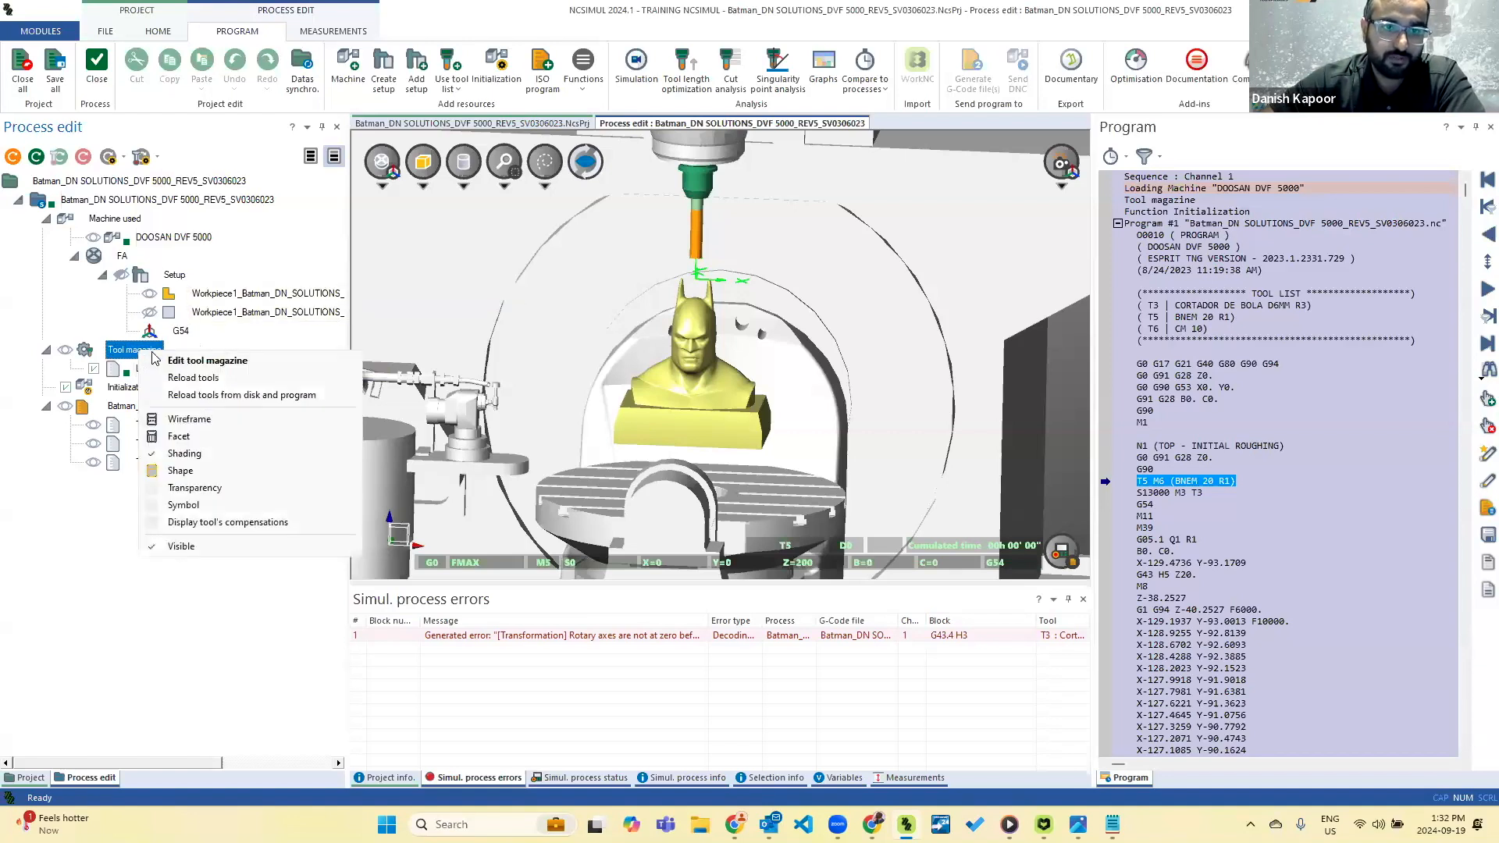
pyautogui.click(209, 362)
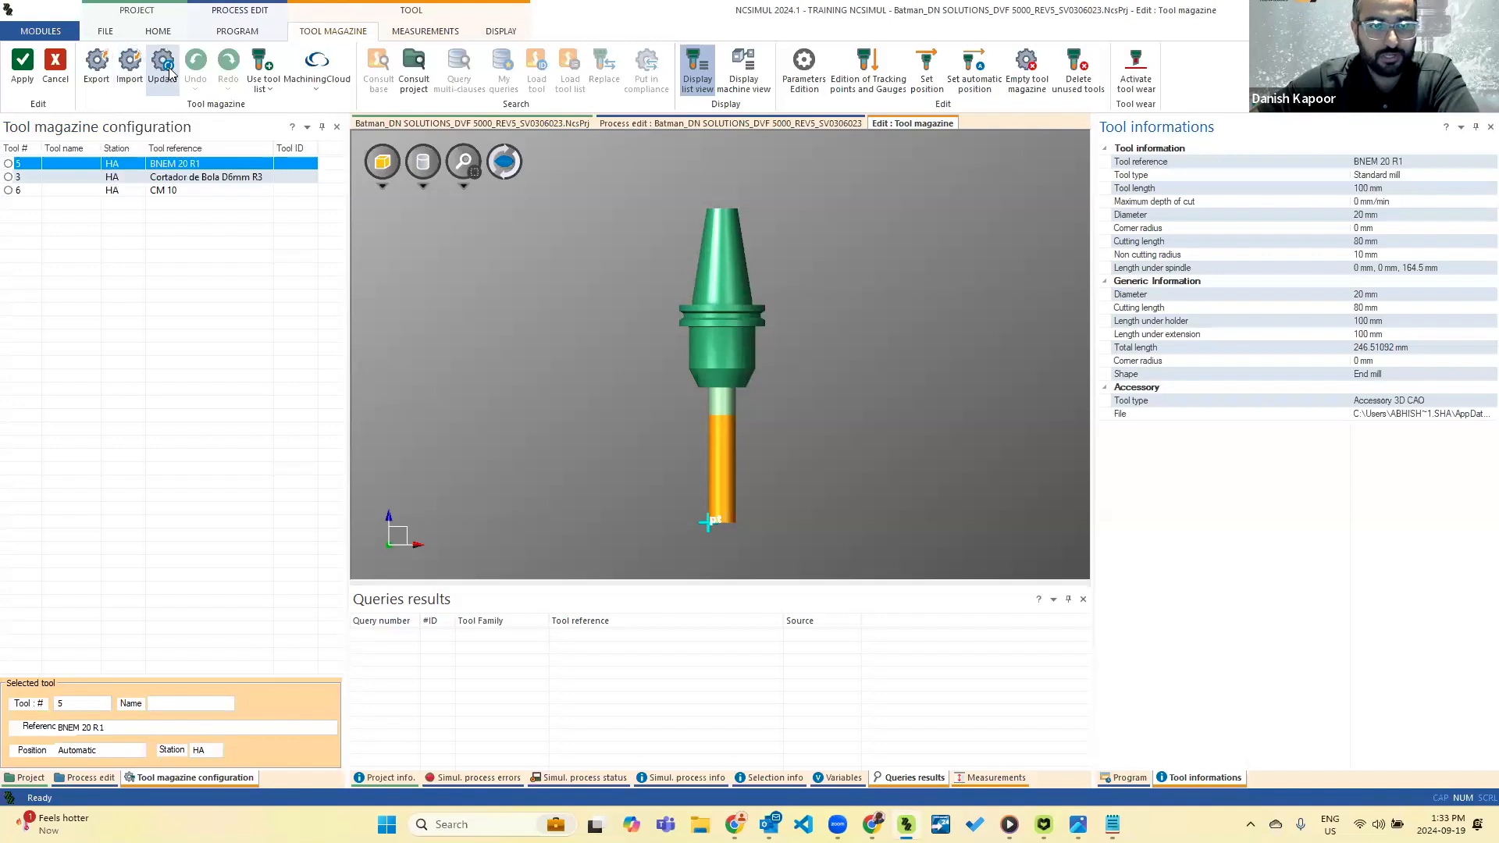
pyautogui.click(157, 179)
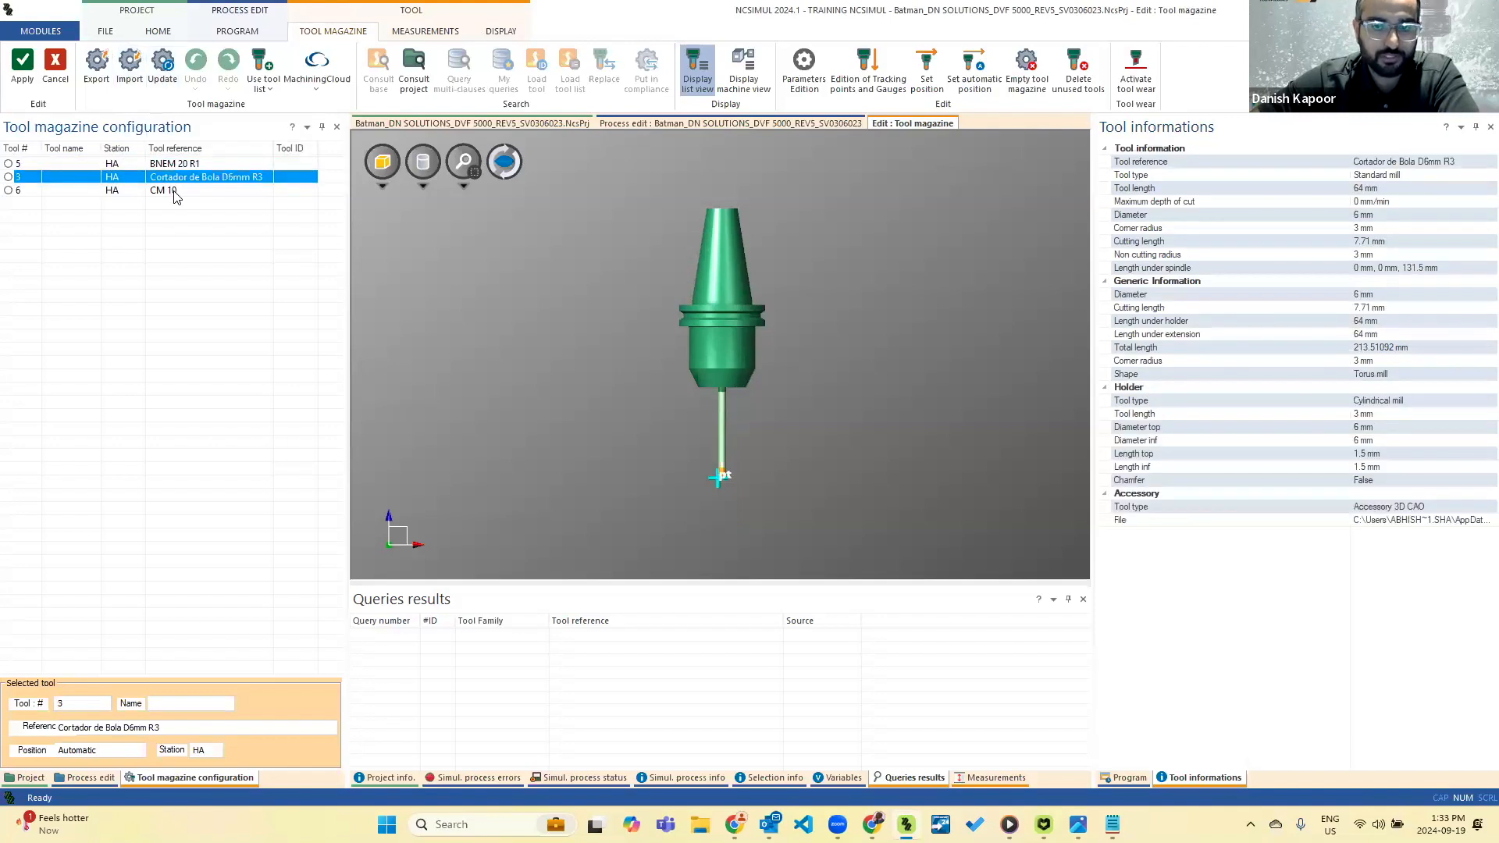
pyautogui.click(174, 192)
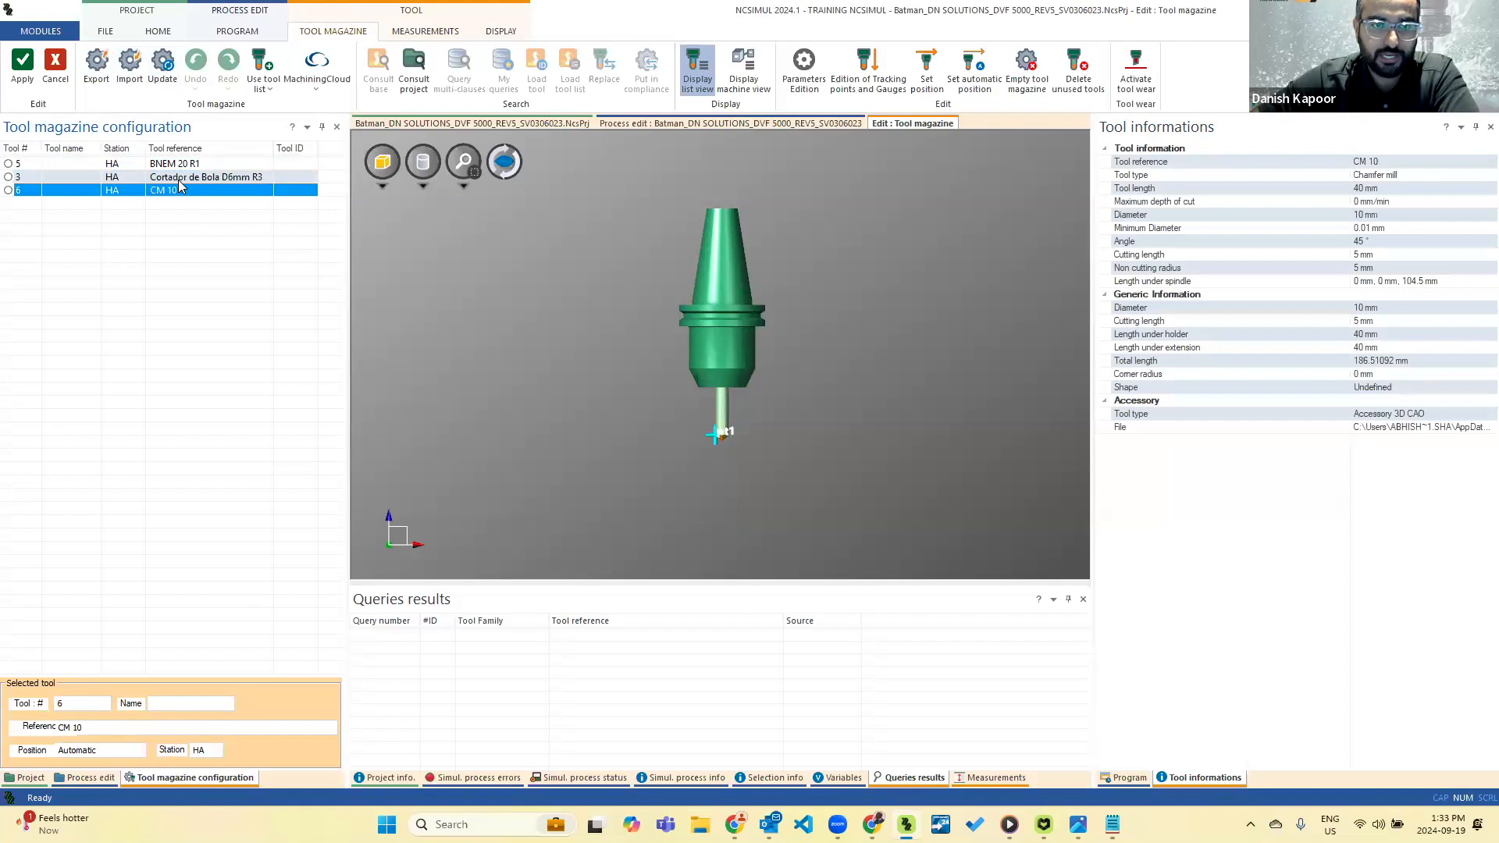
pyautogui.click(179, 179)
pyautogui.click(58, 75)
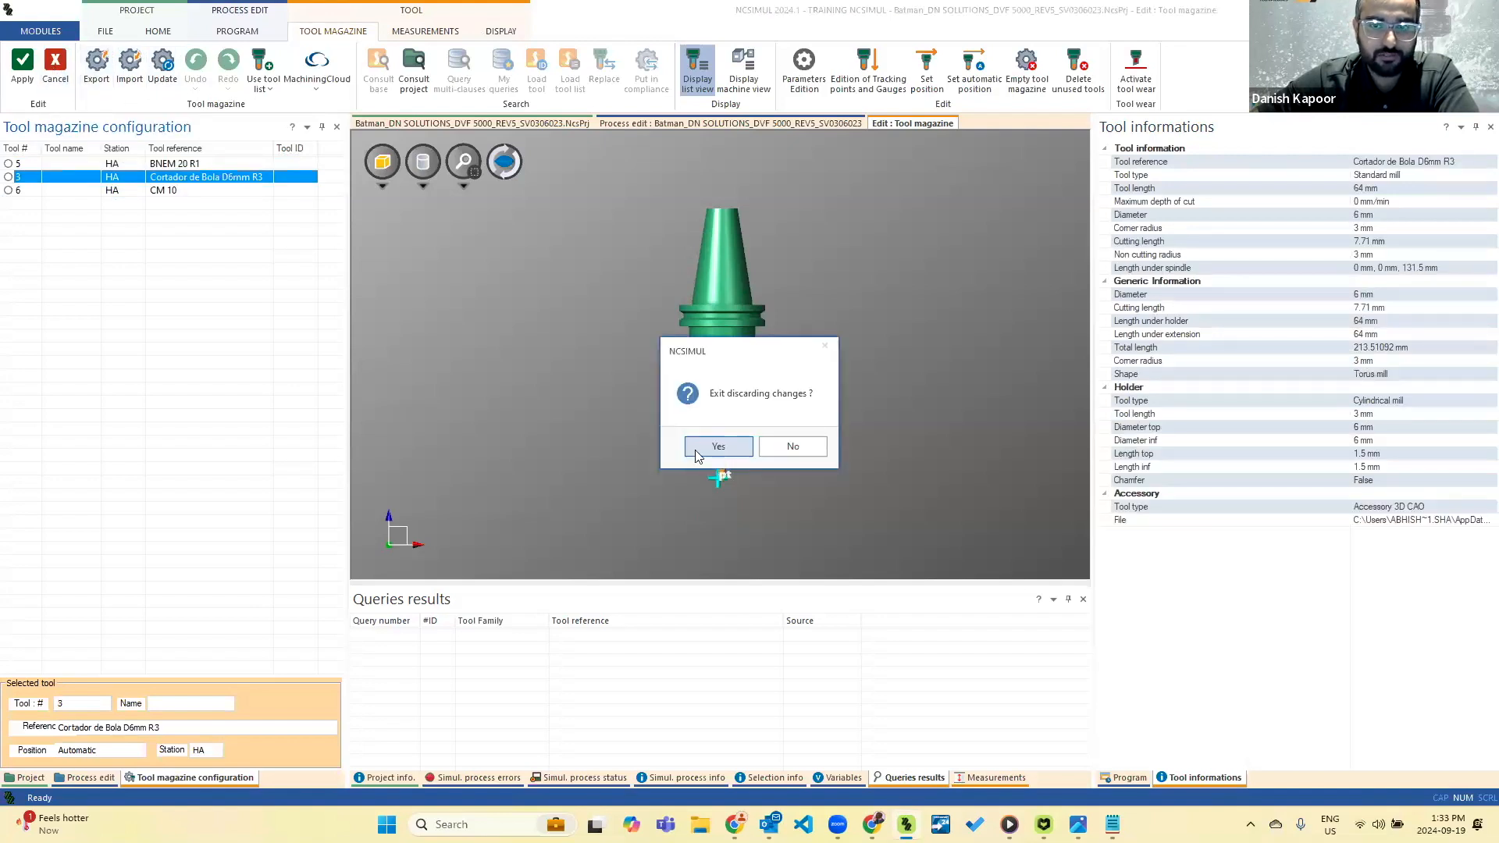
pyautogui.click(718, 449)
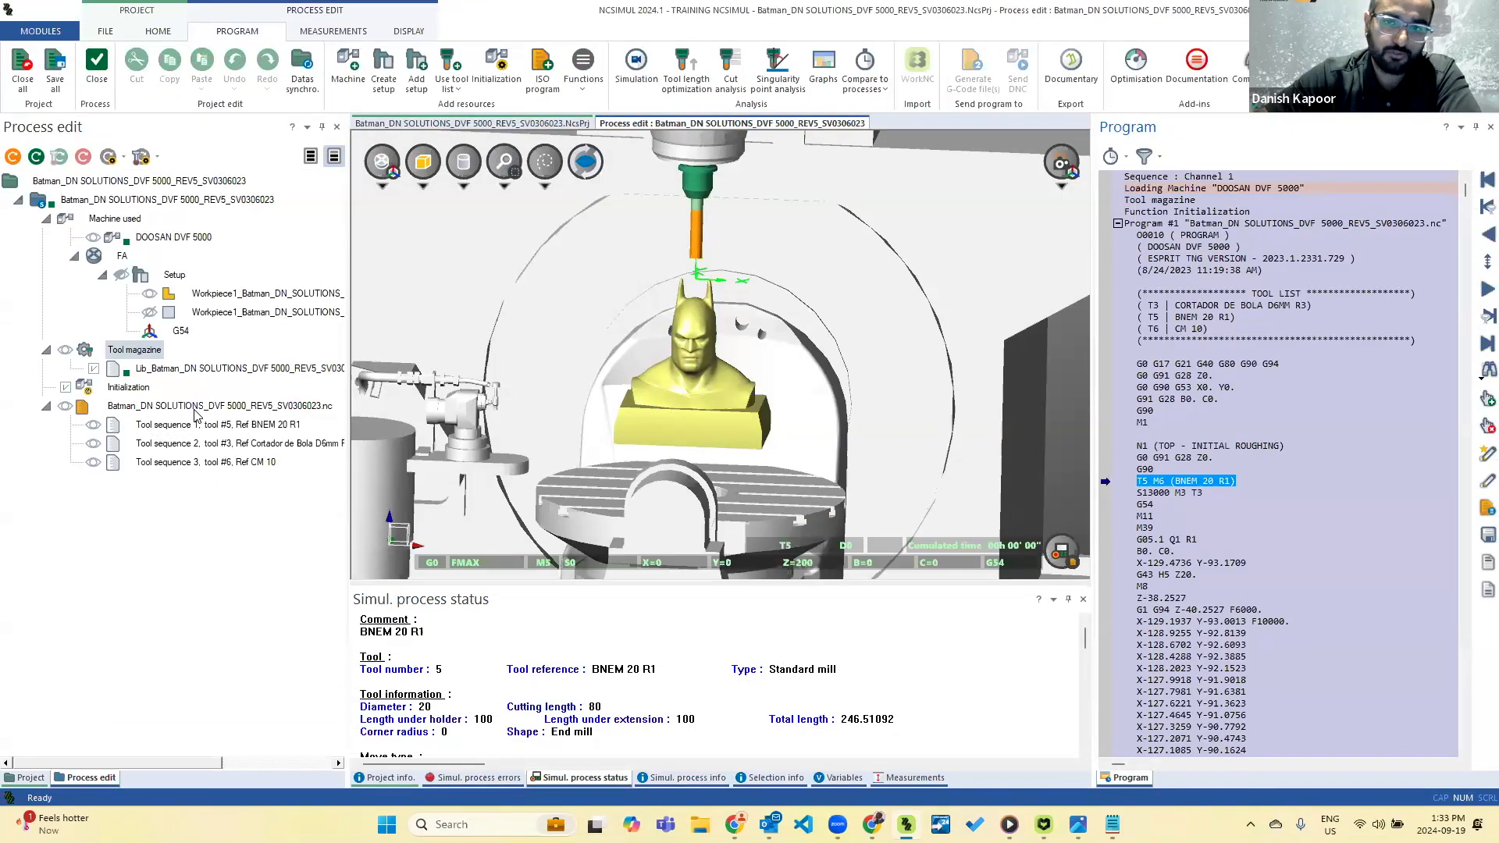
# Show the stock block and trace the listed simulation error to its G43.4 H3 block before returning to the program start.
pyautogui.click(150, 313)
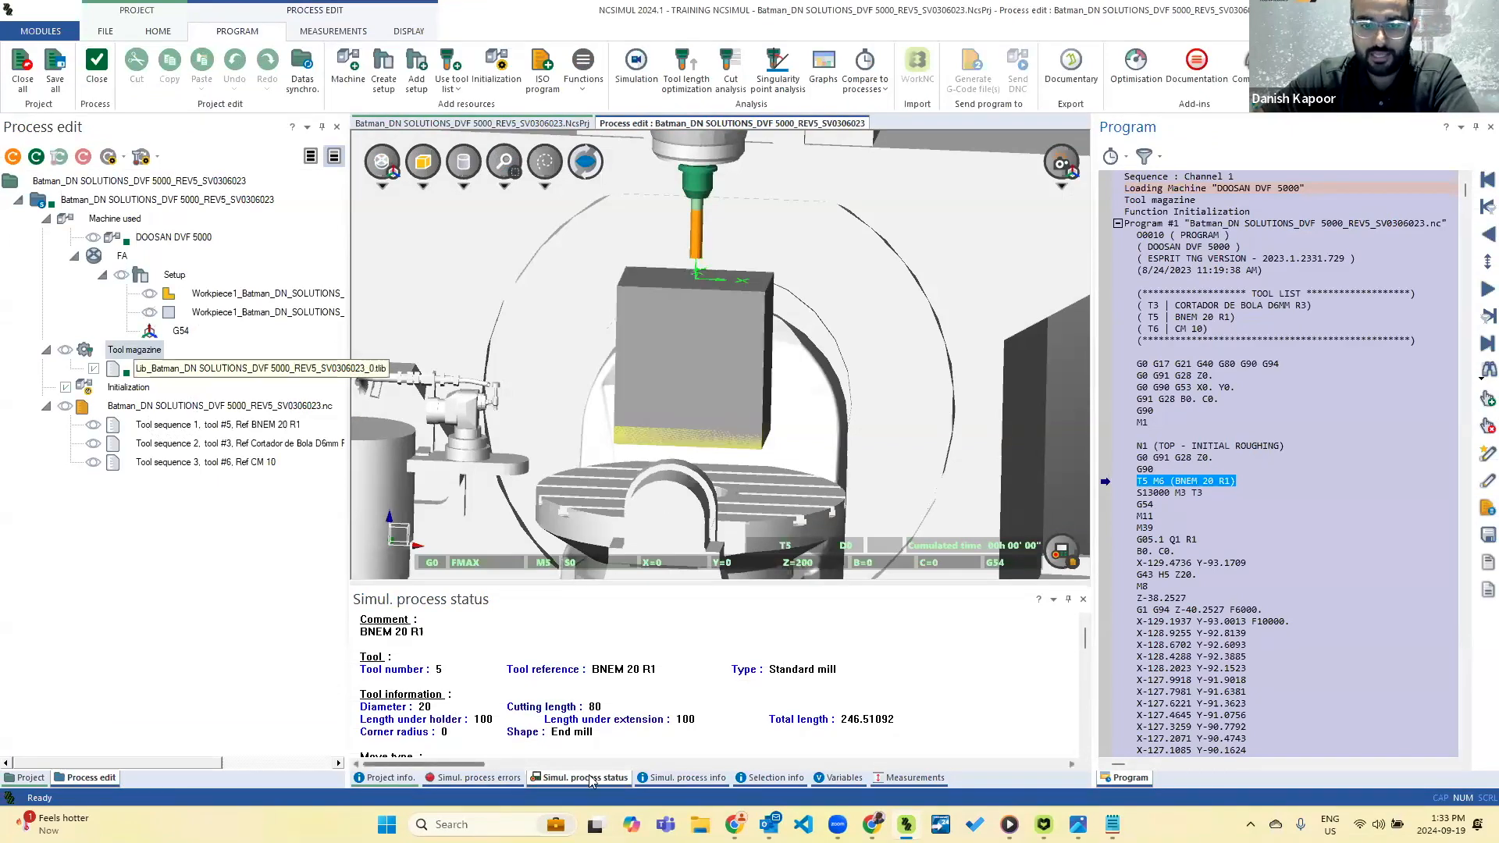
pyautogui.click(478, 779)
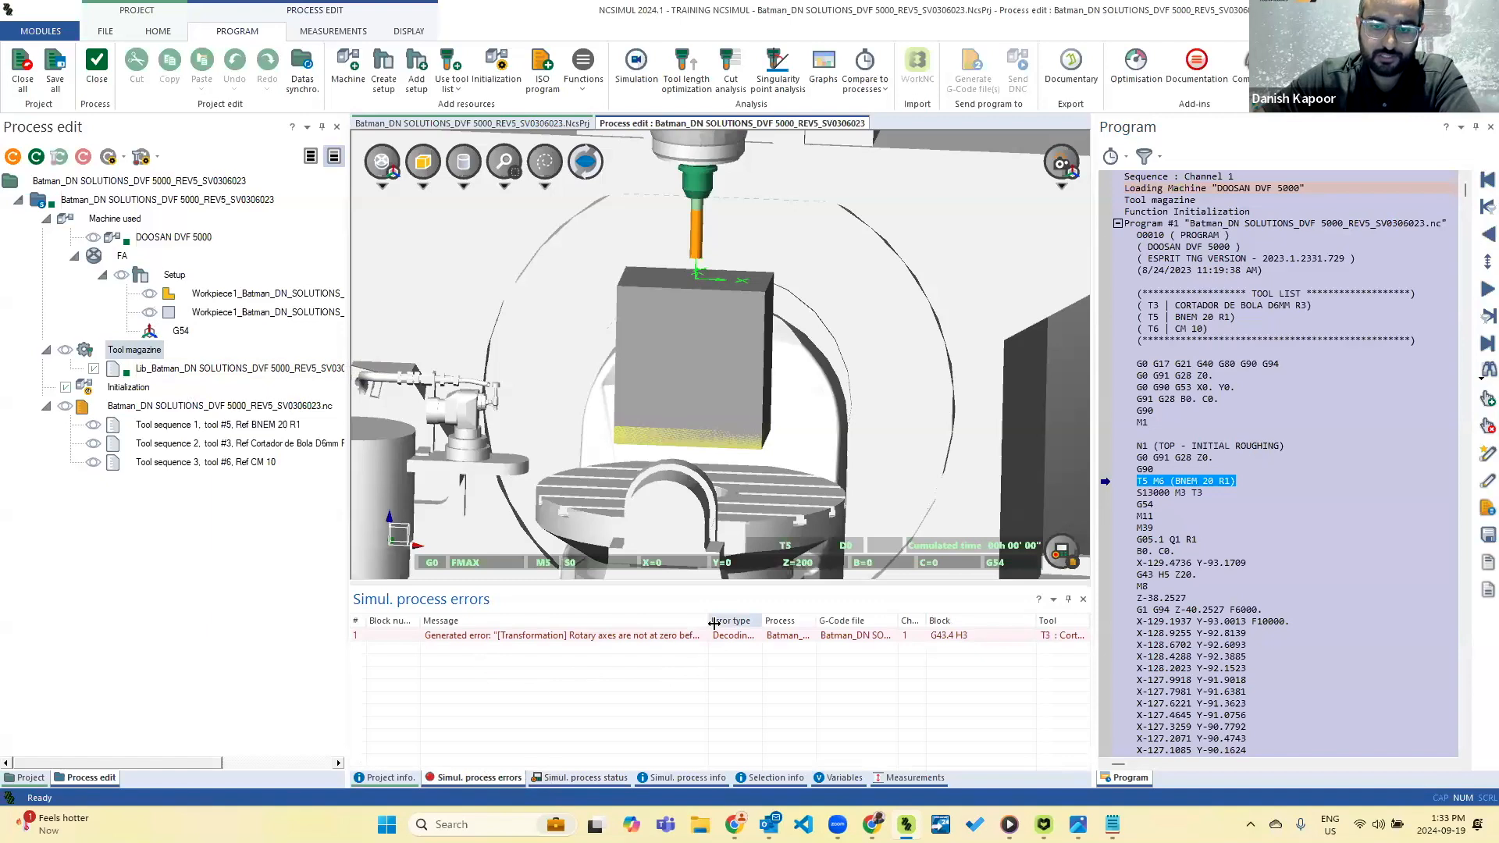
pyautogui.moveTo(714, 623); pyautogui.dragTo(760, 622)
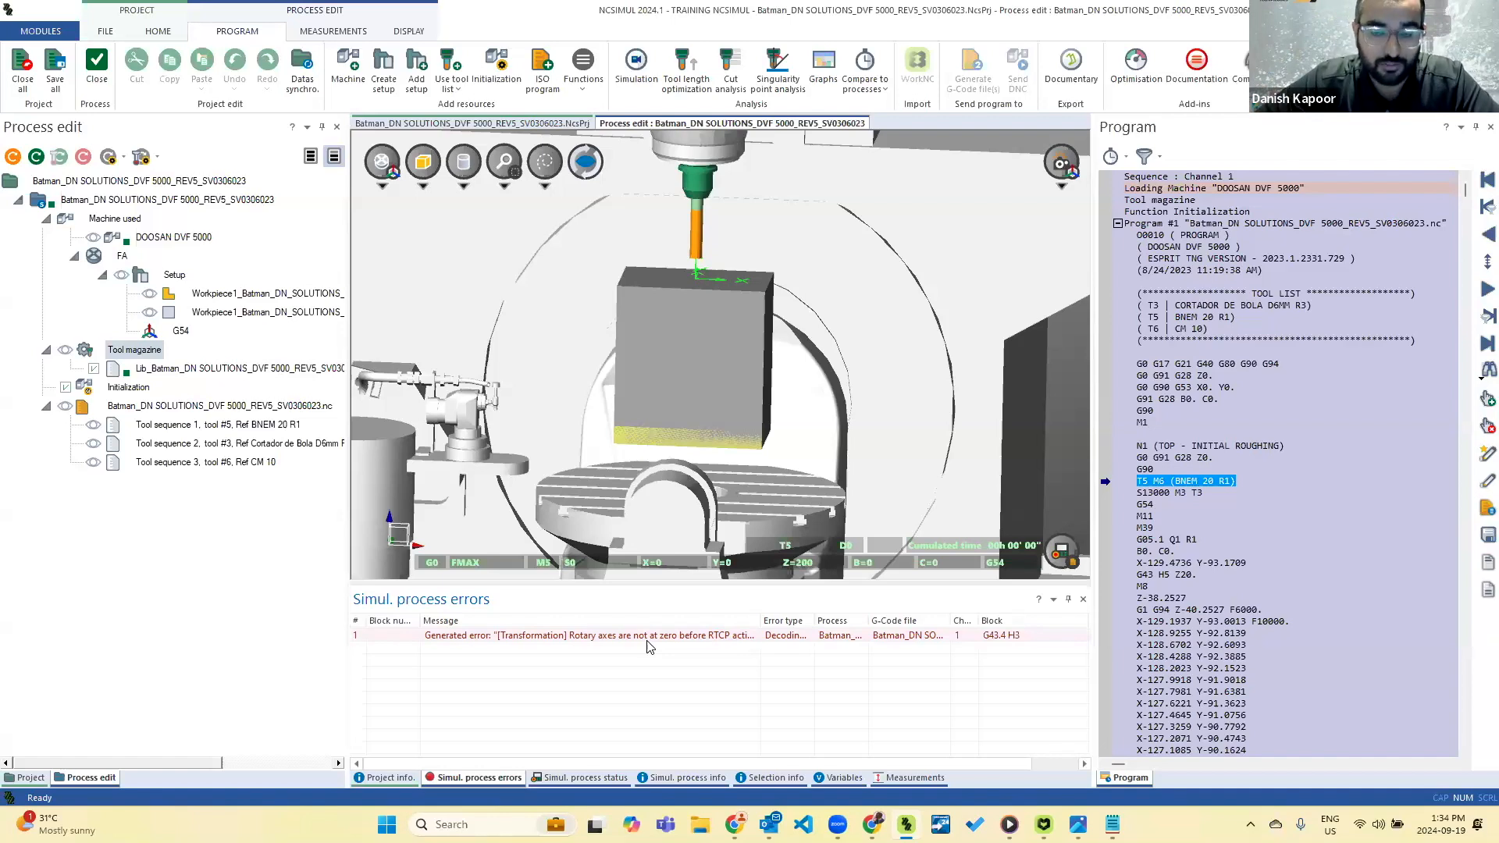
pyautogui.doubleClick(642, 644)
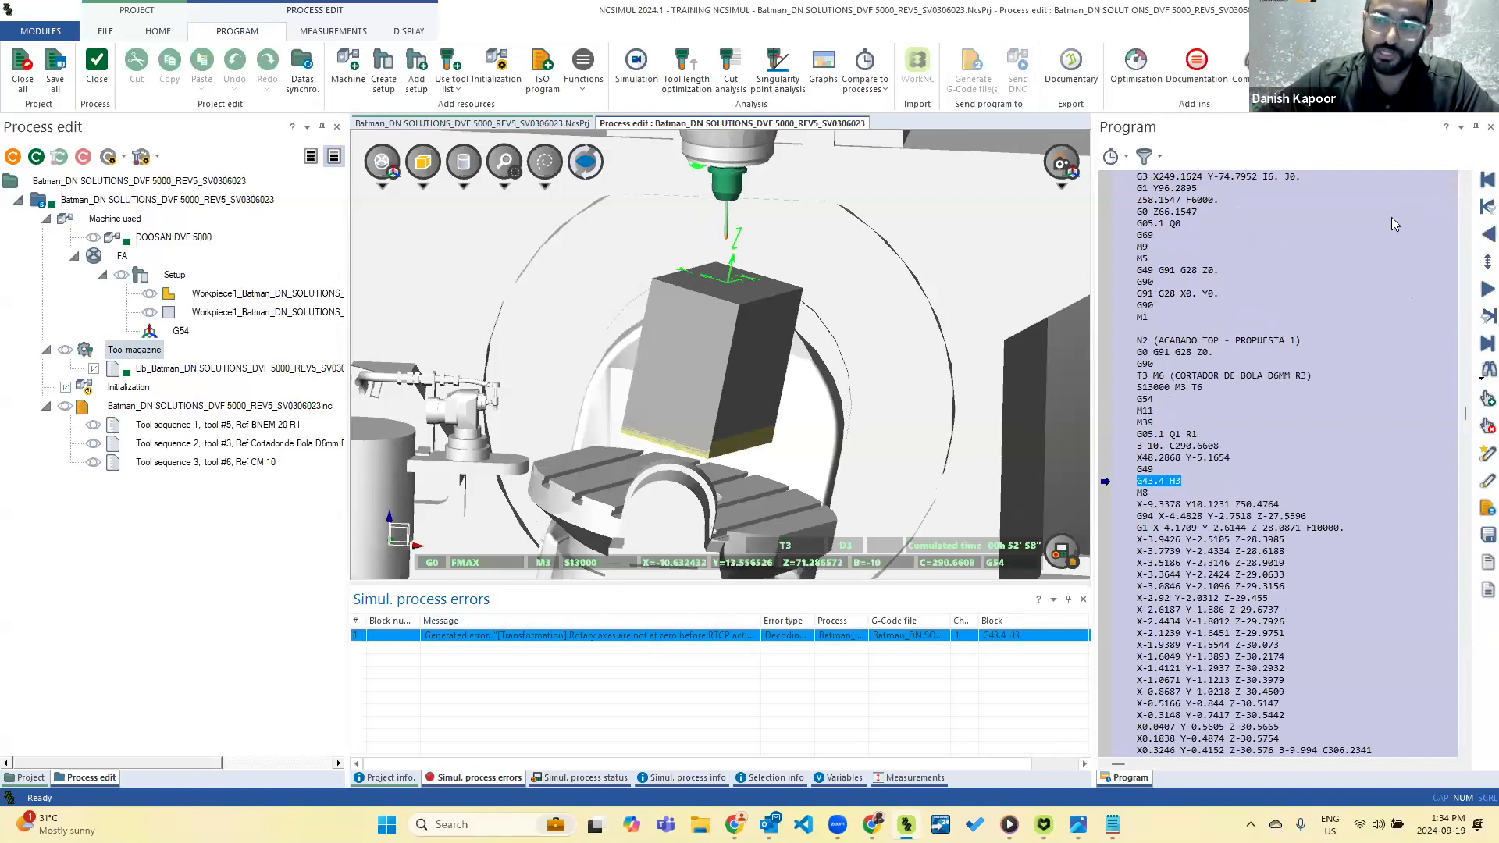
pyautogui.click(1479, 186)
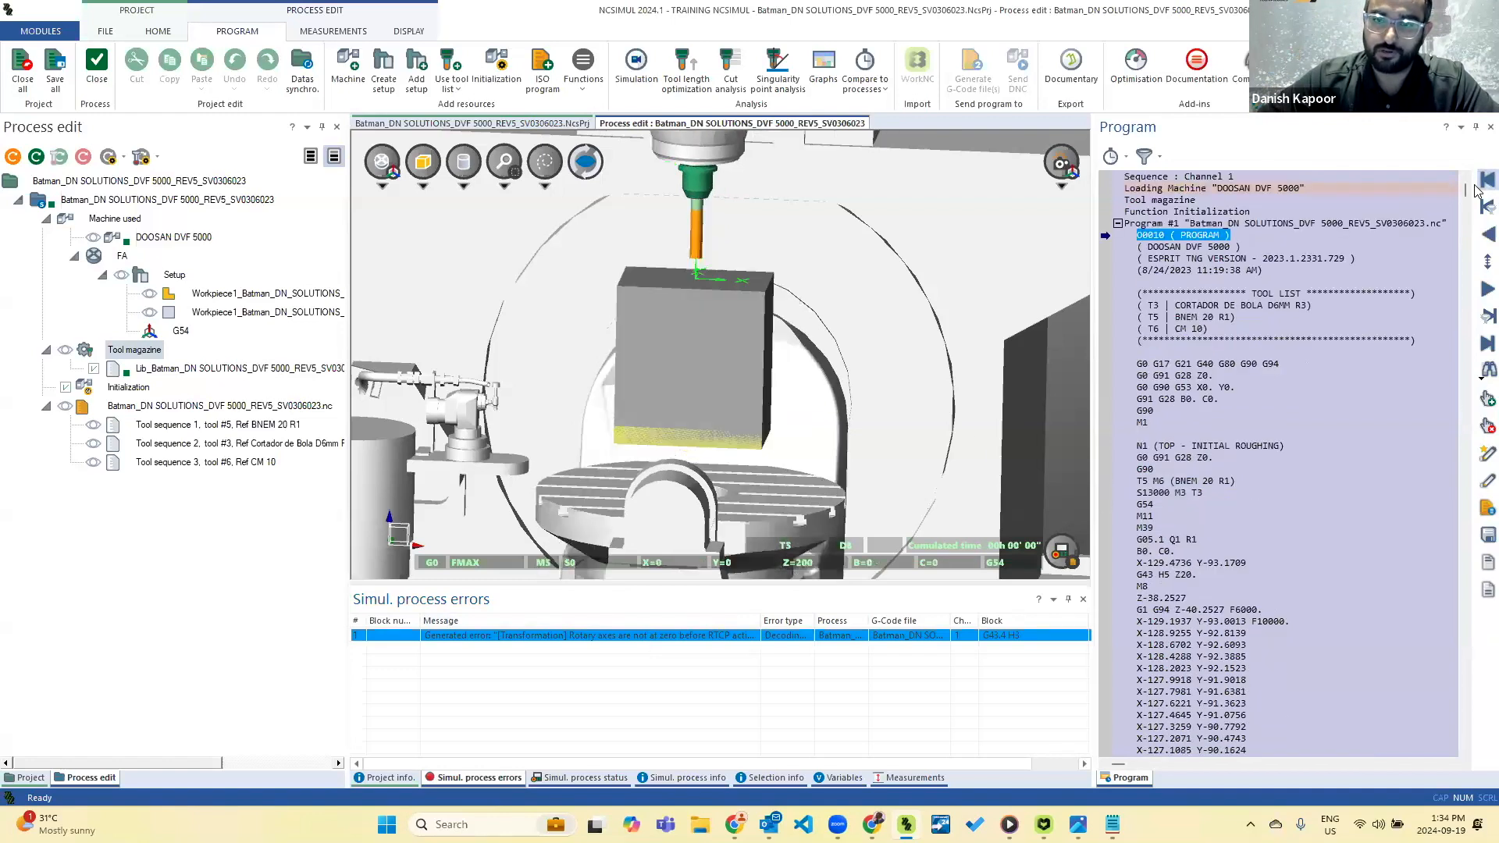
# Examine the simulation process status at block X-128.9255 Y-92.8139, including tool data, cutting conditions, axis positions and length compensation.
pyautogui.scroll(-1, 728, 452)
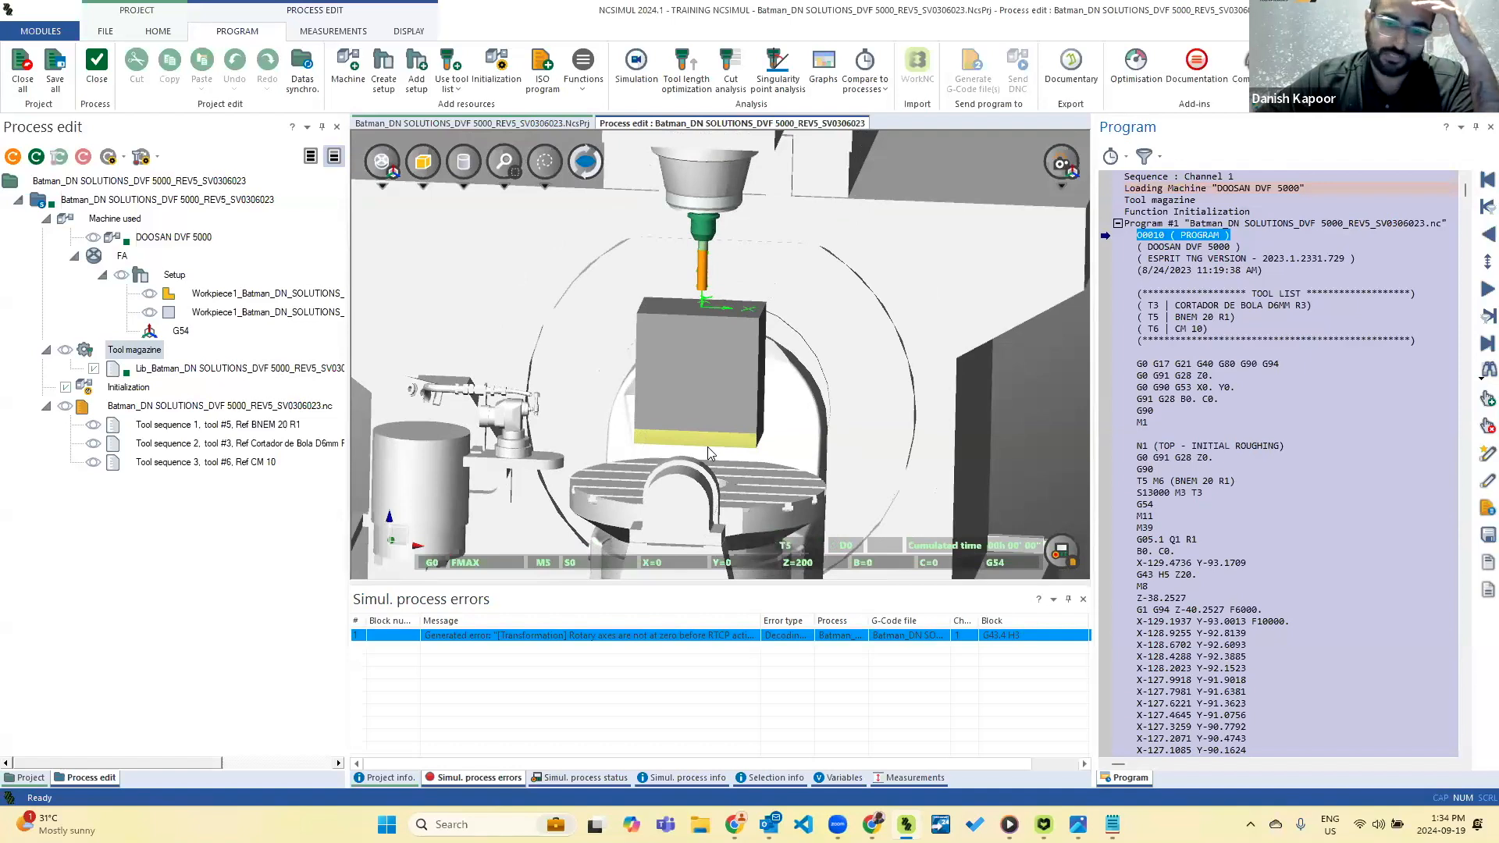
pyautogui.click(581, 777)
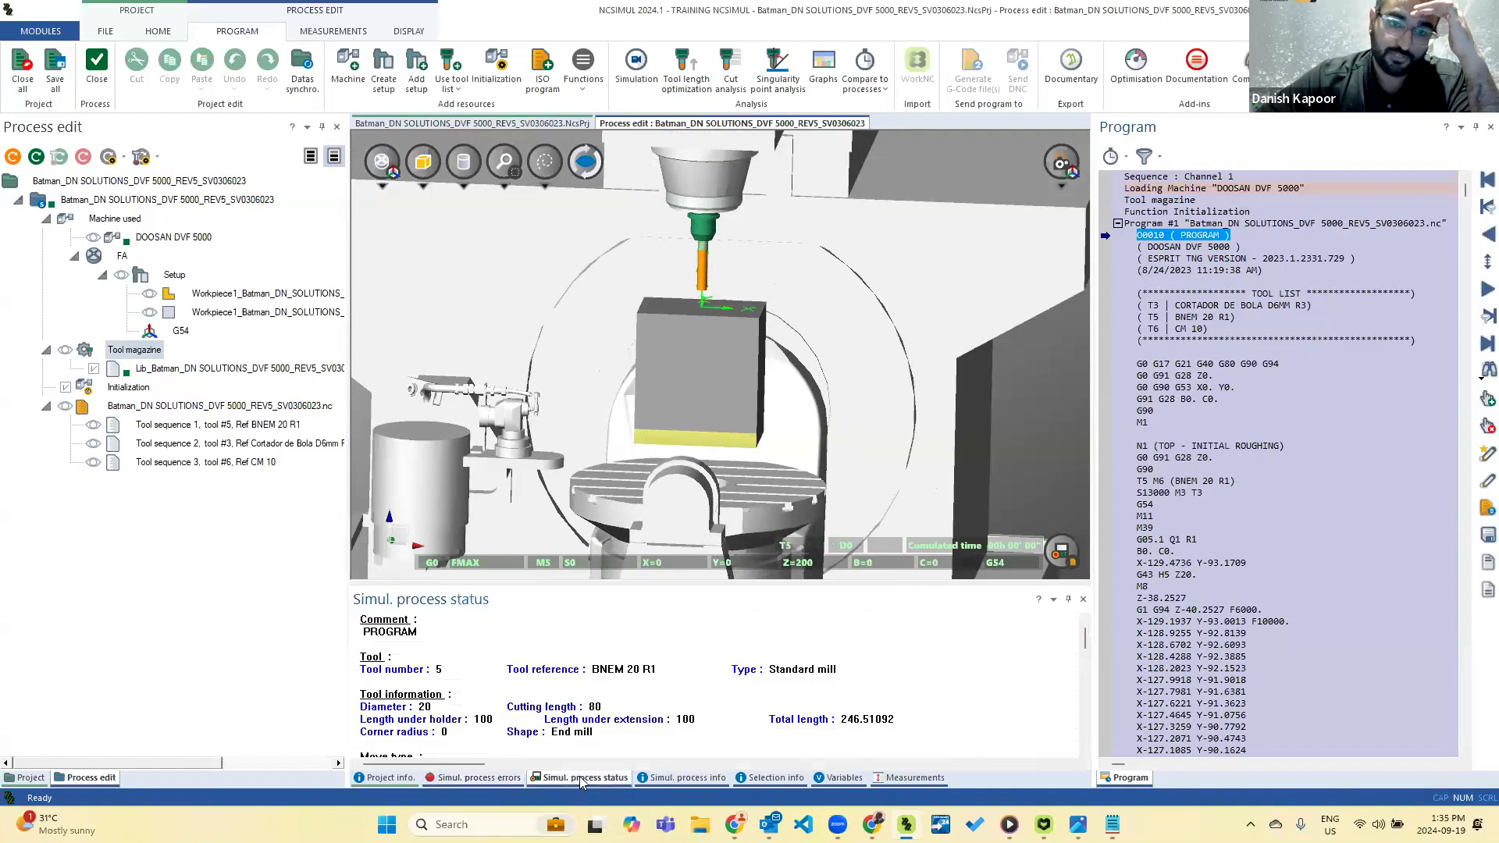
pyautogui.click(1196, 637)
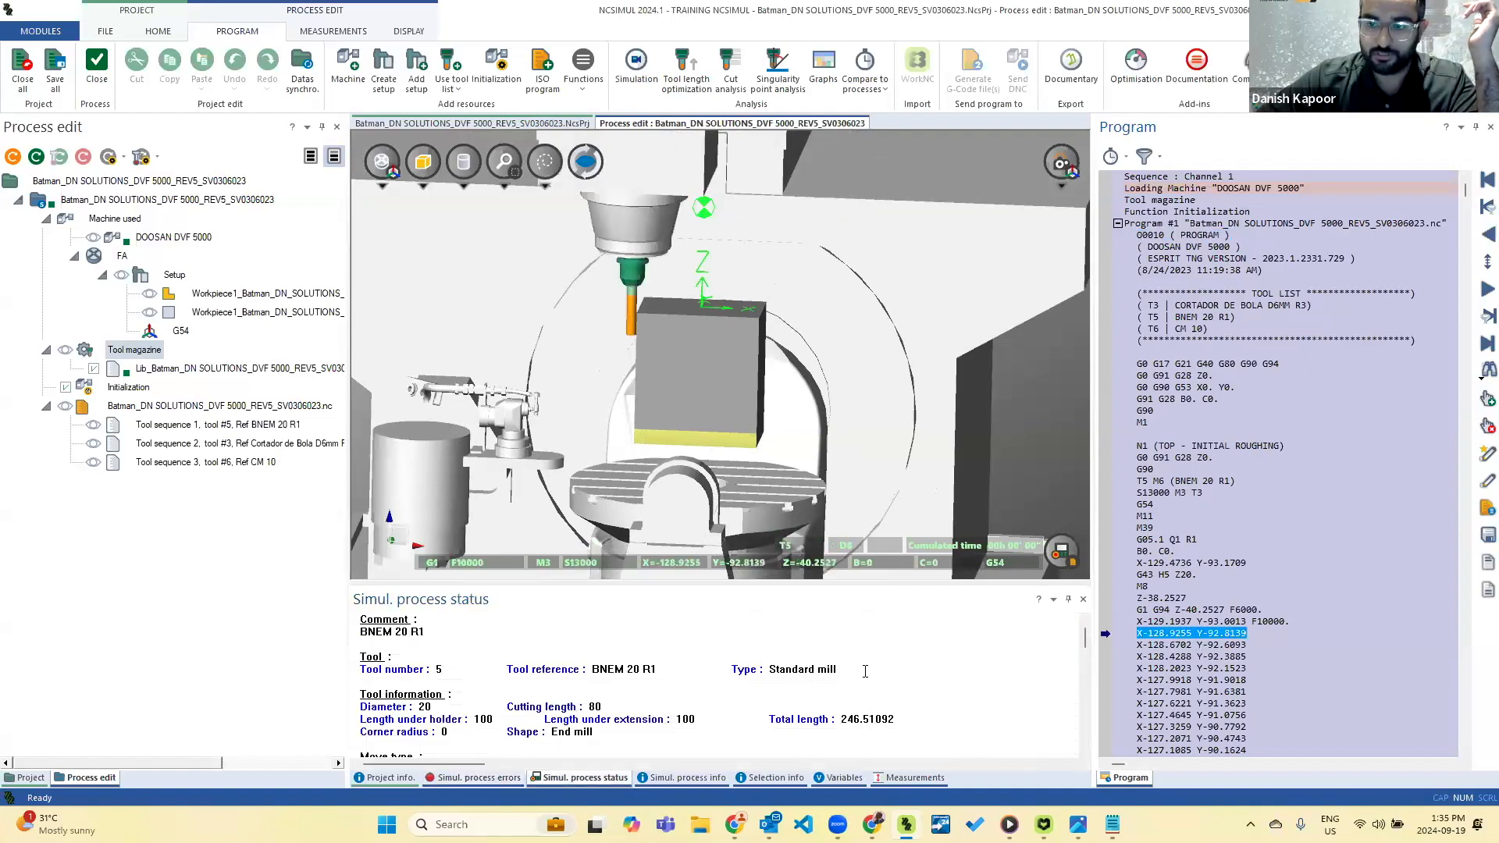
pyautogui.scroll(-2, 587, 684)
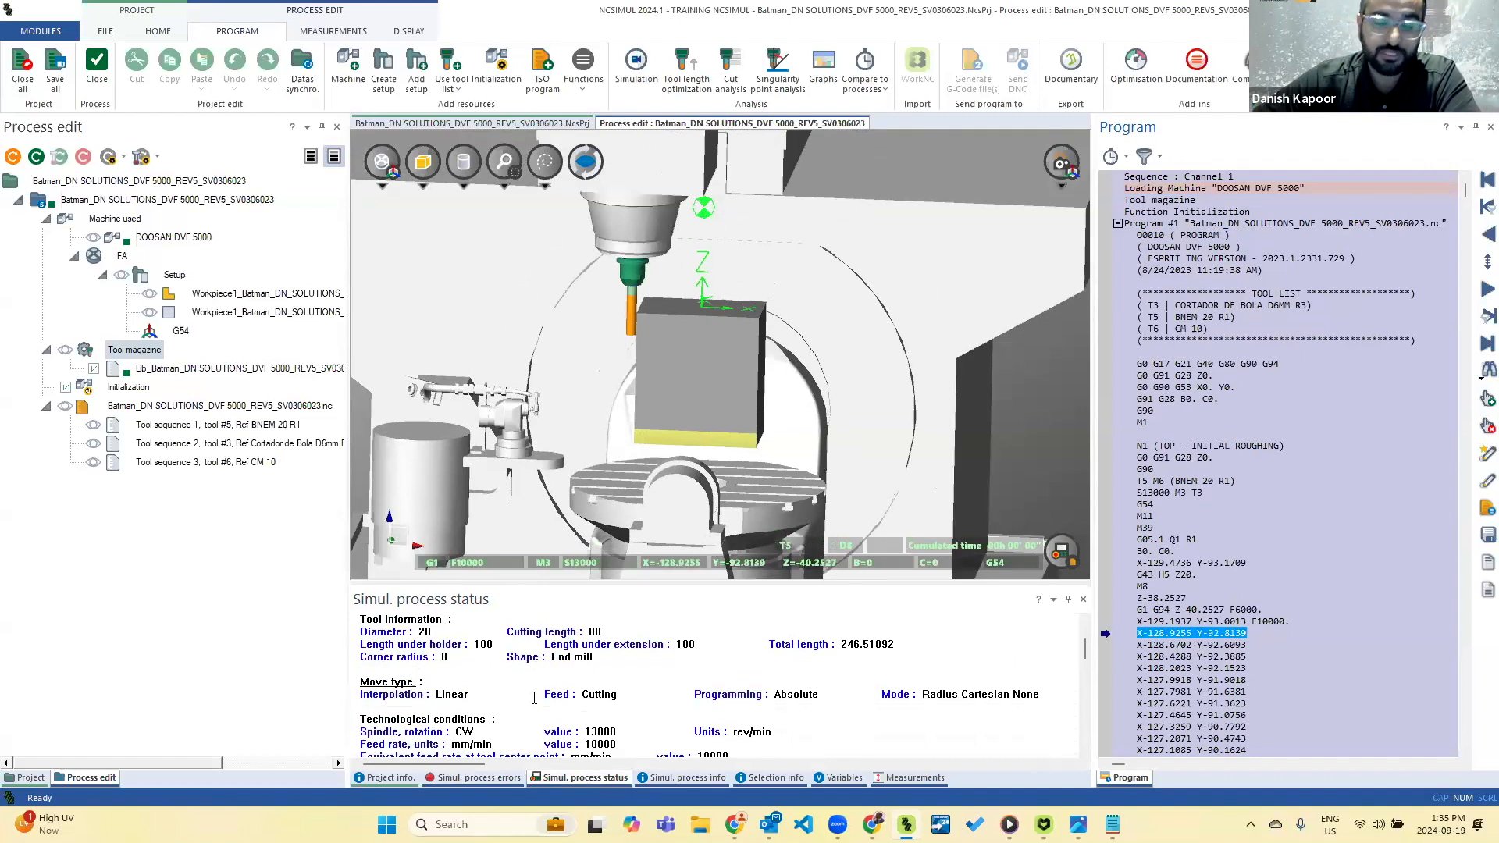
pyautogui.scroll(1, 534, 697)
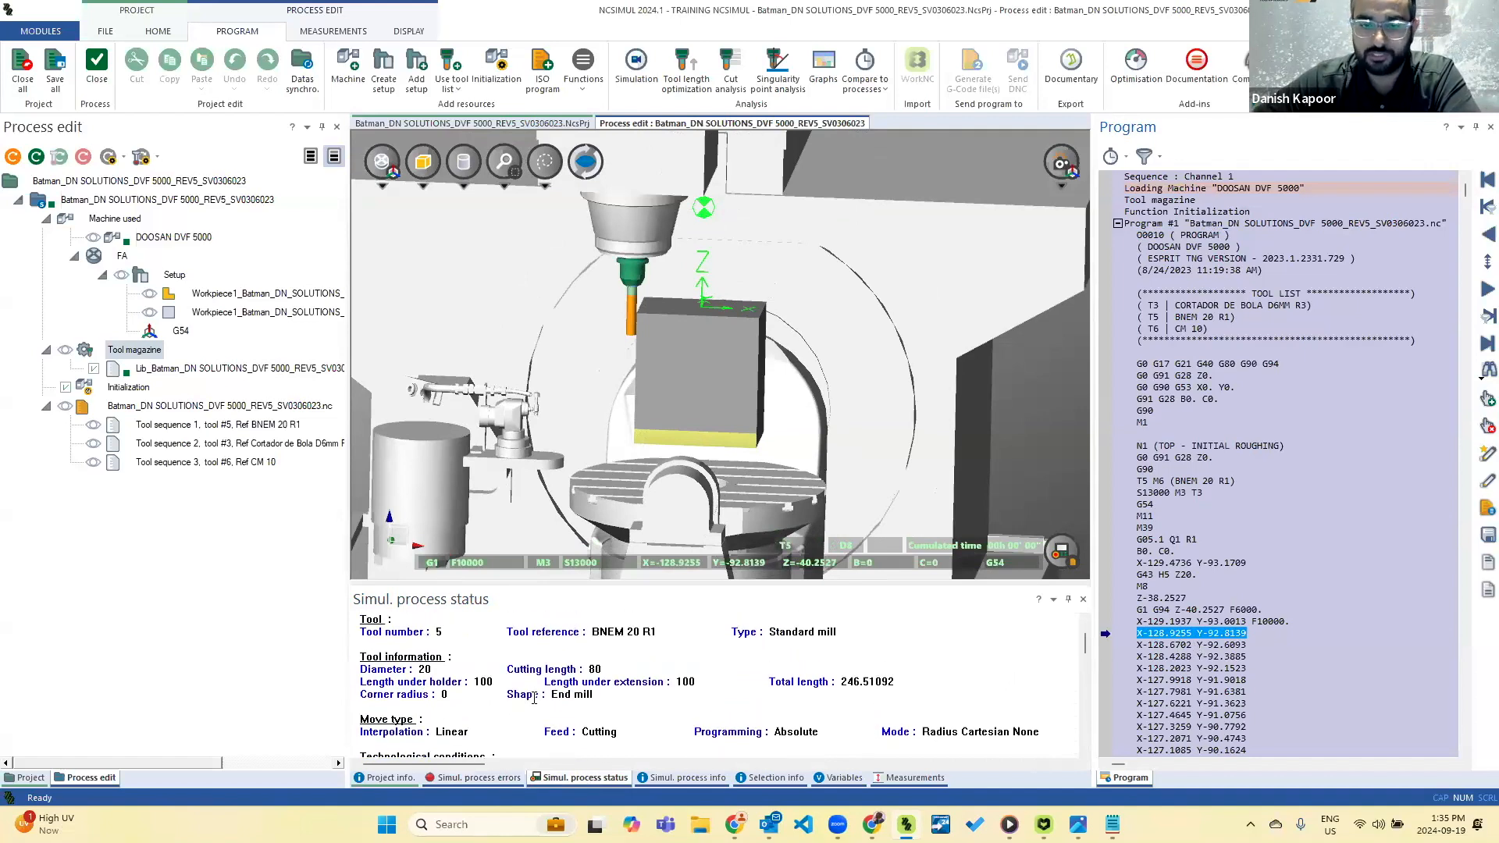
pyautogui.scroll(-3, 478, 693)
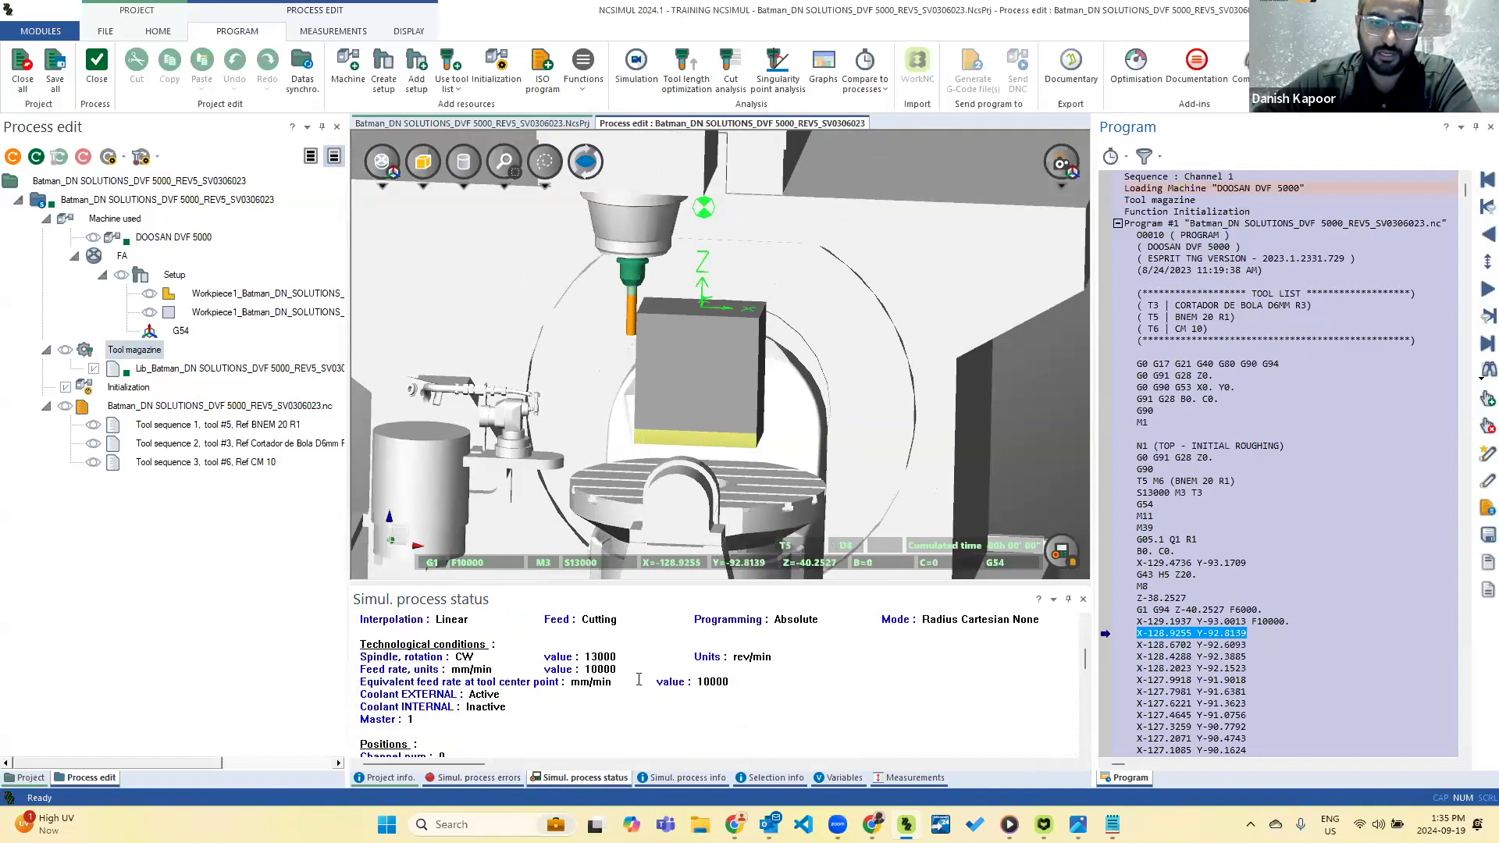
pyautogui.scroll(-3, 469, 687)
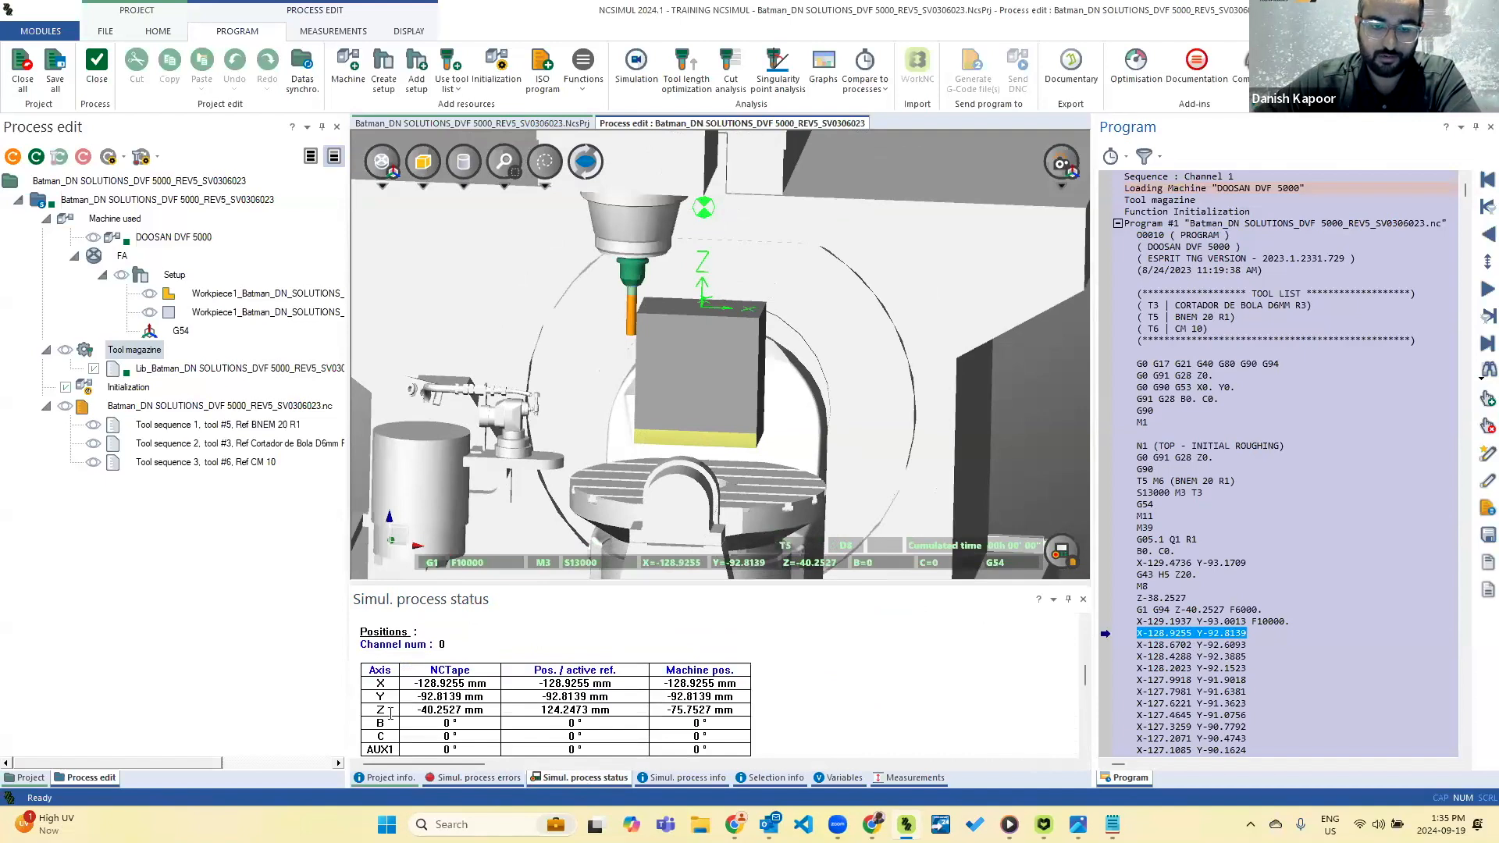
pyautogui.scroll(-3, 525, 729)
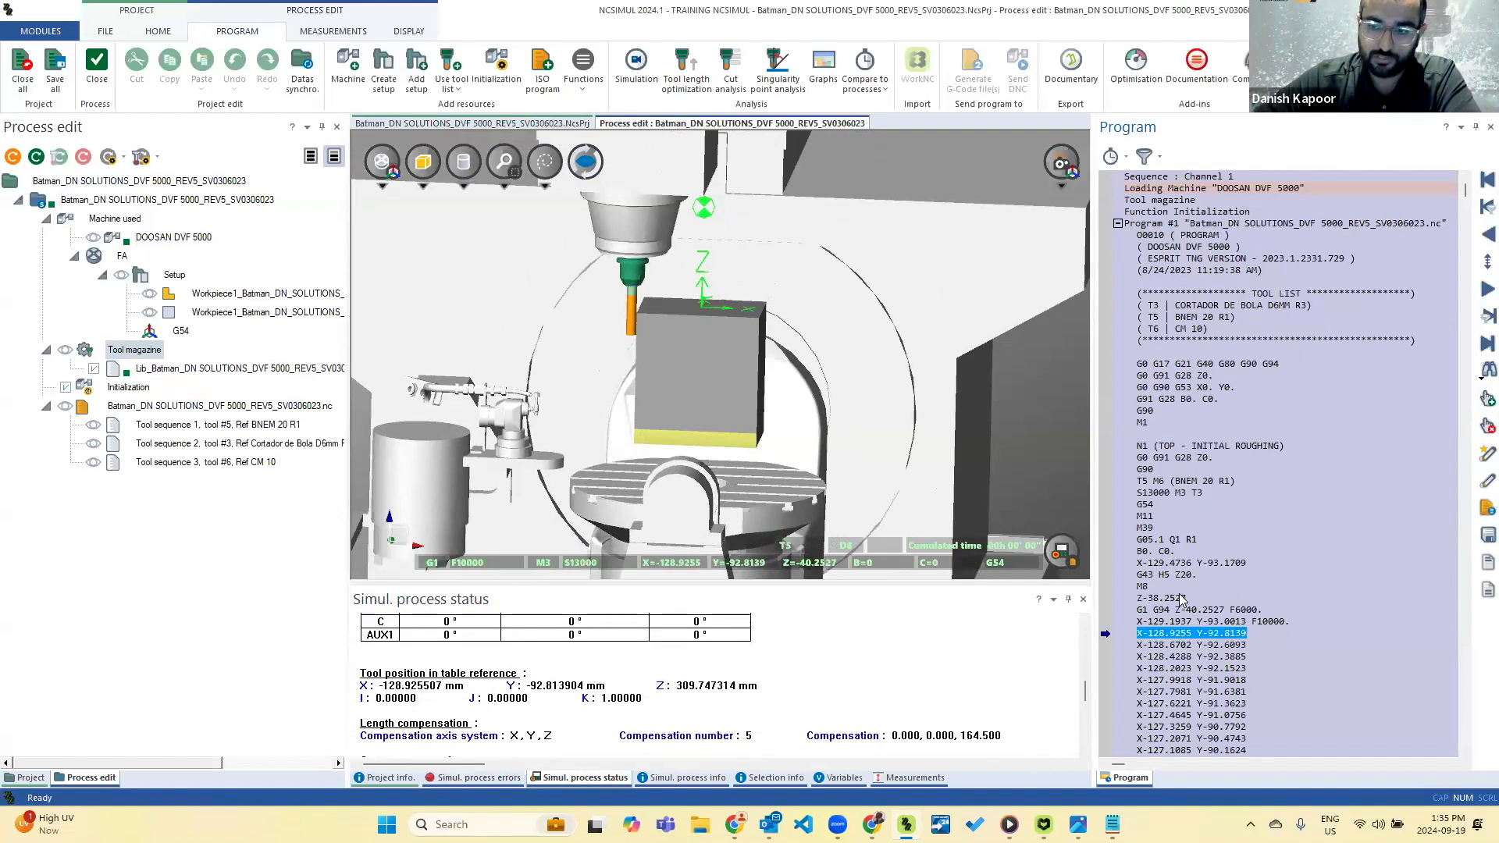
pyautogui.scroll(6, 646, 698)
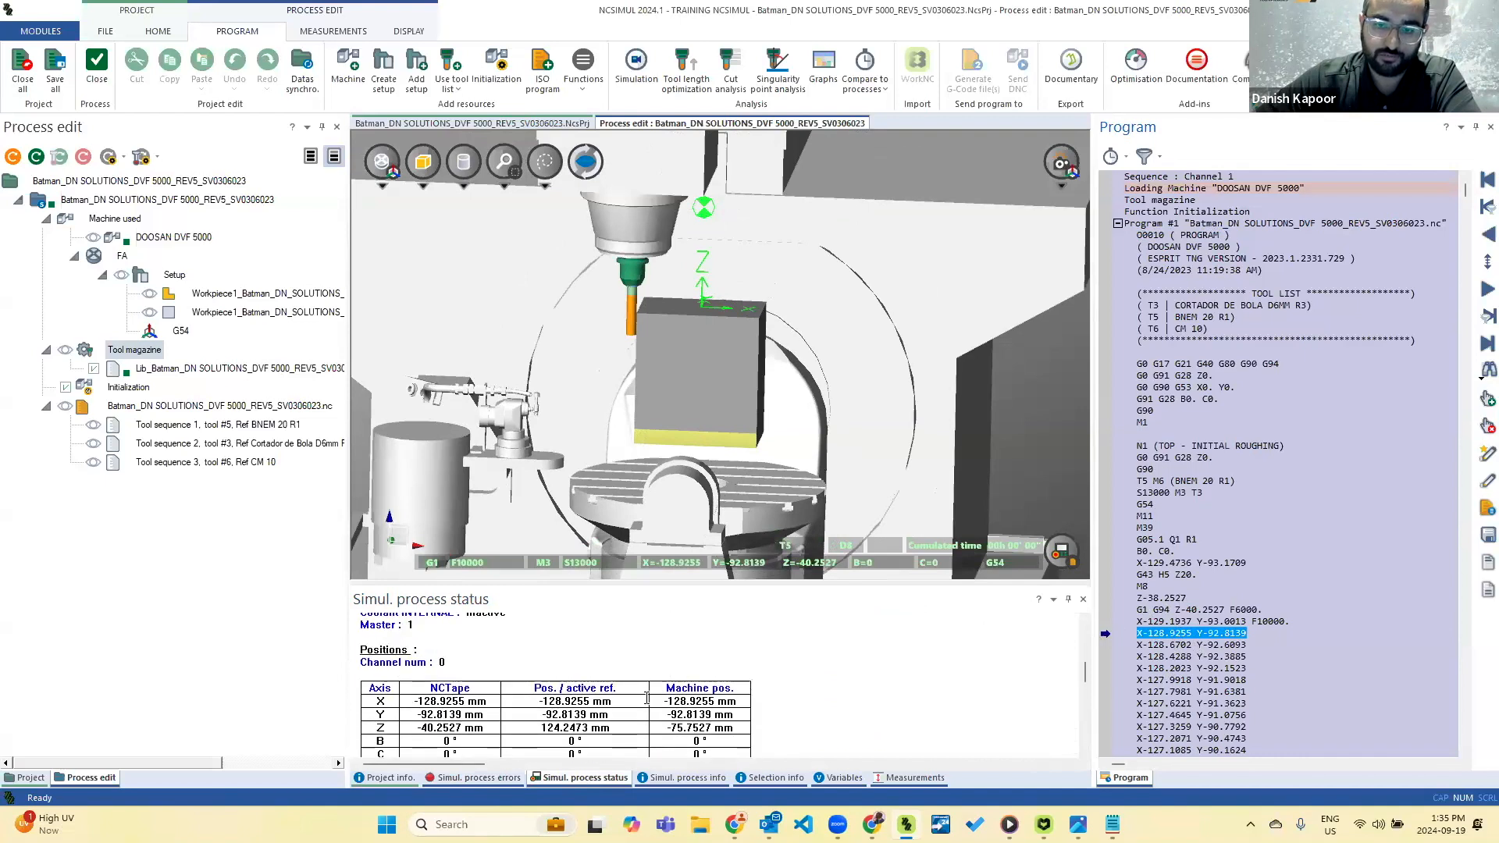
# Review the simulation process info through the tool sequence times, and check the controller variables list.
pyautogui.click(692, 776)
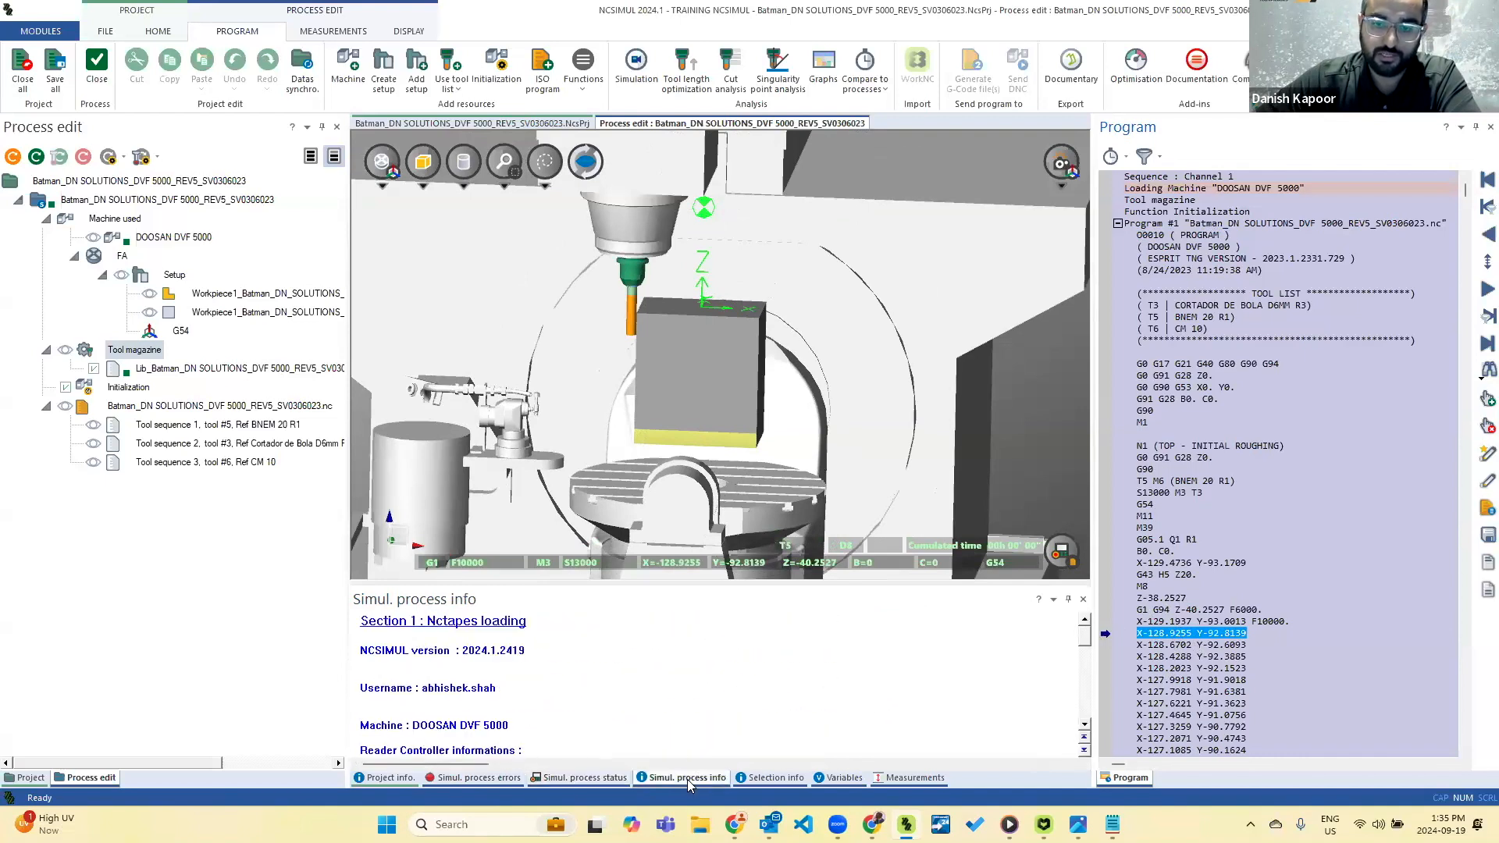
pyautogui.scroll(-5, 601, 718)
pyautogui.scroll(-3, 601, 719)
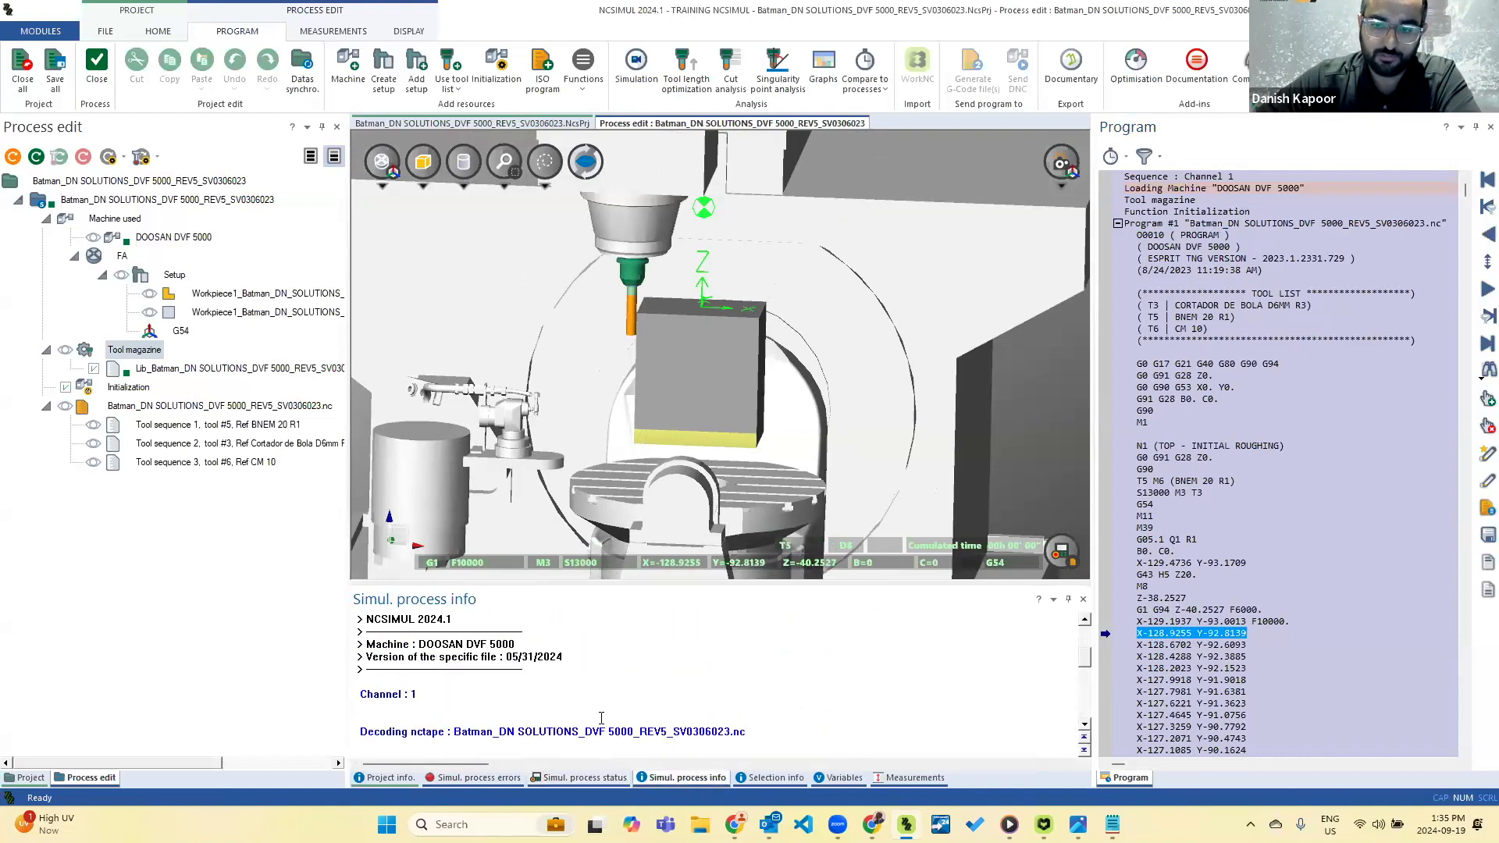
pyautogui.scroll(-6, 601, 714)
pyautogui.scroll(1, 597, 671)
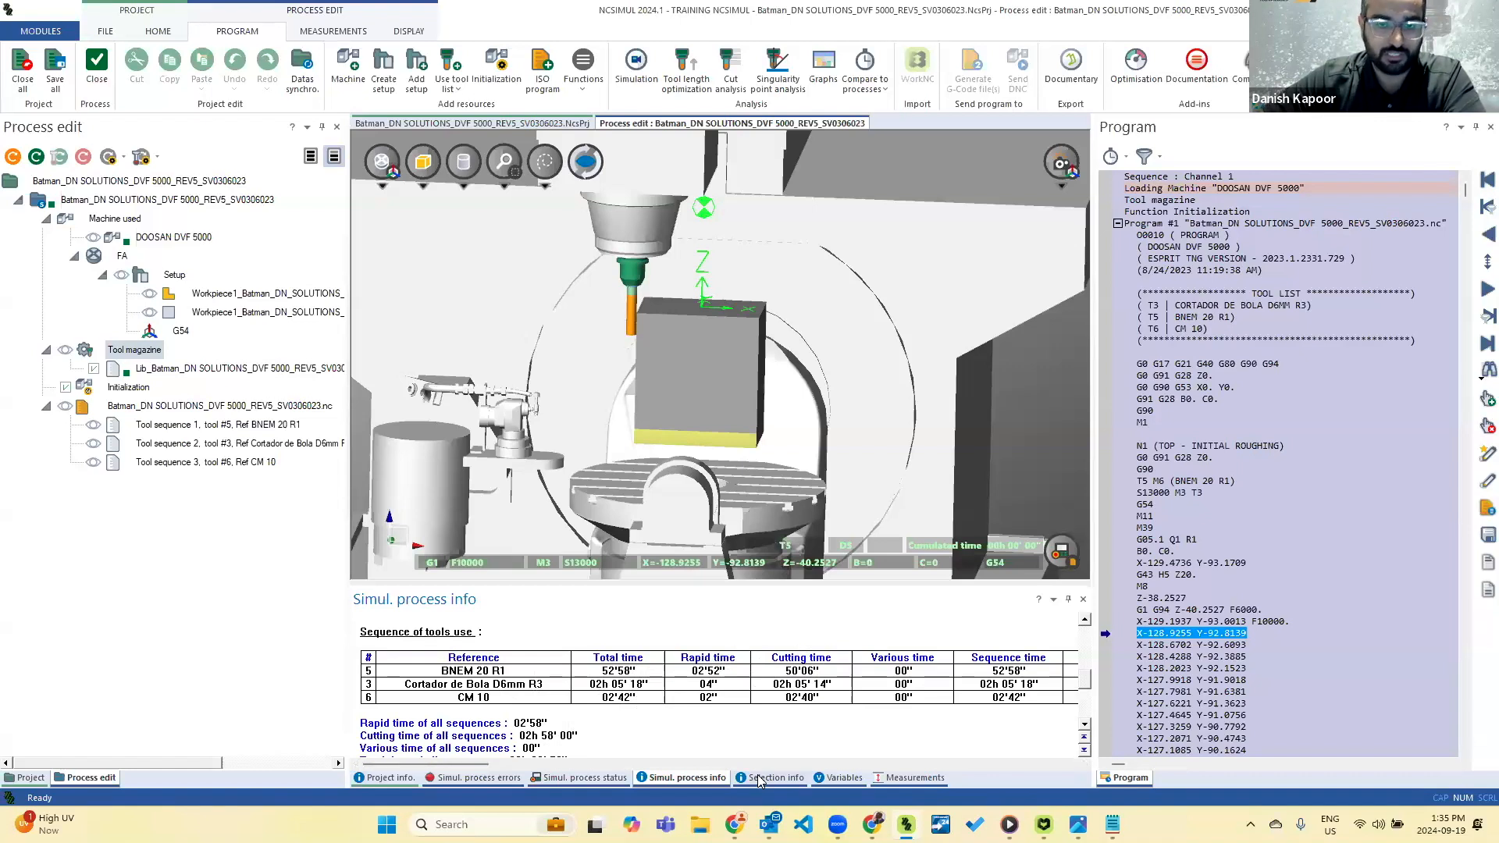
pyautogui.click(847, 781)
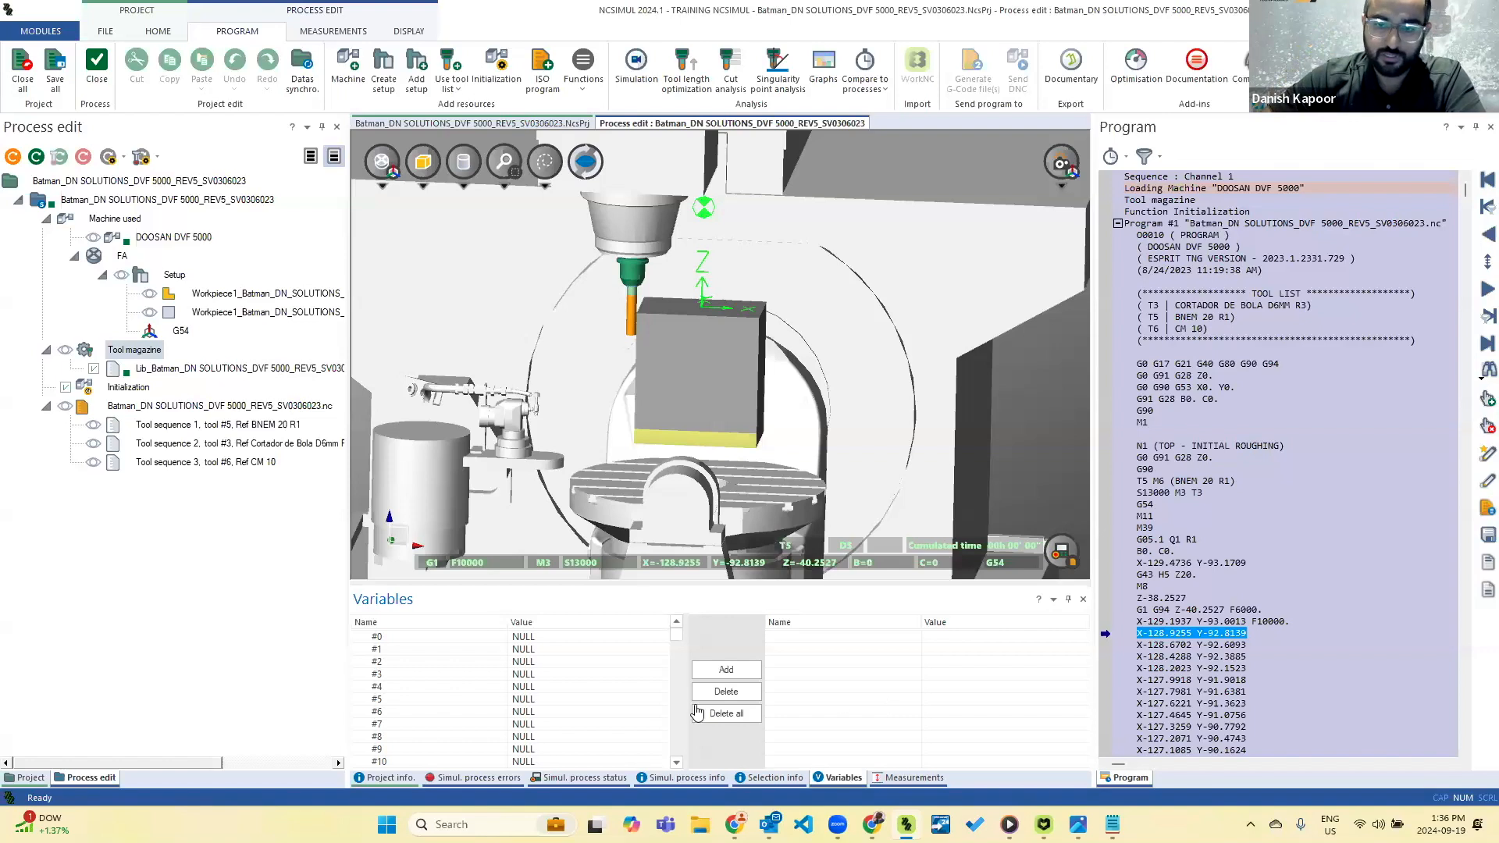
# Return to the program's first block and open the machining simulation, checking the available simulation modes.
pyautogui.click(478, 778)
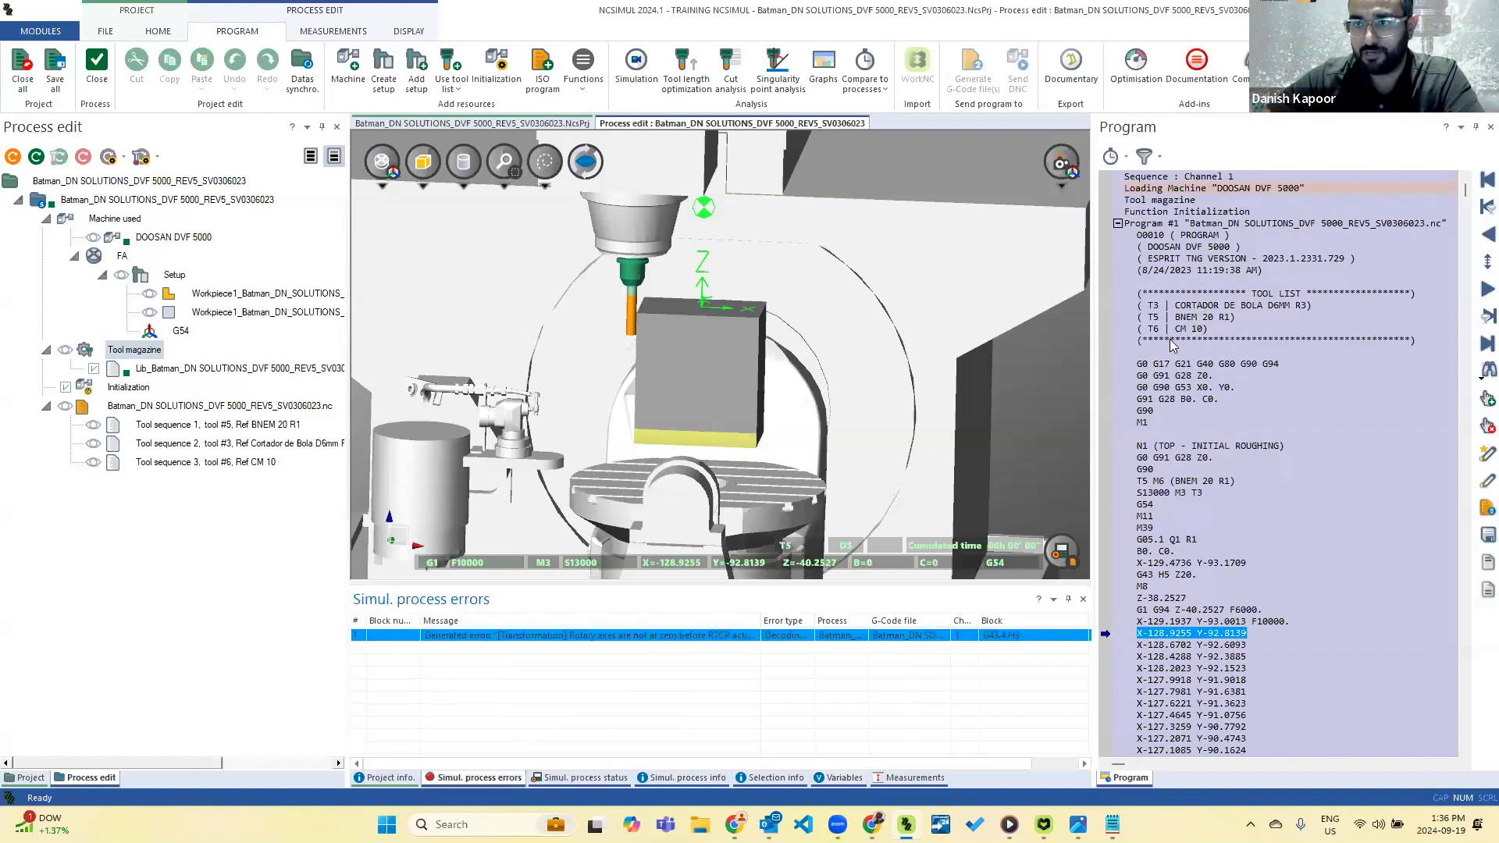
pyautogui.click(1483, 180)
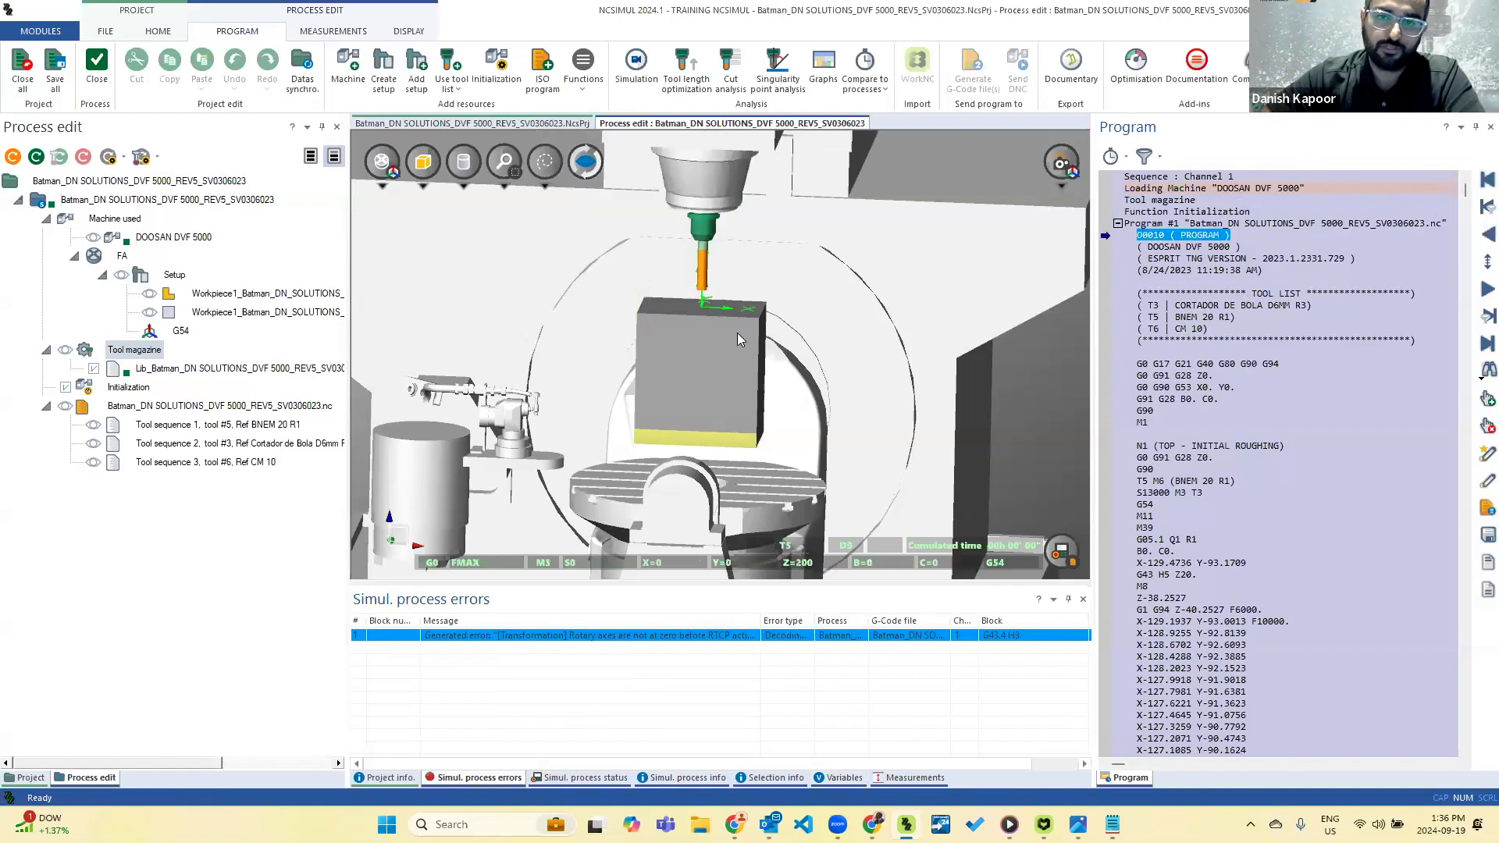
pyautogui.click(635, 69)
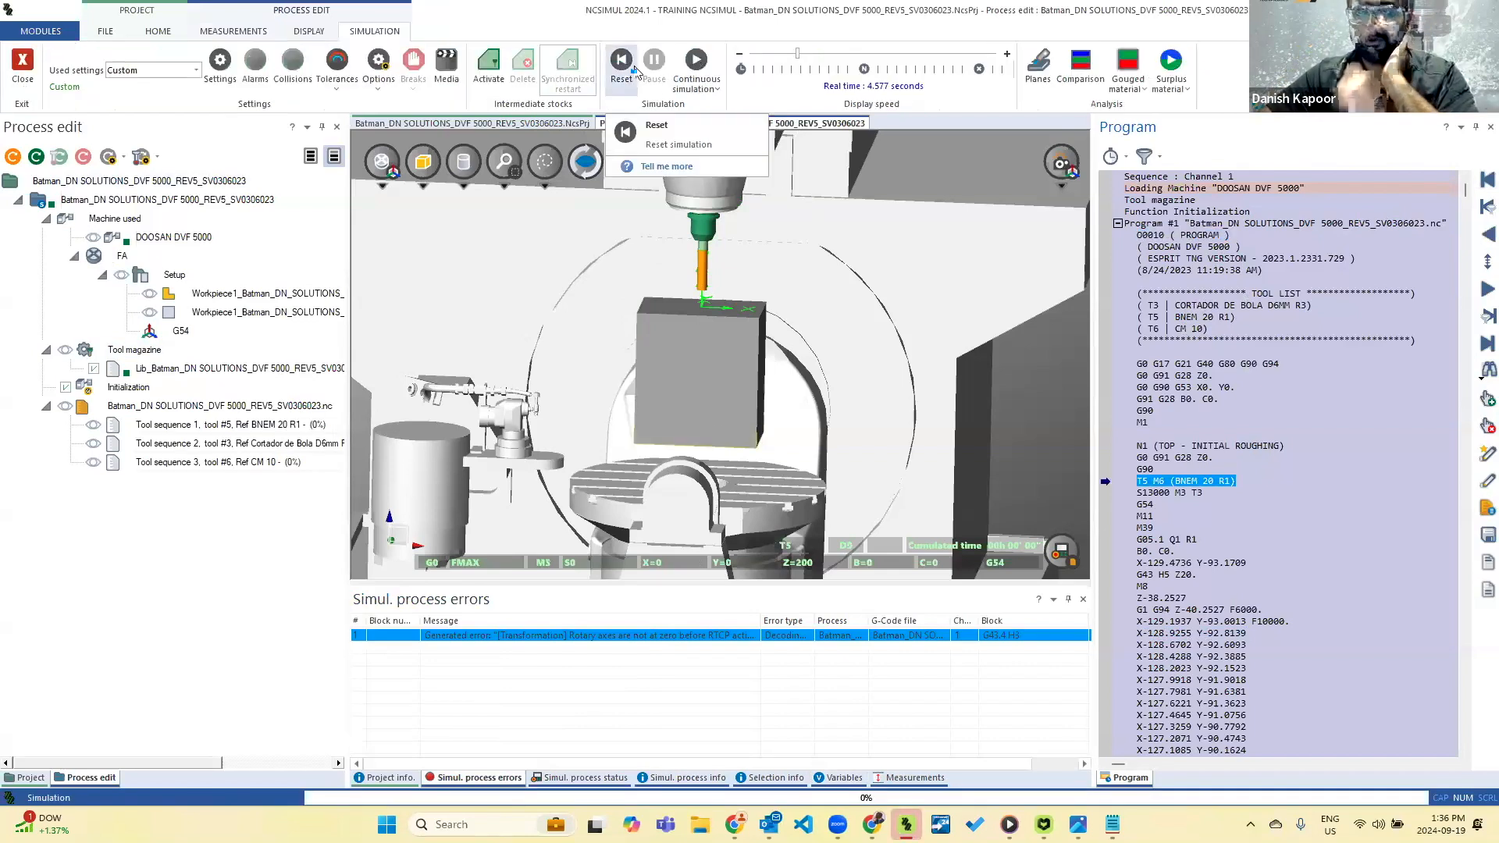
pyautogui.click(717, 90)
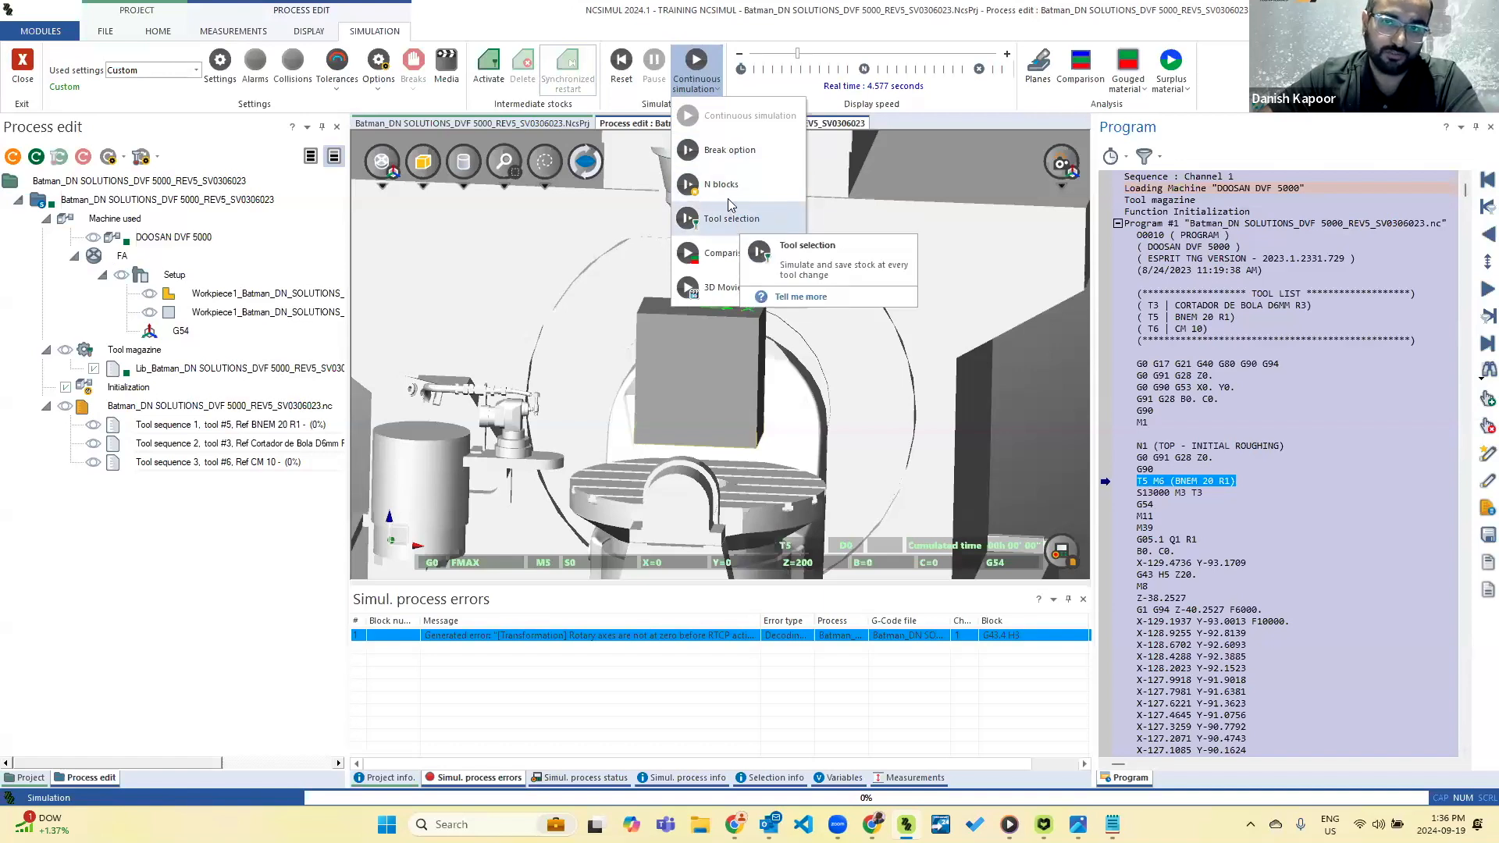
pyautogui.click(624, 110)
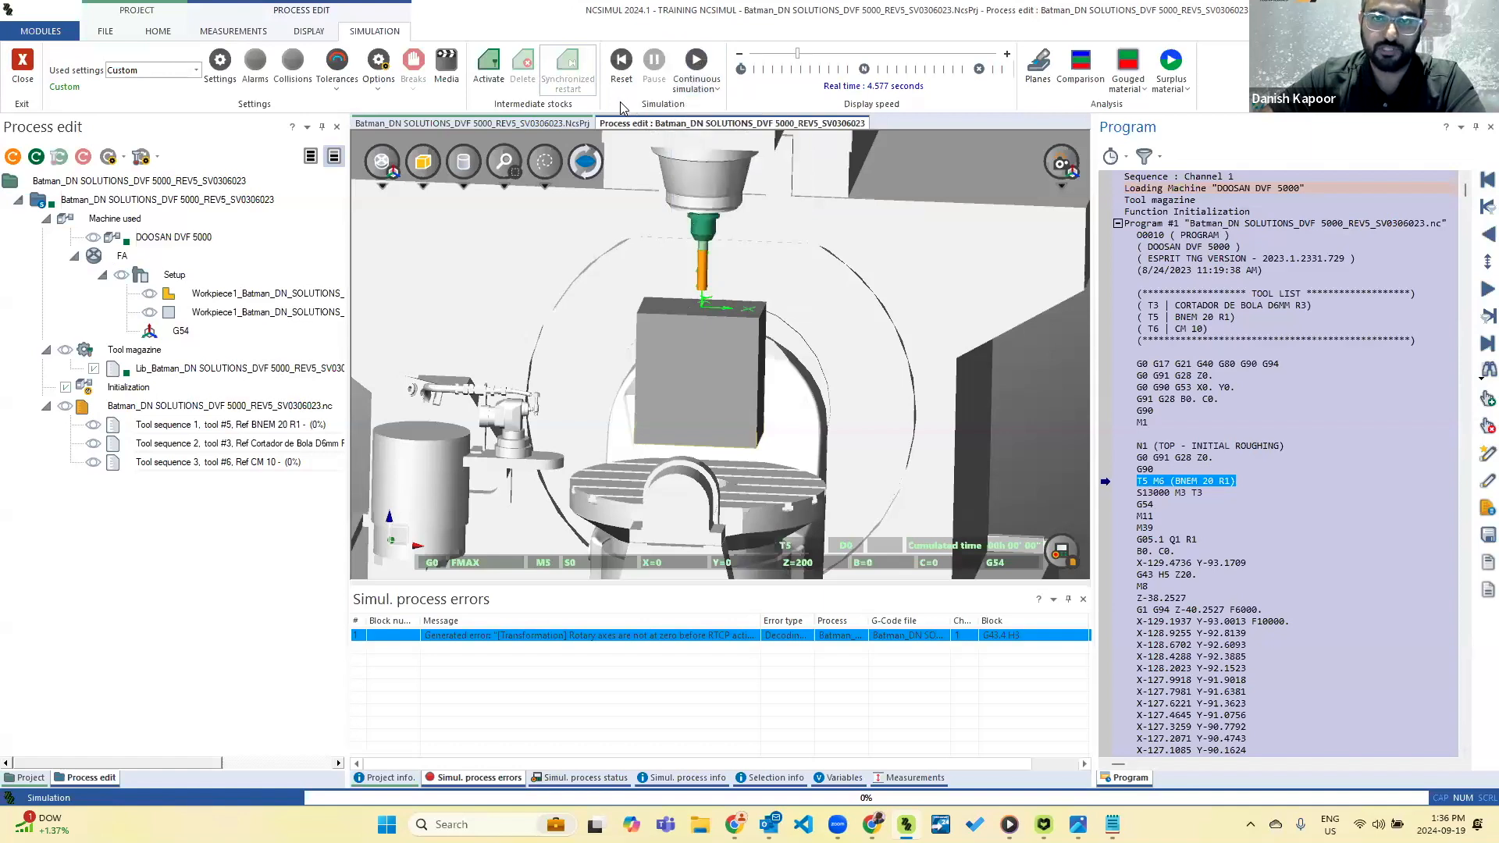
# Run the continuous simulation, pause it during the BNEM 20 R1 roughing sequence, and reset it.
pyautogui.scroll(-1, 662, 432)
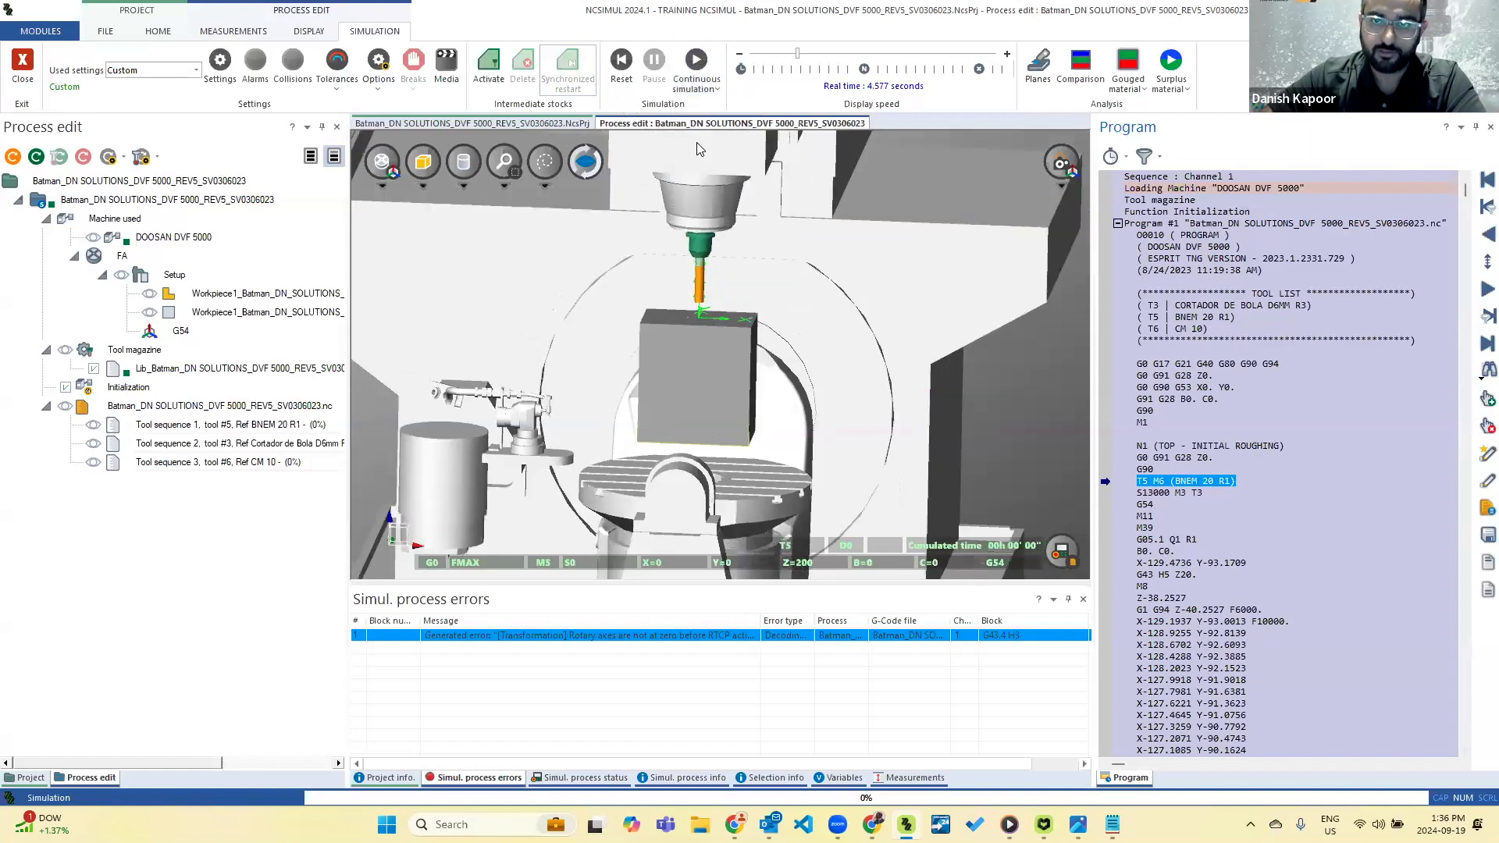
pyautogui.click(697, 64)
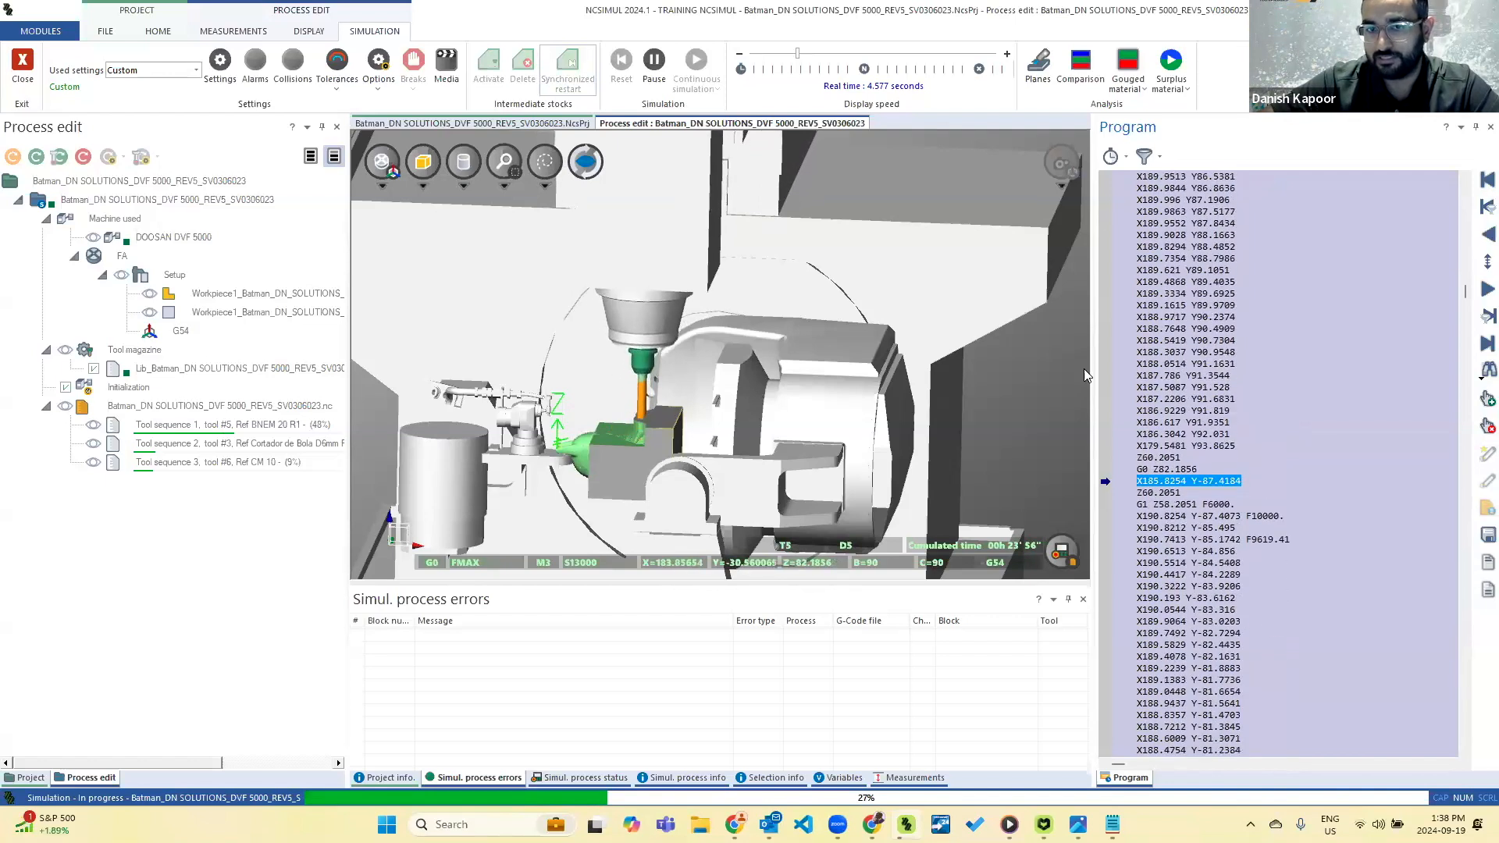
pyautogui.click(653, 64)
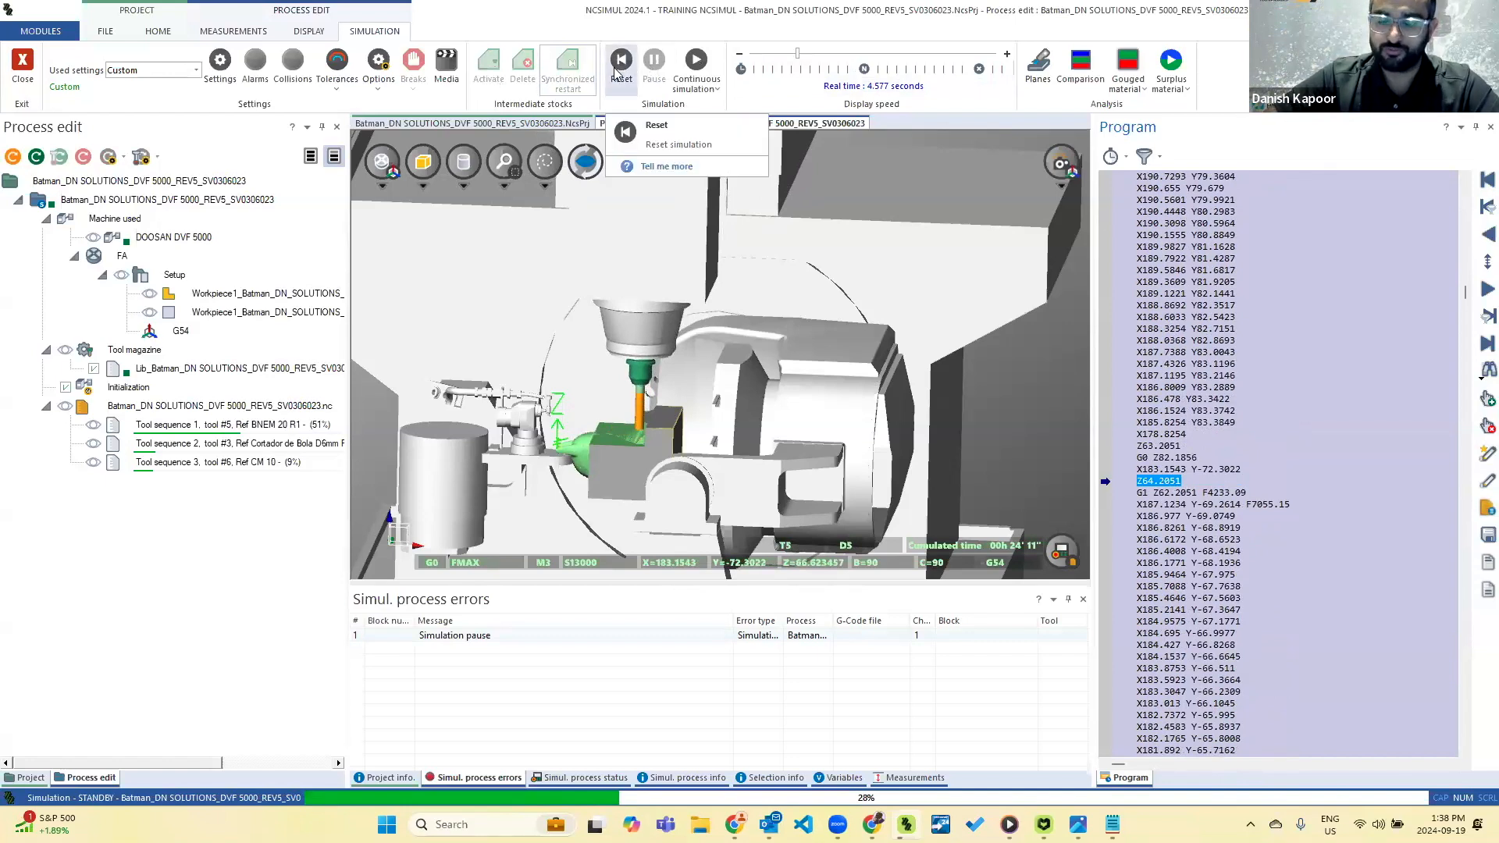
pyautogui.click(619, 71)
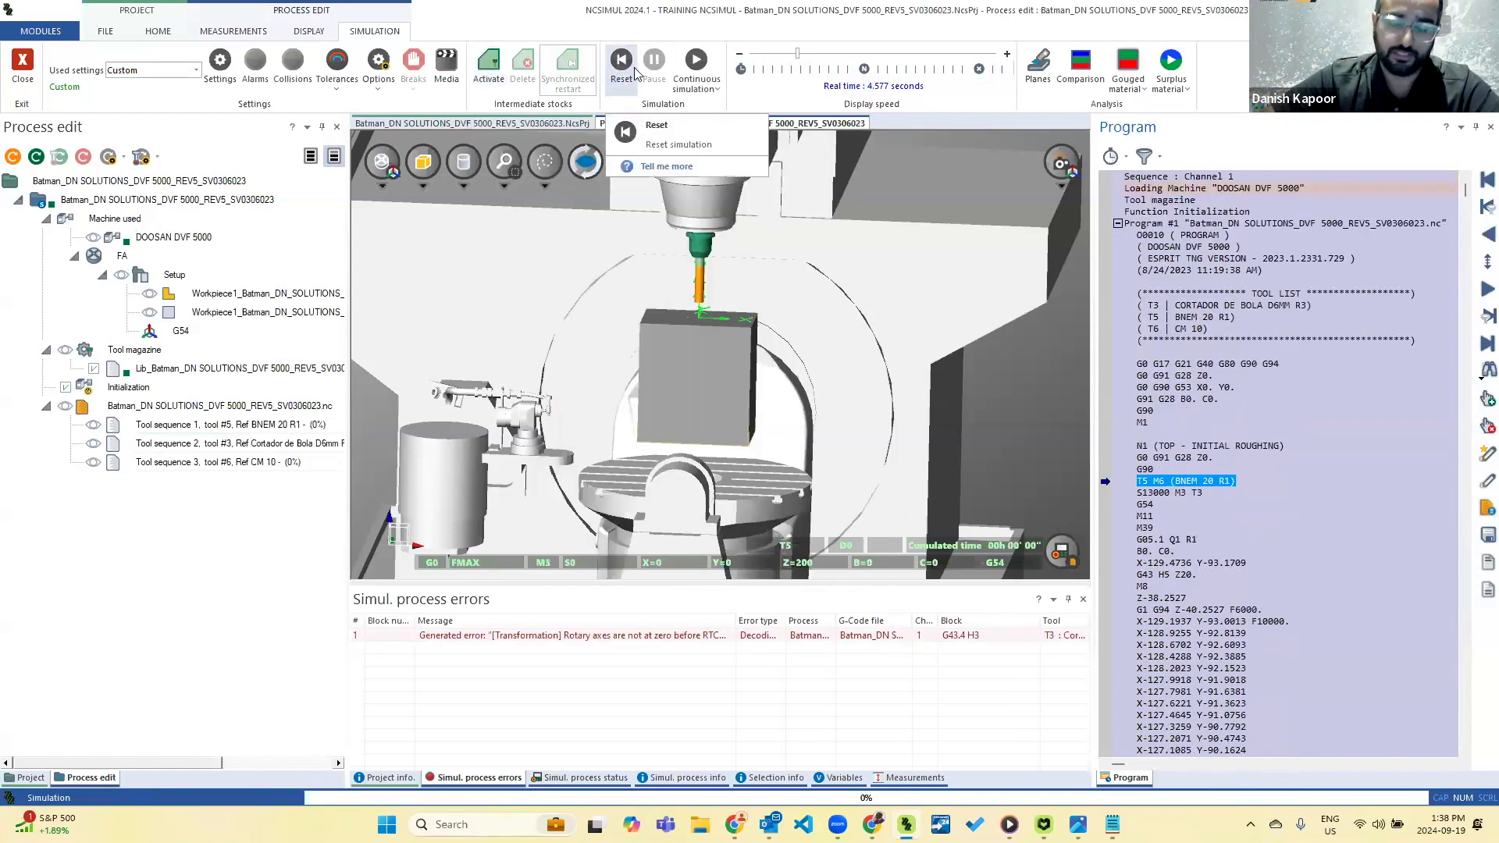
# Activate intermediate stocks and start the continuous simulation from the first tool sequence.
pyautogui.click(491, 71)
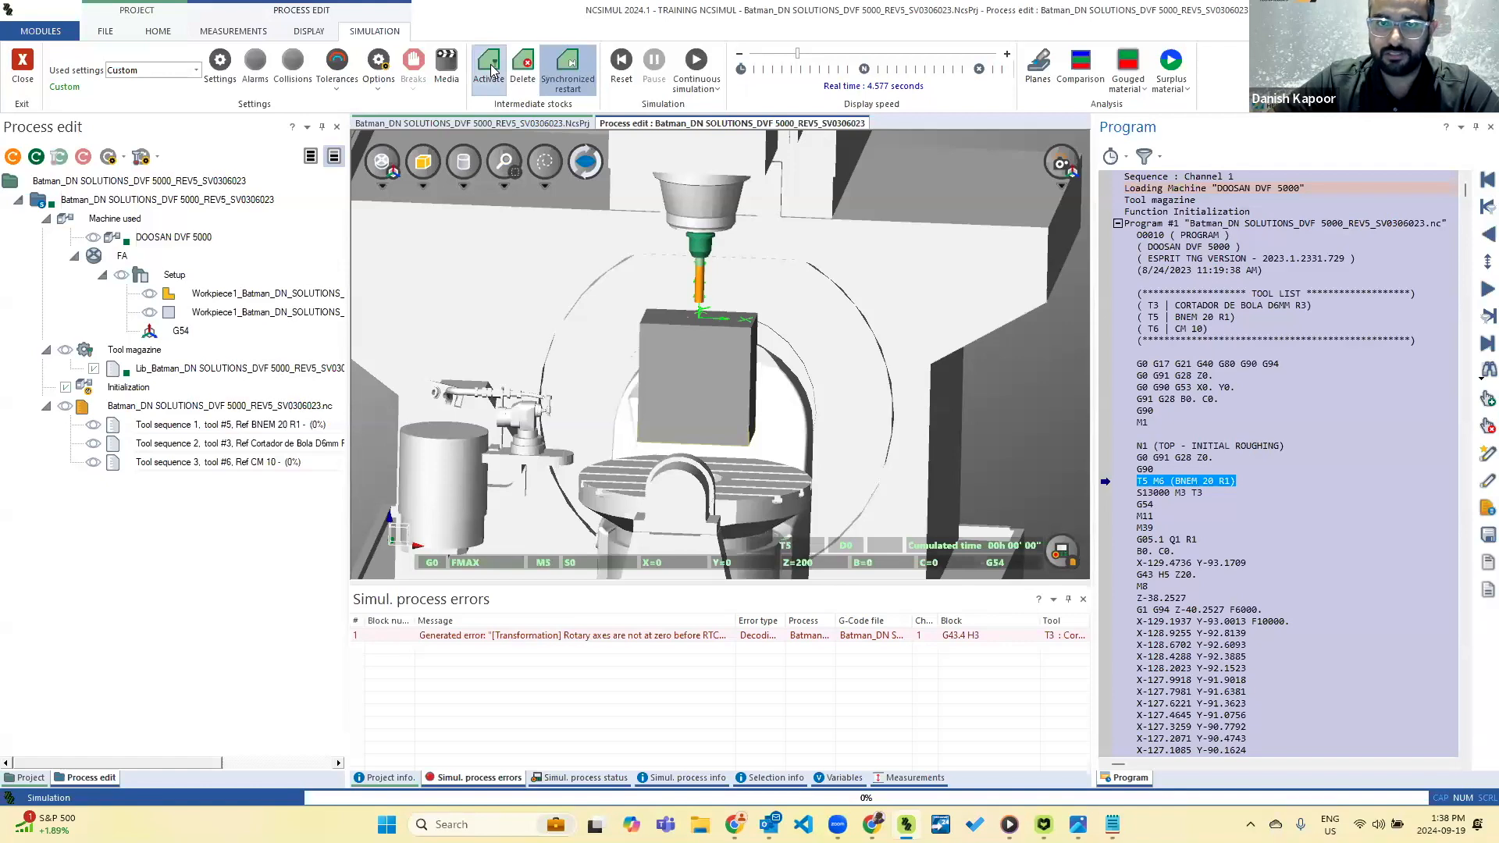
pyautogui.click(695, 62)
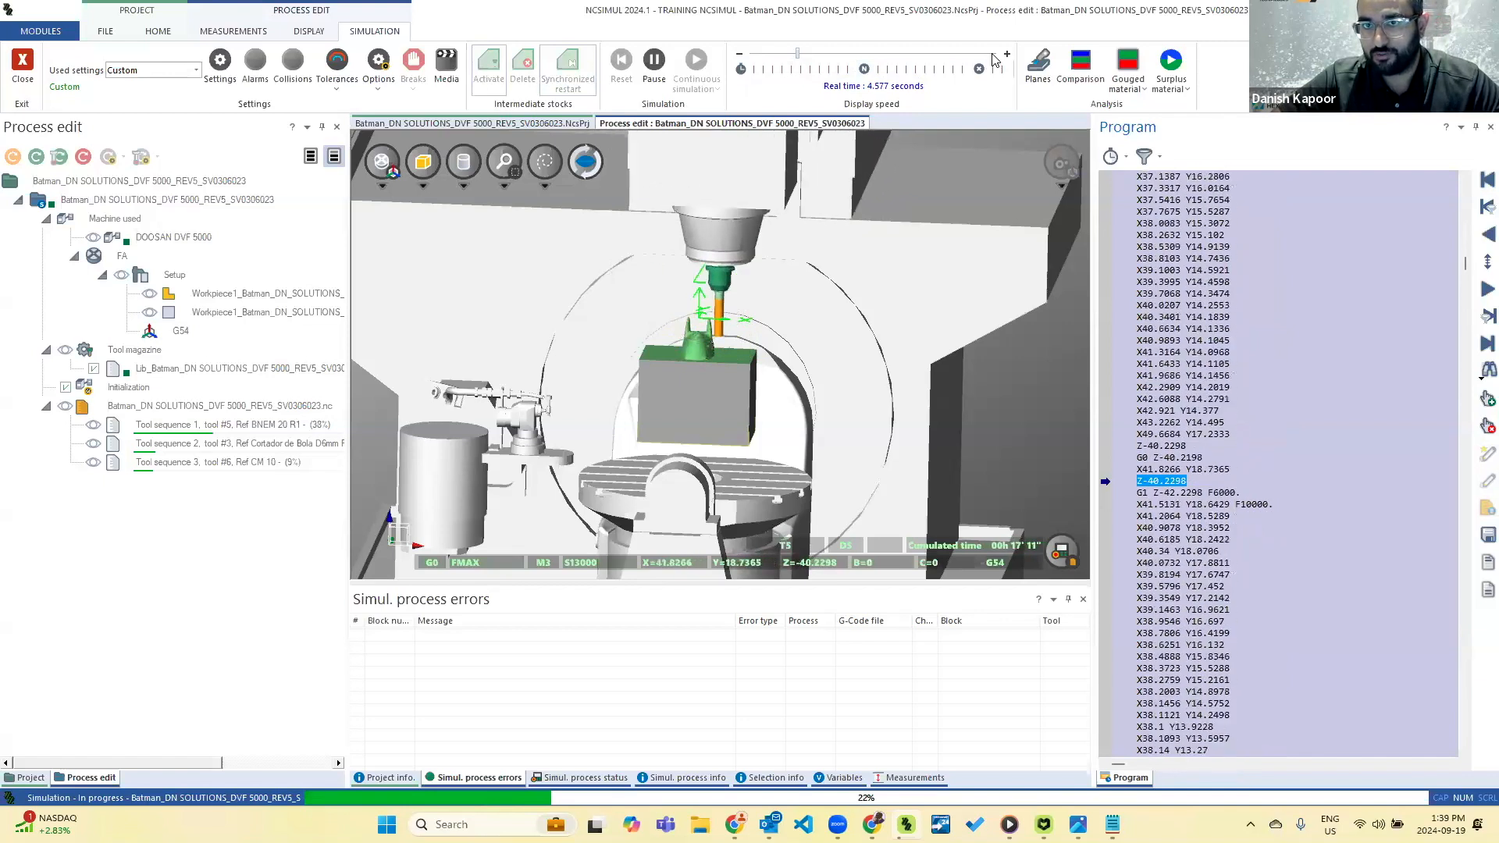
# Raise the simulation display speed to End result, let the program run to its end, and inspect the machined bust.
pyautogui.click(993, 54)
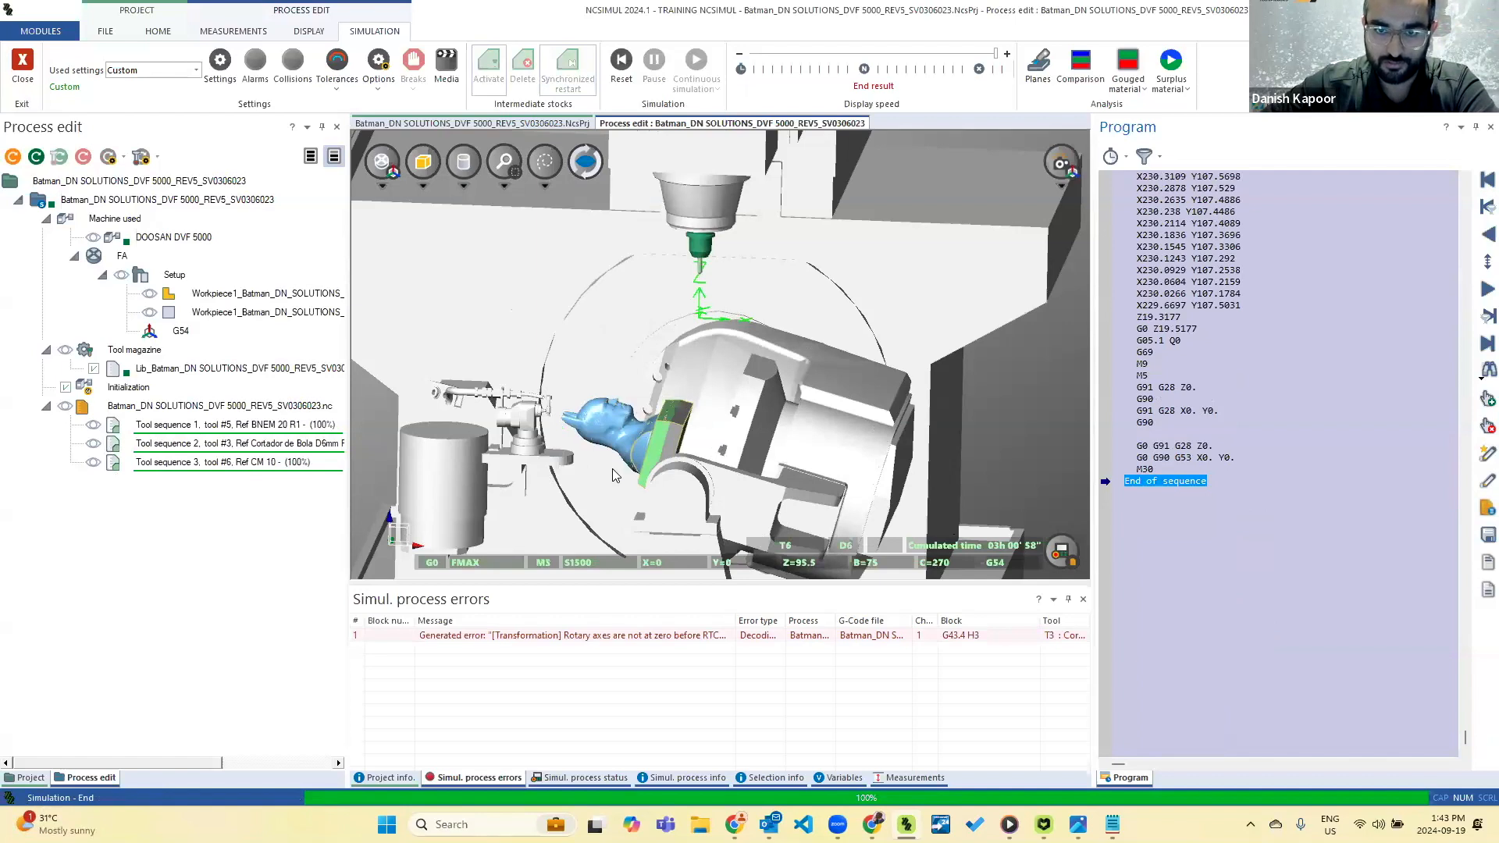
pyautogui.moveTo(612, 475); pyautogui.dragTo(589, 425)
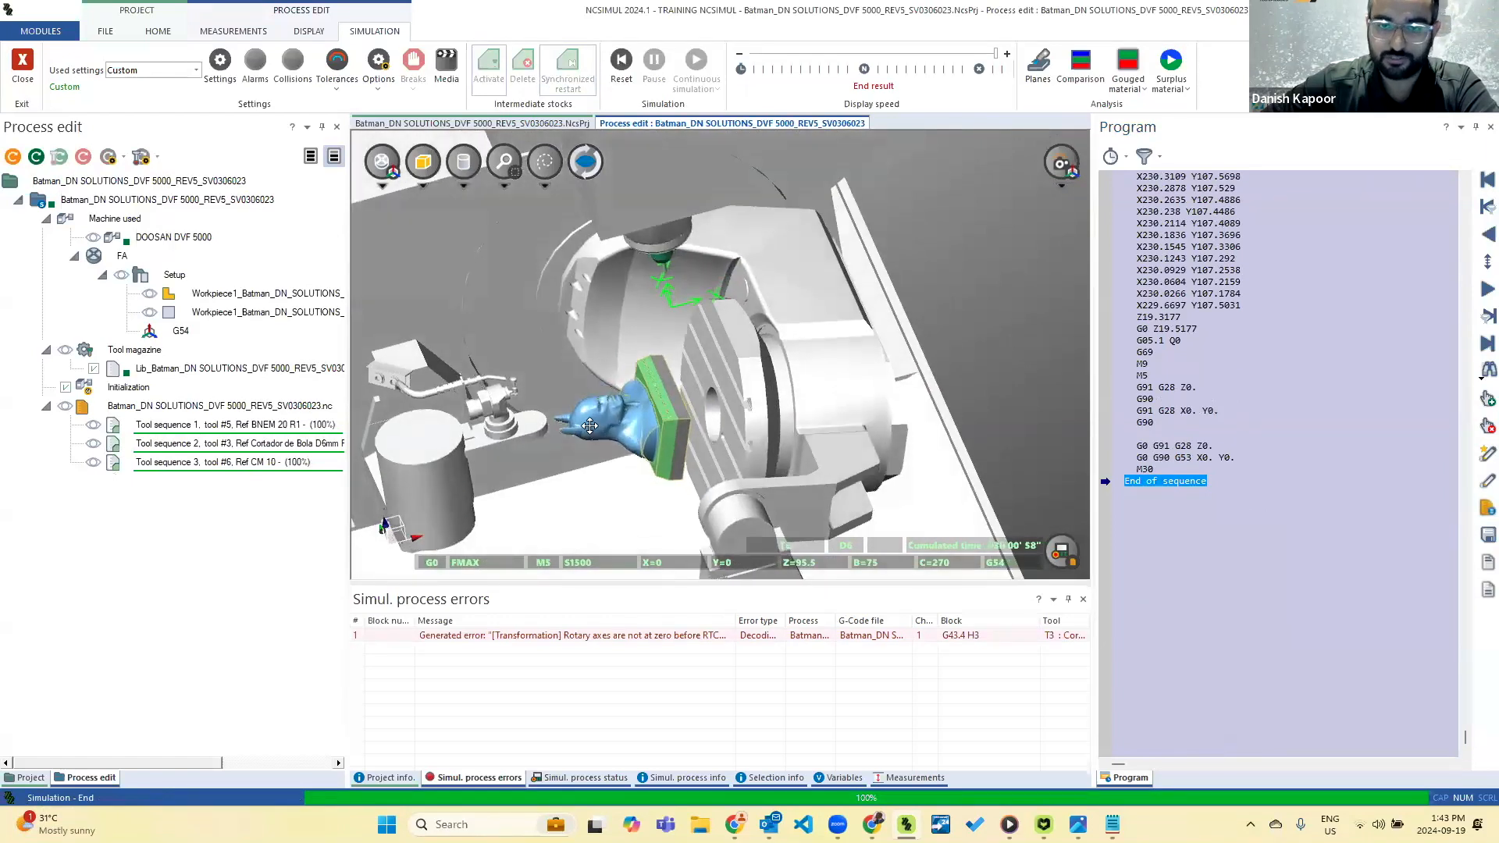
pyautogui.scroll(1, 601, 427)
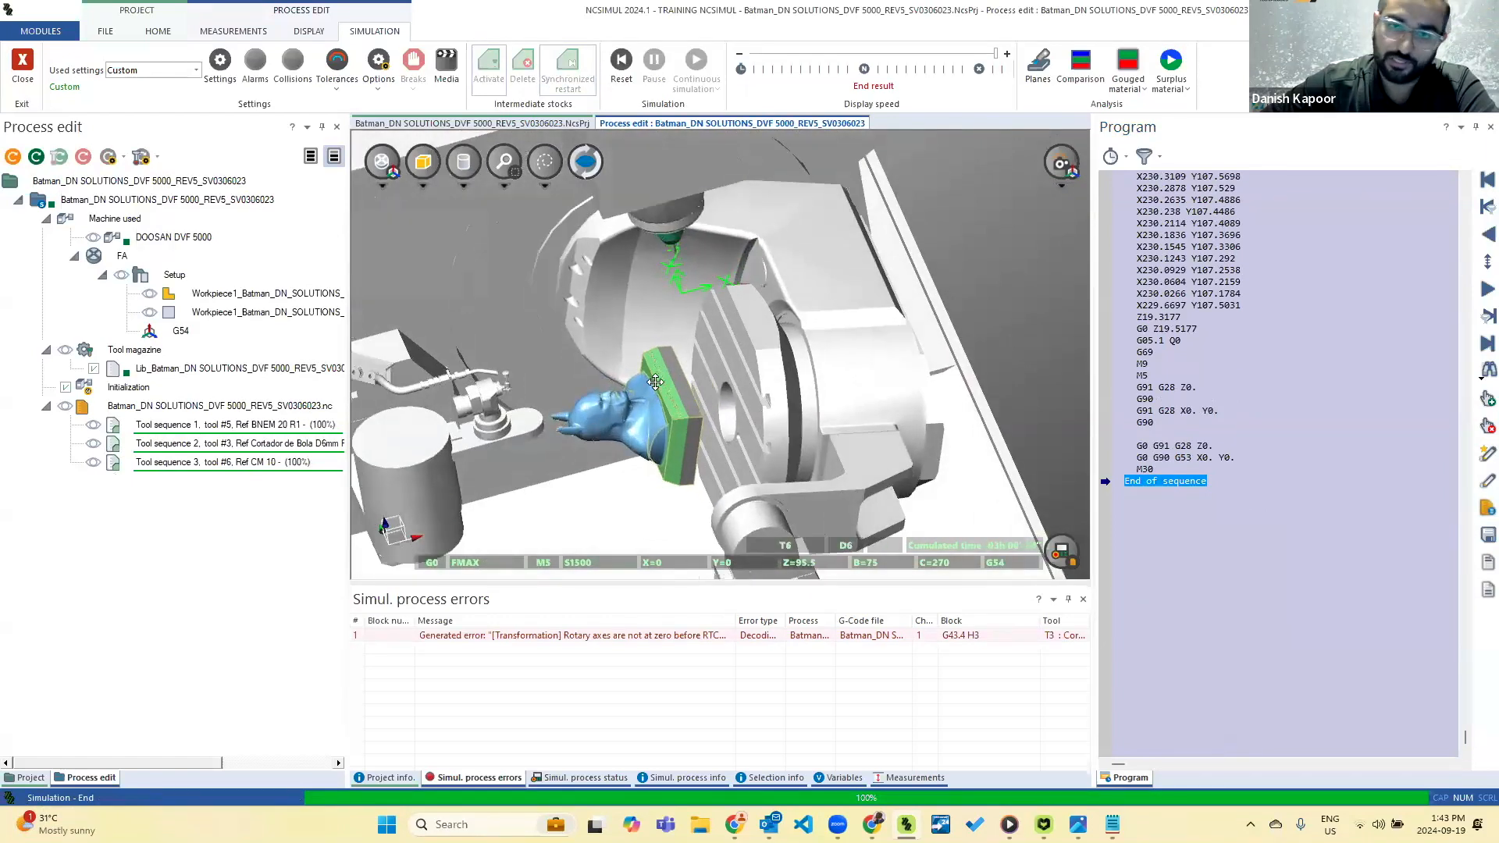
pyautogui.scroll(1, 626, 344)
pyautogui.scroll(1, 502, 386)
pyautogui.scroll(1, 541, 375)
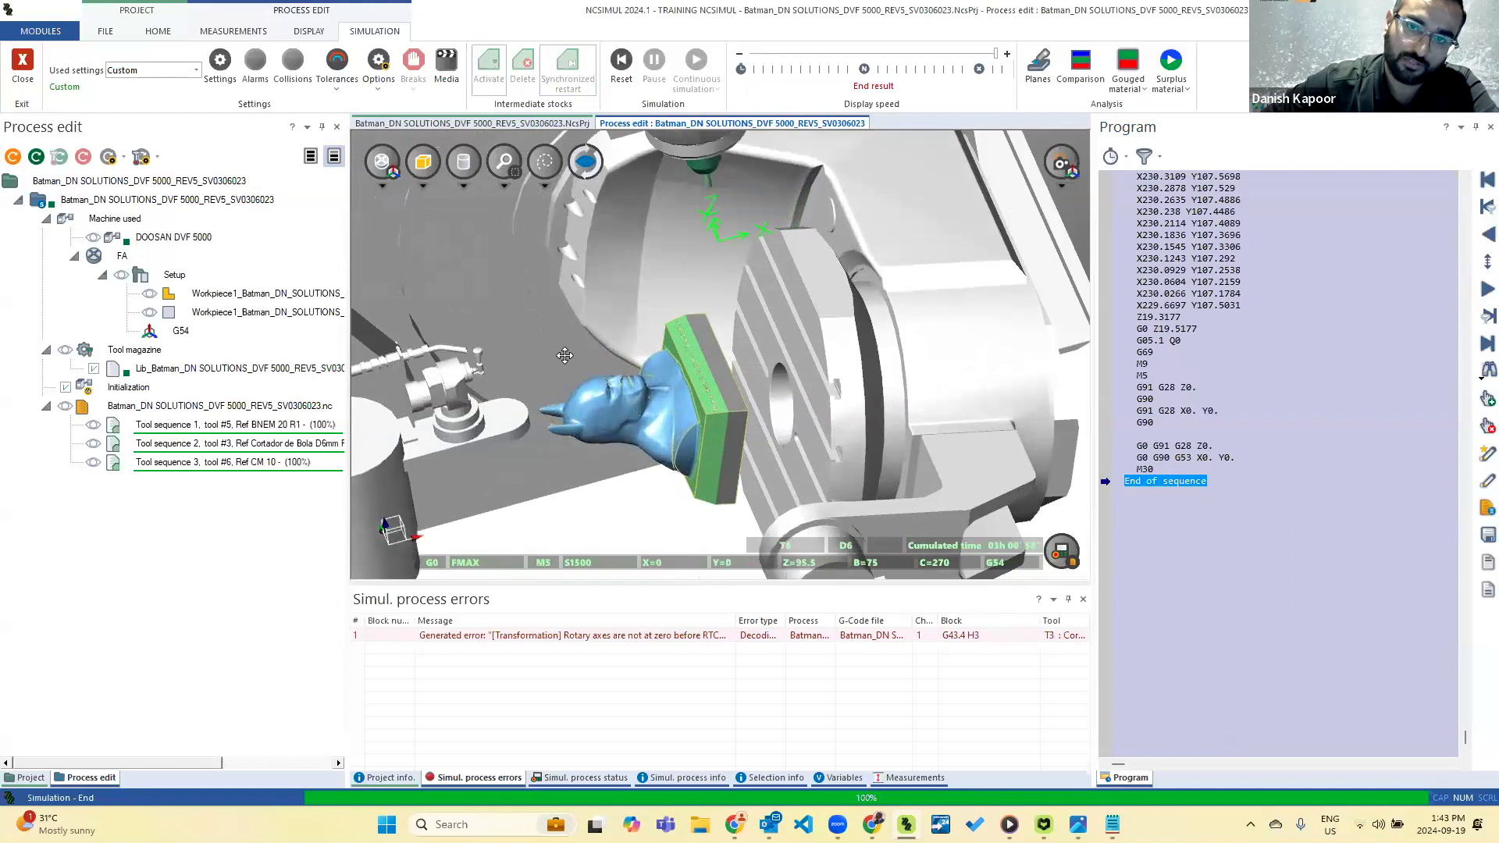
pyautogui.moveTo(562, 349); pyautogui.dragTo(685, 420, button='middle')
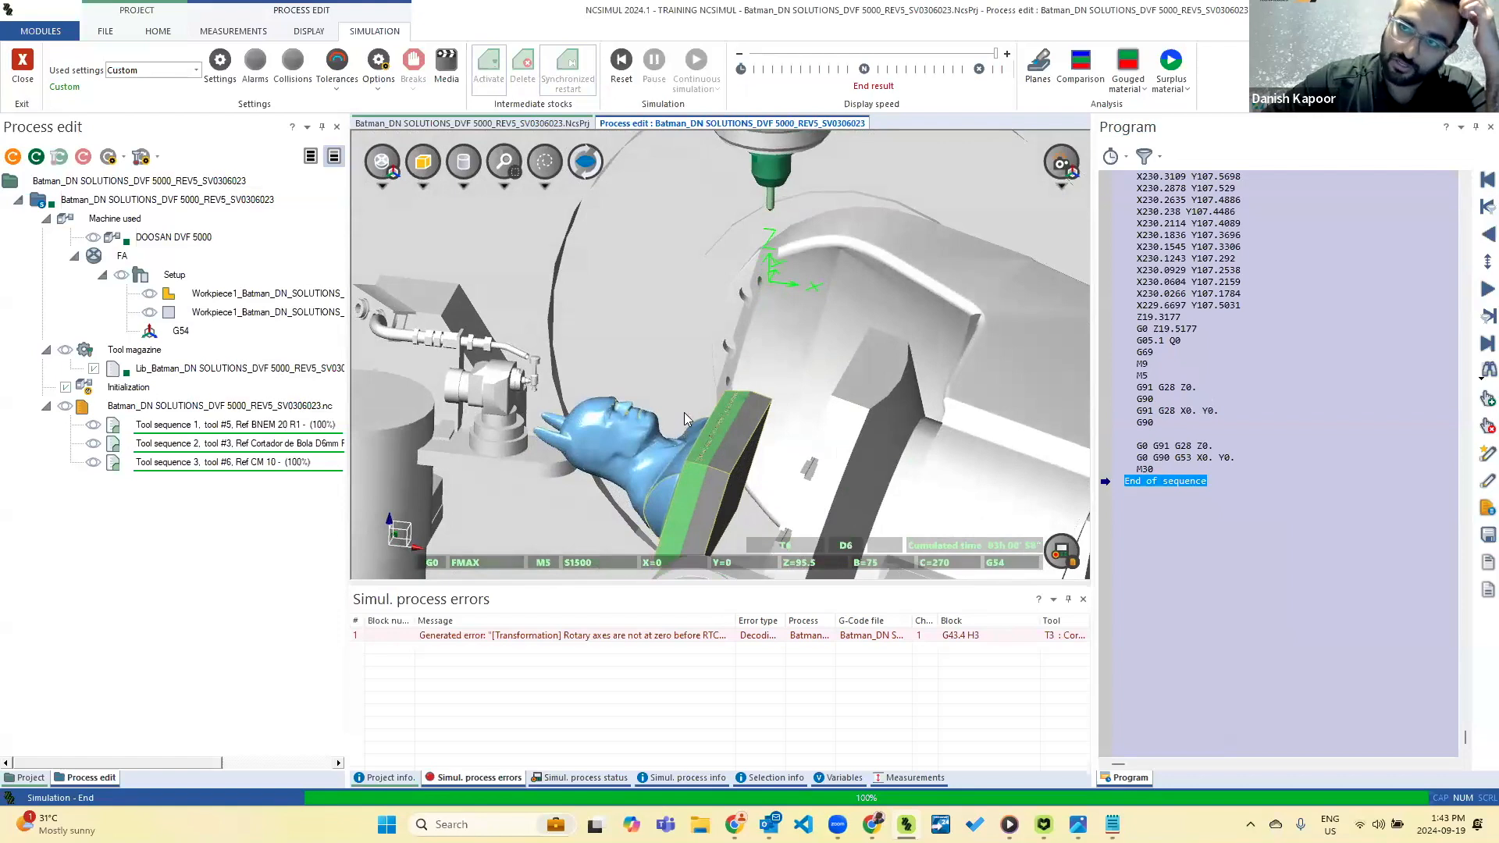
# Run the gouged material analysis on the finished part and set the part display to Facet.
pyautogui.click(1129, 63)
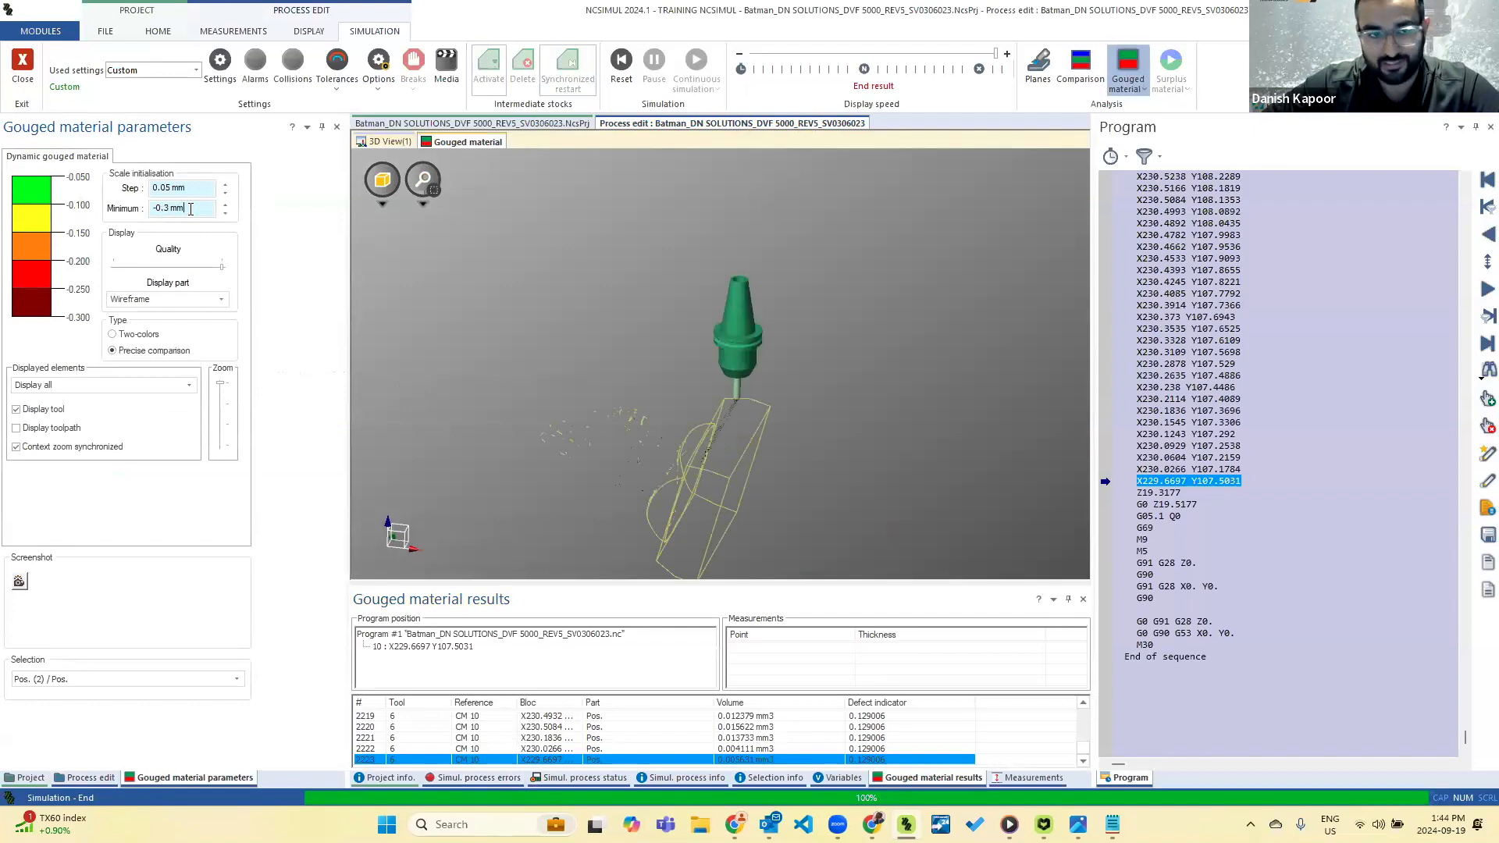
pyautogui.click(218, 300)
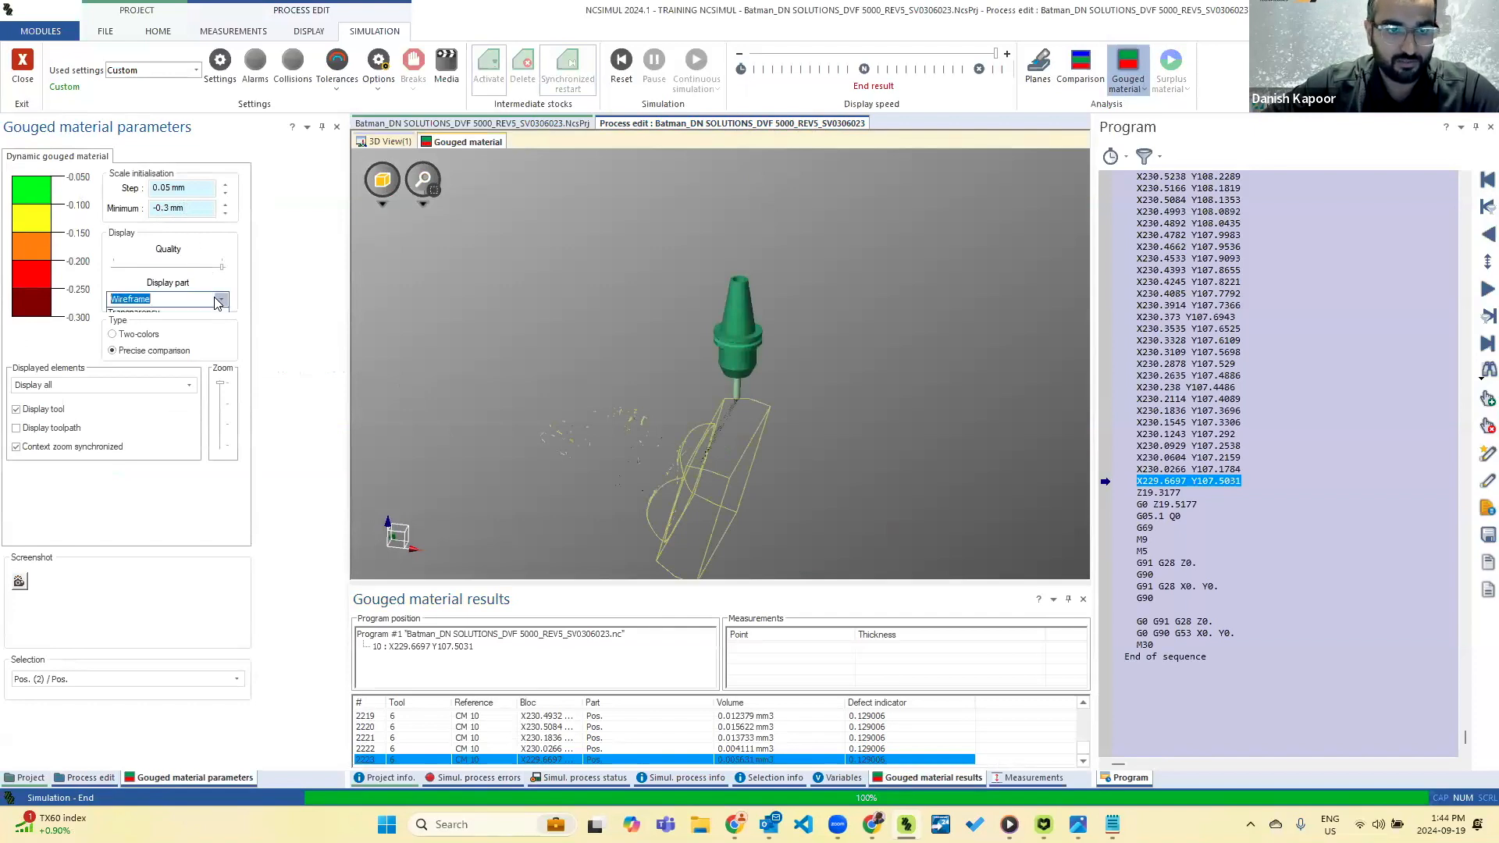
pyautogui.click(195, 334)
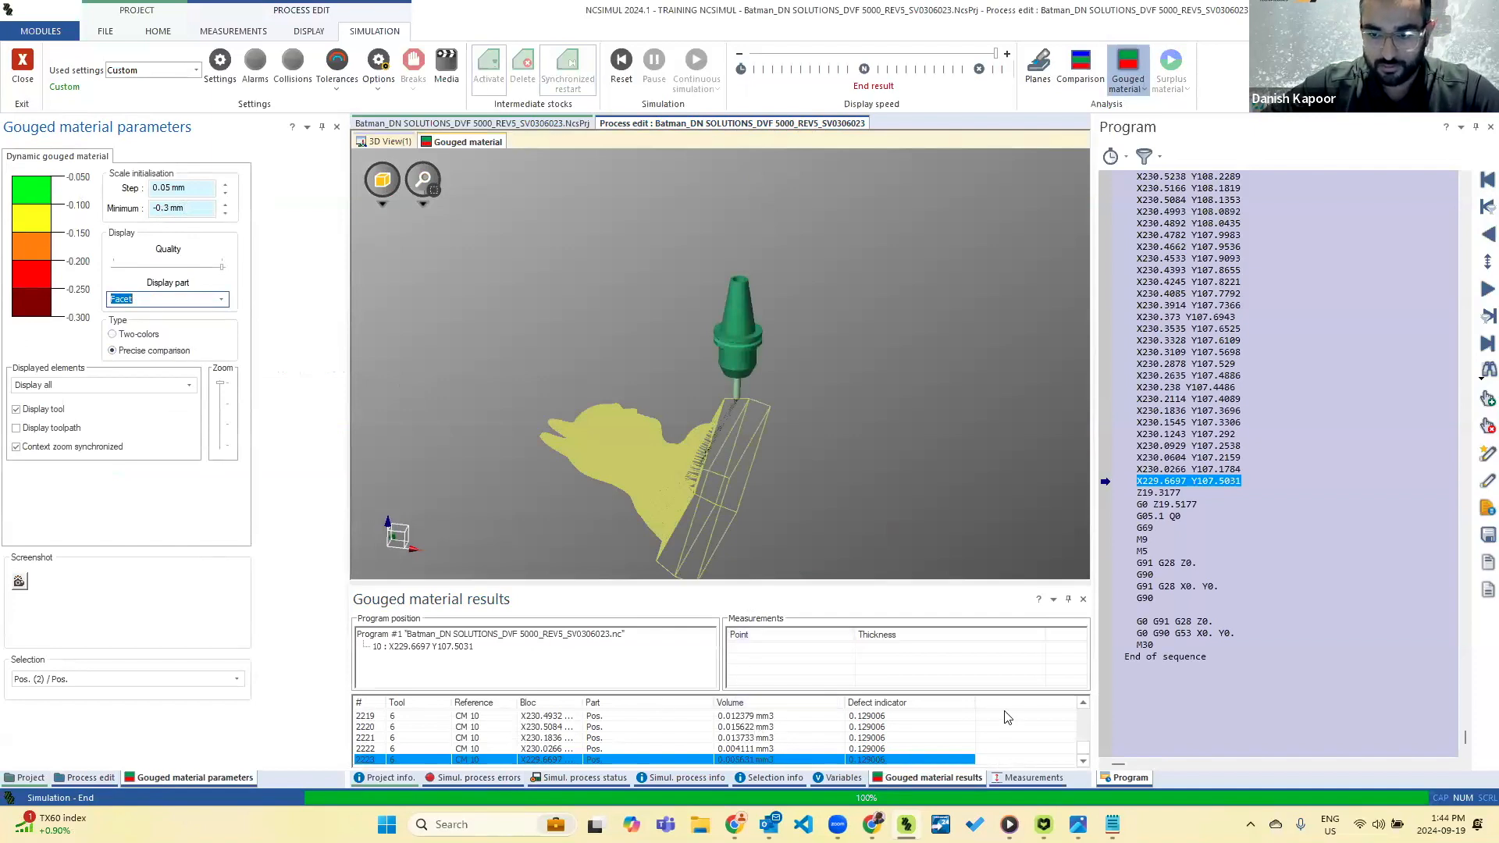
# Go to the first gouged material result, made by tool 3, and examine its location on the bust and the following results.
pyautogui.moveTo(1089, 751); pyautogui.dragTo(1092, 708)
pyautogui.doubleClick(863, 716)
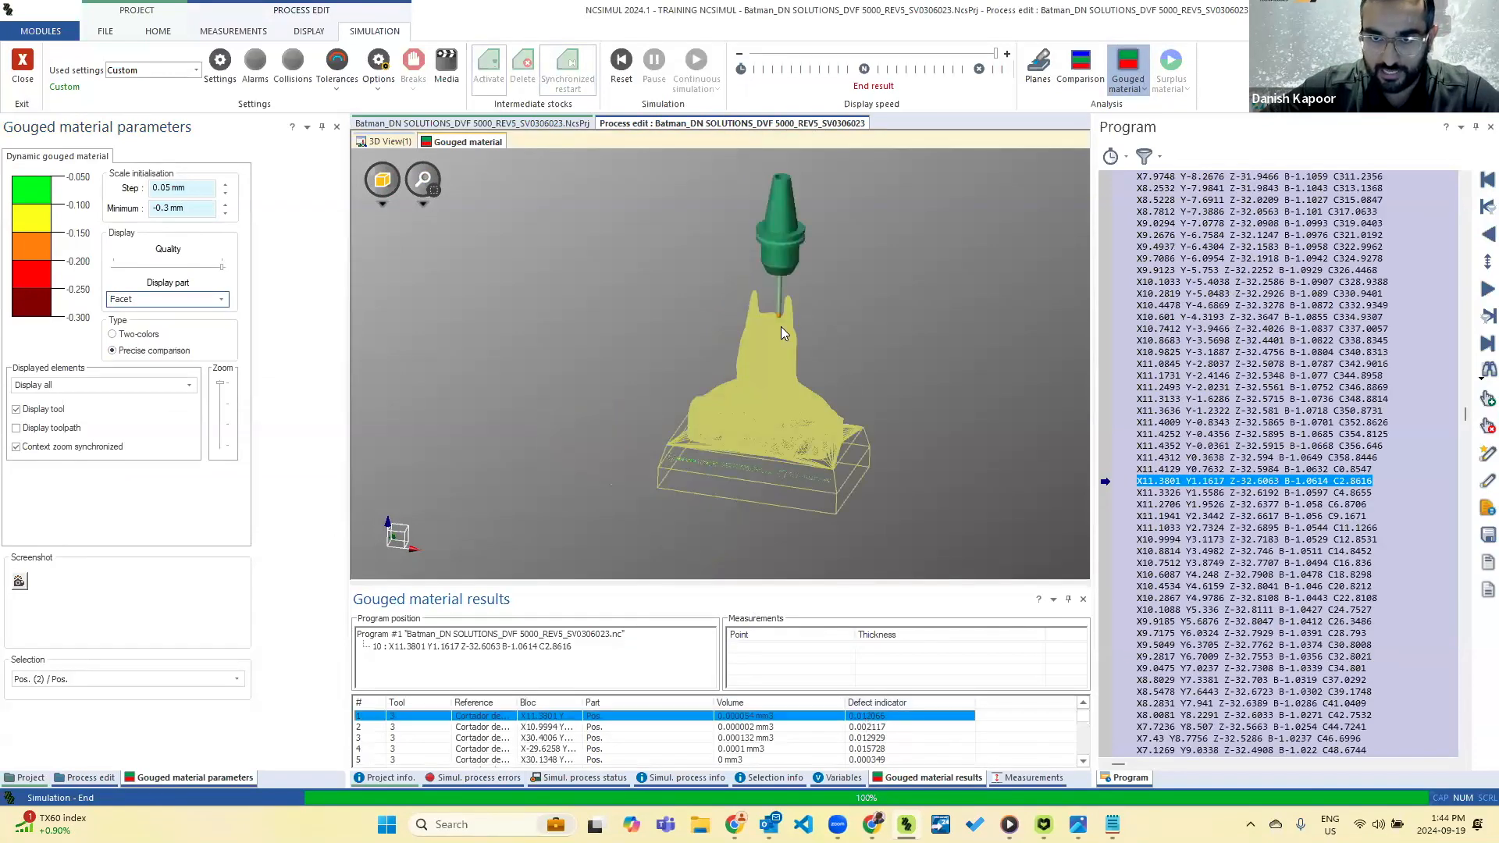
pyautogui.scroll(6, 784, 319)
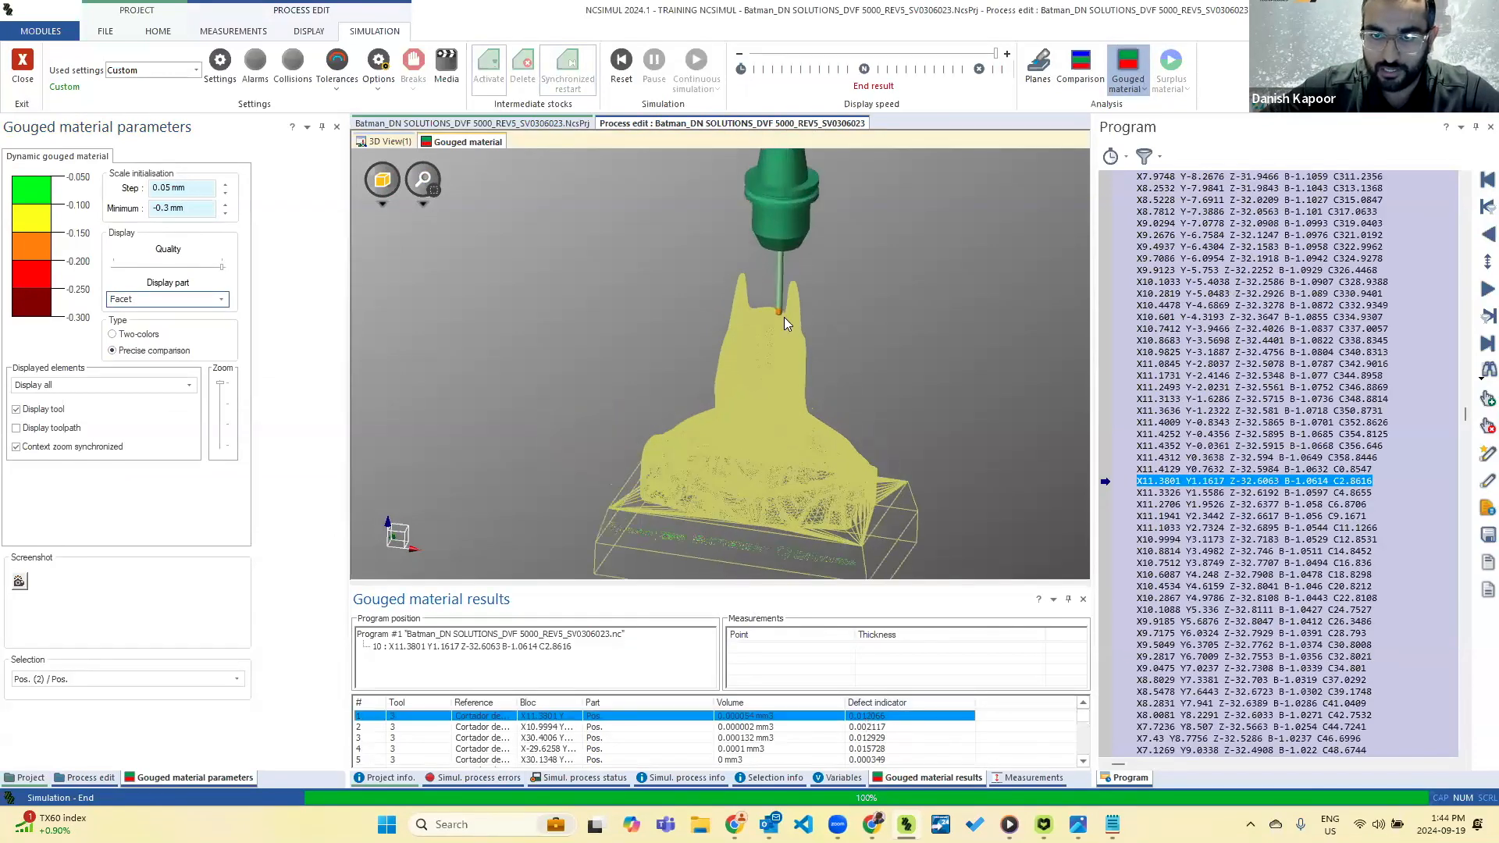
pyautogui.moveTo(788, 278); pyautogui.dragTo(787, 294, button='middle')
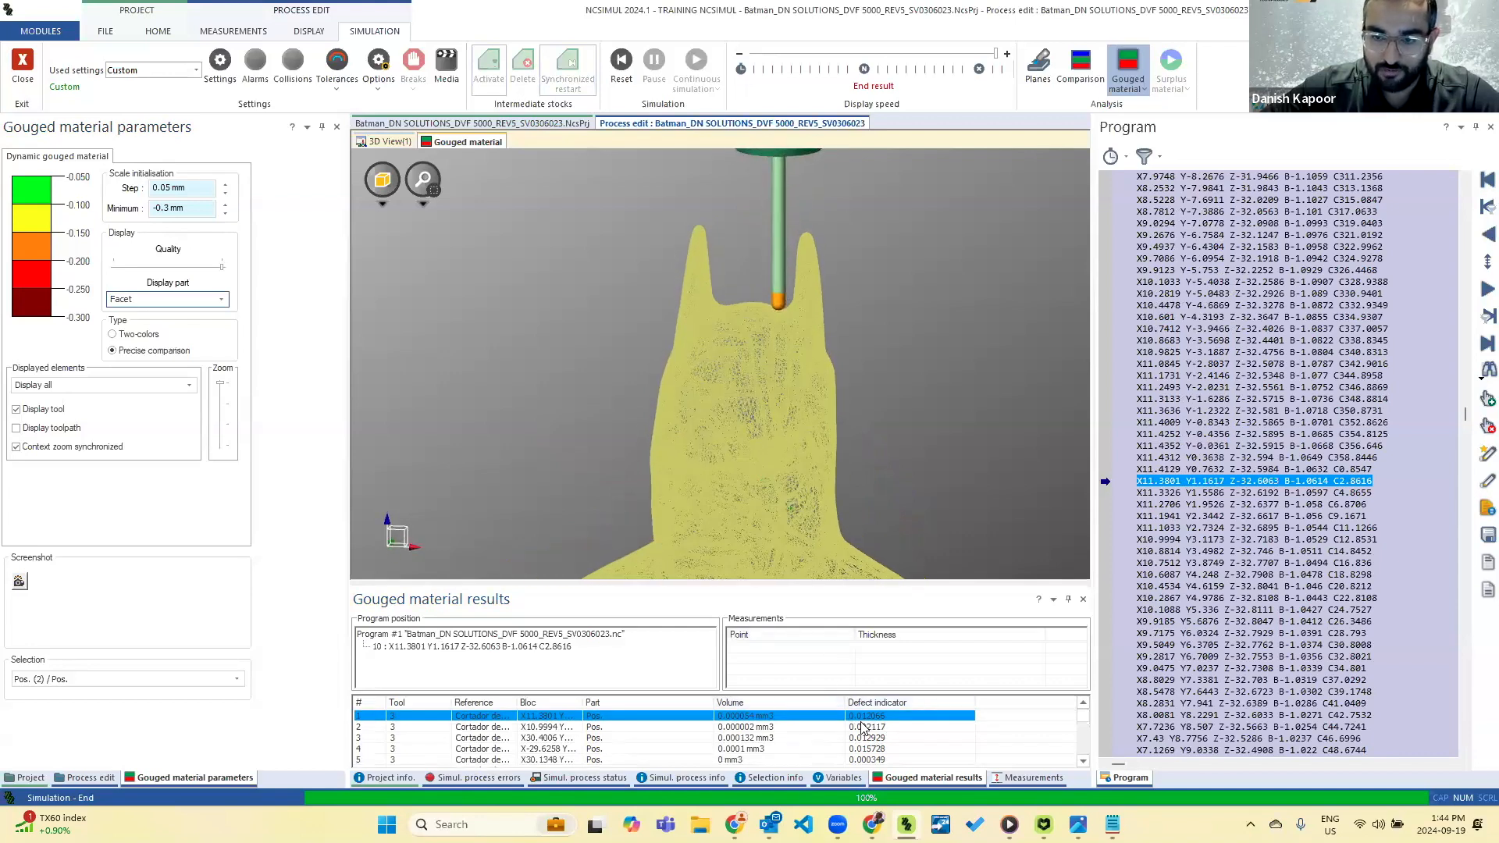
pyautogui.scroll(-3, 865, 727)
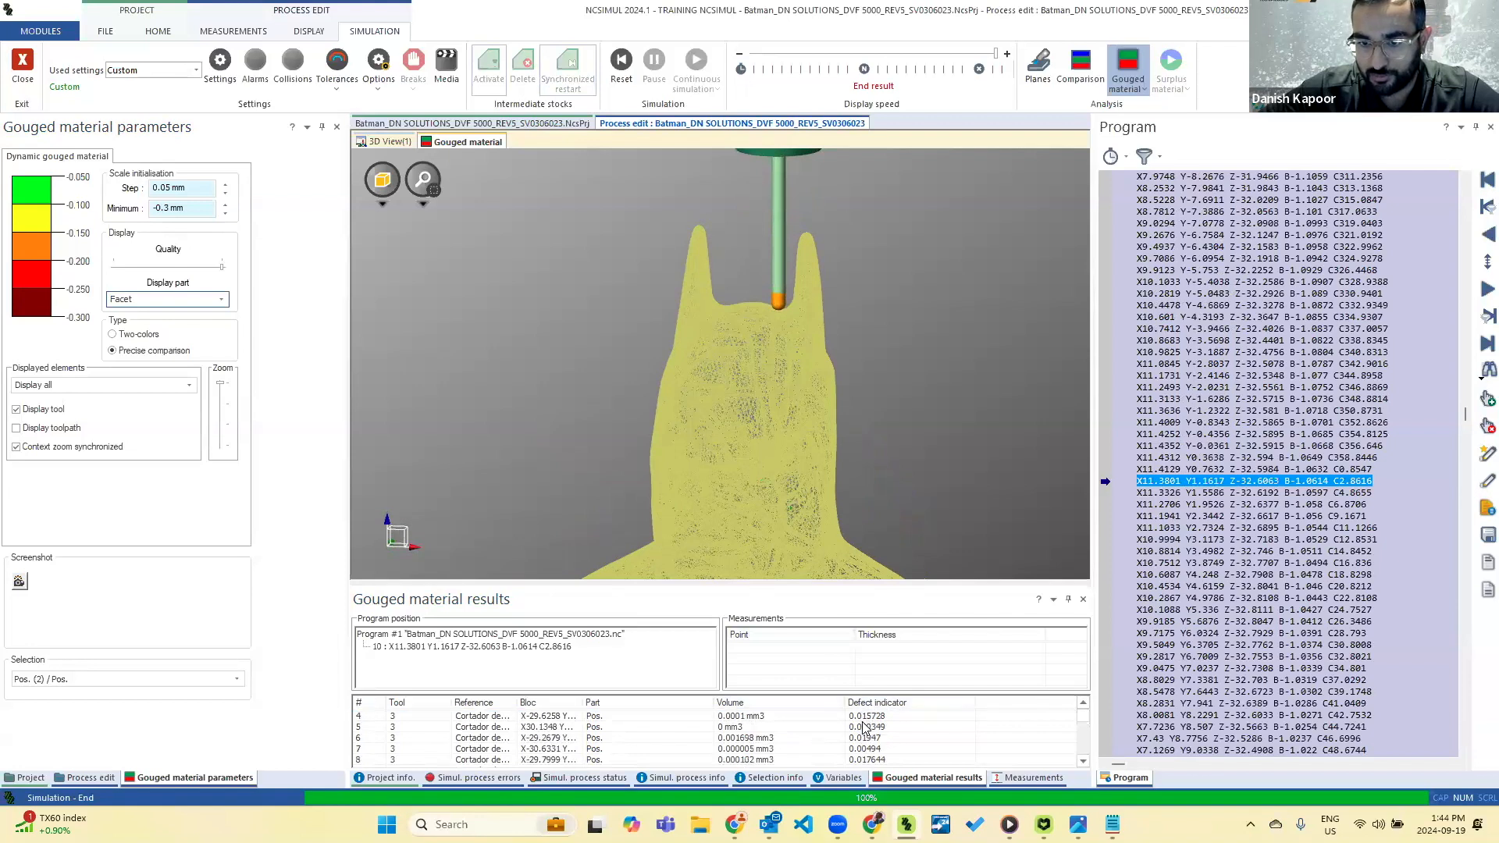
pyautogui.scroll(-12, 865, 727)
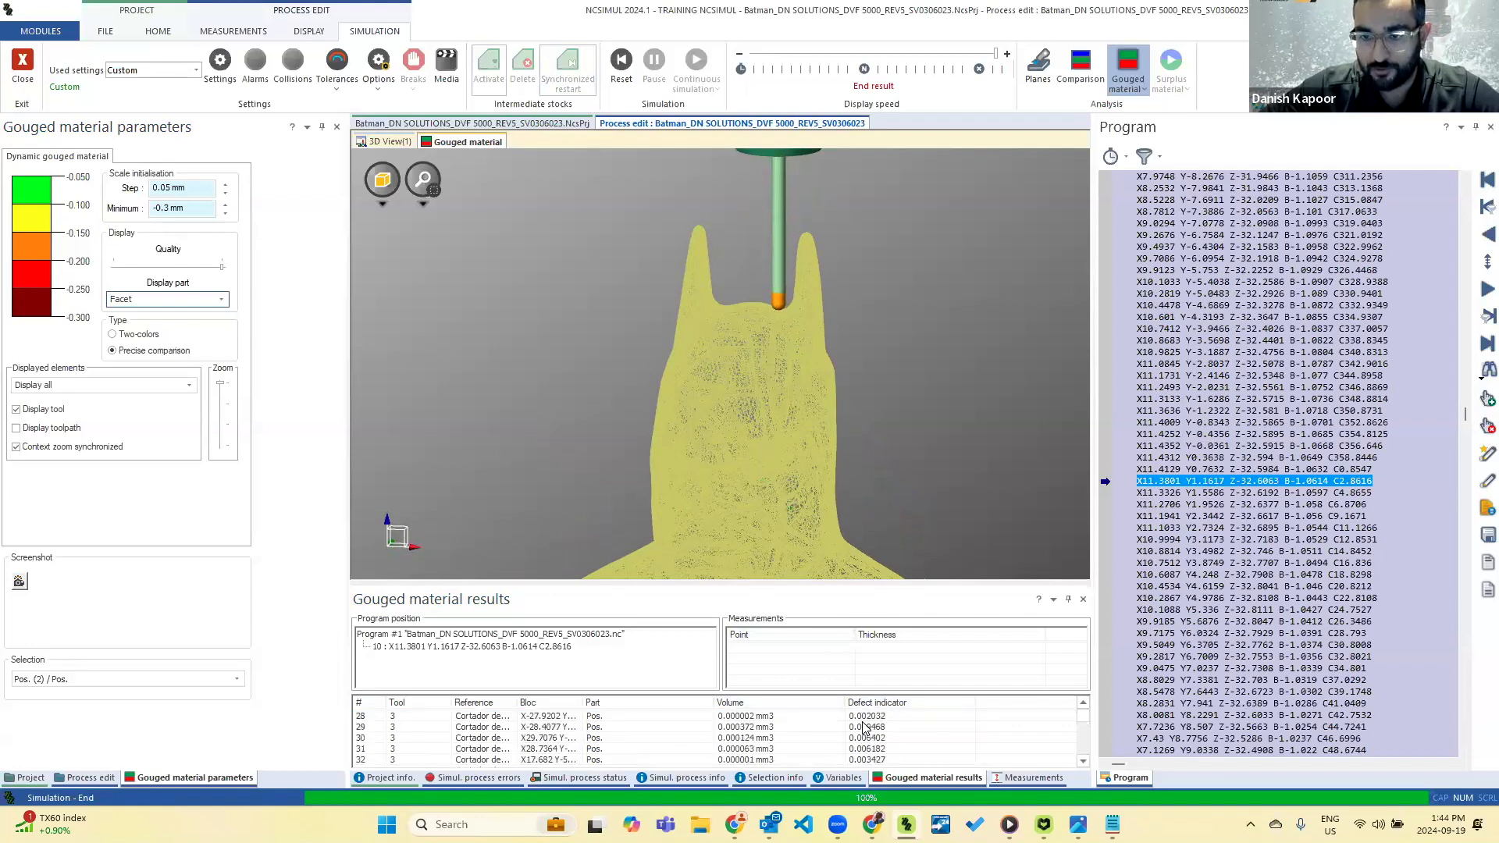
pyautogui.scroll(-3, 925, 494)
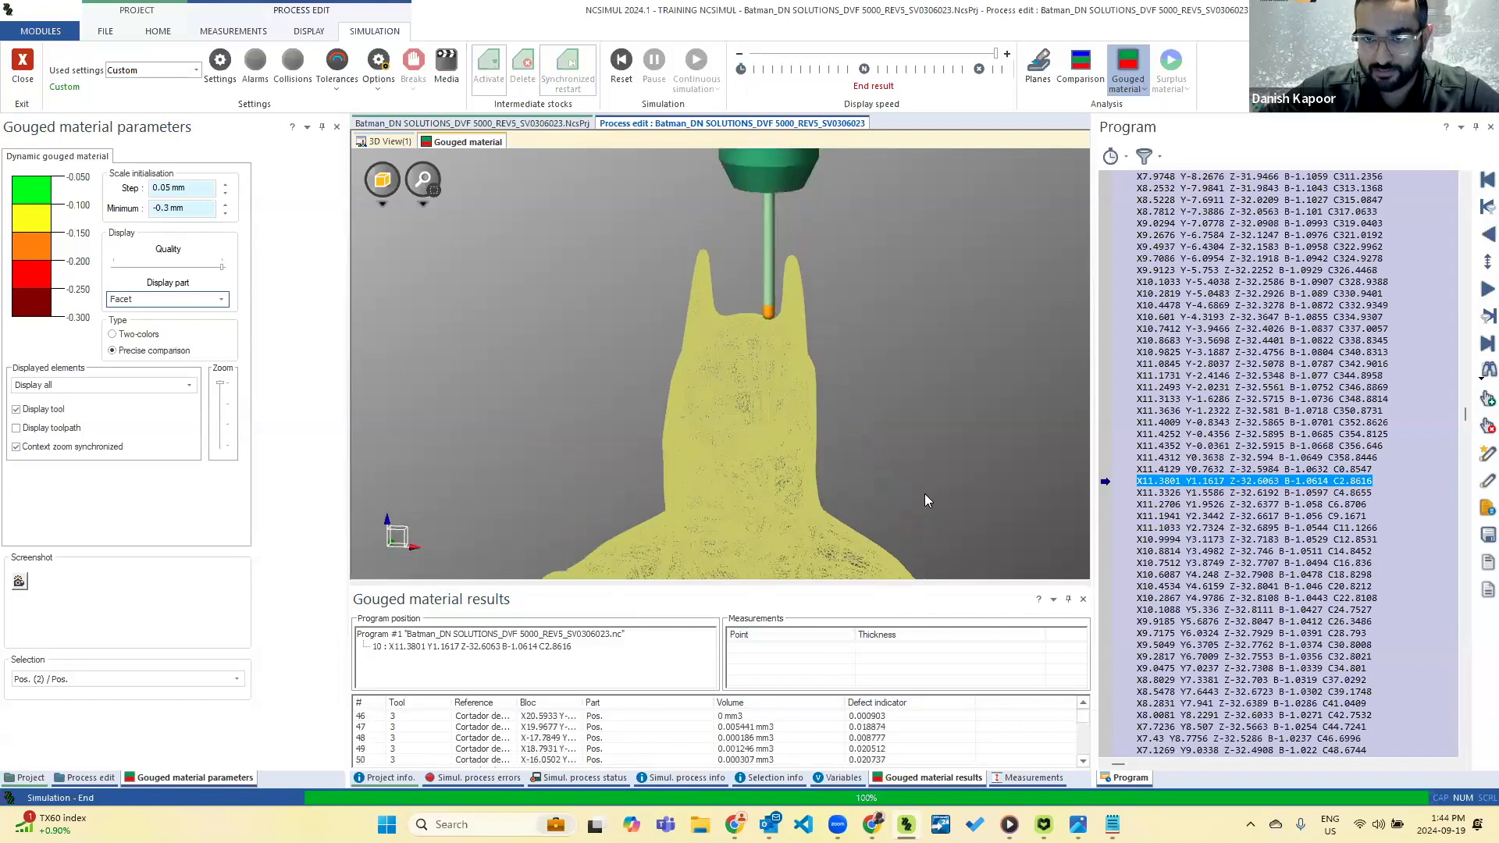
pyautogui.scroll(-2, 791, 461)
pyautogui.scroll(5, 804, 566)
pyautogui.moveTo(817, 551)
pyautogui.mouseDown(button='middle')
pyautogui.moveTo(818, 529)
pyautogui.moveTo(829, 542)
pyautogui.mouseUp(button='middle')
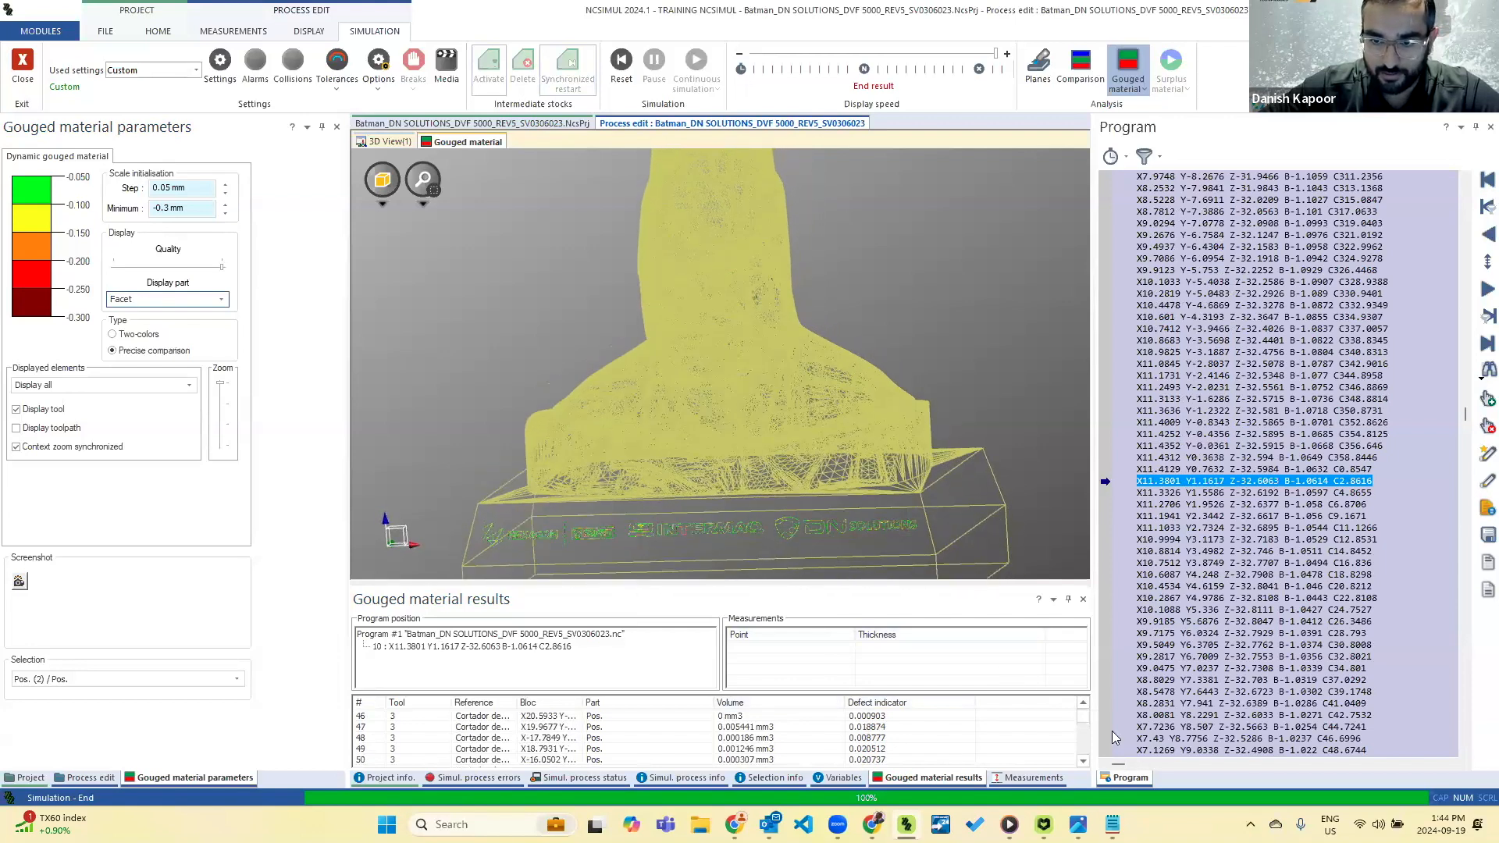
# Go to gouge result 1409 of the CM 10 tool and examine the engraved lettering on the base around the tool tip.
pyautogui.moveTo(1083, 725); pyautogui.dragTo(1083, 736)
pyautogui.click(917, 738)
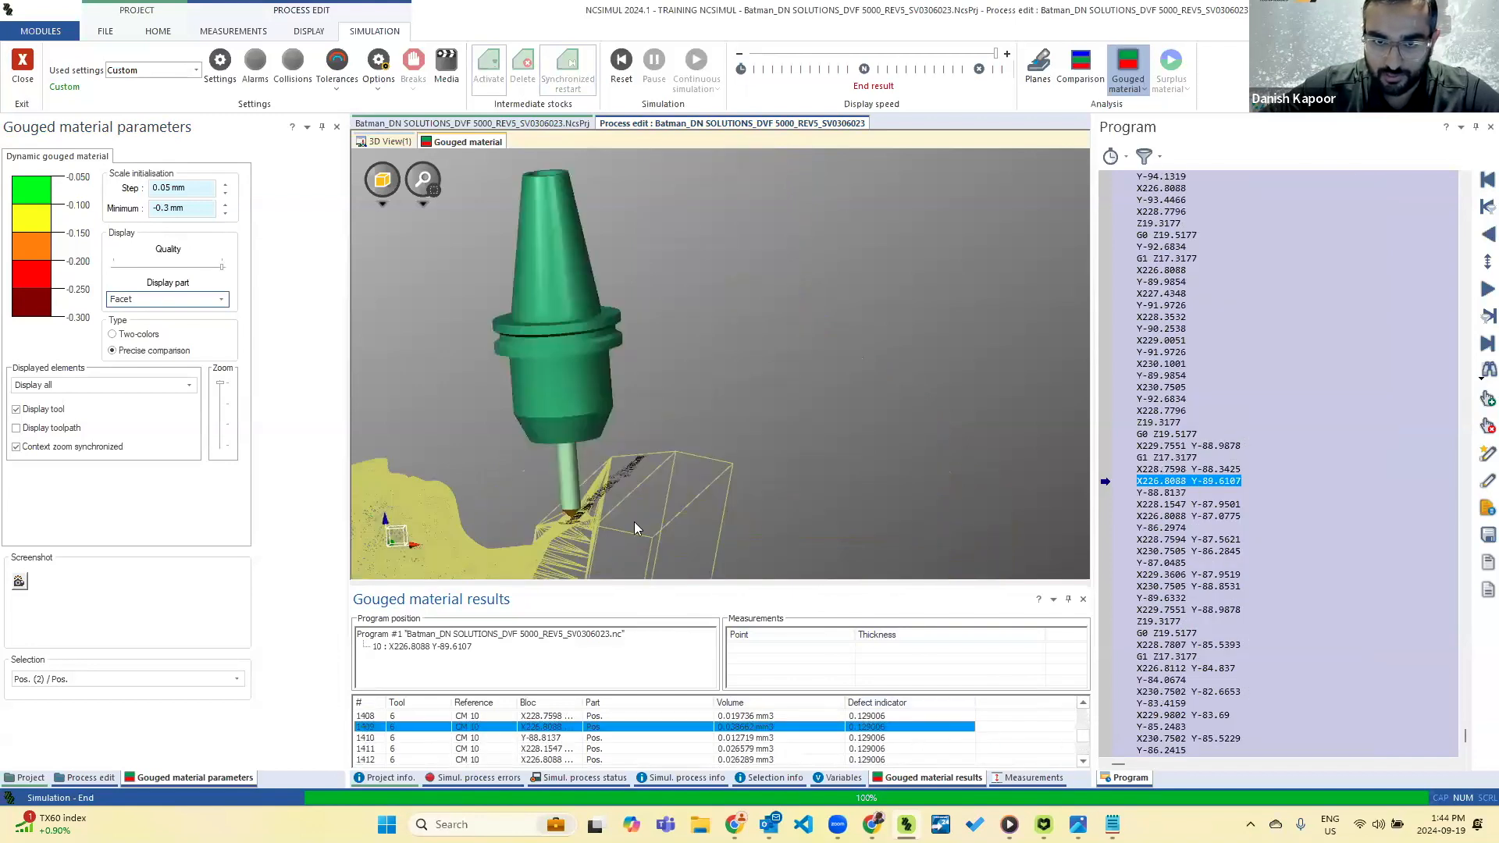
pyautogui.scroll(-5, 570, 517)
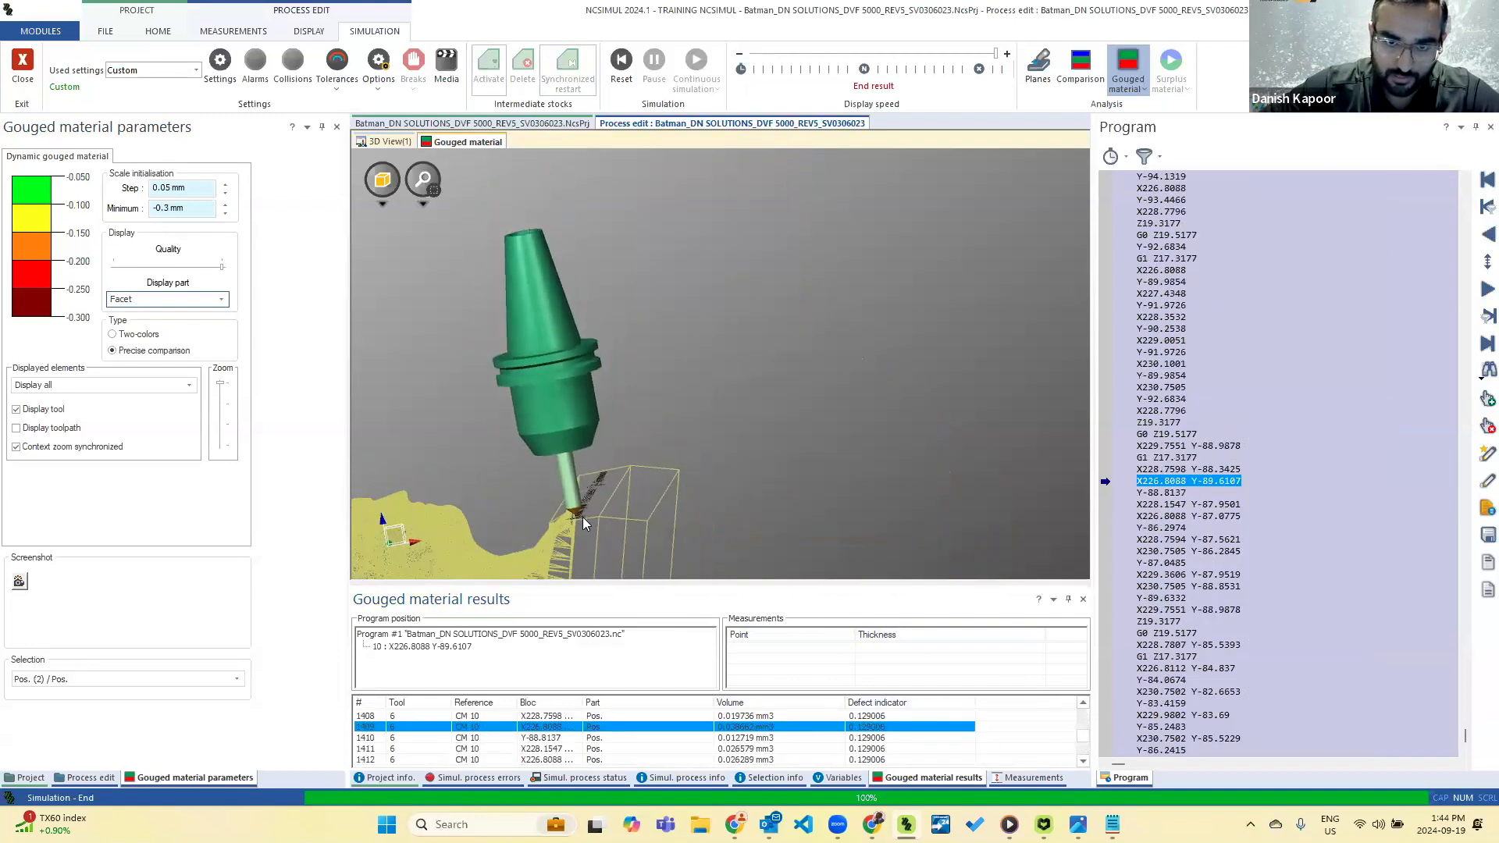
pyautogui.scroll(6, 584, 516)
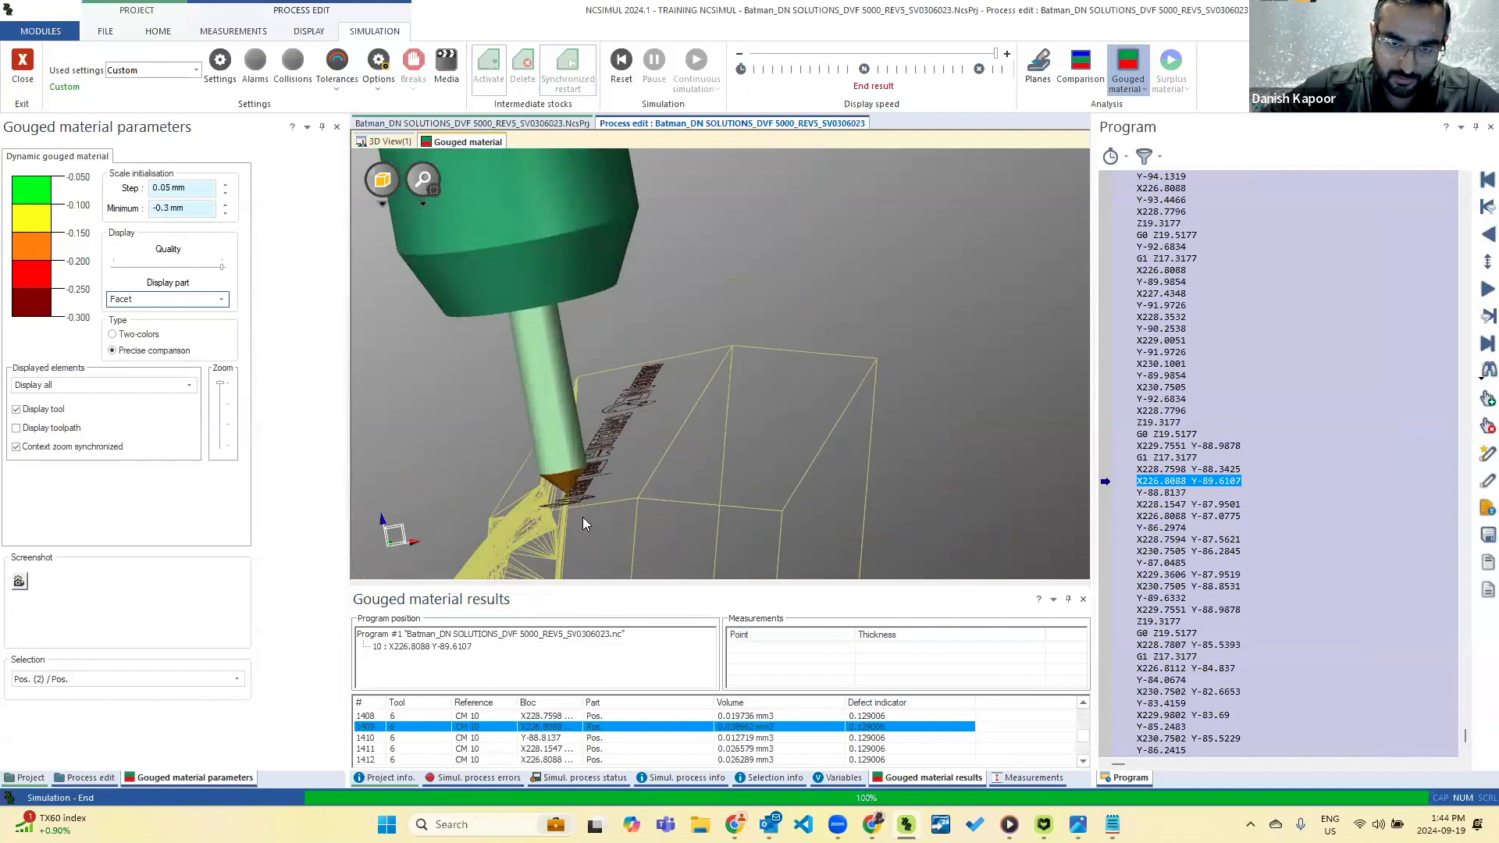
pyautogui.scroll(2, 583, 516)
pyautogui.moveTo(606, 446); pyautogui.dragTo(582, 486, button='middle')
pyautogui.scroll(6, 584, 485)
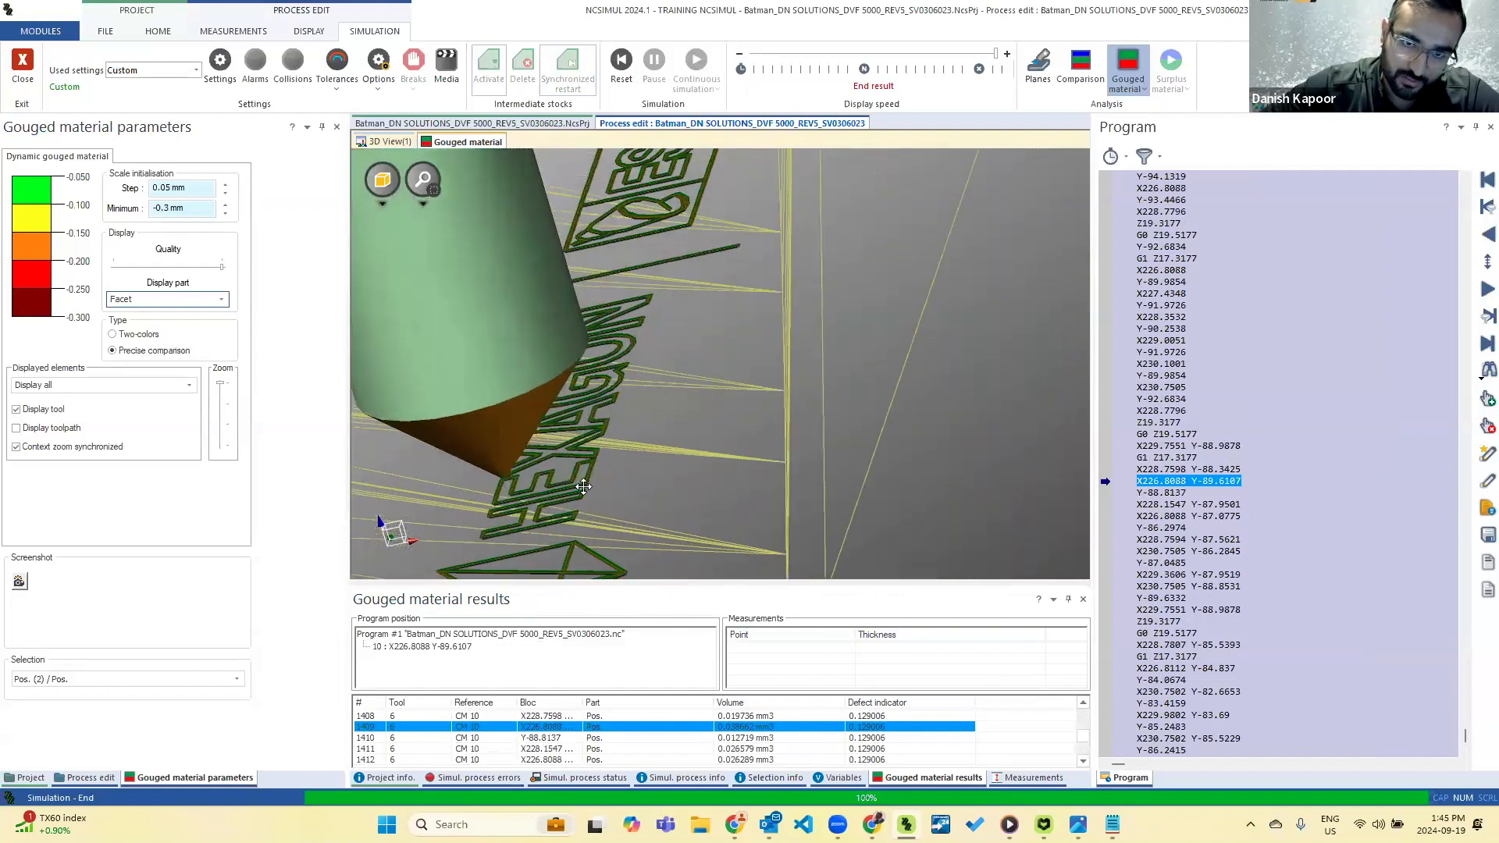
pyautogui.scroll(4, 584, 485)
pyautogui.scroll(-6, 585, 484)
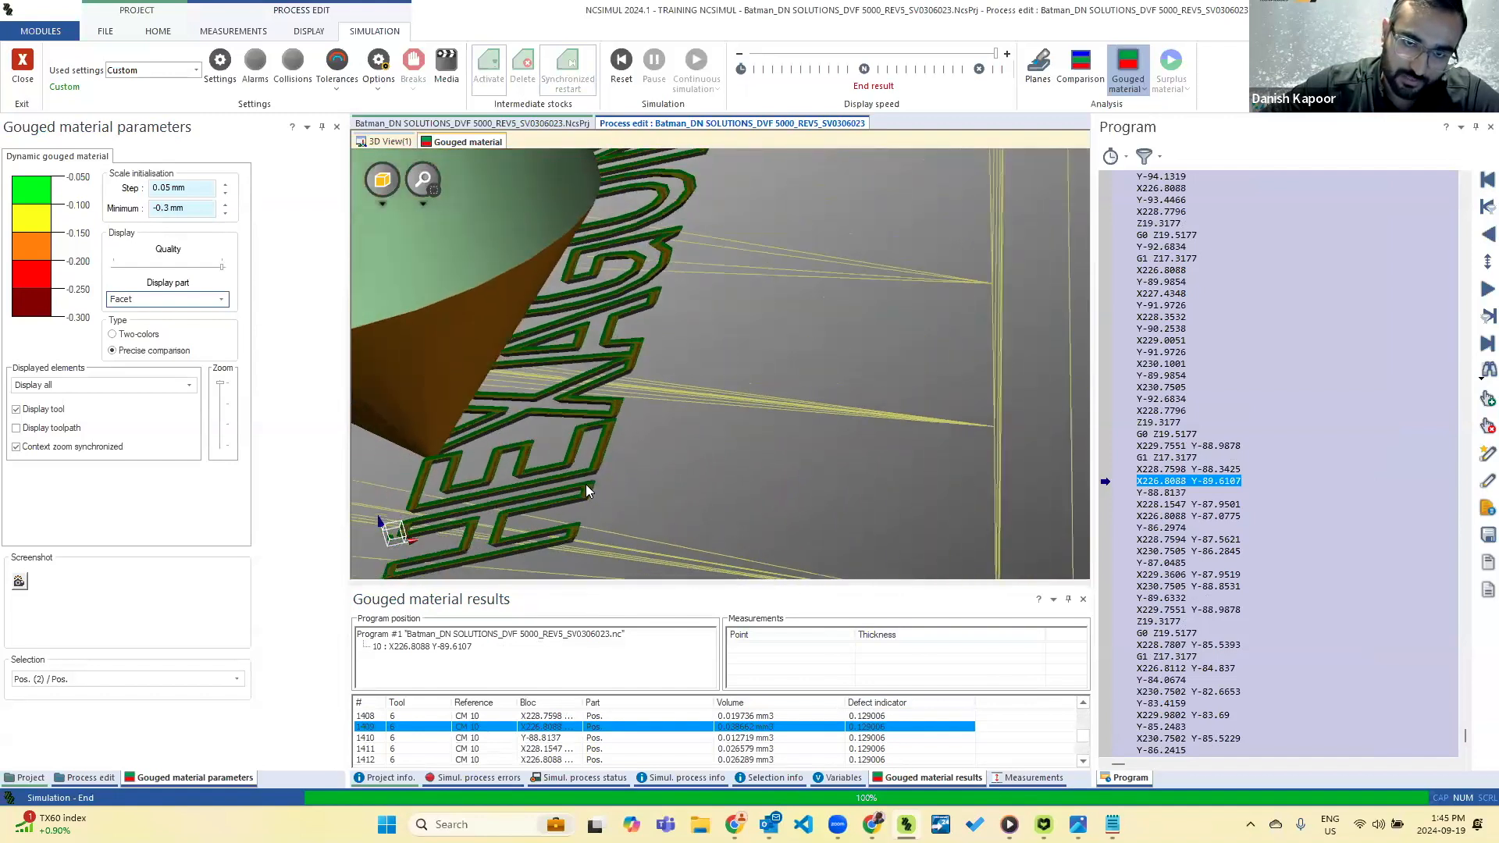
pyautogui.moveTo(493, 474); pyautogui.dragTo(506, 436, button='middle')
pyautogui.scroll(8, 487, 462)
pyautogui.scroll(-5, 505, 434)
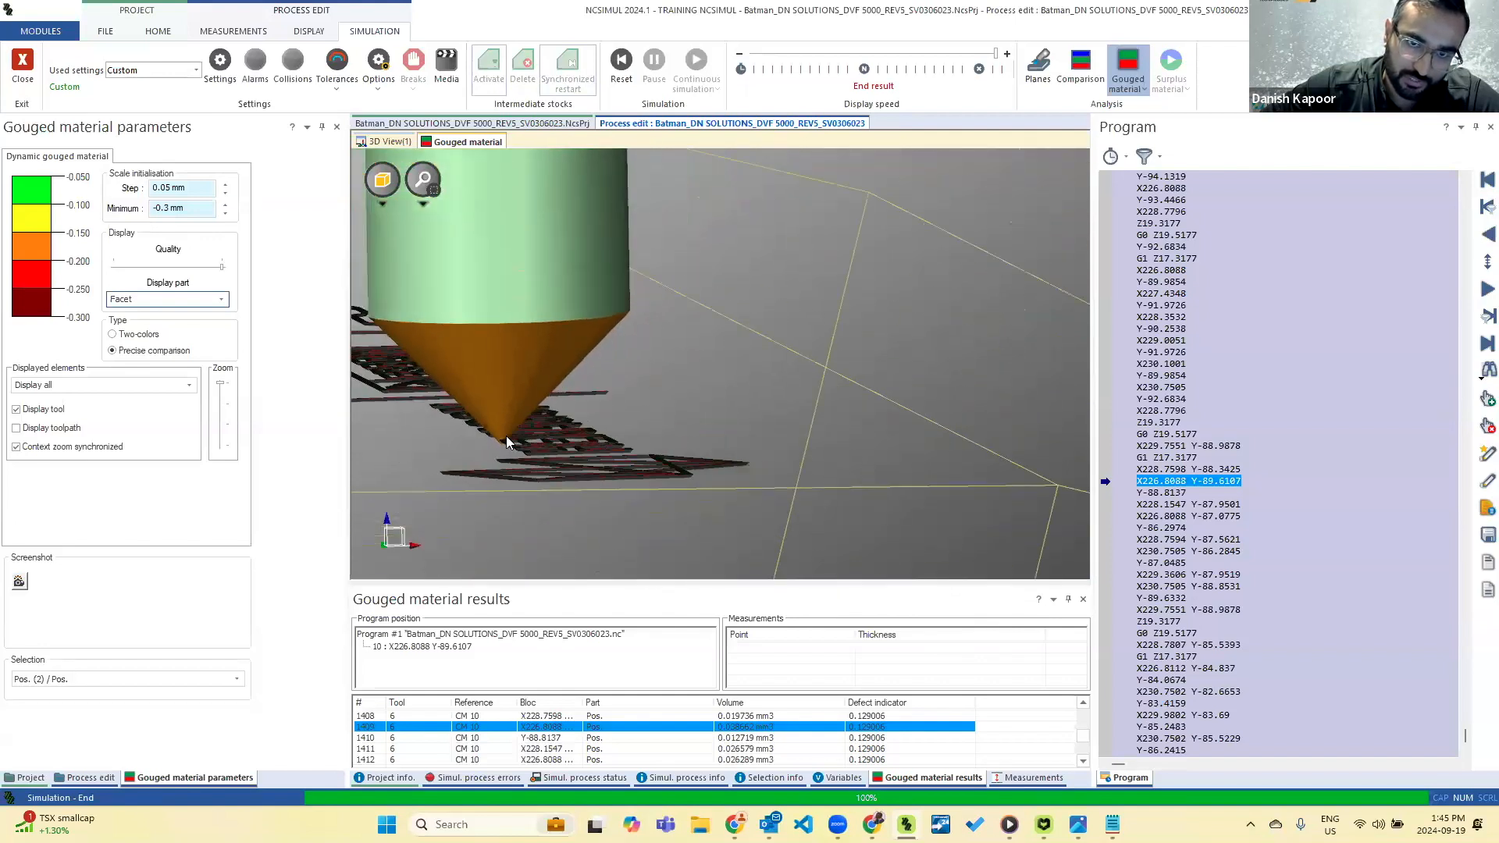
pyautogui.scroll(-6, 635, 460)
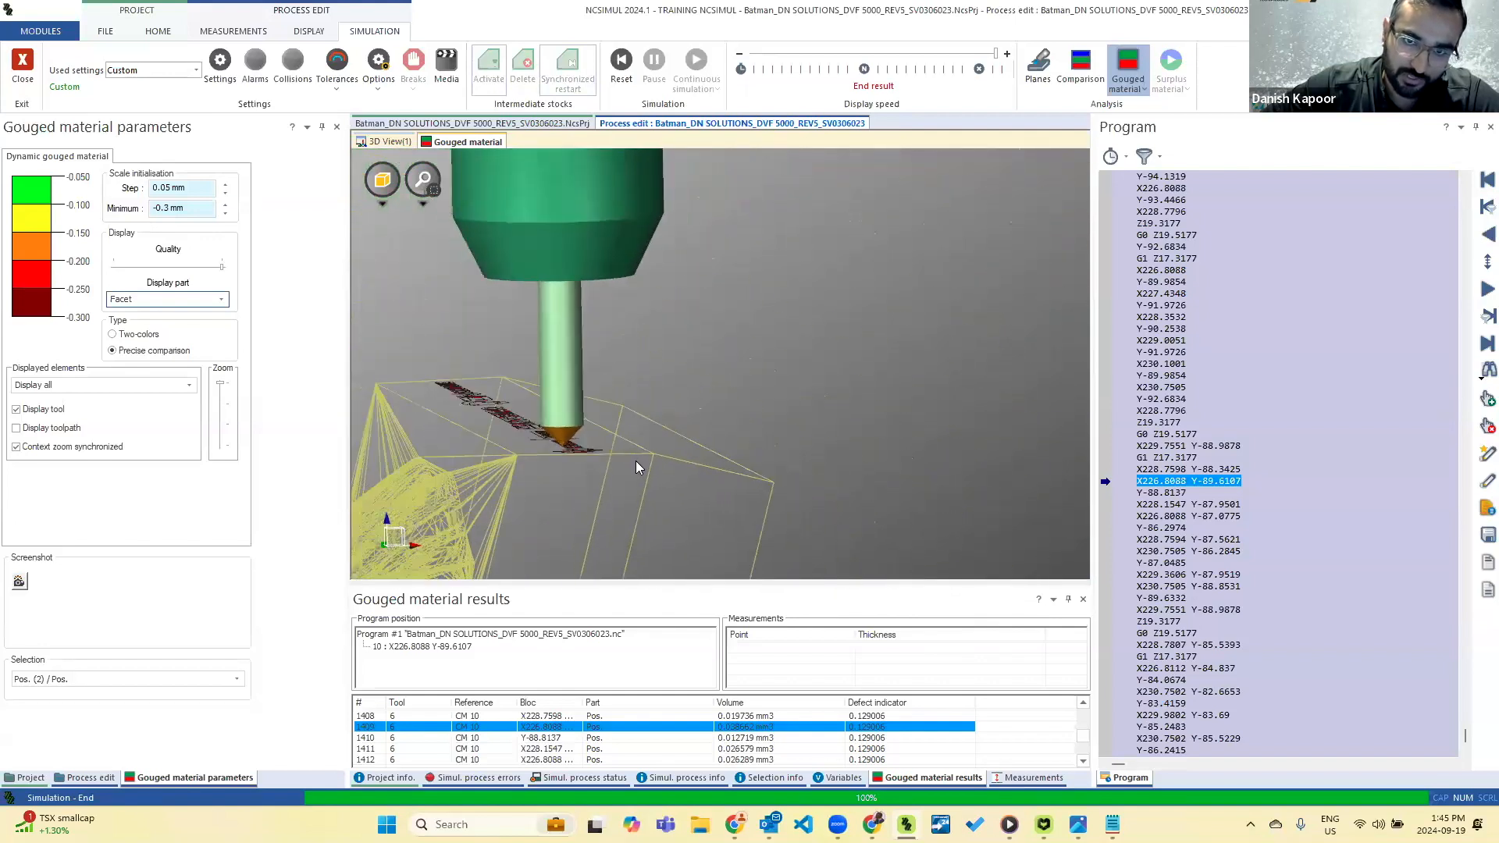
pyautogui.moveTo(636, 461)
pyautogui.mouseDown(button='middle')
pyautogui.moveTo(578, 482)
pyautogui.moveTo(625, 467)
pyautogui.mouseUp(button='middle')
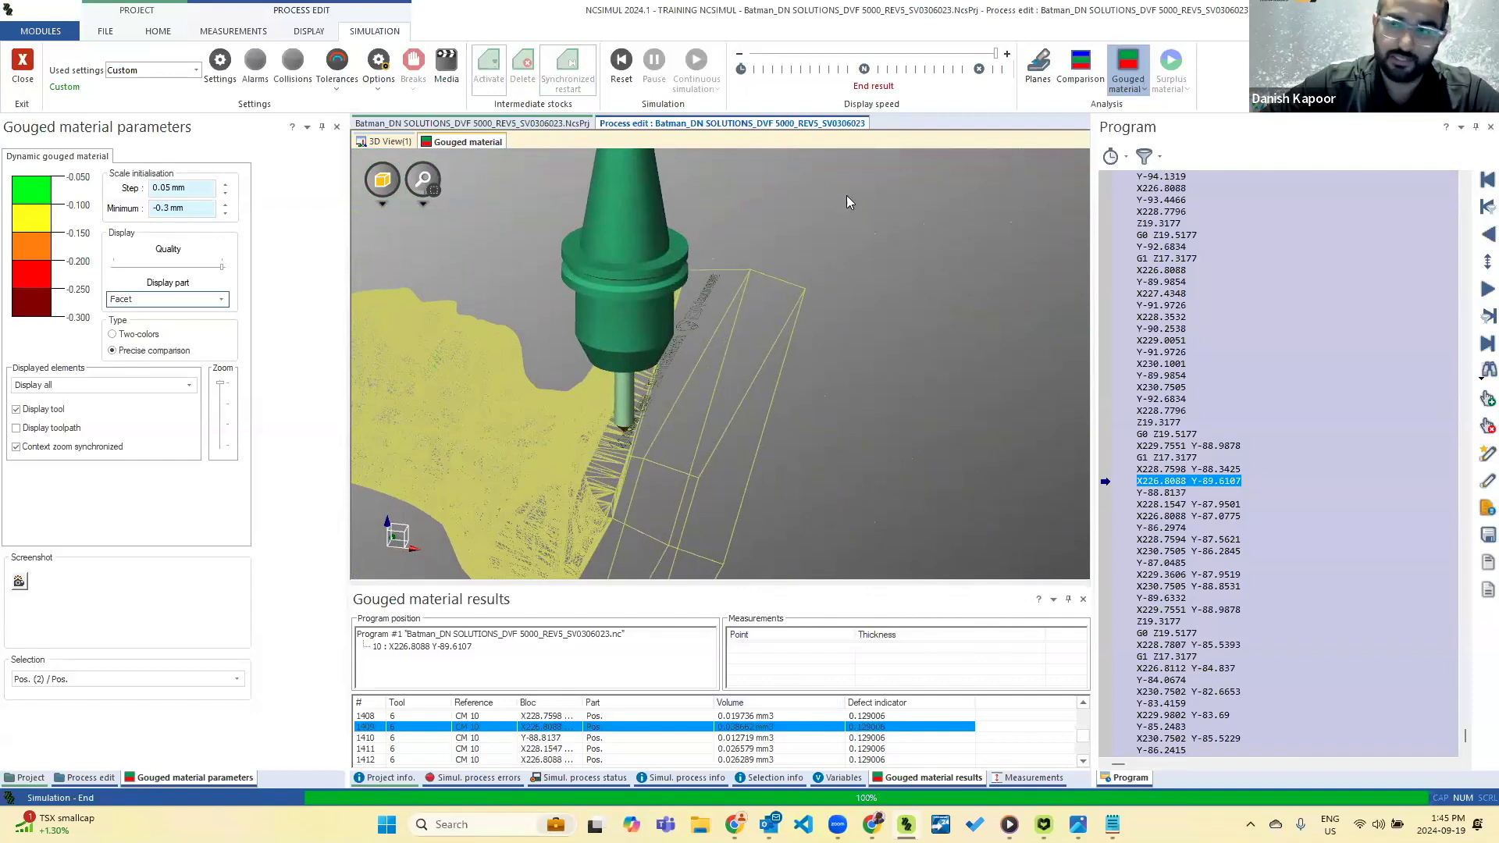
# Run the comparison analysis between machined and design part, and examine the surplus and gouged areas on the bust's face.
pyautogui.click(1081, 72)
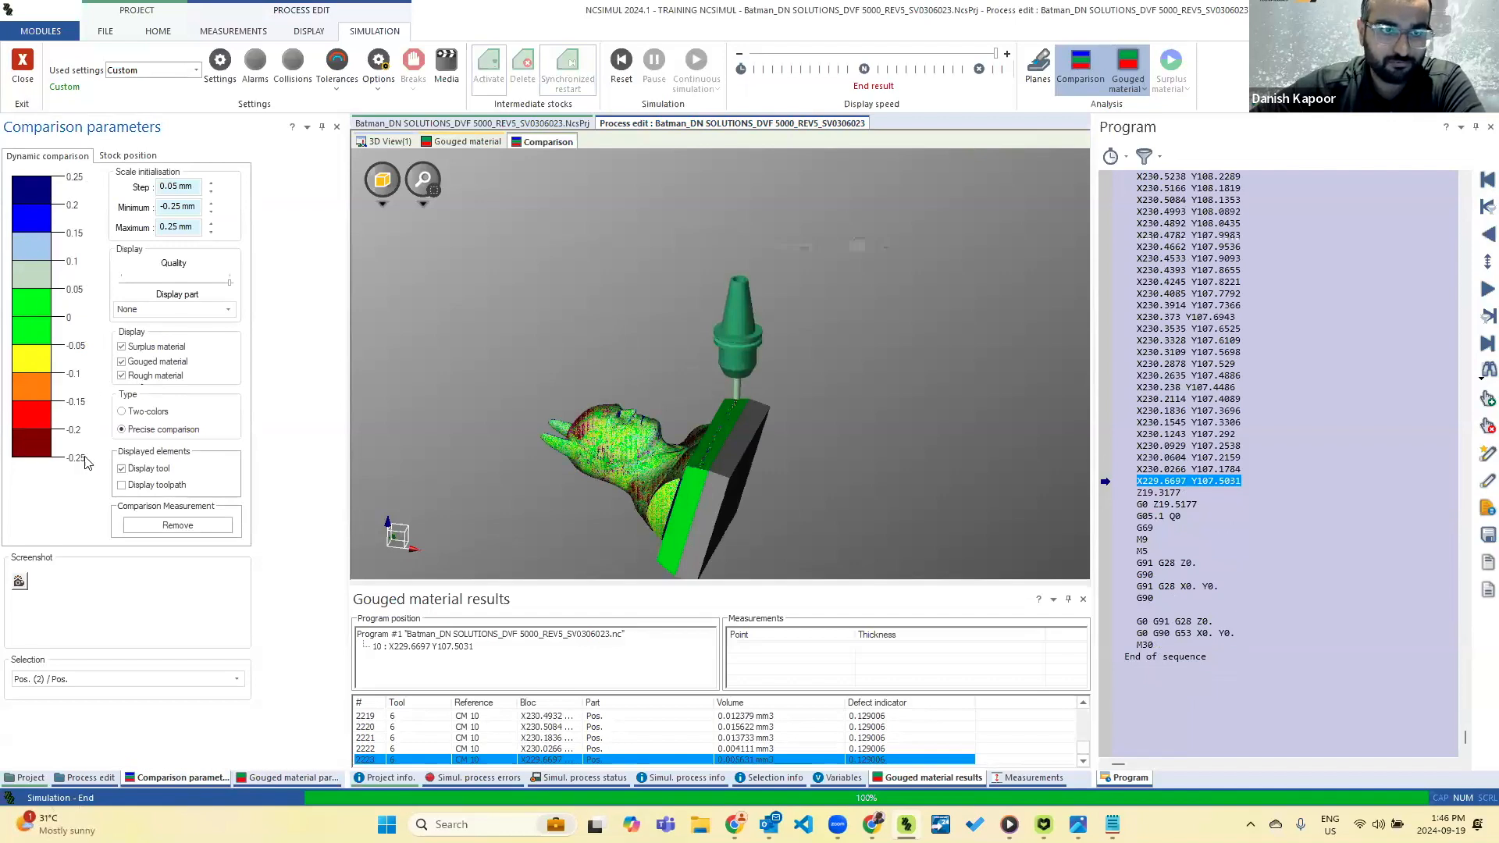
pyautogui.moveTo(751, 437); pyautogui.dragTo(633, 406, button='middle')
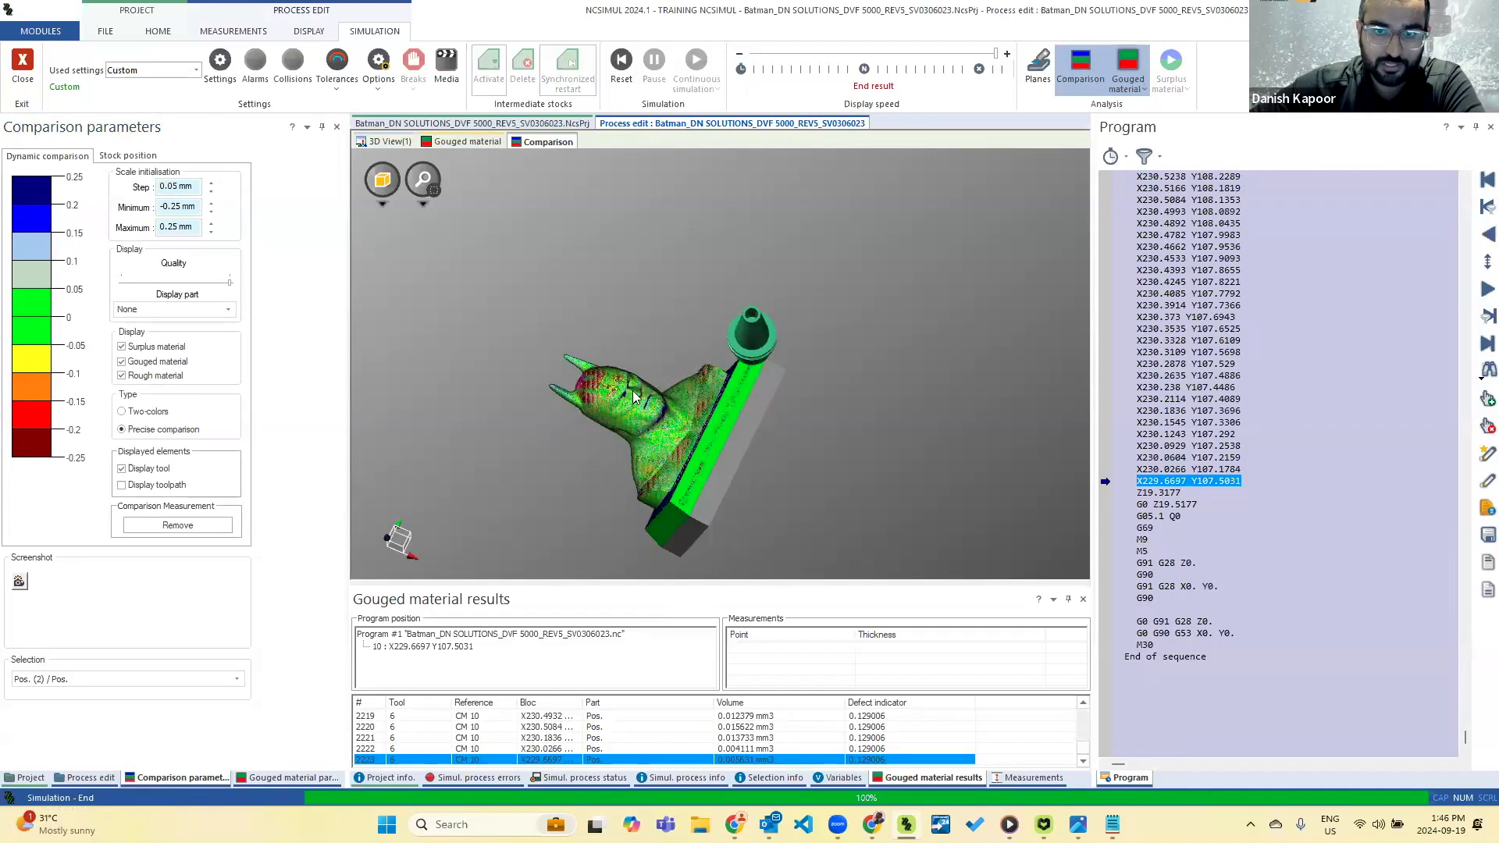
pyautogui.scroll(5, 636, 404)
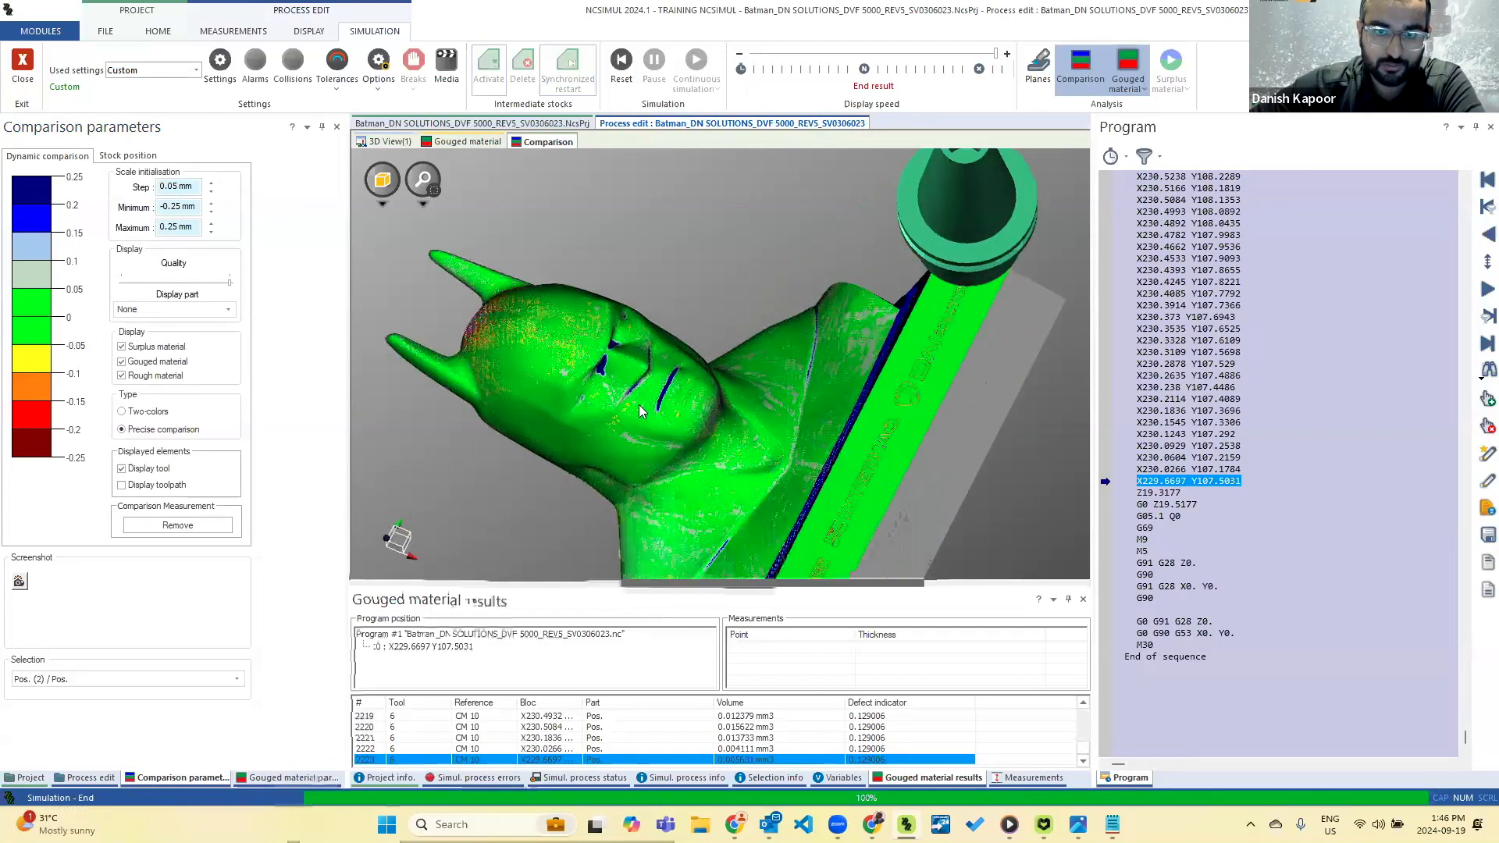
pyautogui.scroll(4, 639, 403)
pyautogui.moveTo(639, 369); pyautogui.dragTo(654, 342, button='middle')
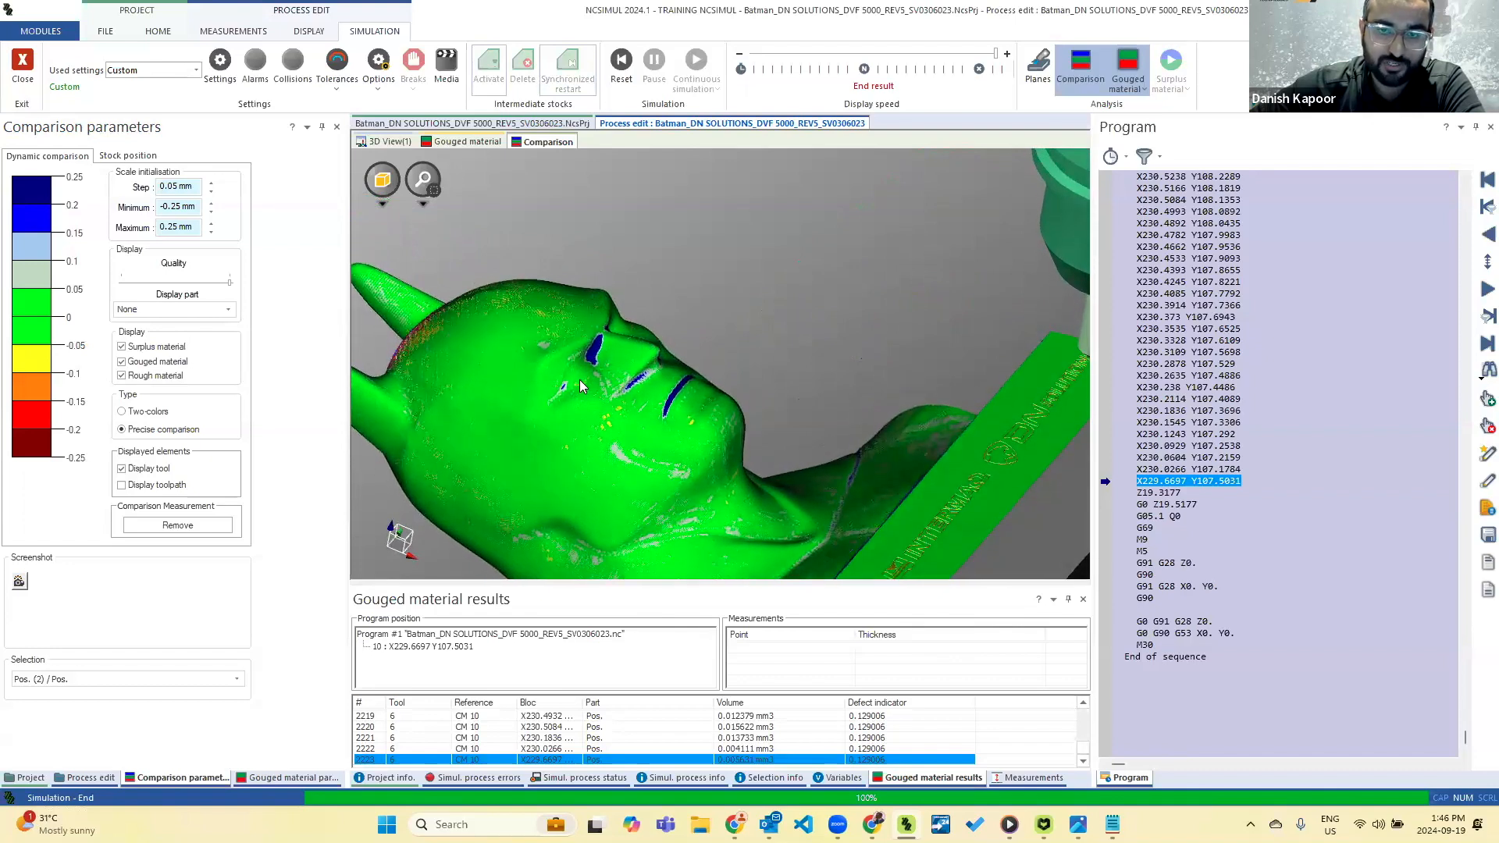
pyautogui.scroll(4, 581, 378)
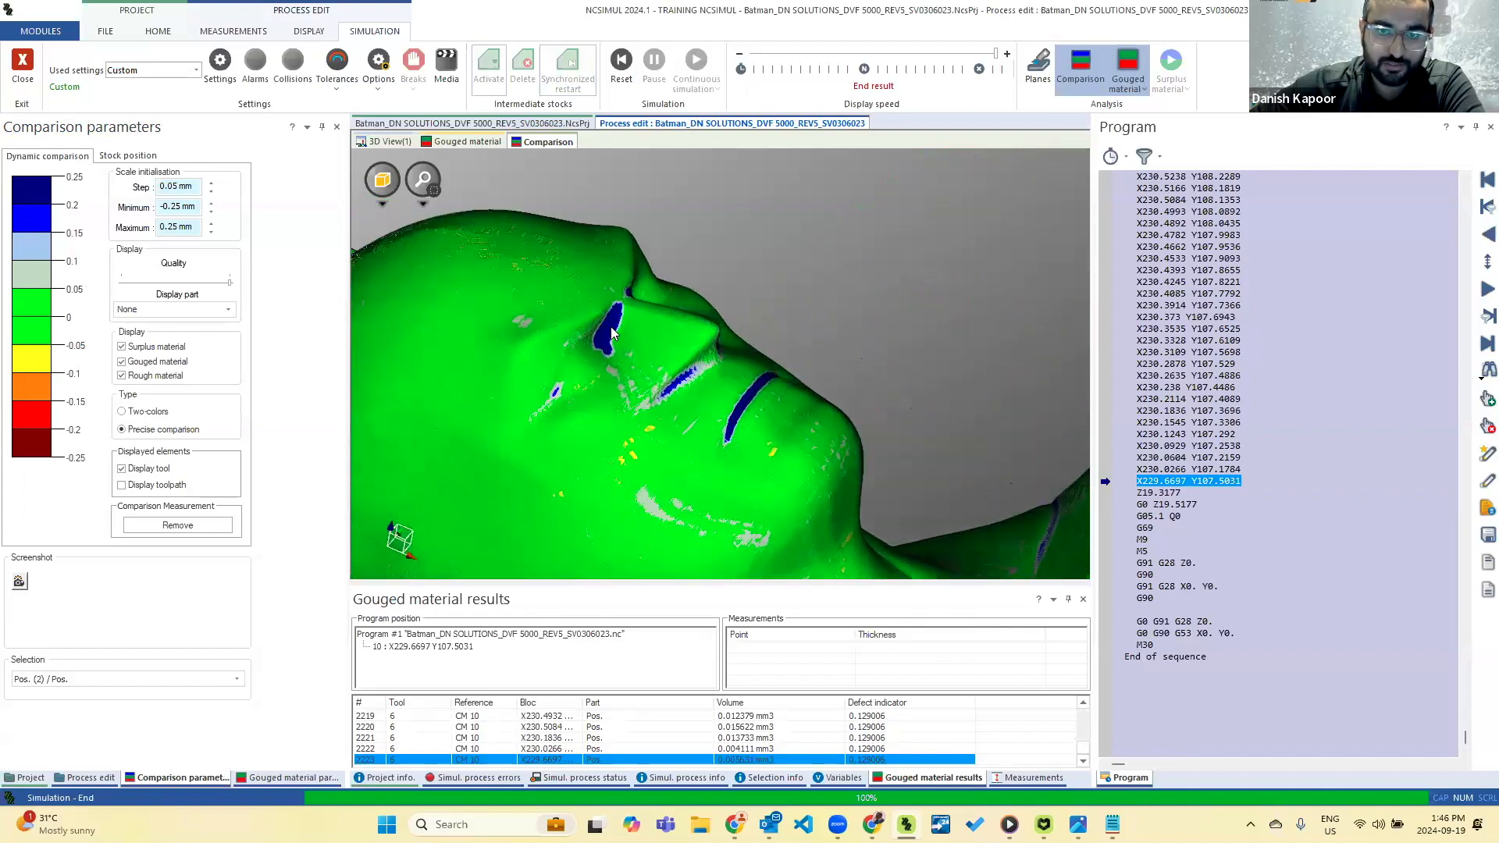
pyautogui.moveTo(679, 384); pyautogui.dragTo(685, 331, button='middle')
pyautogui.scroll(-3, 683, 326)
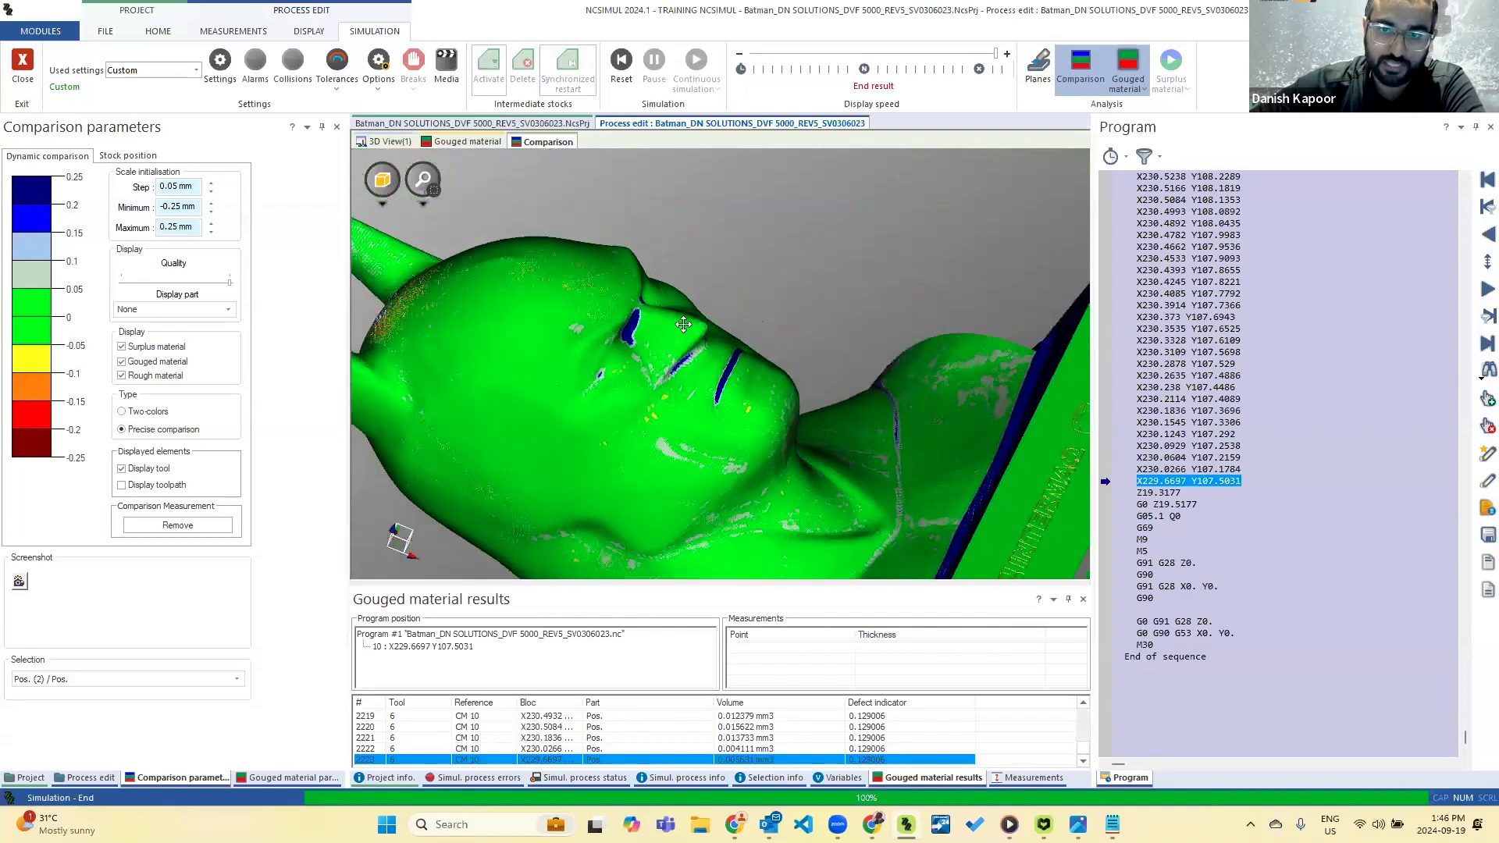
# Examine the comparison colours on the back of the head, the shoulders and the base of the bust.
pyautogui.moveTo(560, 409); pyautogui.dragTo(454, 406, button='middle')
pyautogui.moveTo(572, 367); pyautogui.dragTo(624, 402, button='middle')
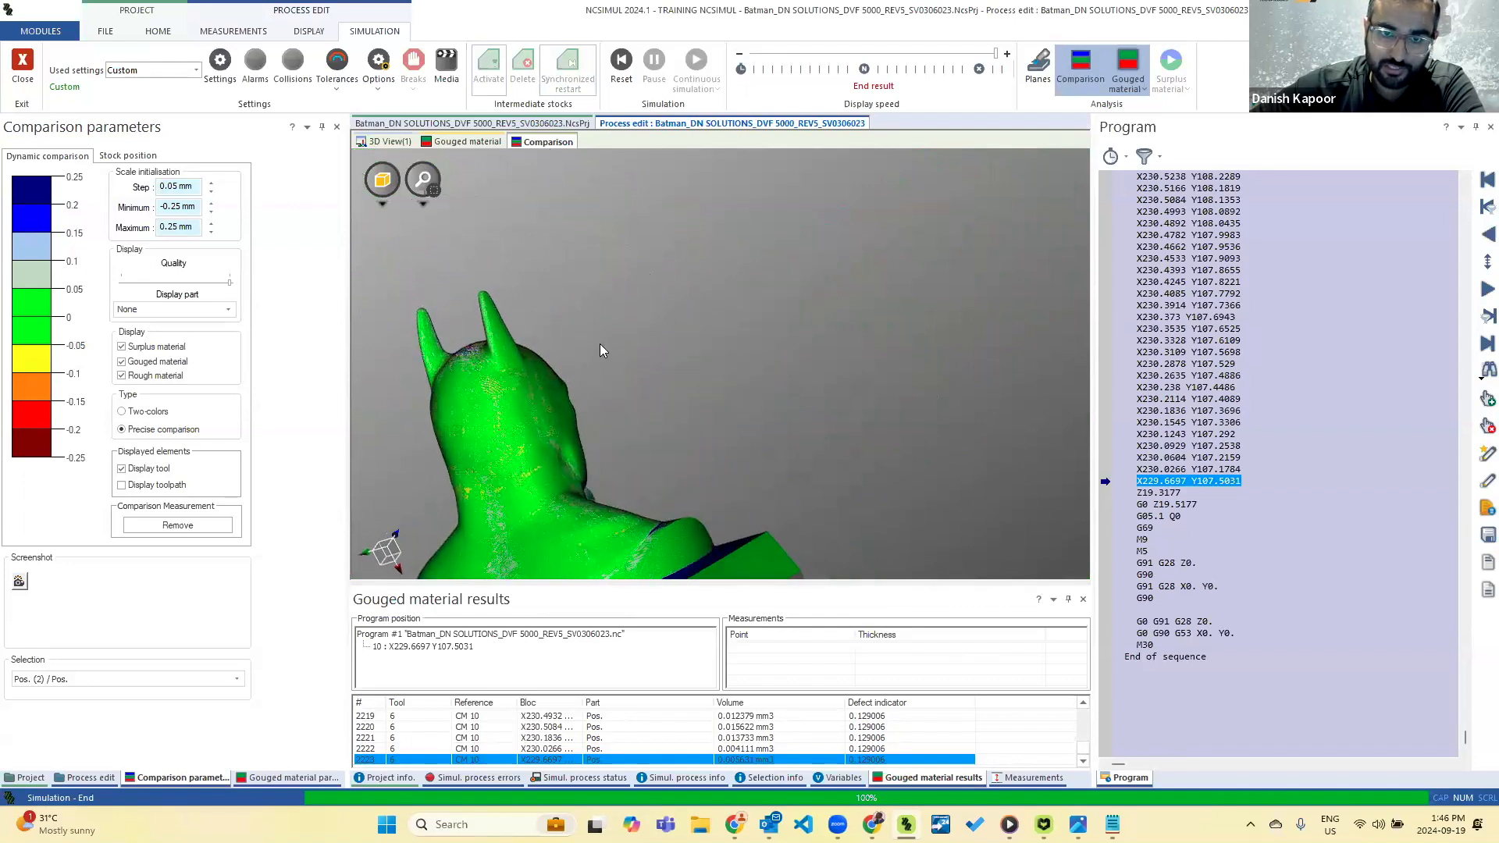
pyautogui.scroll(-2, 600, 343)
pyautogui.scroll(5, 541, 565)
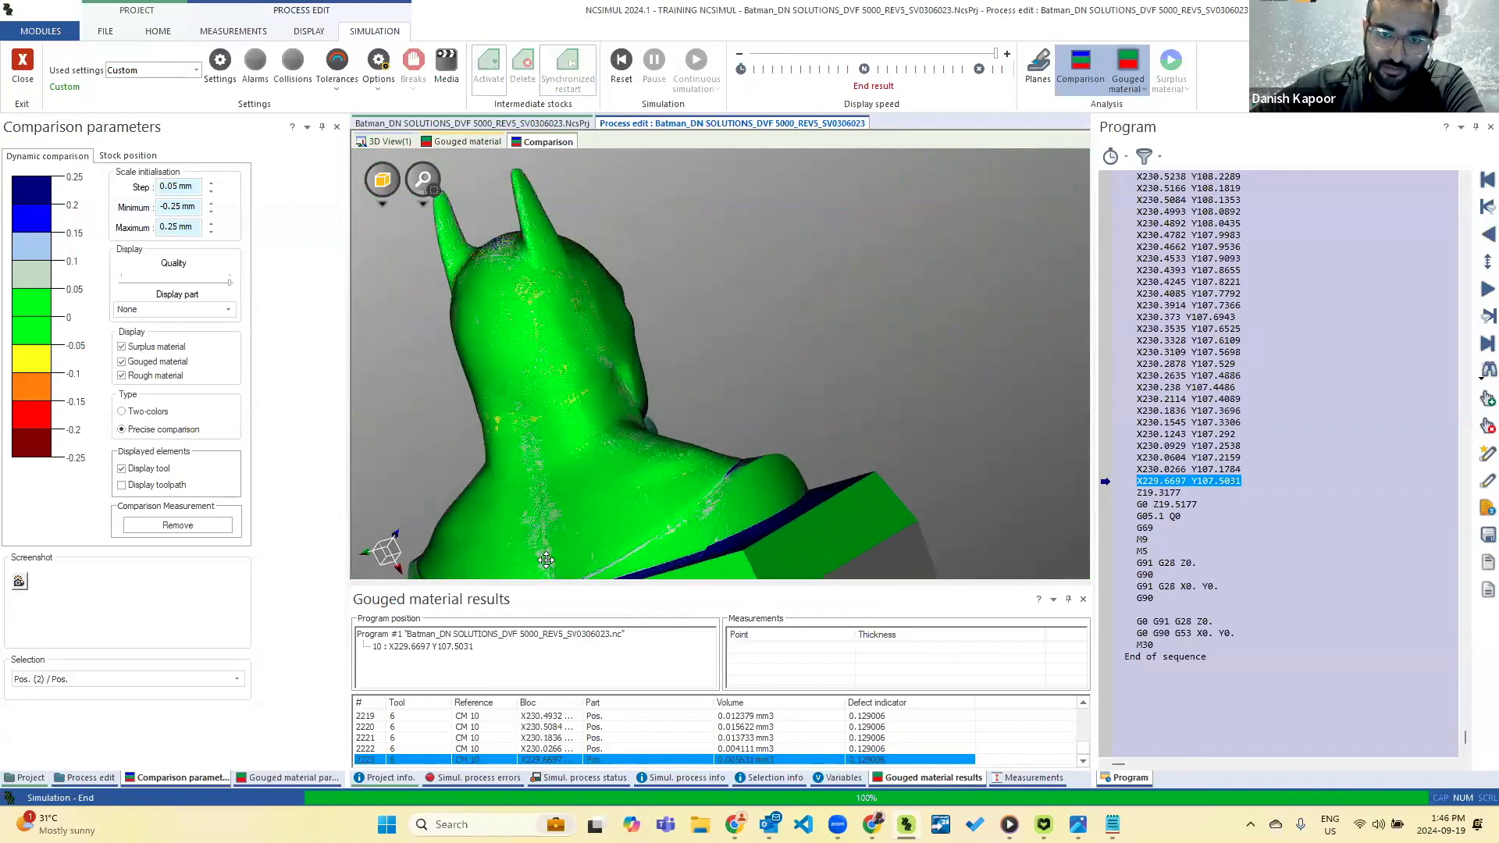
pyautogui.moveTo(558, 514); pyautogui.dragTo(565, 195, button='middle')
pyautogui.scroll(-3, 623, 463)
pyautogui.moveTo(631, 240); pyautogui.dragTo(581, 286, button='middle')
pyautogui.moveTo(564, 416); pyautogui.dragTo(663, 213, button='middle')
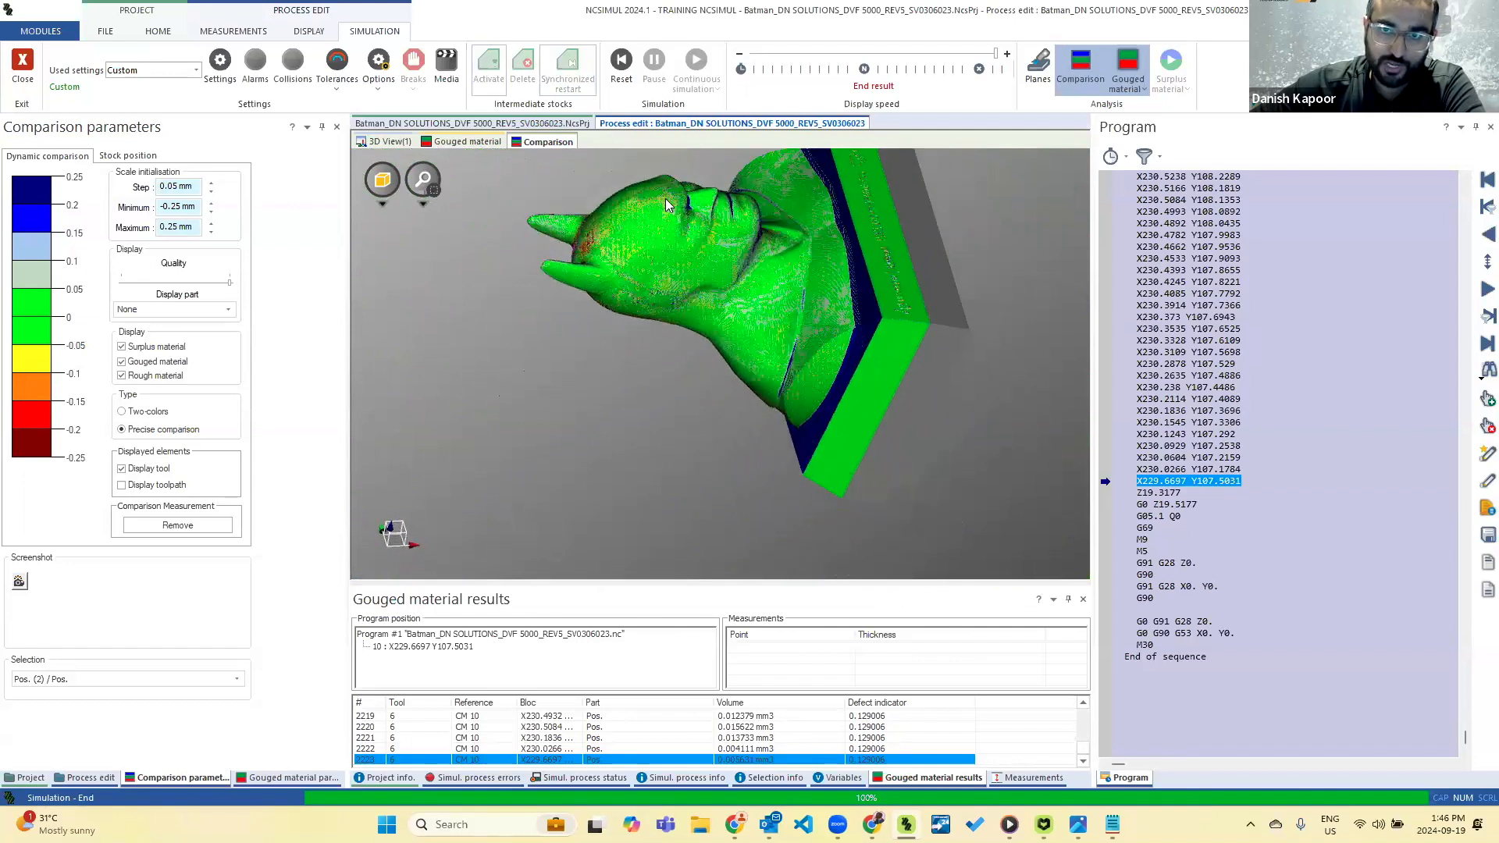
# Examine the comparison colours around the bust's eye, nose and mouth up close.
pyautogui.scroll(8, 711, 193)
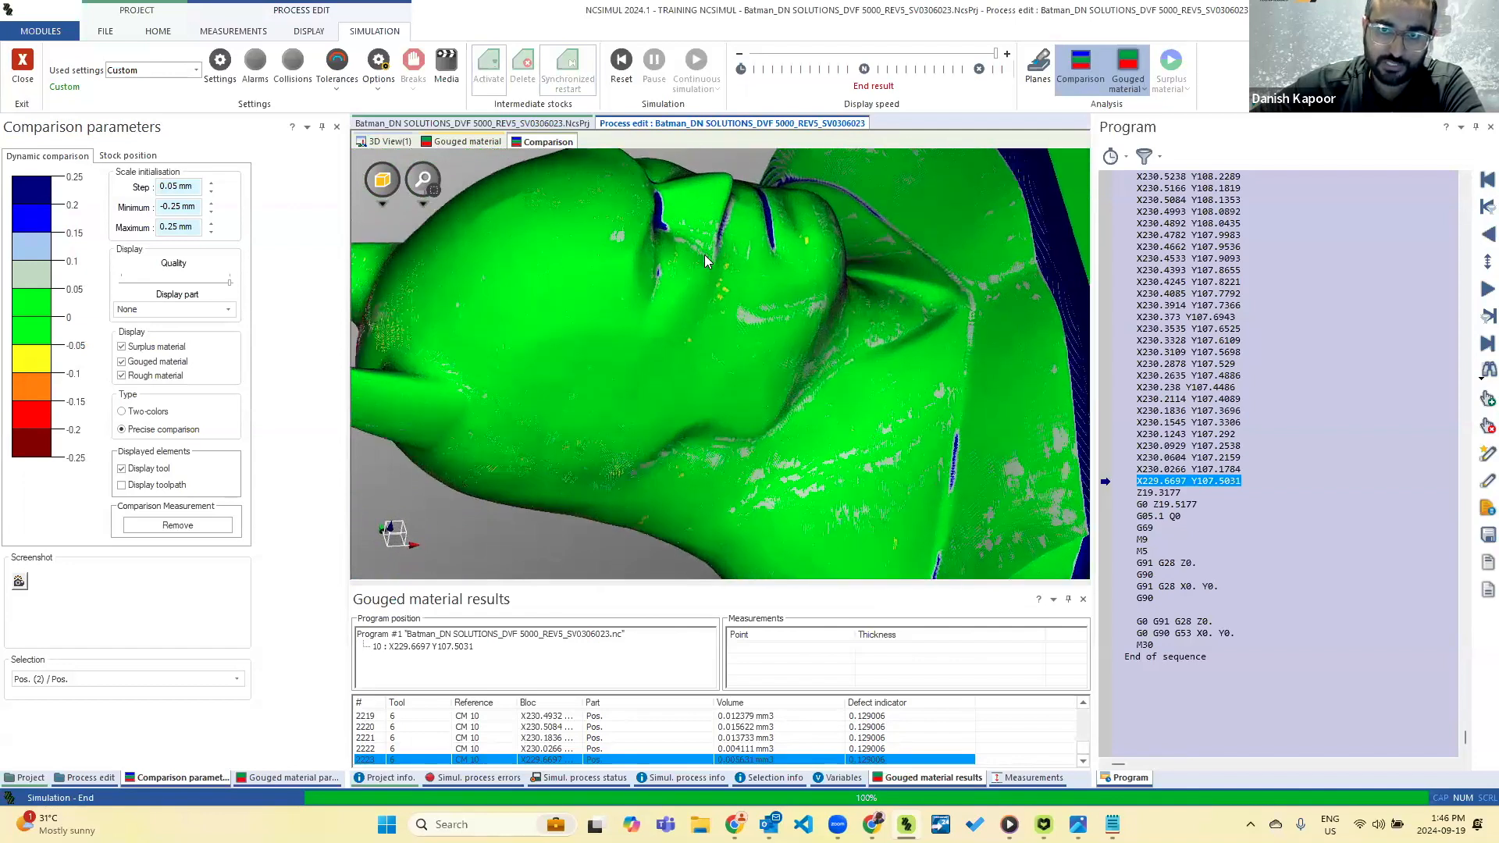
pyautogui.moveTo(671, 274); pyautogui.dragTo(737, 197, button='middle')
pyautogui.scroll(5, 737, 197)
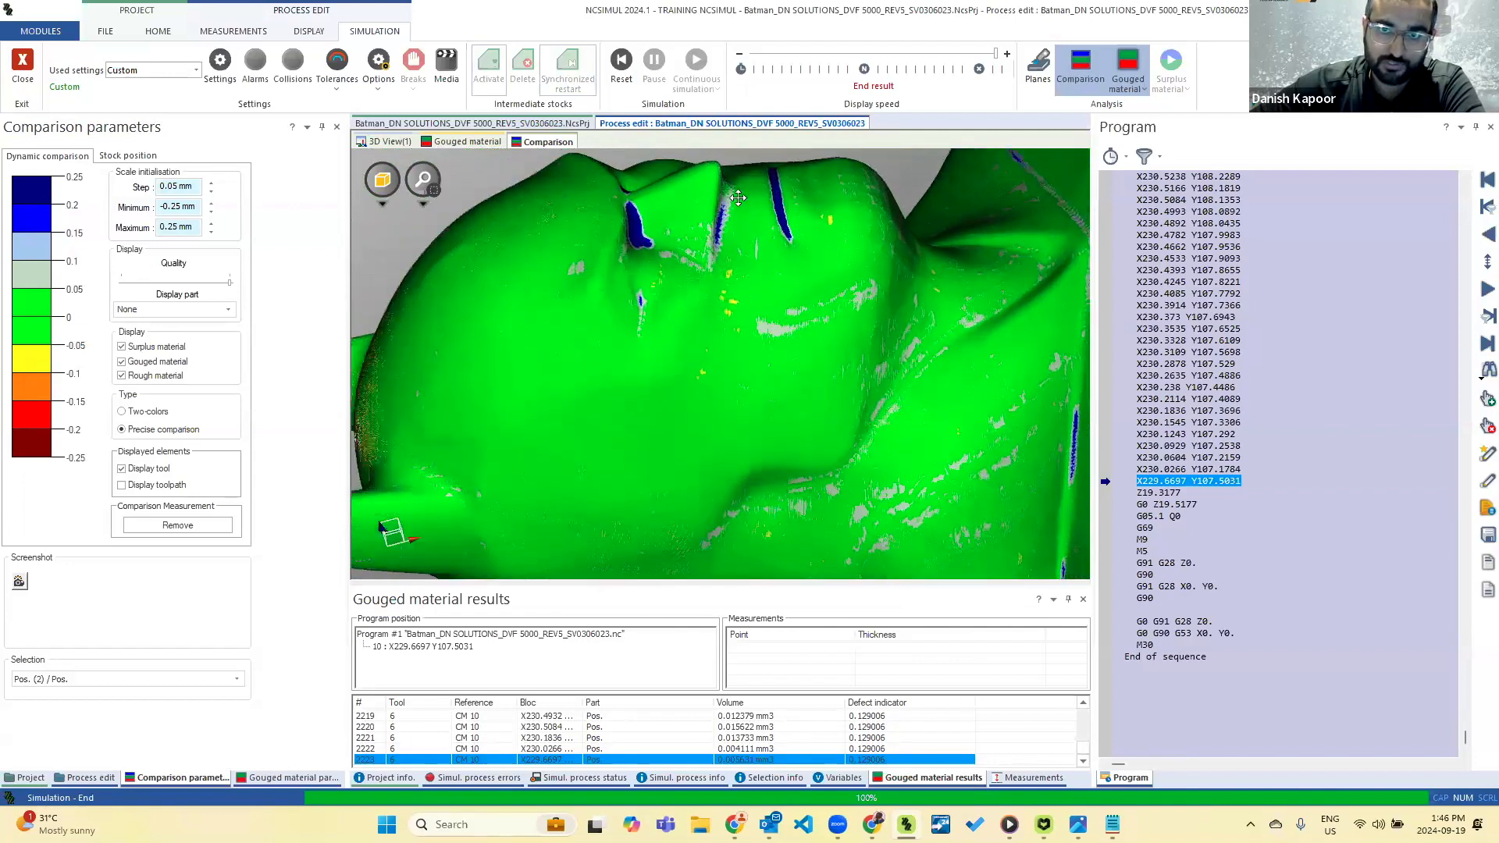
pyautogui.moveTo(609, 338); pyautogui.dragTo(597, 313, button='middle')
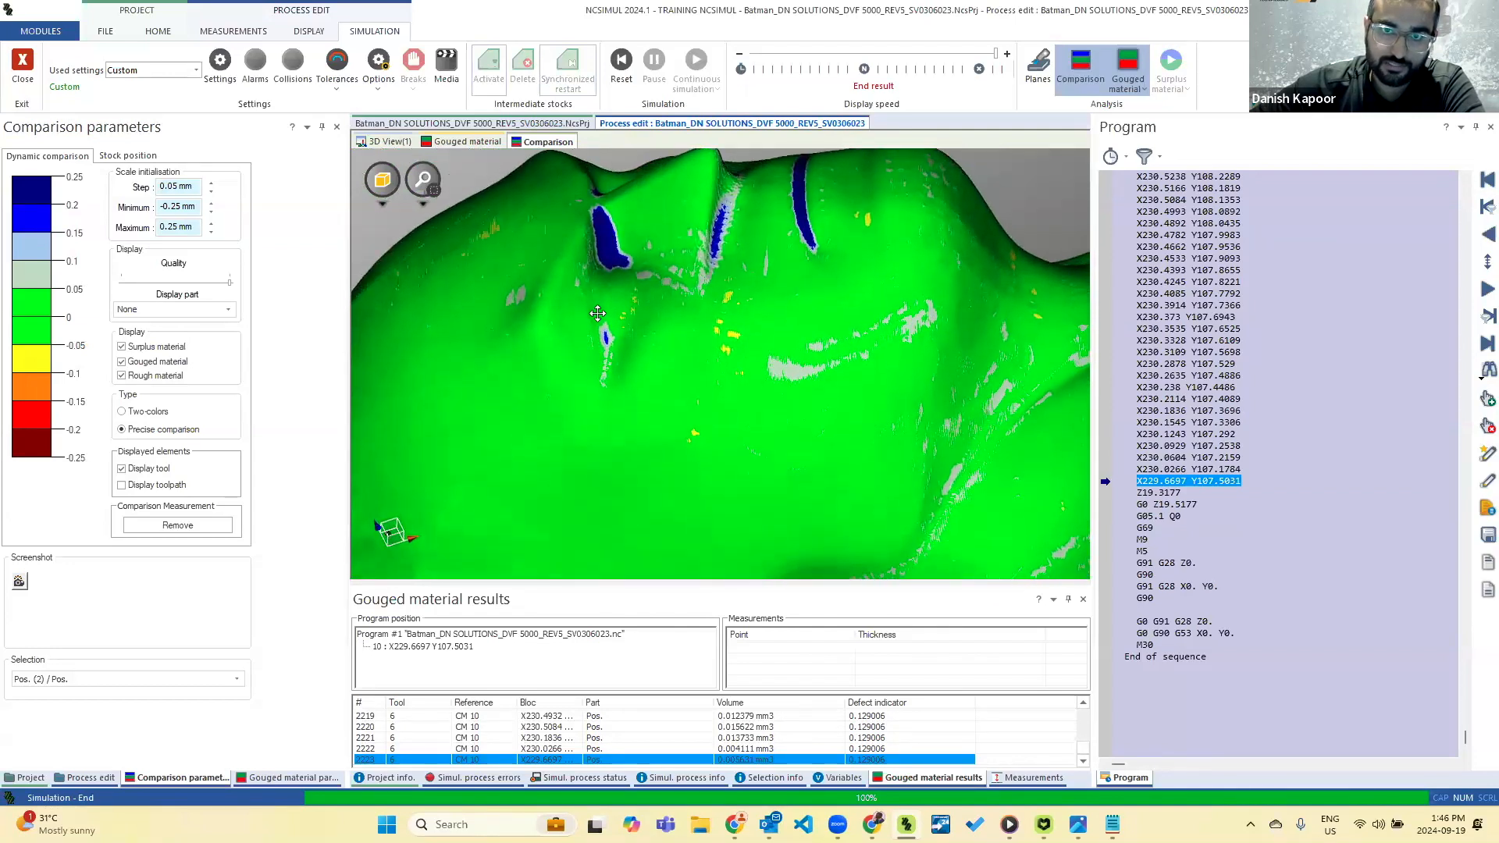
# Measure the comparison deviation at the blue patches beside the nose and at the lips, and at a point on the cheek.
pyautogui.click(611, 254)
pyautogui.moveTo(646, 312); pyautogui.dragTo(705, 278, button='middle')
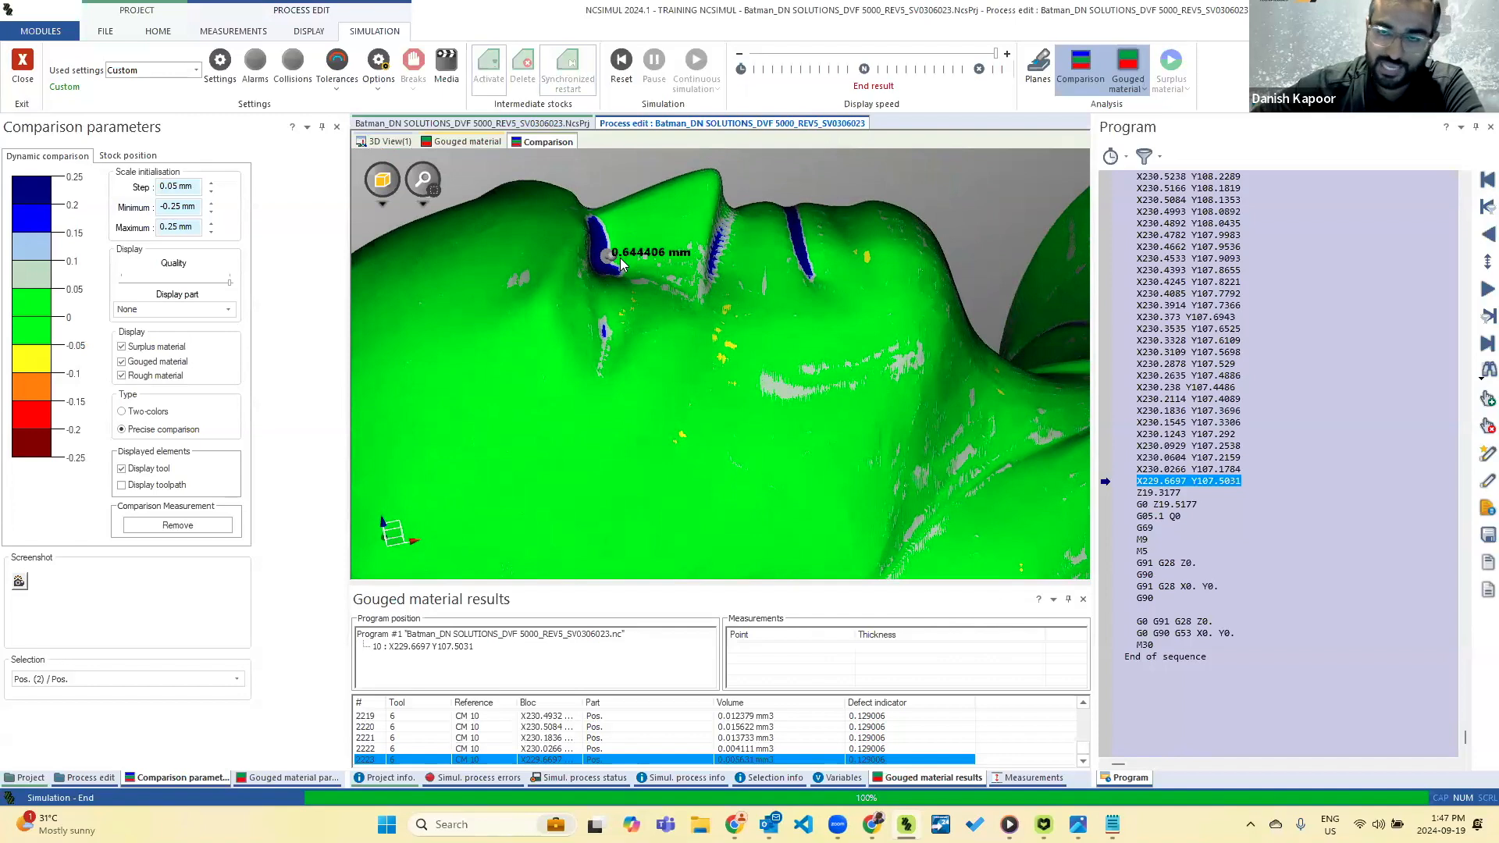
pyautogui.moveTo(784, 258); pyautogui.dragTo(815, 237, button='middle')
pyautogui.click(800, 232)
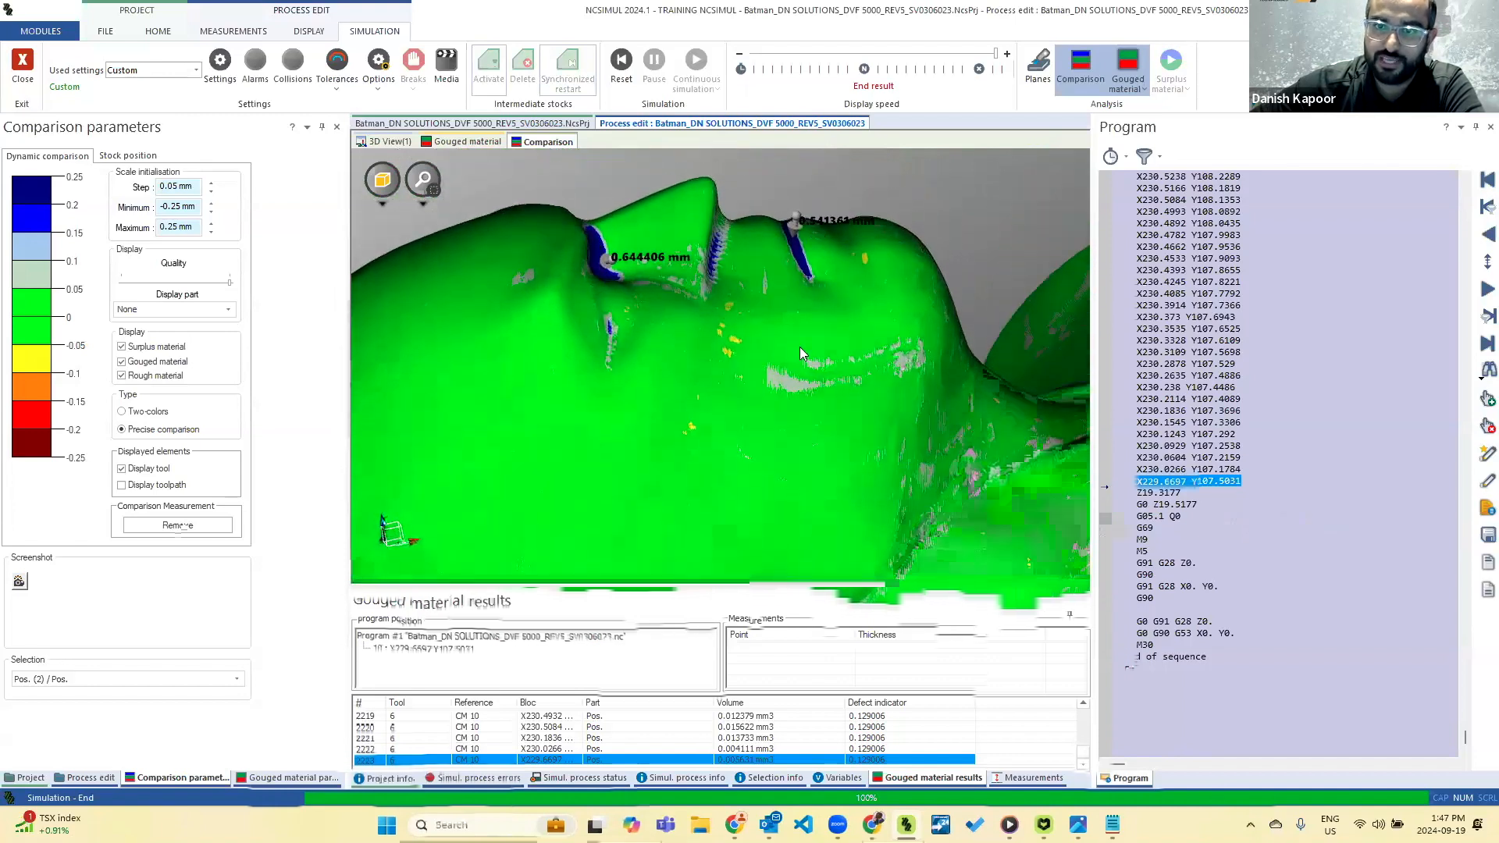
pyautogui.click(674, 364)
pyautogui.moveTo(676, 401); pyautogui.dragTo(749, 357, button='middle')
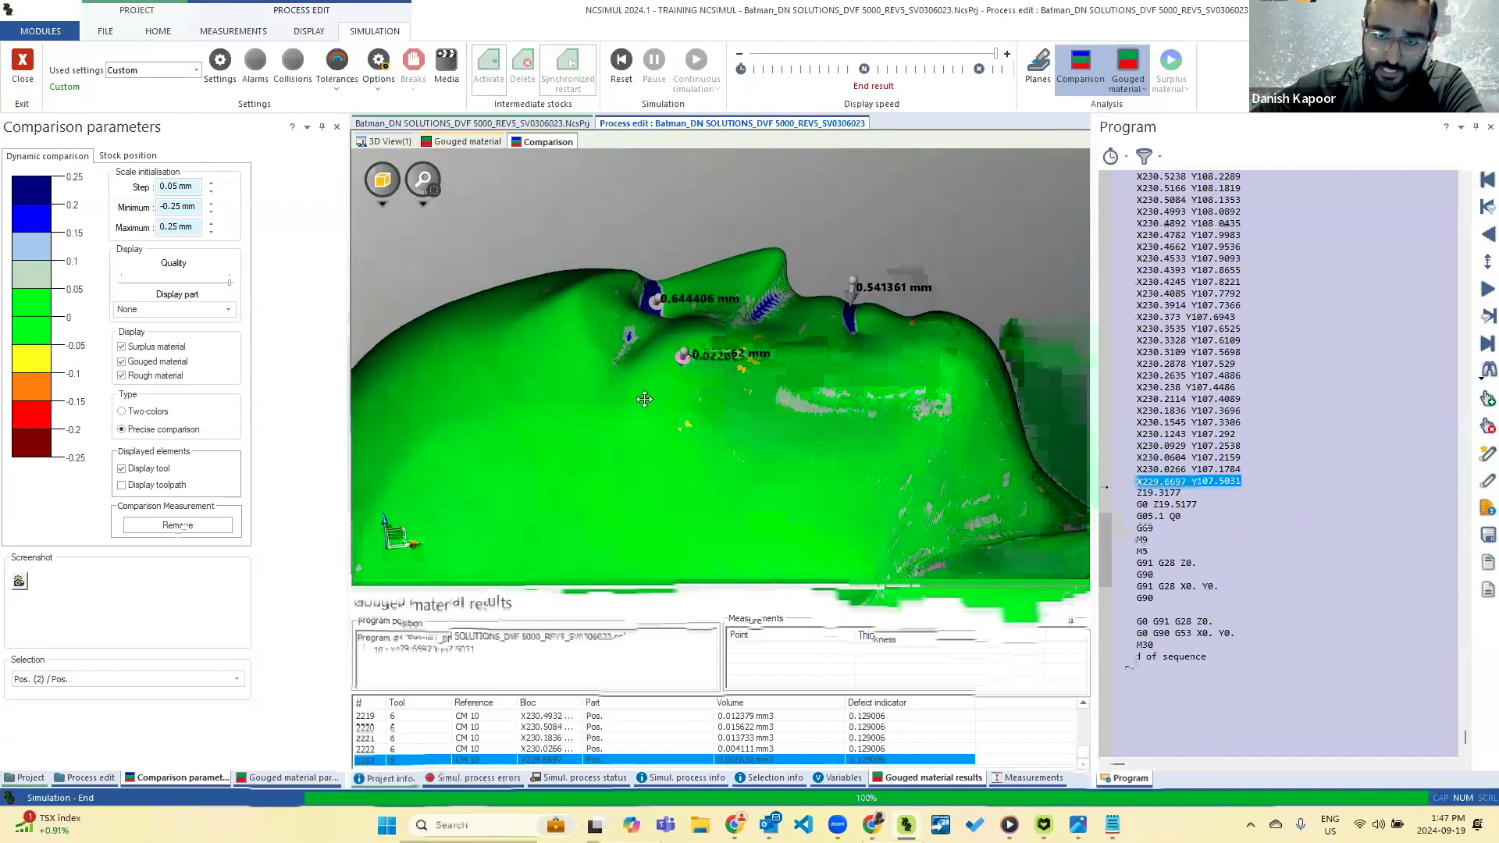
# Examine the comparison colours on the base's engraved lettering and the neighbouring shoulder area, and close the simulation.
pyautogui.scroll(-5, 644, 399)
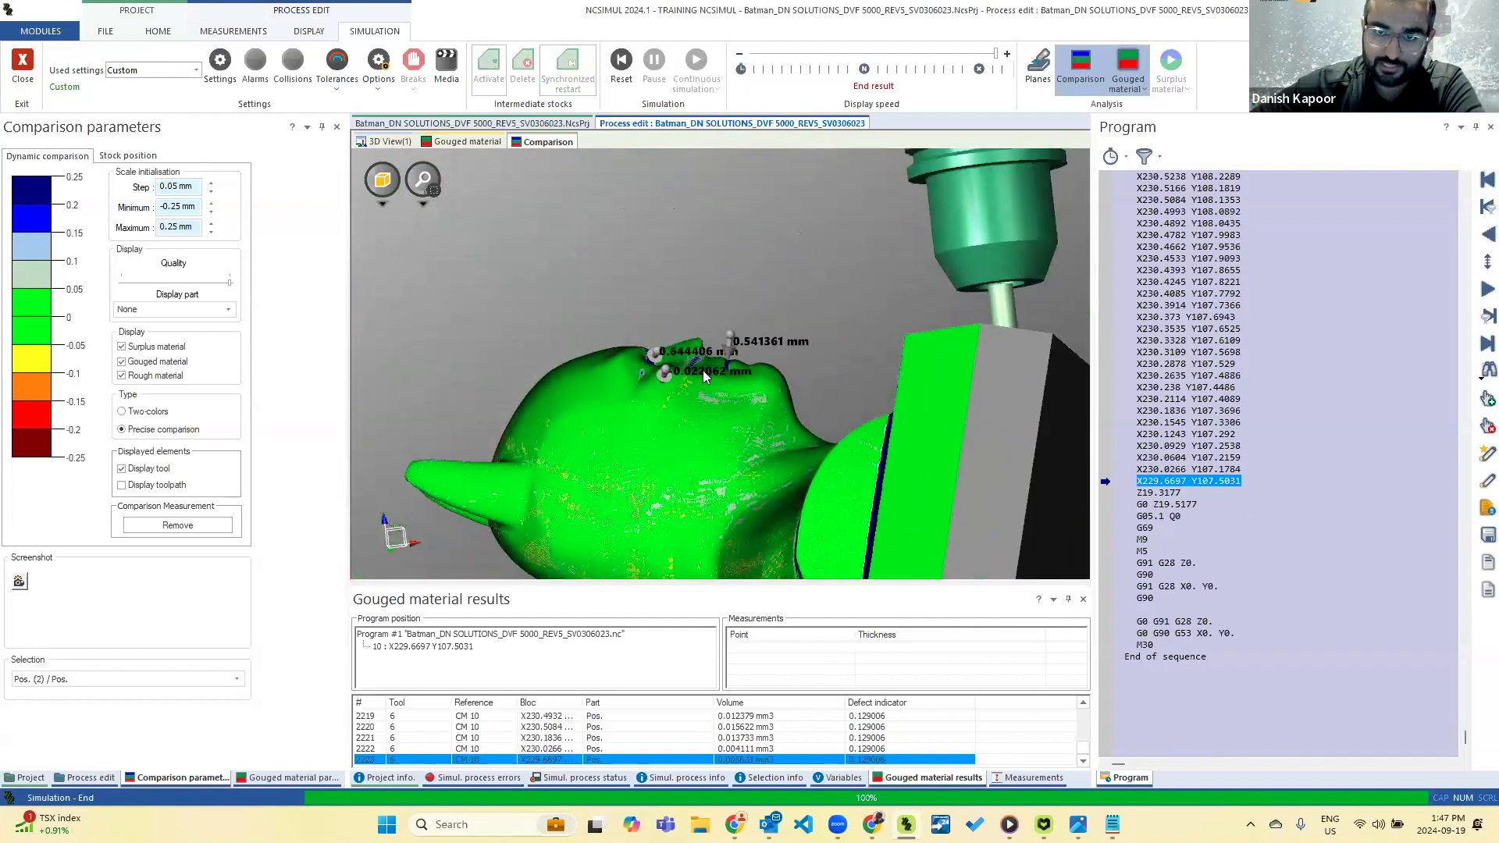
pyautogui.moveTo(587, 372); pyautogui.dragTo(718, 373, button='middle')
pyautogui.moveTo(878, 332); pyautogui.dragTo(857, 506, button='middle')
pyautogui.scroll(10, 836, 485)
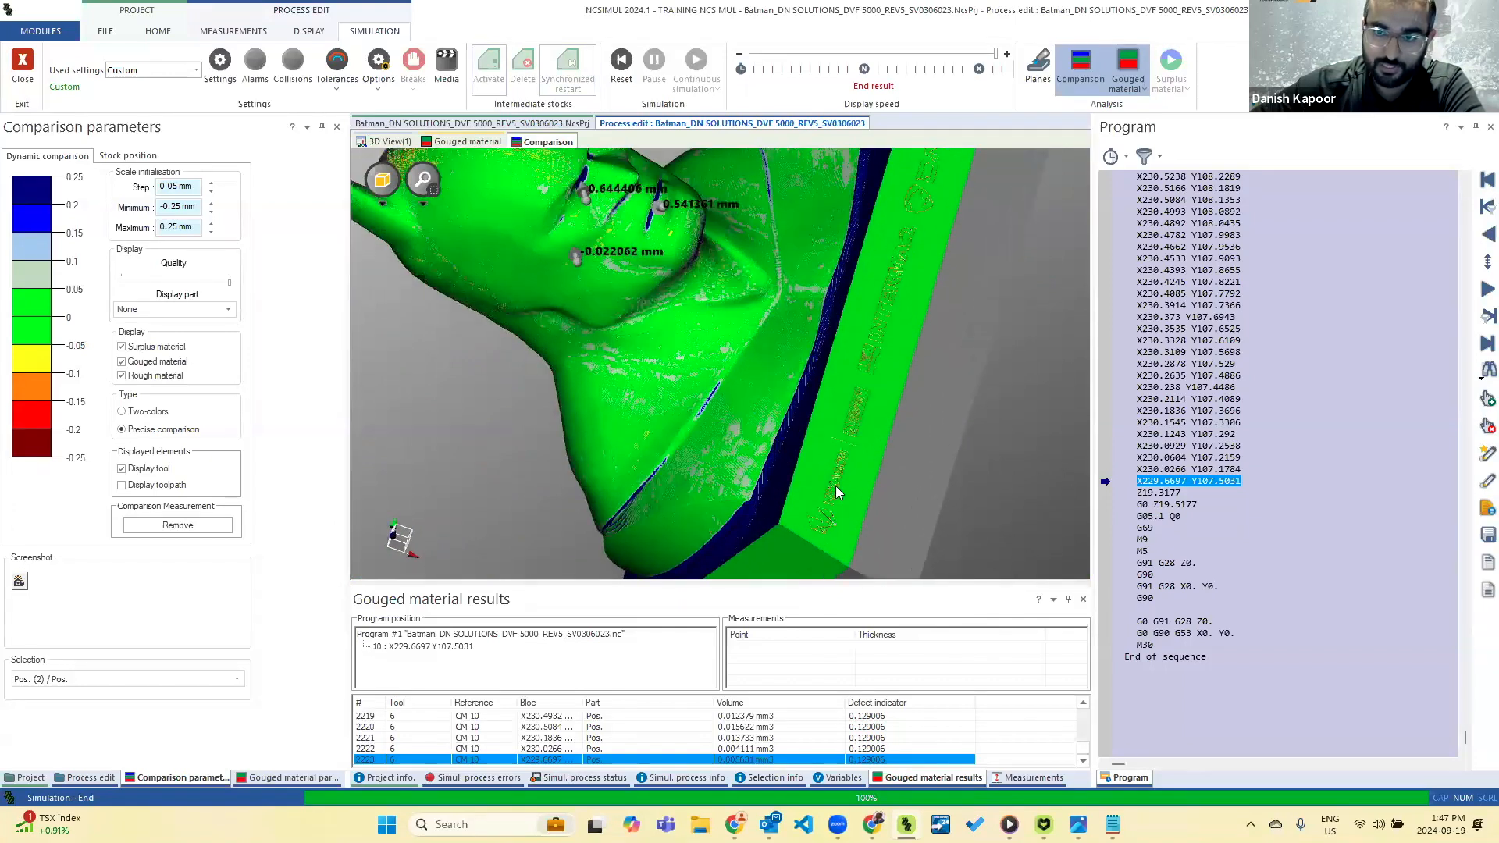
pyautogui.scroll(2, 836, 492)
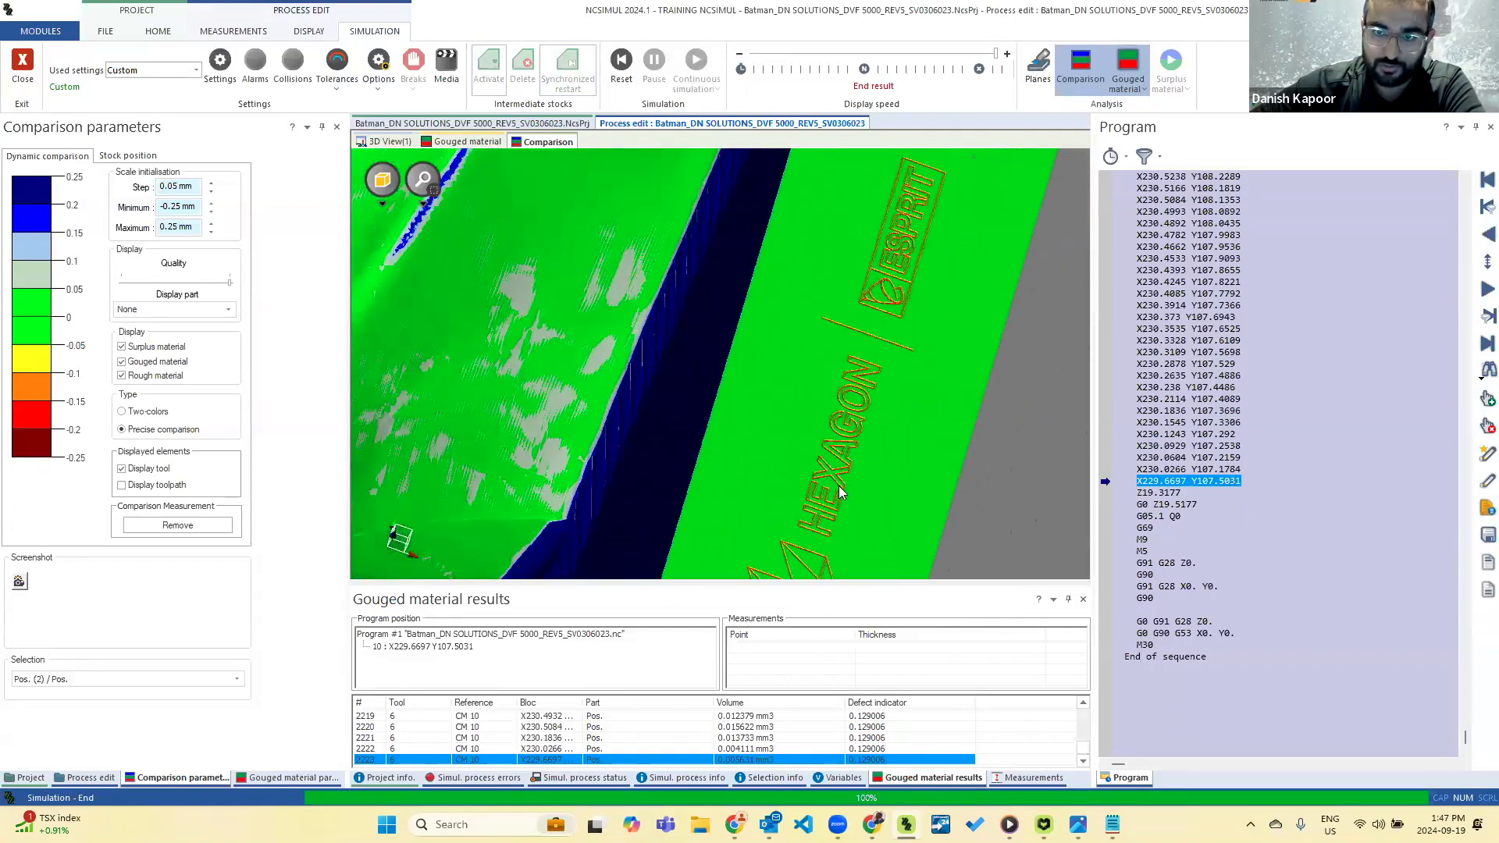
pyautogui.scroll(2, 843, 470)
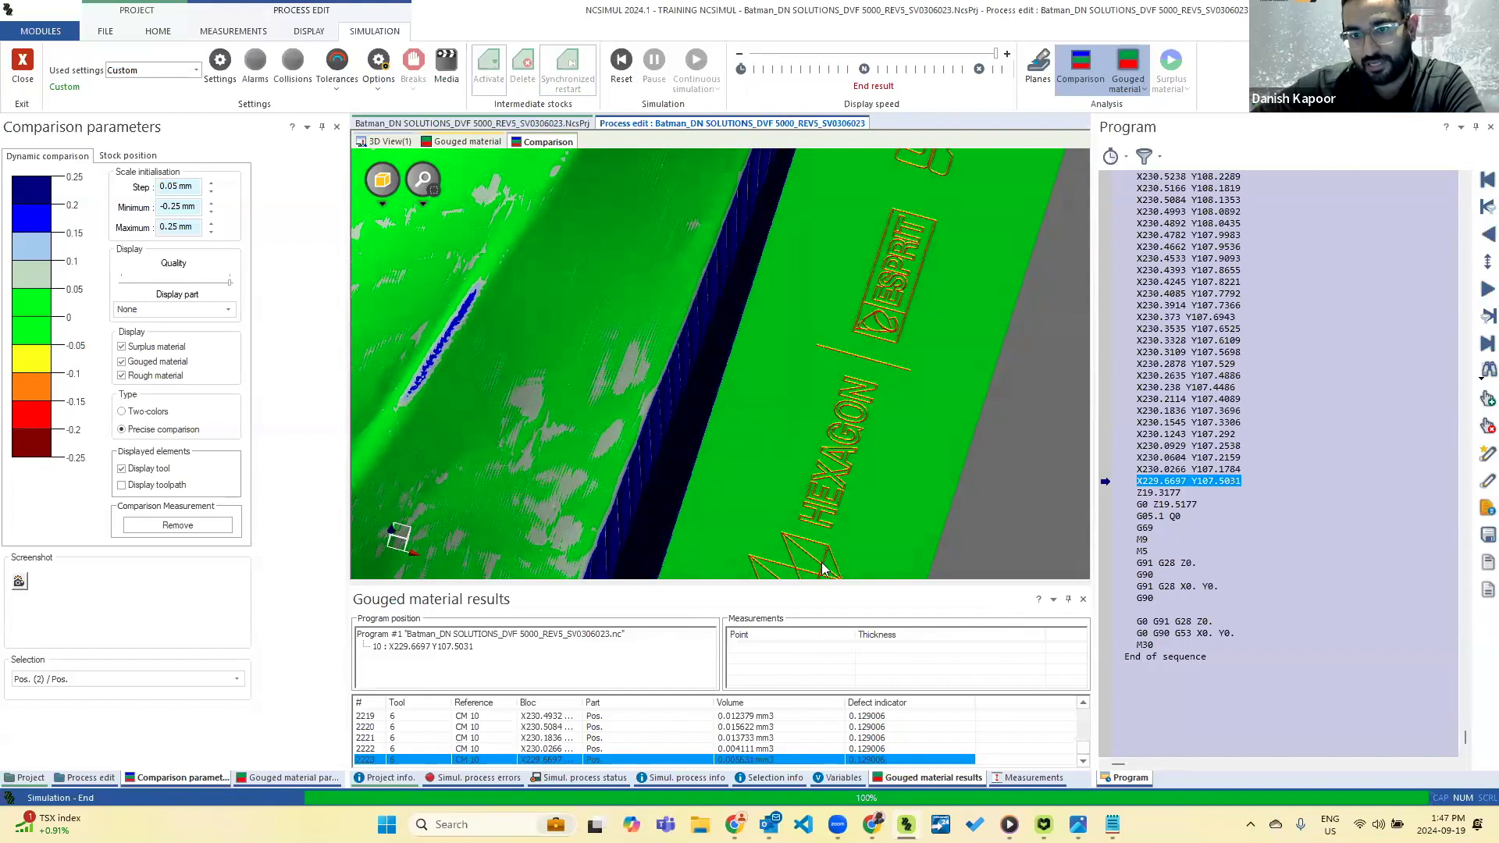
pyautogui.scroll(-3, 636, 333)
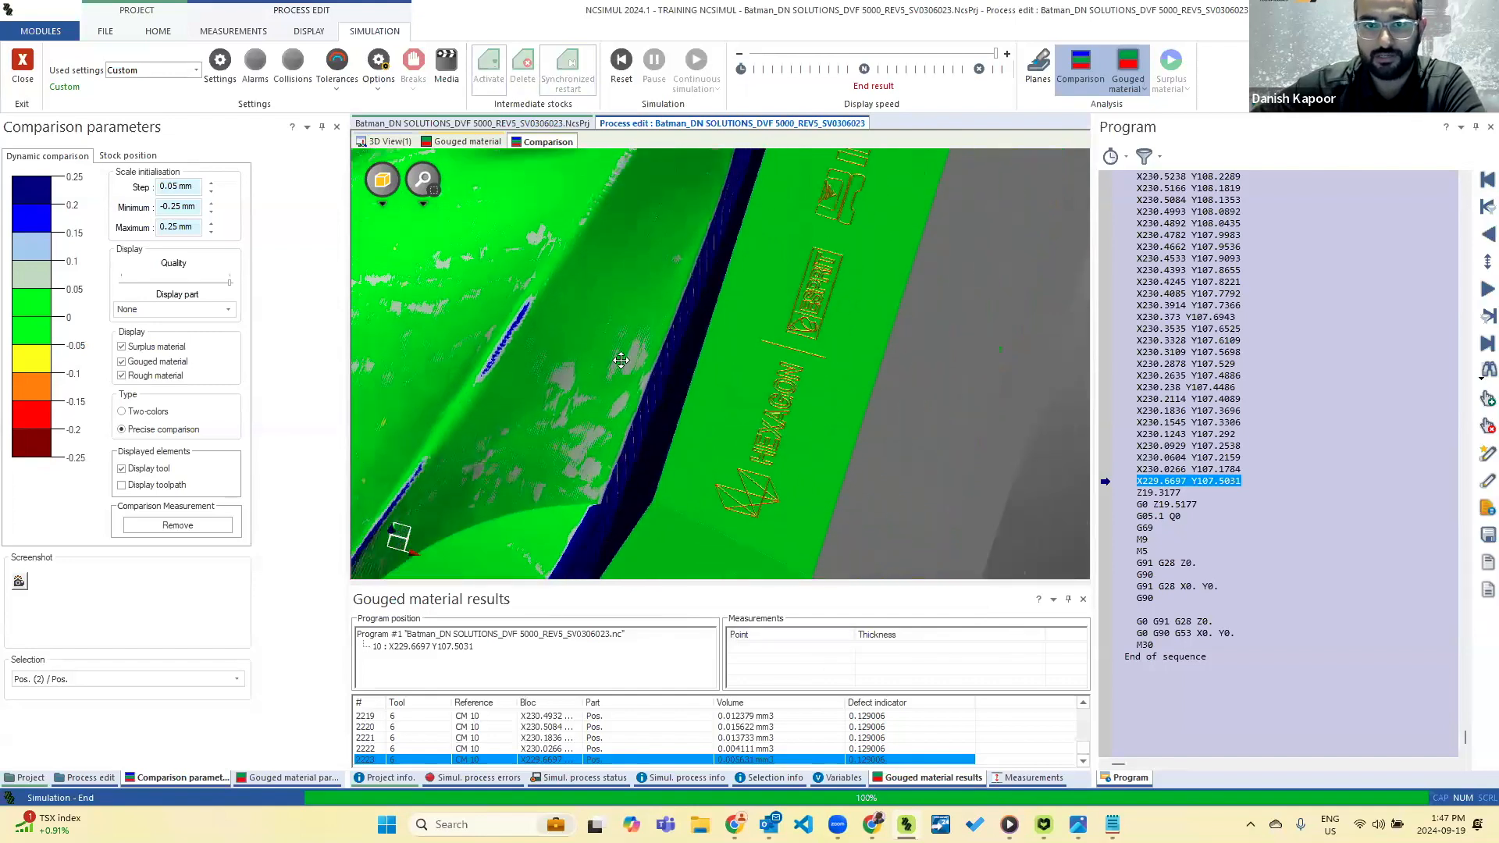
pyautogui.moveTo(620, 360); pyautogui.dragTo(602, 345, button='middle')
pyautogui.scroll(-6, 740, 396)
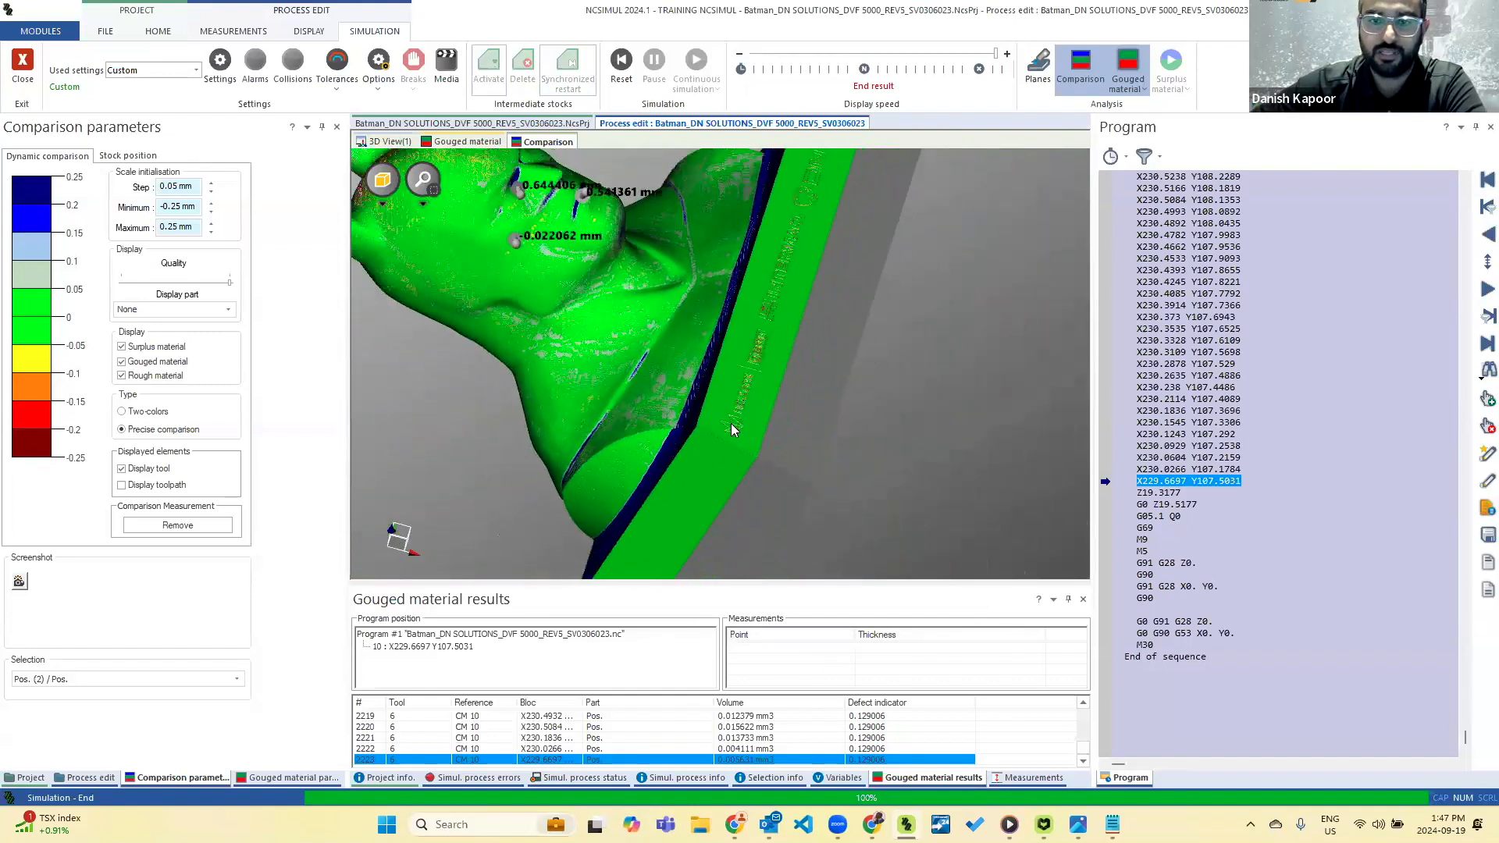
pyautogui.scroll(-3, 732, 429)
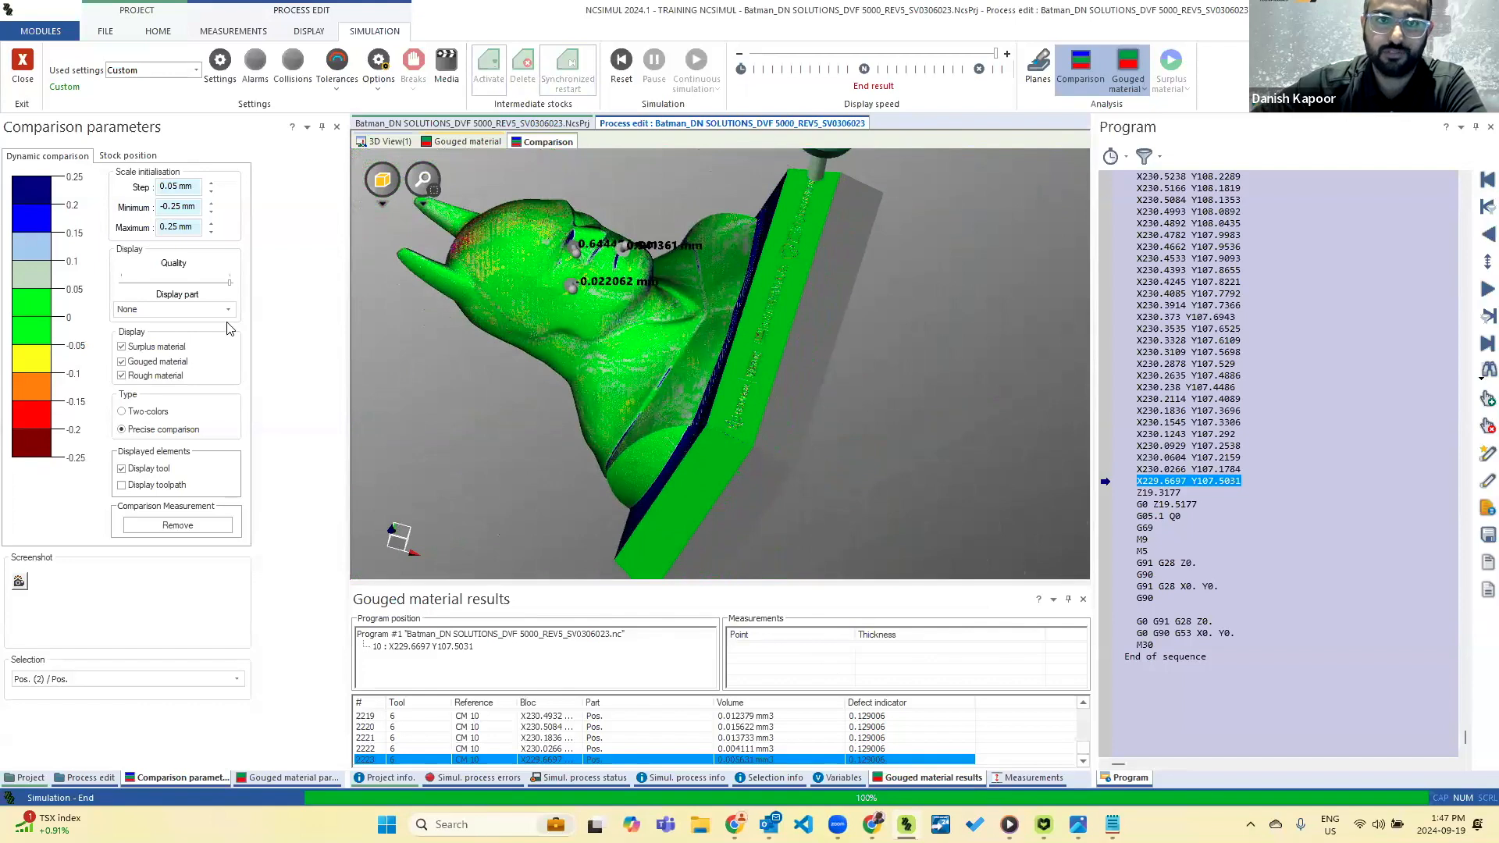
pyautogui.click(23, 71)
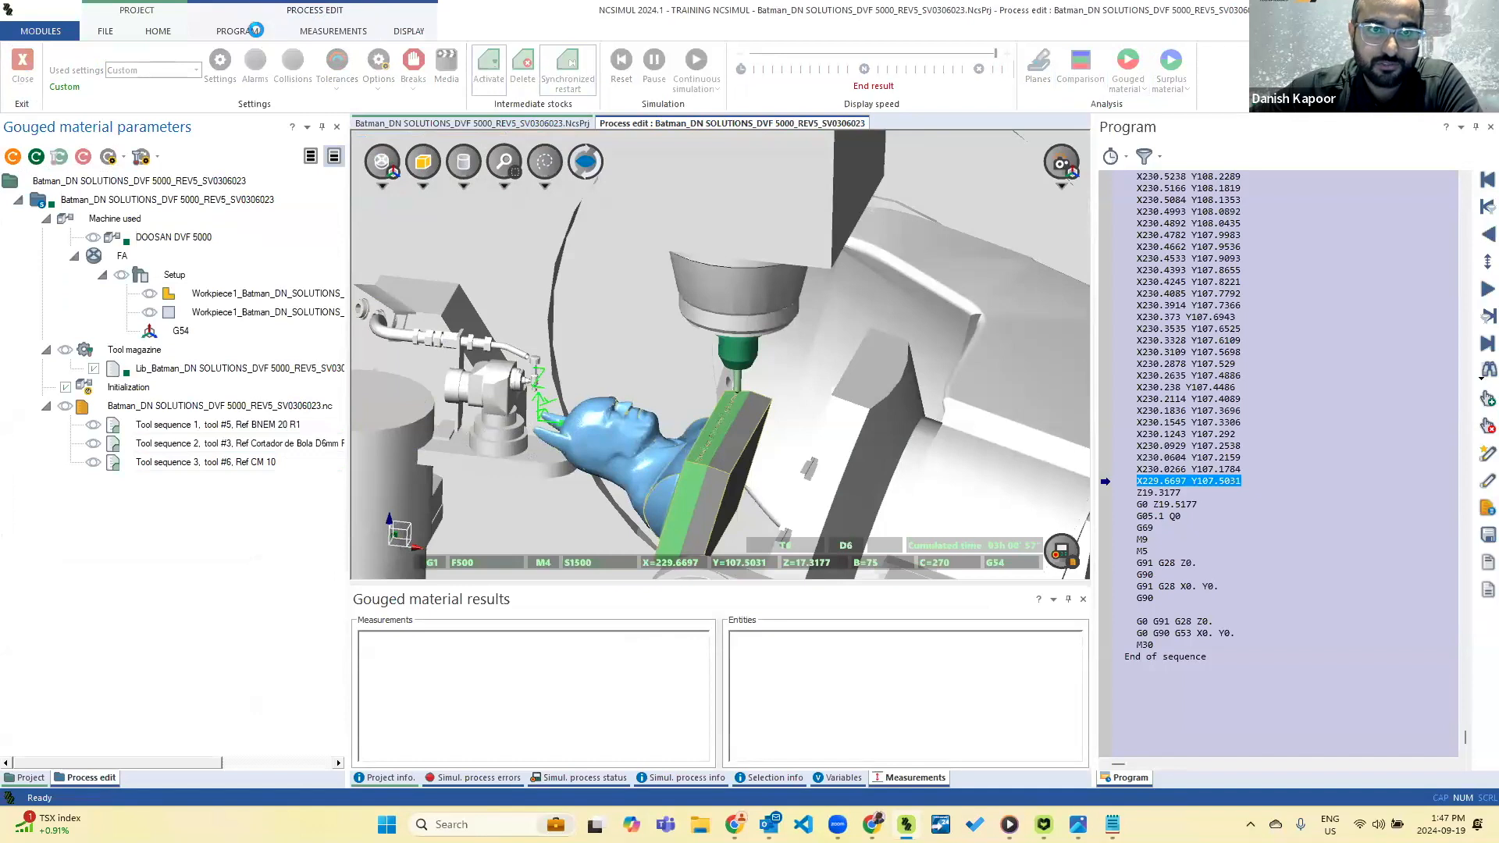
# Measure the material thickness of the bust's far ear on the machined part, and remove all measurements.
pyautogui.click(329, 33)
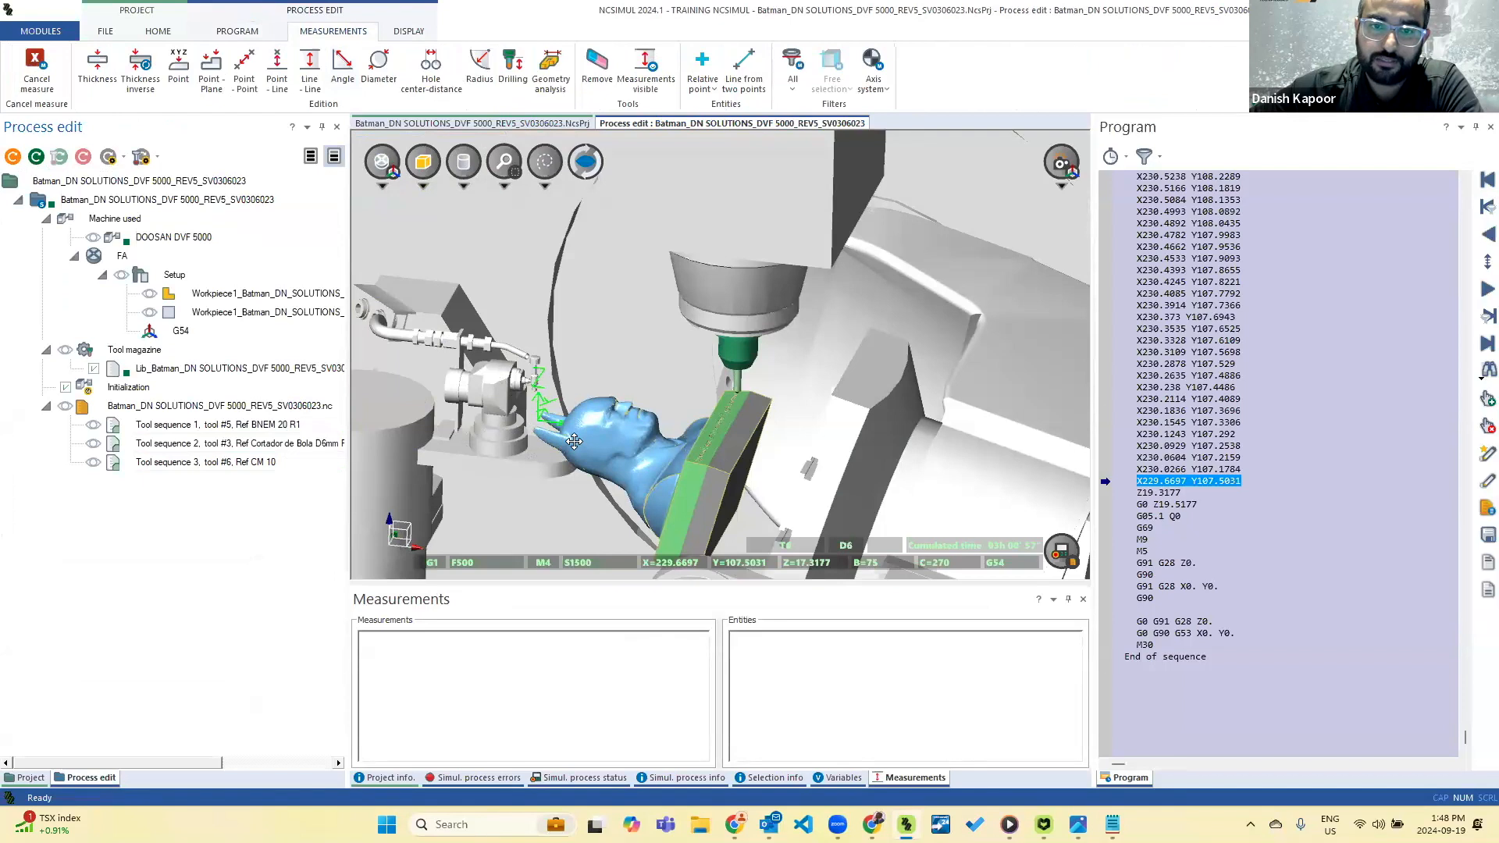
pyautogui.scroll(3, 573, 442)
pyautogui.scroll(4, 574, 442)
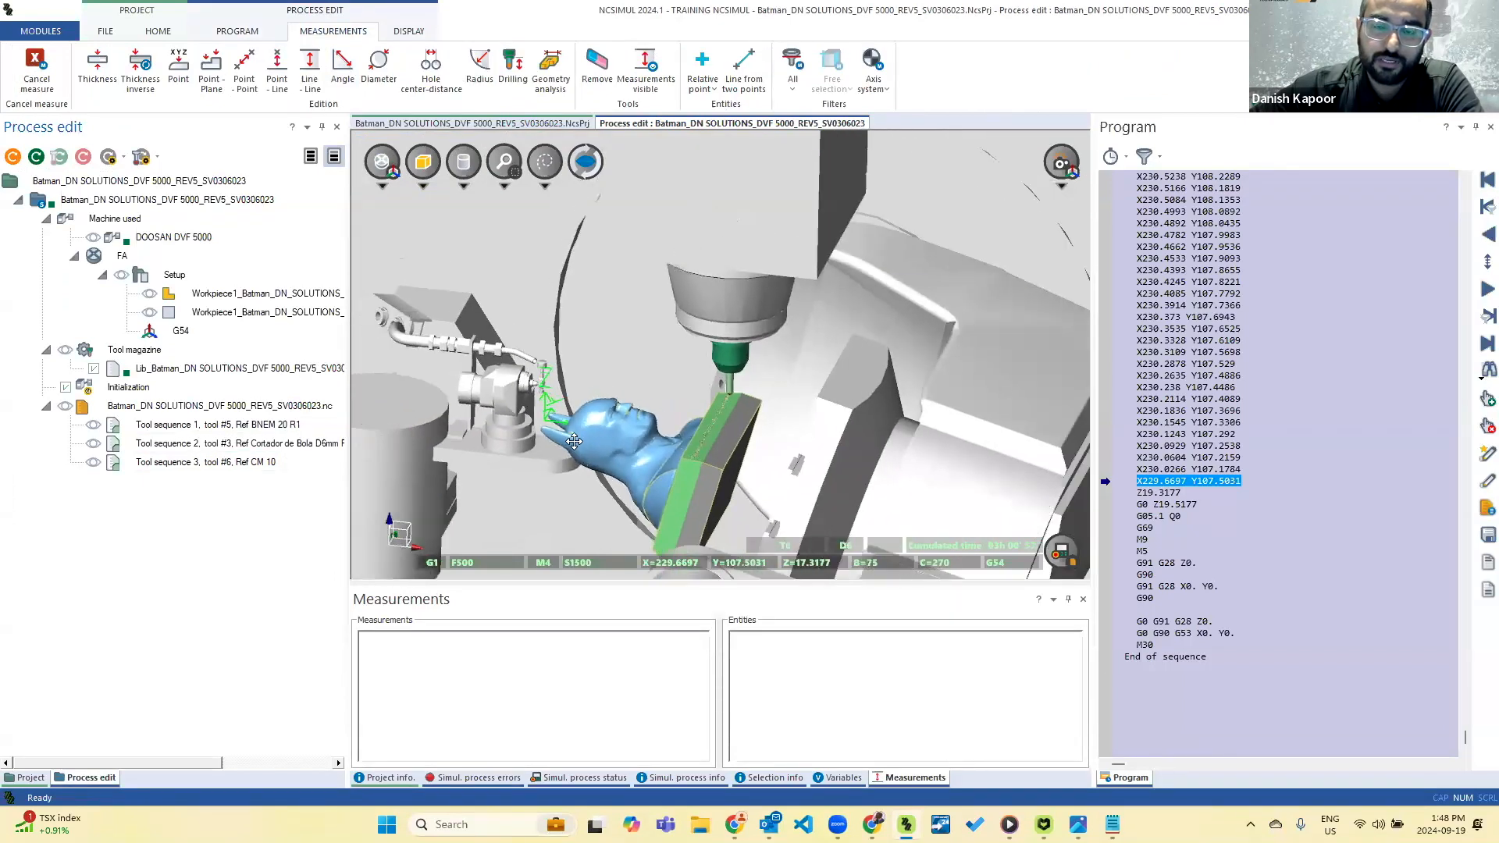
pyautogui.scroll(2, 569, 427)
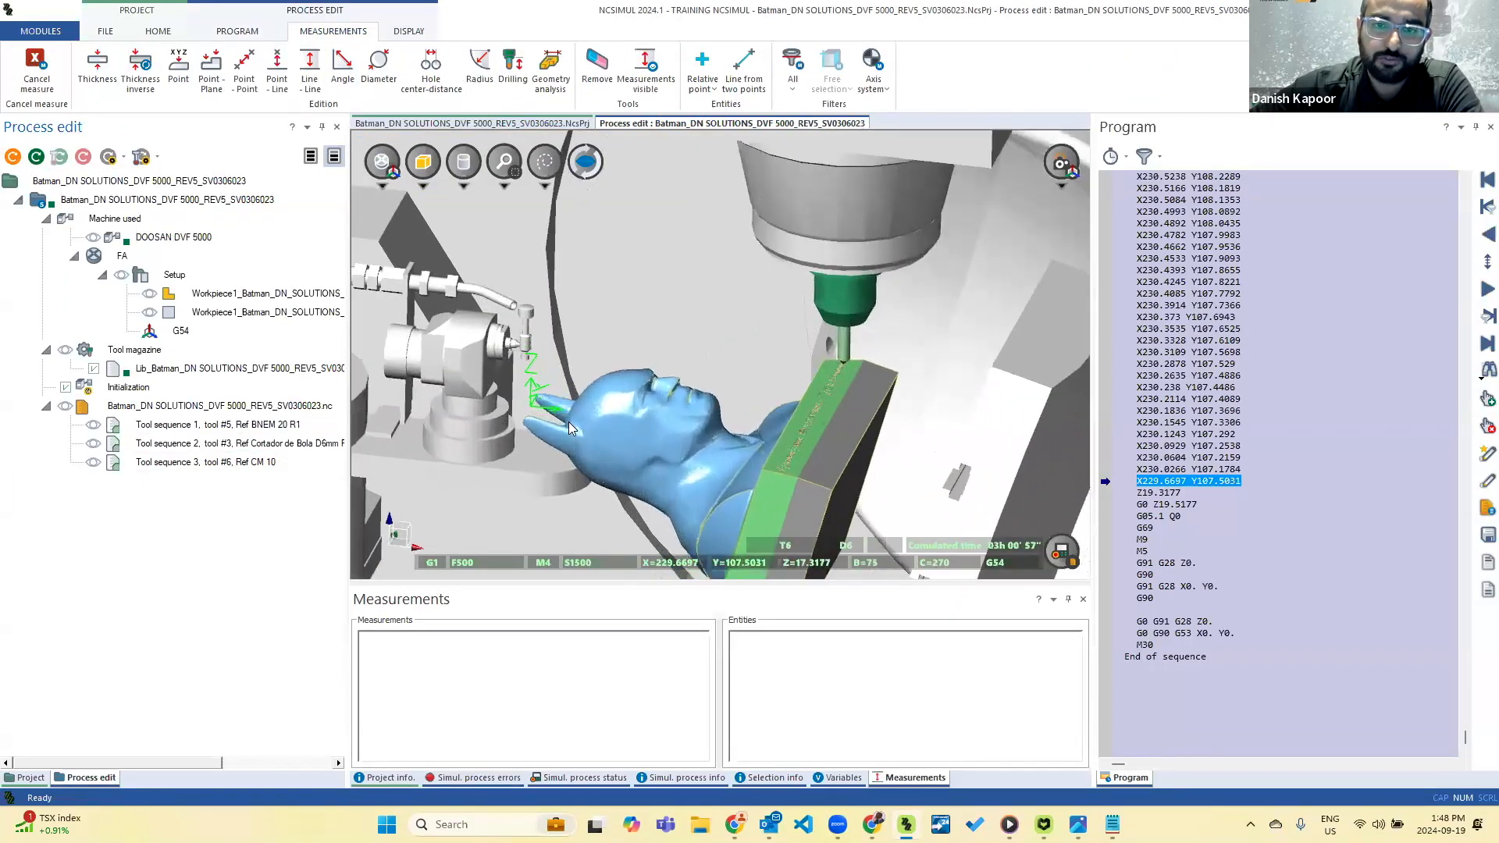
pyautogui.scroll(2, 569, 428)
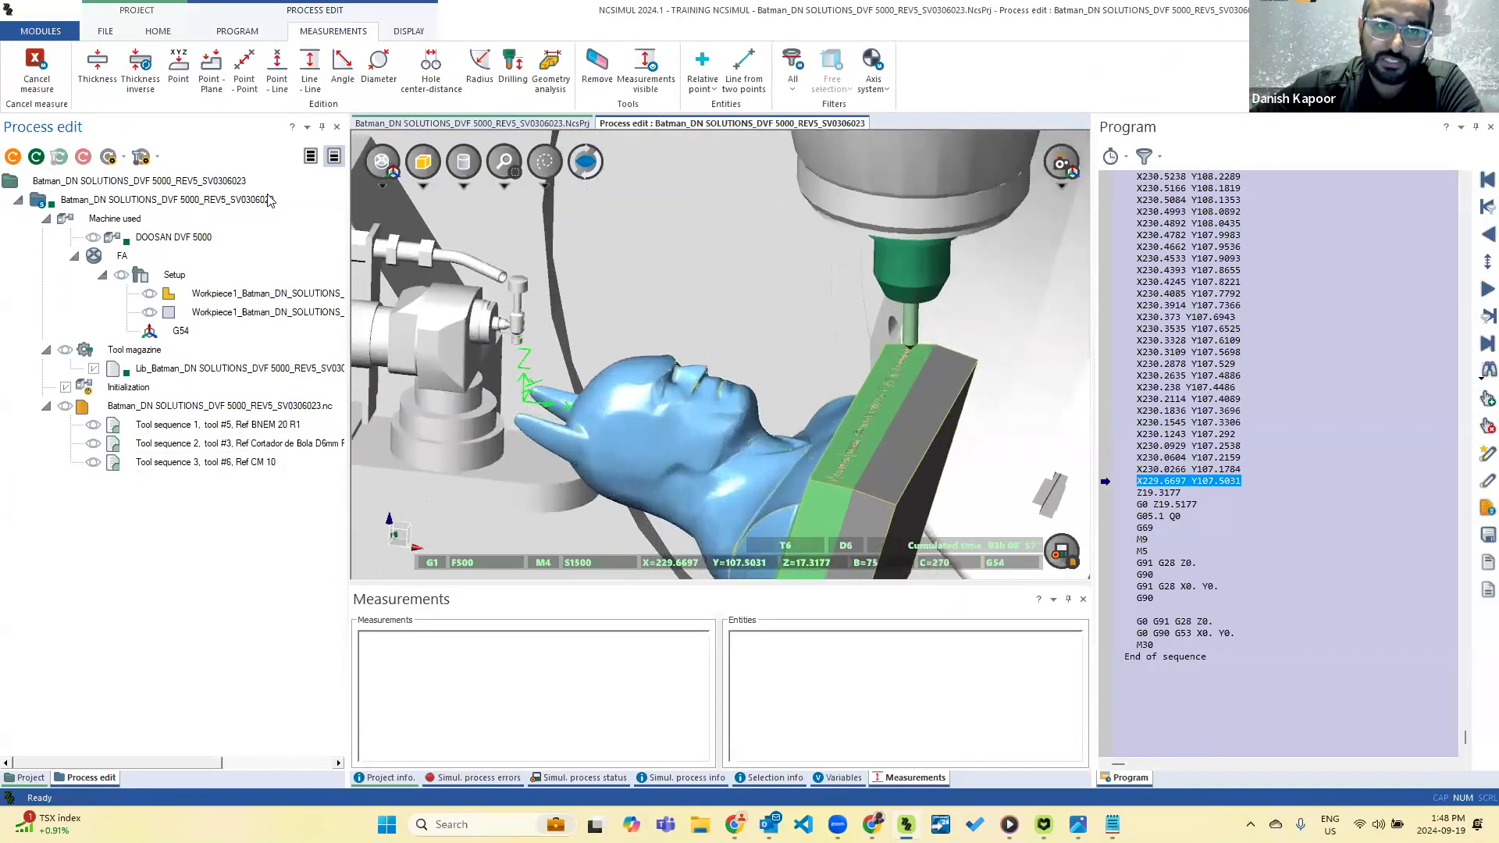
pyautogui.click(97, 69)
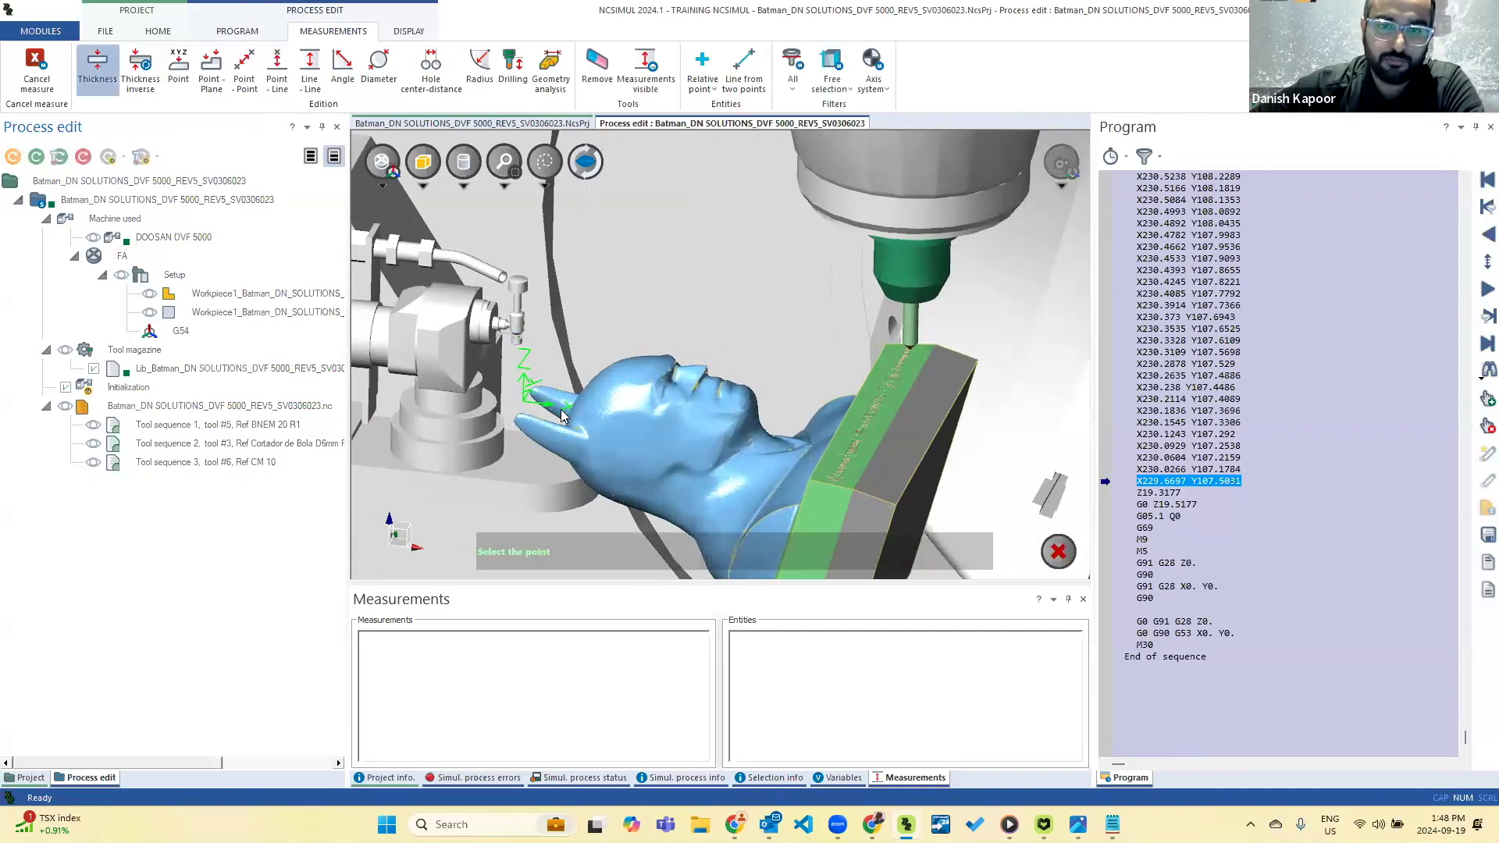
pyautogui.scroll(5, 563, 407)
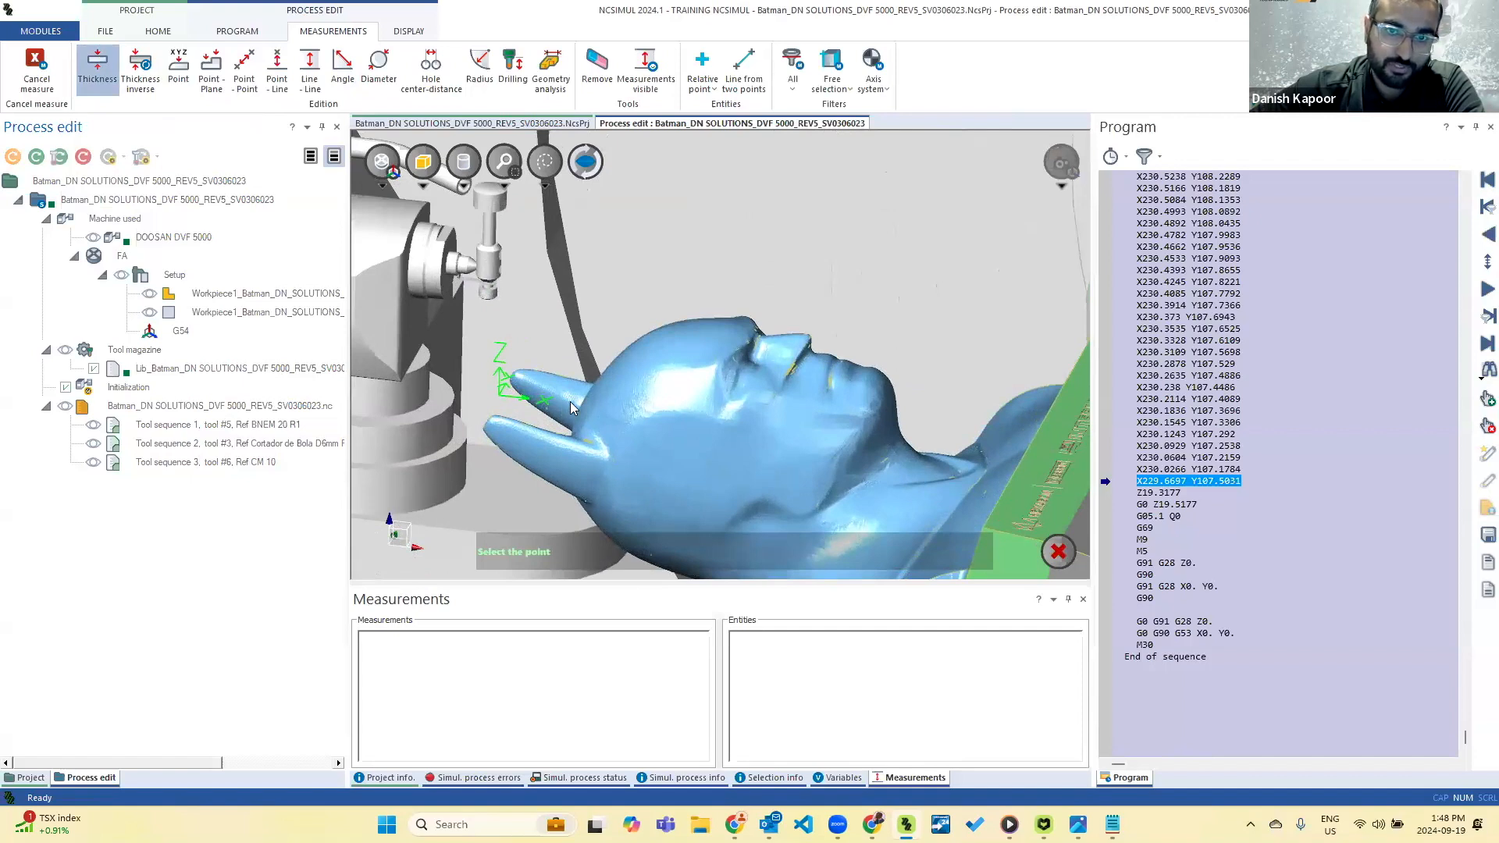
pyautogui.click(569, 401)
pyautogui.moveTo(570, 401); pyautogui.dragTo(594, 456, button='middle')
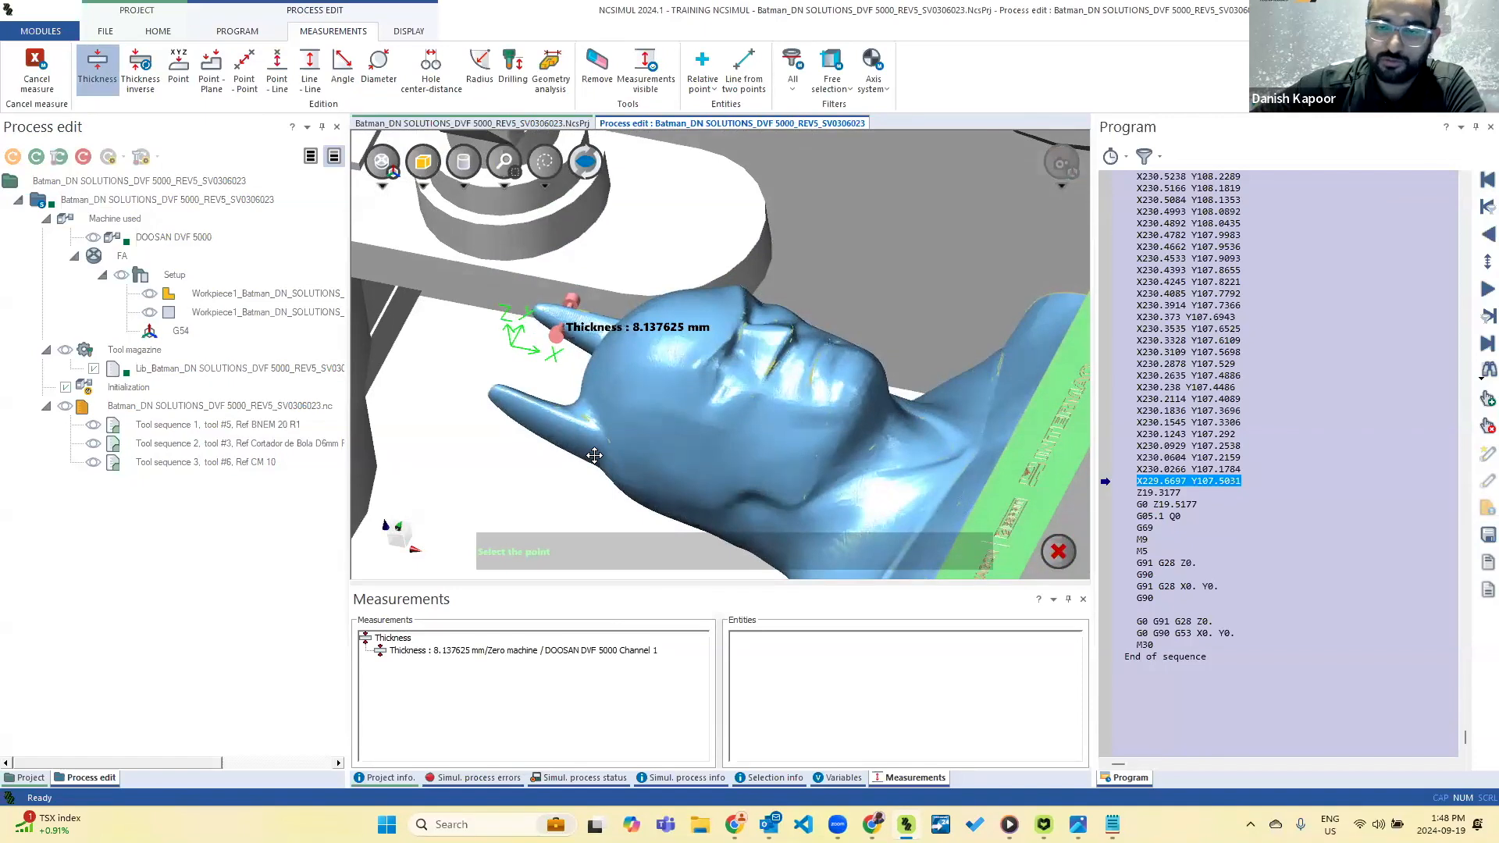
pyautogui.moveTo(594, 455); pyautogui.dragTo(607, 445, button='middle')
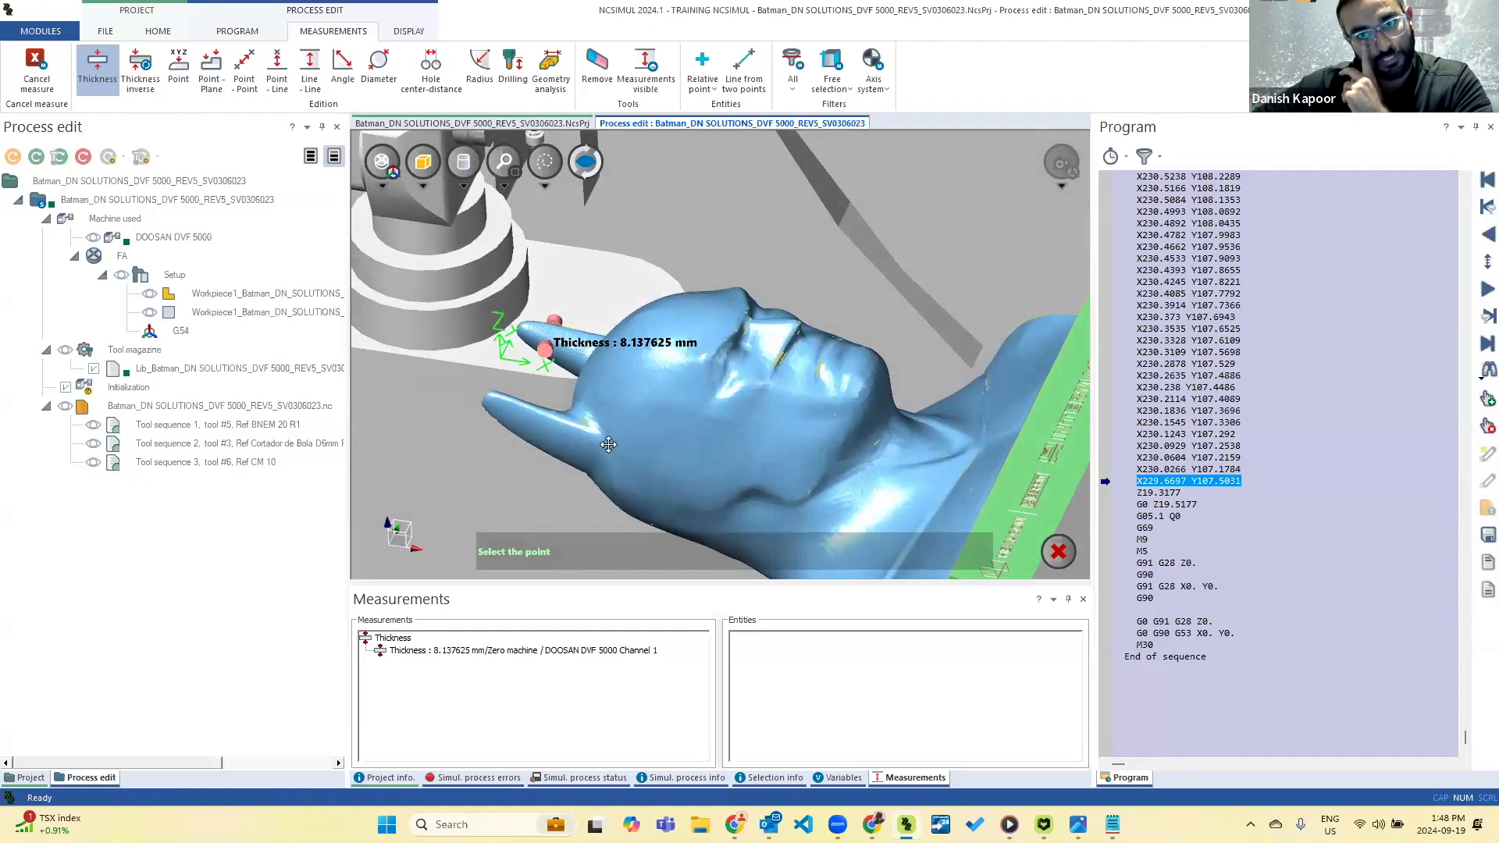
pyautogui.moveTo(608, 444); pyautogui.dragTo(587, 333, button='middle')
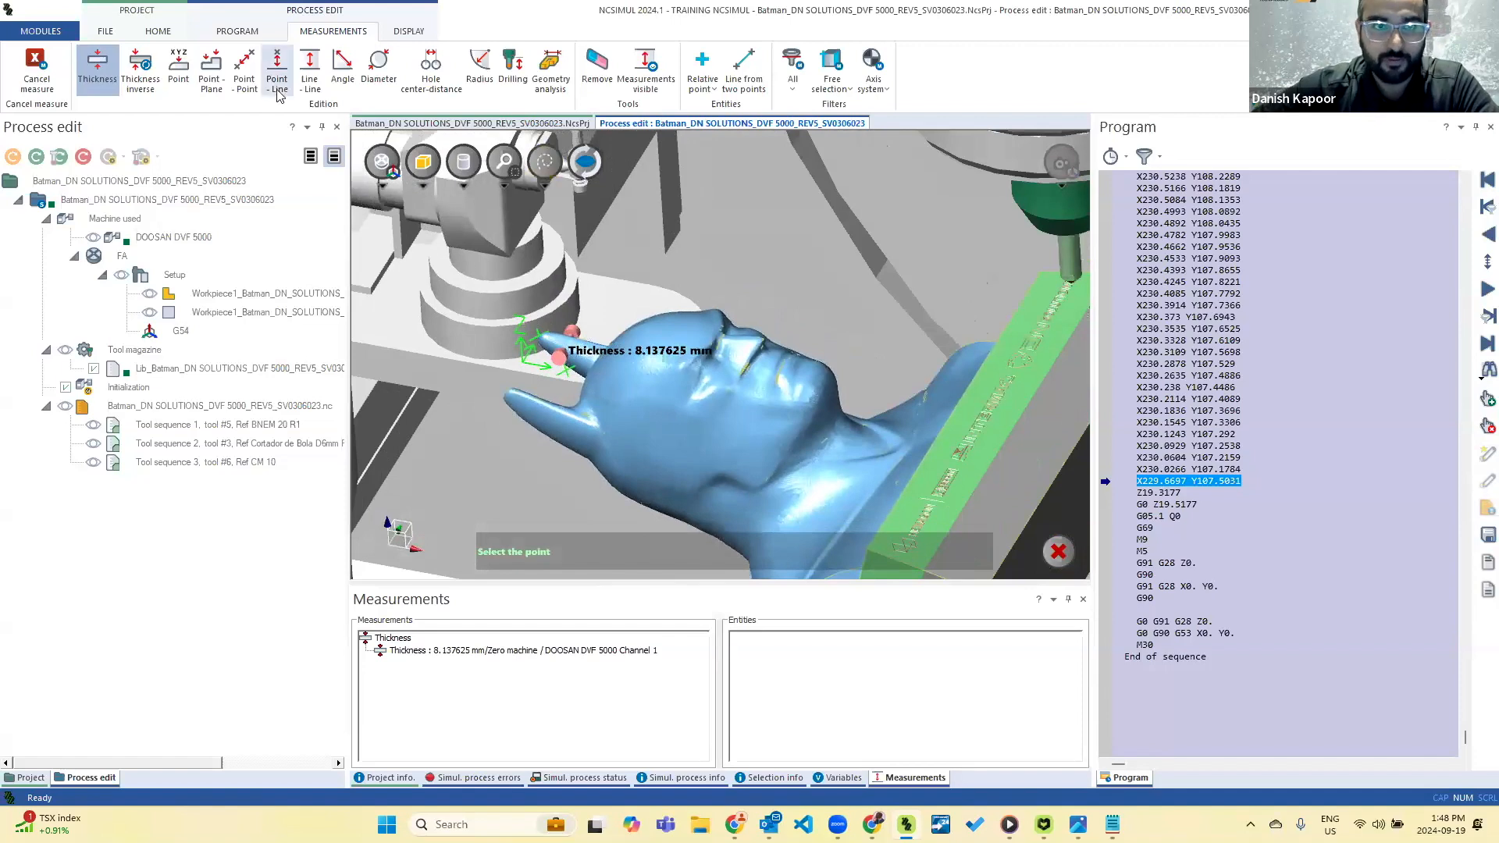
pyautogui.click(34, 69)
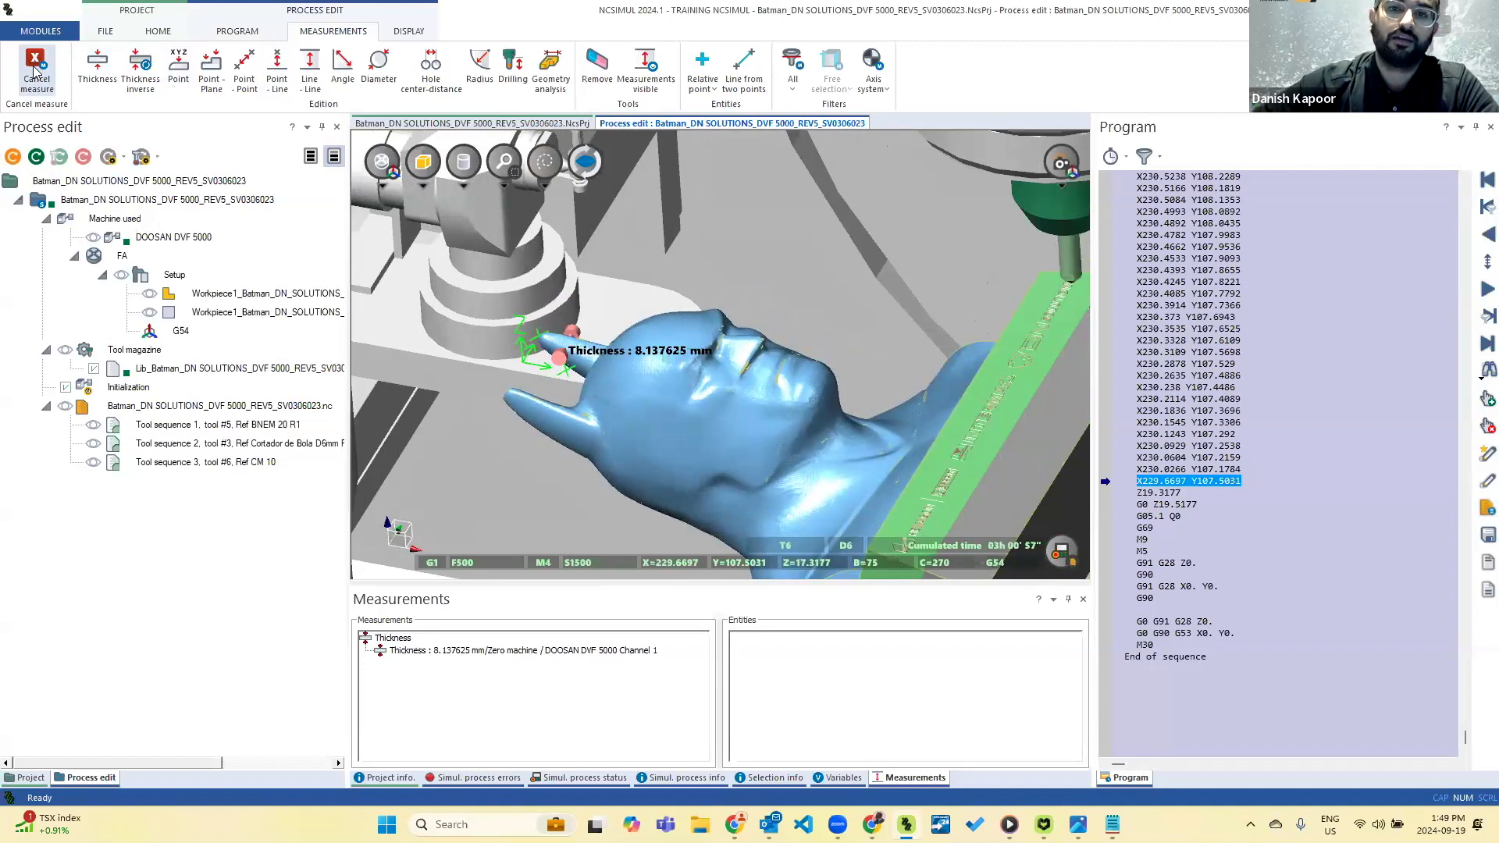
pyautogui.click(598, 68)
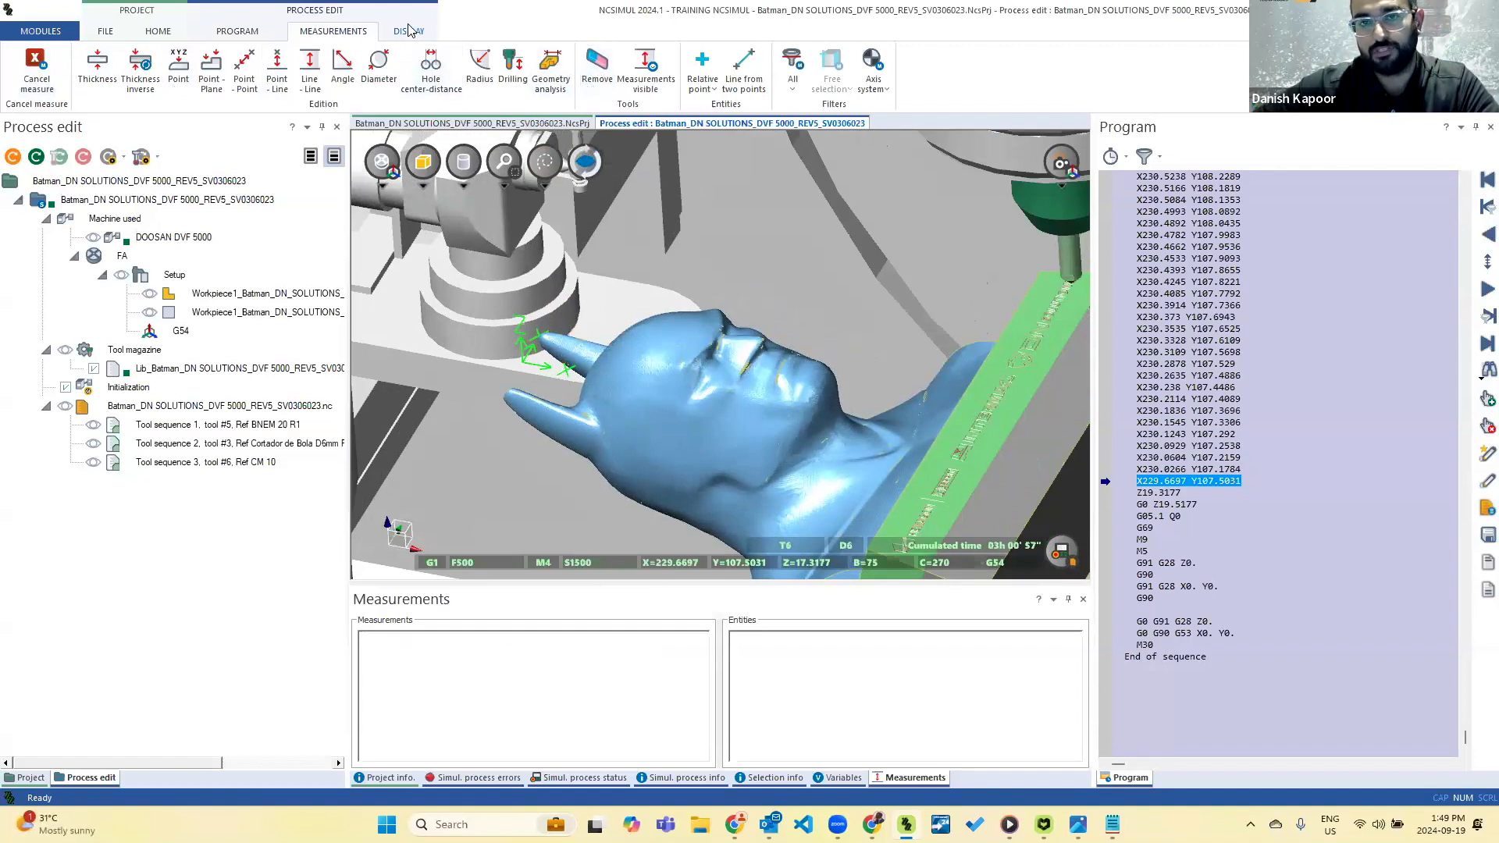
# Show the simulation process errors, and review the cut analysis results in Cut Analysis.png at full size before returning to NCSIMUL.
pyautogui.click(258, 33)
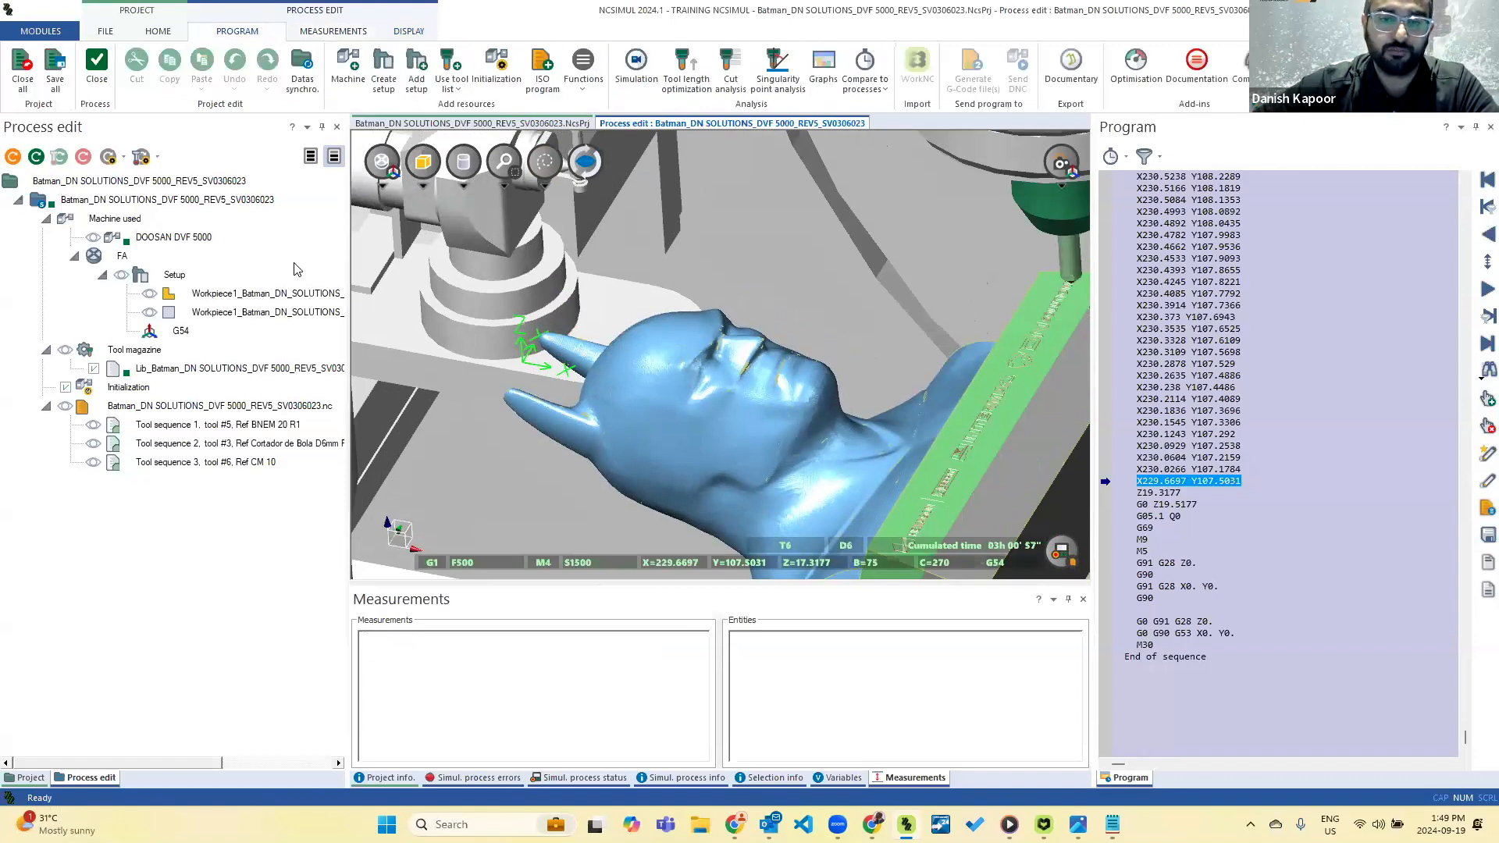
pyautogui.click(498, 779)
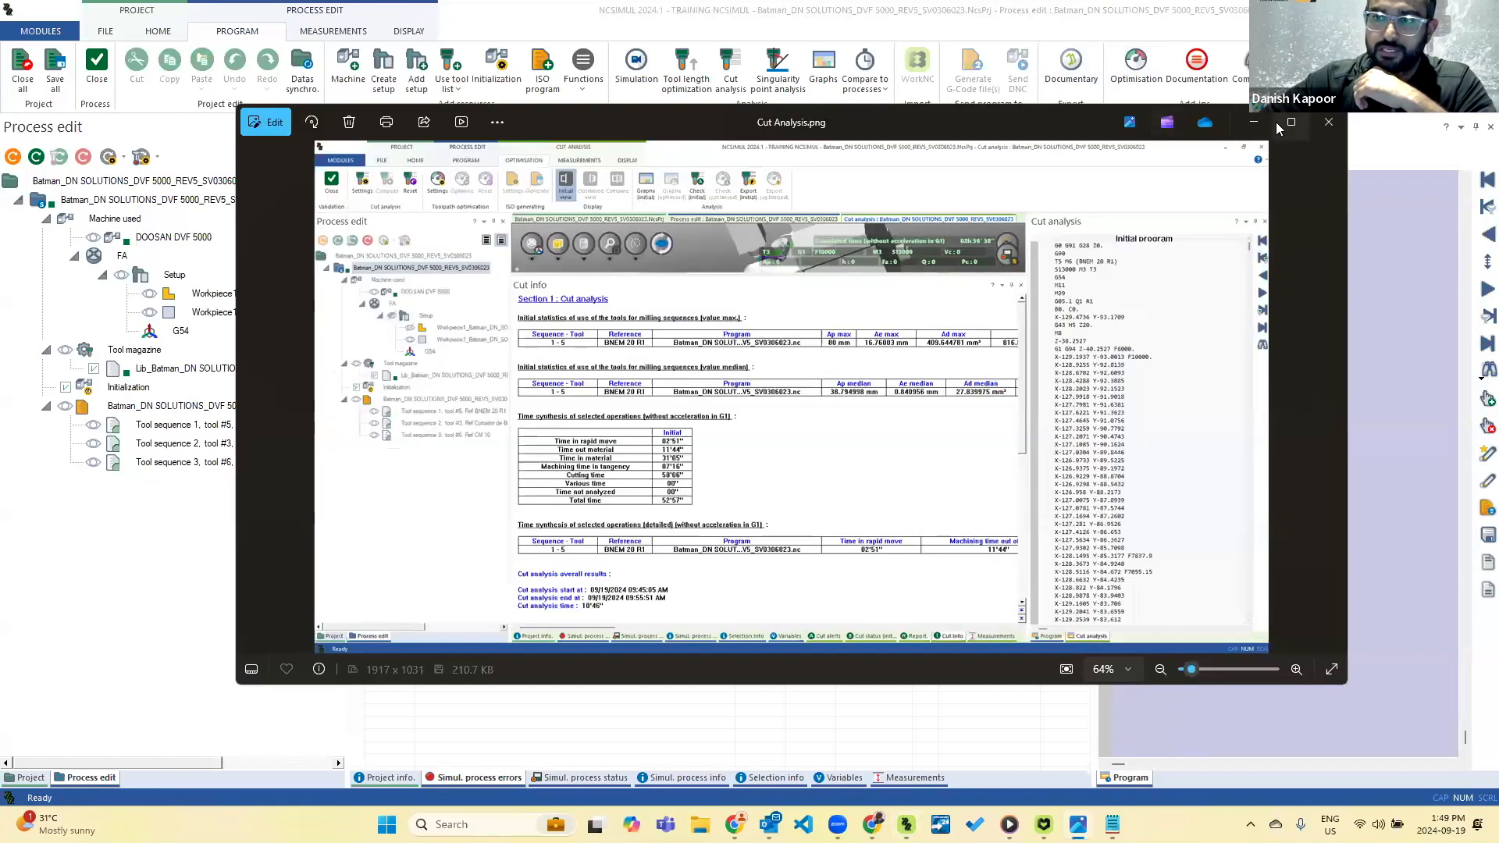
pyautogui.click(1288, 123)
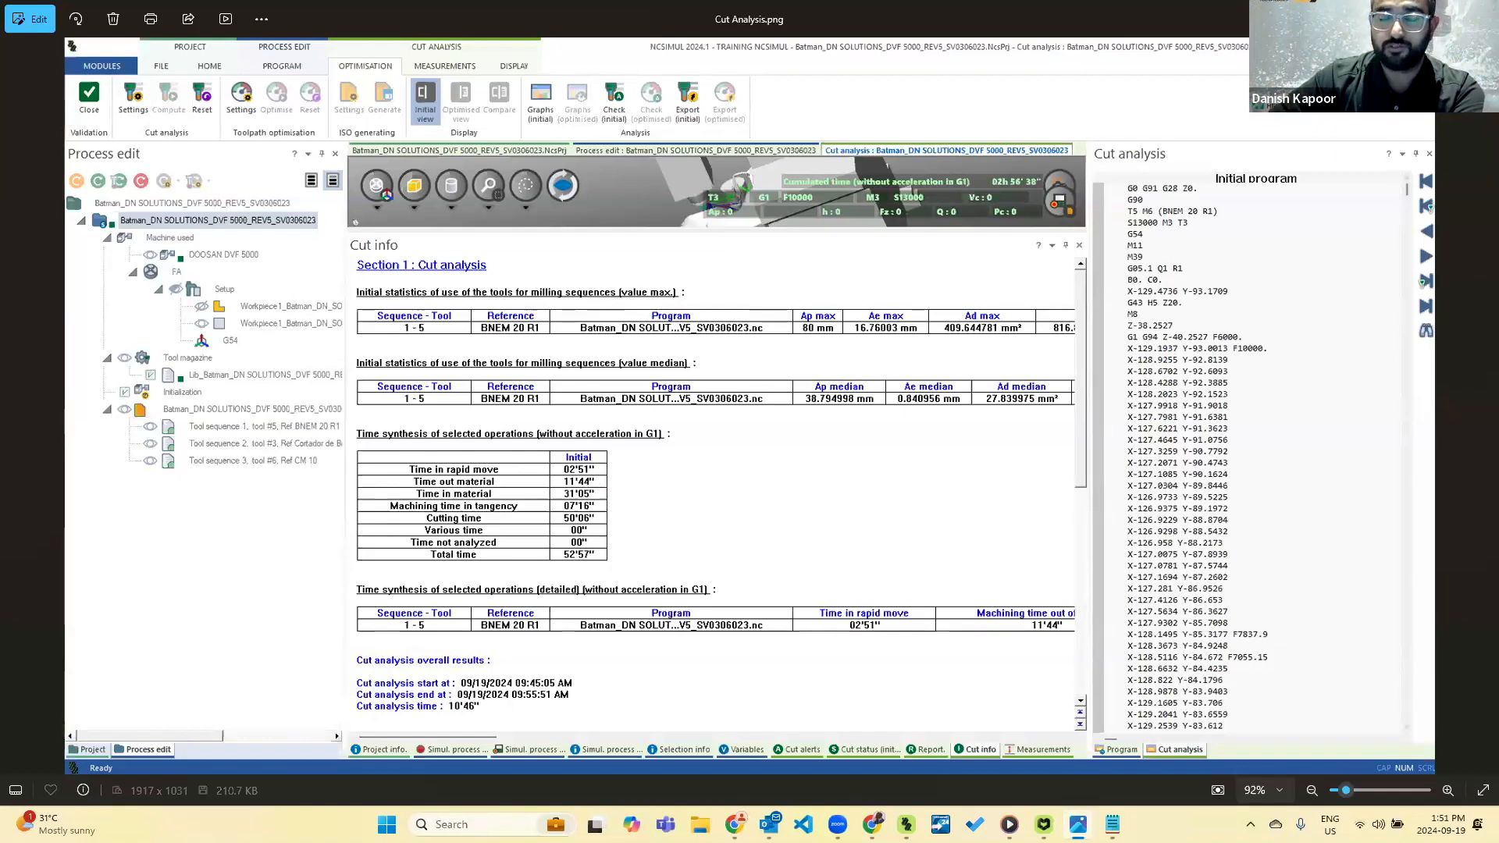
pyautogui.hotkey('alt', 'Tab')
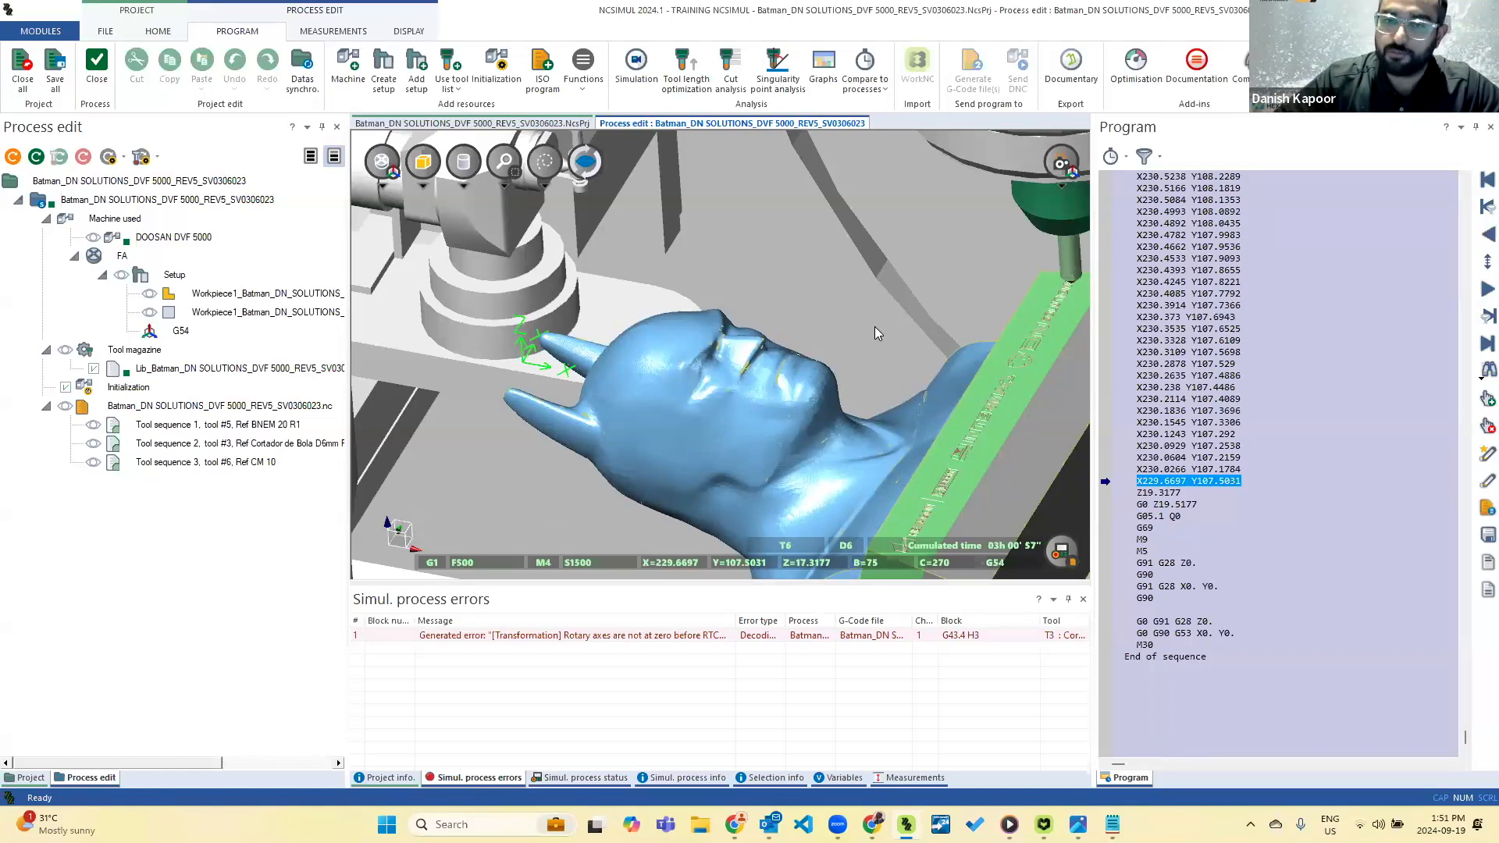
# Open the process documentation and generate a maximised preview of the report with the NCReportMainWorkplan.frx template.
pyautogui.click(1197, 79)
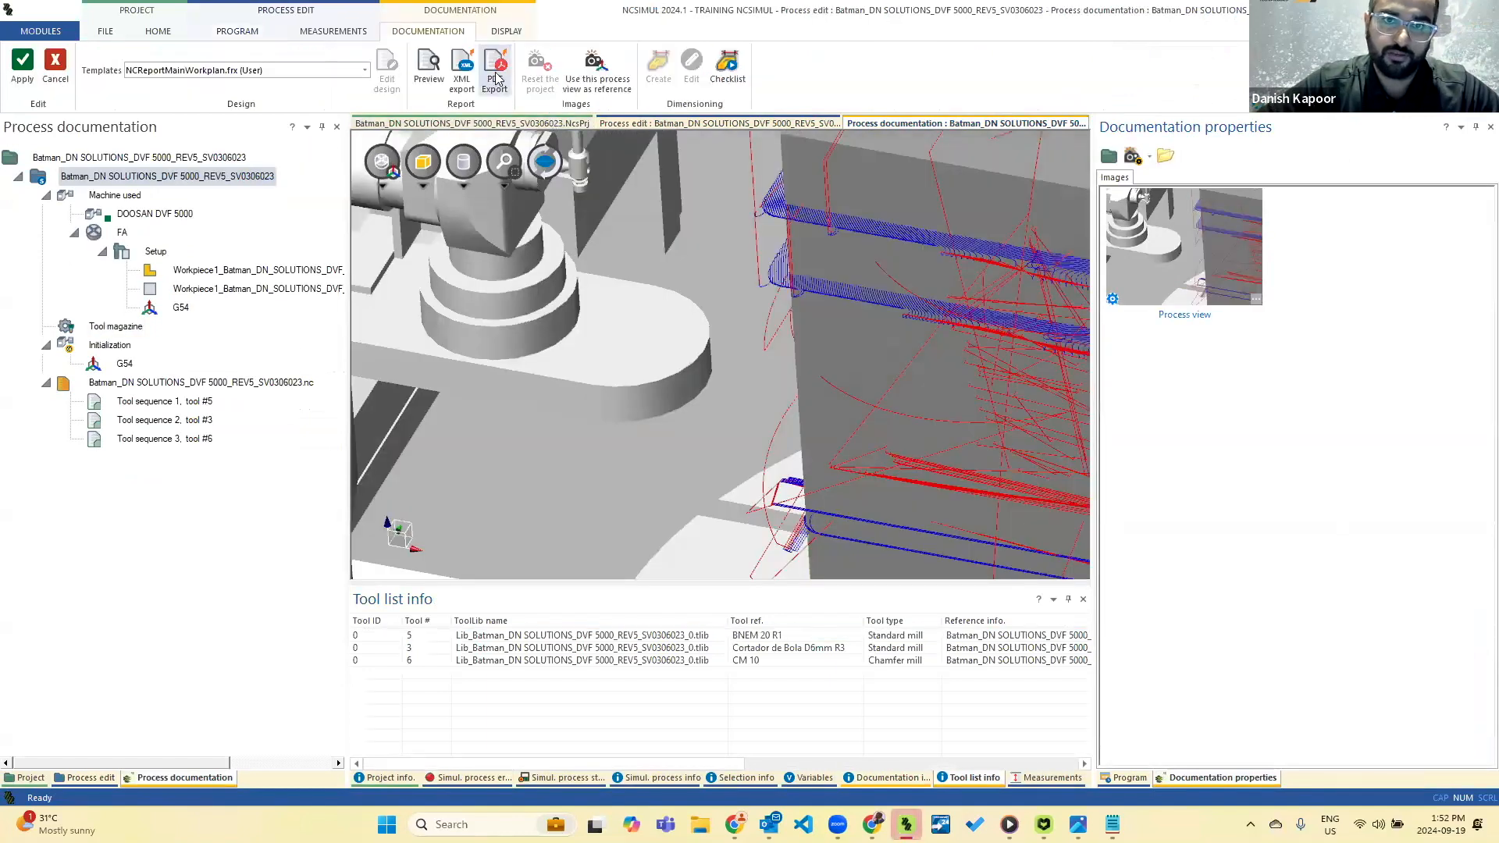
pyautogui.click(428, 61)
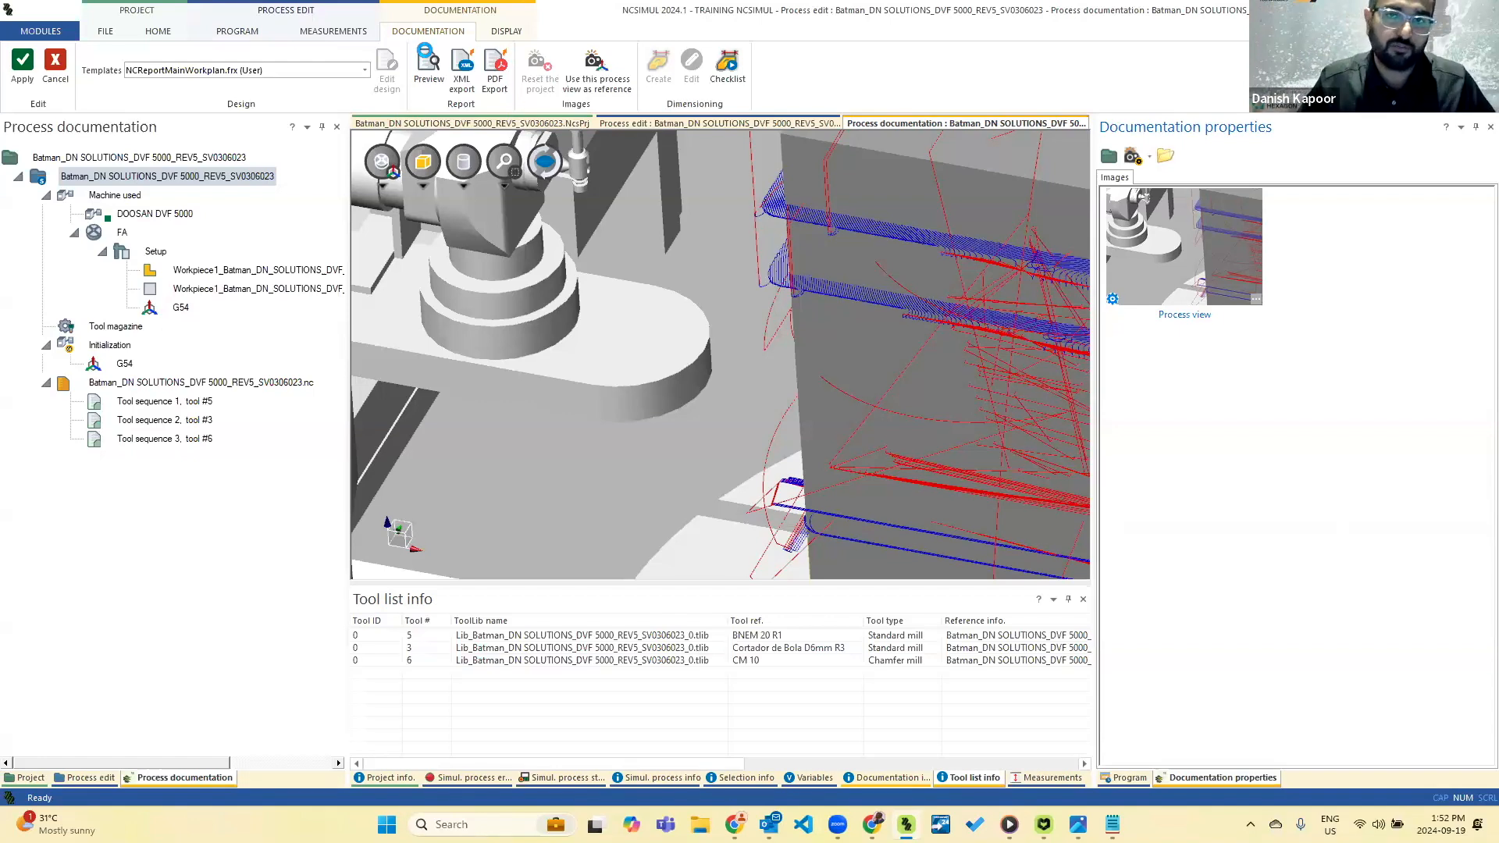
pyautogui.click(428, 63)
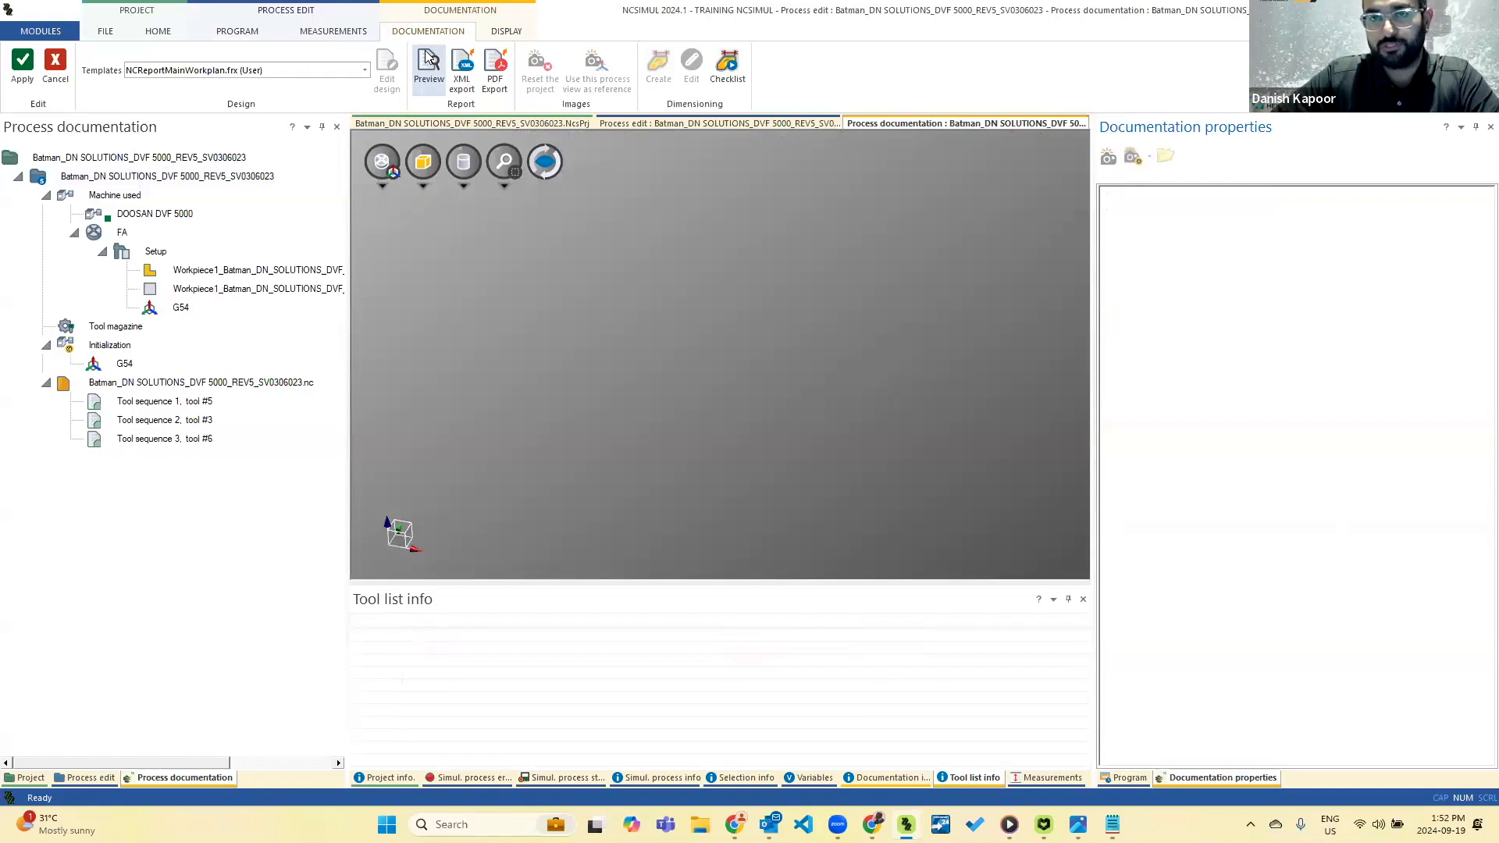
pyautogui.click(428, 58)
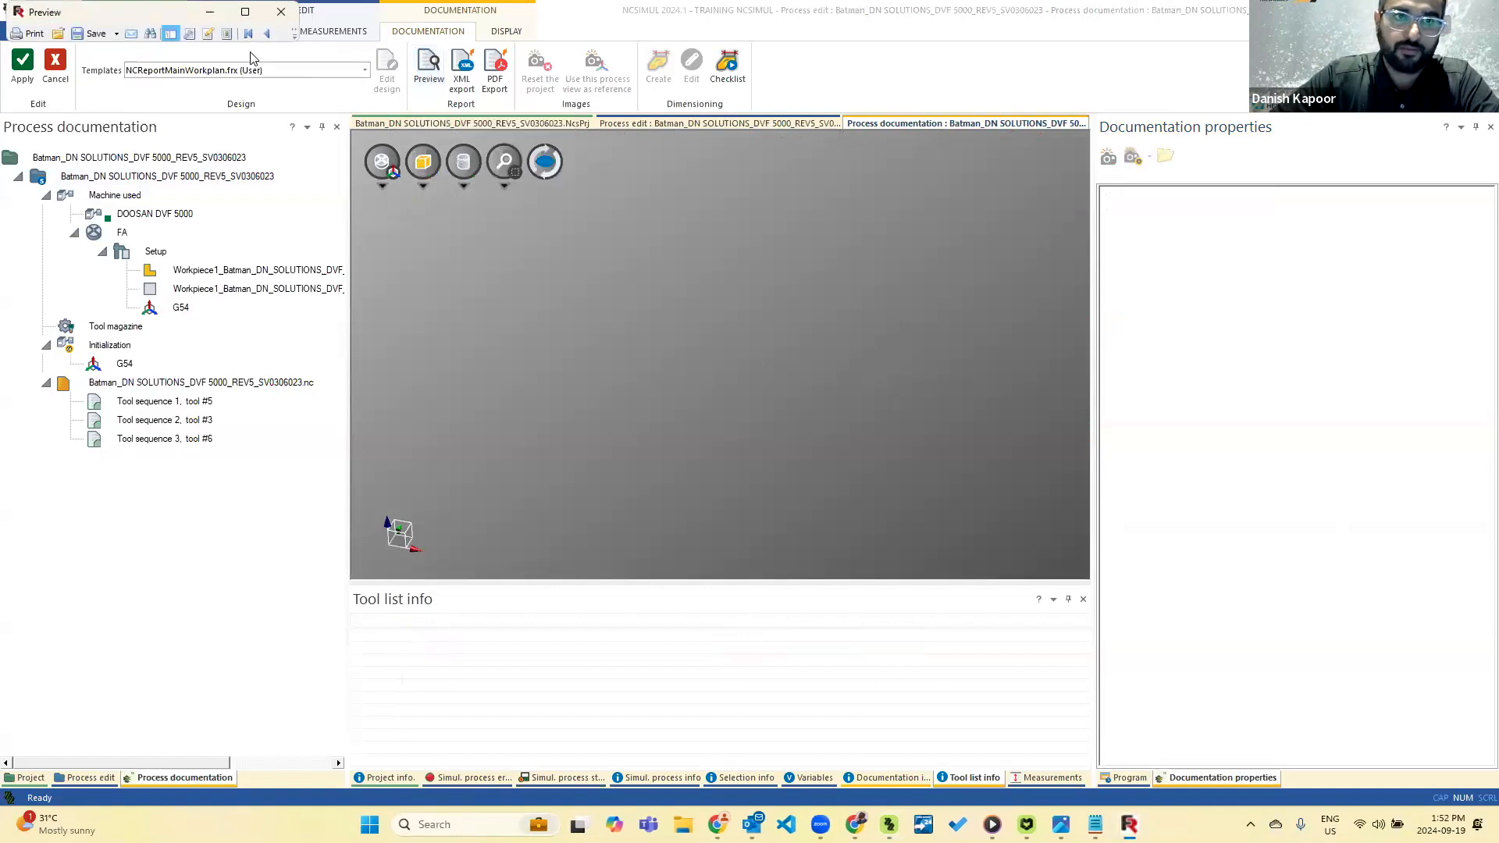
pyautogui.click(245, 11)
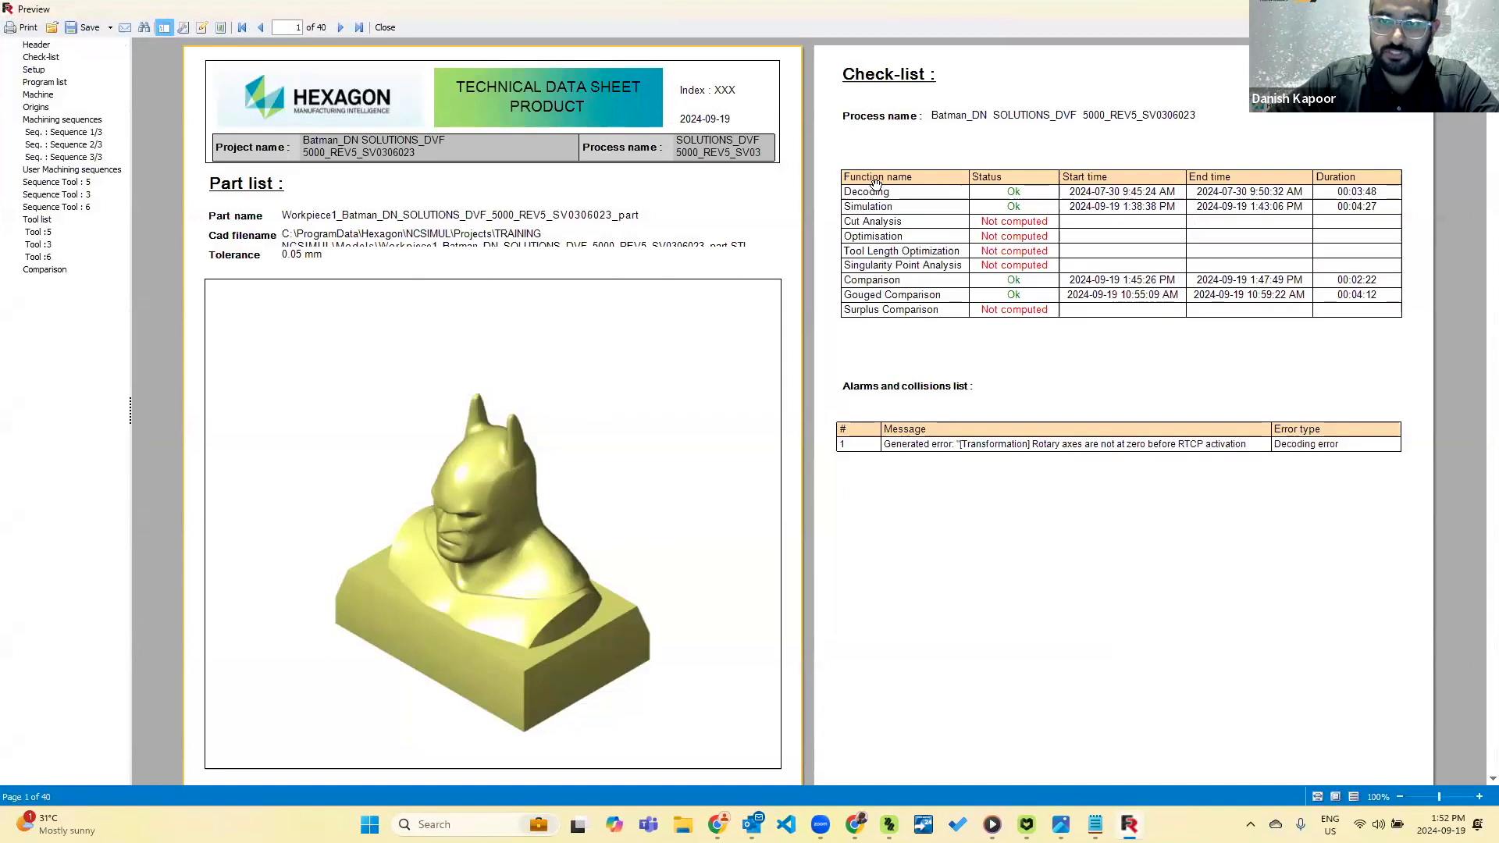
# Review the report's part list, check-list, setup, program, machine and origins pages, and the data and tool sequence views of machining sequences 1/3 and 2/3.
pyautogui.scroll(-7, 982, 323)
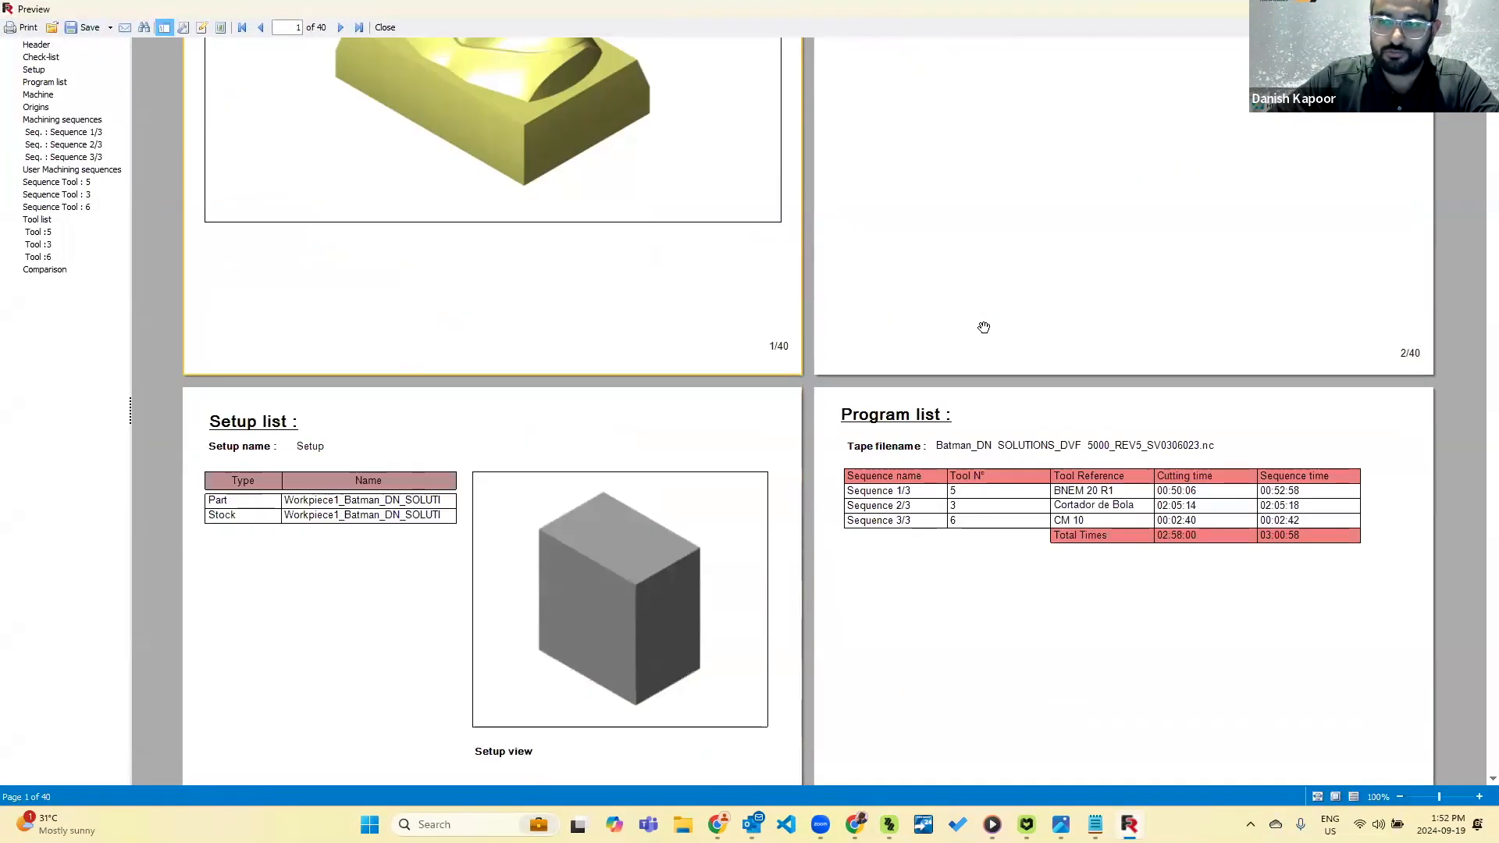
pyautogui.scroll(-15, 733, 402)
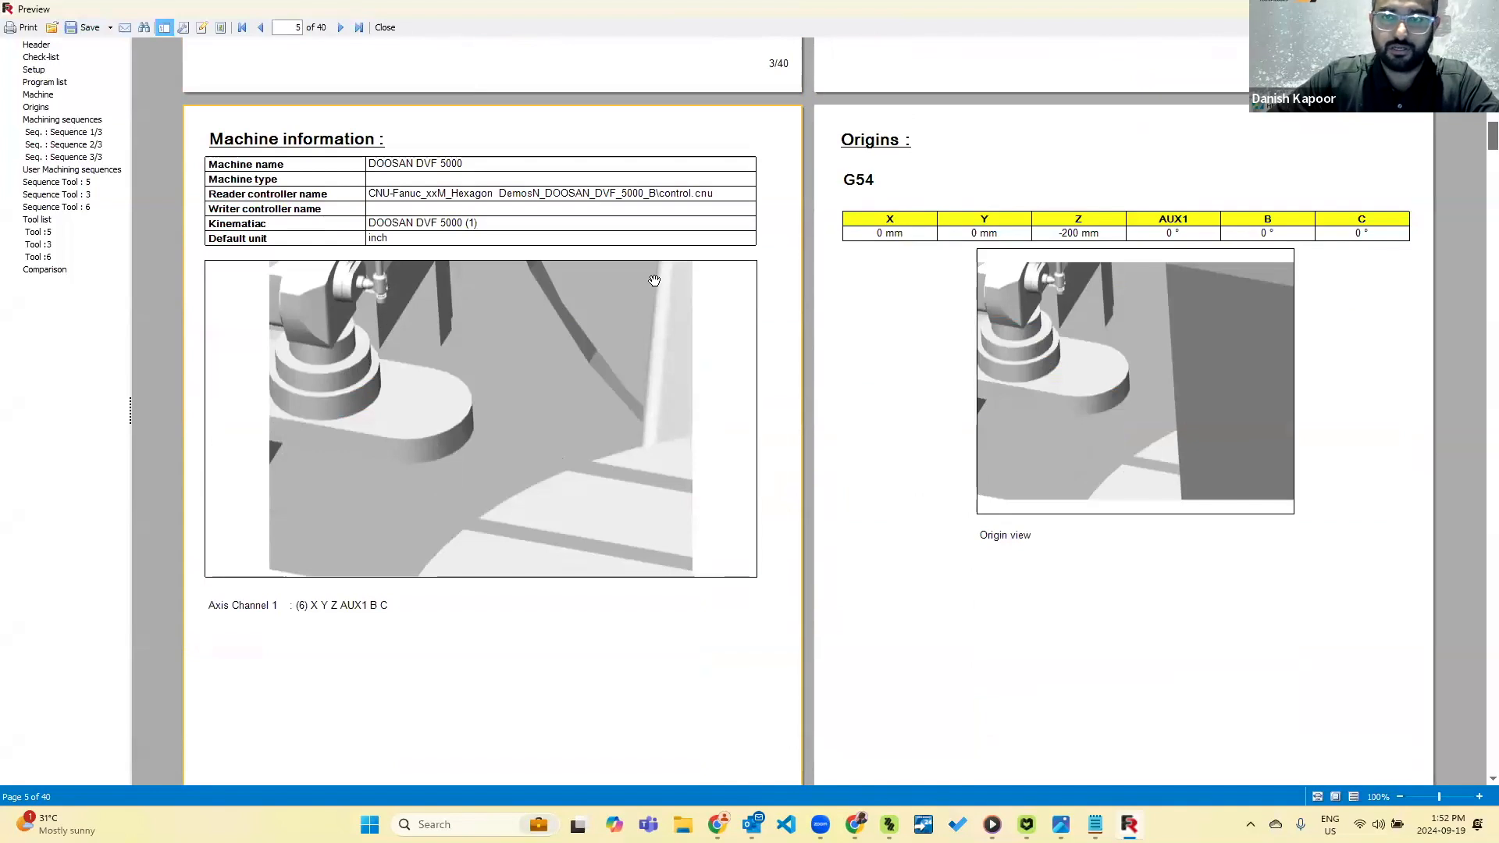
pyautogui.scroll(-10, 615, 333)
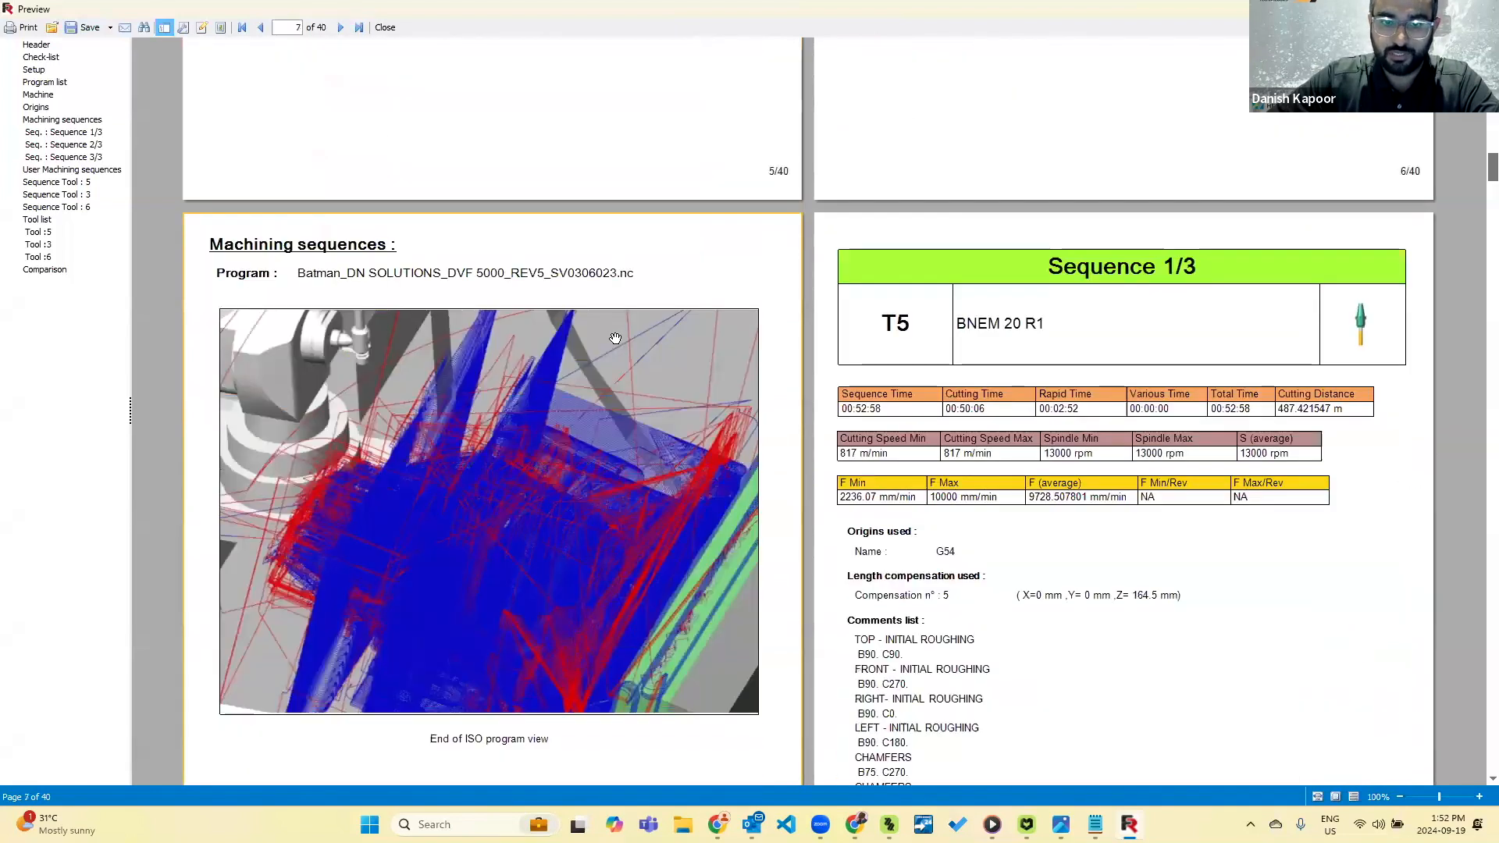
pyautogui.scroll(-5, 626, 402)
pyautogui.scroll(3, 937, 227)
pyautogui.scroll(-3, 999, 217)
pyautogui.scroll(-8, 1056, 218)
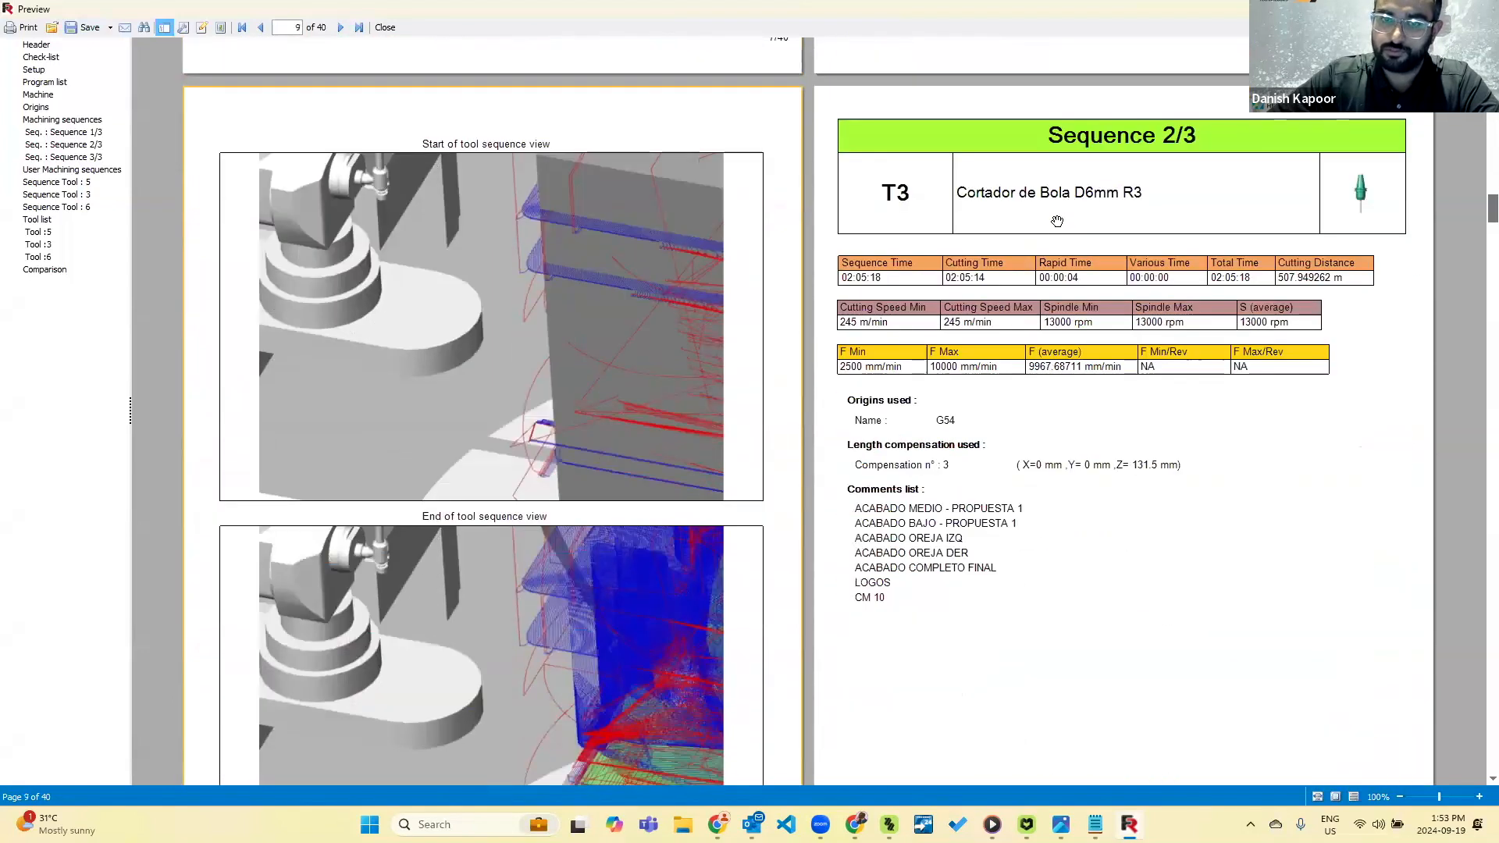
pyautogui.scroll(-5, 570, 390)
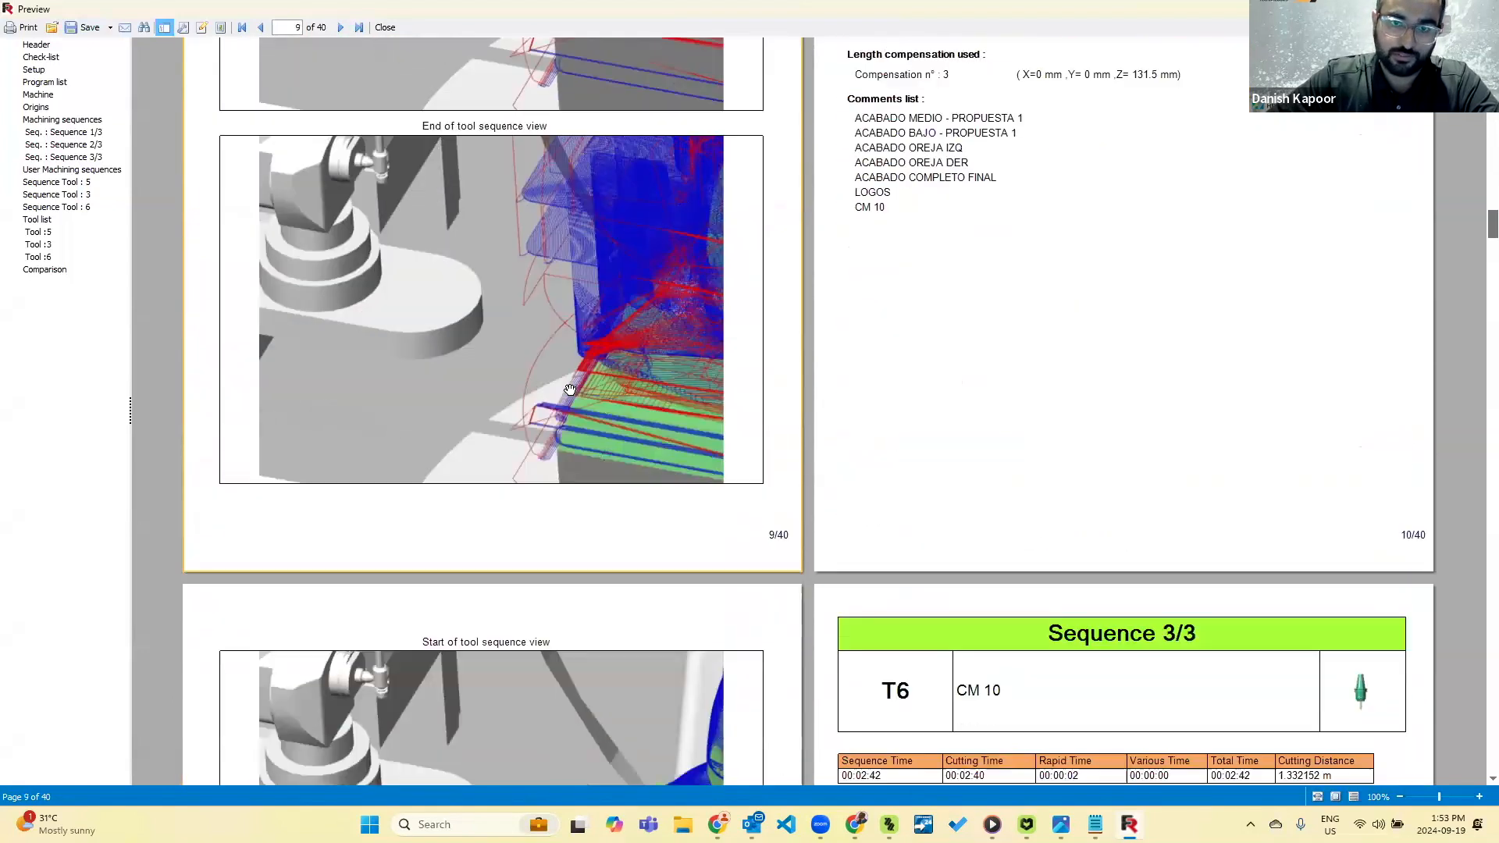
pyautogui.scroll(5, 570, 390)
pyautogui.scroll(-4, 570, 389)
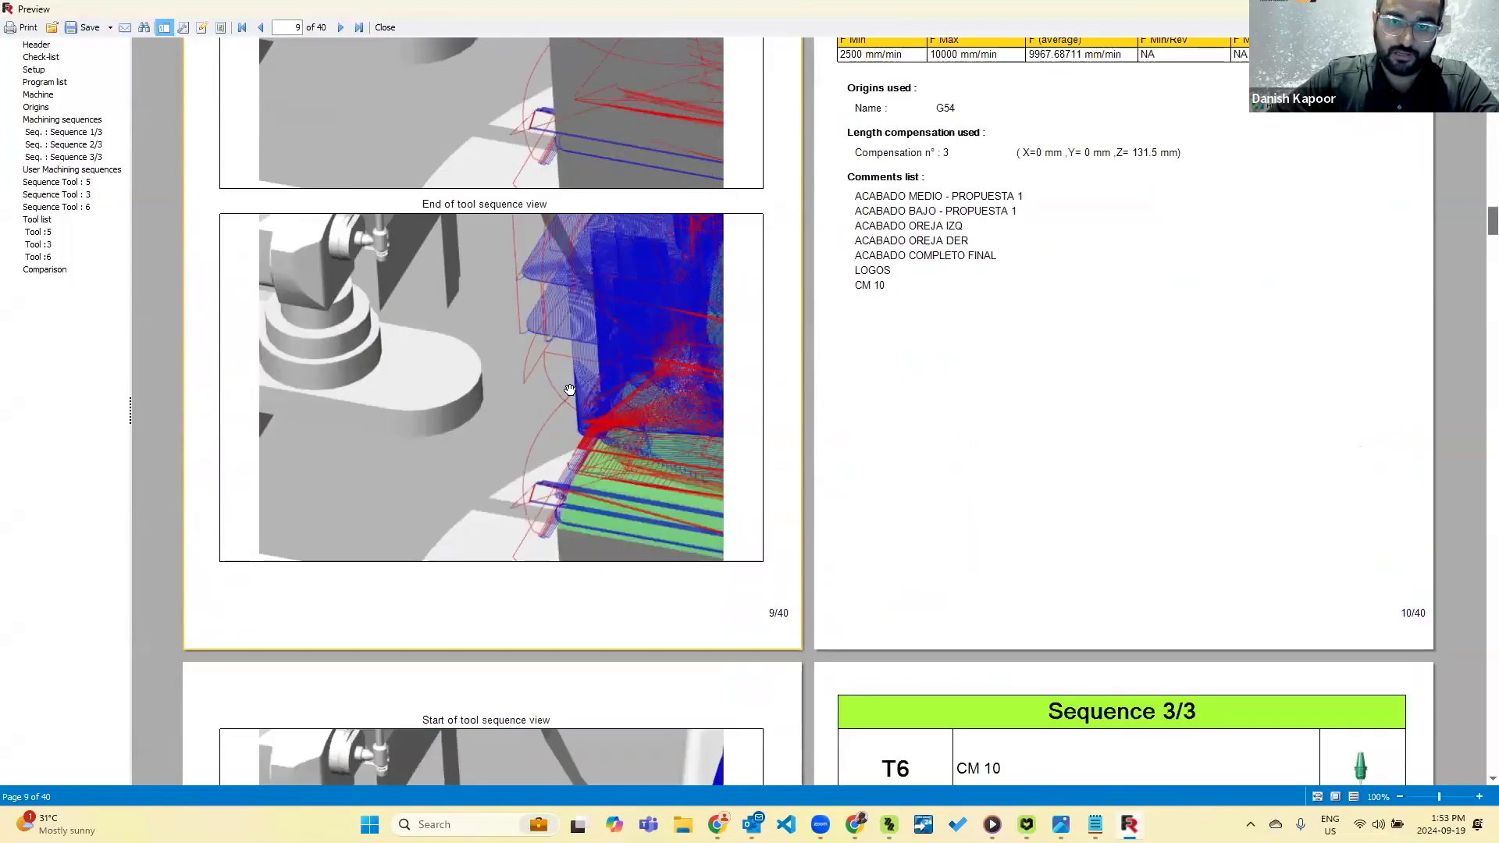
# Review the report from machining sequence 3/3 through the user machining sequences to the tool list, and return from the preview to the process documentation.
pyautogui.scroll(-6, 550, 394)
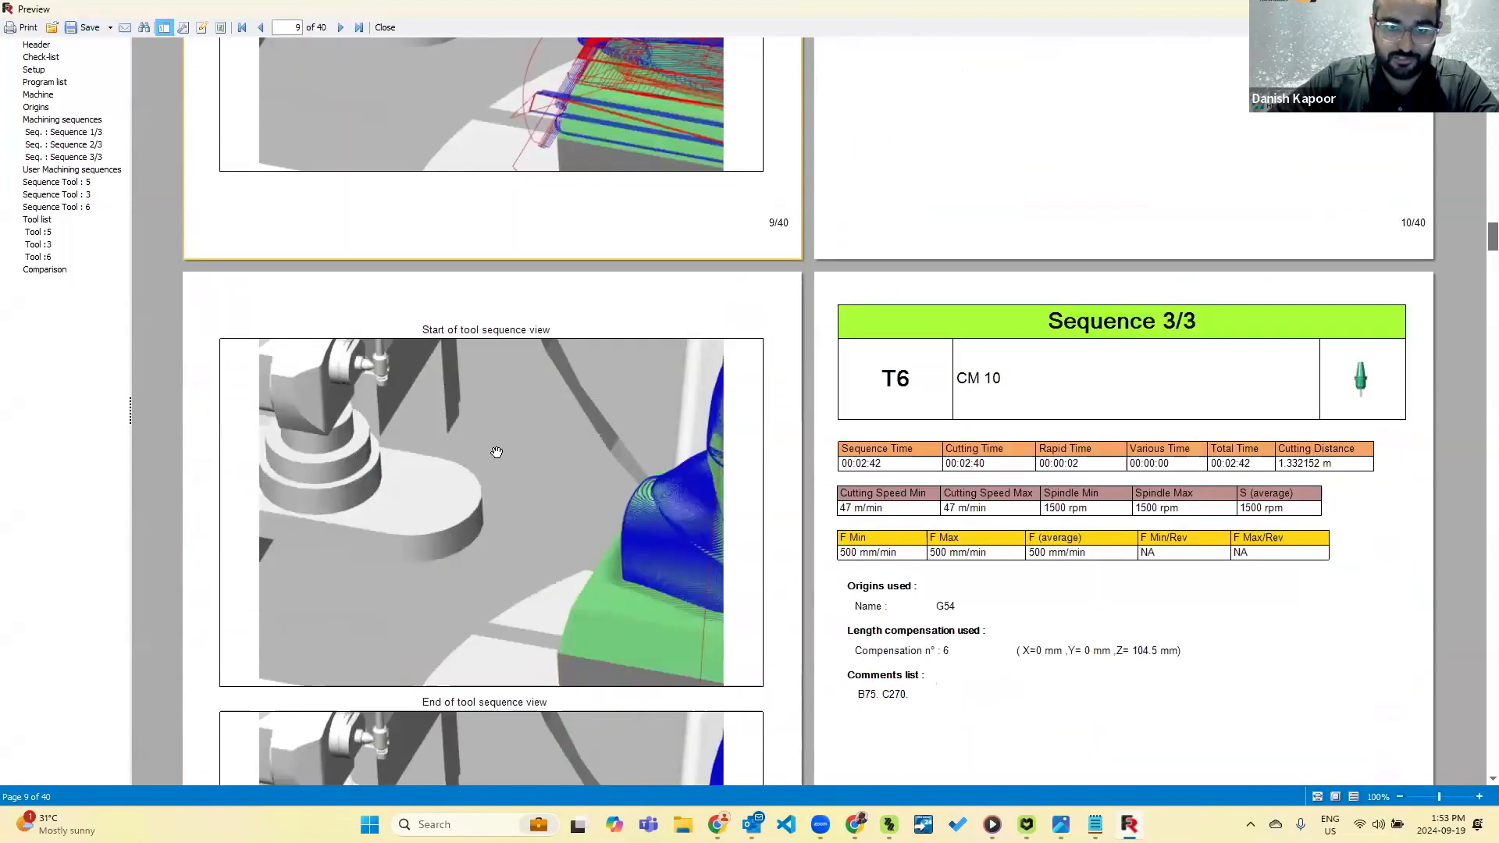
pyautogui.scroll(-2, 498, 442)
pyautogui.scroll(-2, 498, 442)
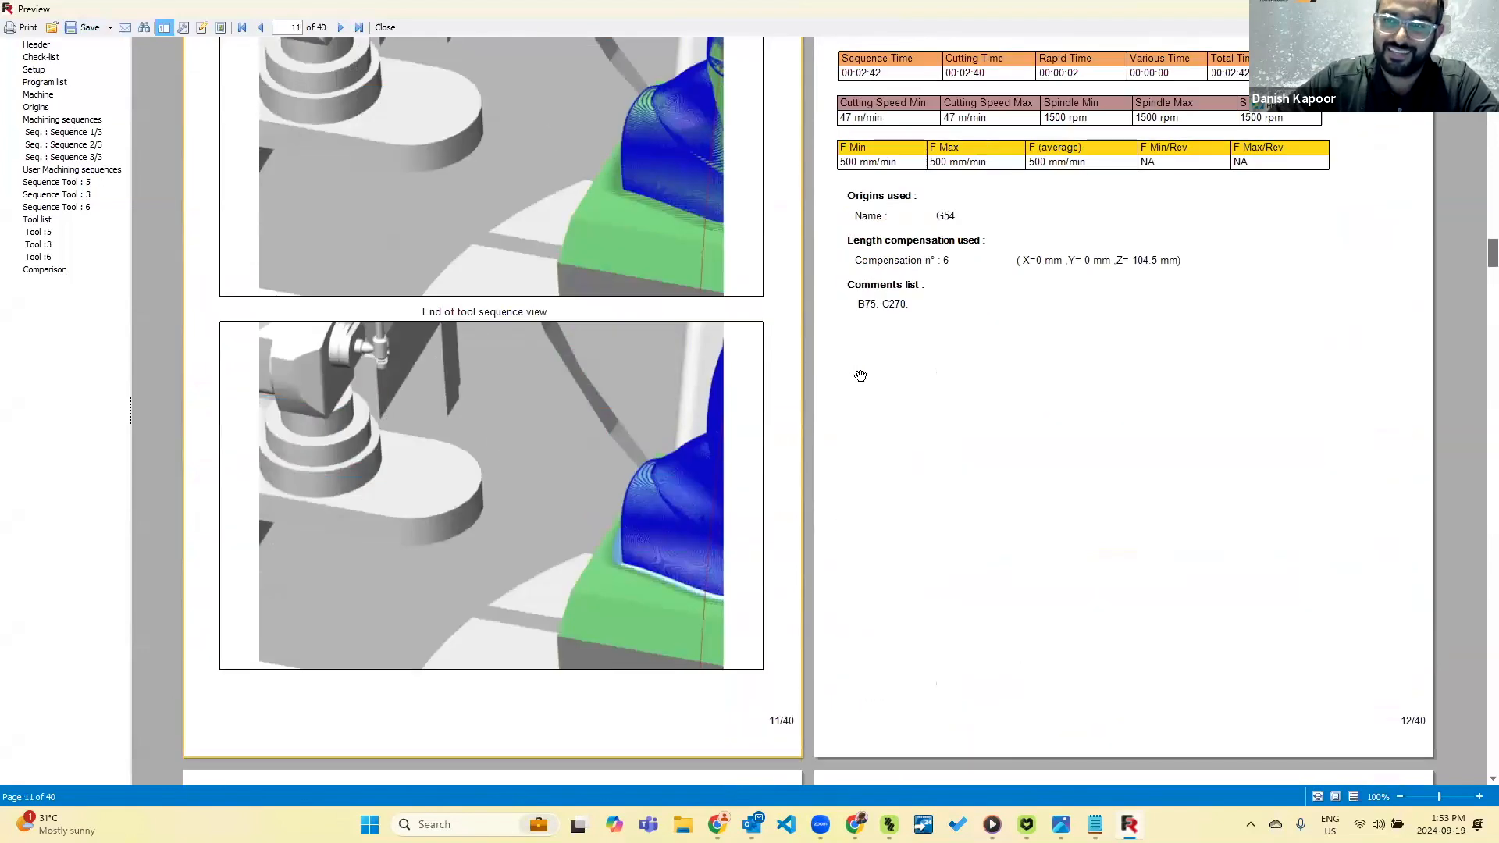
pyautogui.scroll(4, 1007, 314)
pyautogui.scroll(-12, 1007, 314)
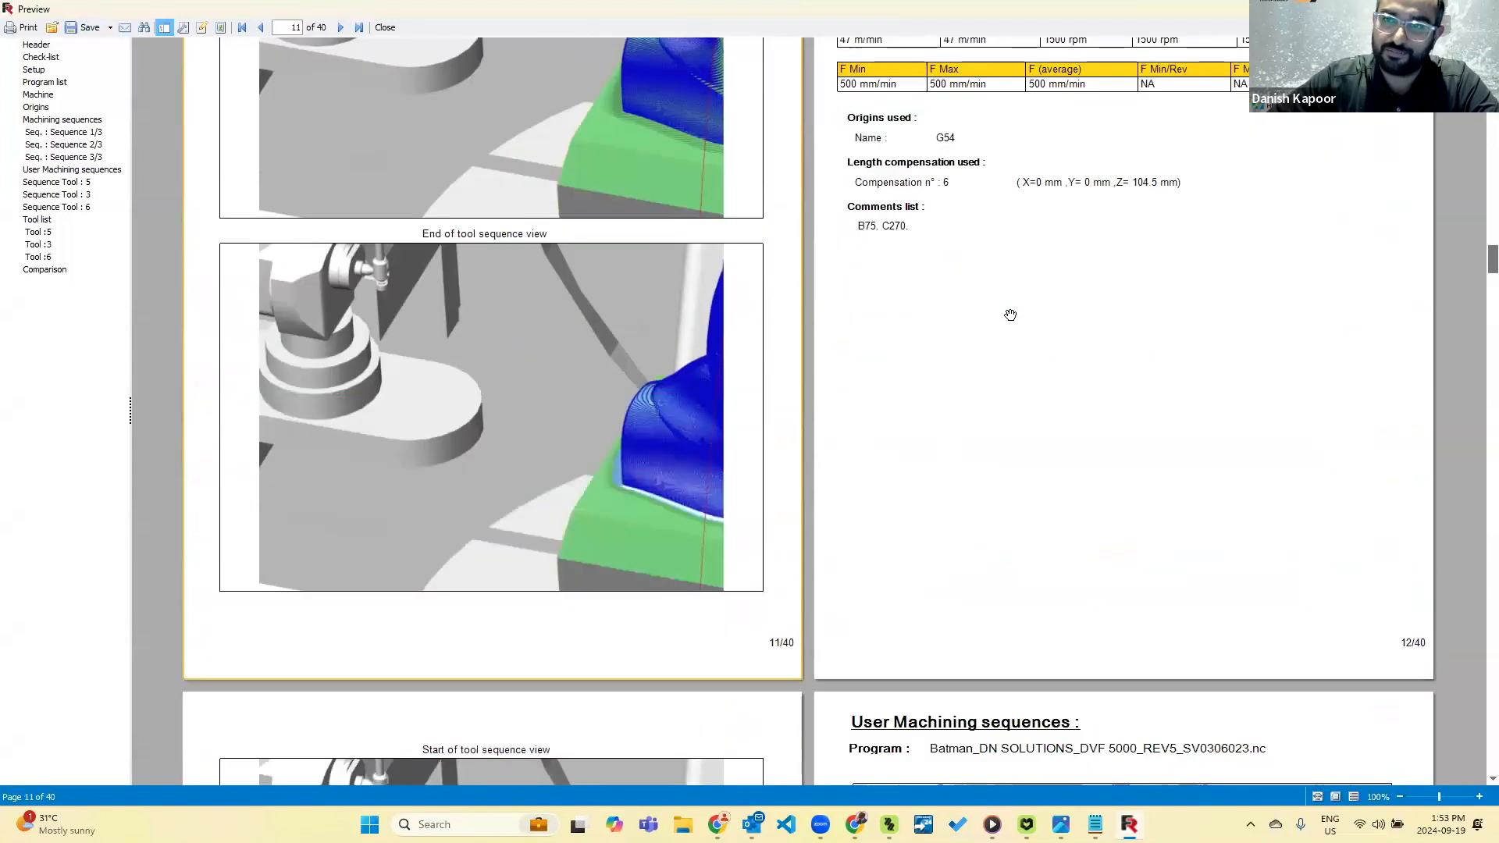
pyautogui.scroll(-2, 1010, 314)
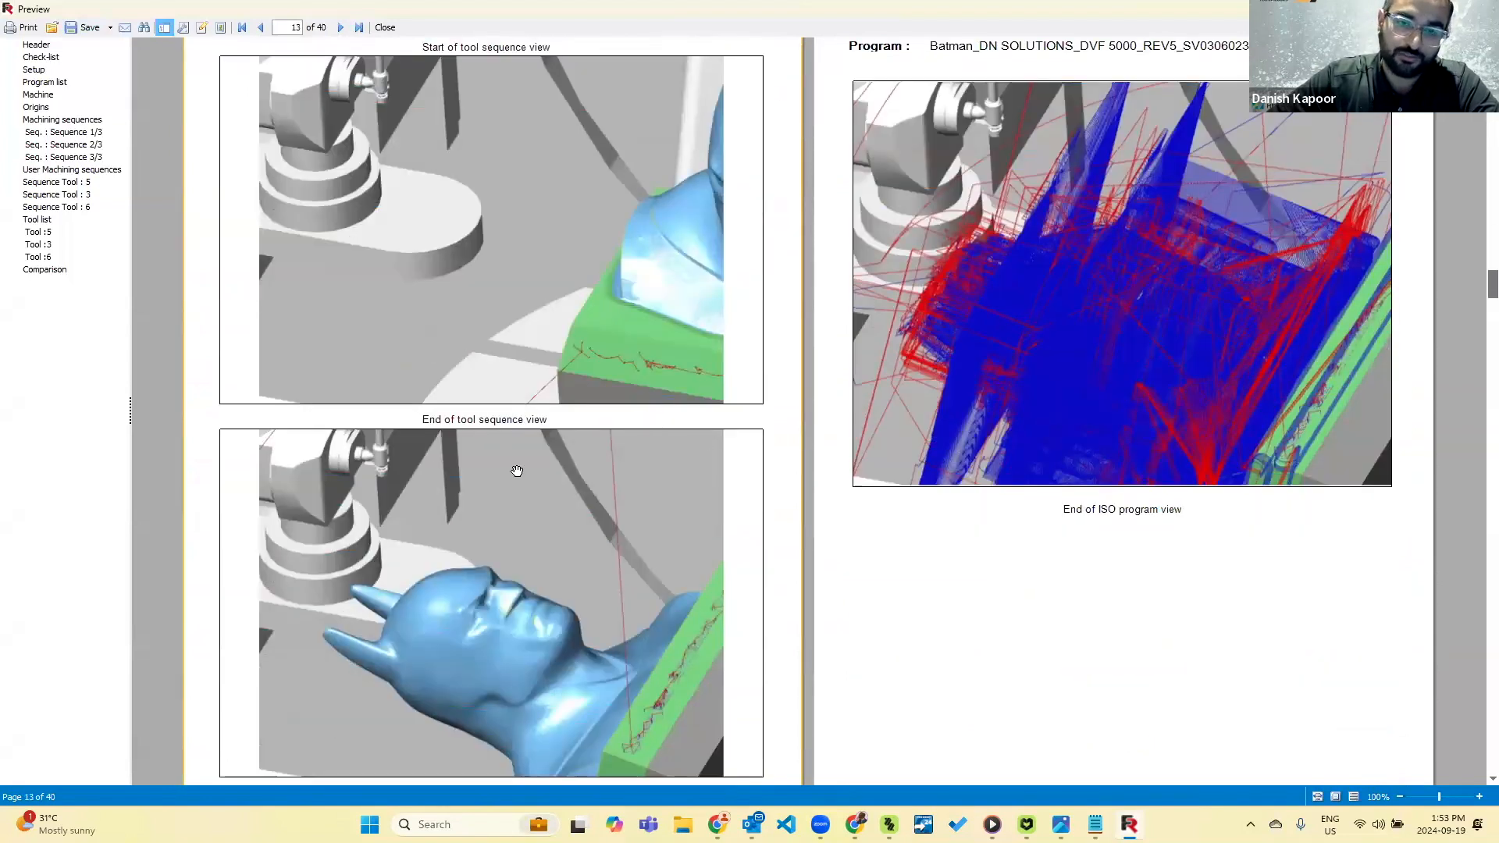
pyautogui.scroll(-2, 517, 471)
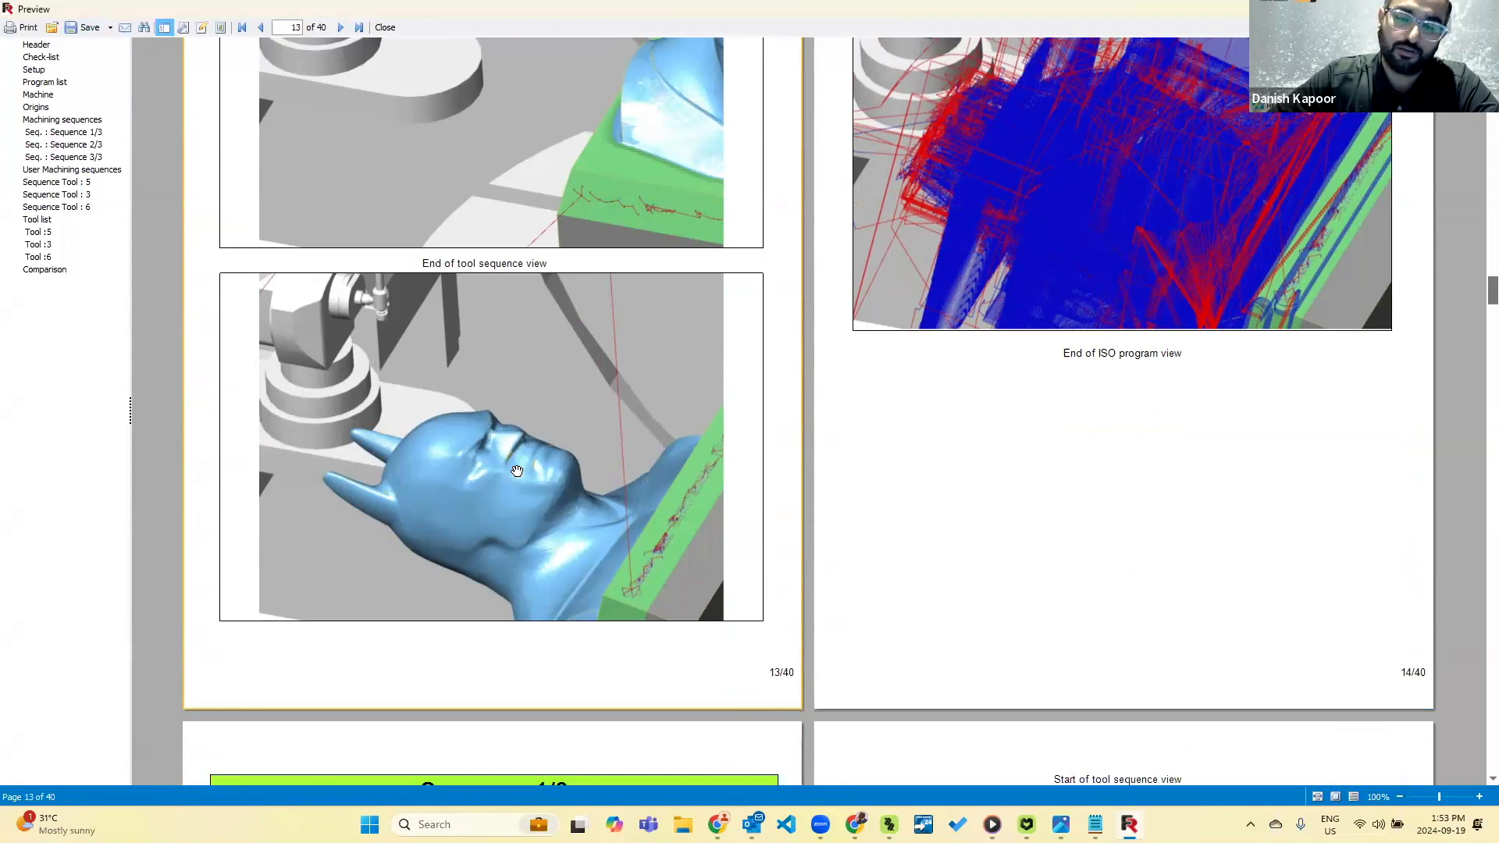
pyautogui.scroll(-4, 517, 470)
pyautogui.scroll(-4, 517, 471)
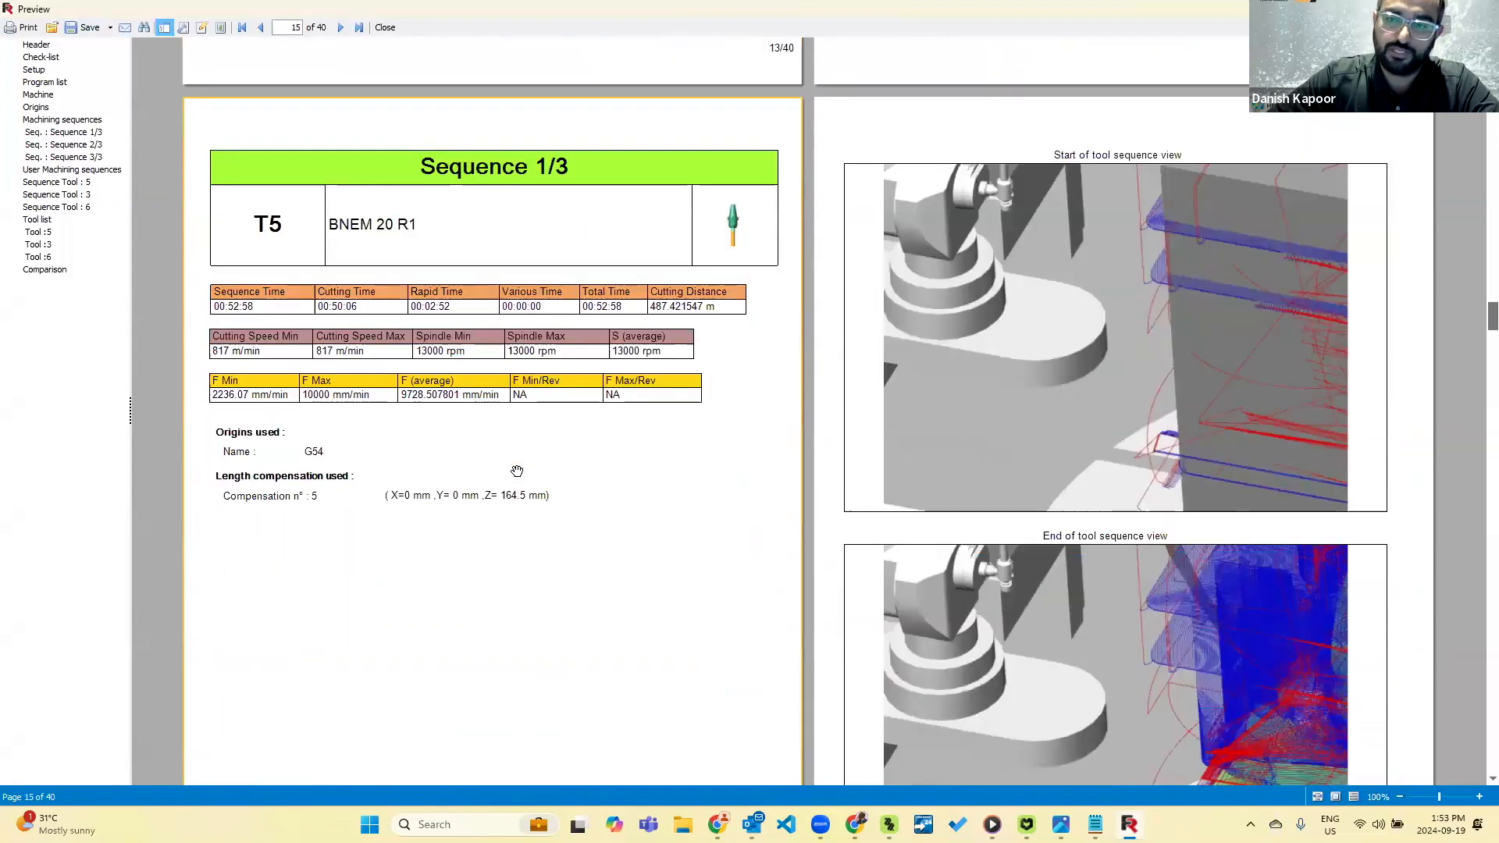
pyautogui.scroll(-18, 517, 471)
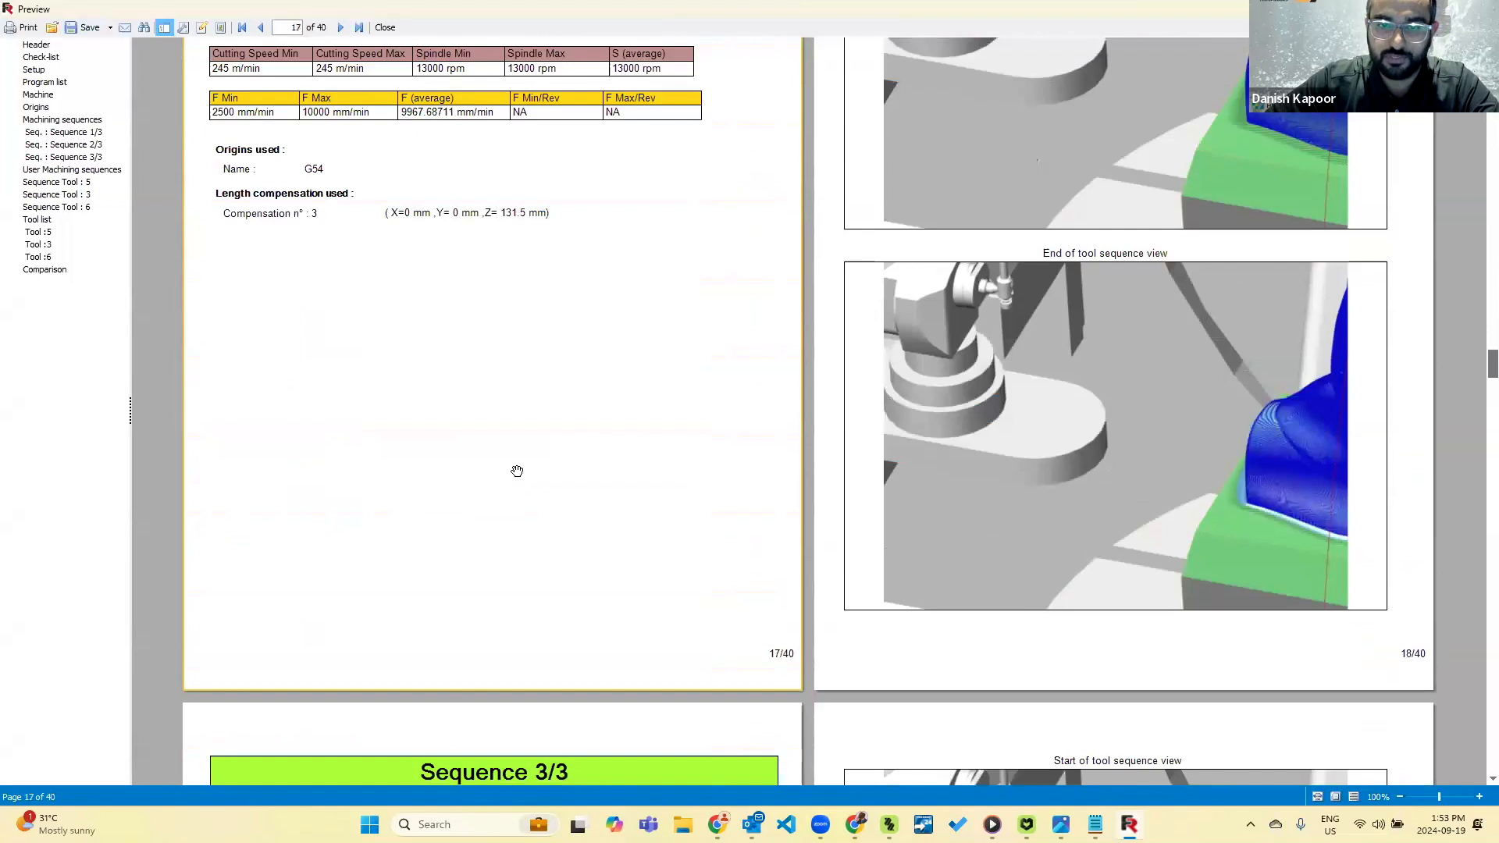
pyautogui.scroll(-10, 517, 471)
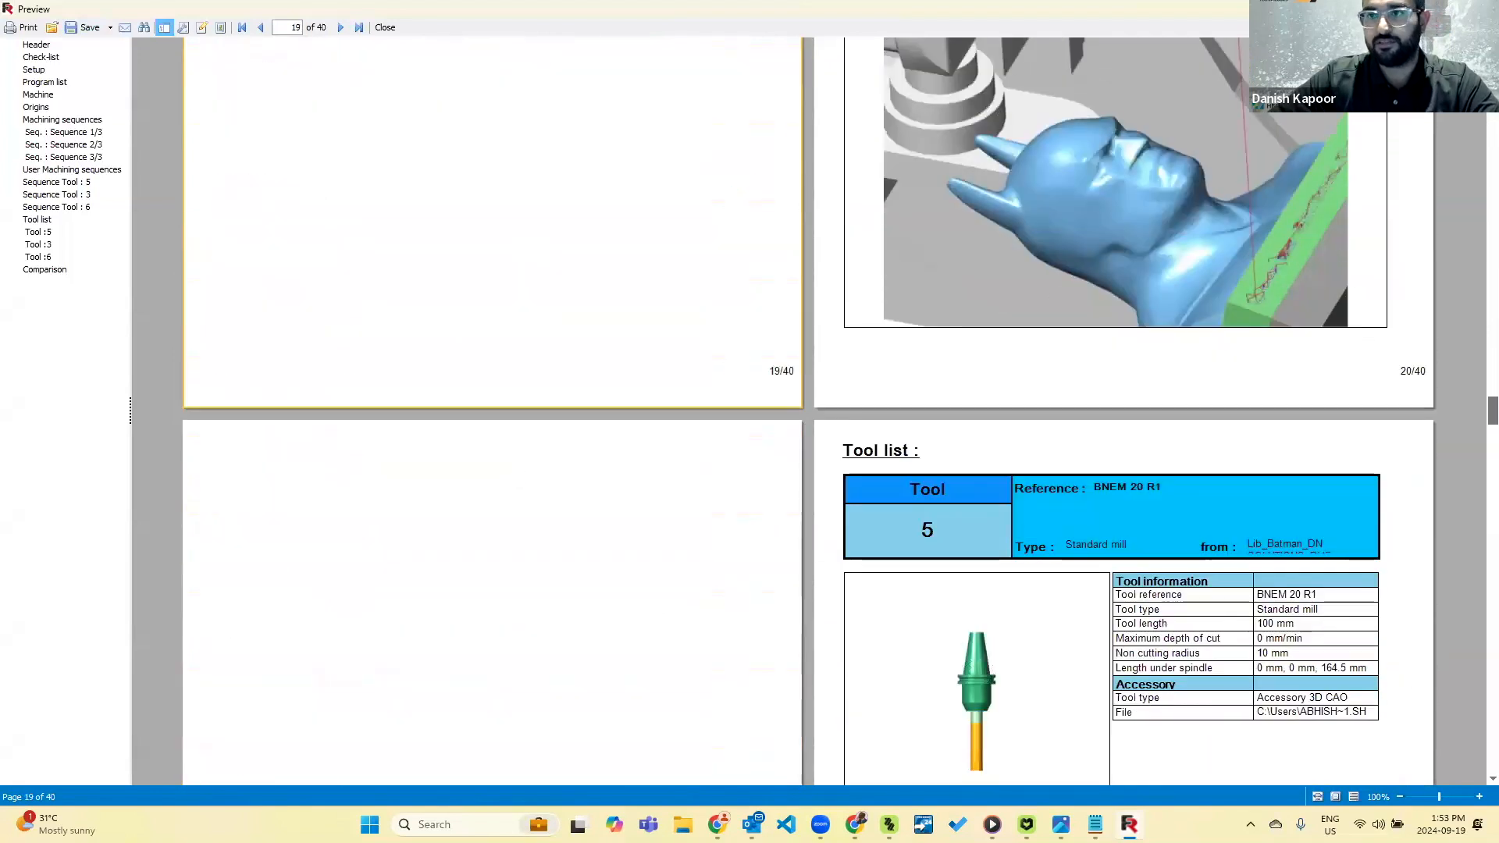
pyautogui.click(1407, 9)
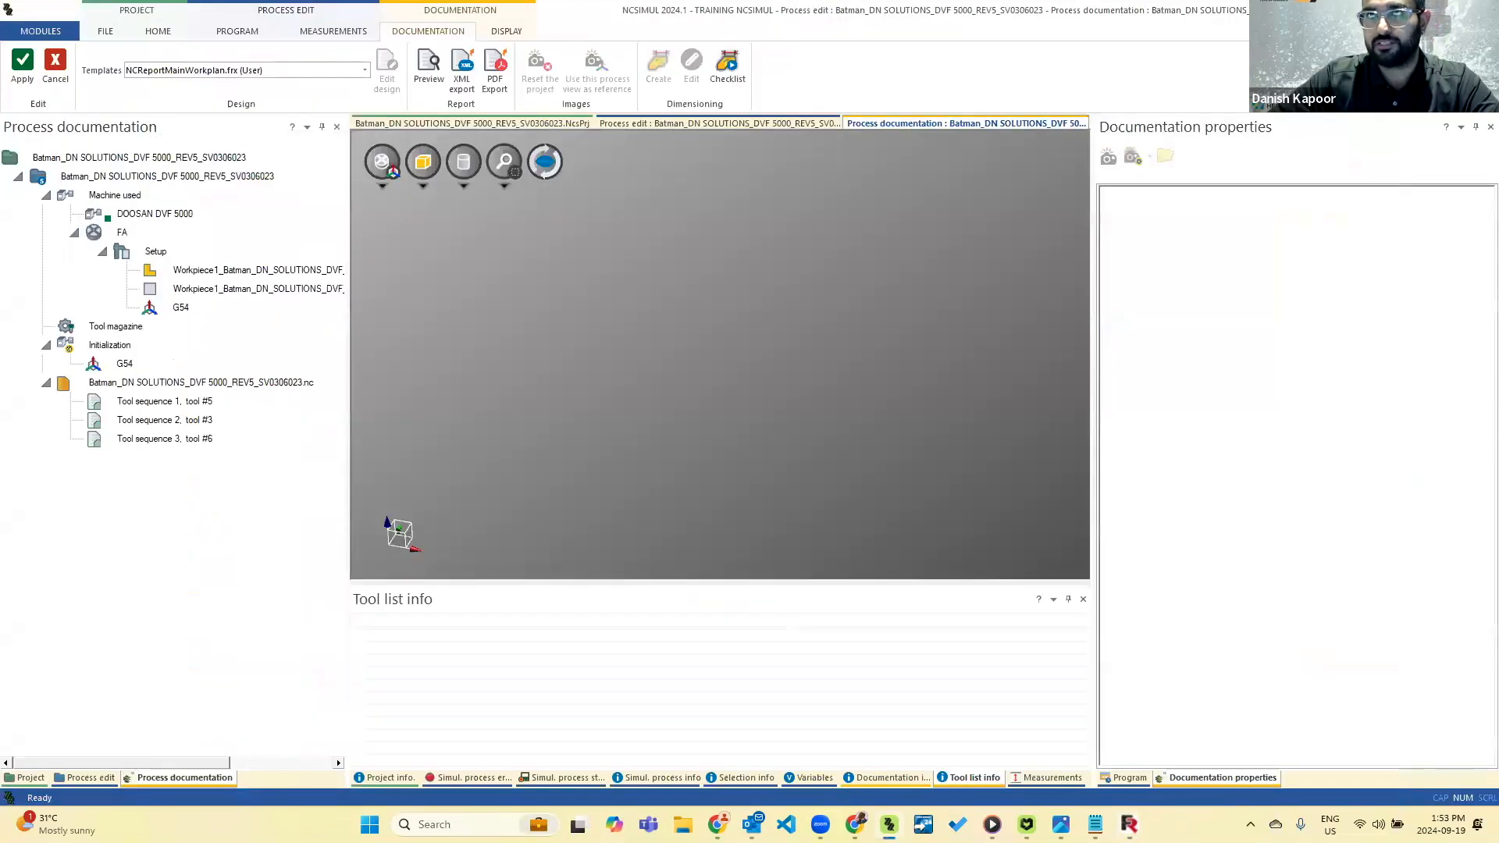